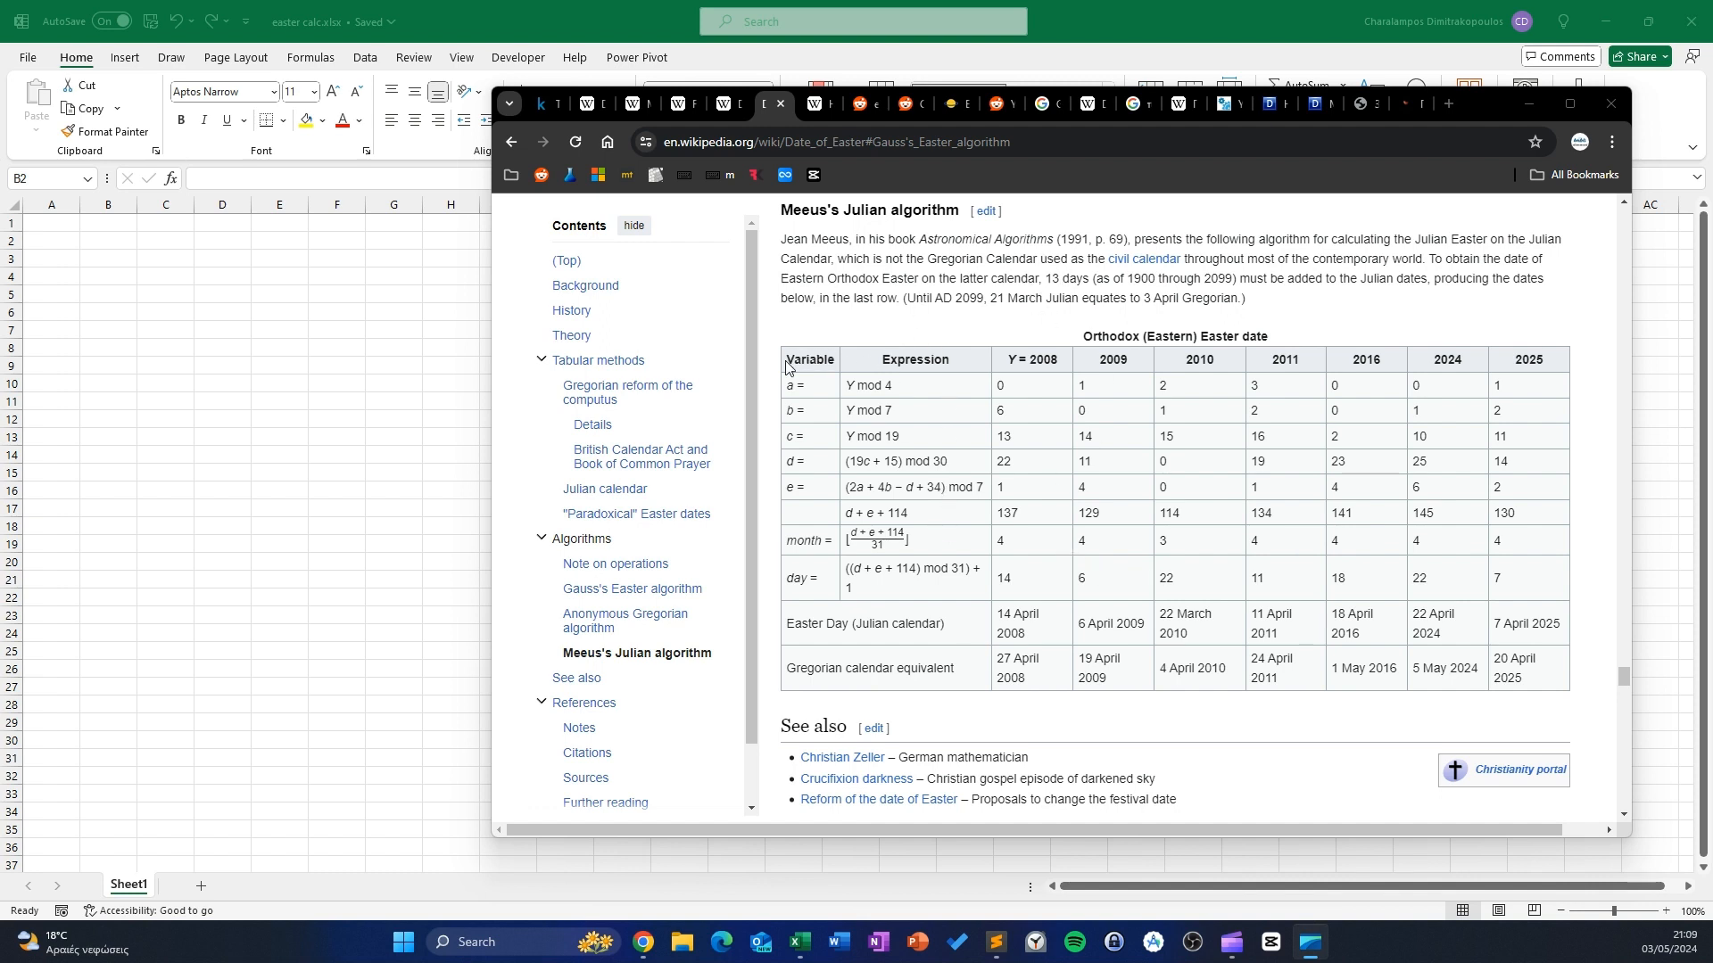
Copy the whole Orthodox (Eastern) Easter date table from the Meeus's Julian algorithm section of the Wikipedia article
{"action": "left_click_drag", "start_coordinate": [786, 366], "coordinate": [1555, 680]}
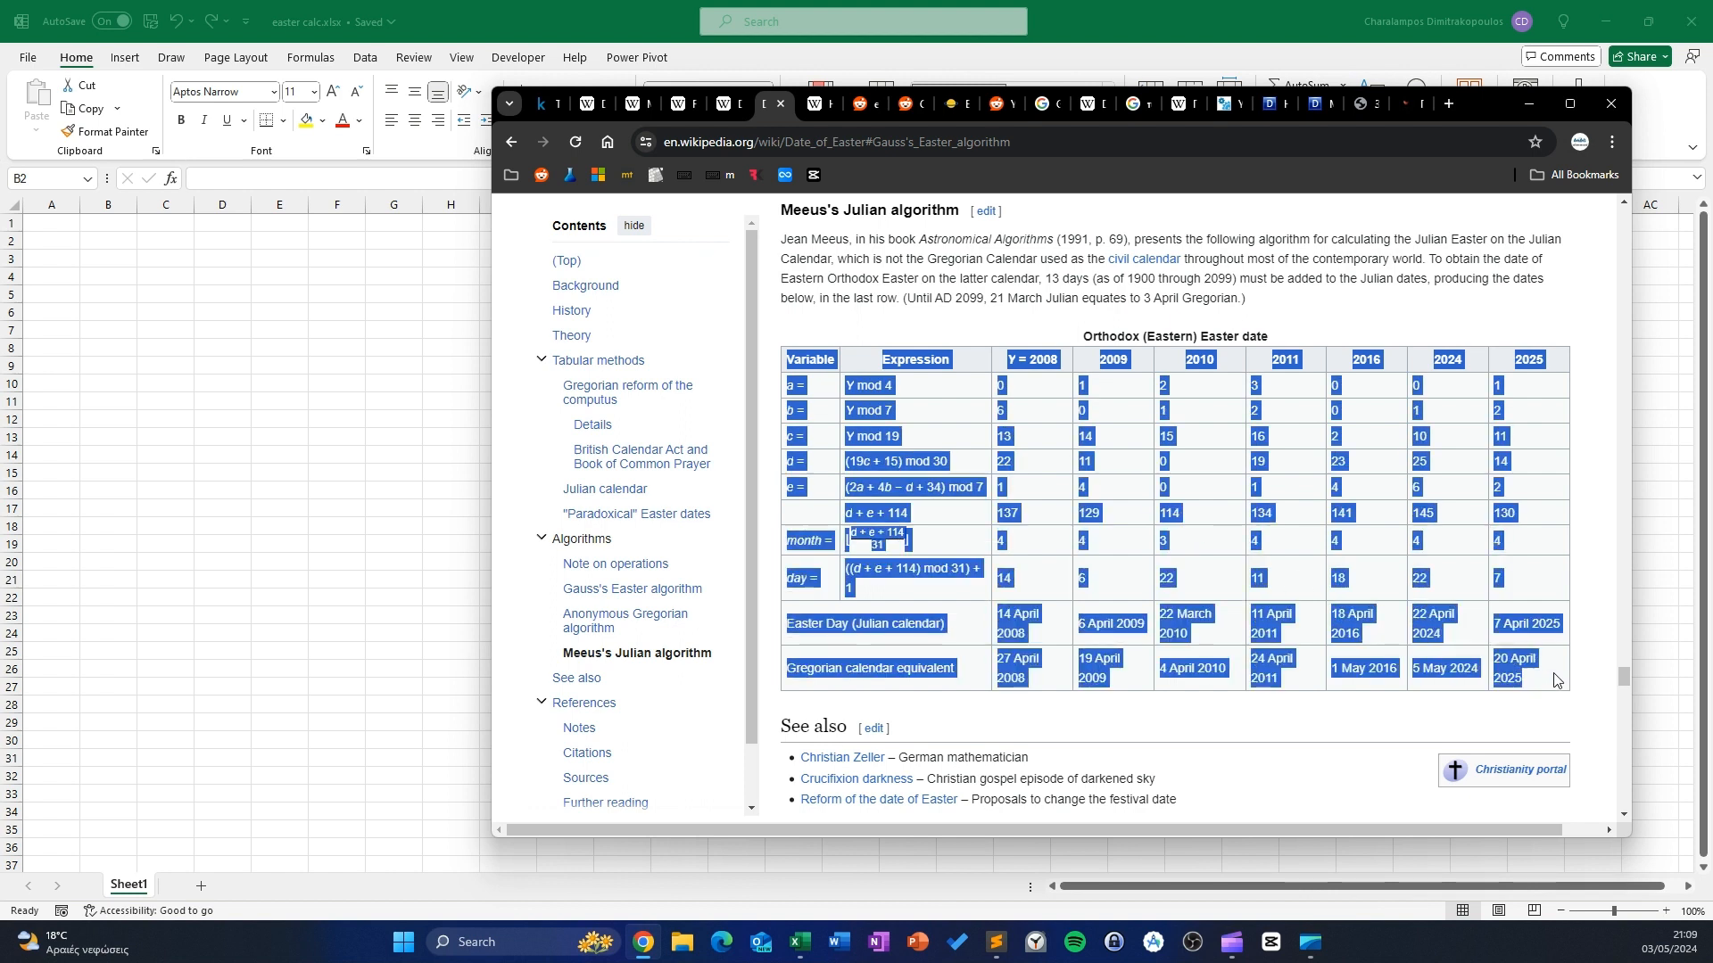
{"action": "right_click", "coordinate": [1395, 660]}
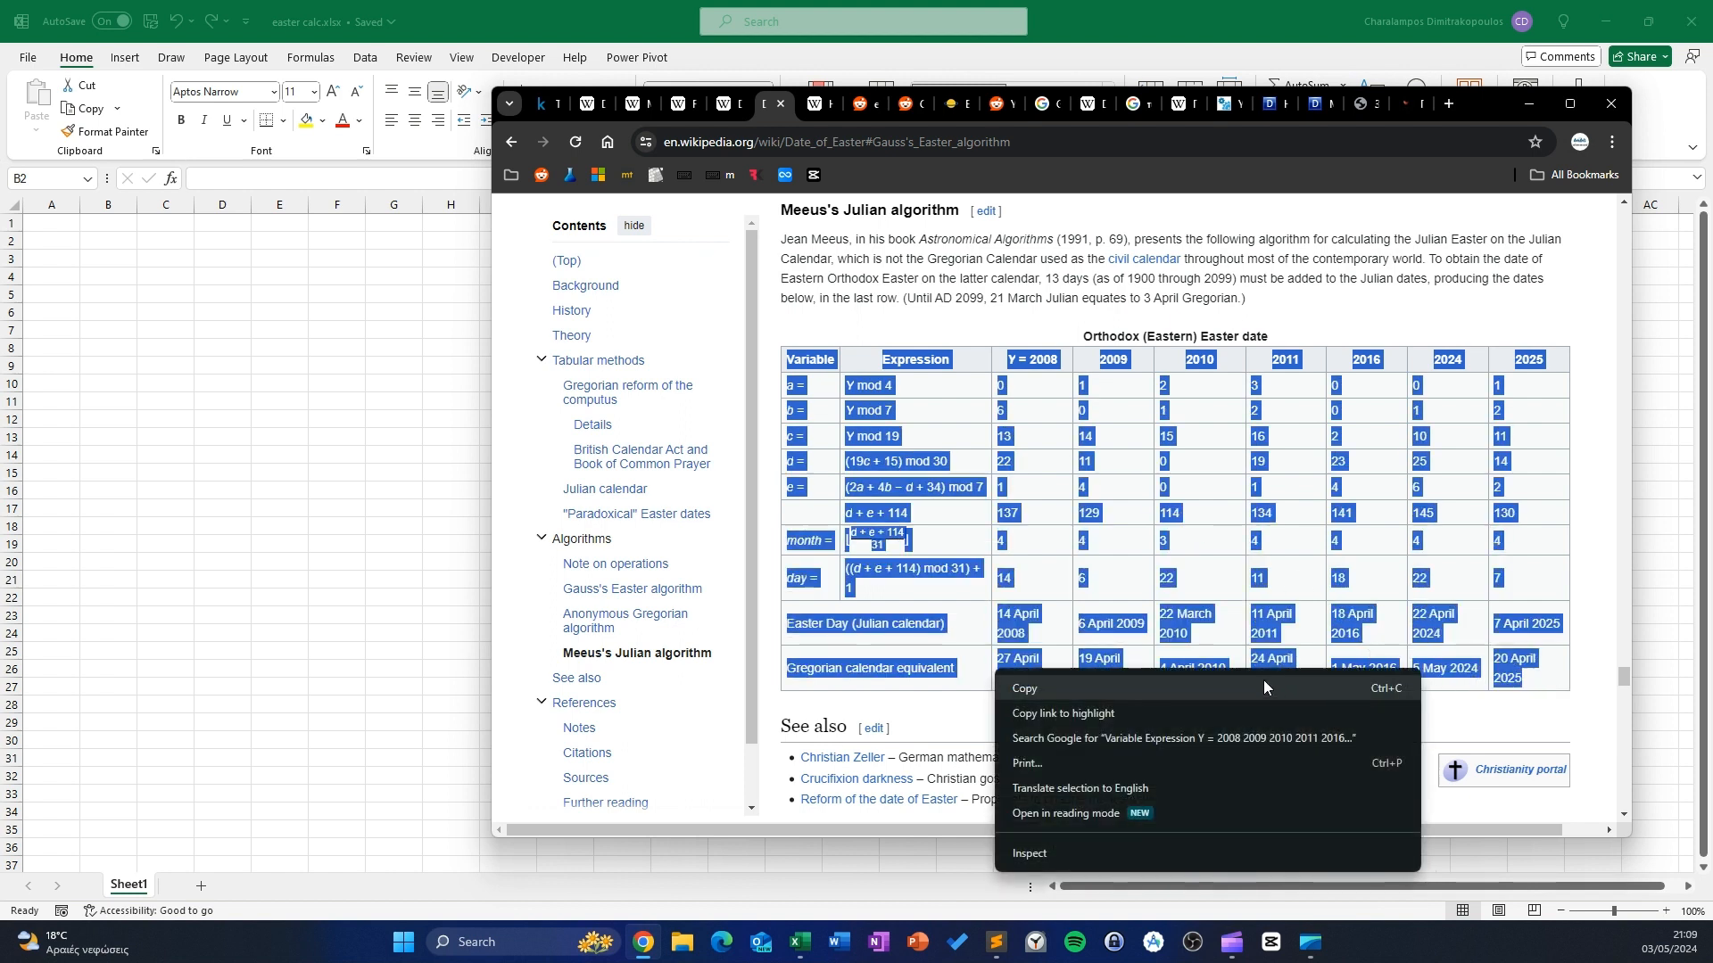
{"action": "left_click", "coordinate": [1131, 687]}
{"action": "left_click", "coordinate": [1129, 711]}
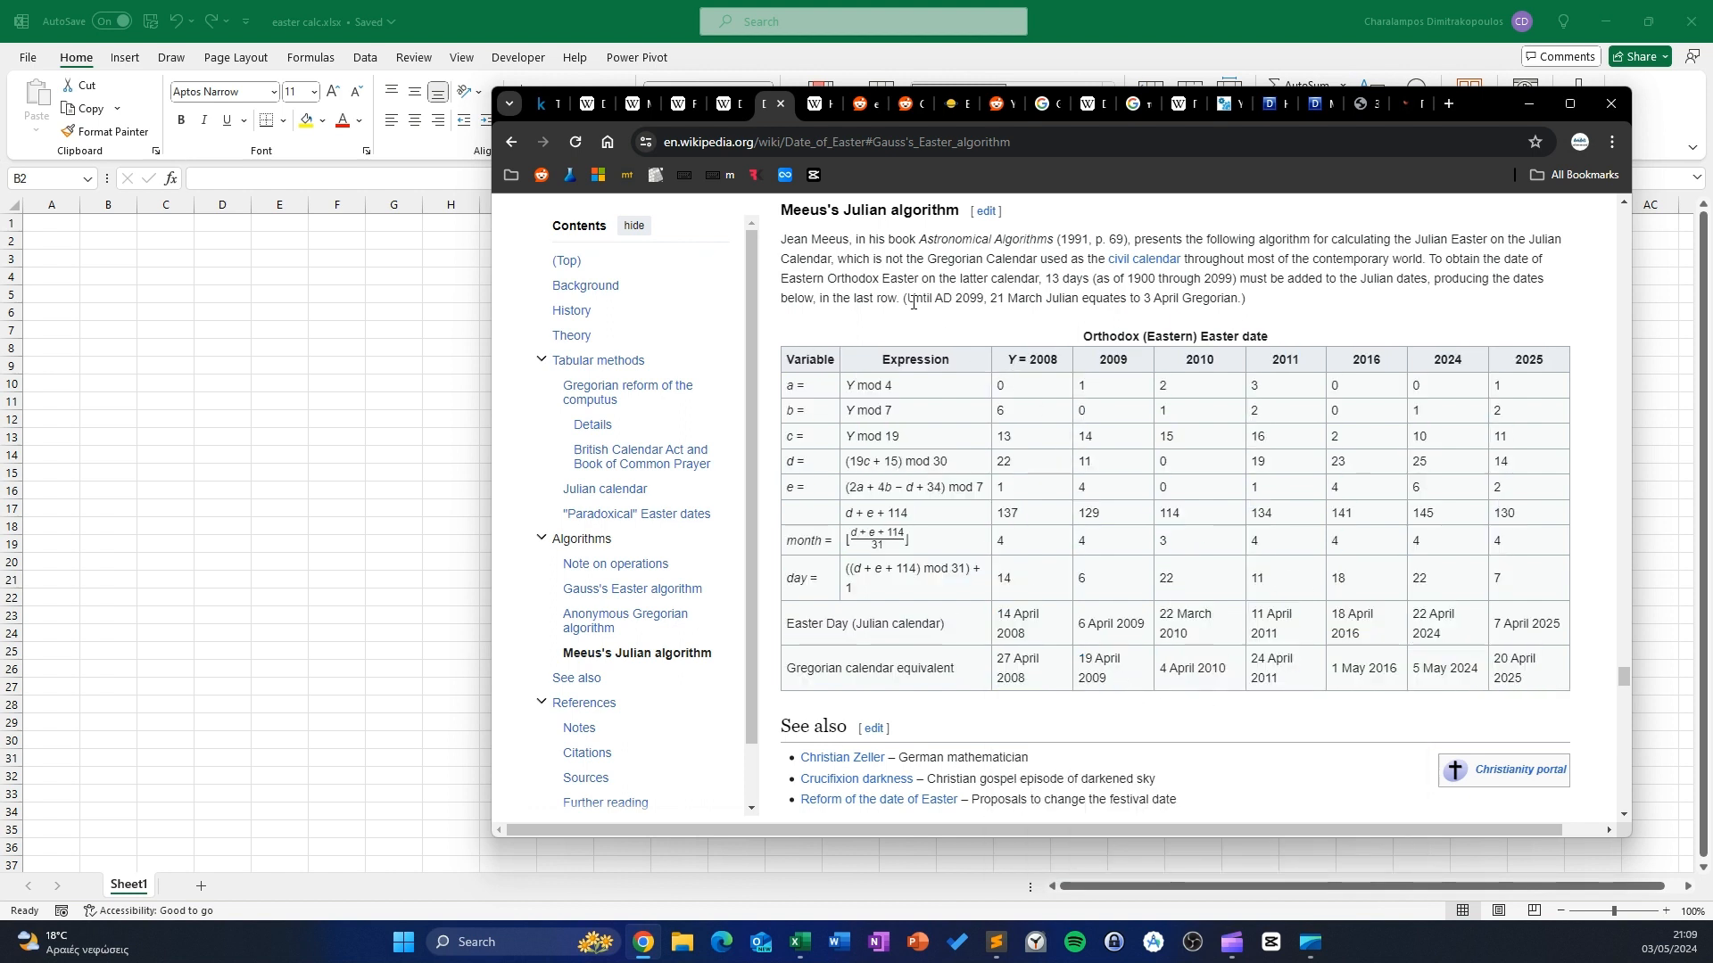
{"action": "left_click_drag", "start_coordinate": [1126, 276], "coordinate": [1256, 283]}
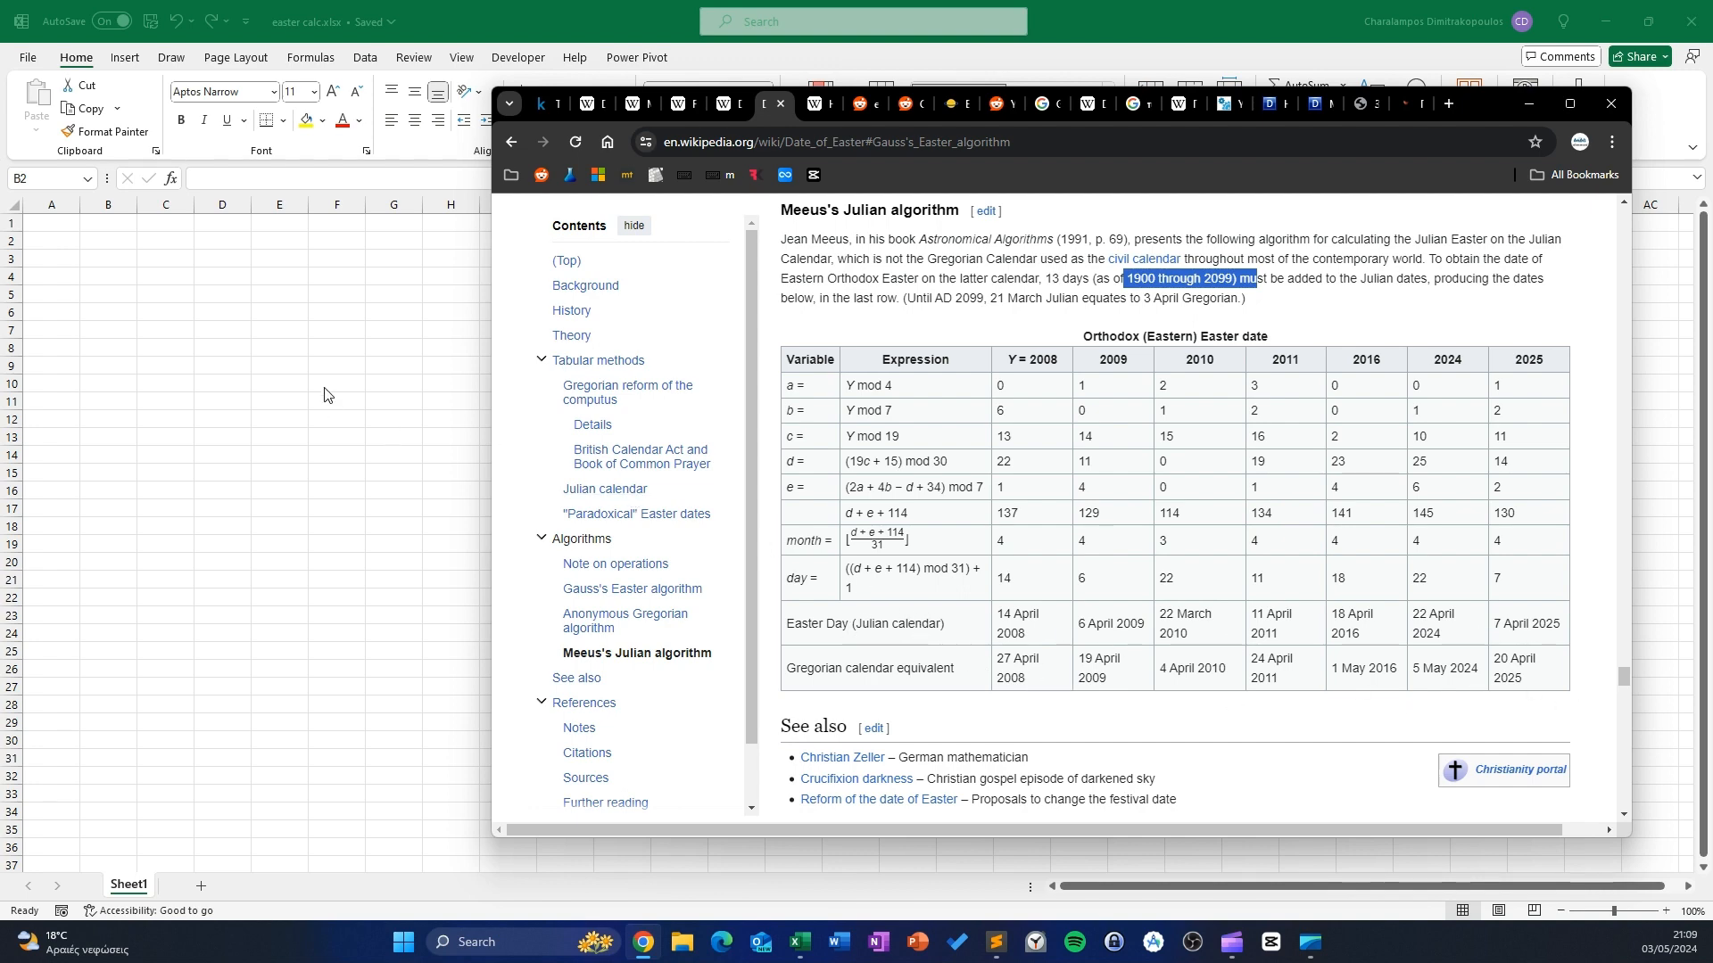
Switch to Excel and paste the copied Easter table into Sheet1 starting at cell B2
{"action": "left_click", "coordinate": [88, 239]}
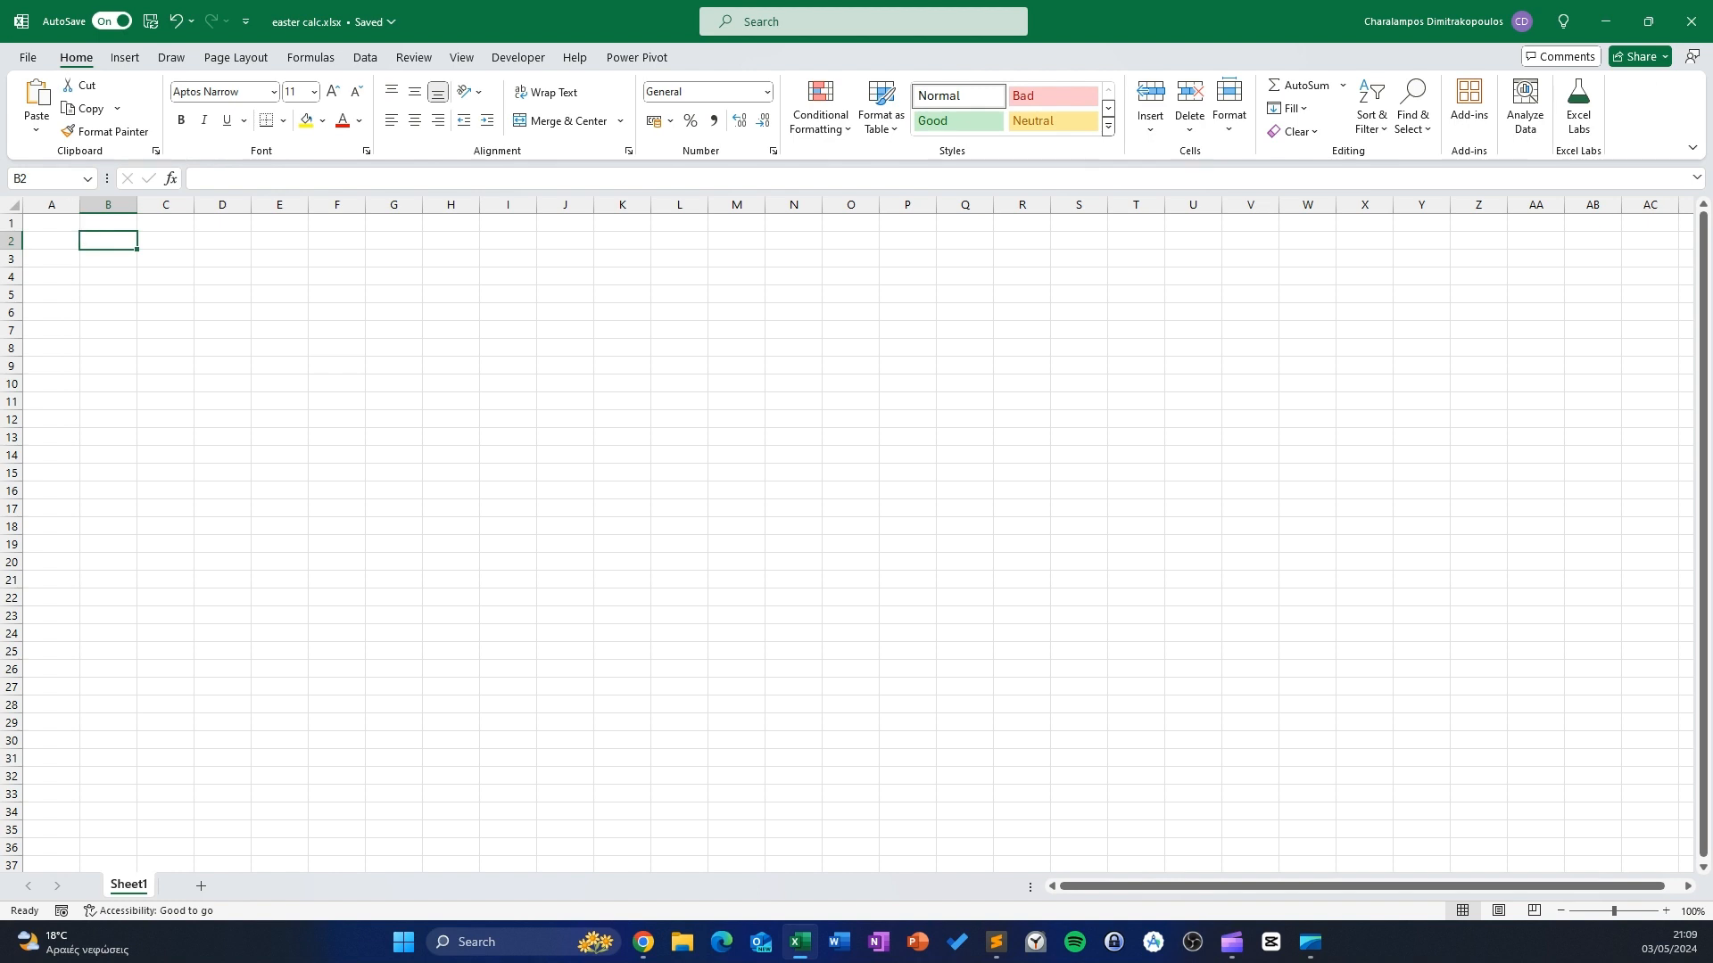
{"action": "right_click", "coordinate": [122, 245]}
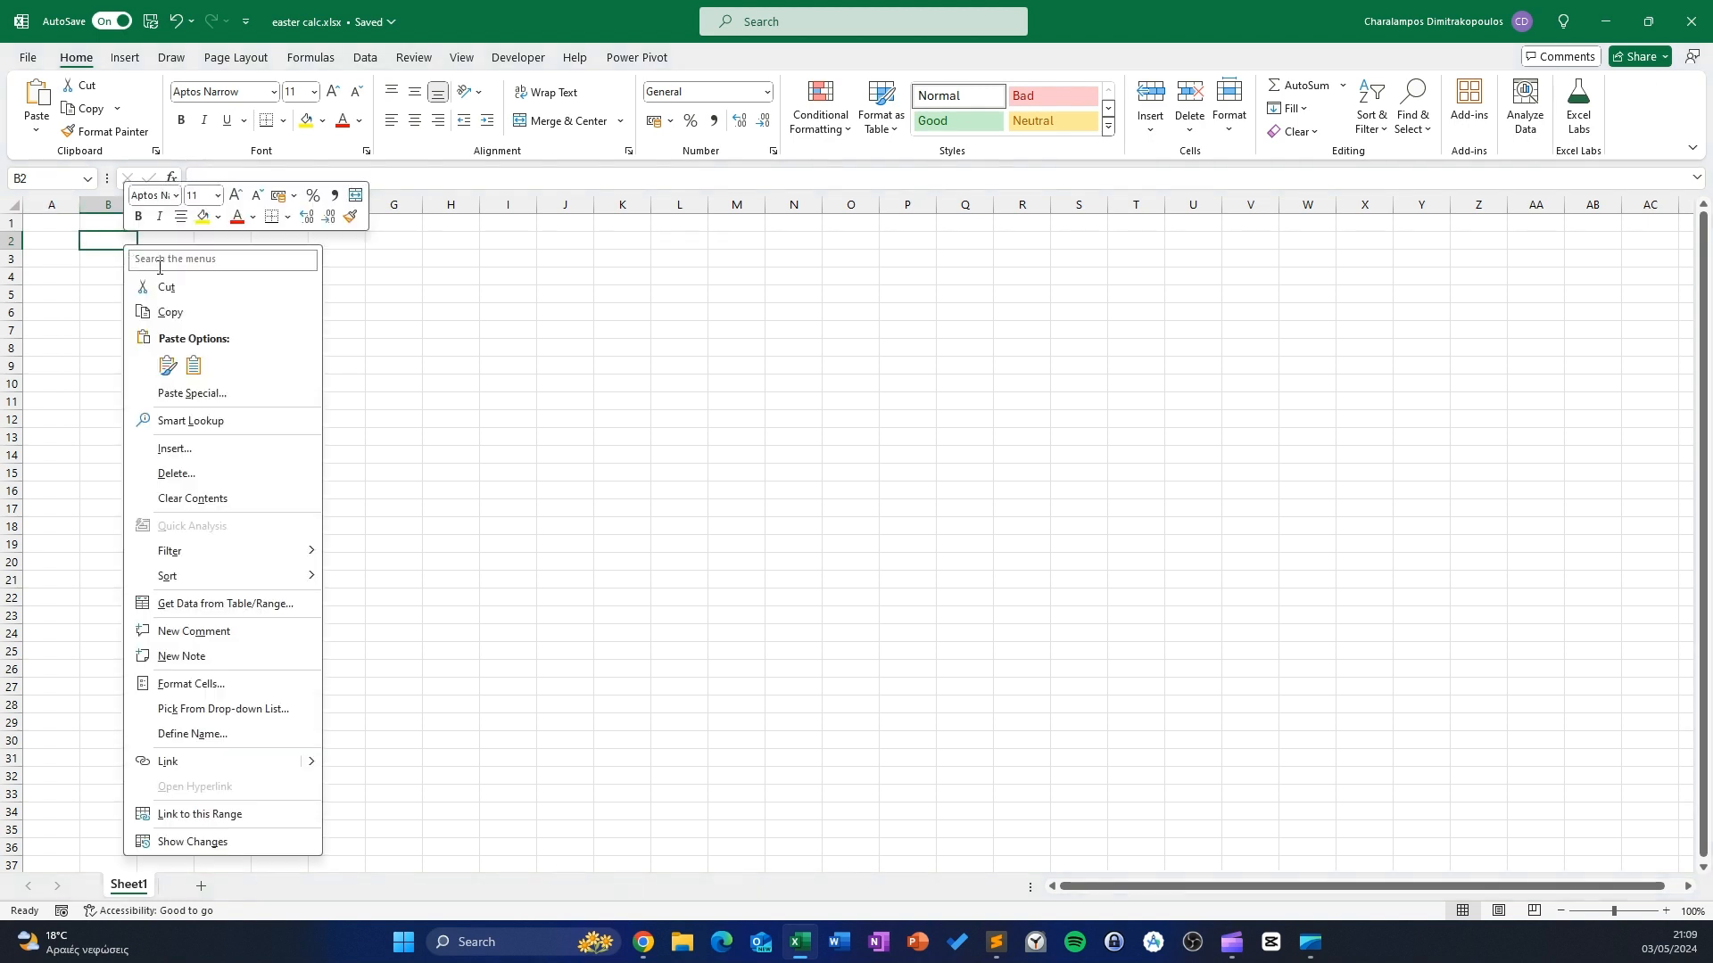
{"action": "left_click", "coordinate": [170, 363]}
{"action": "left_click", "coordinate": [450, 455]}
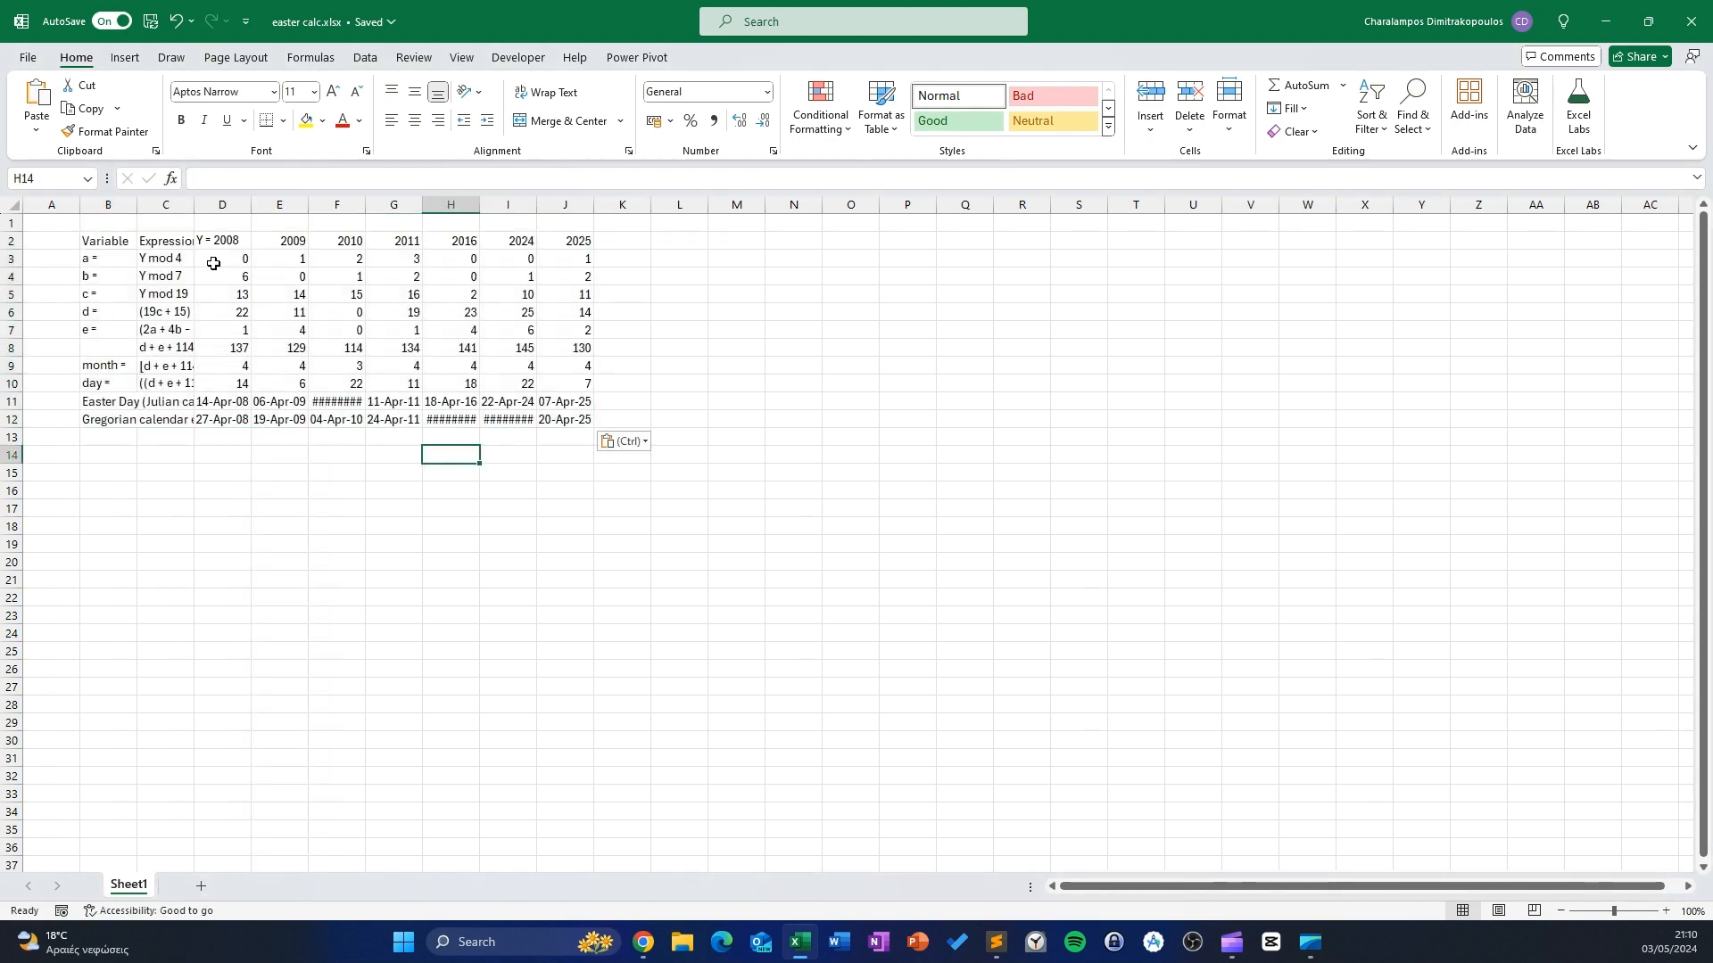
Calculate the Gregorian minus Julian day difference with =D12-D11 in D13 and fill the formula across to J13
{"action": "left_click_drag", "start_coordinate": [226, 206], "coordinate": [464, 213]}
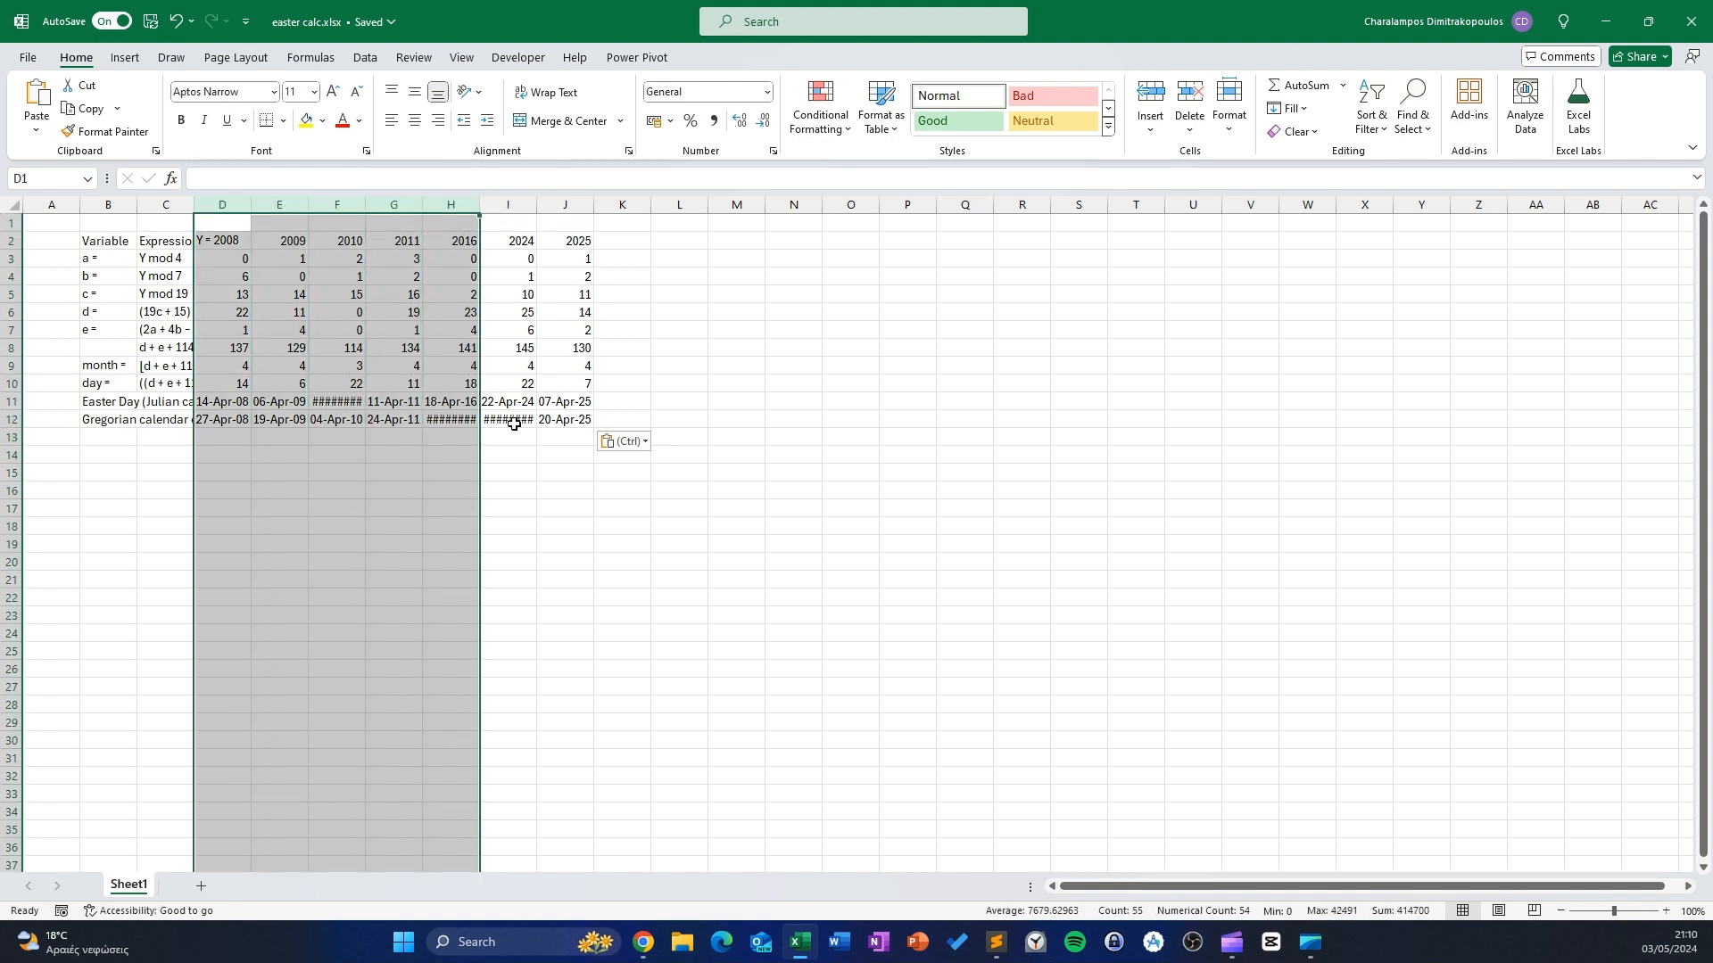
{"action": "left_click", "coordinate": [215, 433]}
{"action": "type", "text": "="}
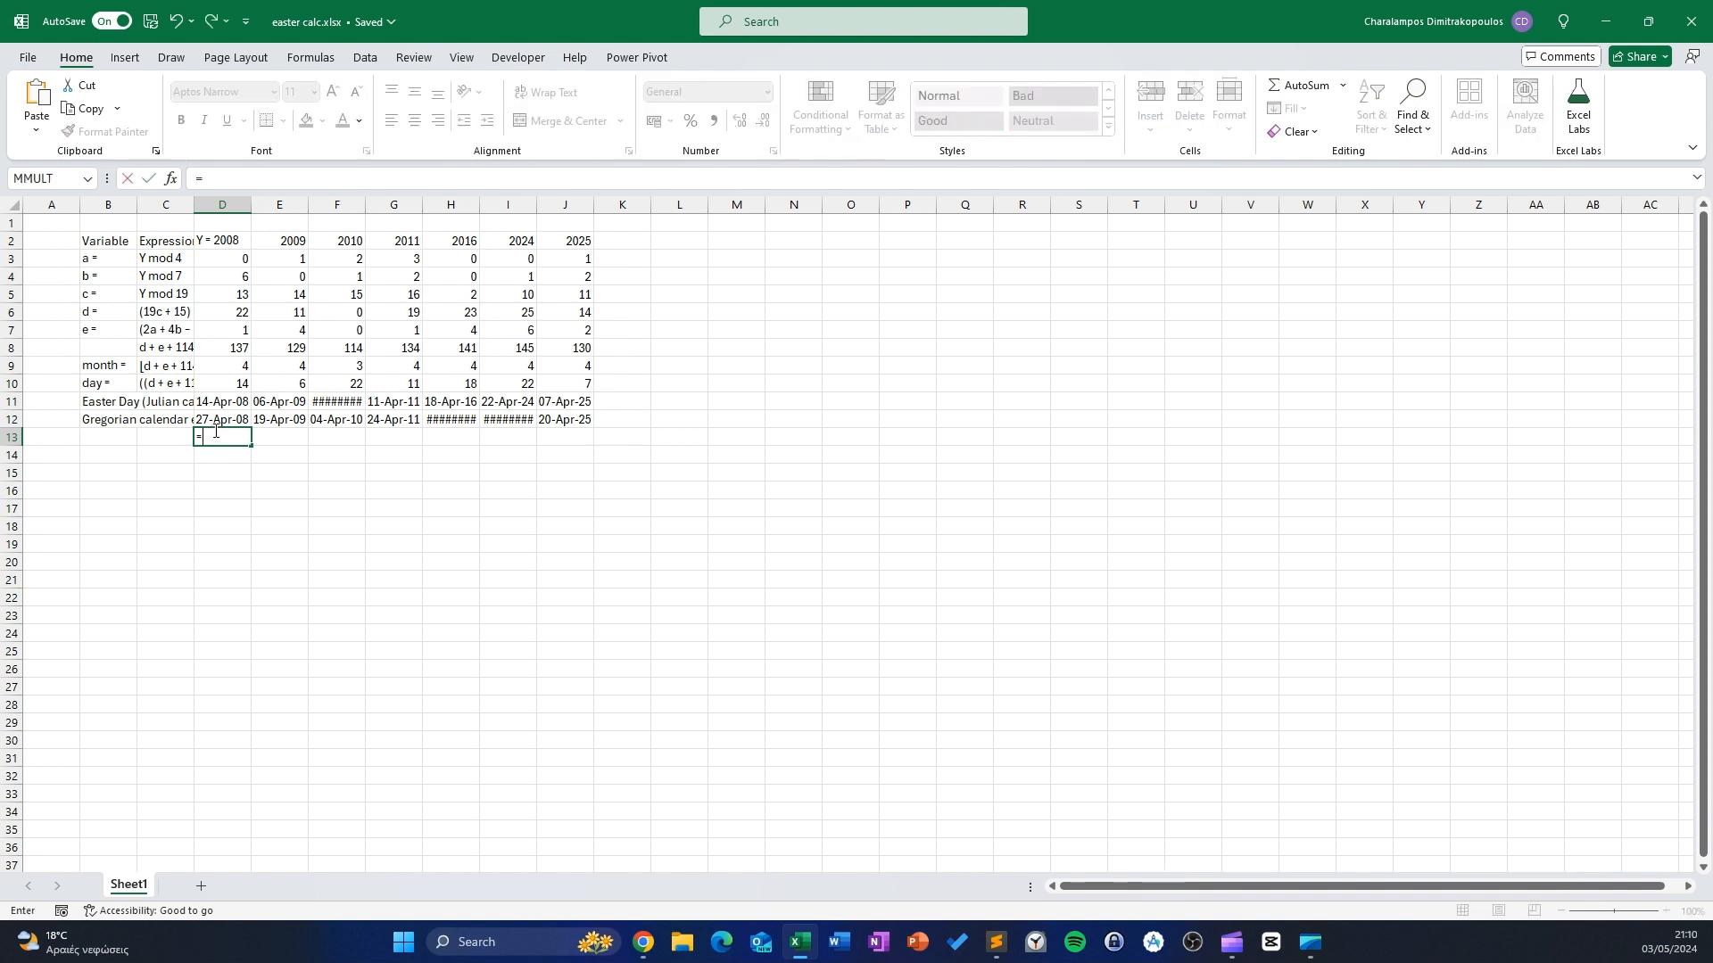
{"action": "left_click", "coordinate": [228, 416]}
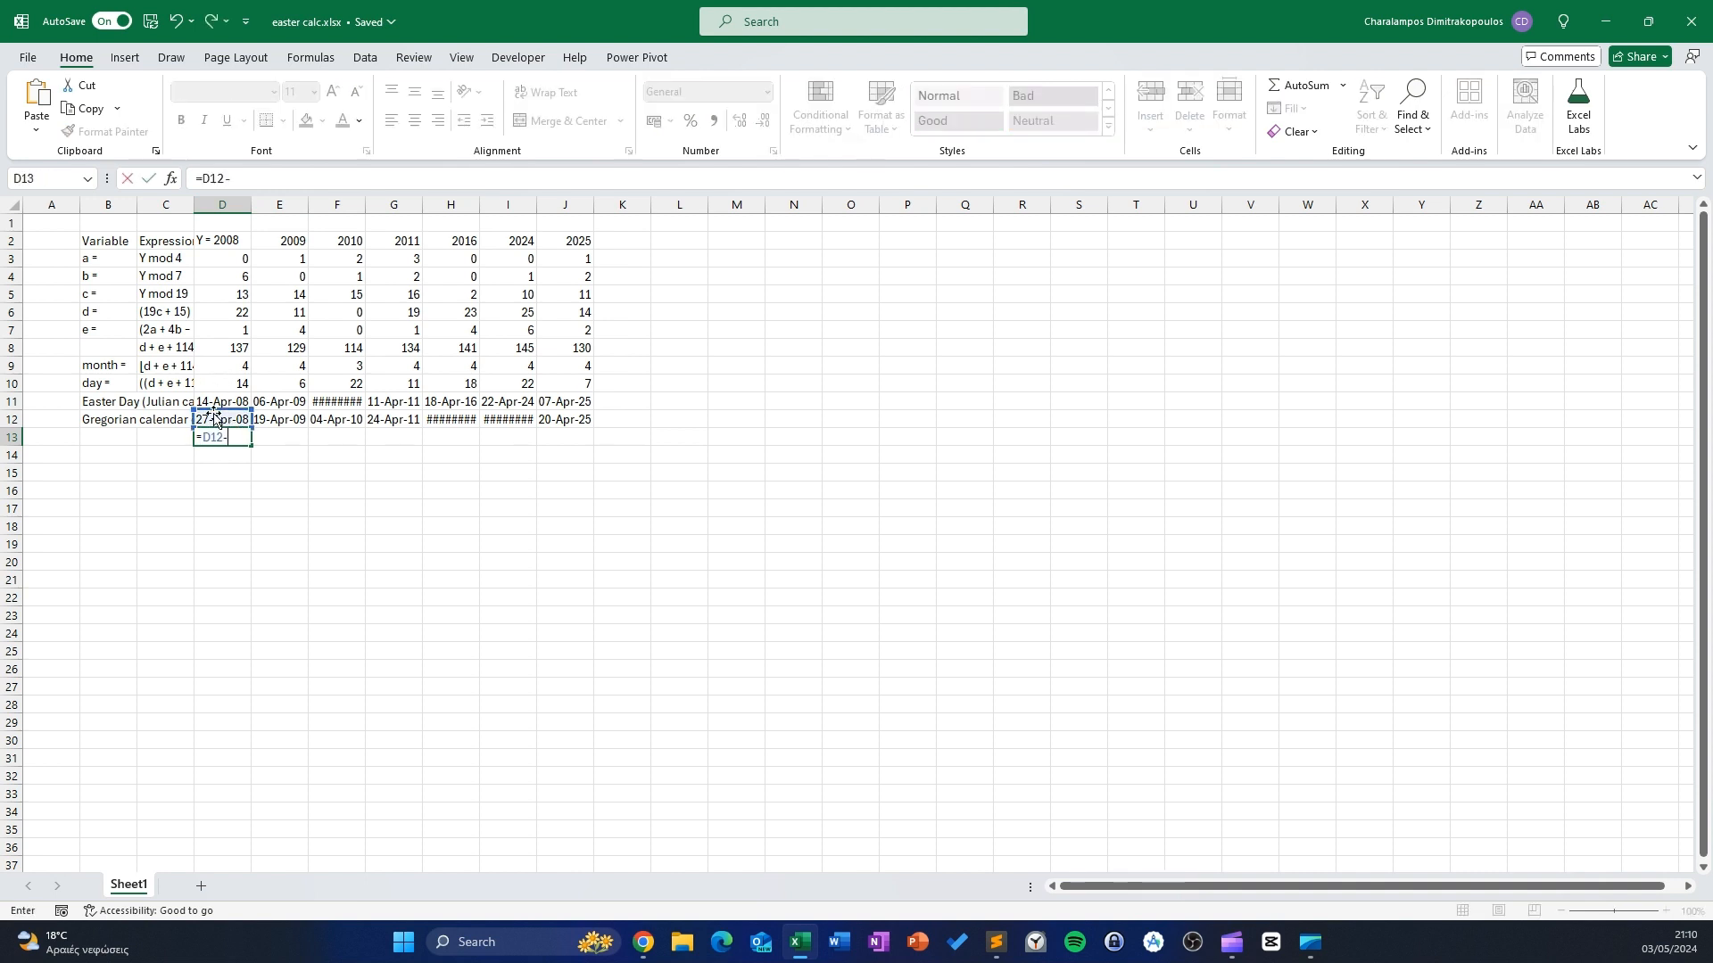
{"action": "left_click", "coordinate": [242, 405]}
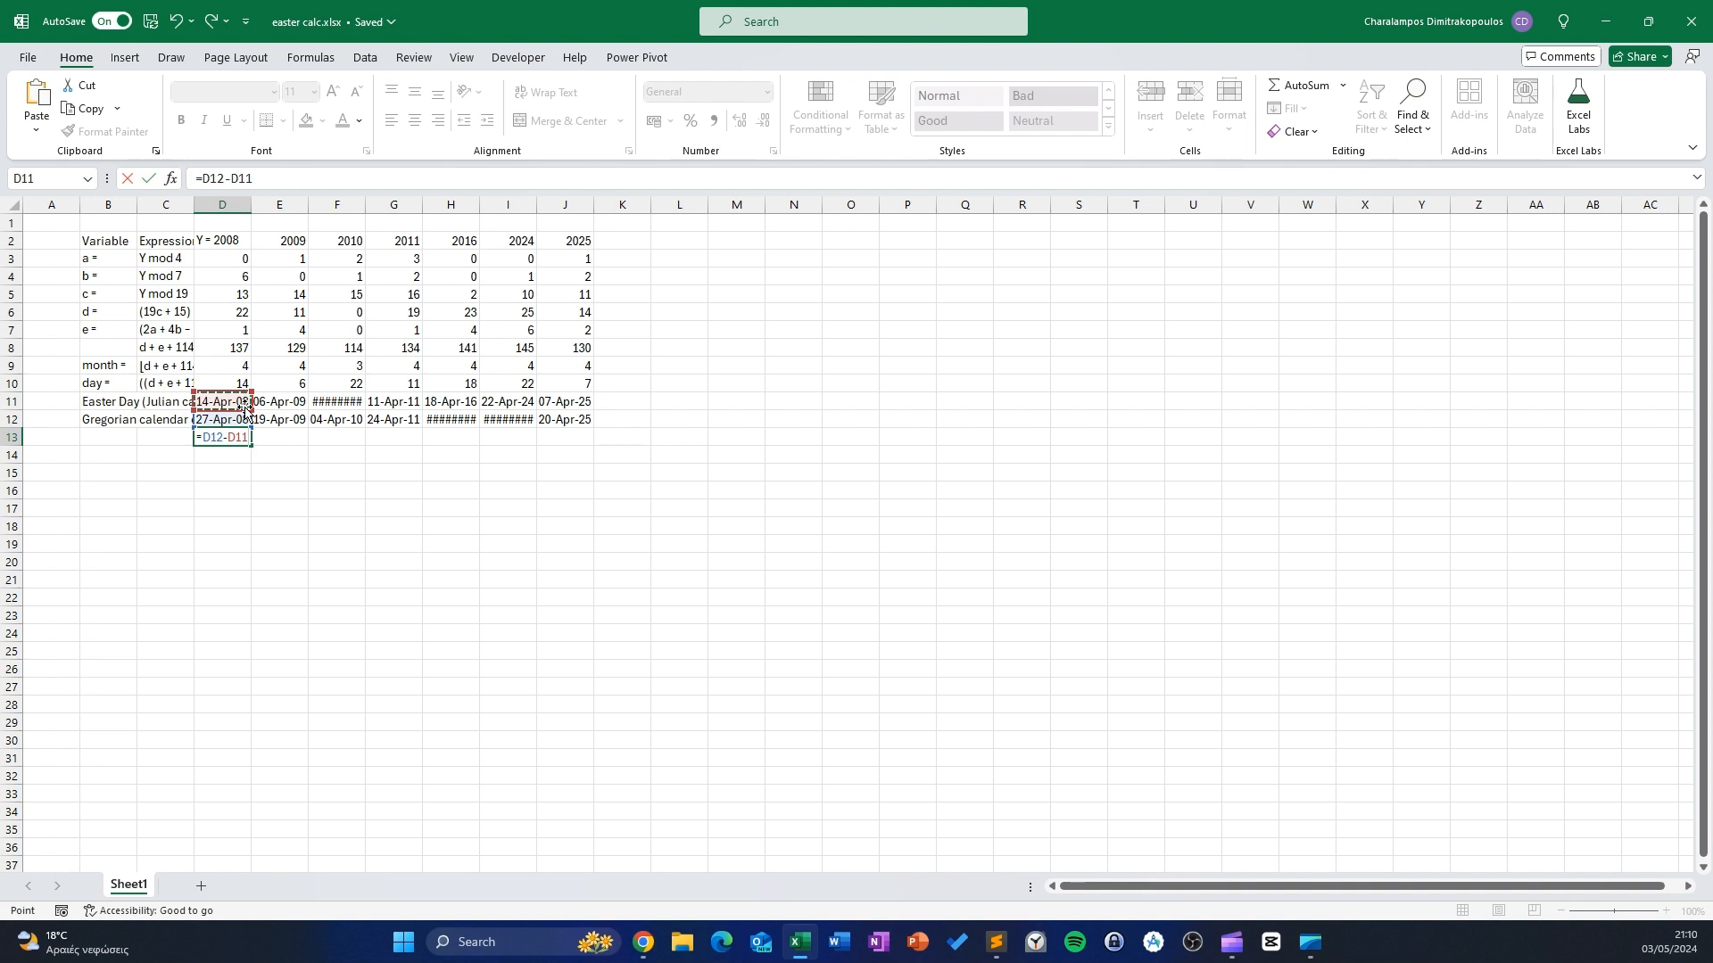
{"action": "key", "text": "Return"}
{"action": "left_click", "coordinate": [239, 438]}
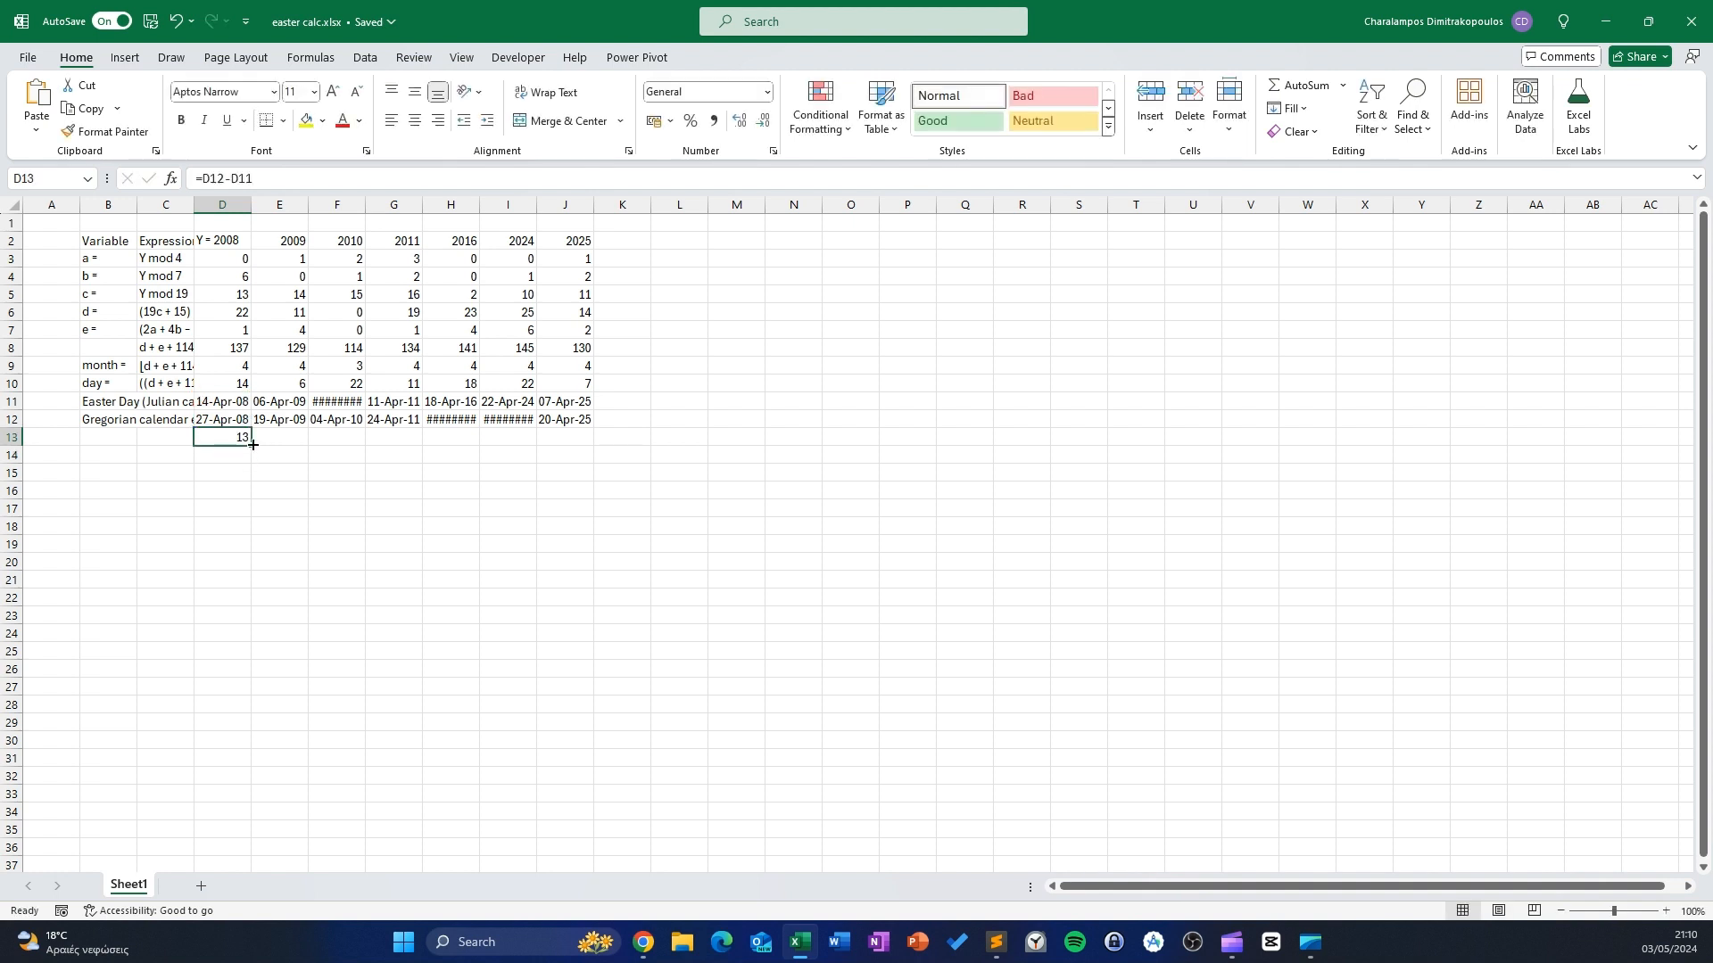
{"action": "left_click_drag", "start_coordinate": [254, 443], "coordinate": [584, 446]}
{"action": "left_click", "coordinate": [508, 545]}
{"action": "left_click", "coordinate": [509, 510]}
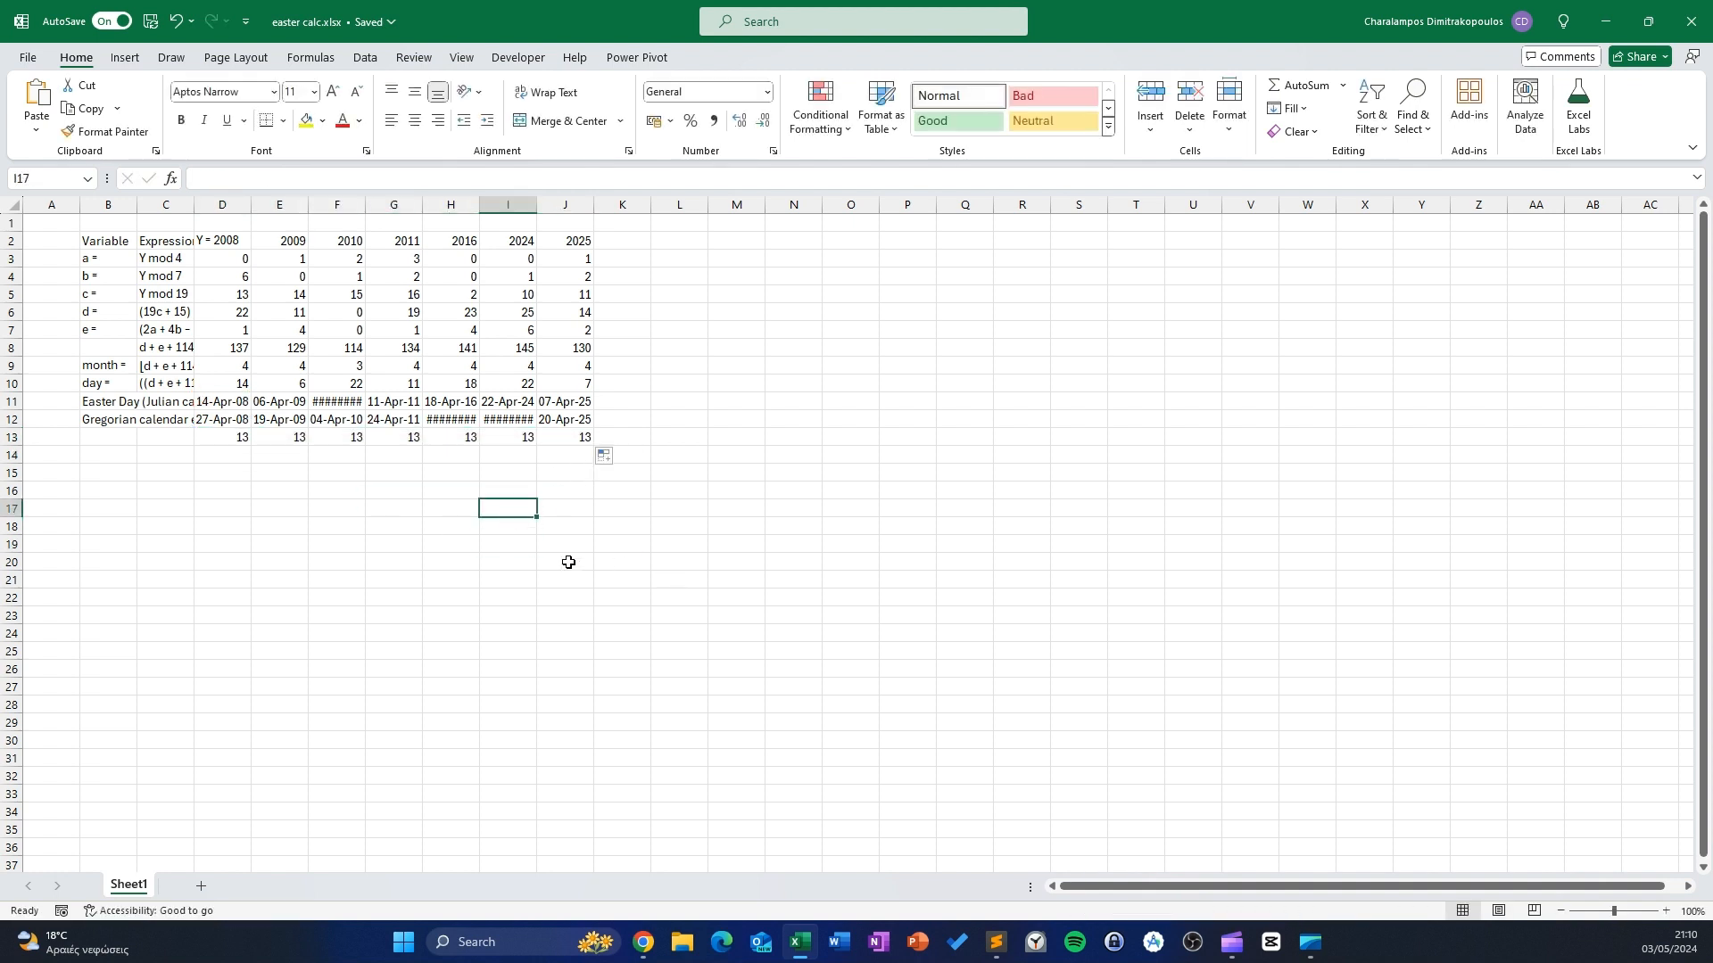
Clear the day-difference formulas in D13:J13 and the contents of columns D through H for 2008 to 2016
{"action": "left_click_drag", "start_coordinate": [224, 436], "coordinate": [567, 439]}
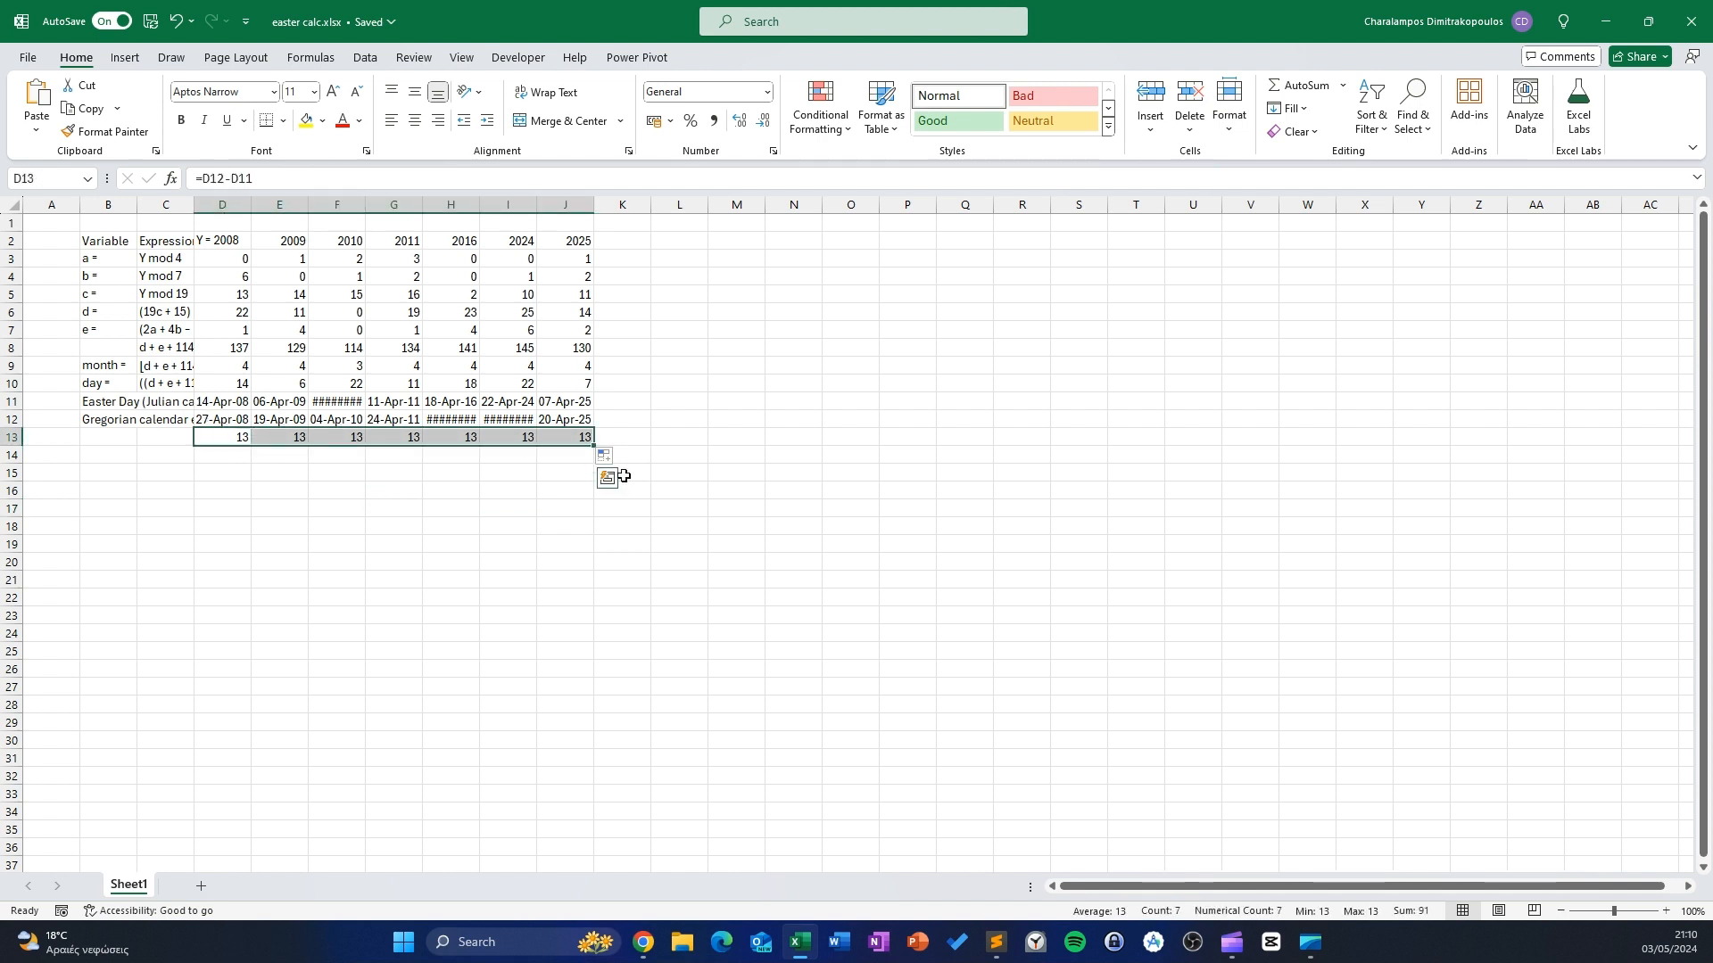
{"action": "key", "text": "Delete"}
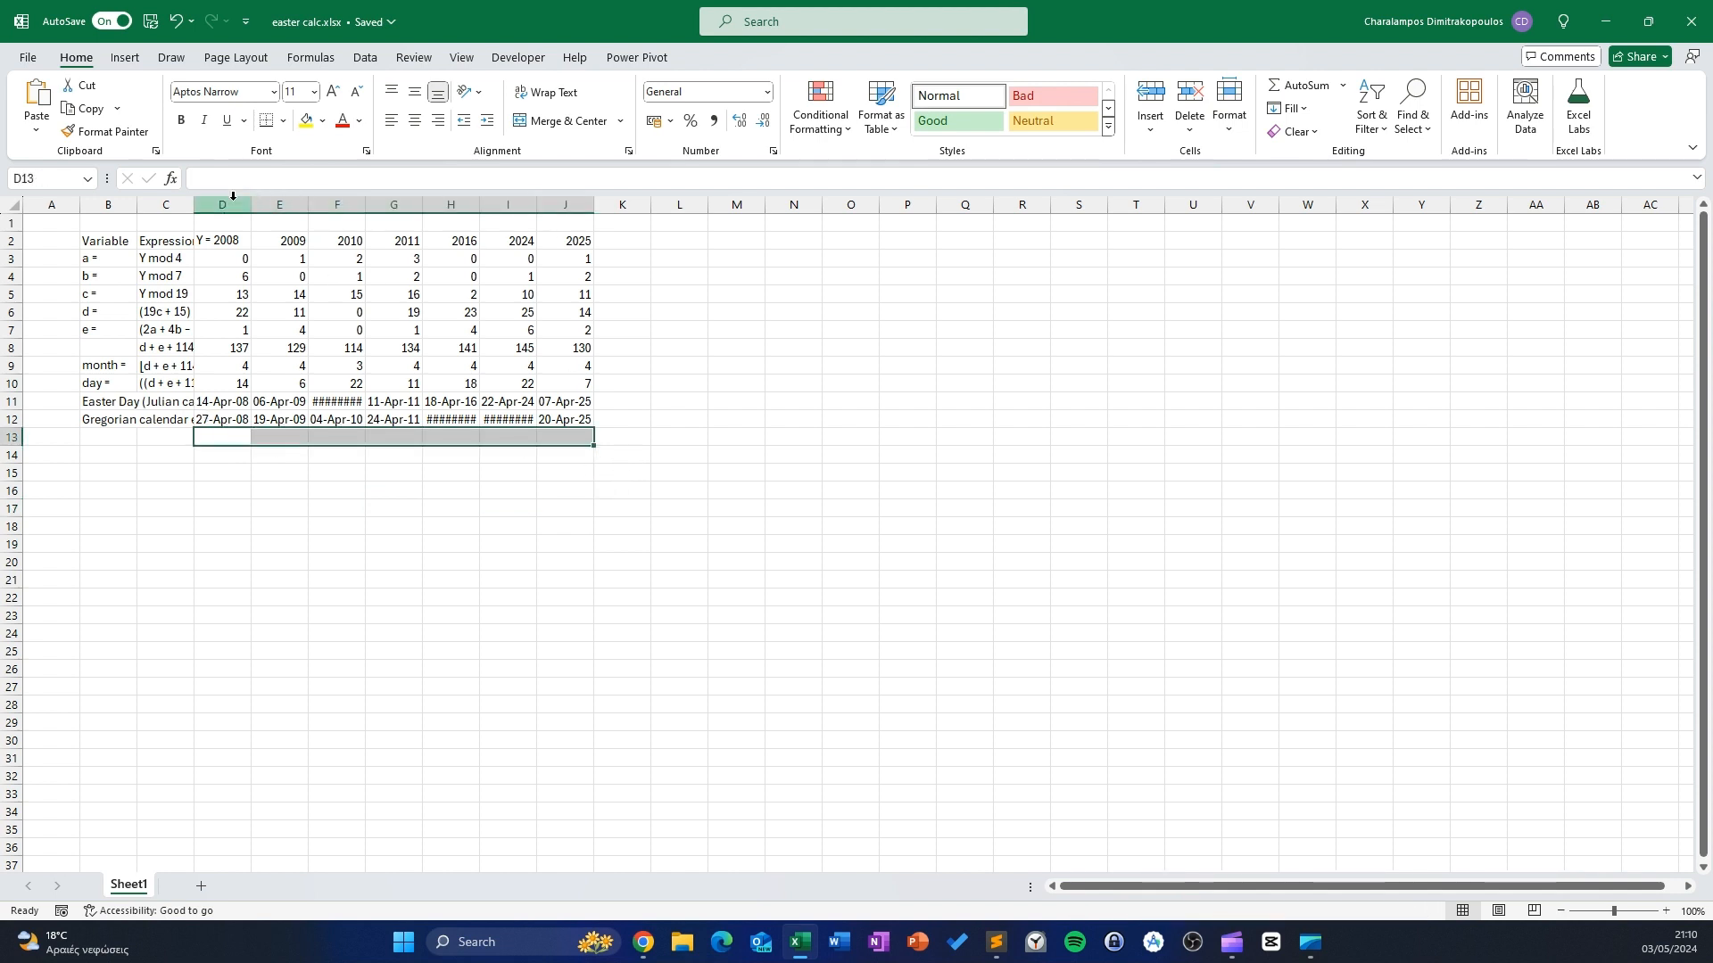
{"action": "left_click_drag", "start_coordinate": [235, 210], "coordinate": [455, 204]}
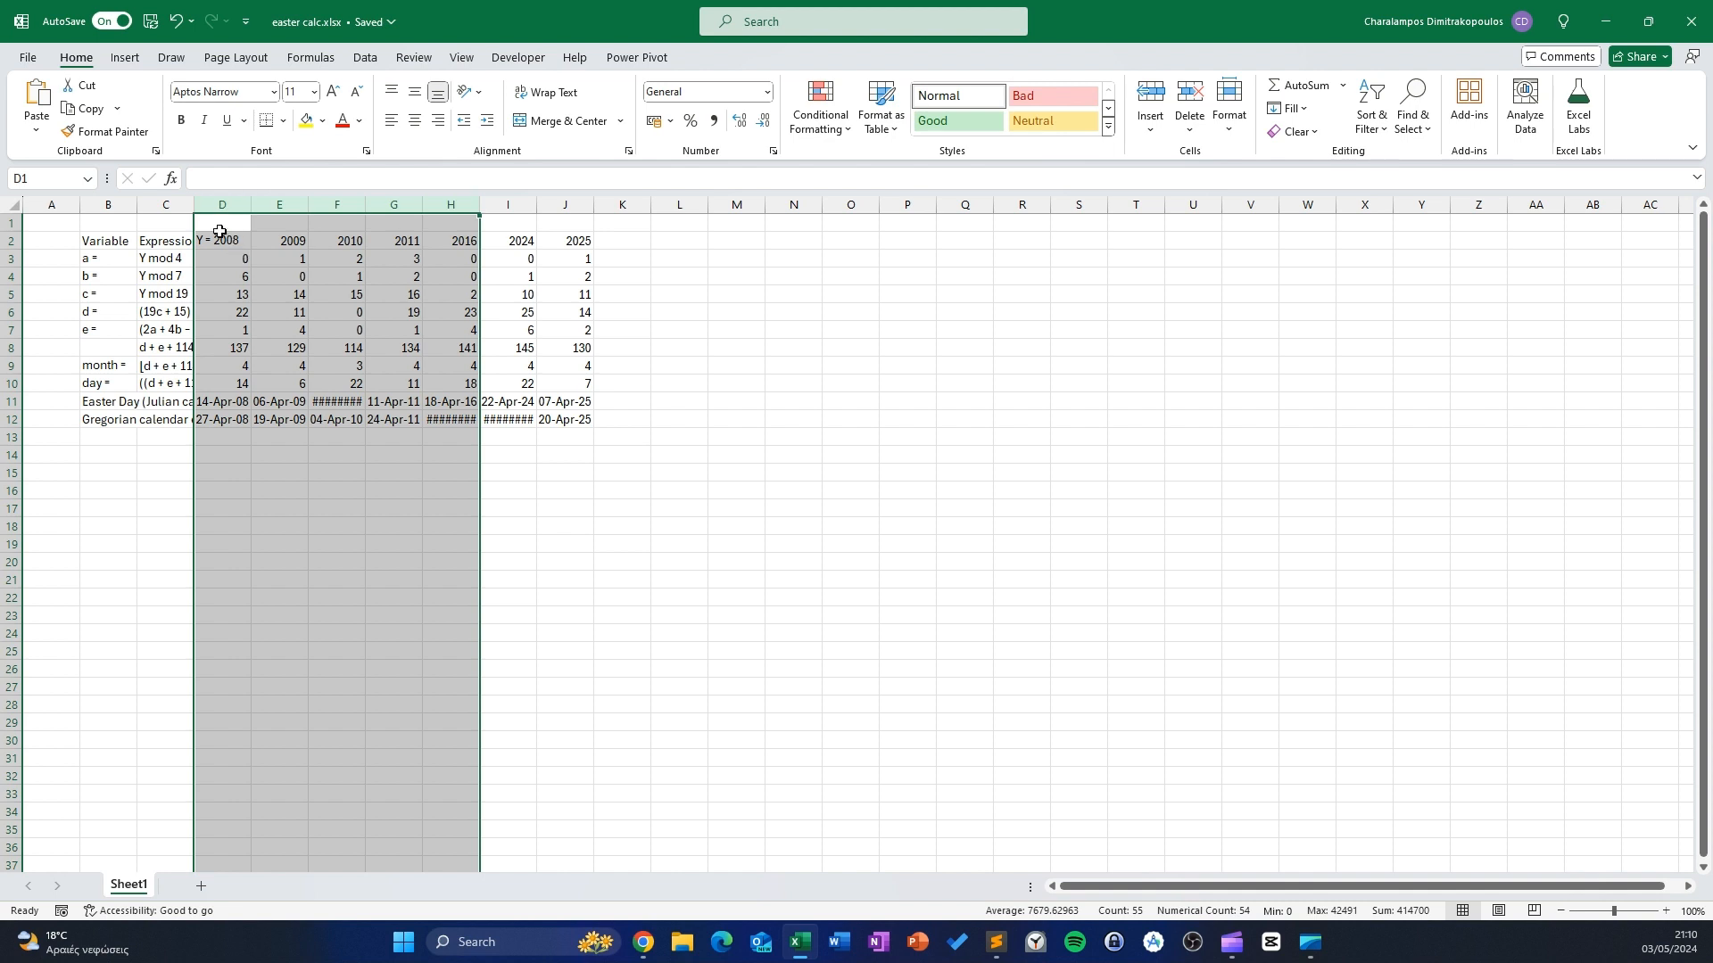
{"action": "key", "text": "Delete"}
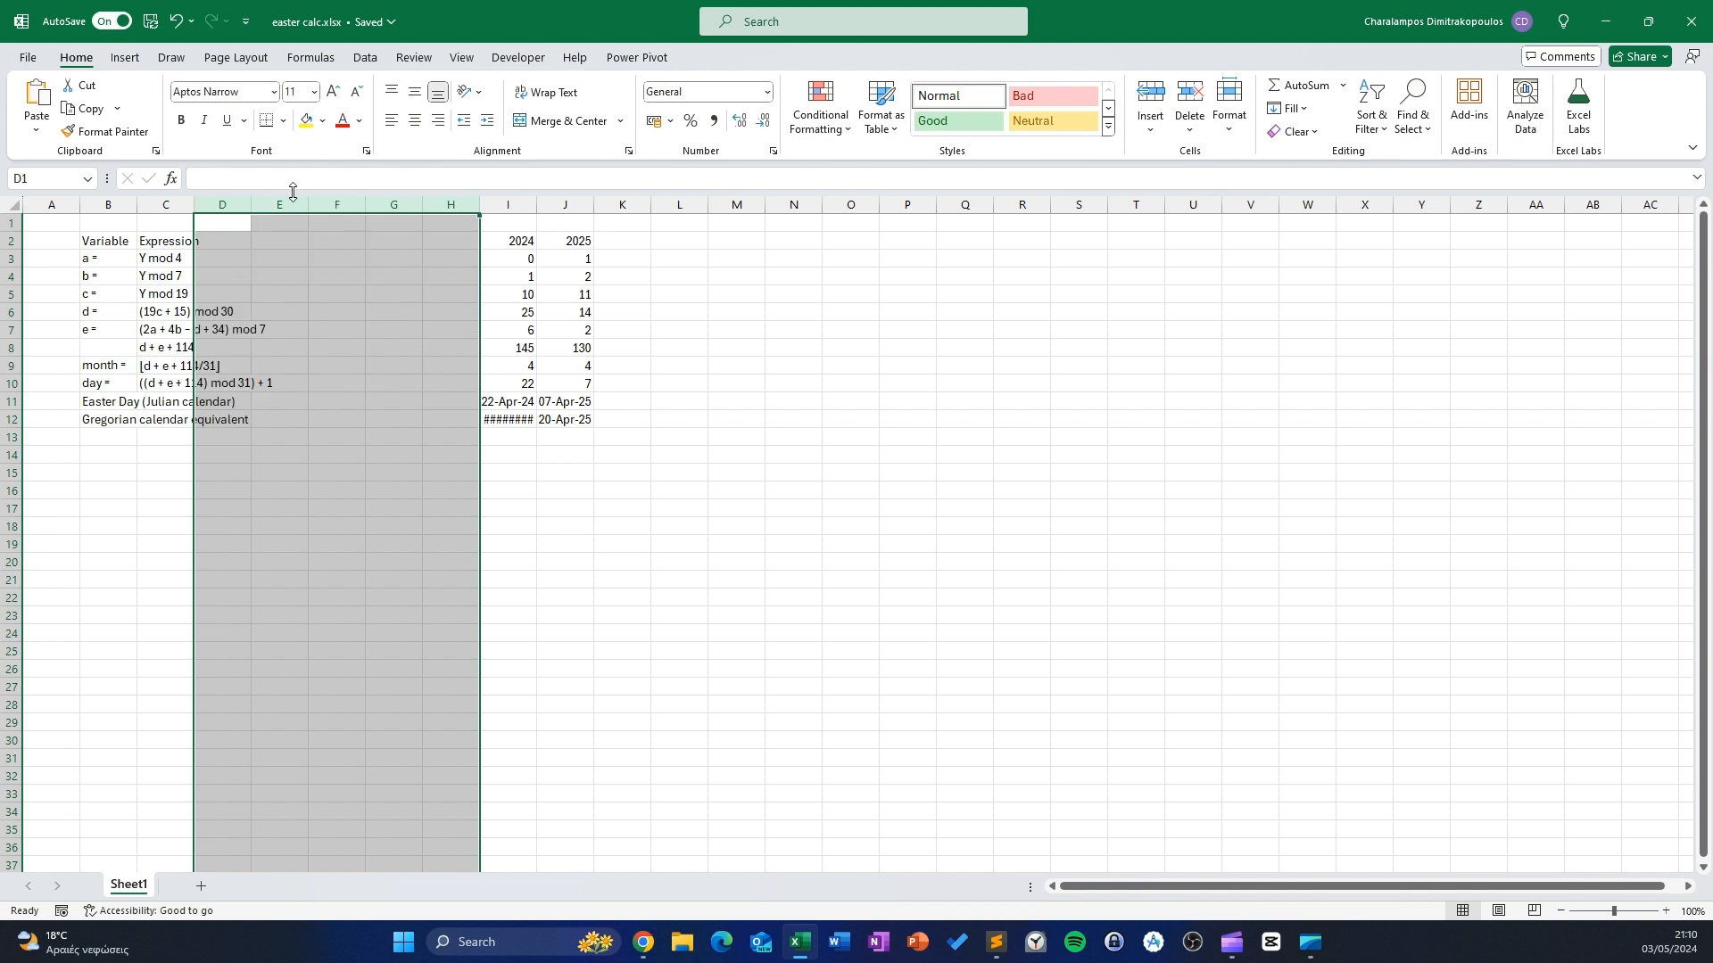
Autofit the widths of the expression, variable and 2024 columns (C, B and I) to their contents
{"action": "double_click", "coordinate": [193, 204]}
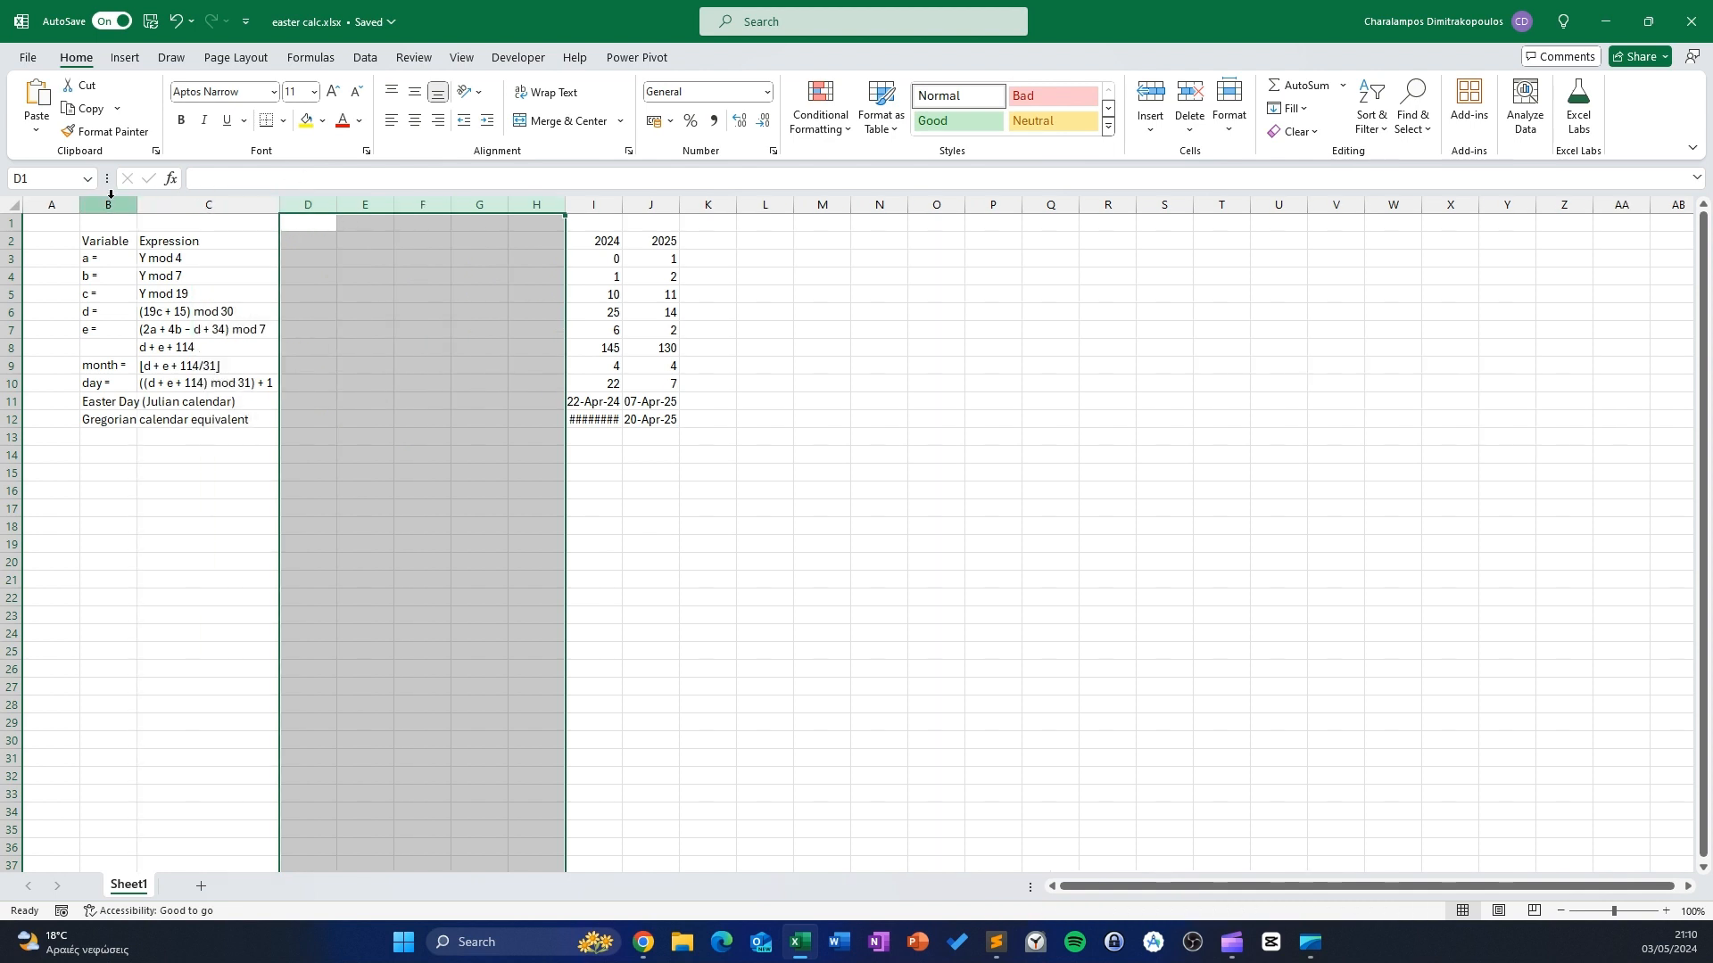
{"action": "double_click", "coordinate": [132, 198]}
{"action": "left_click", "coordinate": [598, 418]}
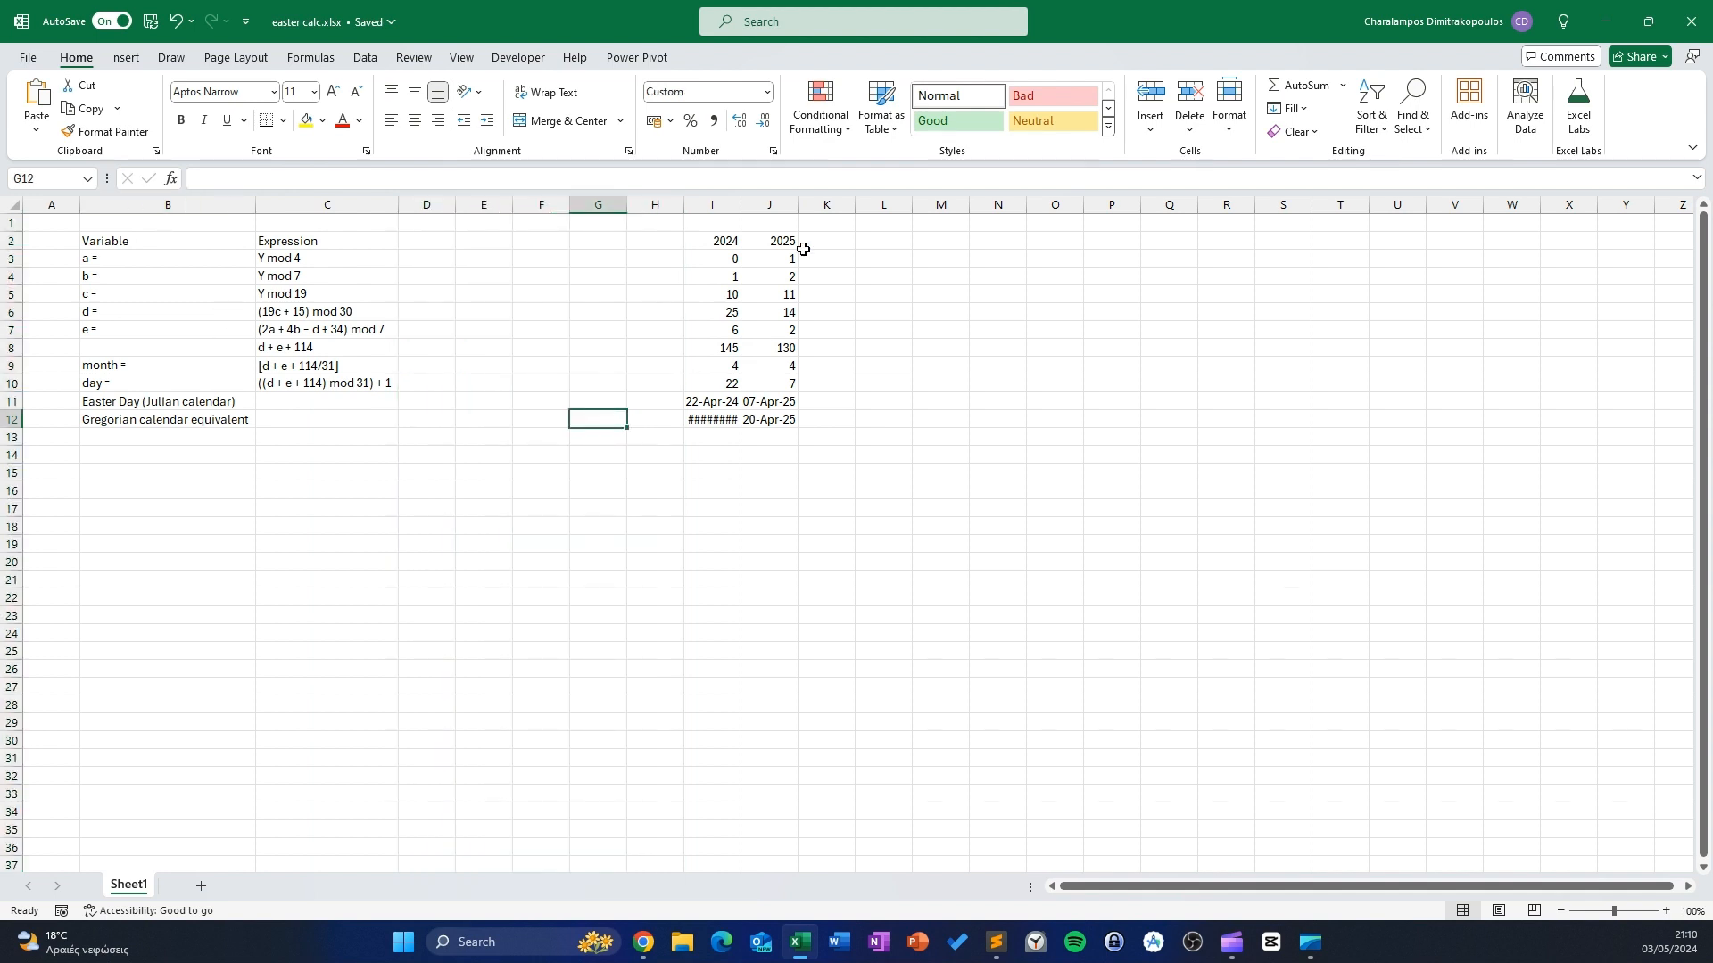
{"action": "double_click", "coordinate": [744, 207]}
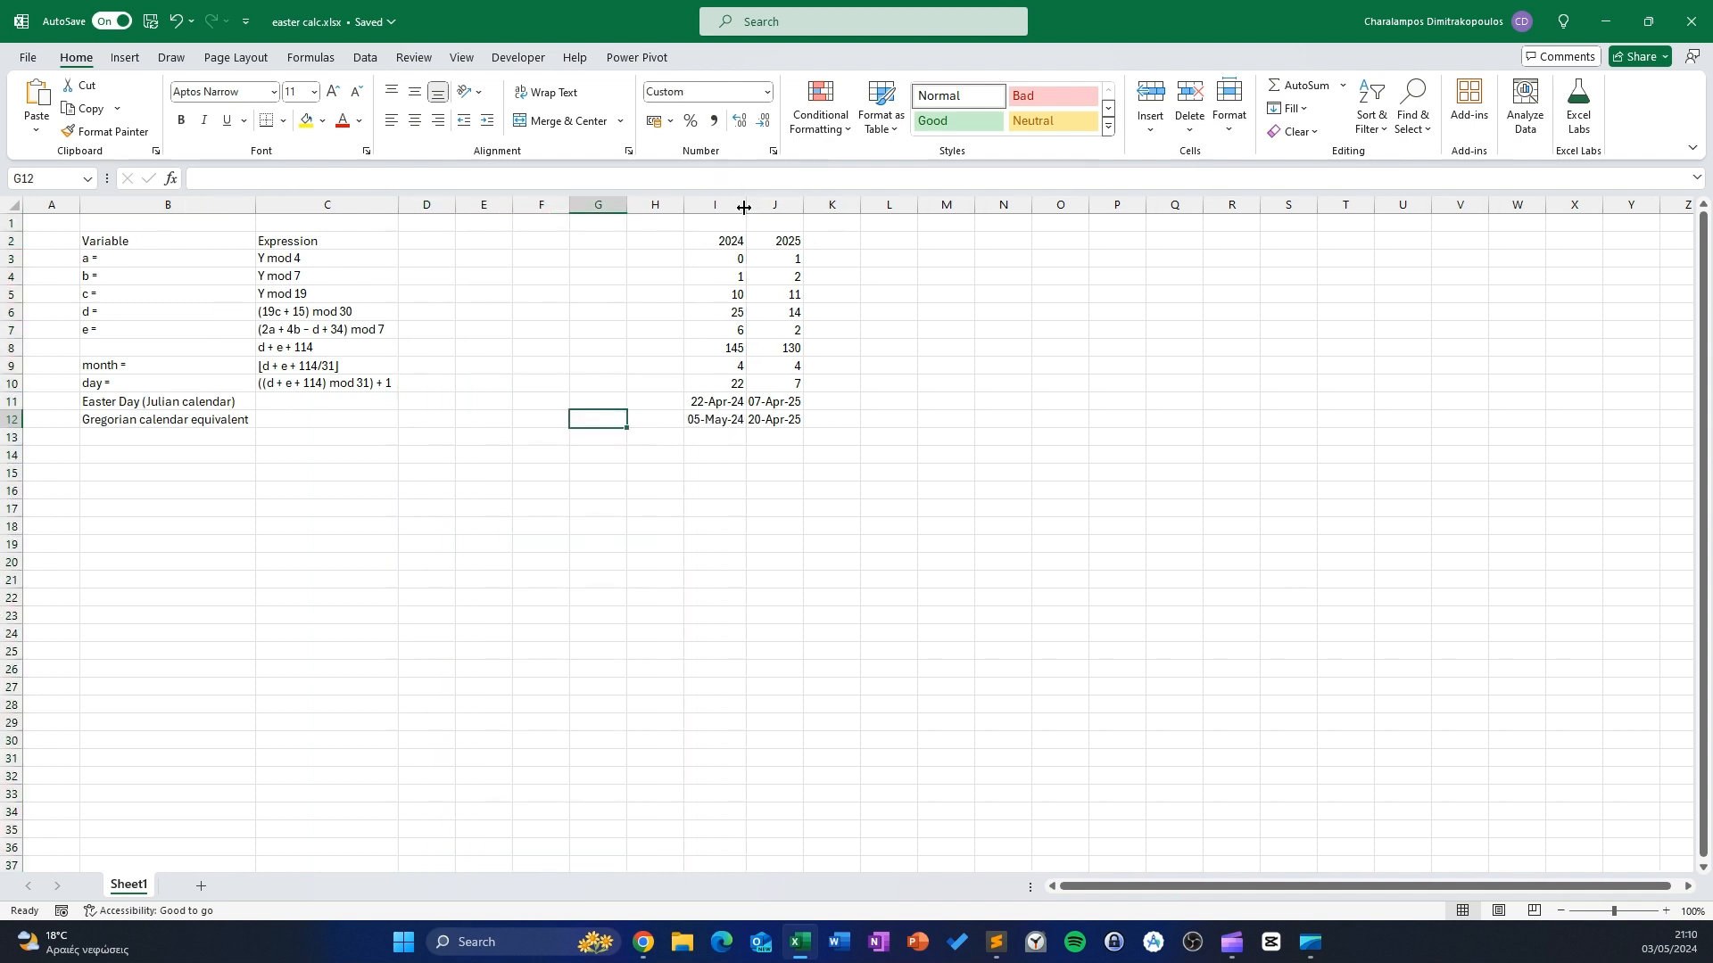
Apply the Good cell style to the 2024 Gregorian Easter date in I12
{"action": "left_click", "coordinate": [714, 423]}
{"action": "left_click", "coordinate": [959, 122]}
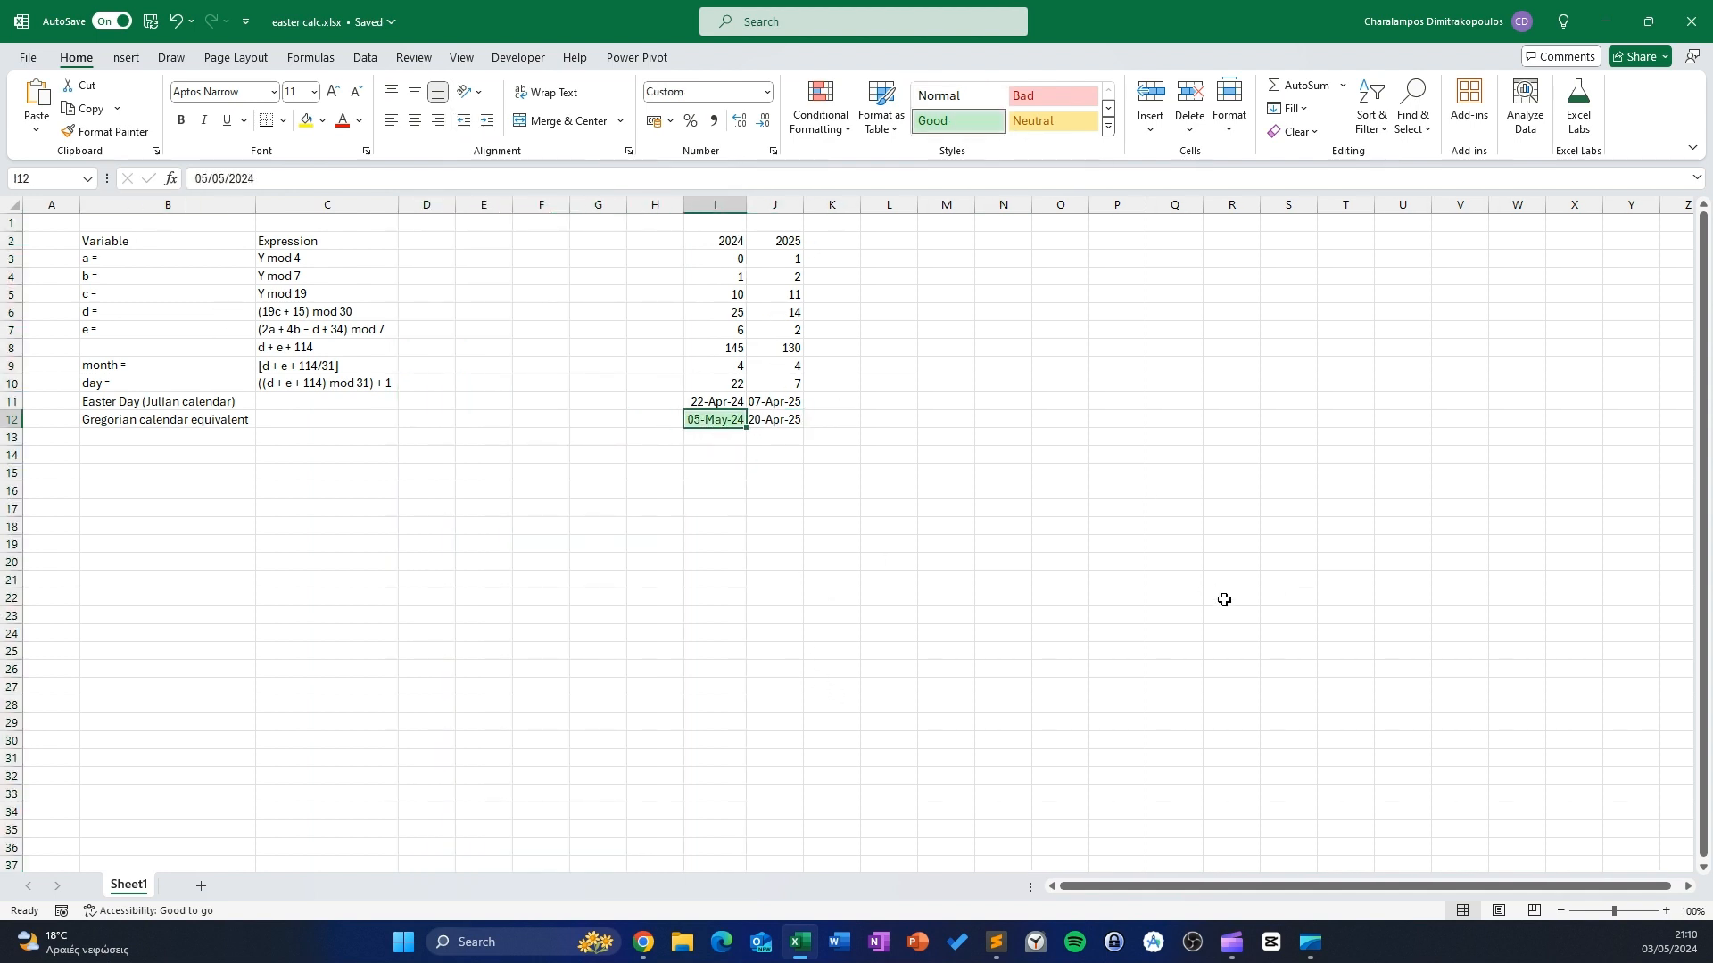
{"action": "left_click", "coordinate": [1229, 597]}
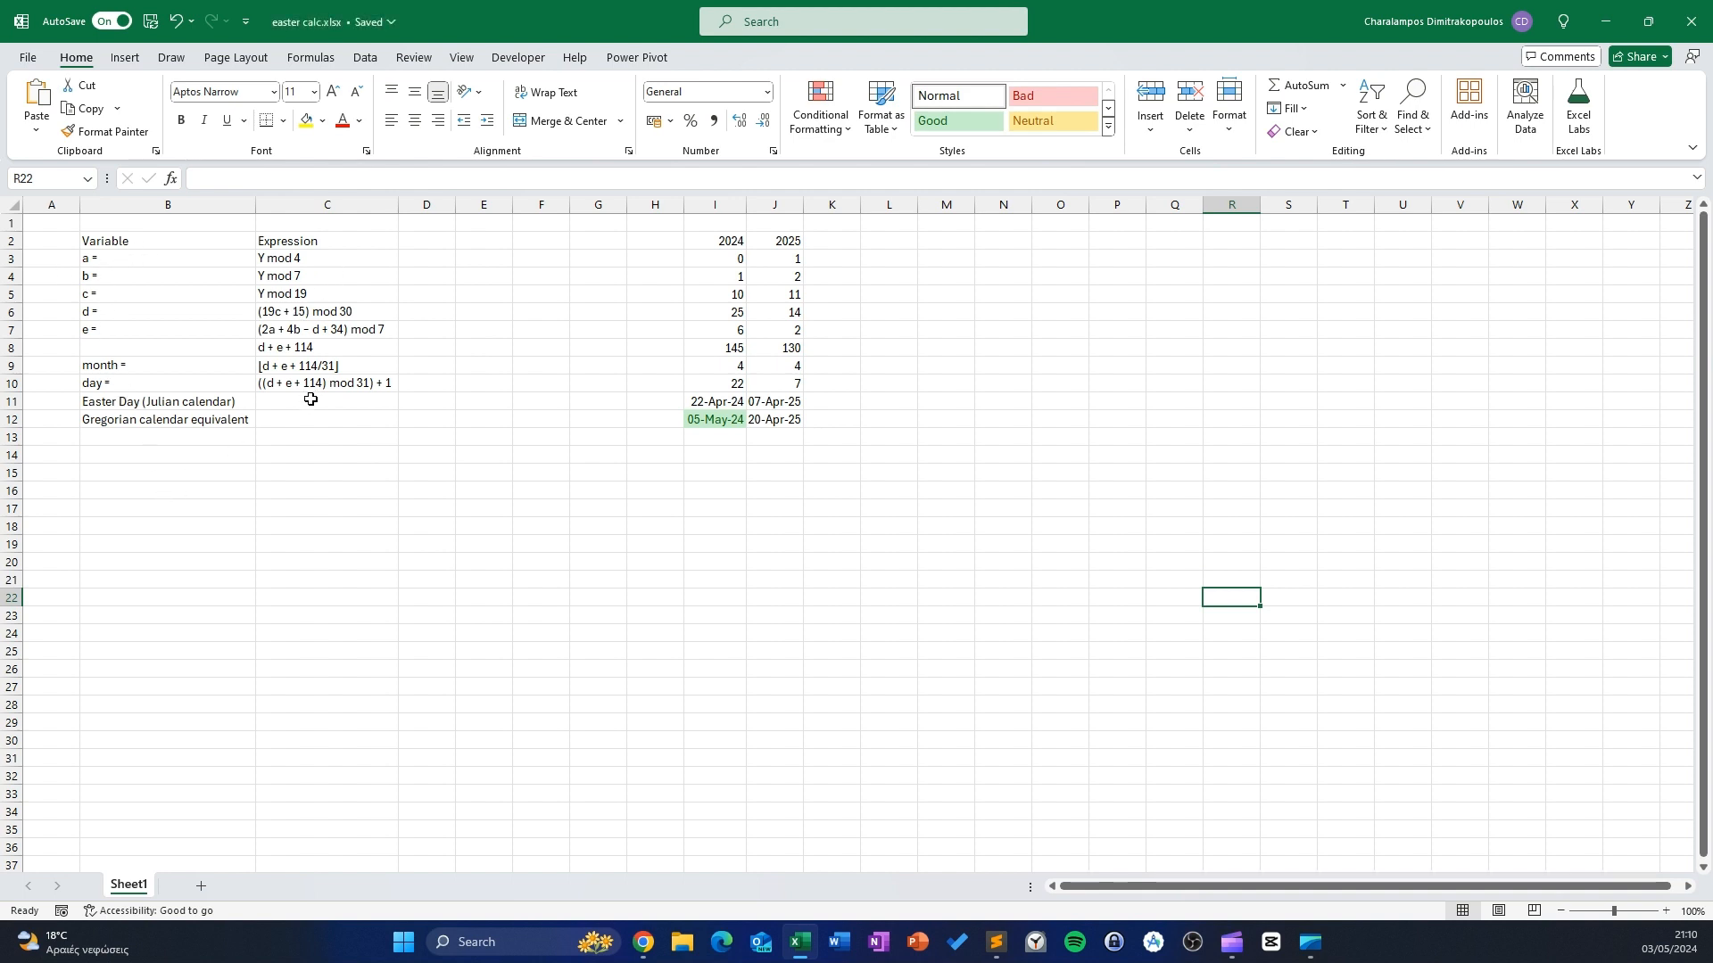
{"action": "left_click", "coordinate": [149, 366]}
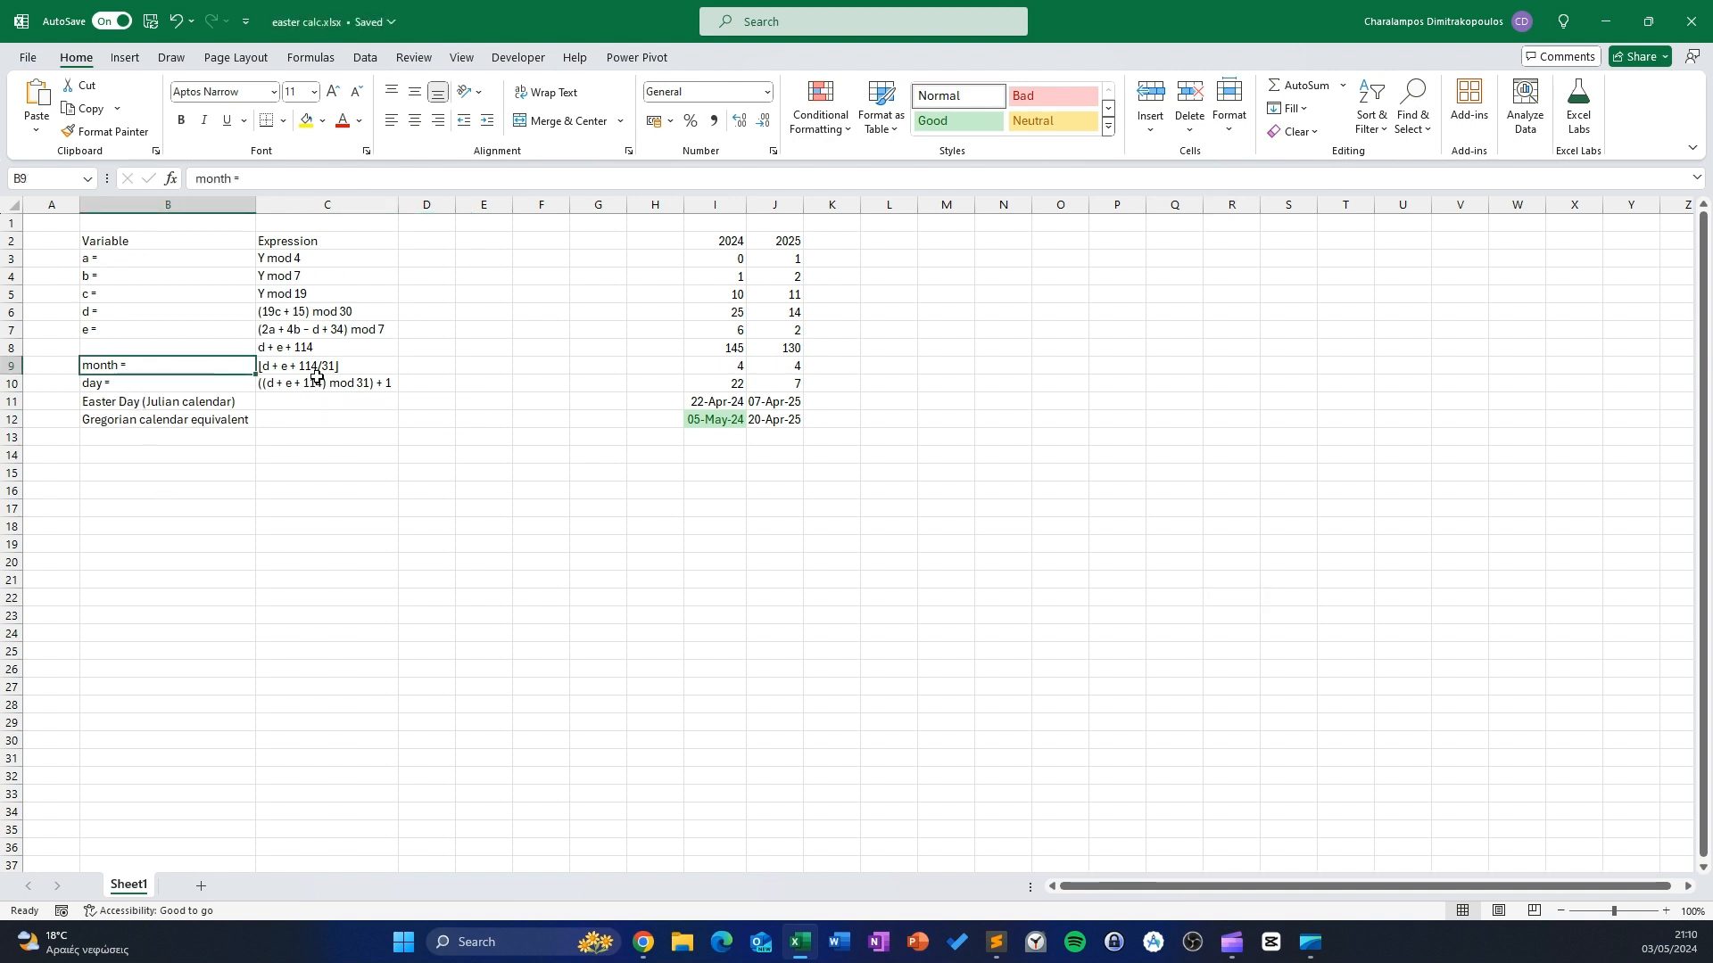
{"action": "left_click", "coordinate": [150, 385]}
{"action": "left_click", "coordinate": [724, 400]}
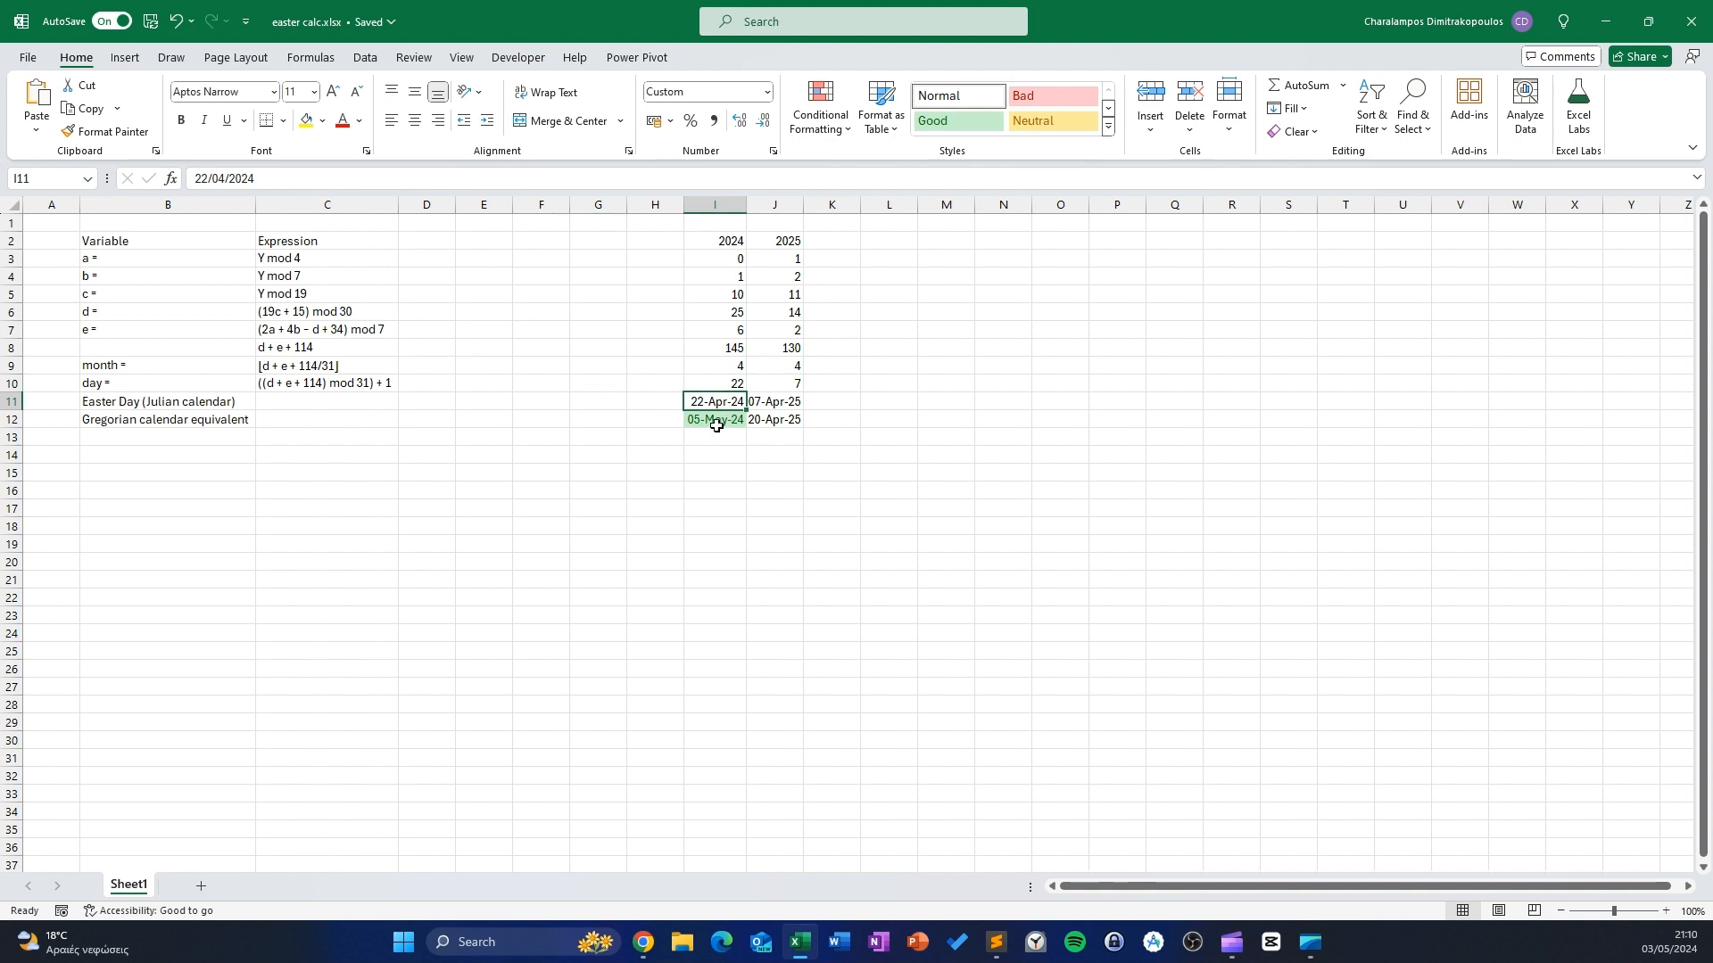
{"action": "left_click", "coordinate": [716, 423]}
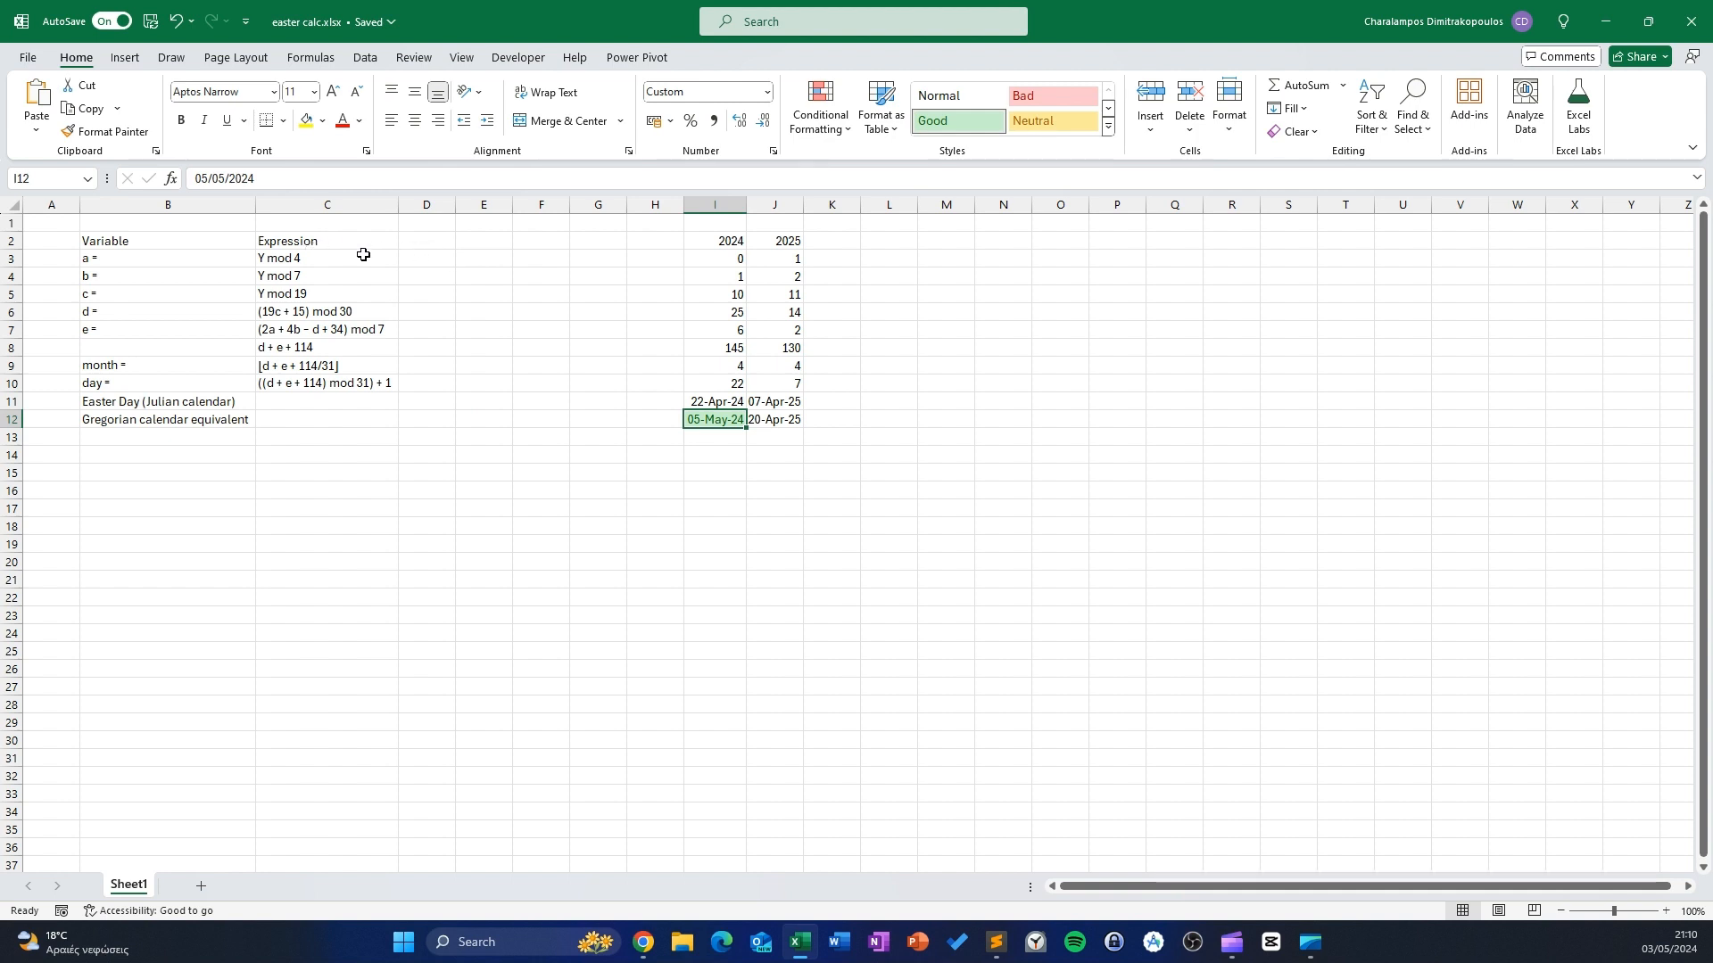
{"action": "left_click_drag", "start_coordinate": [134, 260], "coordinate": [142, 385]}
{"action": "left_click_drag", "start_coordinate": [310, 260], "coordinate": [326, 385]}
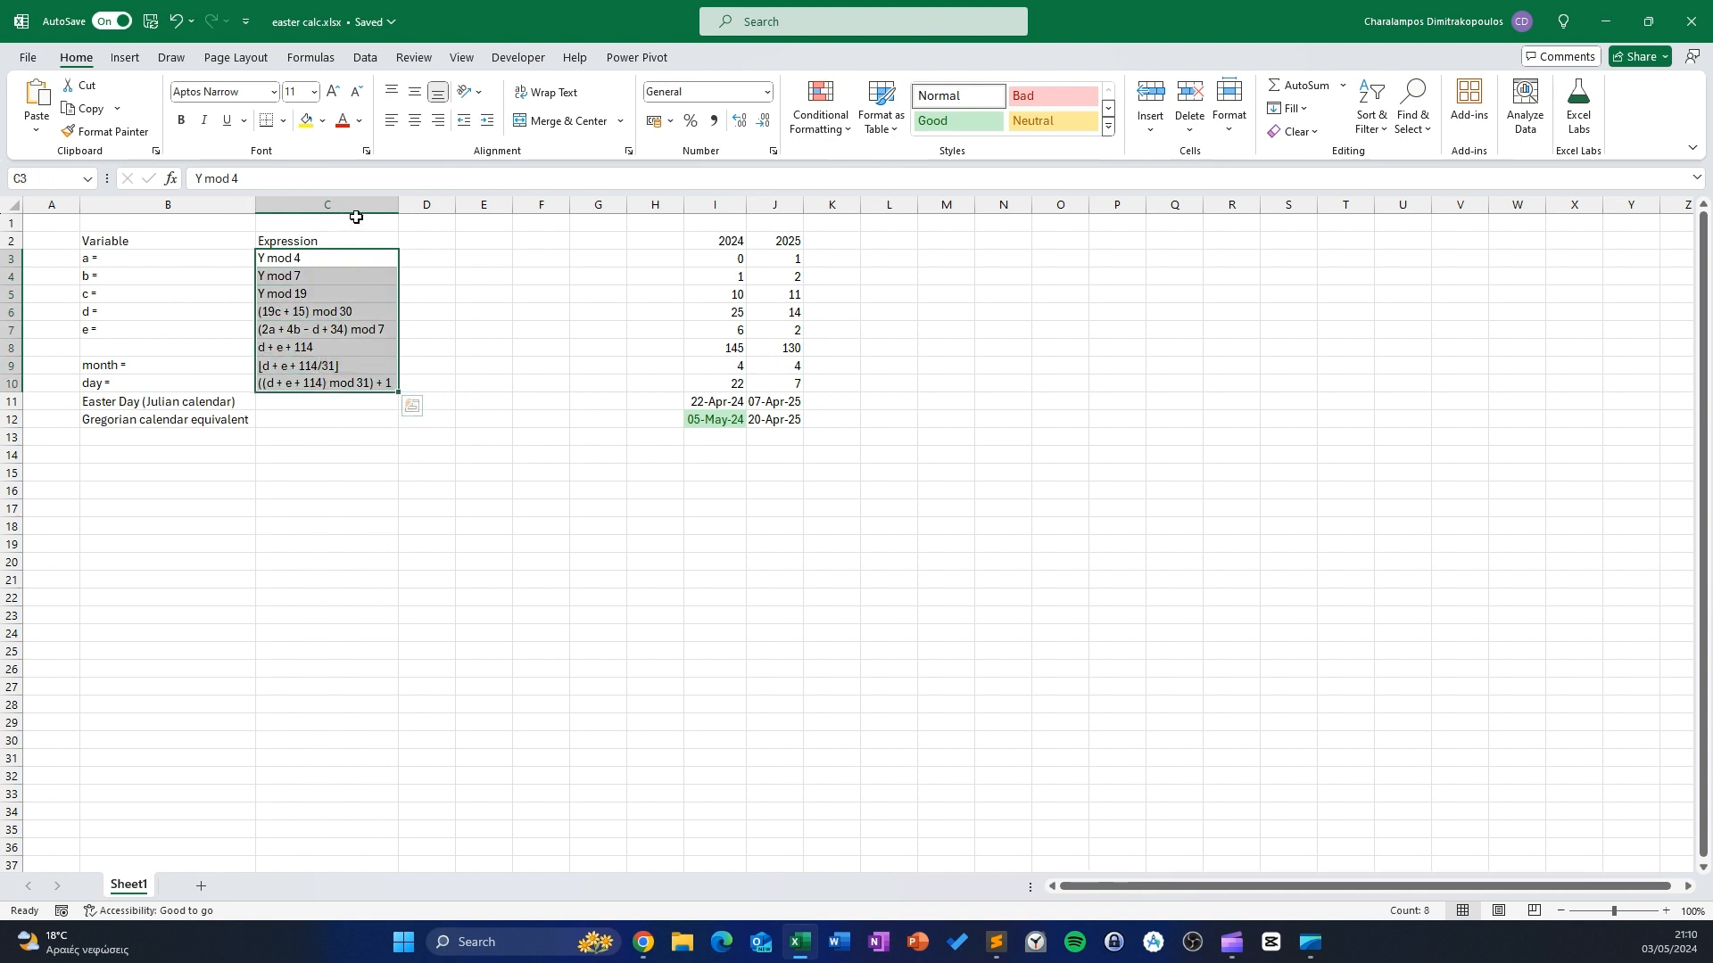
Duplicate the Expression column C into column D and end the copy mode
{"action": "left_click", "coordinate": [309, 201]}
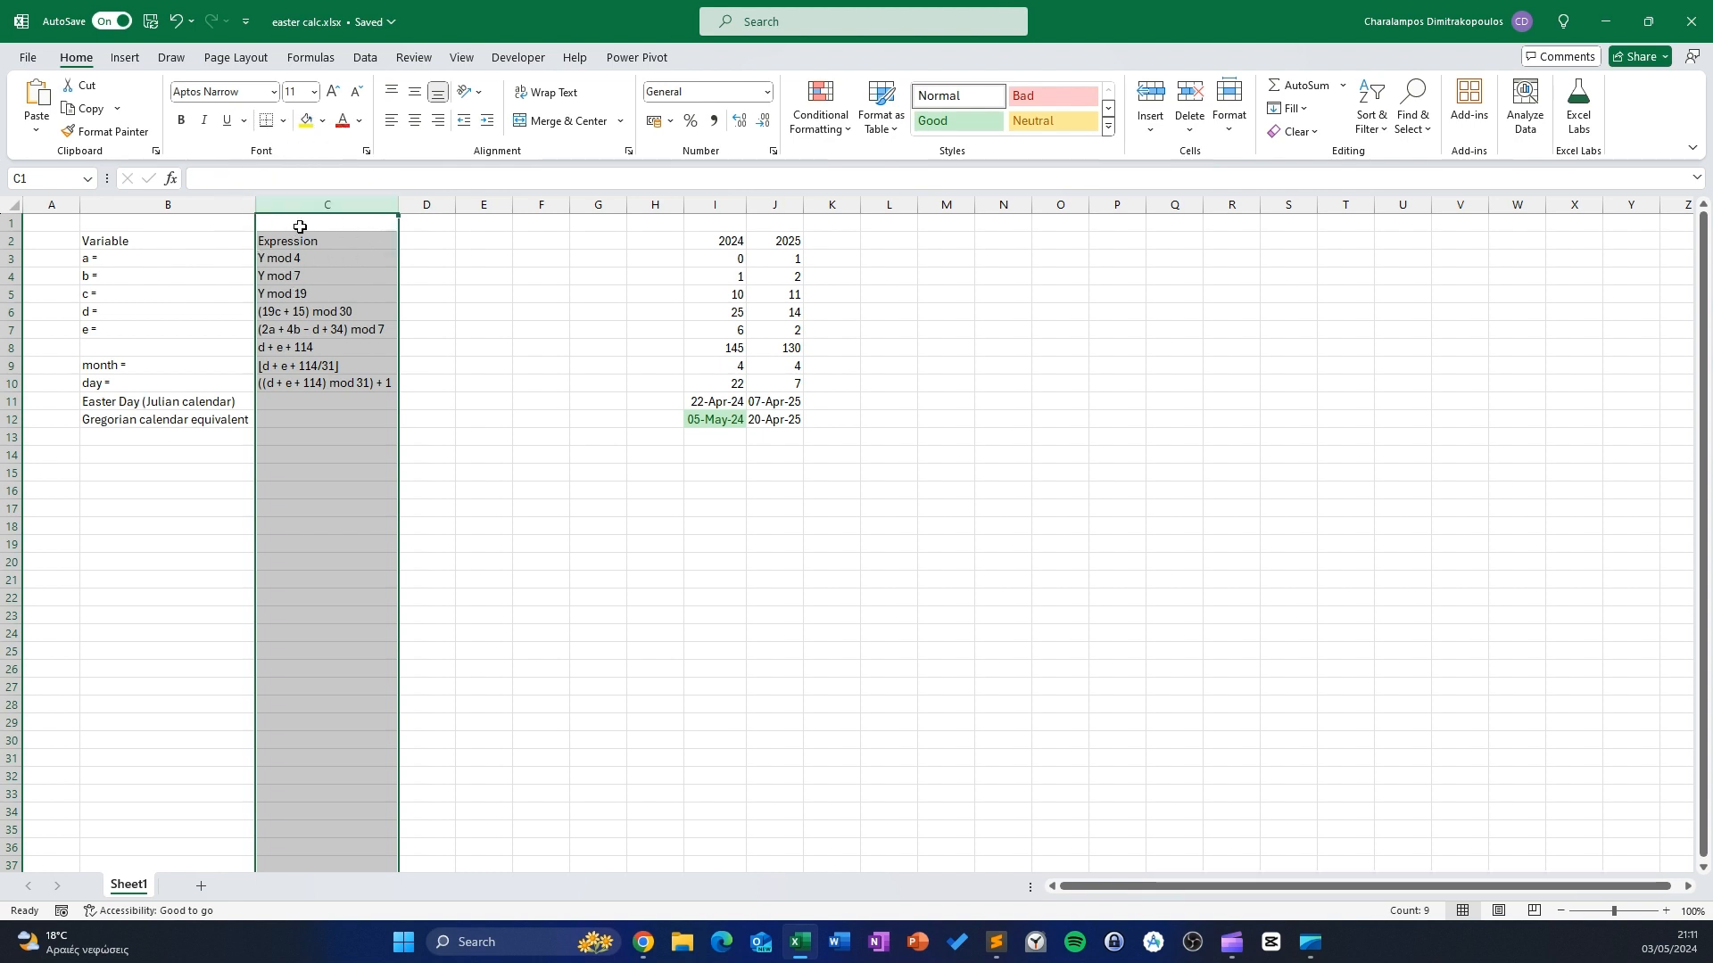
{"action": "key", "text": "ctrl+c"}
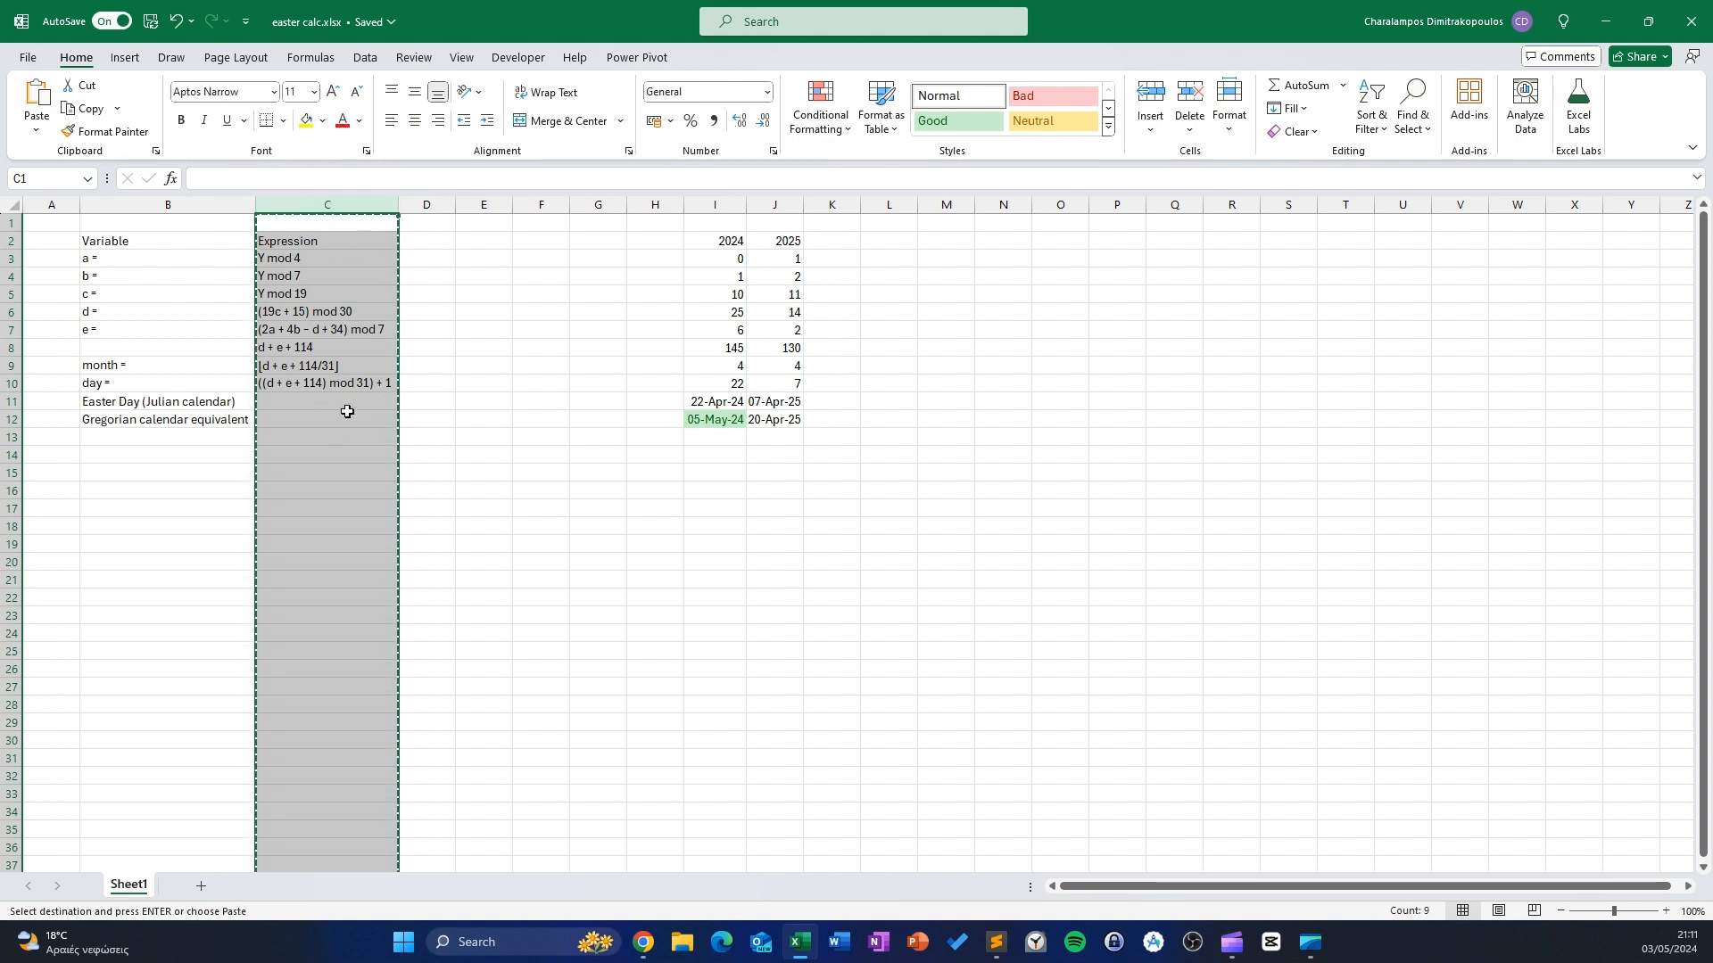
{"action": "left_click", "coordinate": [415, 227]}
{"action": "key", "text": "ctrl+v"}
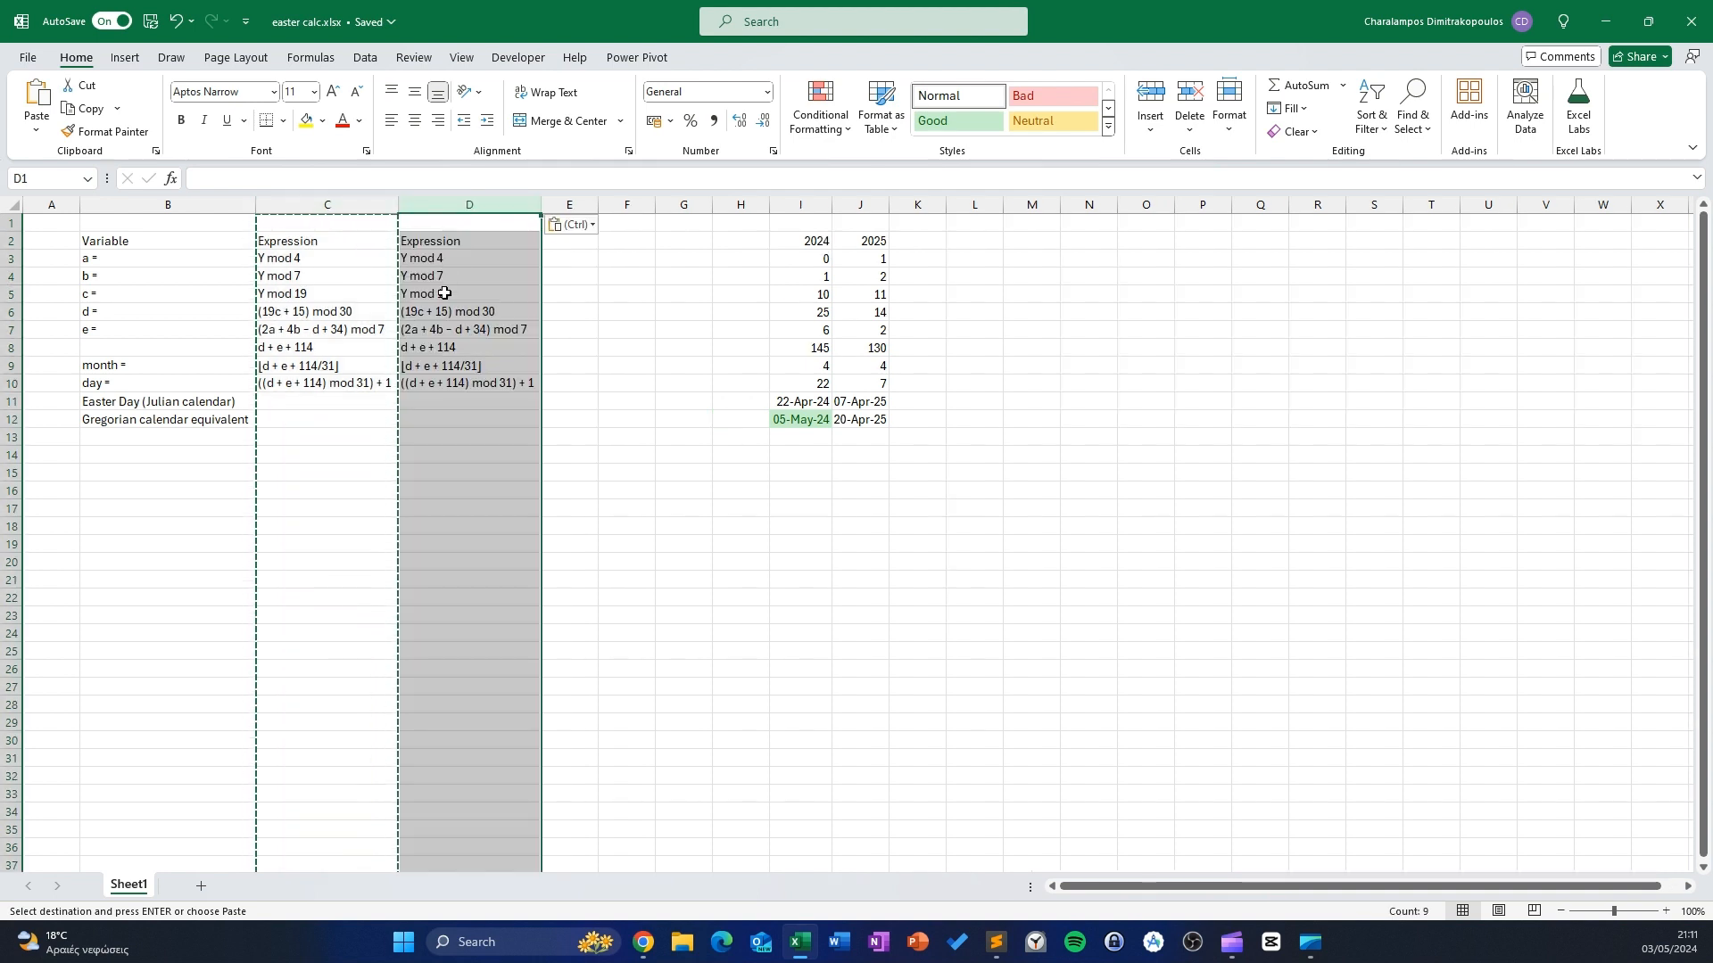
{"action": "left_click", "coordinate": [446, 319]}
{"action": "left_click", "coordinate": [315, 261]}
{"action": "left_click_drag", "start_coordinate": [313, 262], "coordinate": [313, 385]}
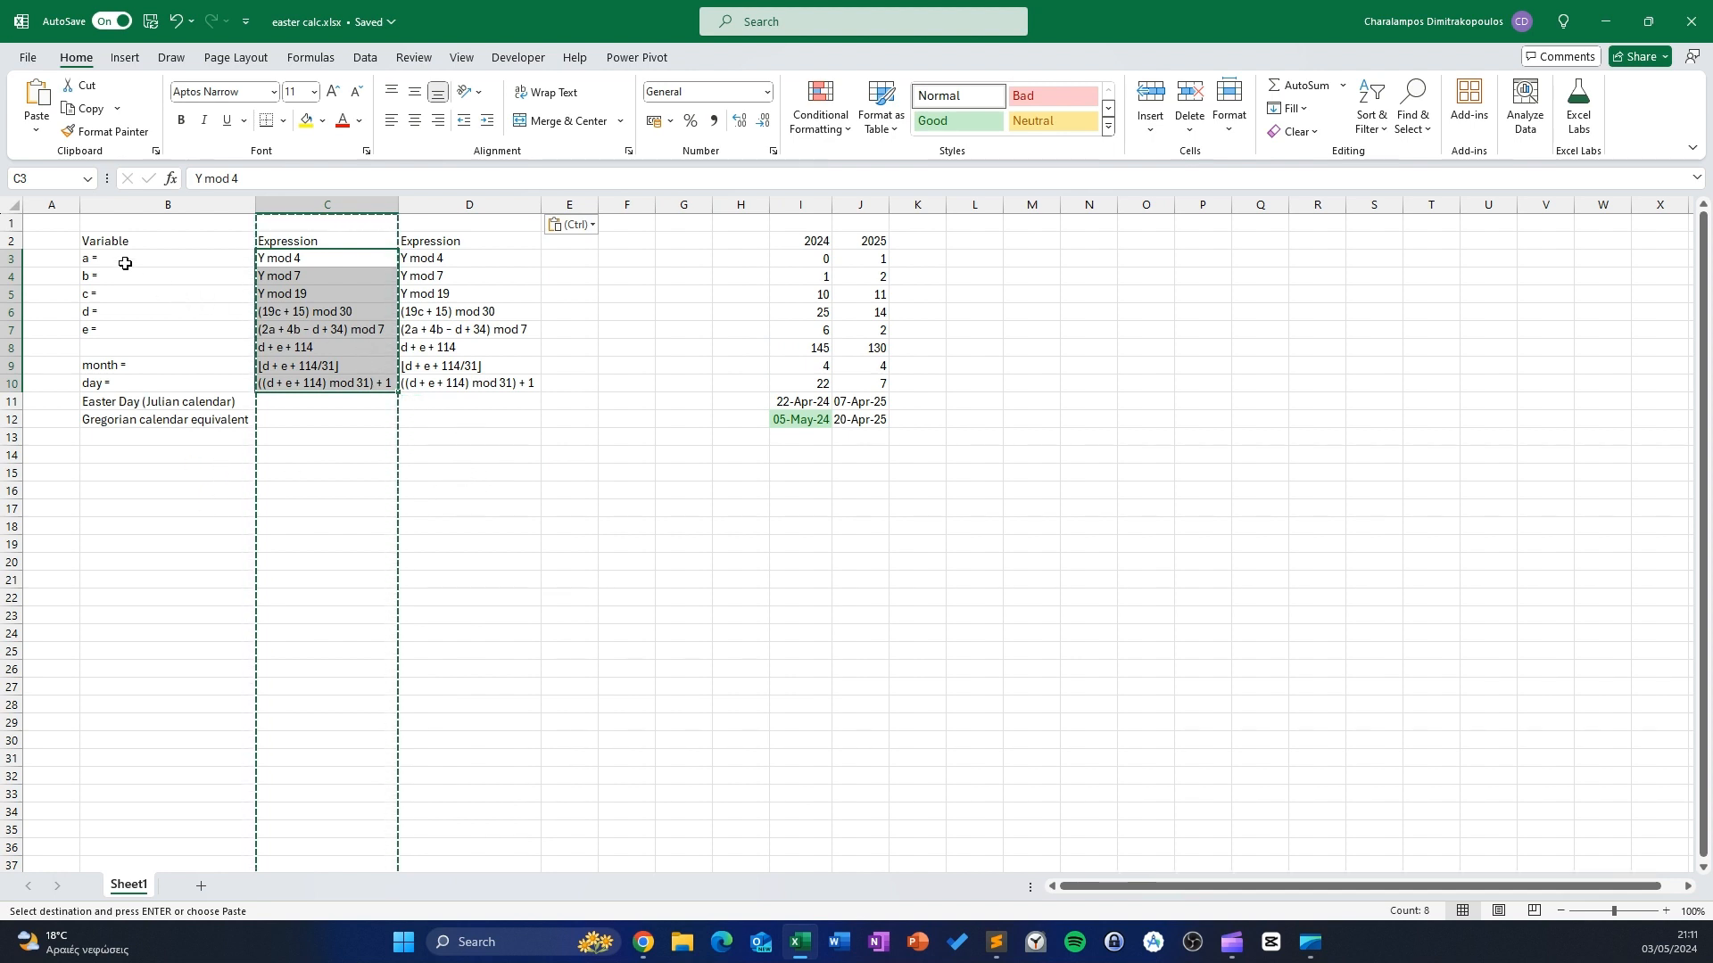
{"action": "left_click_drag", "start_coordinate": [126, 264], "coordinate": [126, 384]}
{"action": "key", "text": "Escape"}
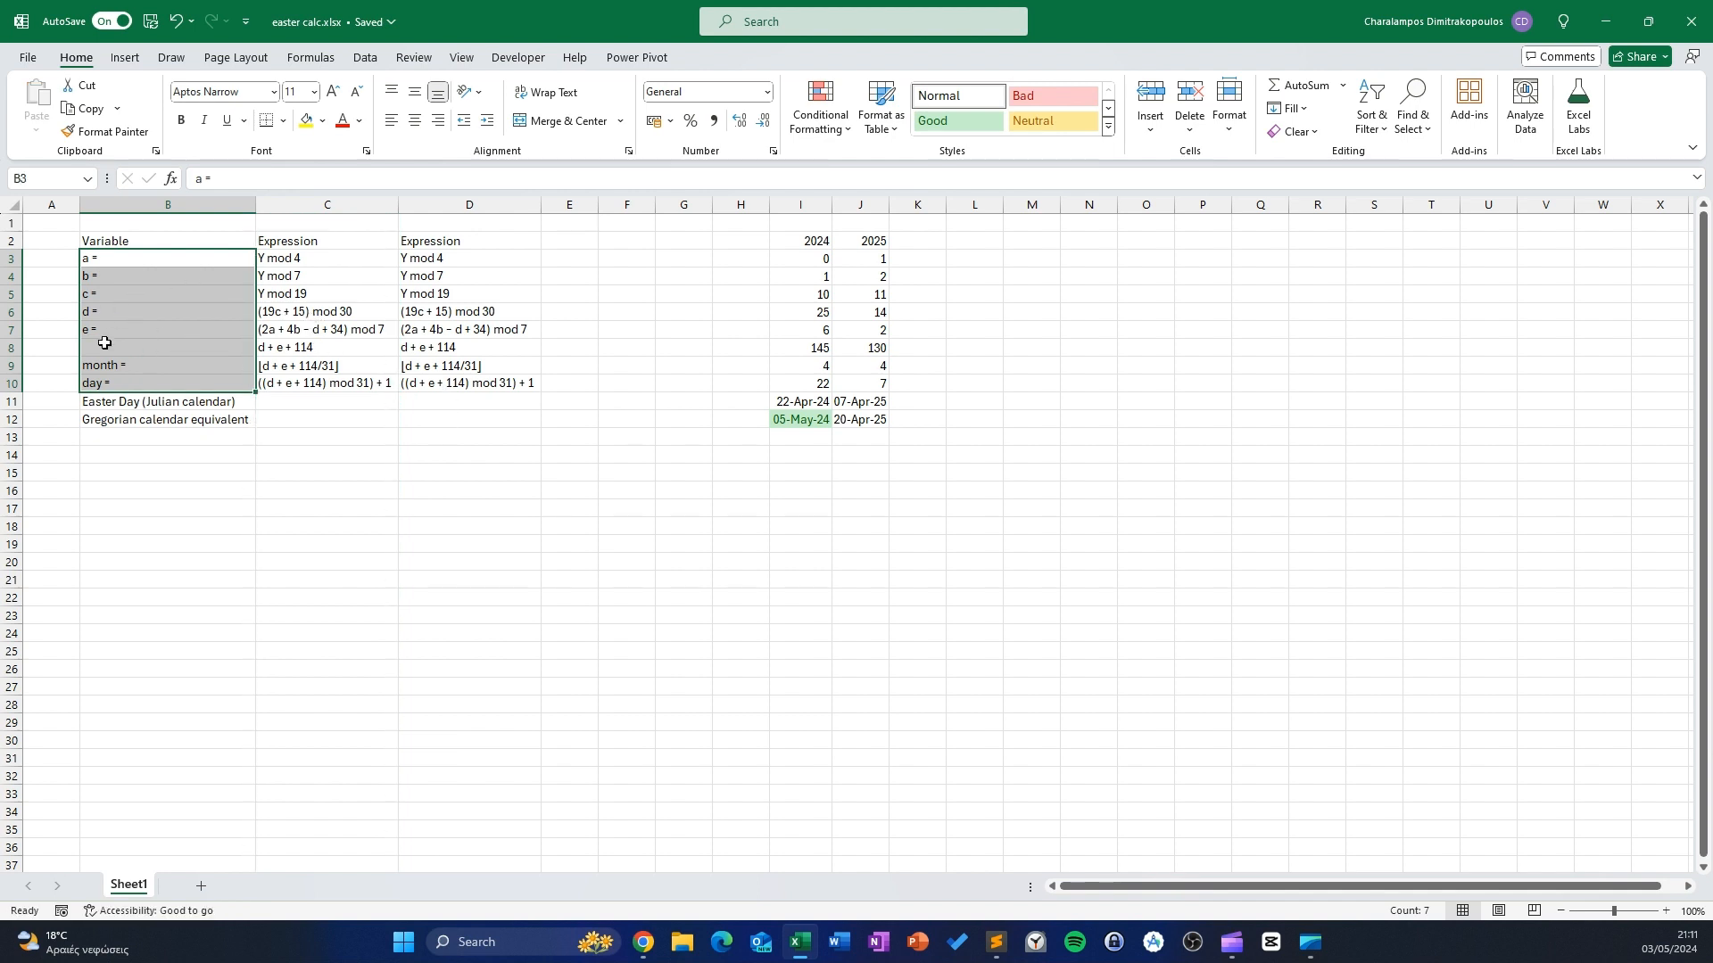
{"action": "left_click", "coordinate": [121, 261]}
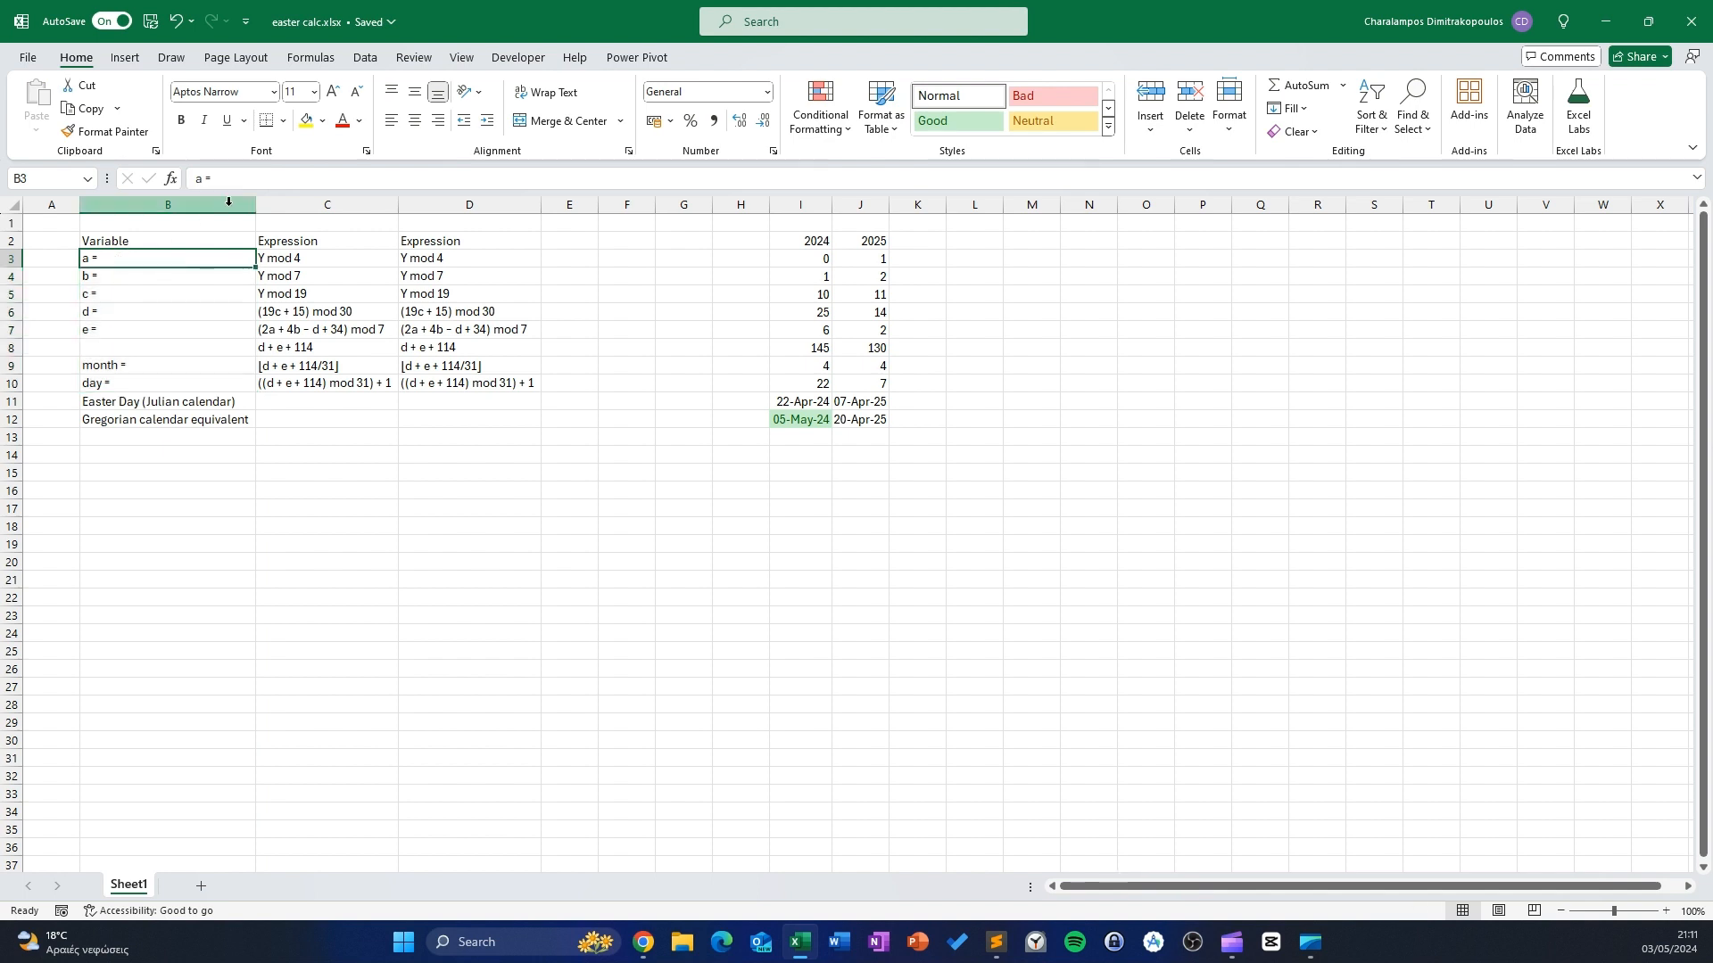
{"action": "left_click_drag", "start_coordinate": [215, 178], "coordinate": [202, 179]}
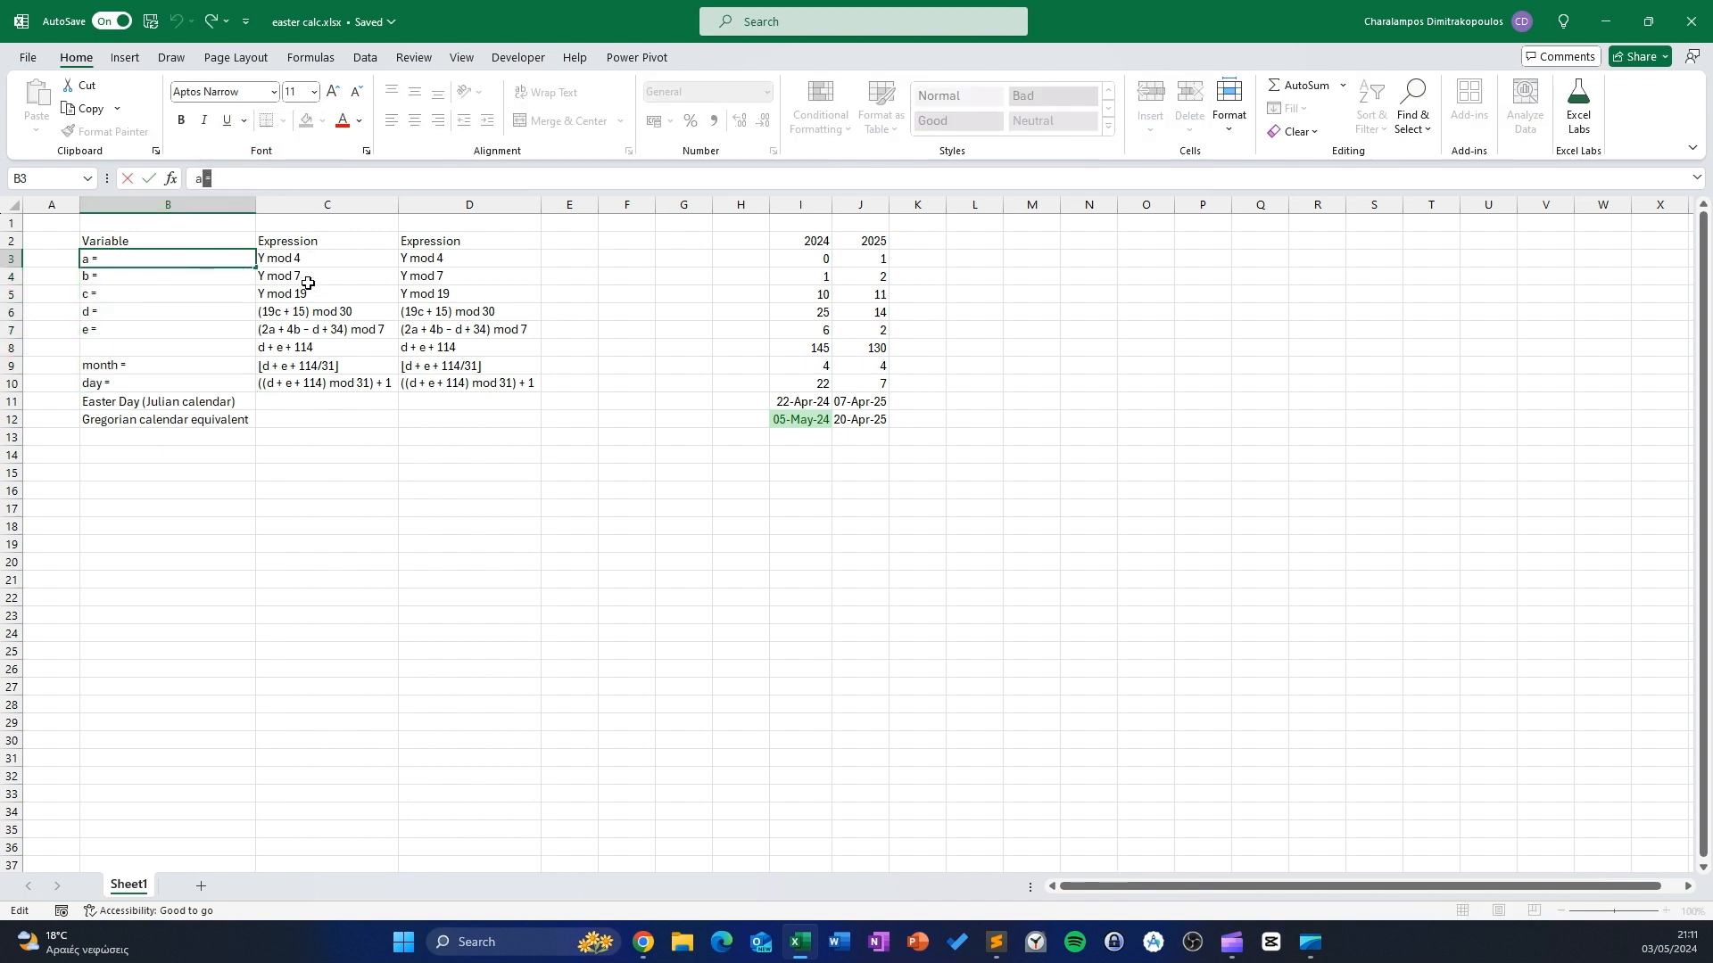
{"action": "key", "text": "Escape"}
Remove the equals signs from the variable labels in B3:B10 by replacing "=" with nothing
{"action": "left_click_drag", "start_coordinate": [165, 266], "coordinate": [180, 384]}
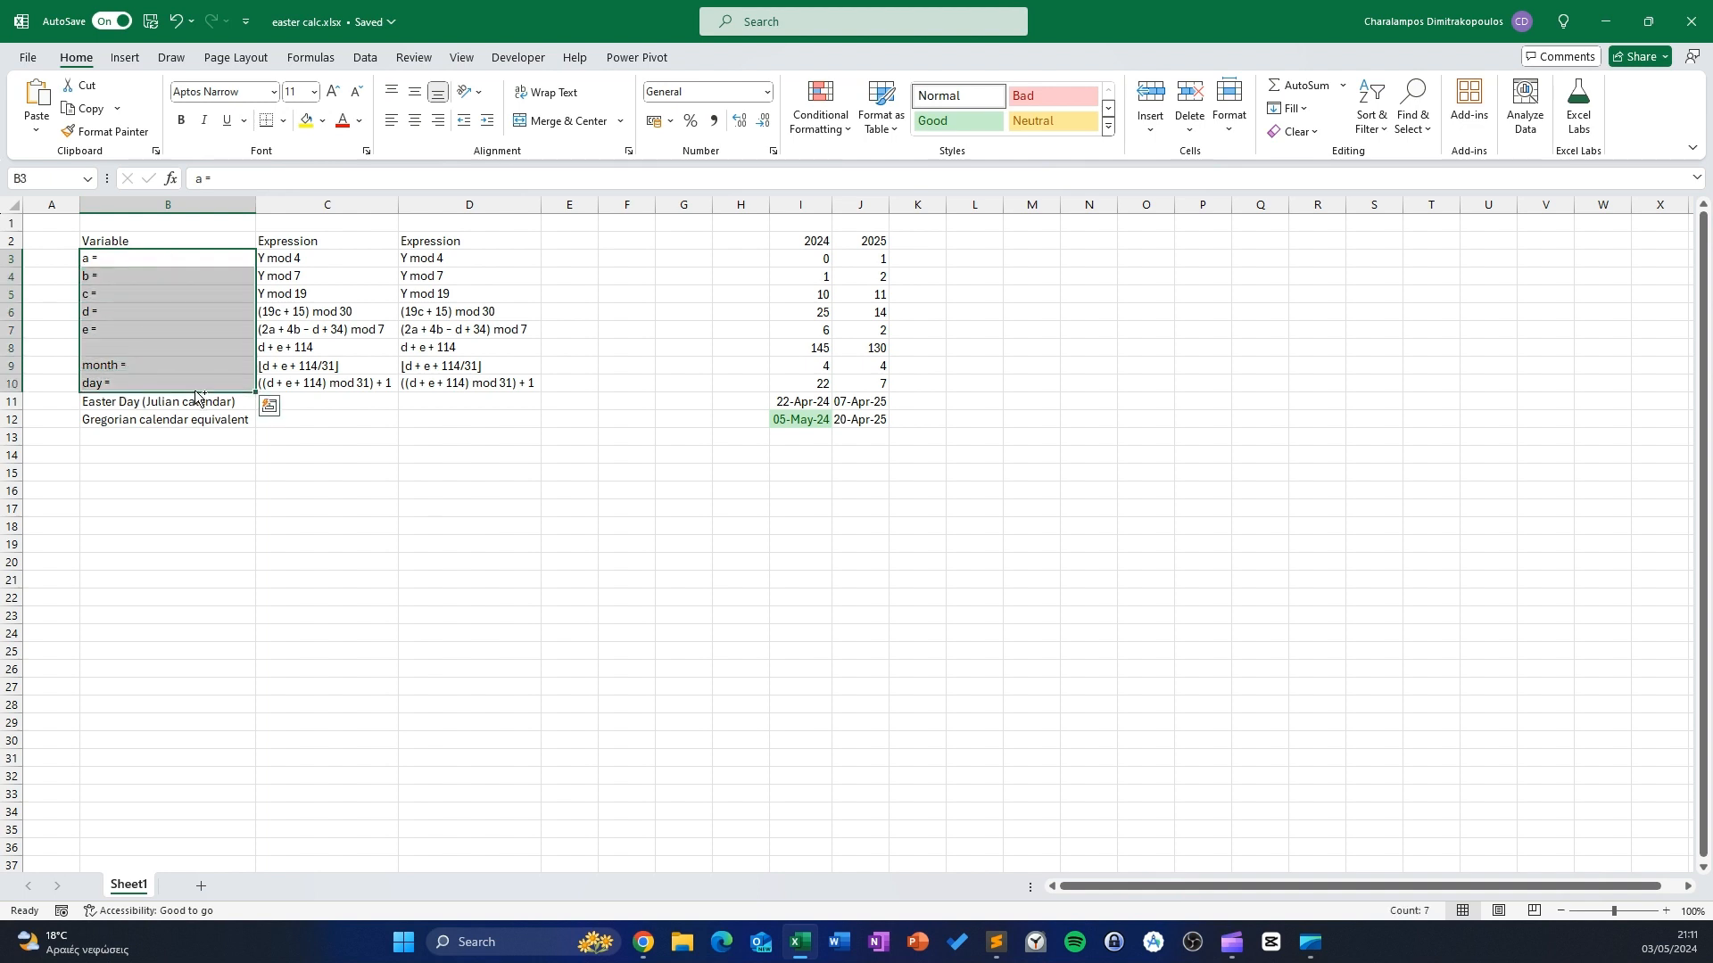
{"action": "key", "text": "ctrl+h"}
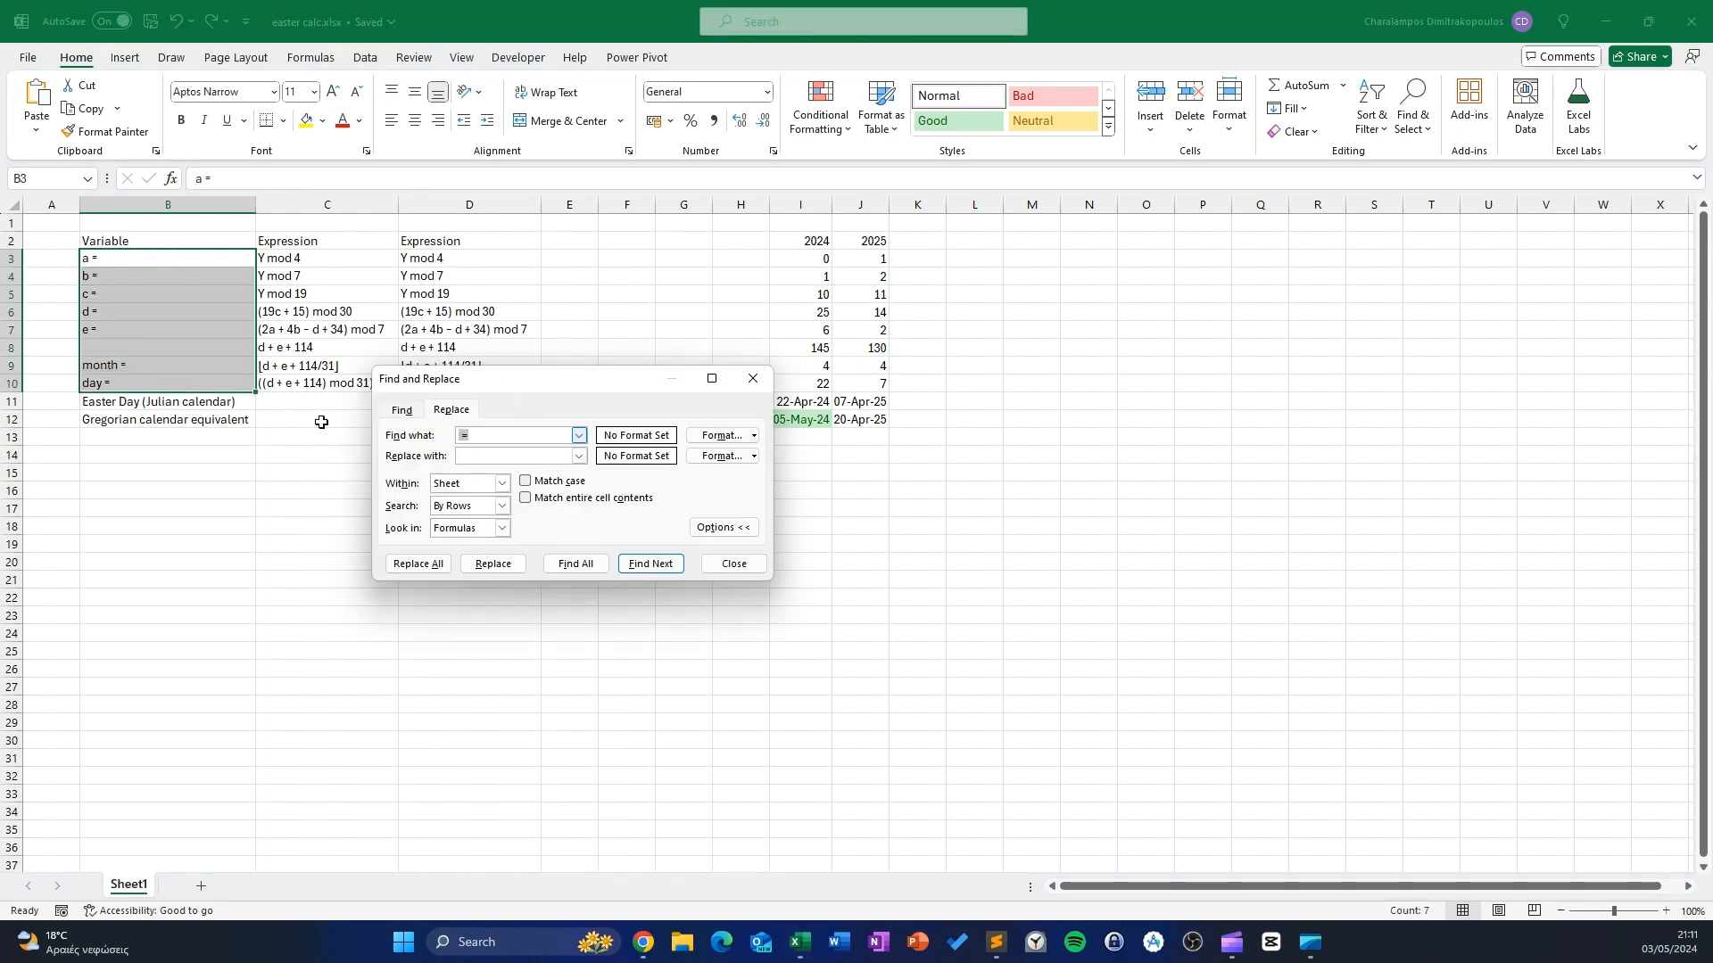
{"action": "type", "text": "="}
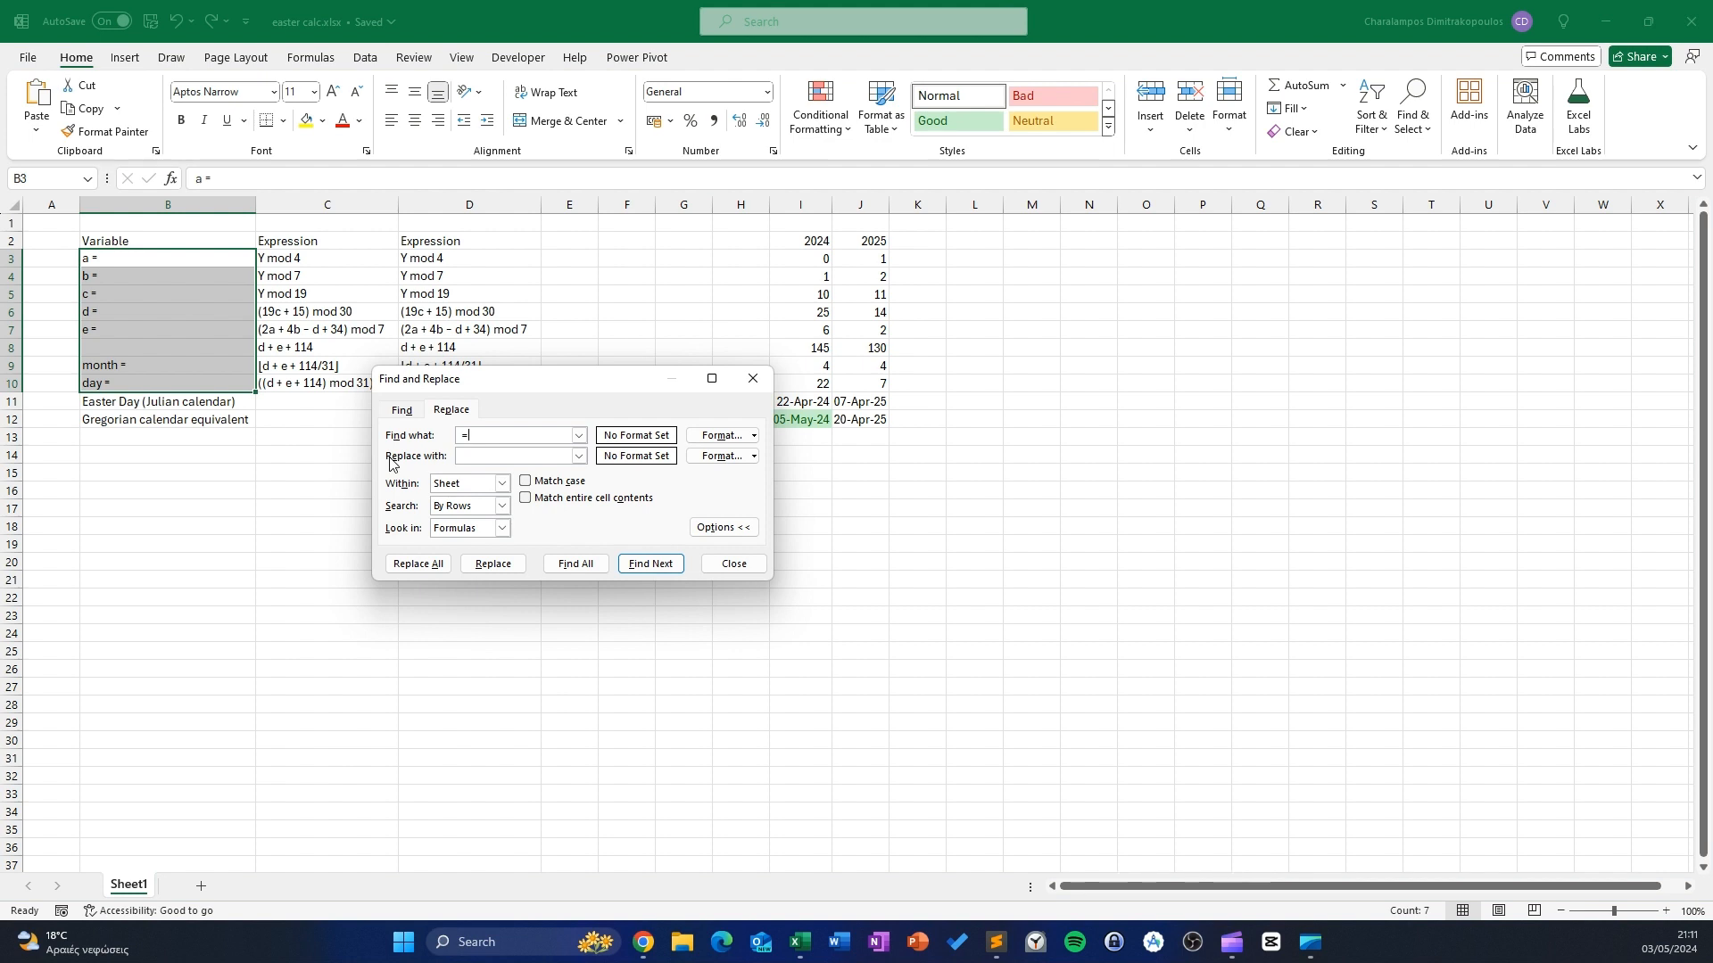
{"action": "left_click", "coordinate": [418, 566]}
{"action": "left_click", "coordinate": [858, 529]}
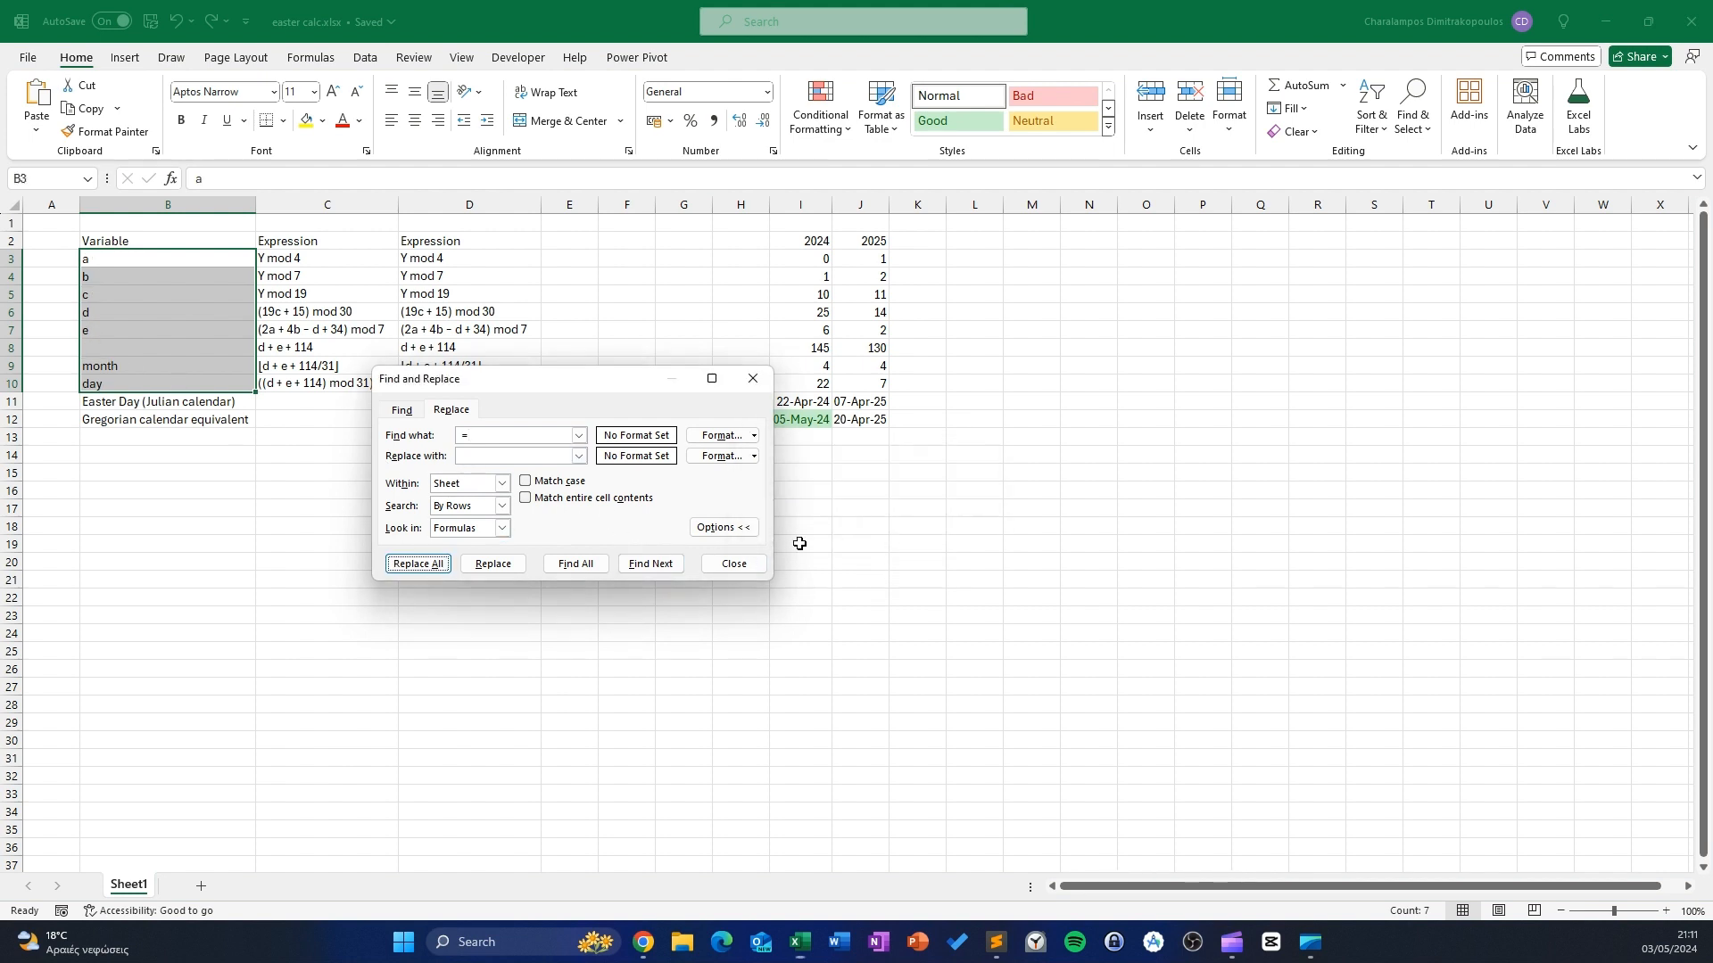
{"action": "left_click", "coordinate": [734, 564]}
Create defined names for C3:C7 and C9:C10 from the variable labels in the left column
{"action": "left_click_drag", "start_coordinate": [152, 258], "coordinate": [299, 332]}
{"action": "left_click_drag", "start_coordinate": [122, 363], "coordinate": [295, 376], "text": "ctrl"}
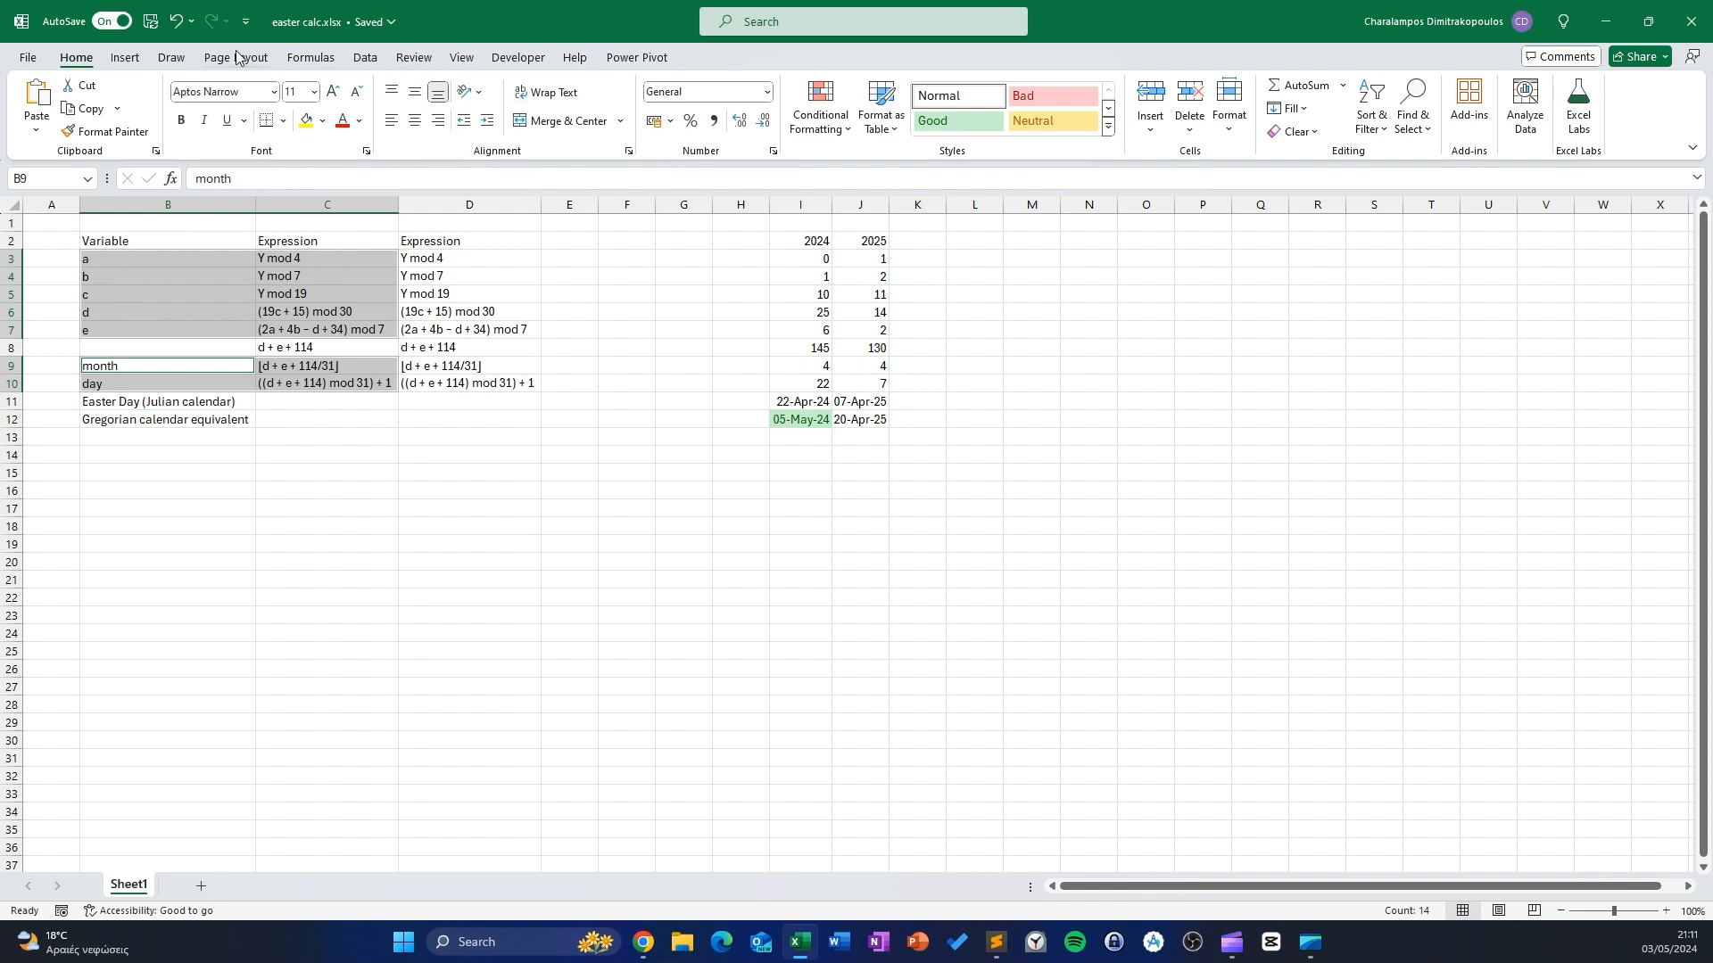
{"action": "left_click", "coordinate": [311, 57]}
{"action": "left_click", "coordinate": [629, 131]}
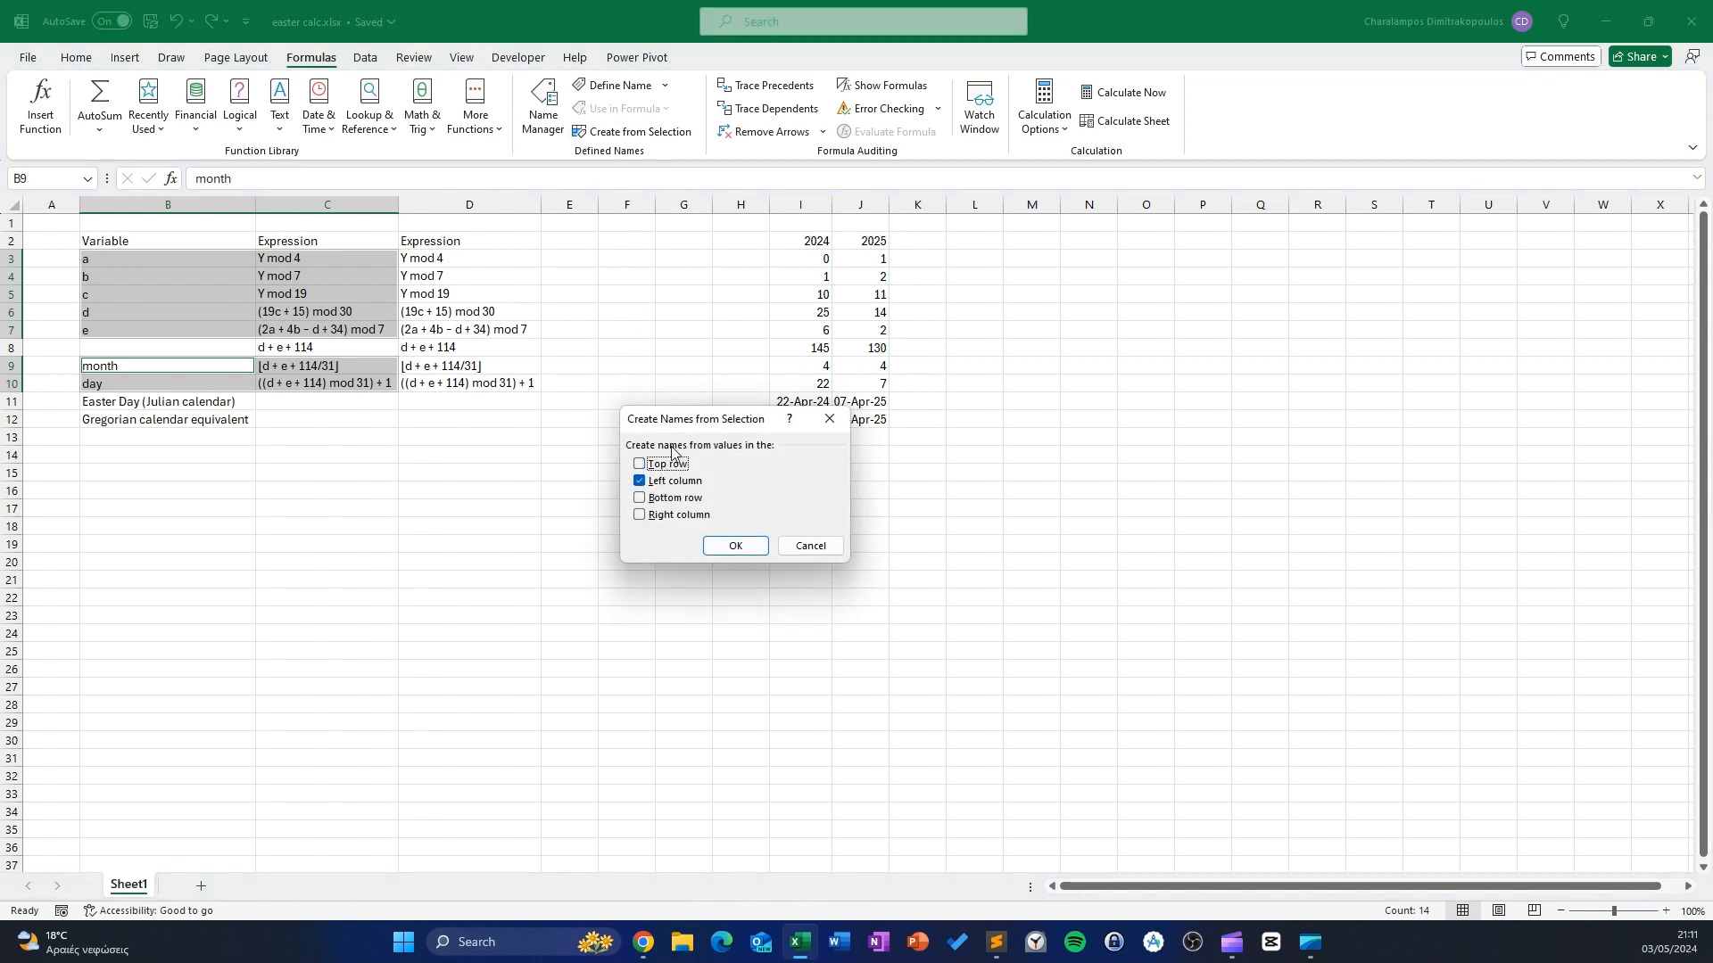
{"action": "left_click", "coordinate": [746, 549]}
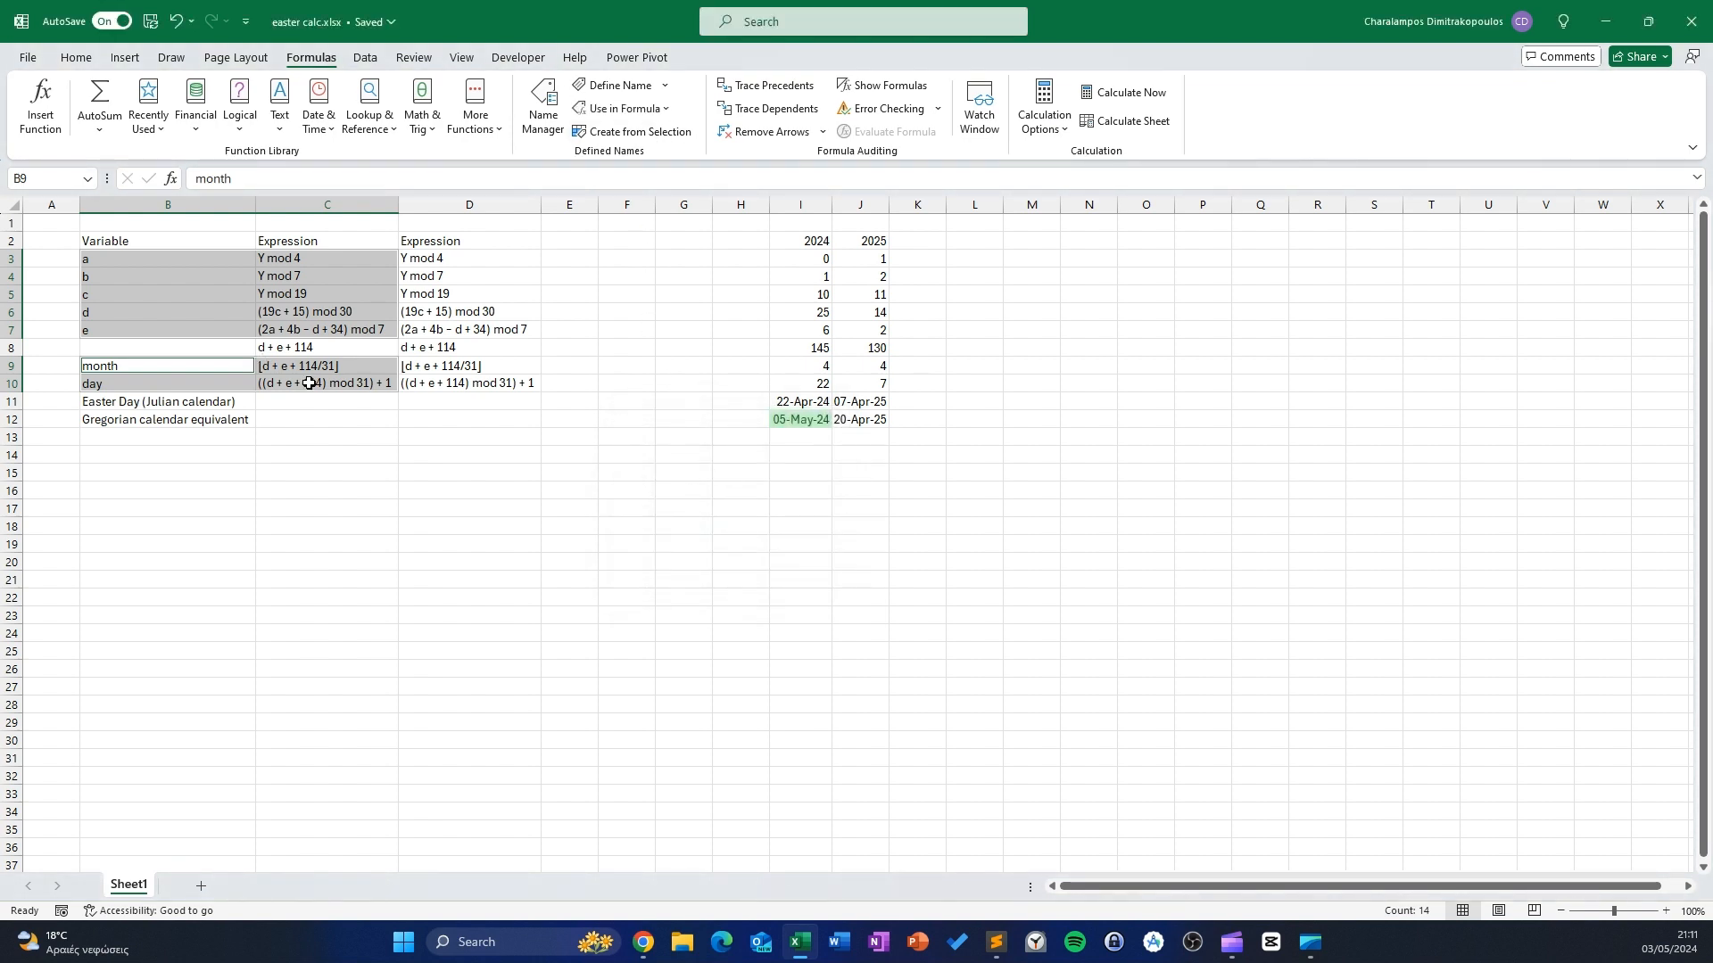
Check which defined names the expression cells in column C, rows 3 to 10, carry
{"action": "left_click", "coordinate": [308, 260]}
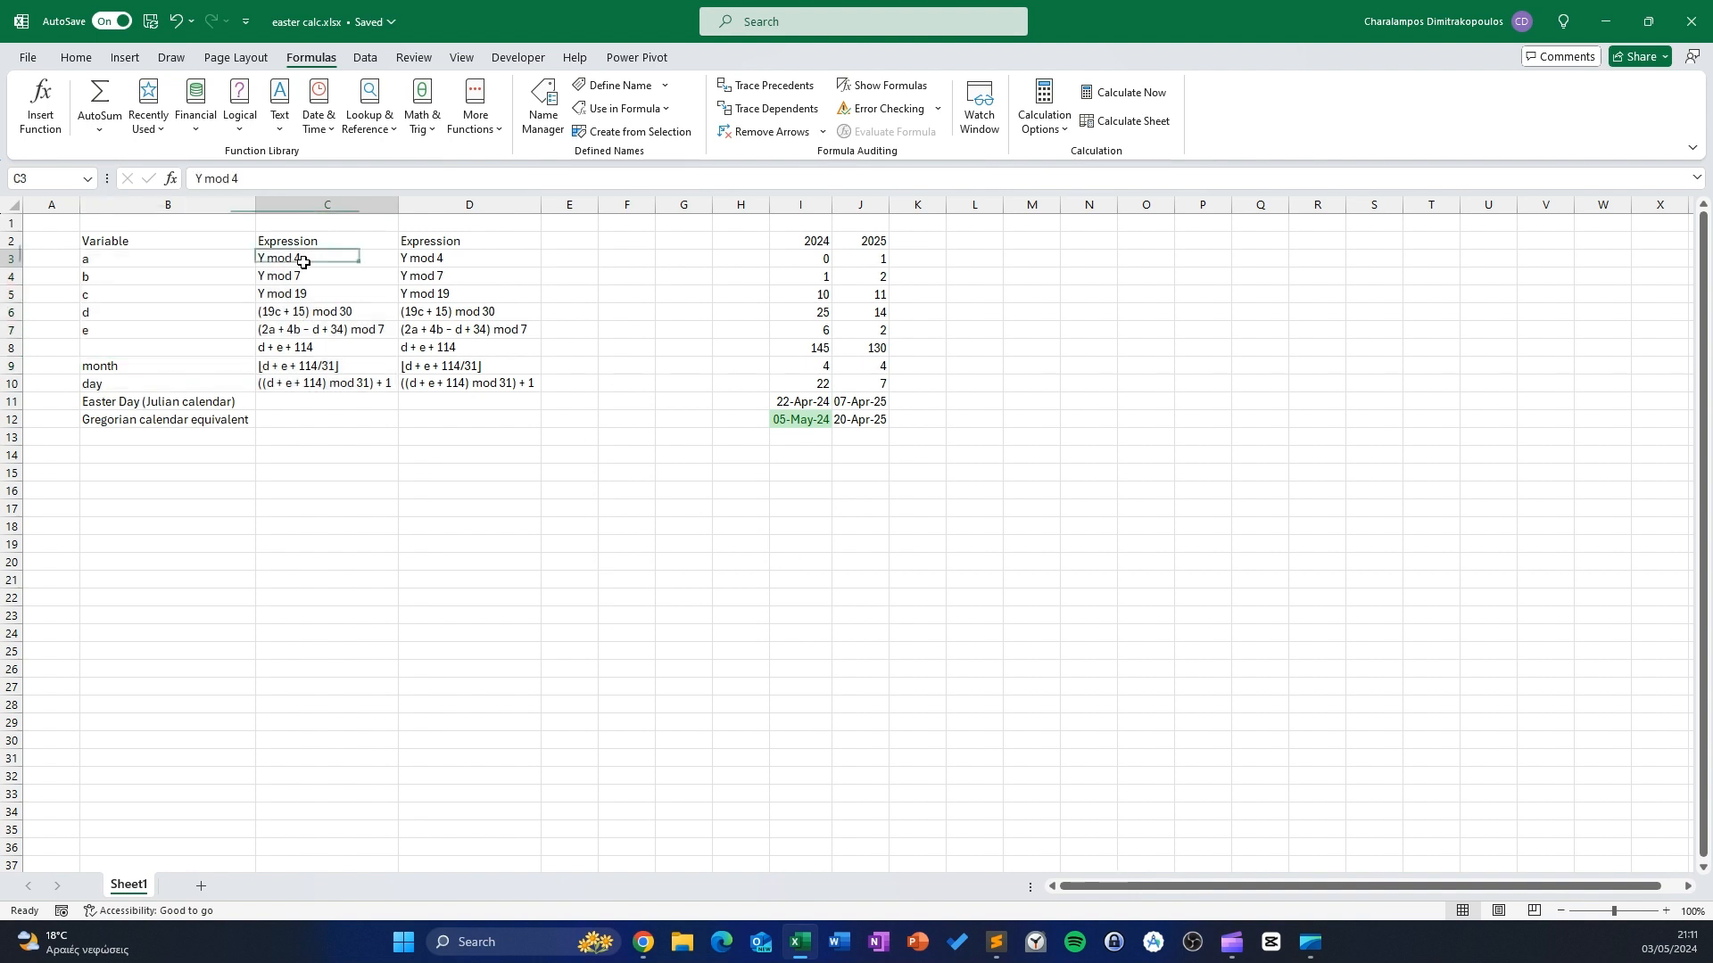
{"action": "left_click", "coordinate": [305, 278]}
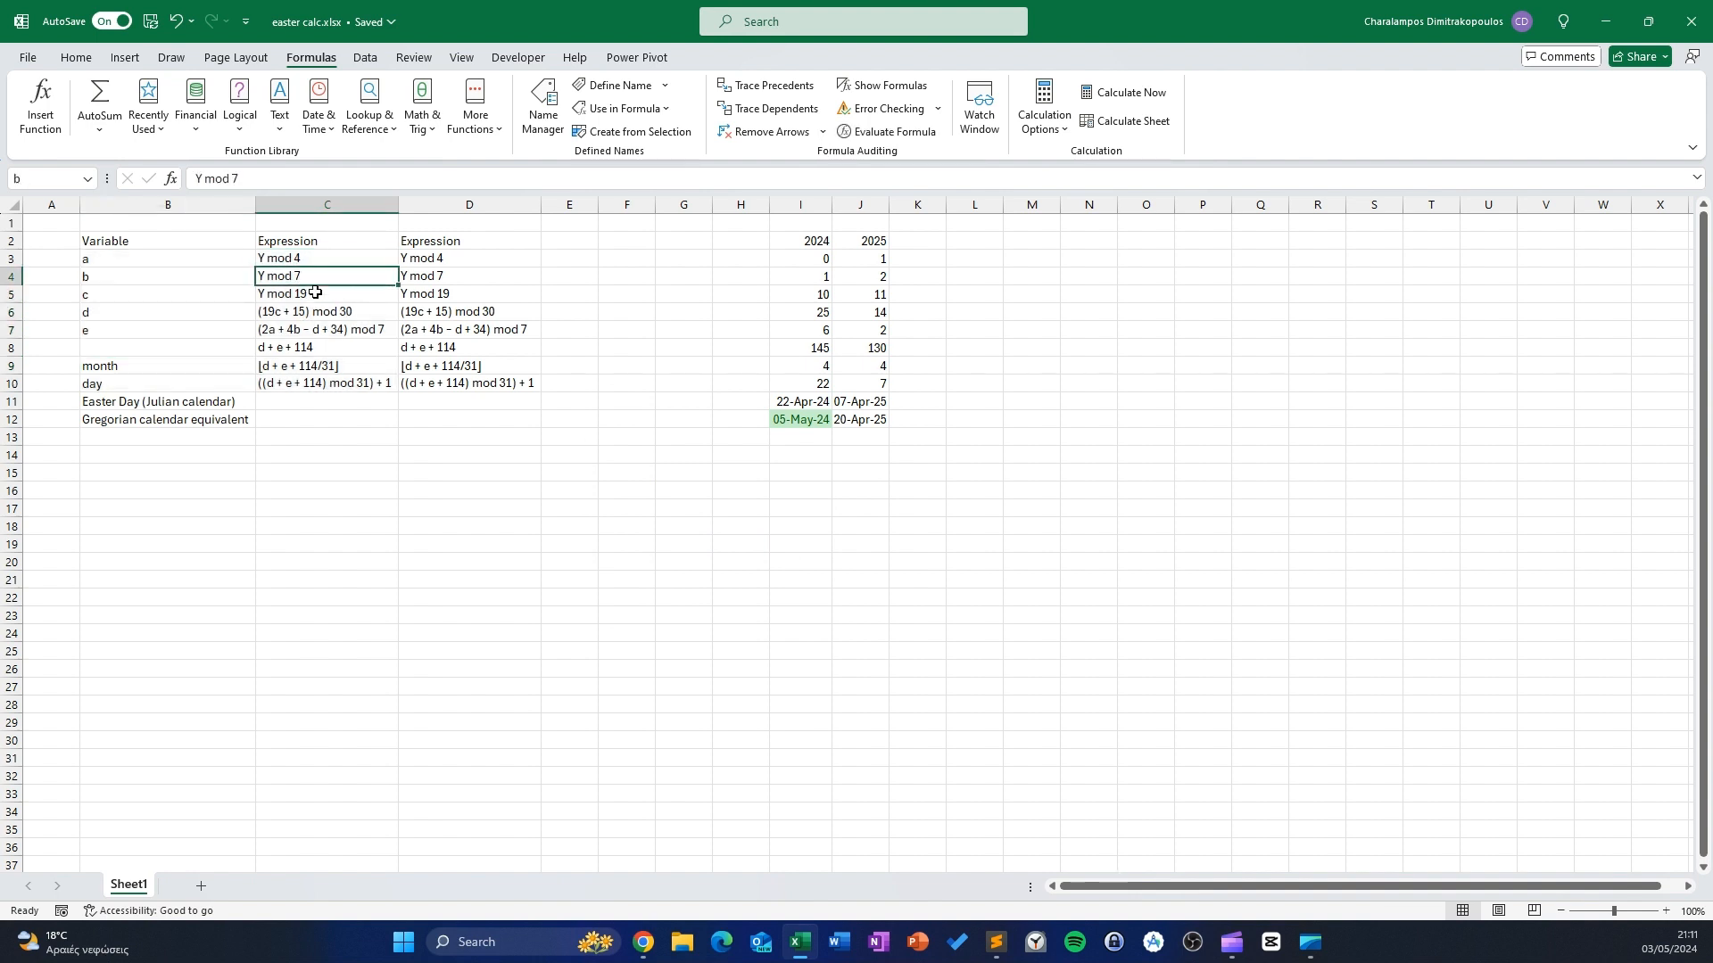
{"action": "left_click", "coordinate": [314, 297]}
{"action": "left_click", "coordinate": [323, 316]}
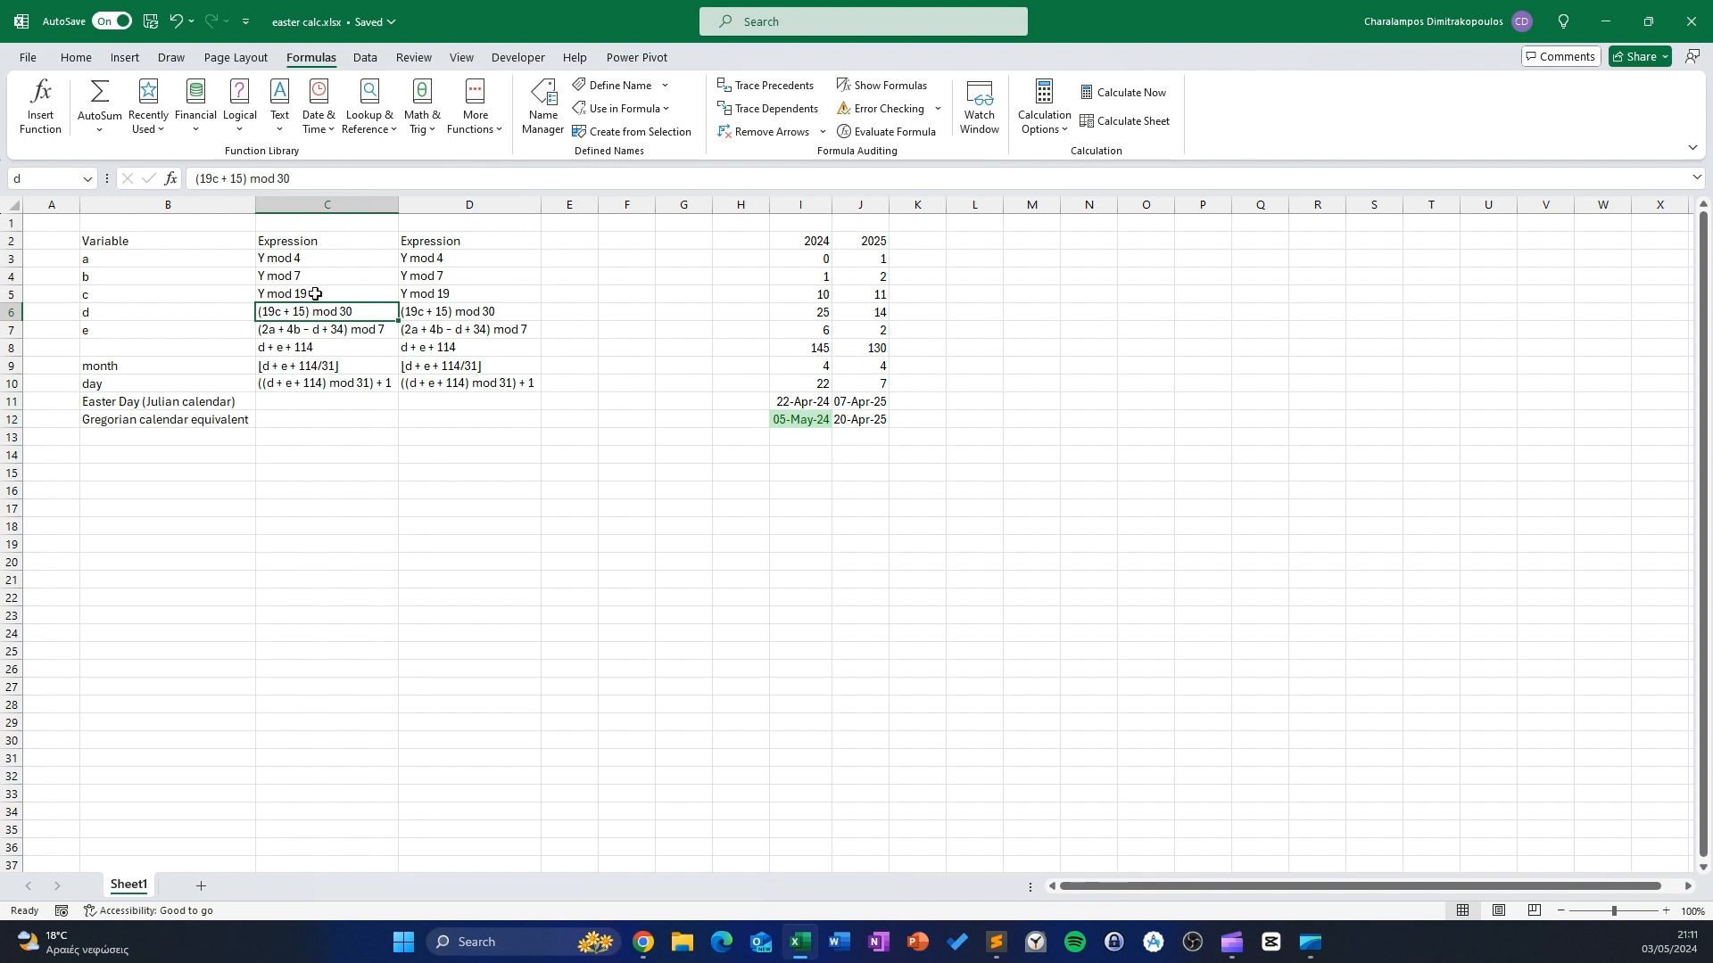
{"action": "left_click", "coordinate": [315, 293]}
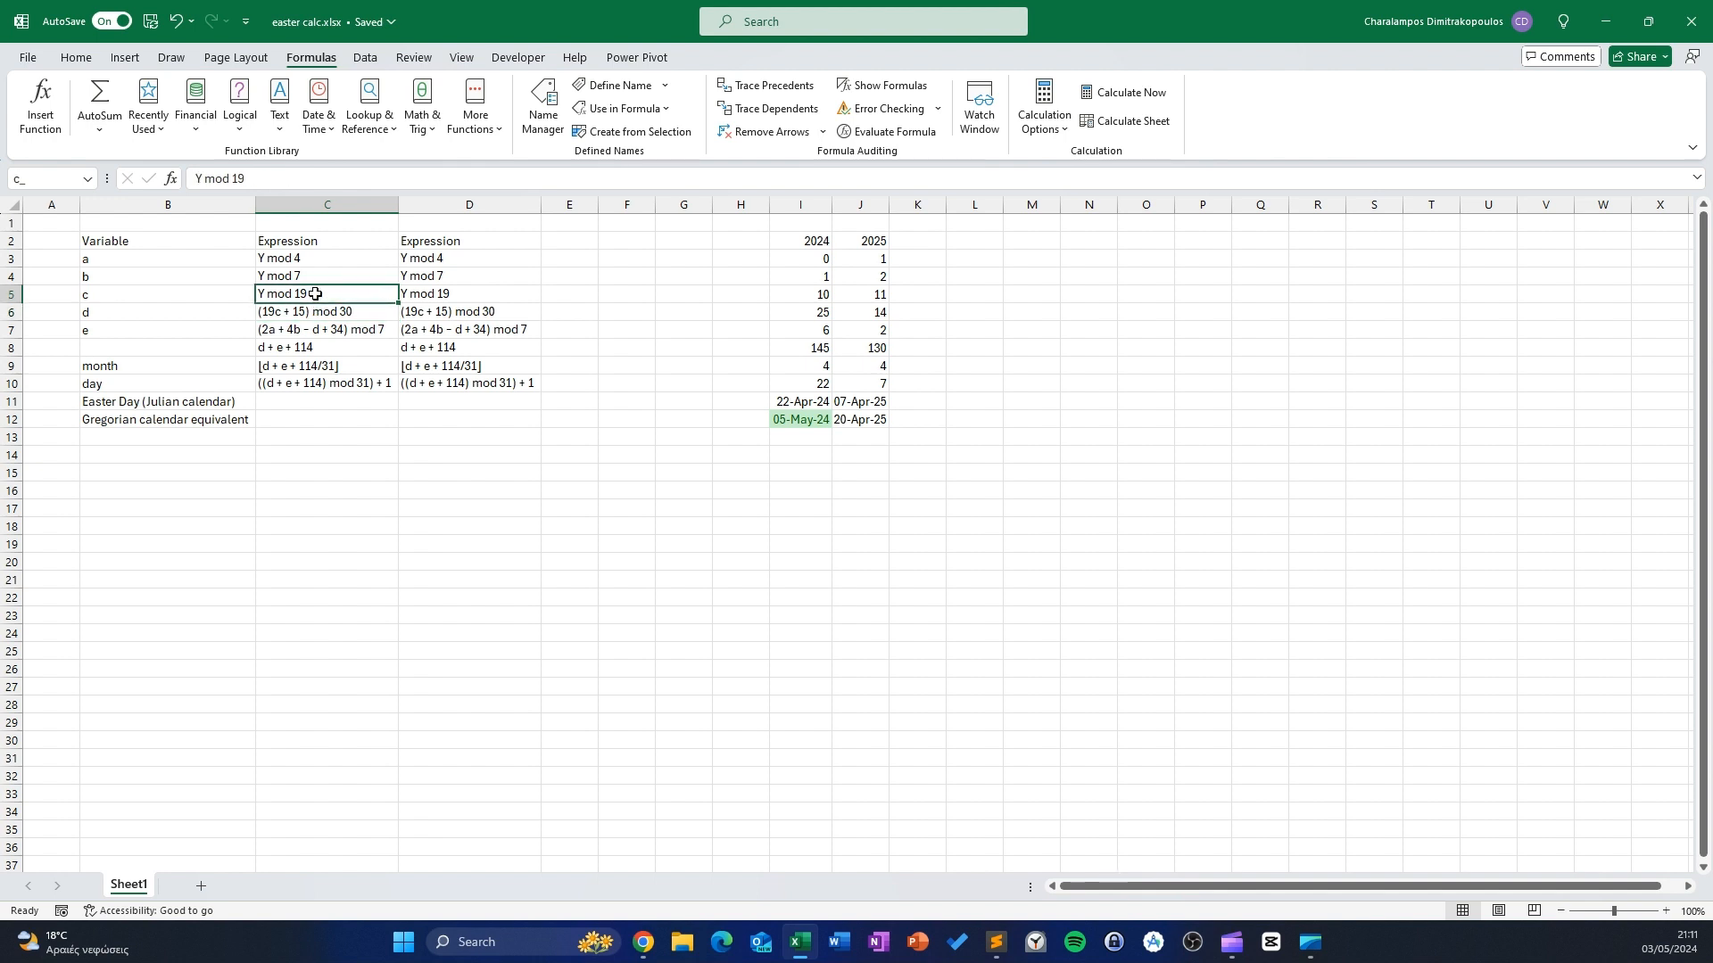
{"action": "left_click", "coordinate": [158, 298]}
{"action": "left_click", "coordinate": [359, 313]}
{"action": "left_click", "coordinate": [350, 331]}
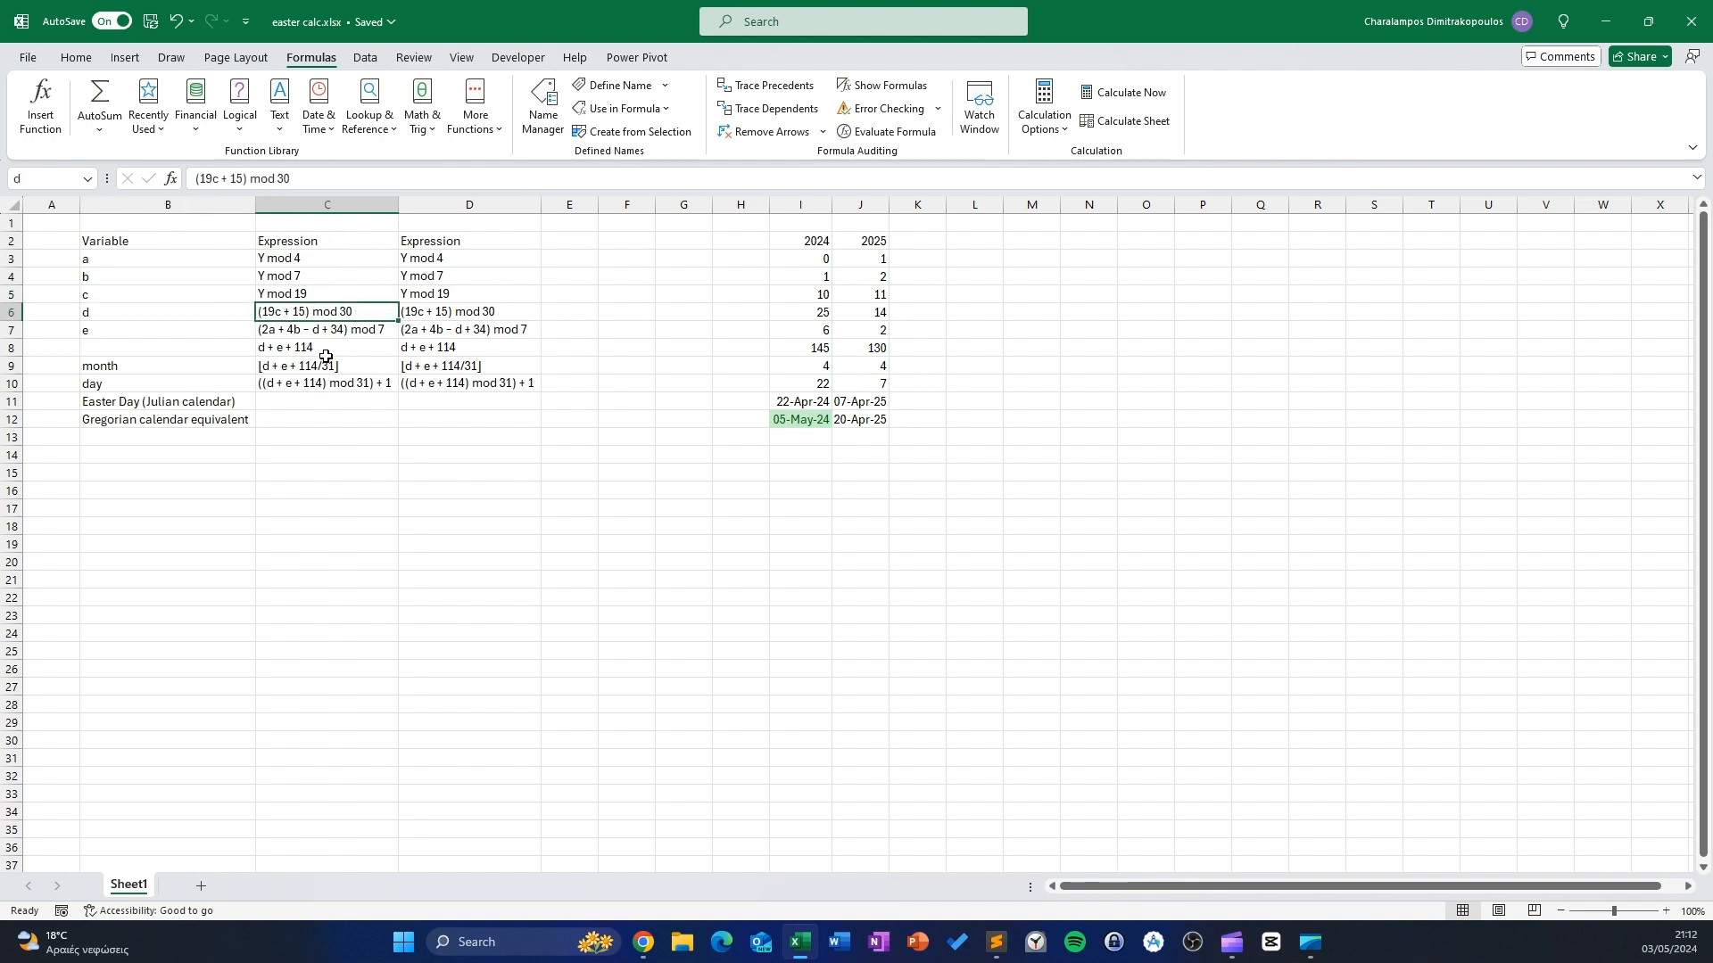
{"action": "left_click", "coordinate": [327, 356]}
{"action": "left_click", "coordinate": [333, 390]}
{"action": "left_click", "coordinate": [302, 346]}
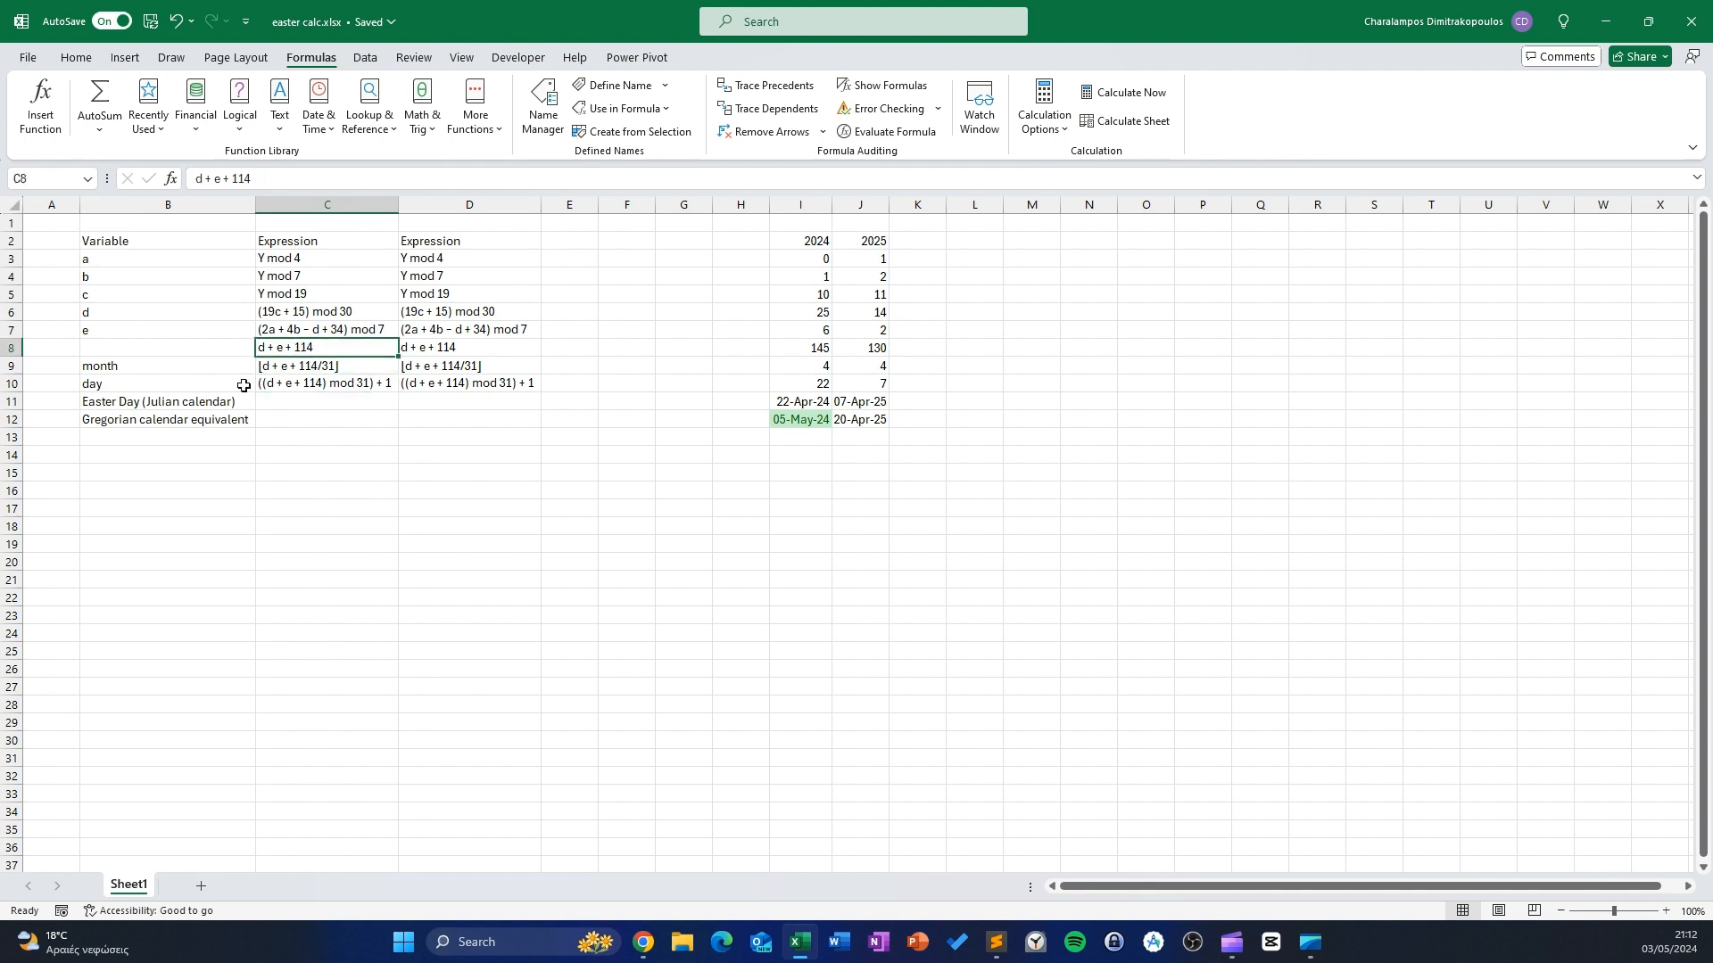
{"action": "left_click", "coordinate": [305, 256]}
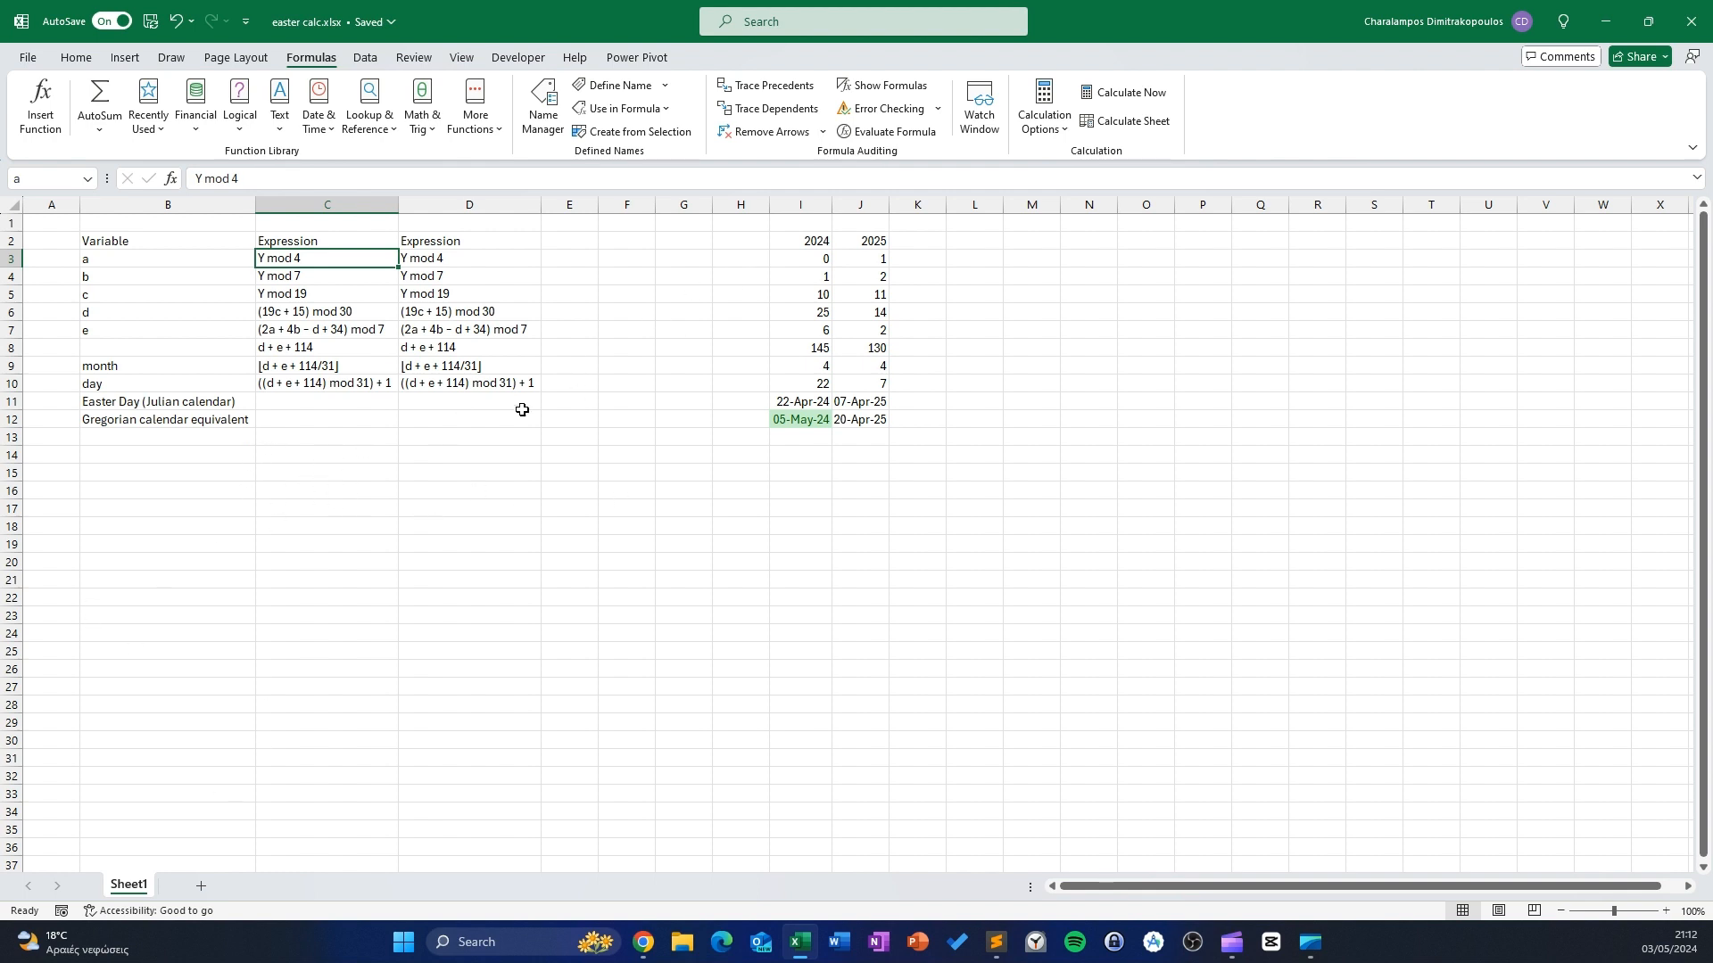
Move the 2024 heading from I2 to C1 and name that cell year
{"action": "left_click", "coordinate": [772, 240]}
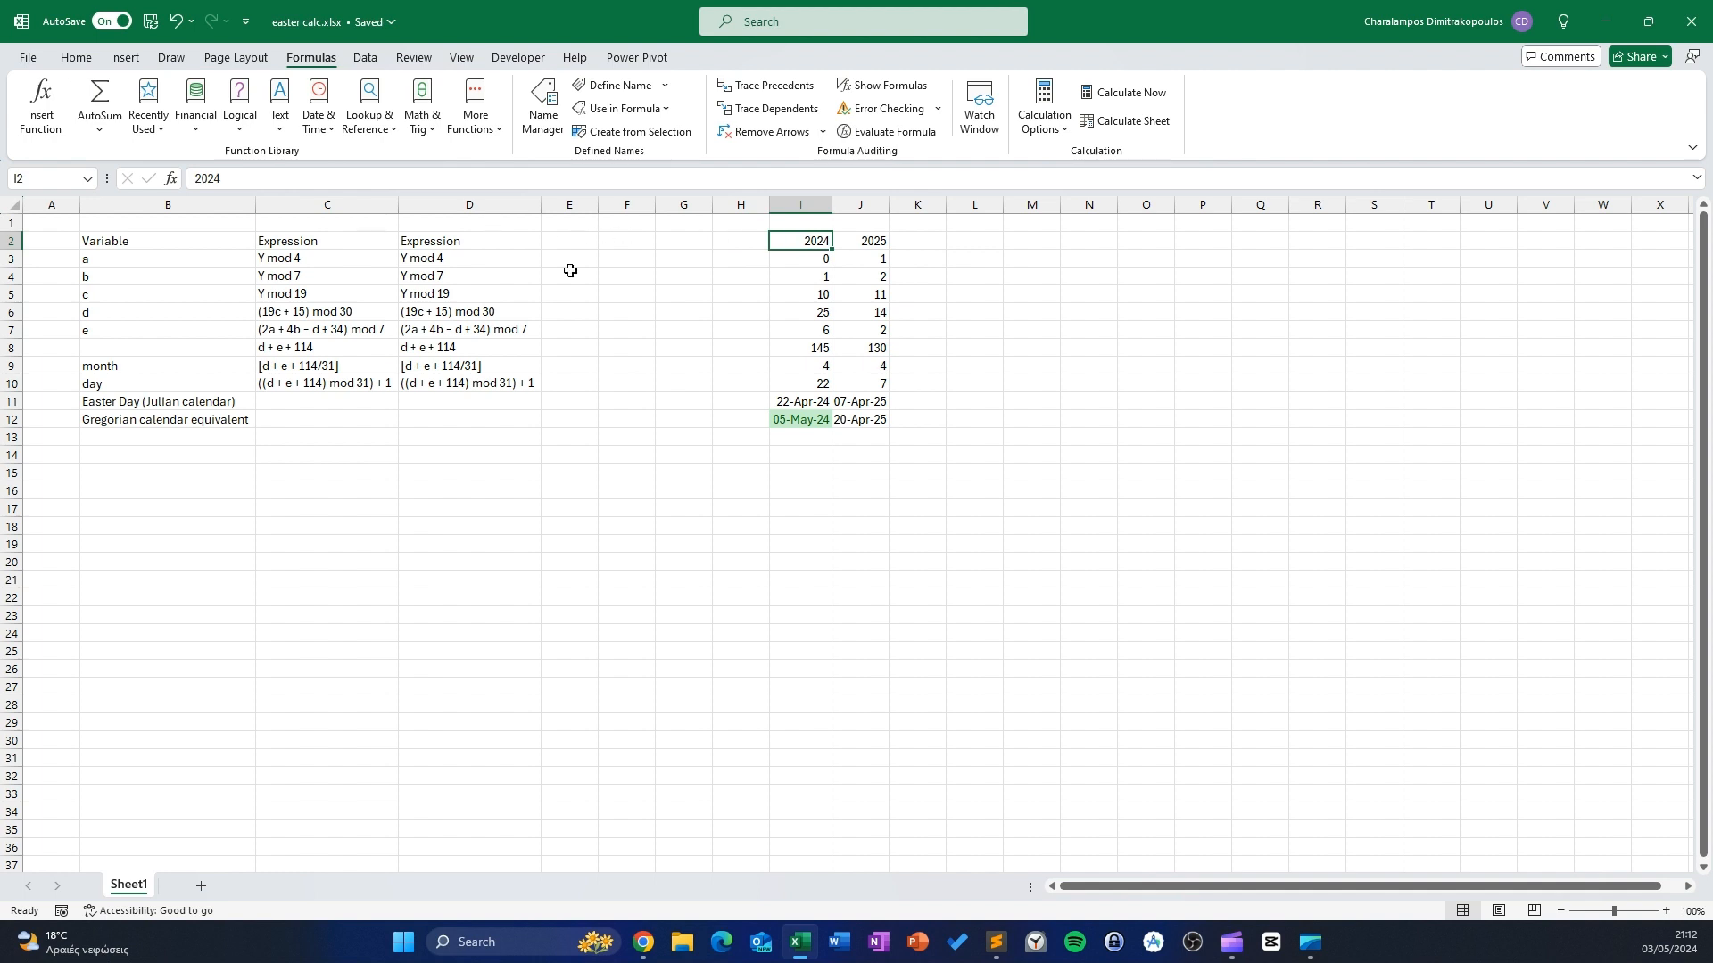
{"action": "left_click_drag", "start_coordinate": [791, 250], "coordinate": [344, 223]}
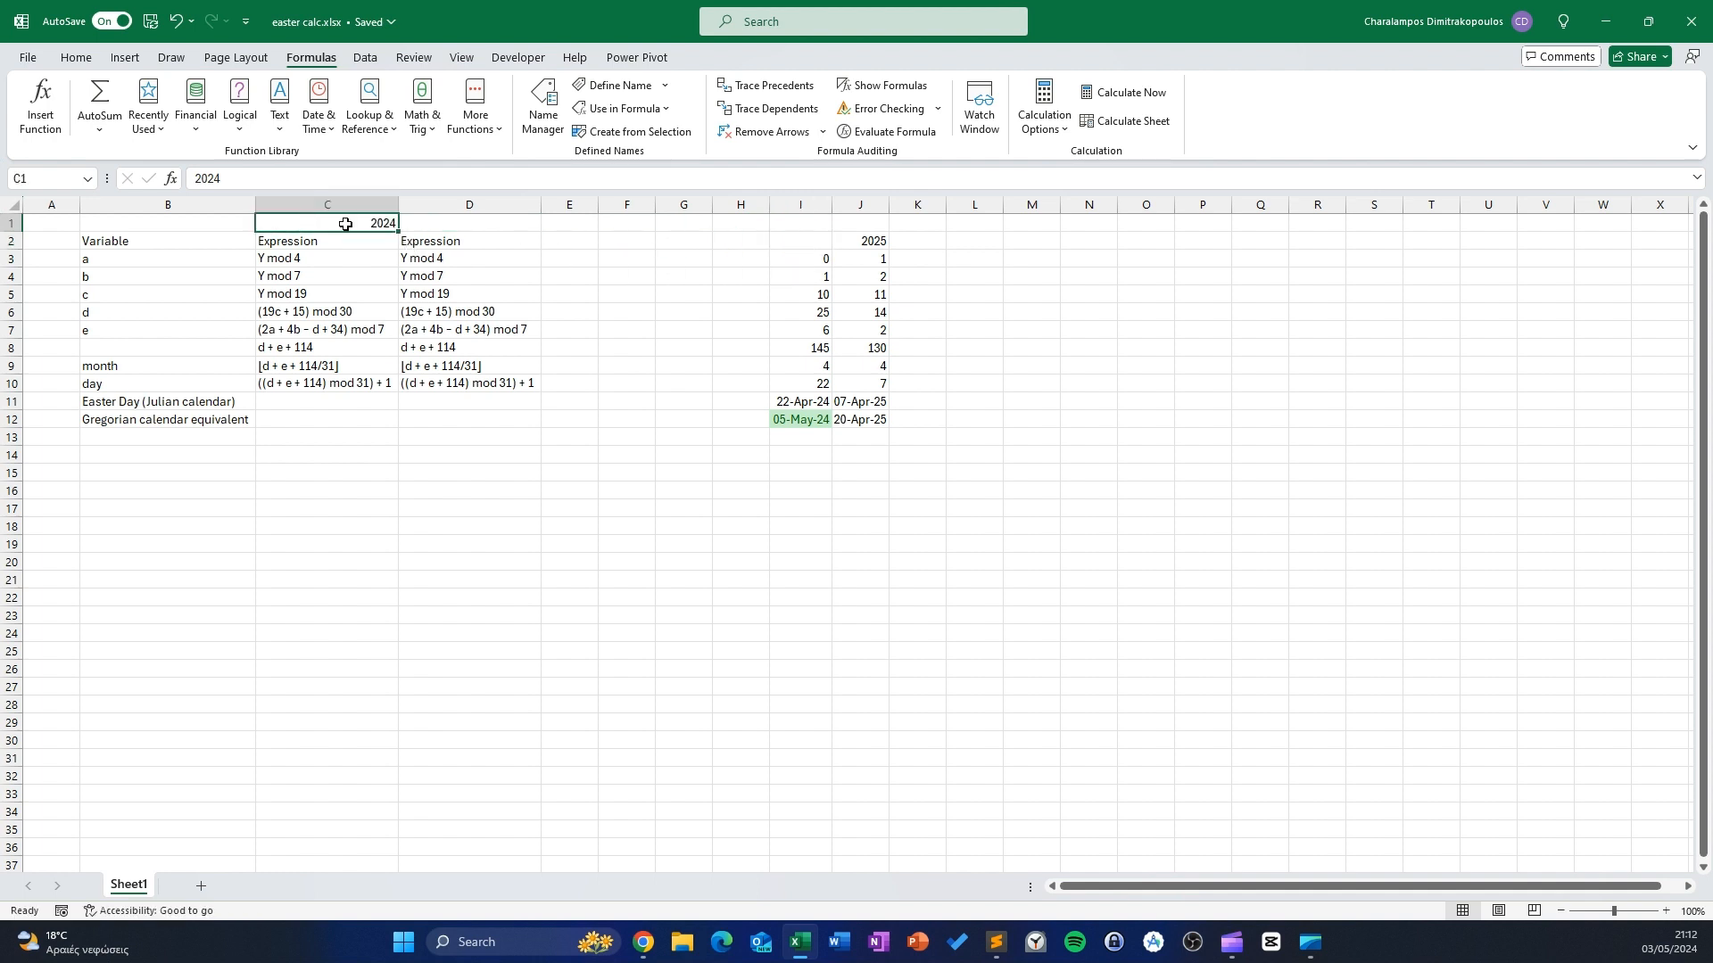
{"action": "left_click", "coordinate": [495, 266]}
{"action": "left_click", "coordinate": [348, 230]}
{"action": "key", "text": "Down"}
{"action": "key", "text": "Down"}
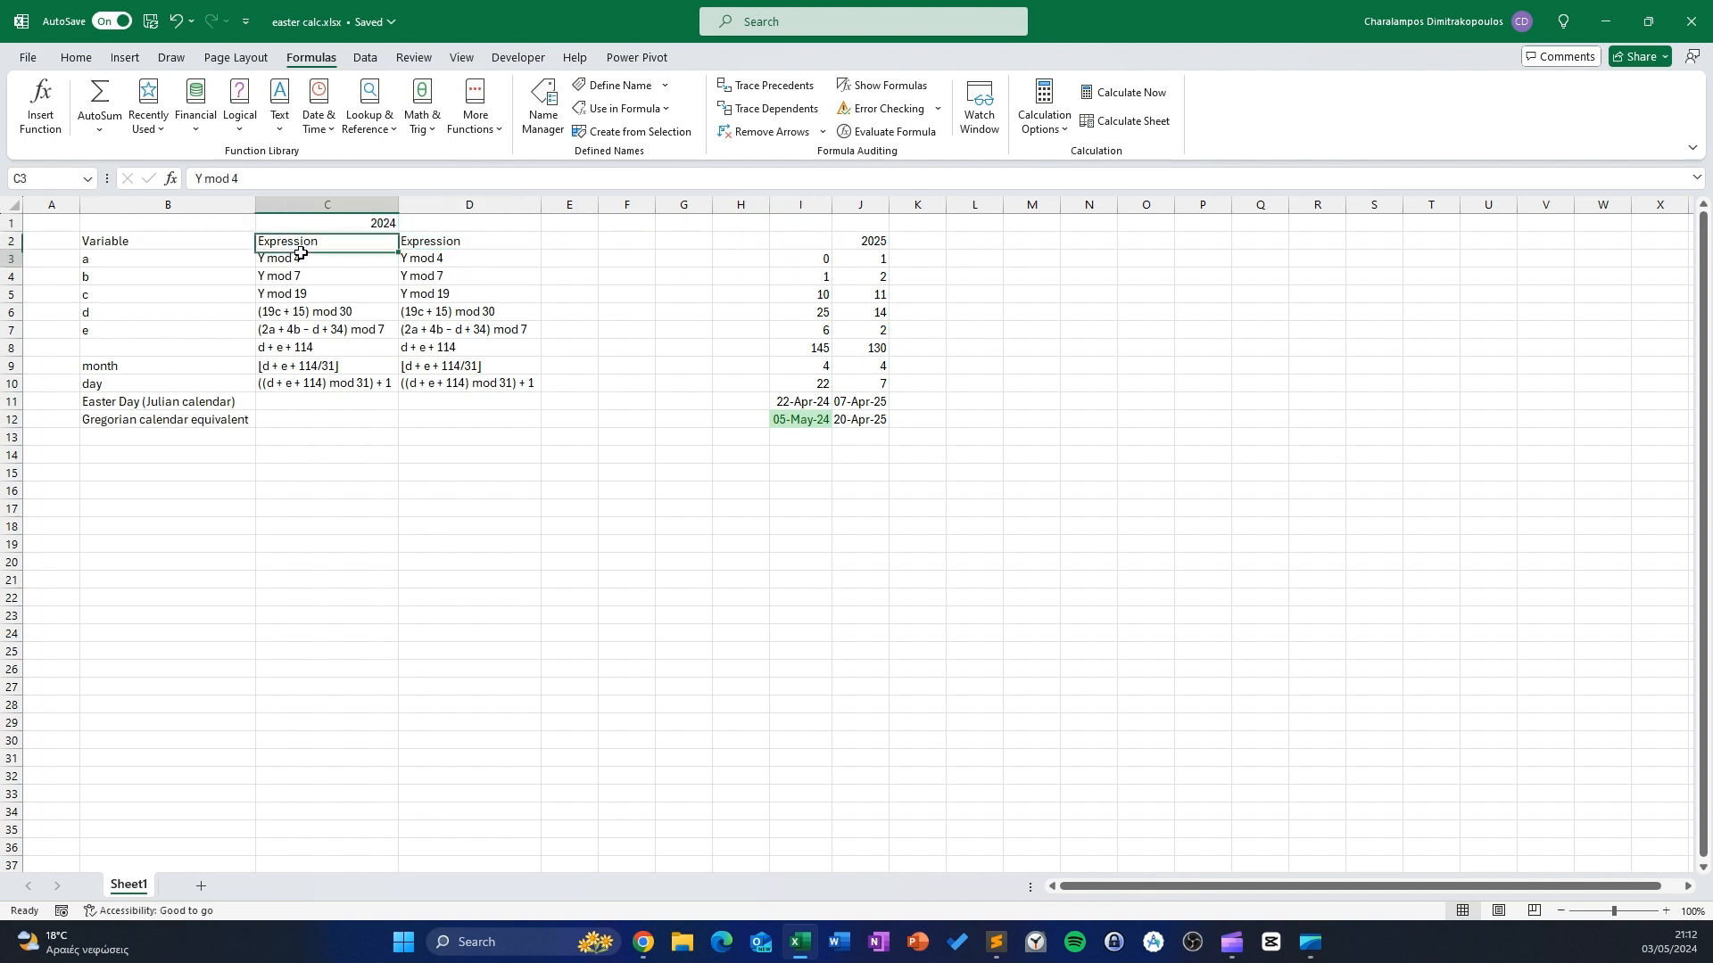
{"action": "left_click", "coordinate": [345, 229]}
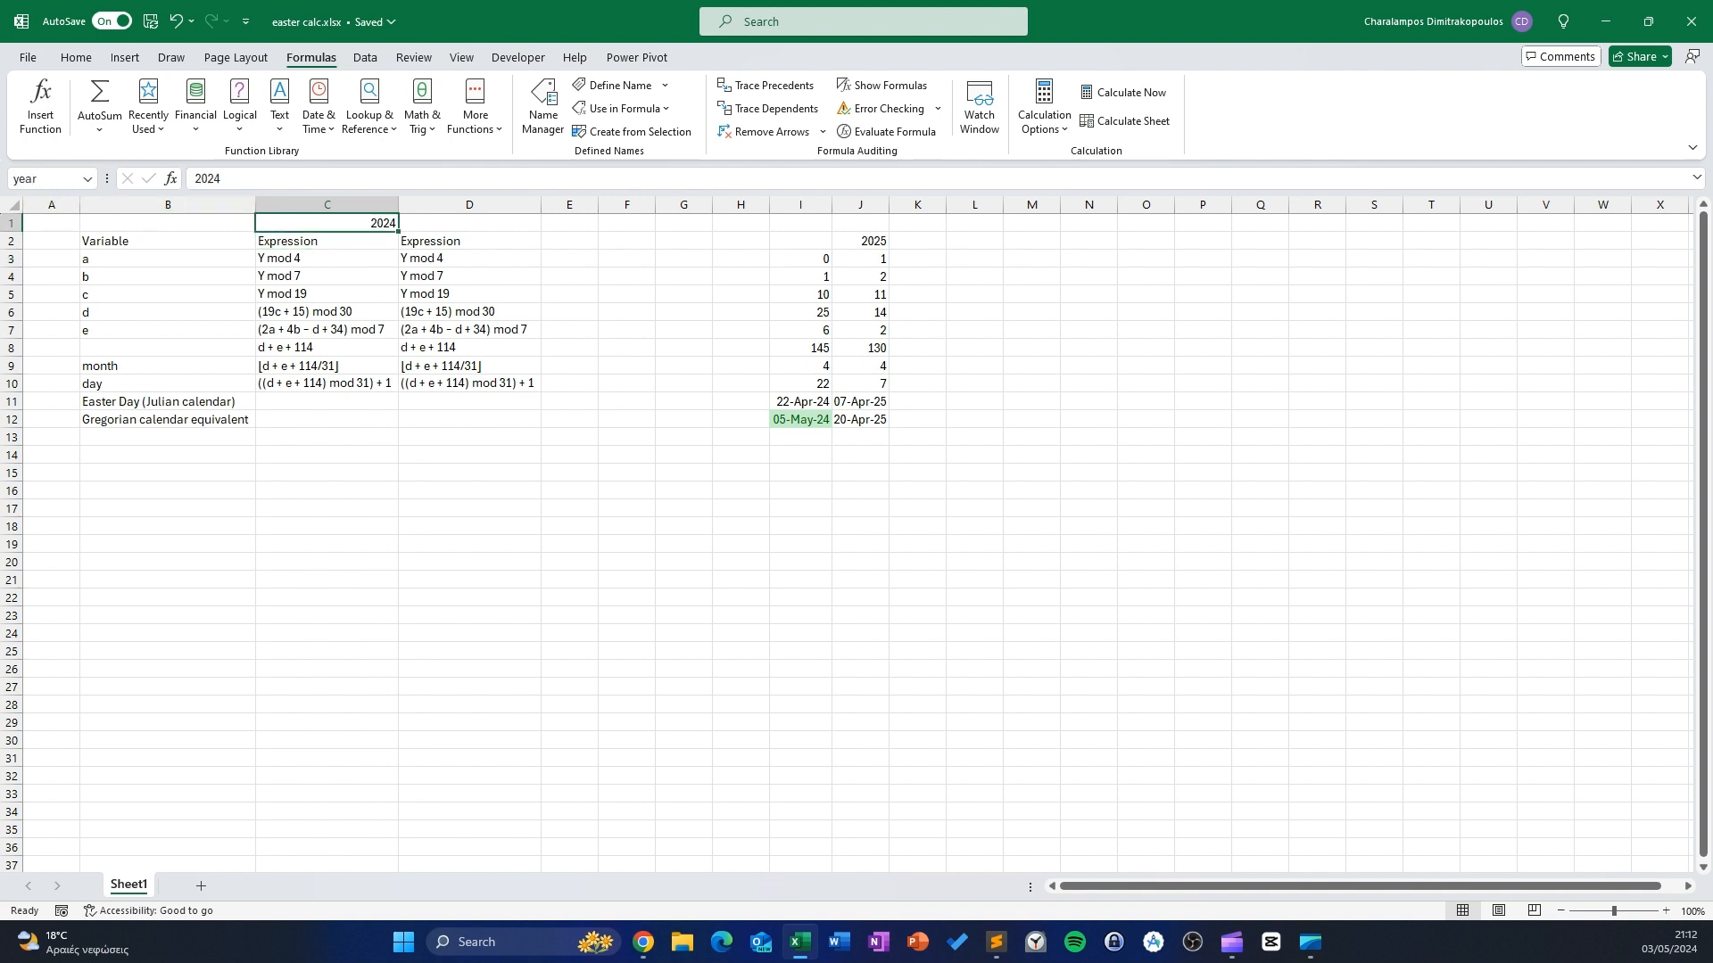
Replace the expression for variable a in C3 with the formula =MOD(year,4)
{"action": "left_click", "coordinate": [319, 263]}
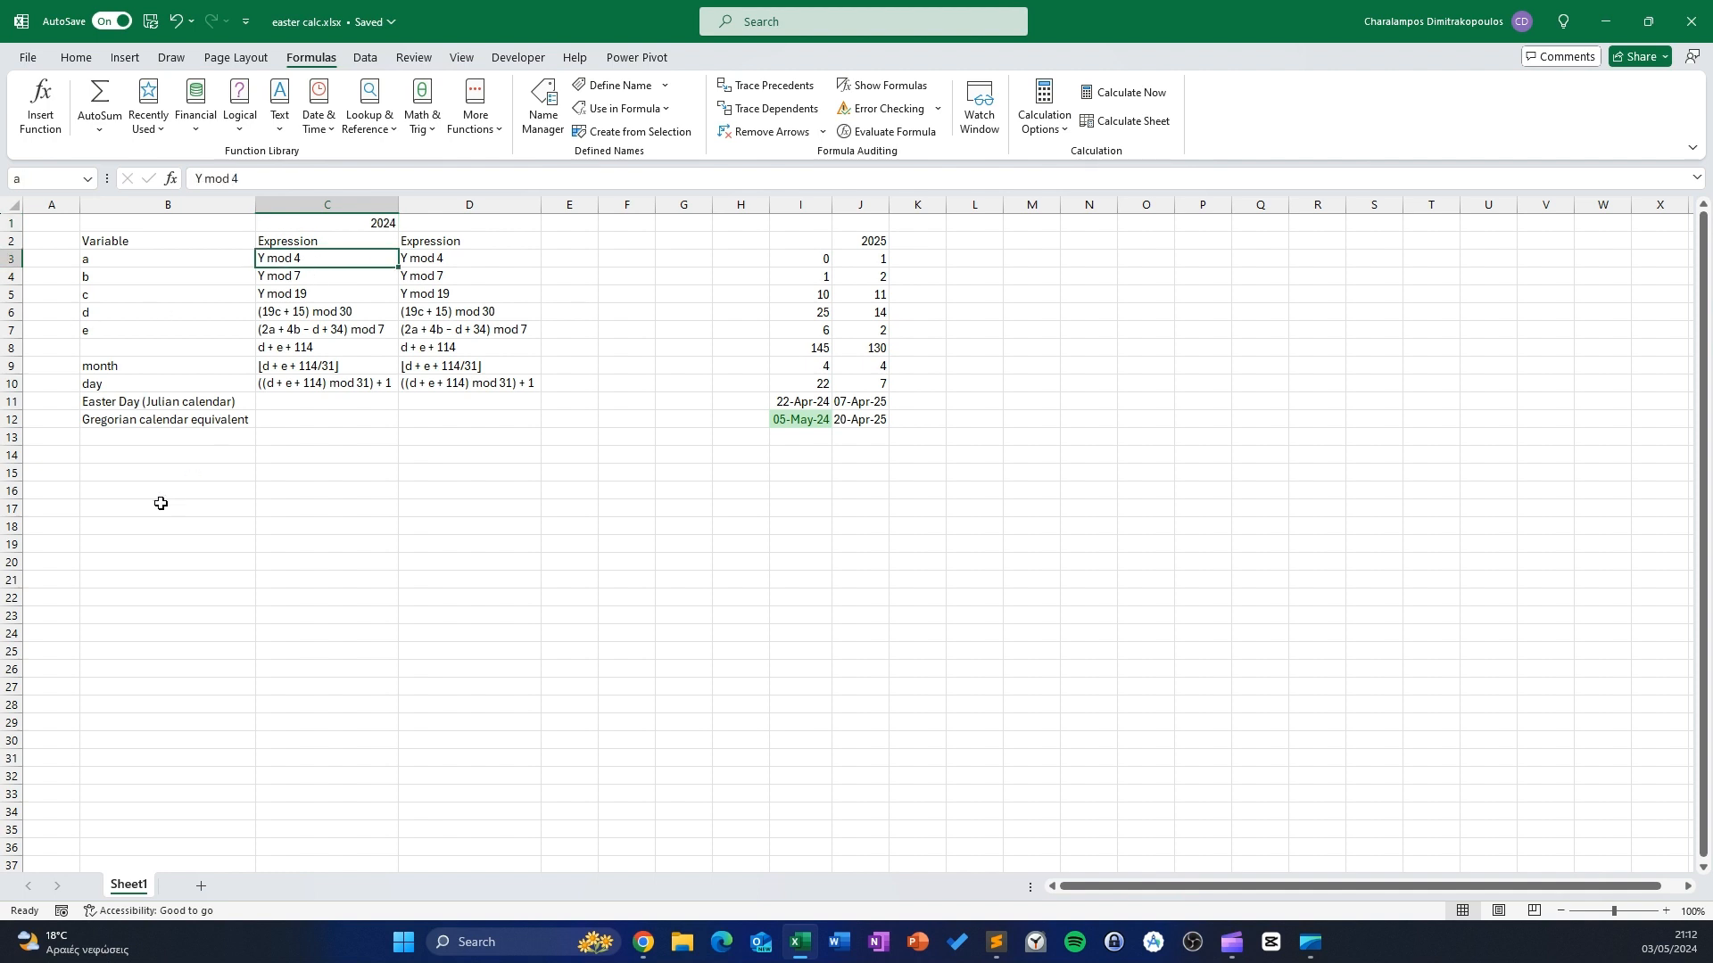
{"action": "key", "text": "BackSpace"}
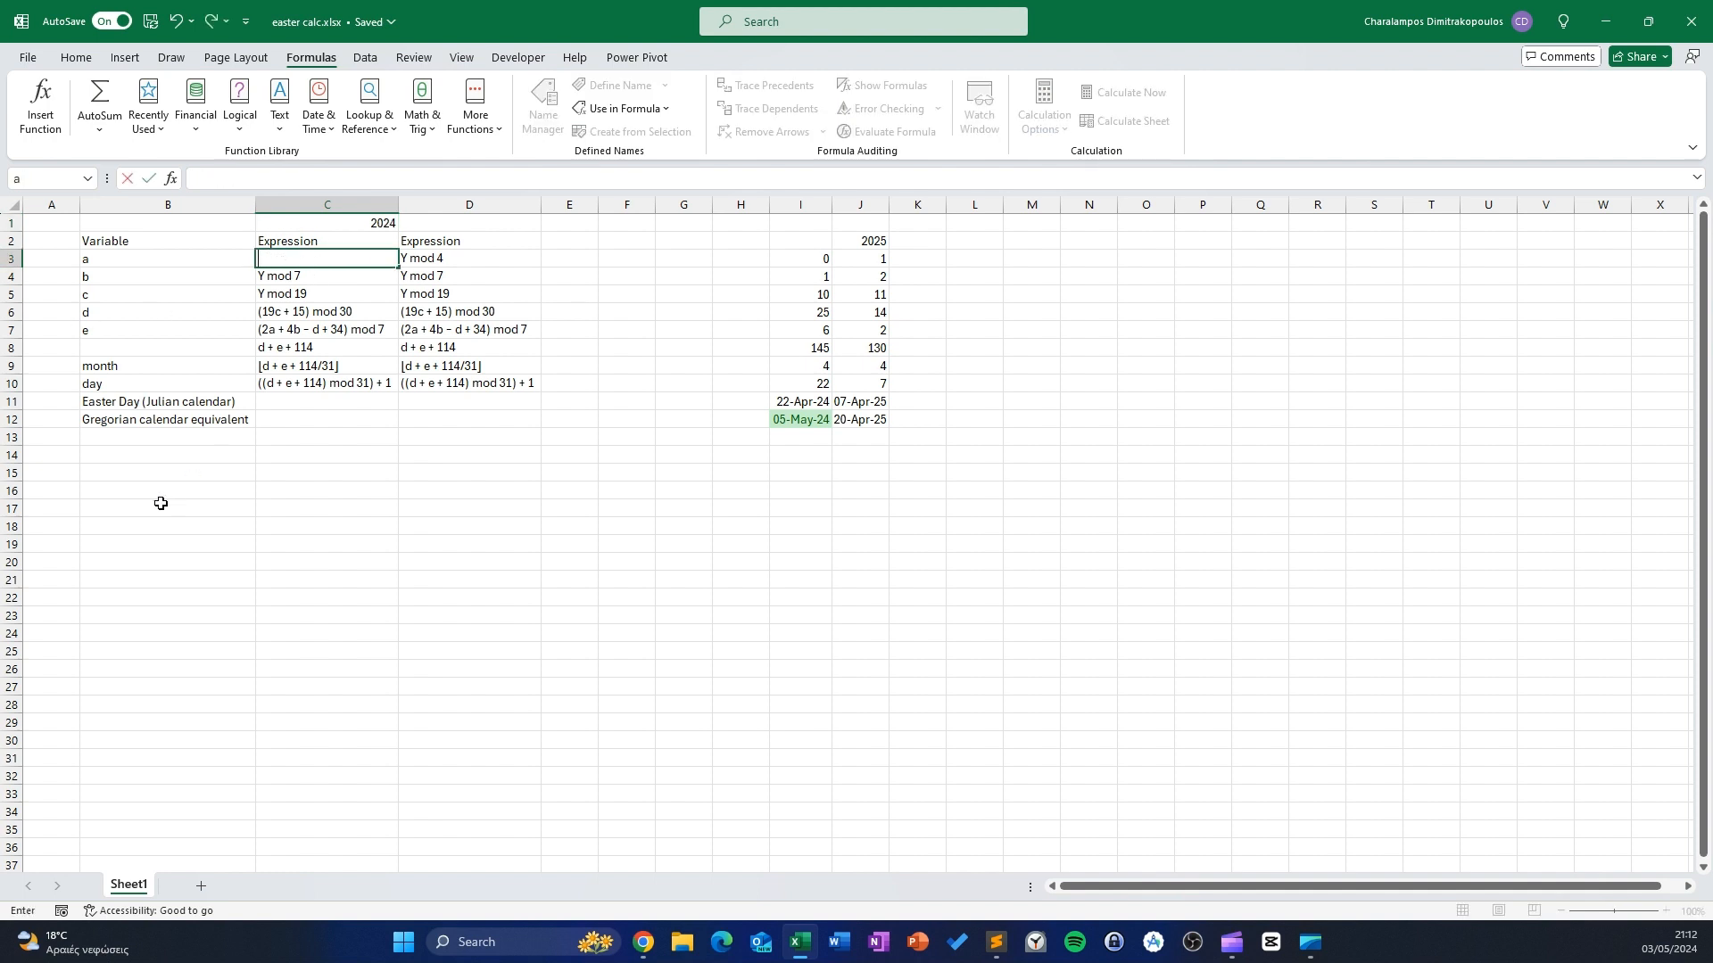
{"action": "type", "text": "="}
{"action": "type", "text": "mp"}
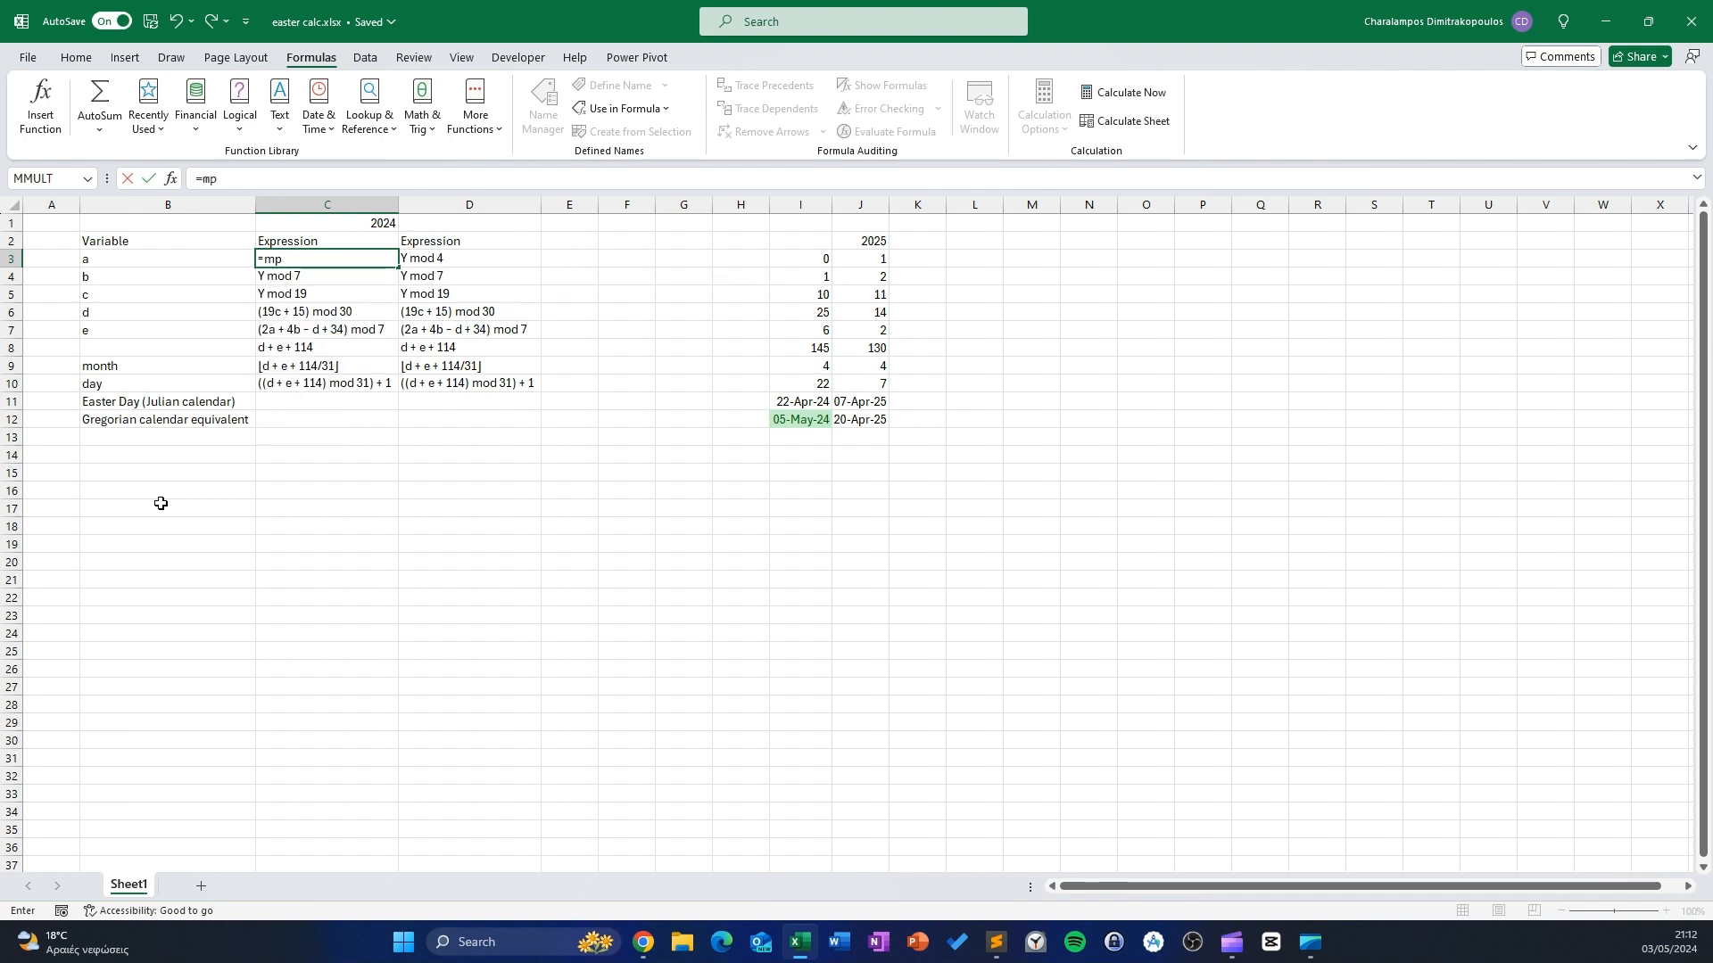
{"action": "key", "text": "BackSpace"}
{"action": "type", "text": "i"}
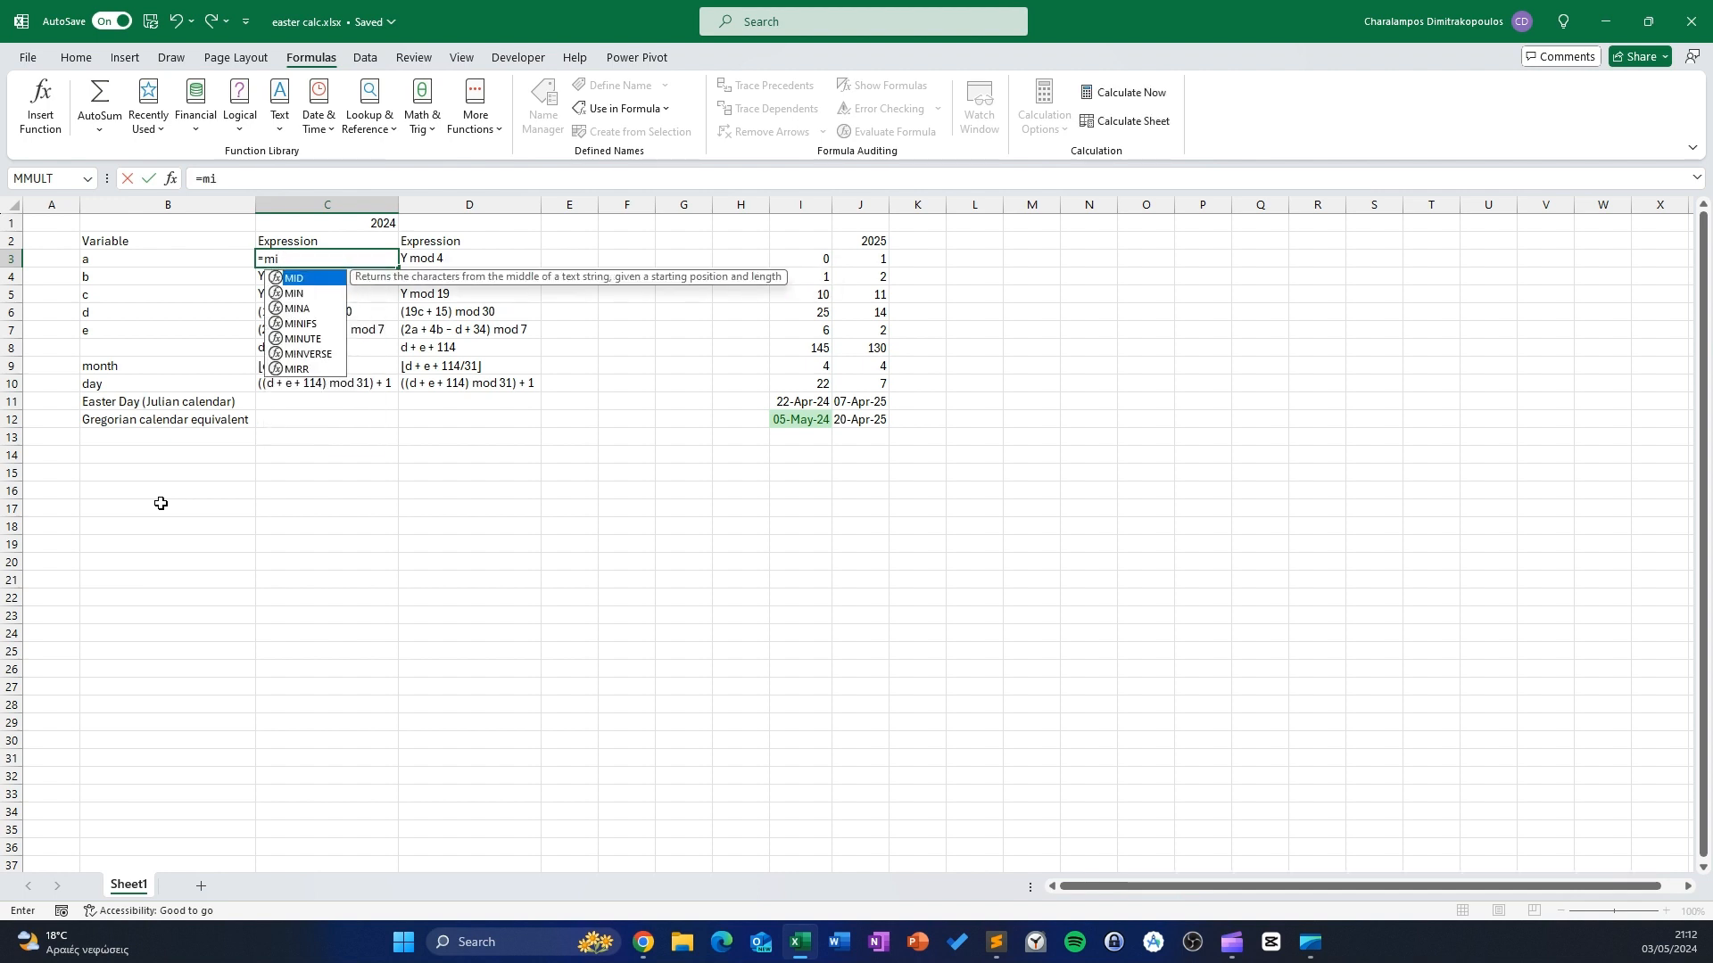
{"action": "key", "text": "BackSpace"}
{"action": "type", "text": "o"}
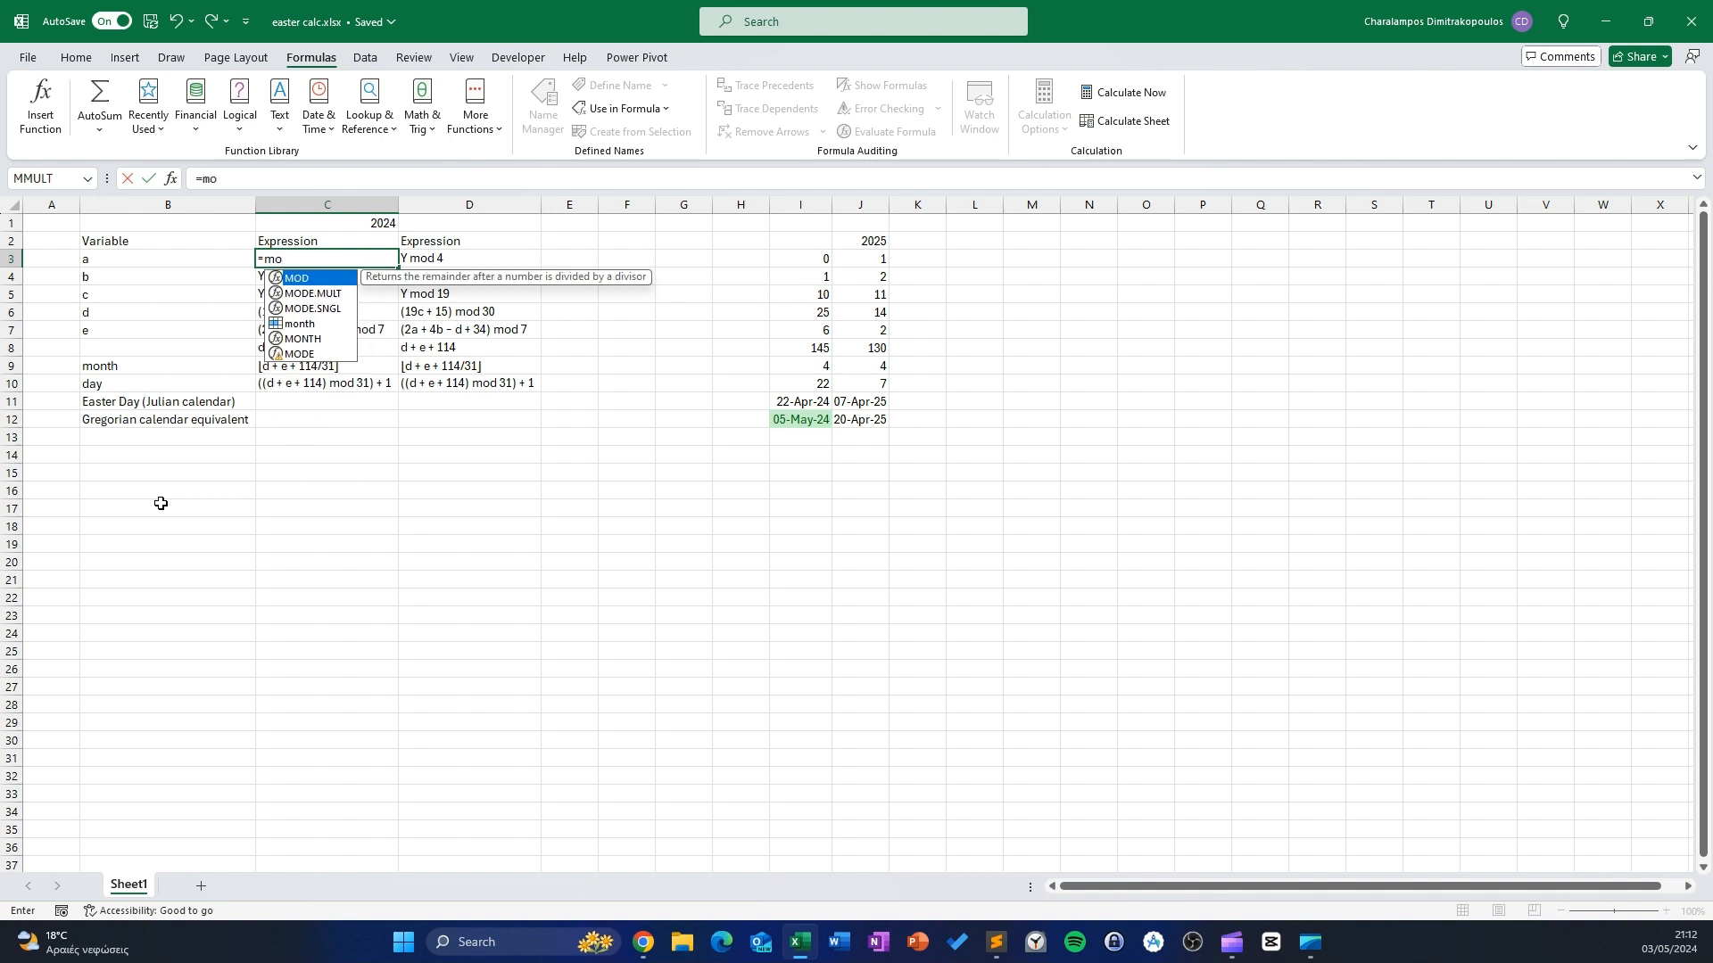
{"action": "type", "text": "c"}
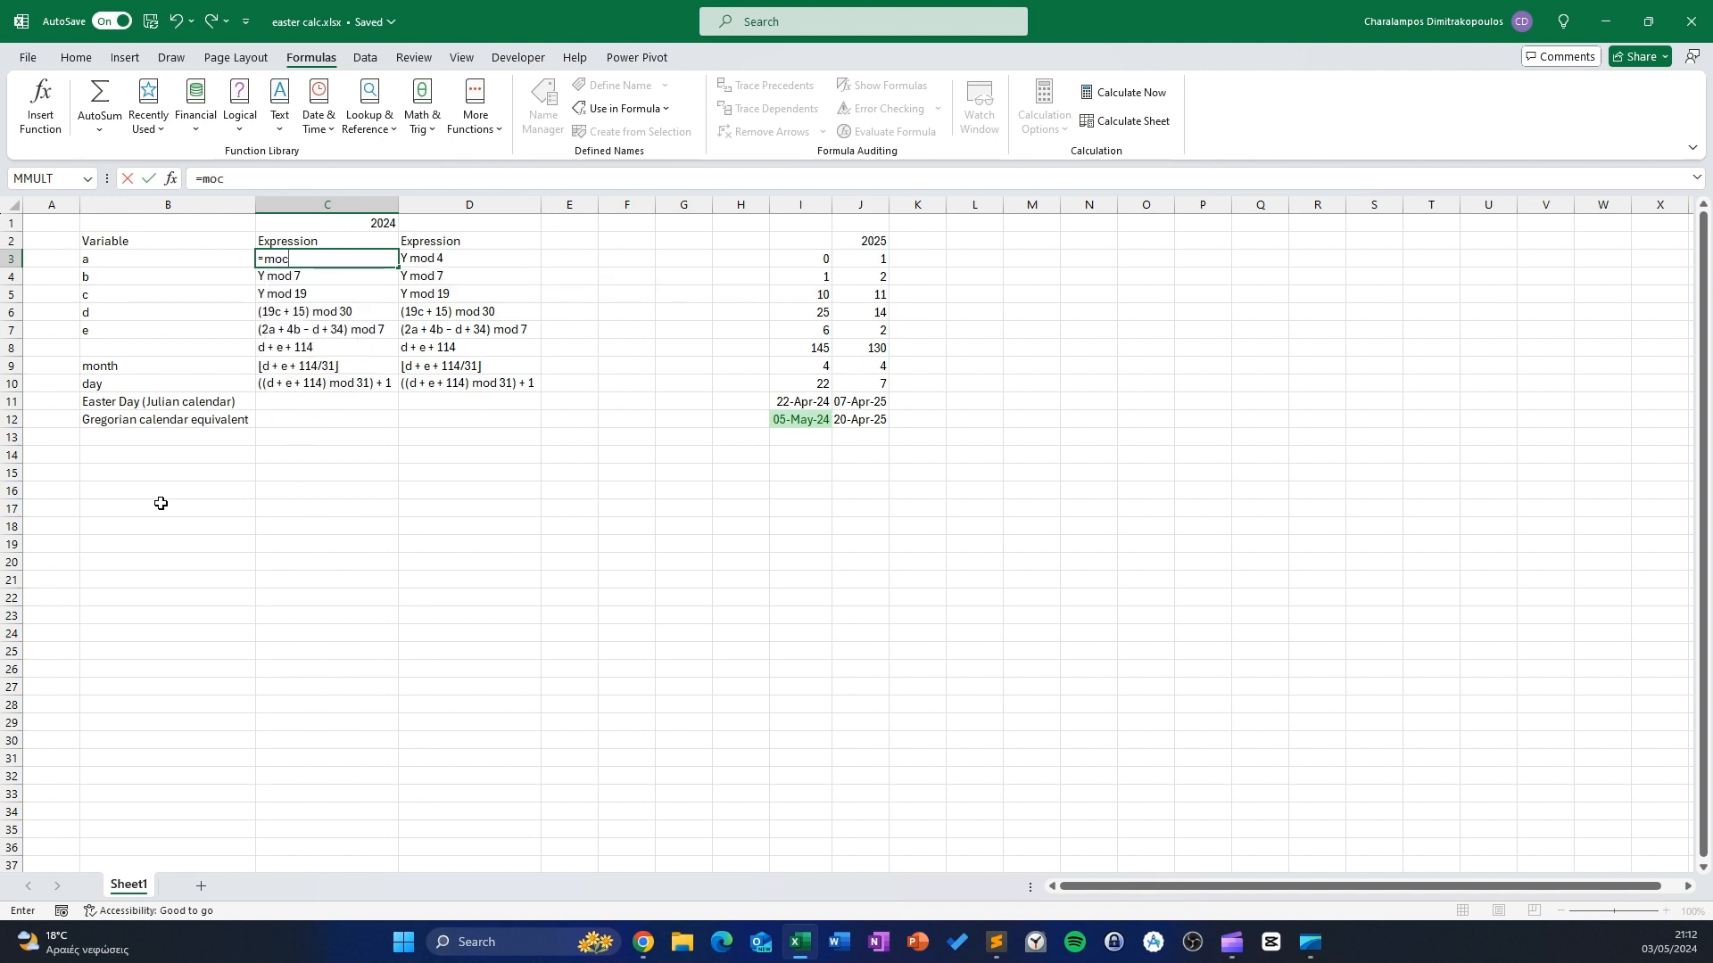
{"action": "key", "text": "BackSpace"}
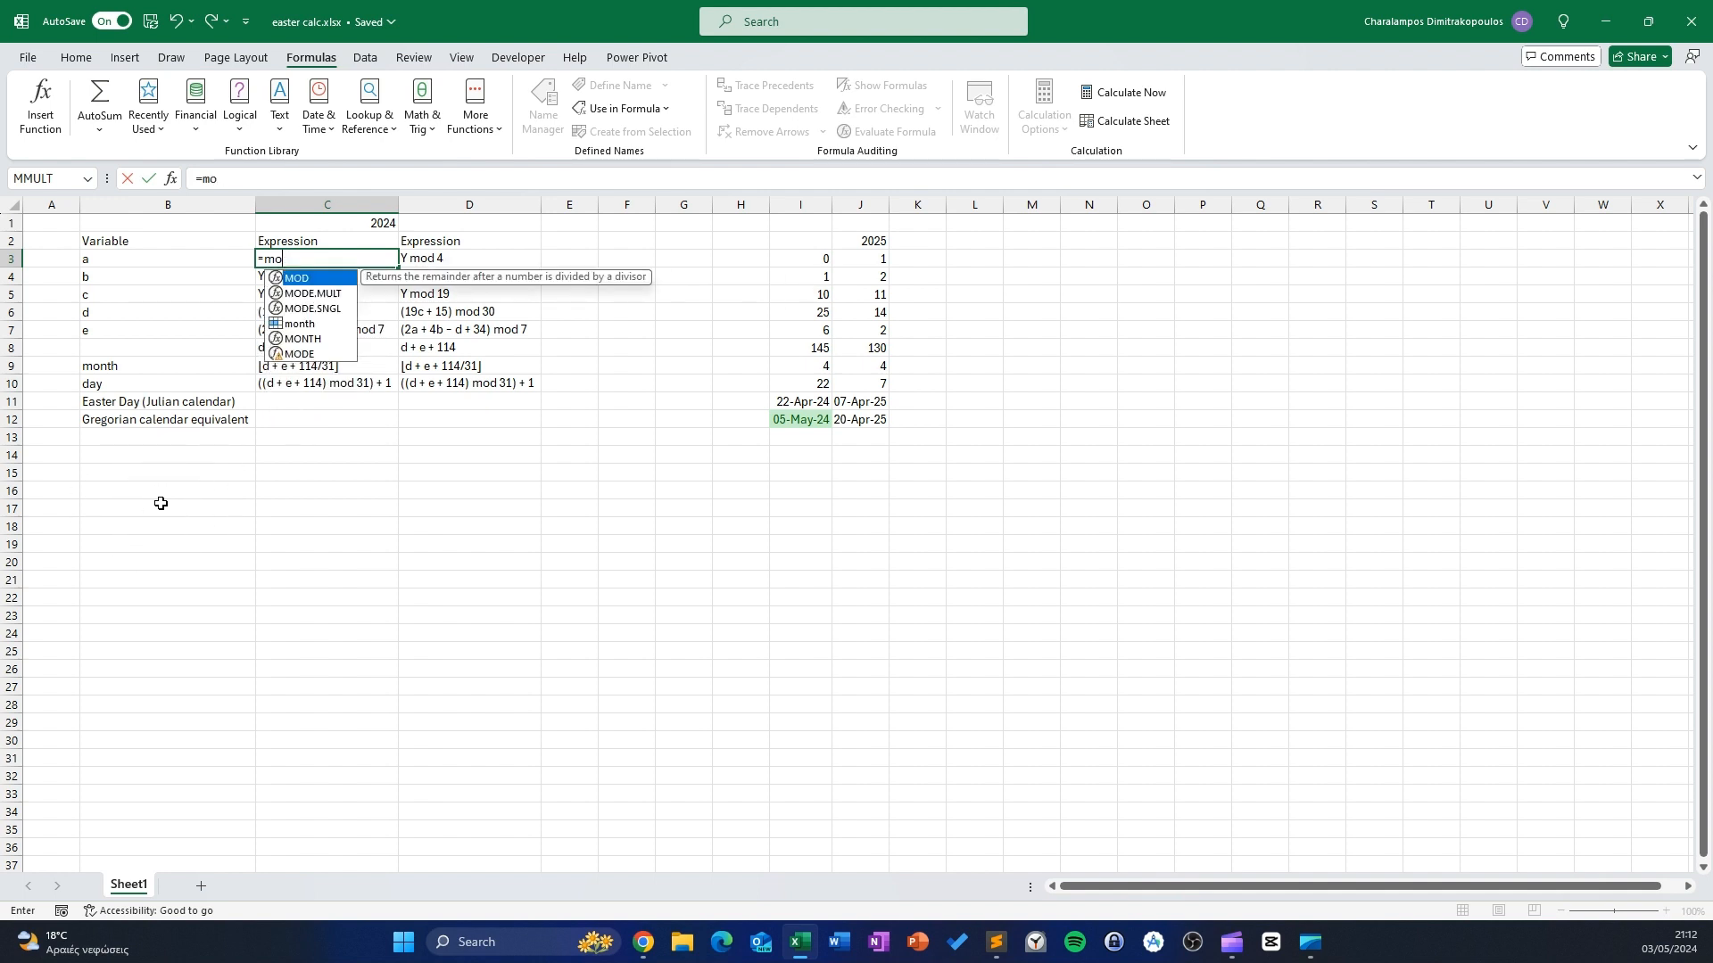
{"action": "key", "text": "Tab"}
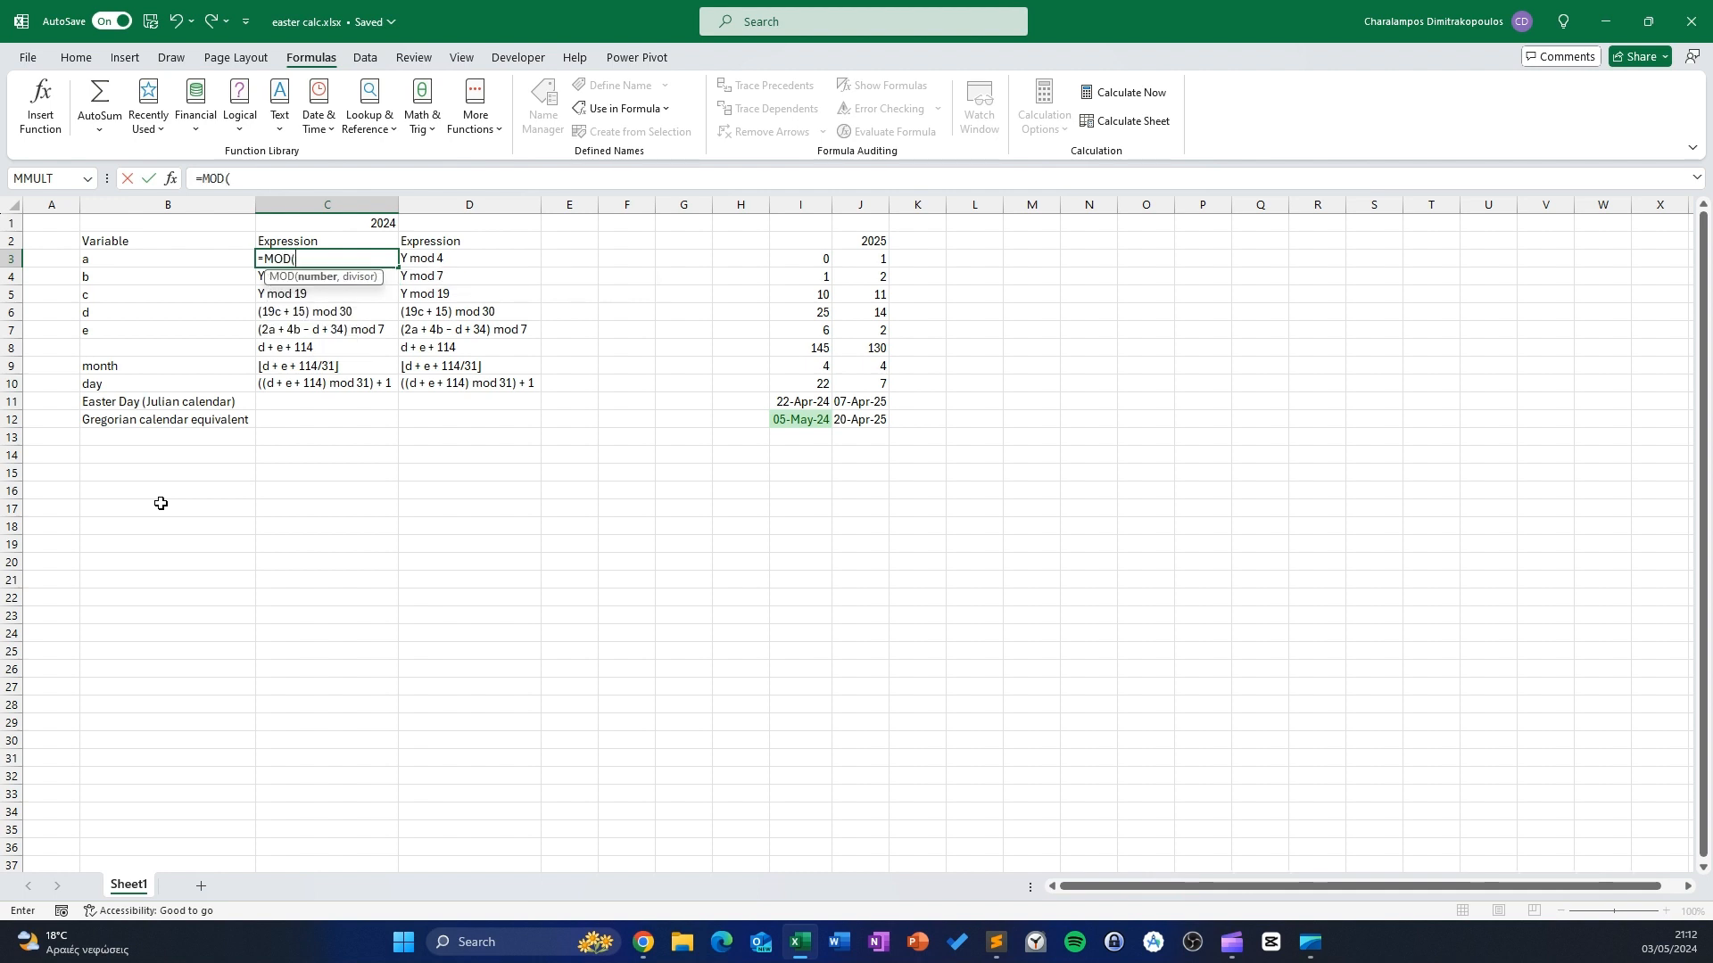
{"action": "type", "text": "year,"}
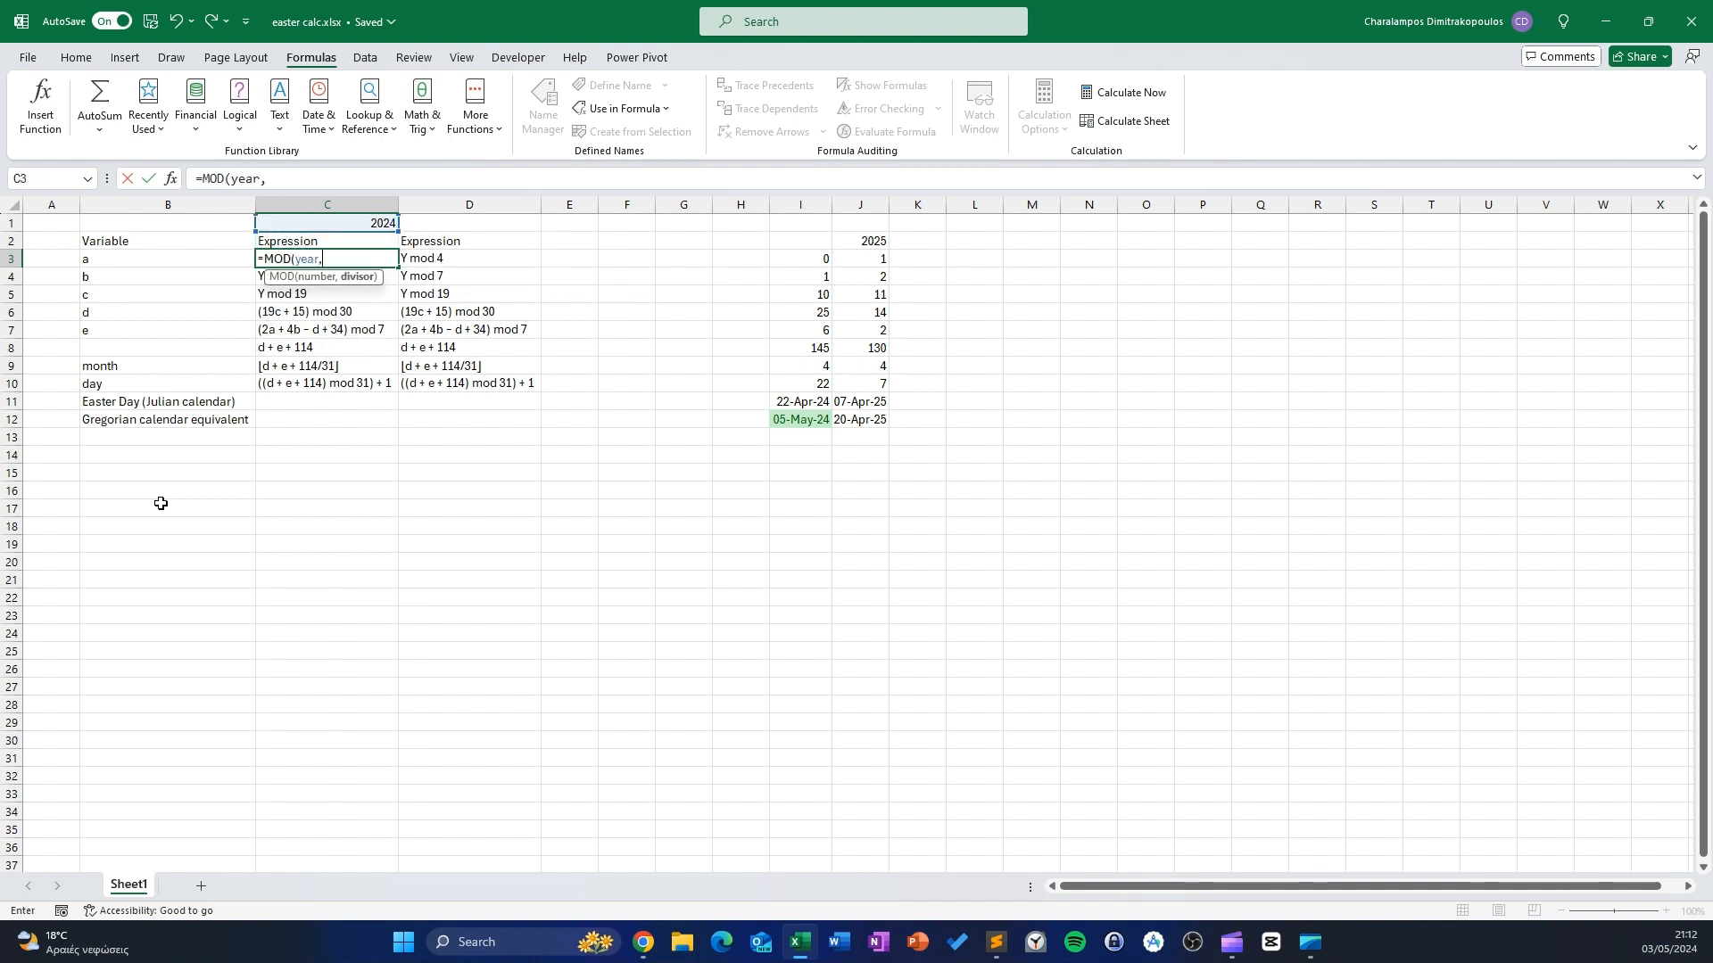
{"action": "type", "text": "4)"}
{"action": "key", "text": "Return"}
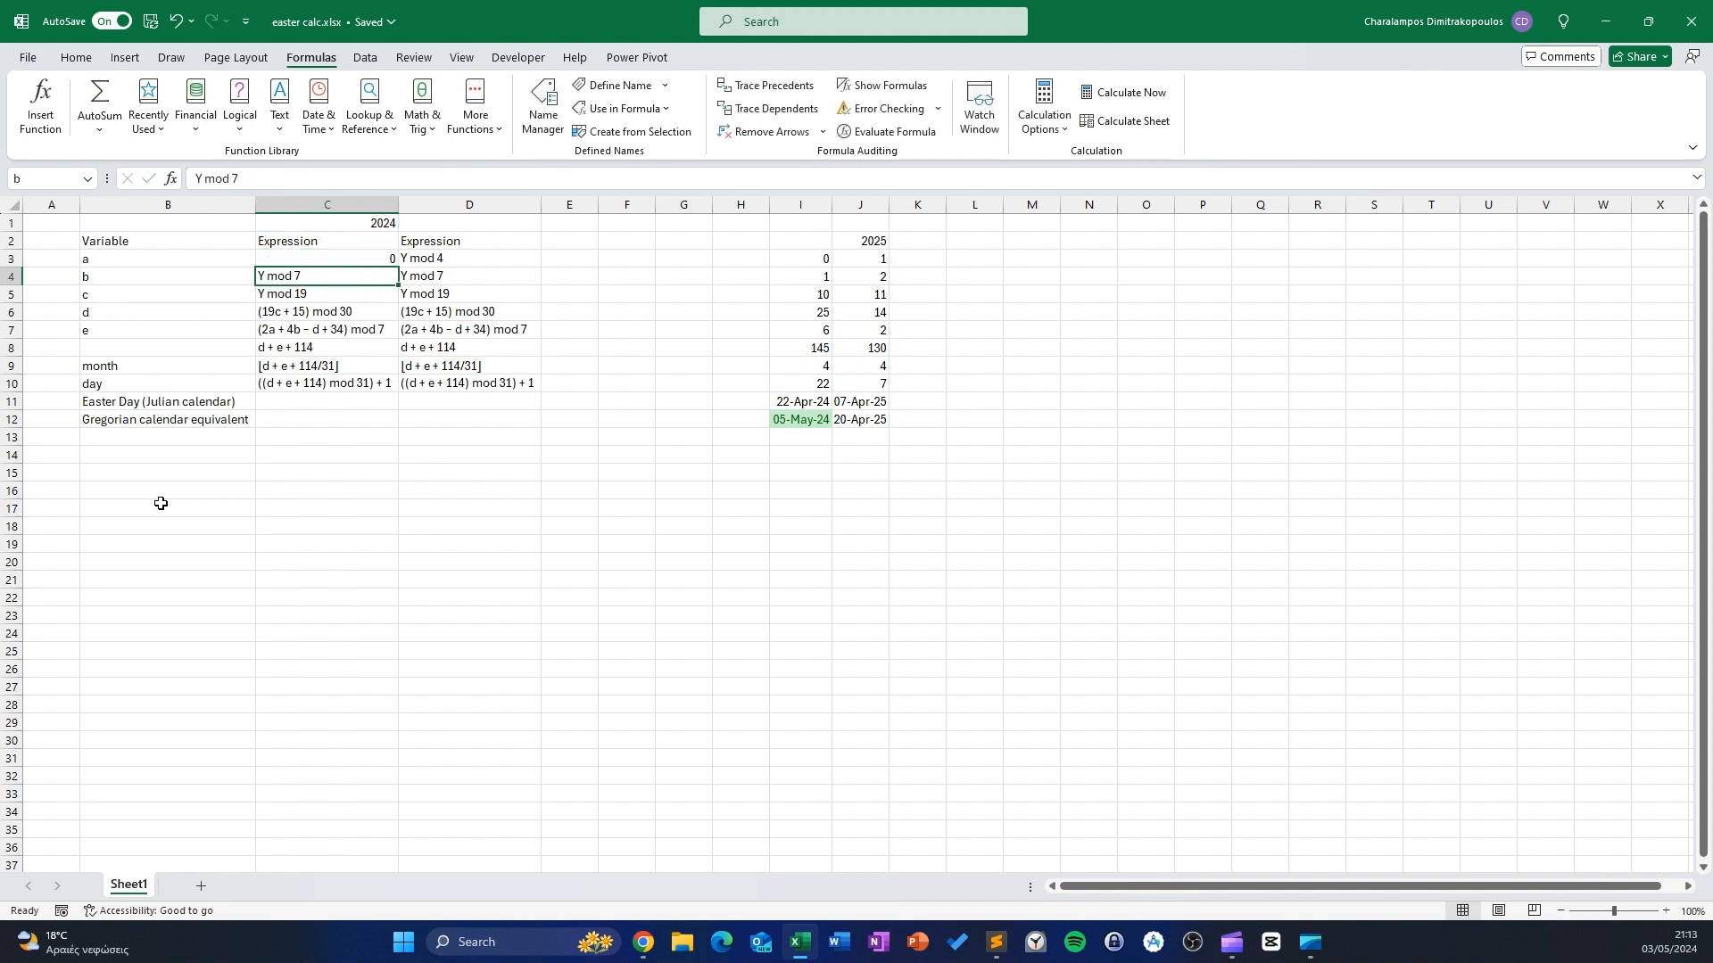
Move the 2024 results from I3:I12 to E3:E12, beside the expression columns
{"action": "left_click_drag", "start_coordinate": [797, 257], "coordinate": [797, 420]}
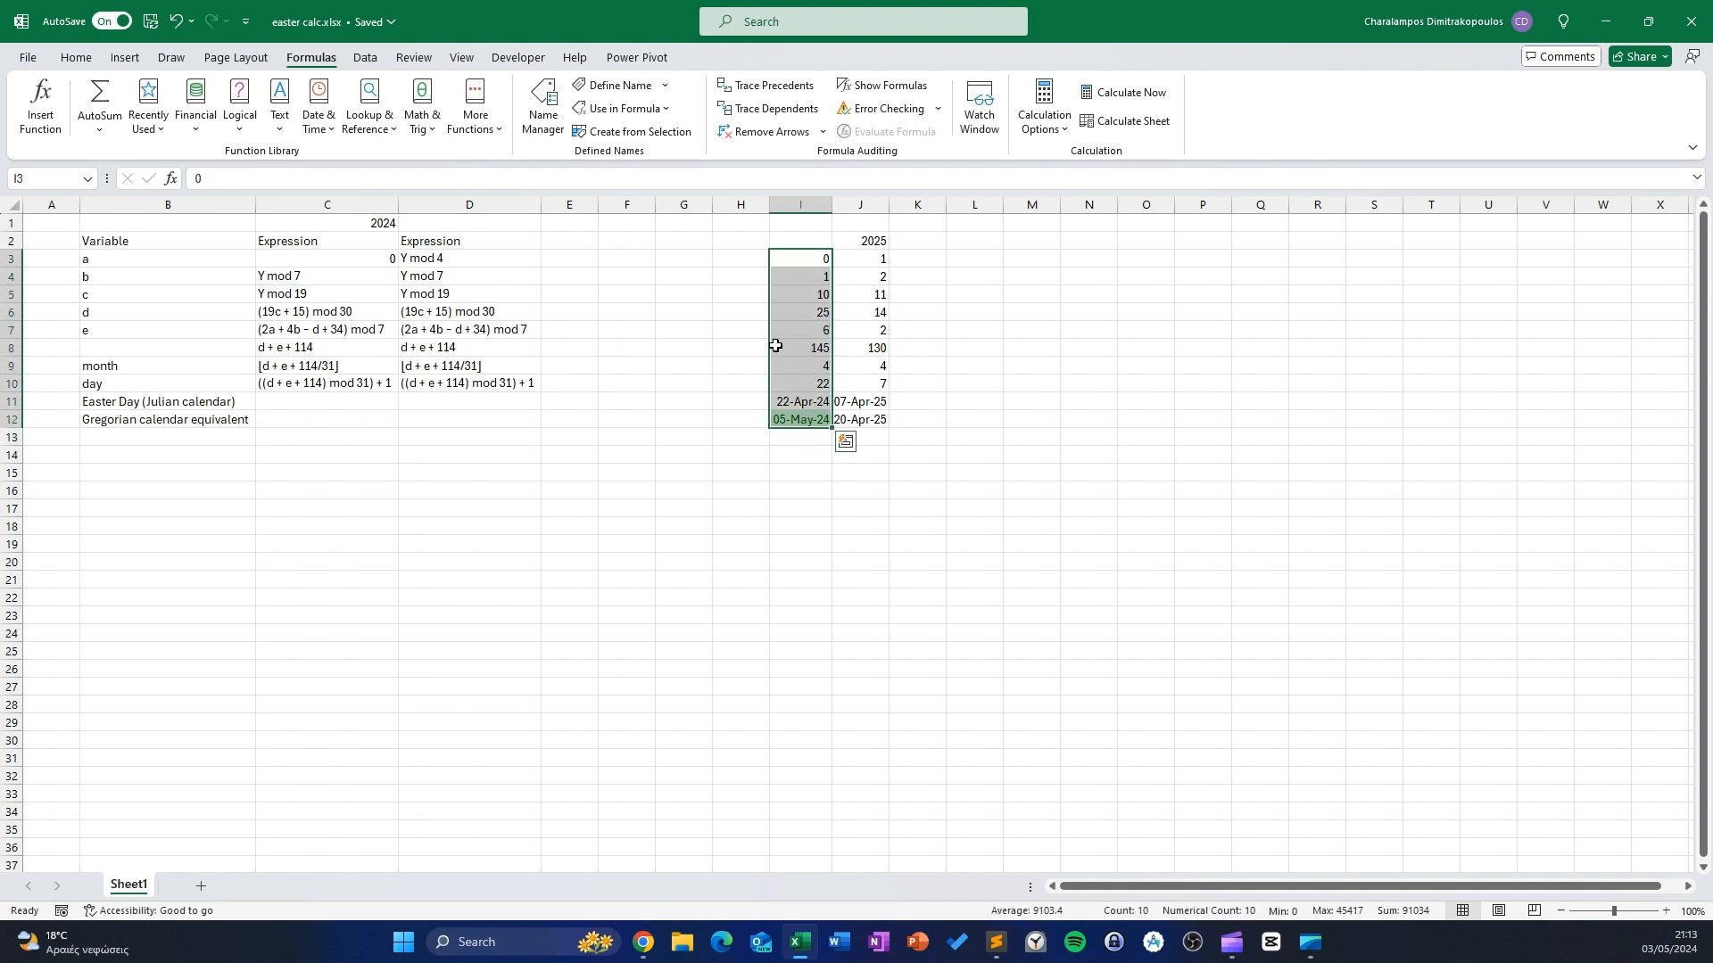
{"action": "left_click_drag", "start_coordinate": [775, 345], "coordinate": [548, 345]}
{"action": "left_click", "coordinate": [683, 330]}
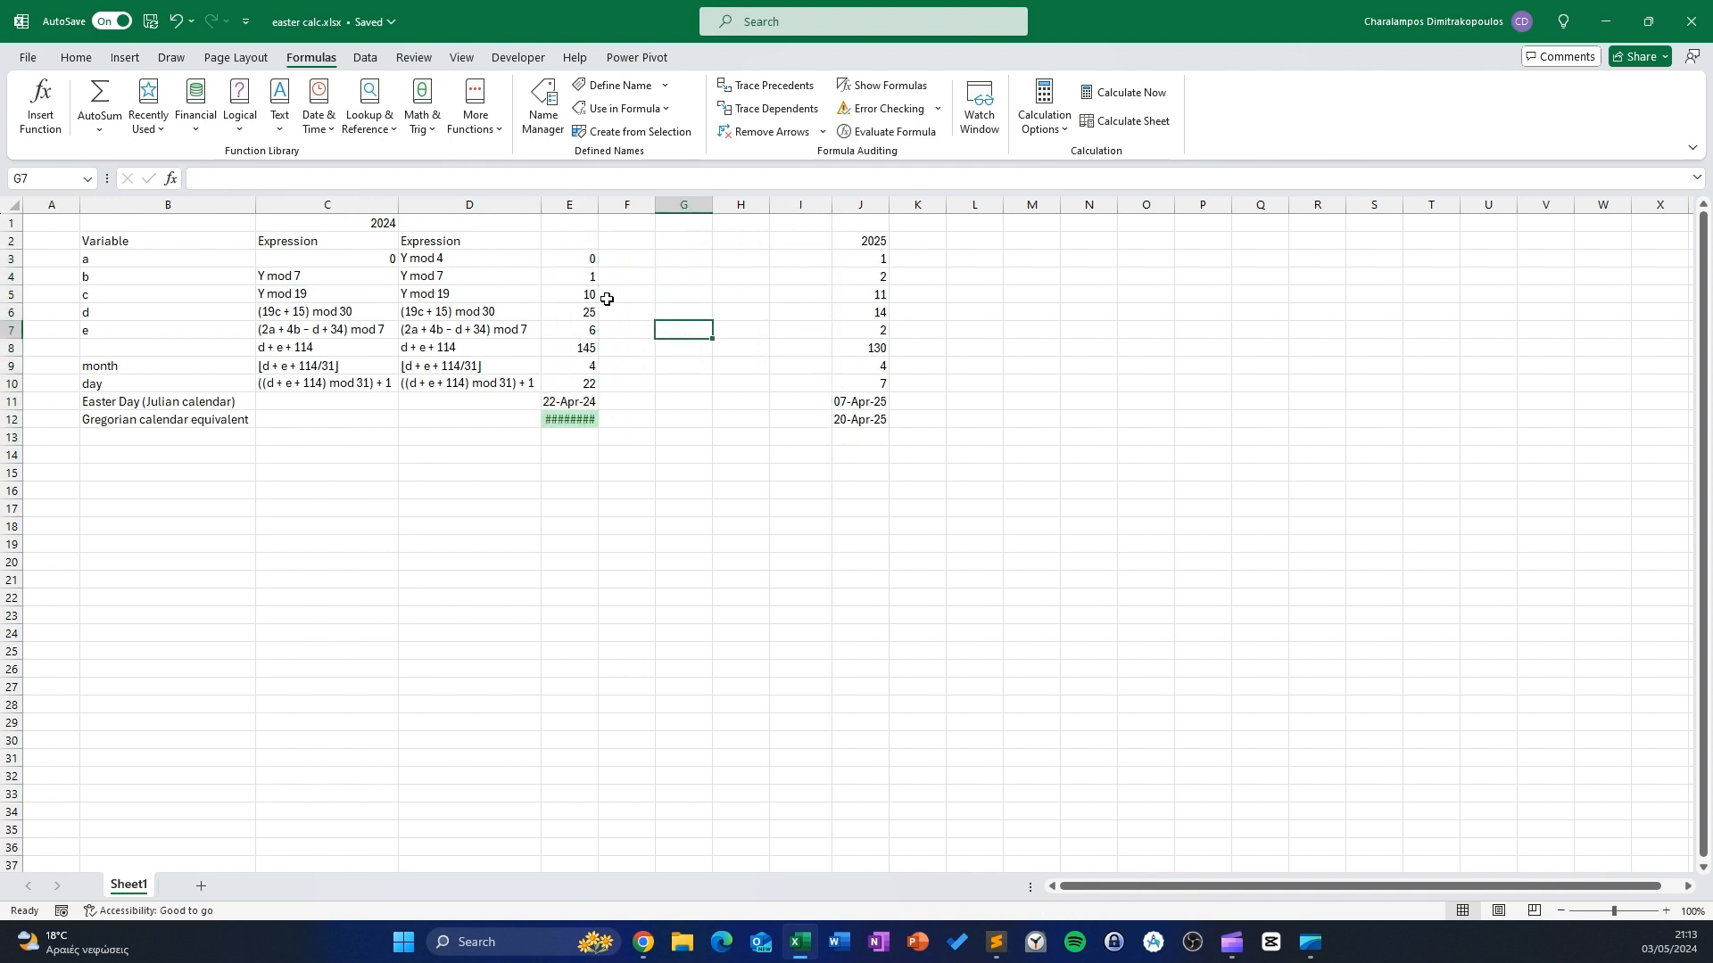
Replace the expression for variable b in C4 with the formula =MOD(year,7)
{"action": "left_click", "coordinate": [375, 275]}
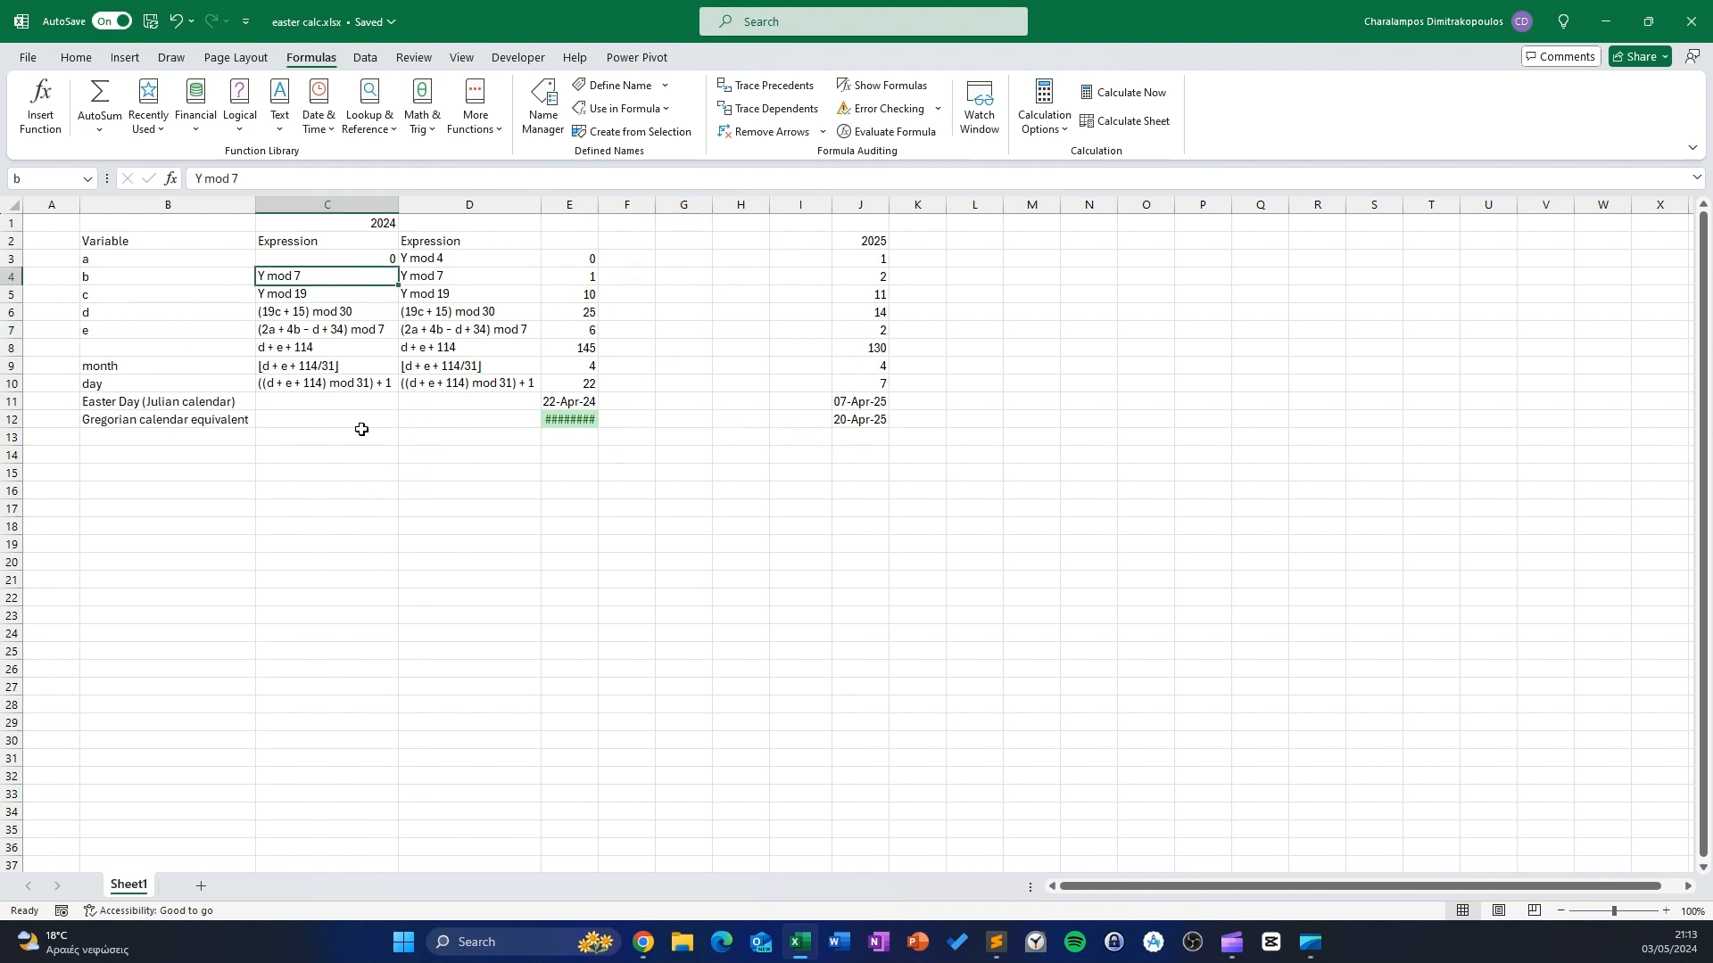
{"action": "type", "text": "="}
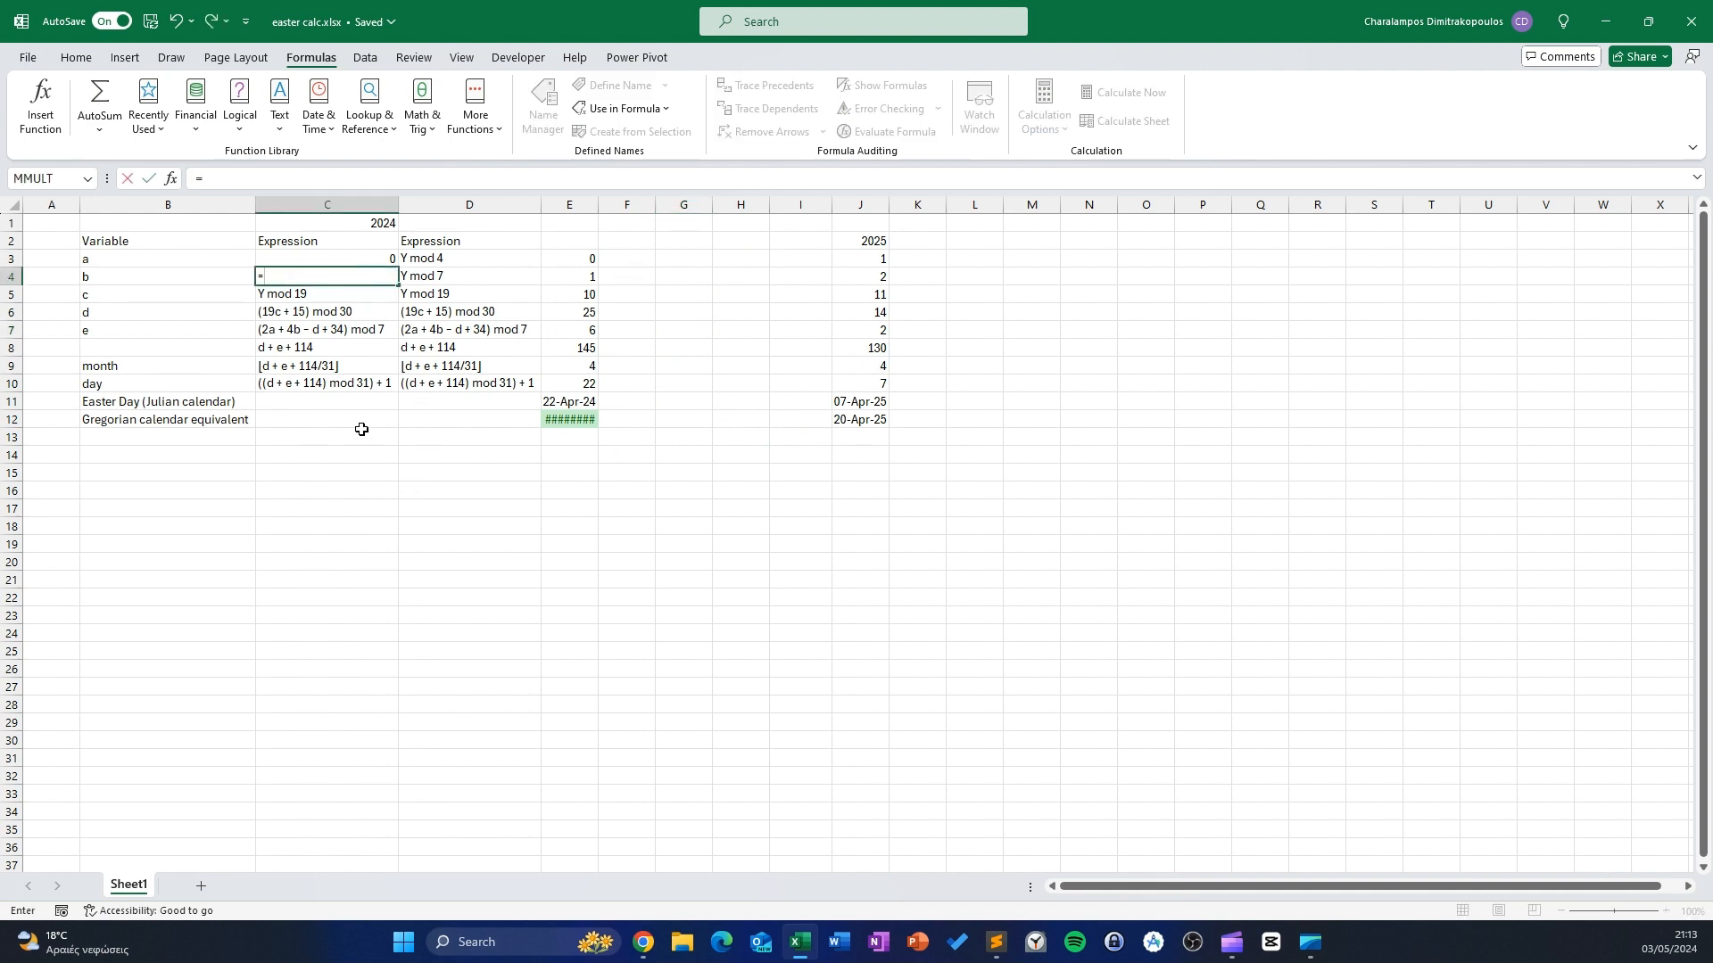
{"action": "type", "text": "mod"}
{"action": "key", "text": "Tab"}
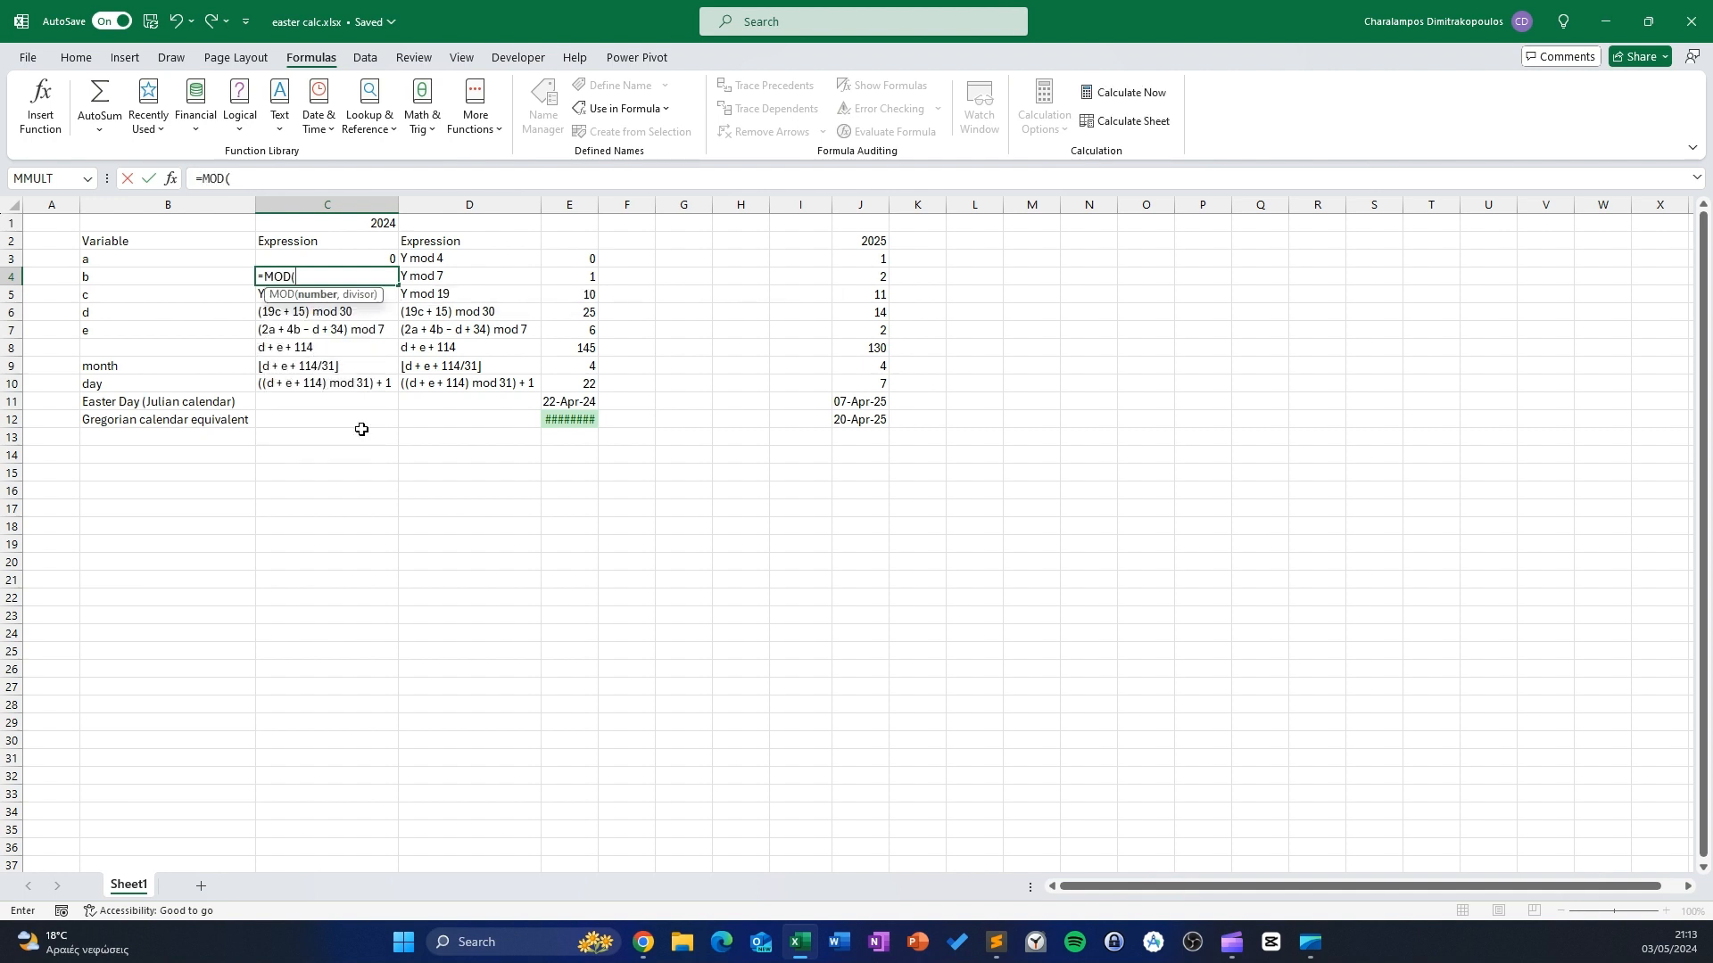
{"action": "type", "text": "ye"}
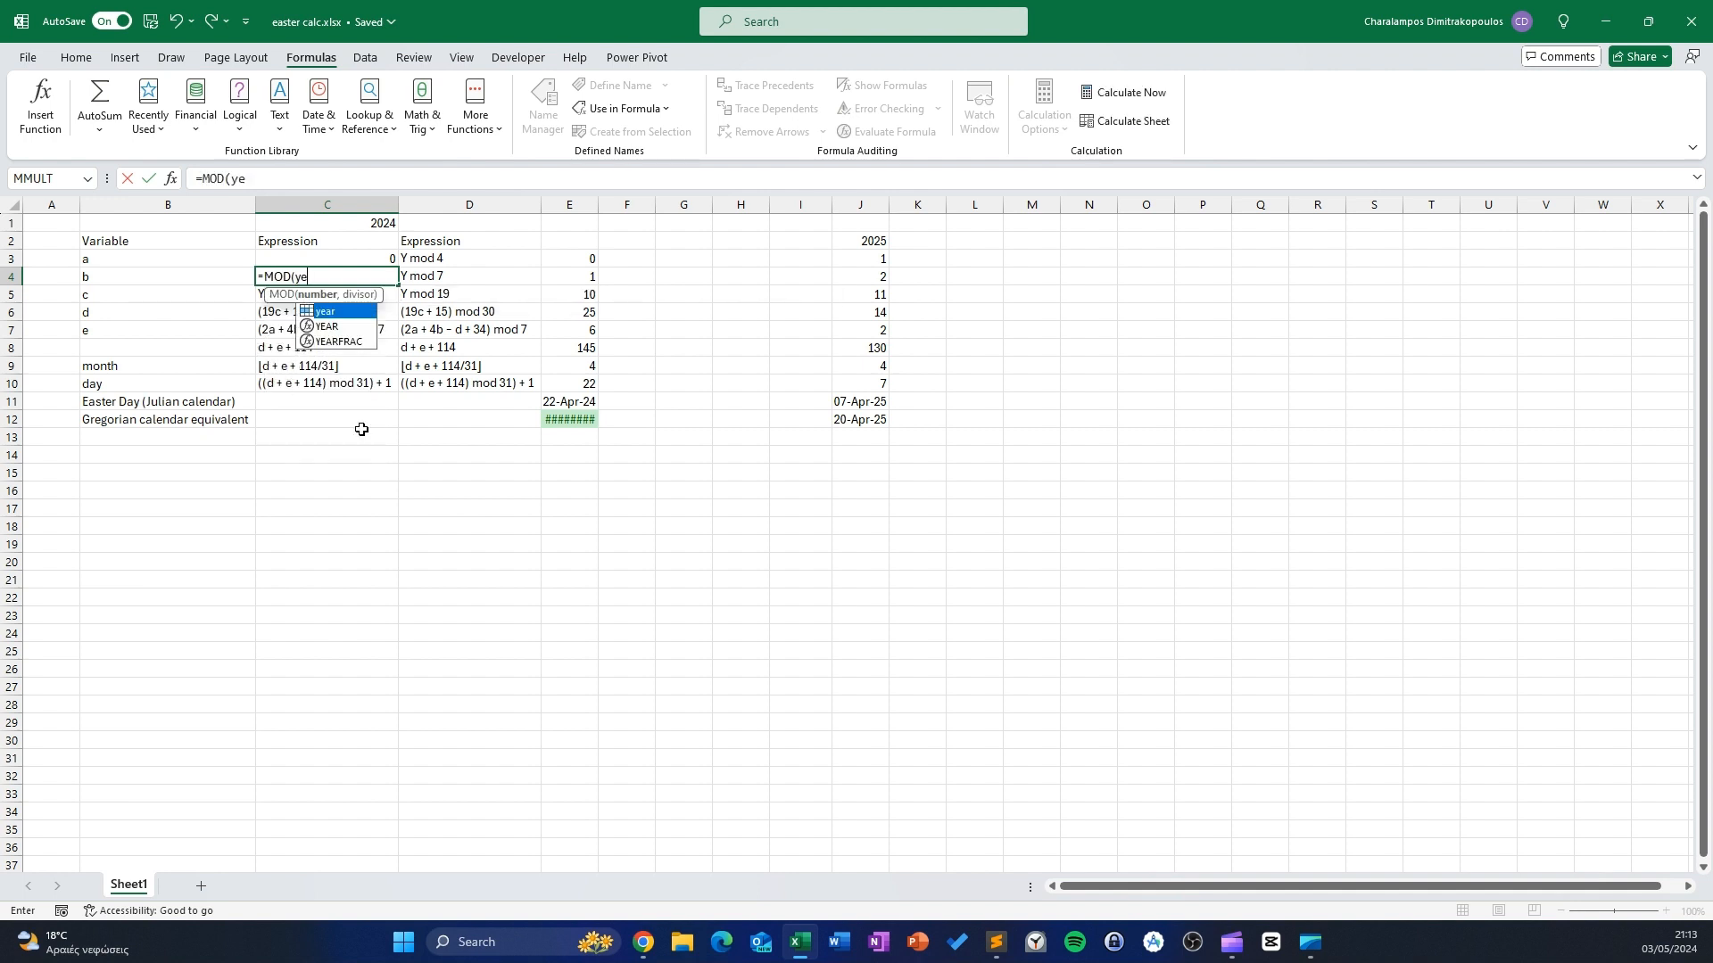
{"action": "key", "text": "Tab"}
{"action": "type", "text": ","}
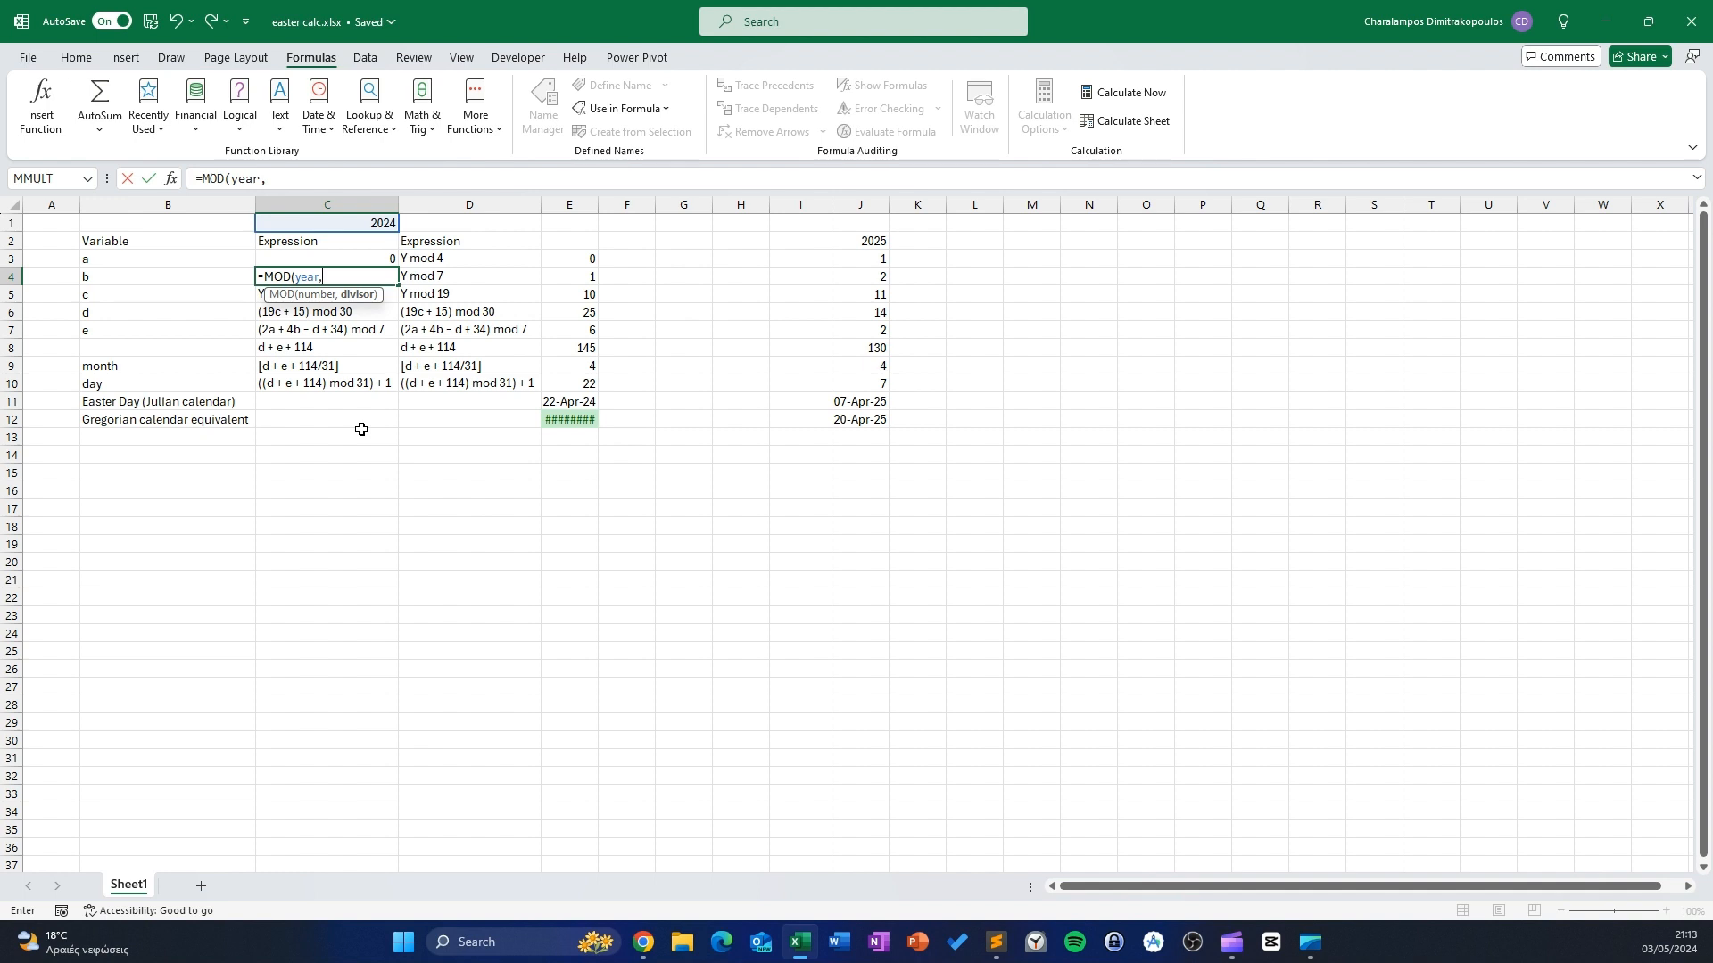
{"action": "type", "text": "+"}
{"action": "key", "text": "BackSpace"}
{"action": "type", "text": "7"}
{"action": "key", "text": "Return"}
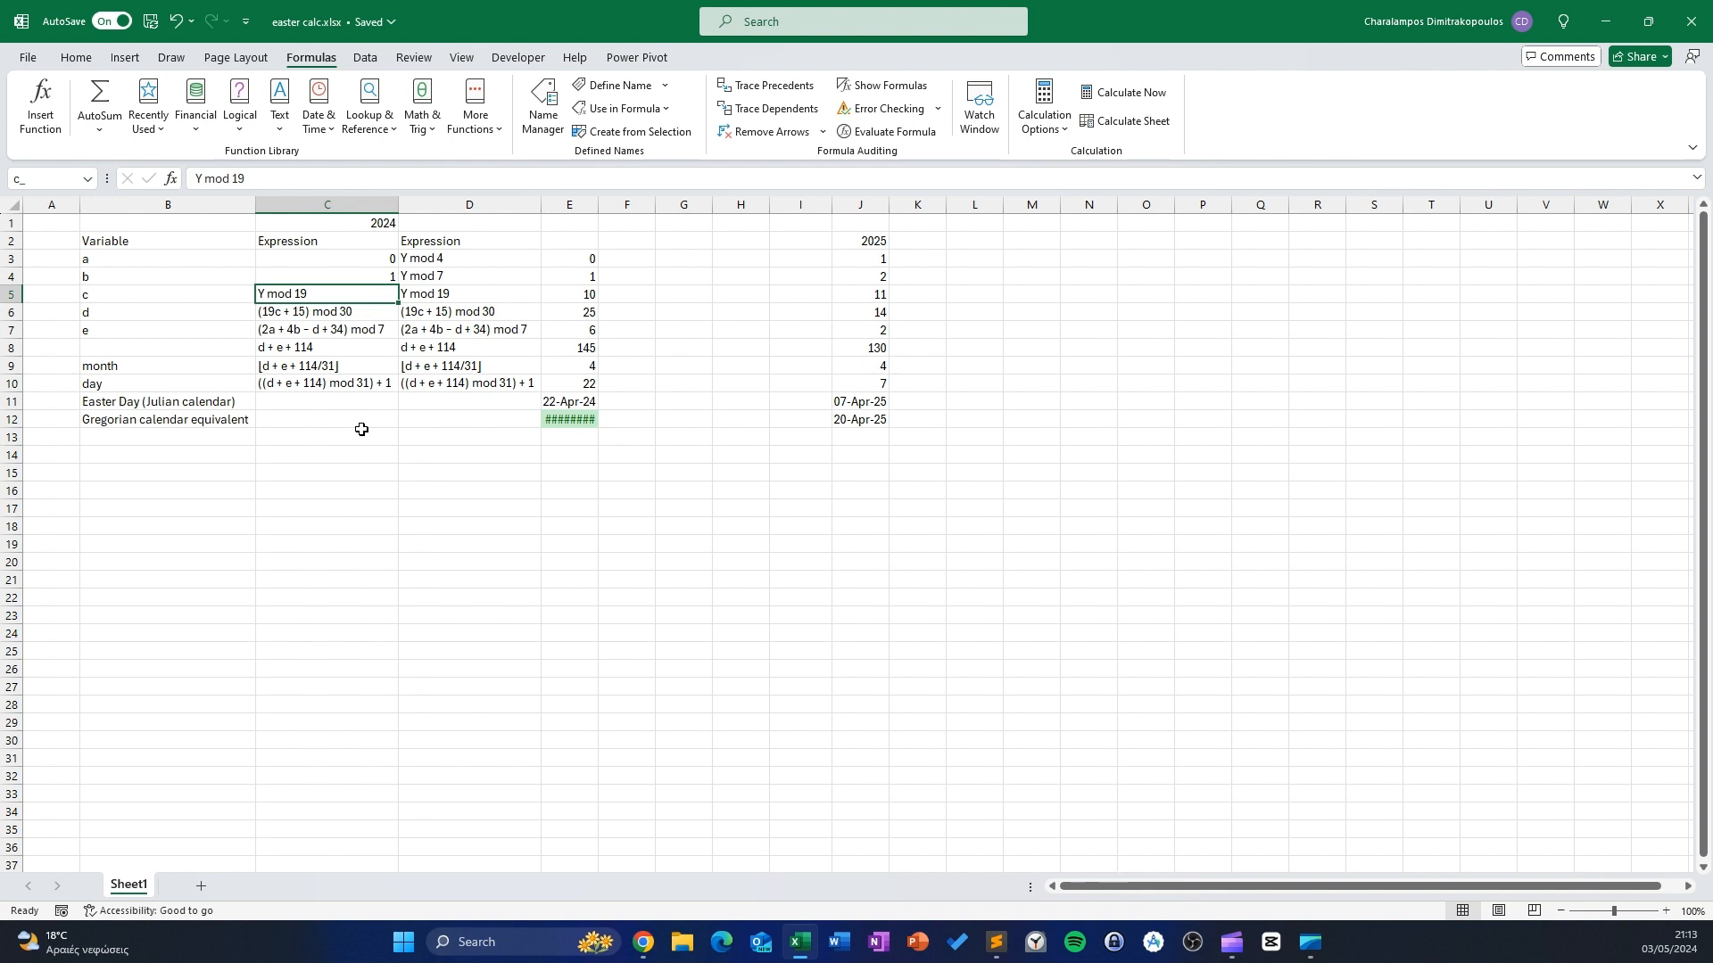
Replace the expression for variable c in C5 with the formula =MOD(year,19)
{"action": "type", "text": "+"}
{"action": "key", "text": "BackSpace"}
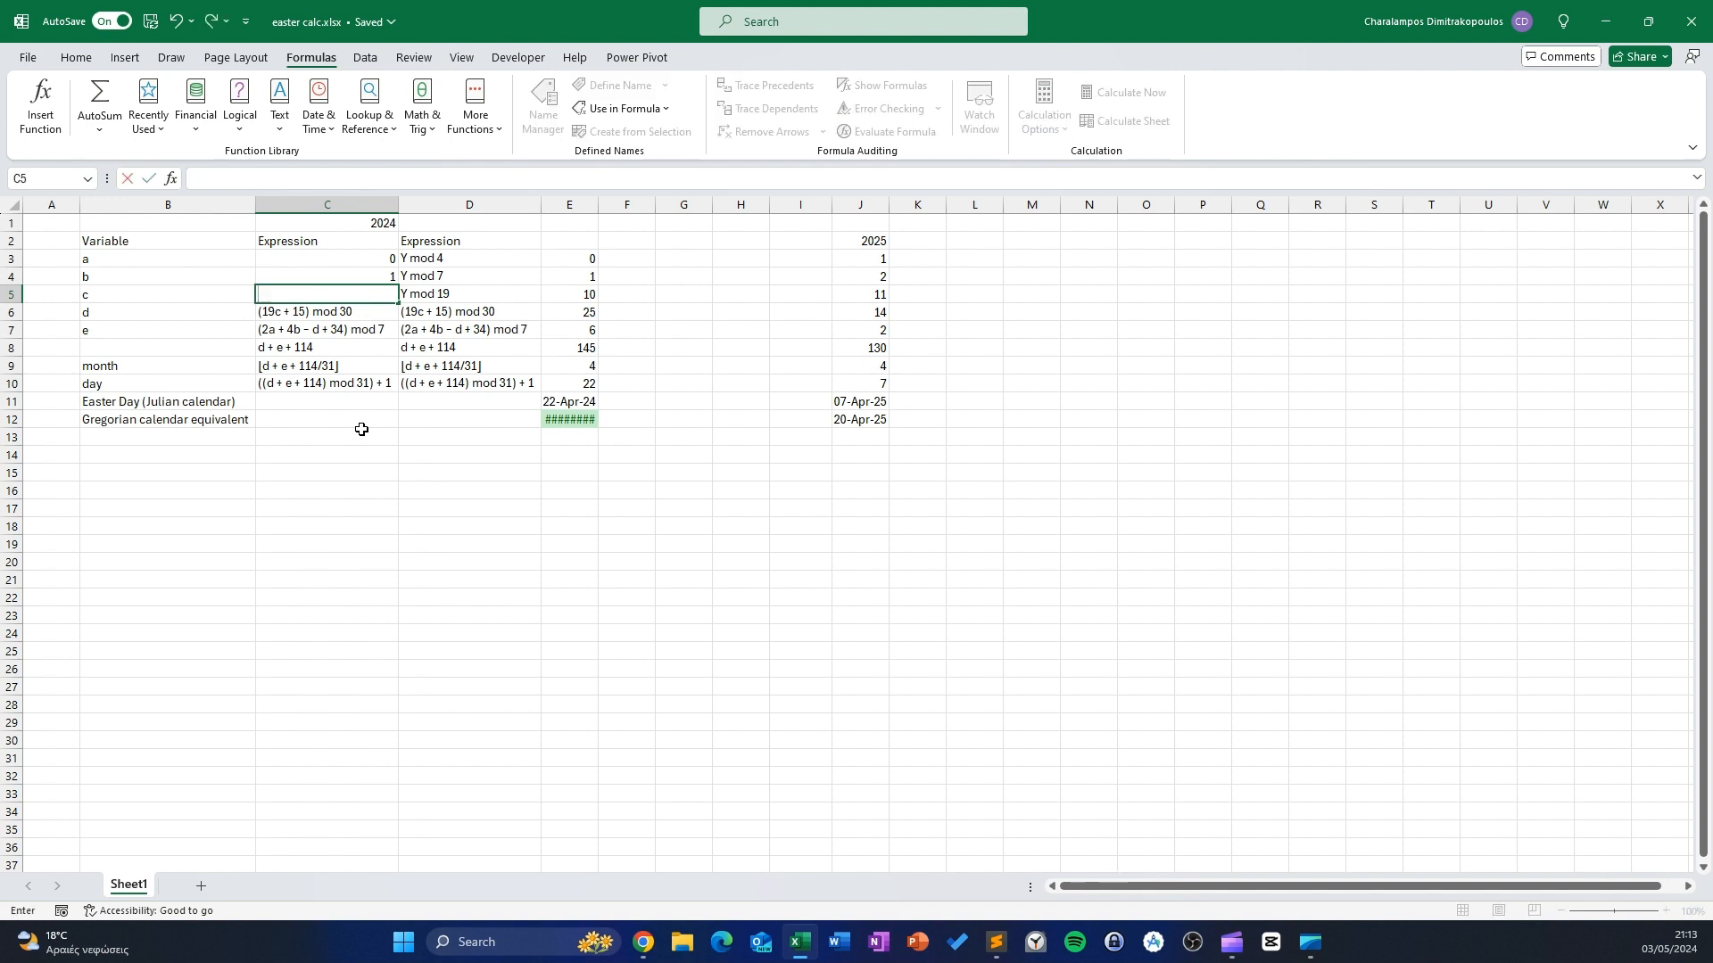
{"action": "type", "text": "+"}
{"action": "key", "text": "BackSpace"}
{"action": "type", "text": "=mod"}
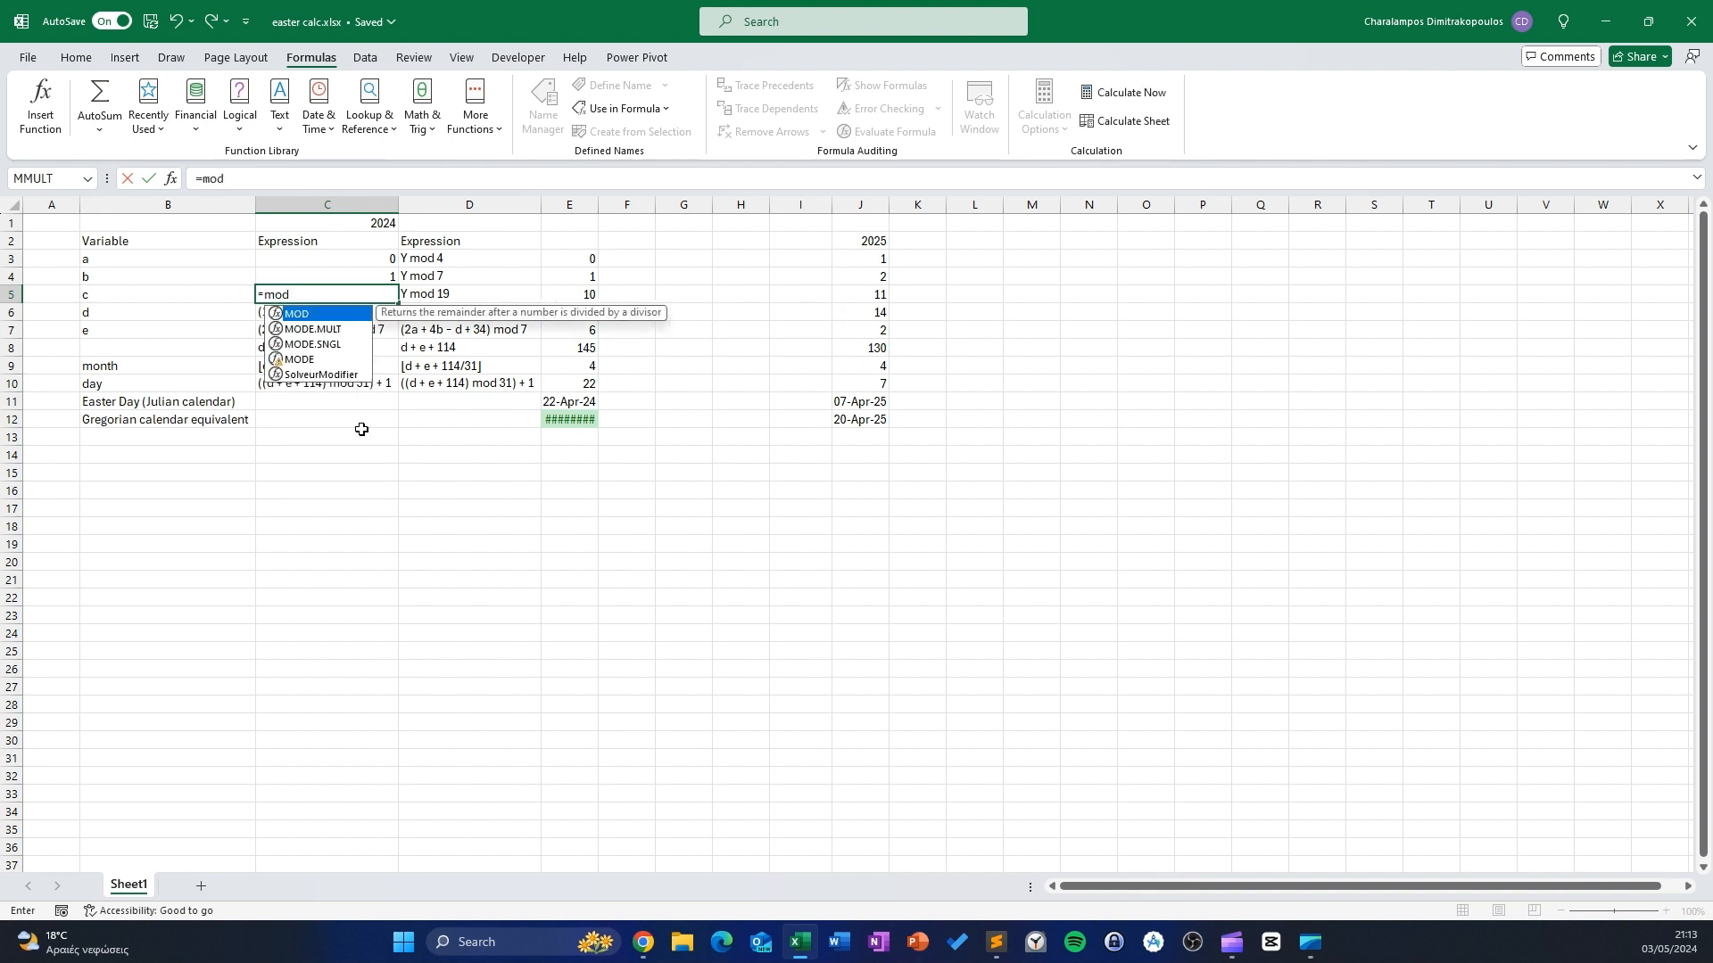
{"action": "key", "text": "Tab"}
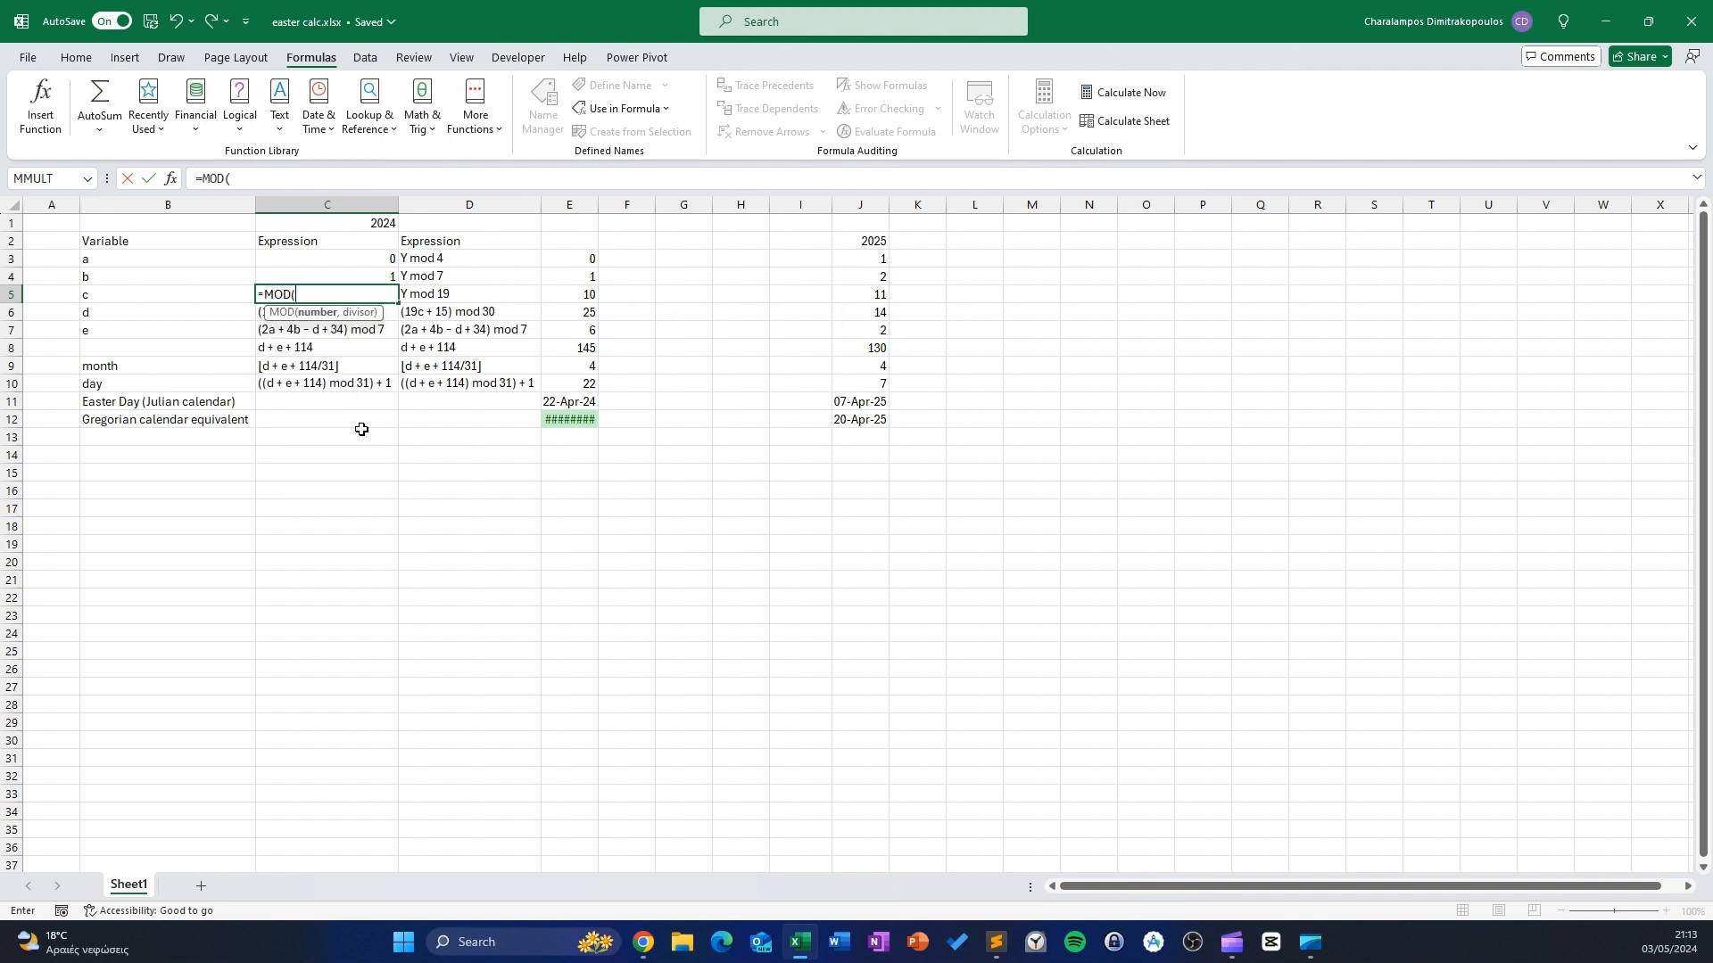
{"action": "type", "text": "yer"}
{"action": "key", "text": "Return"}
{"action": "key", "text": "Return"}
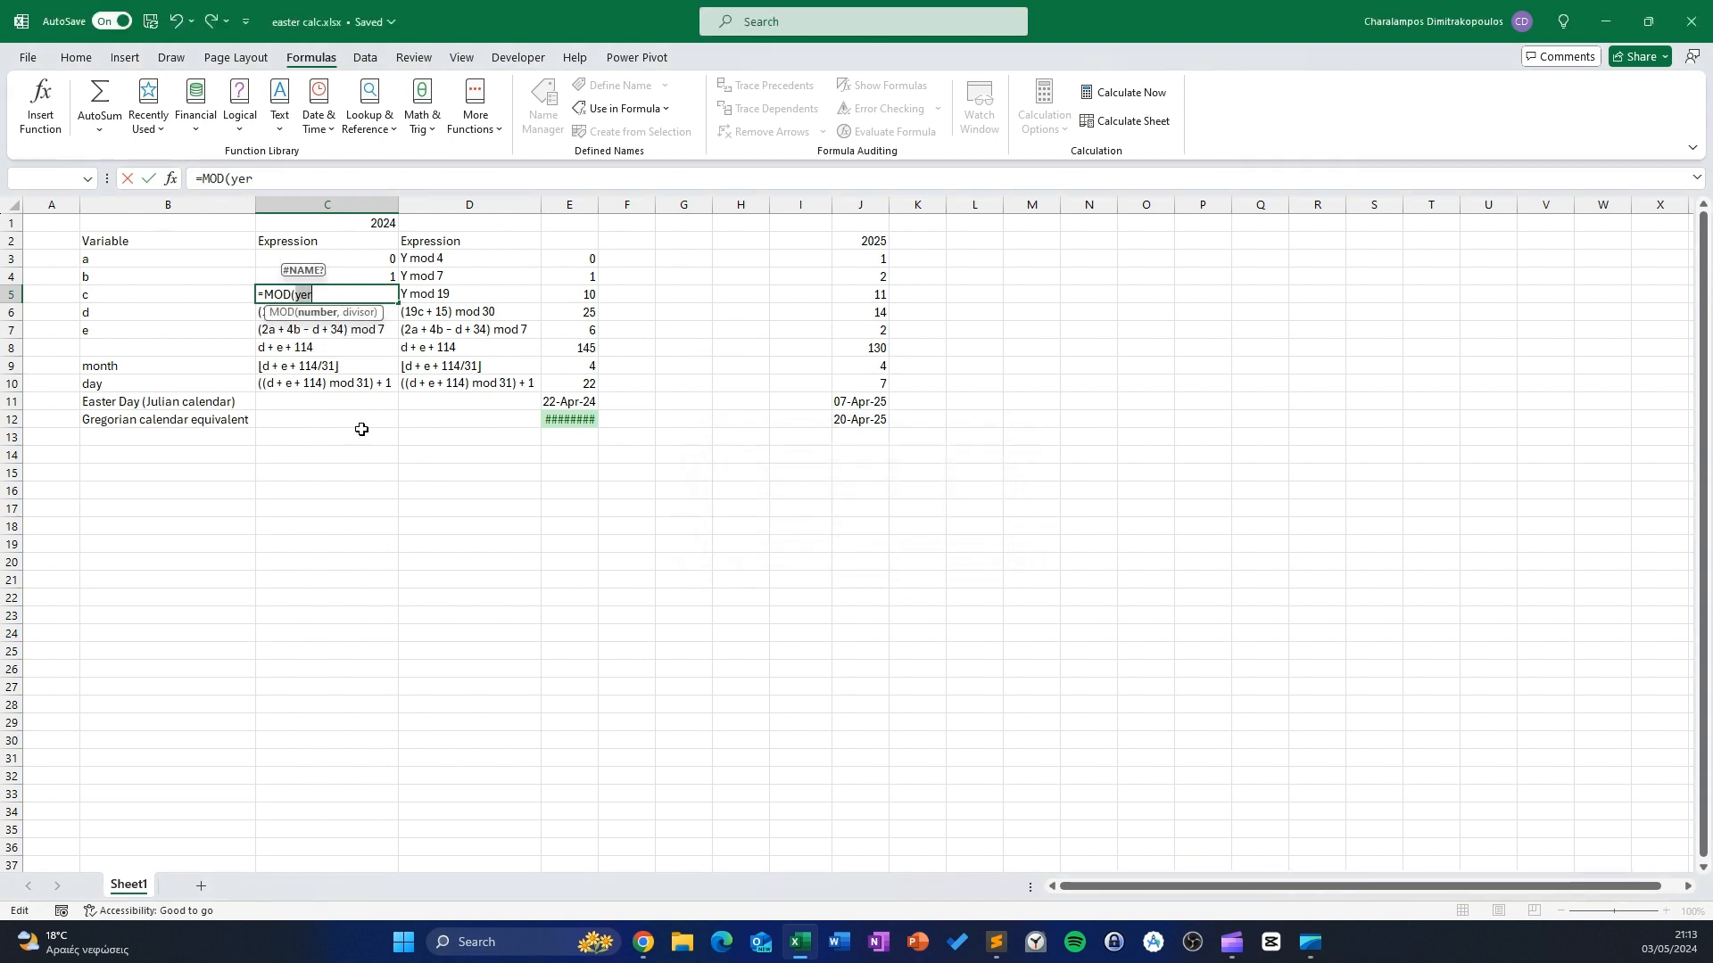
{"action": "type", "text": "year"}
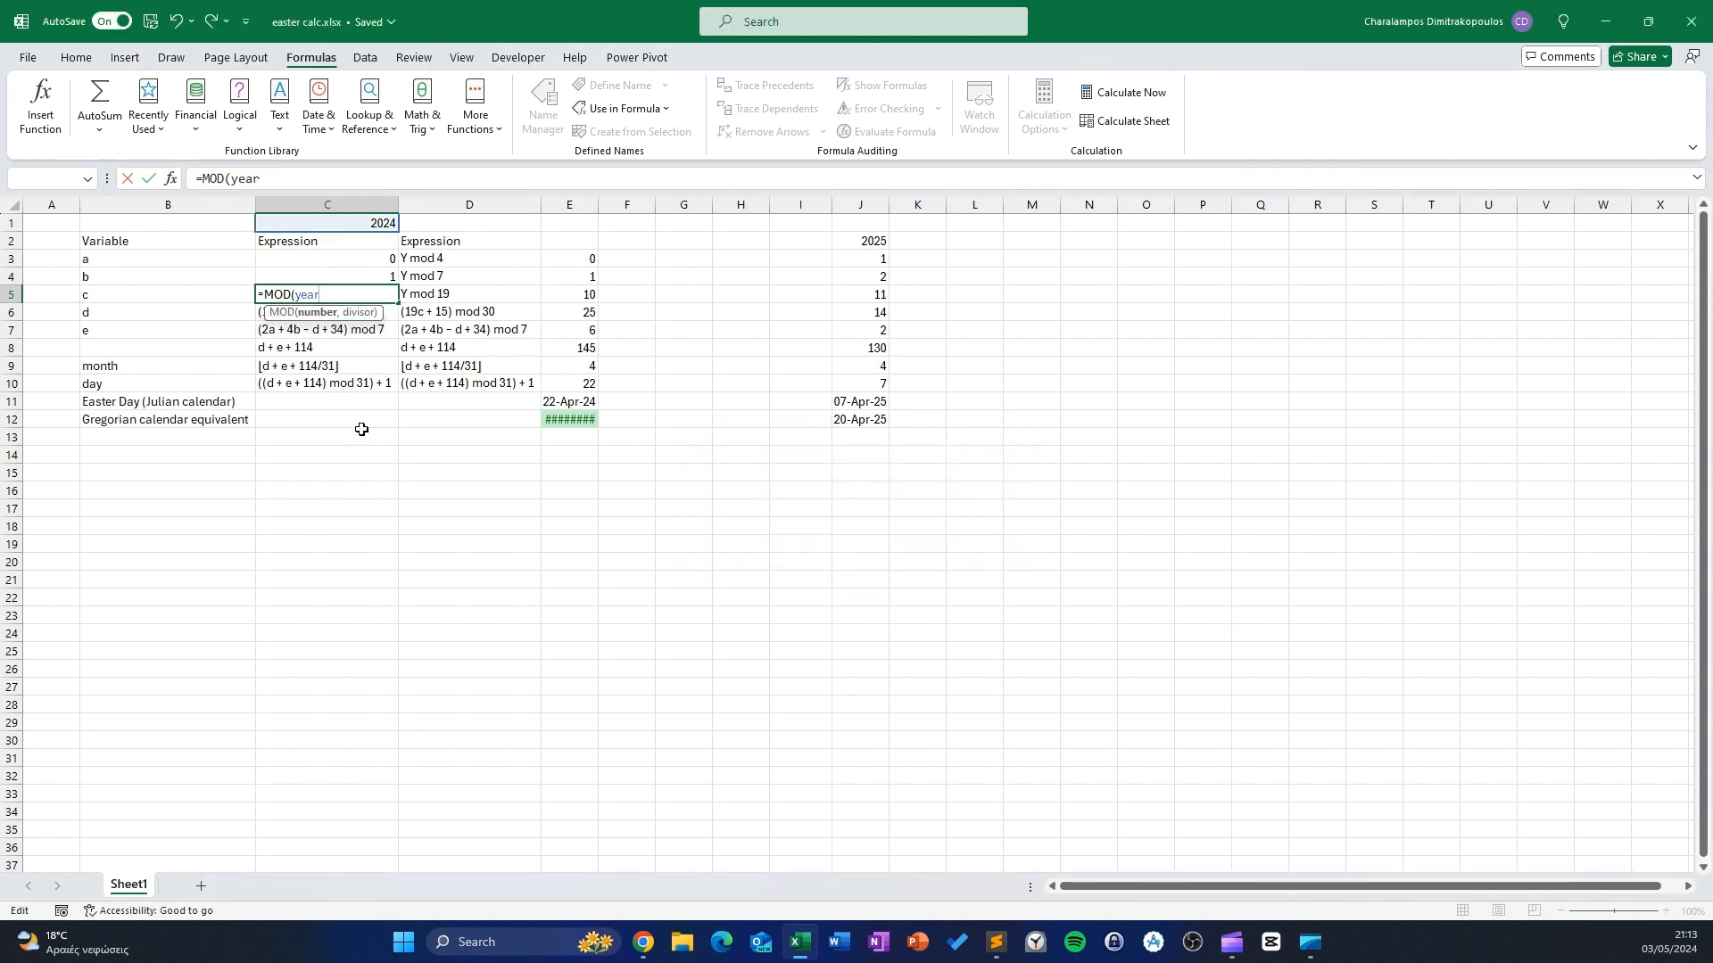
{"action": "type", "text": ",19"}
{"action": "key", "text": "Return"}
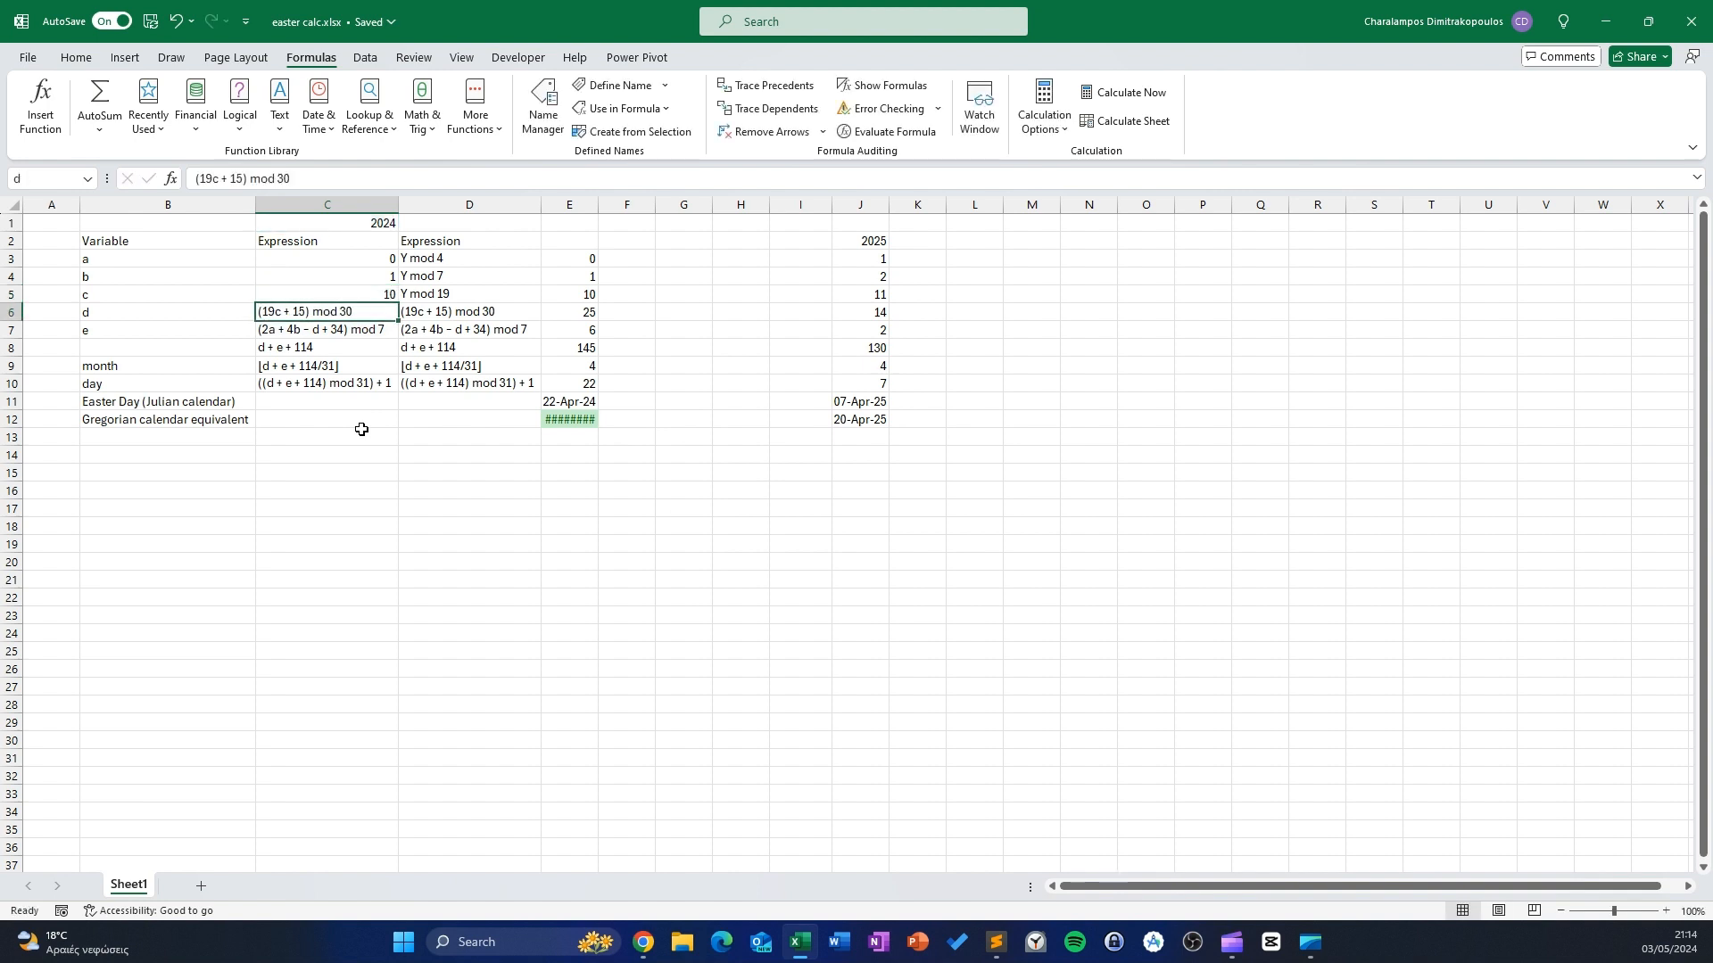
Turn the expression for variable d in C6 into a MOD formula whose number is 19*c_+15
{"action": "left_click", "coordinate": [214, 181]}
{"action": "type", "text": "=(19"}
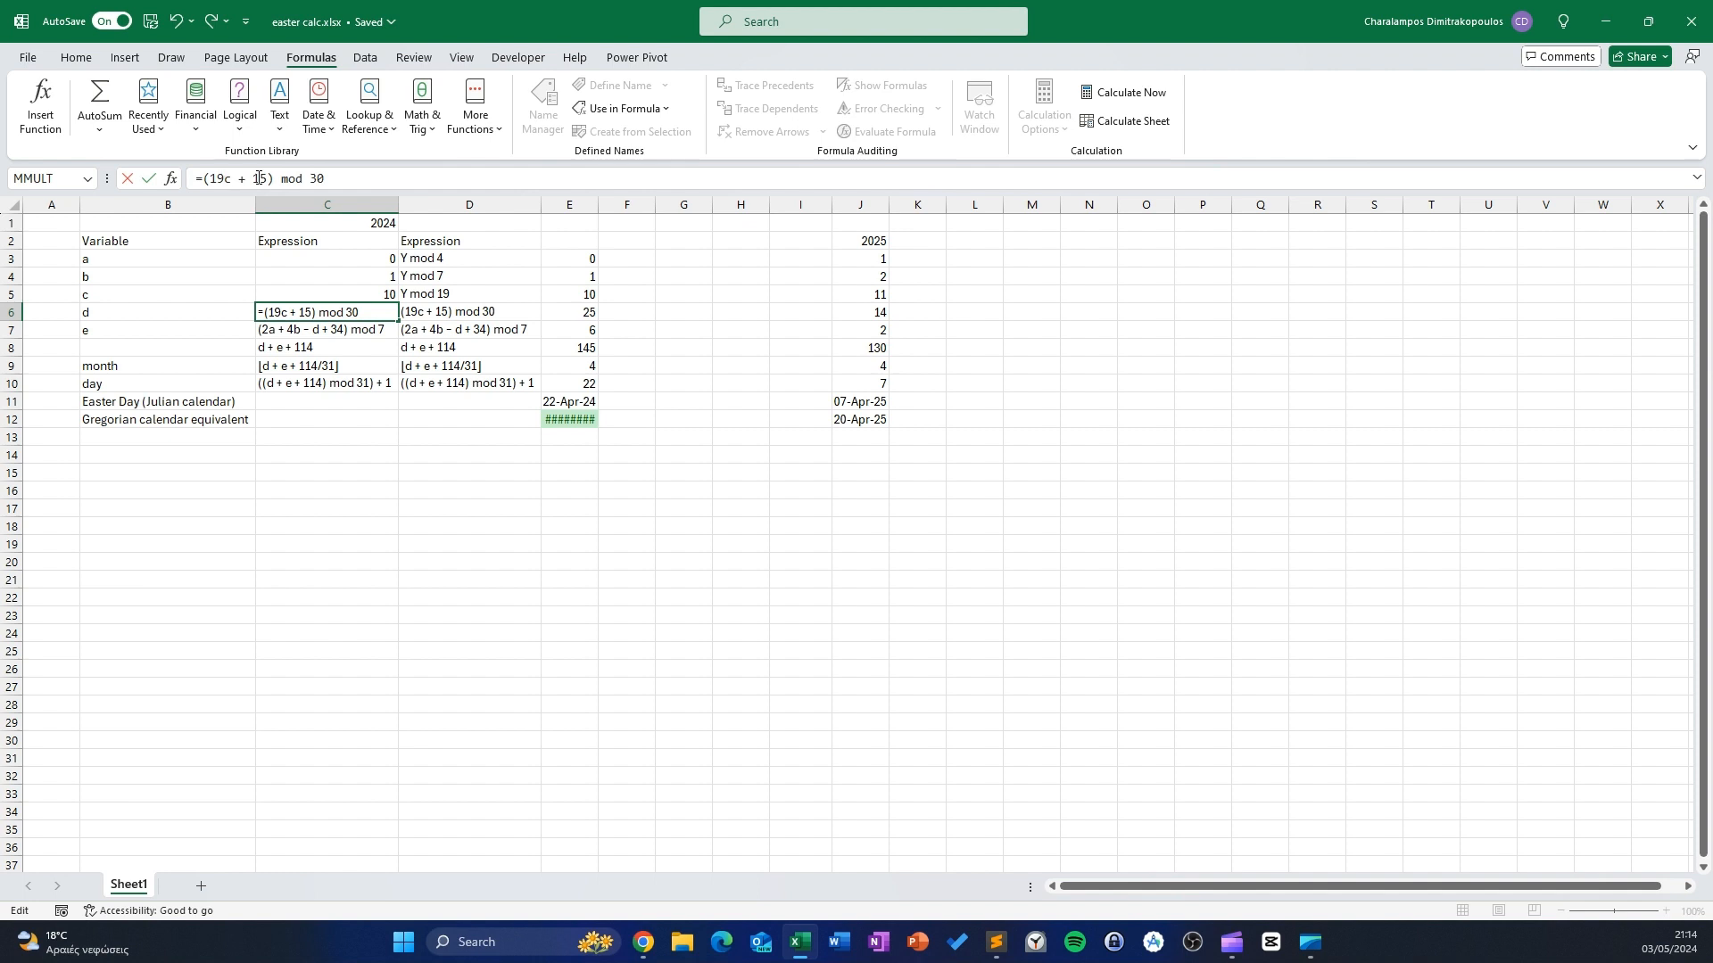
{"action": "type", "text": "*"}
{"action": "key", "text": "Delete"}
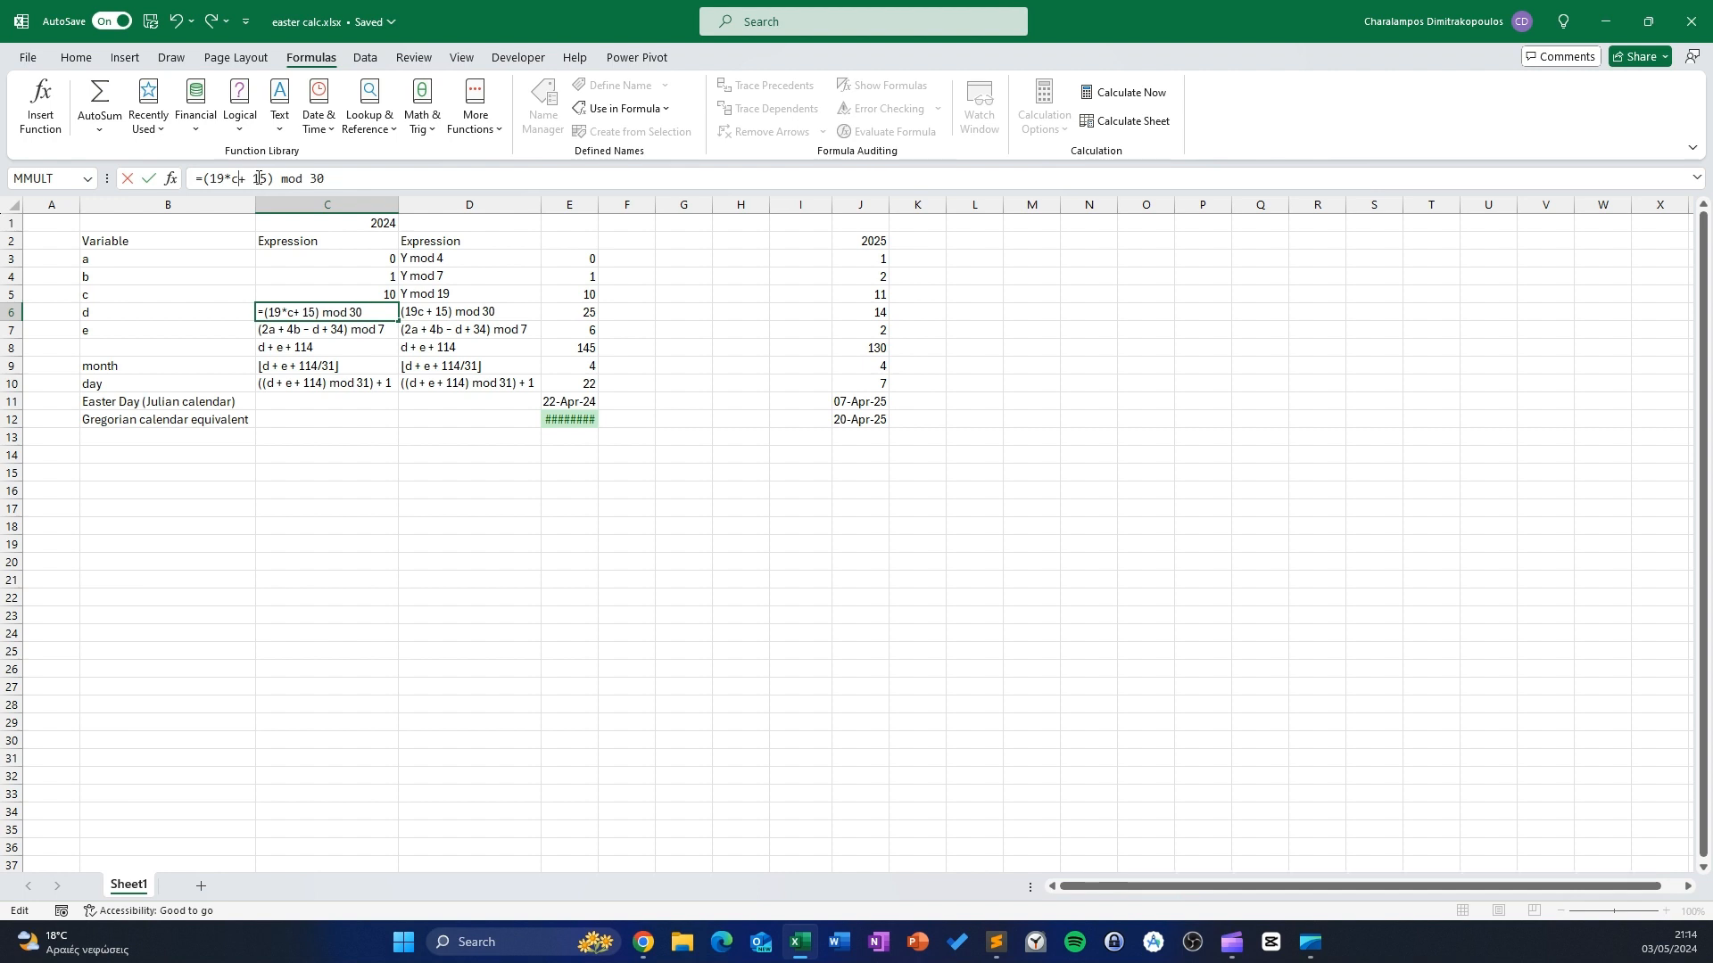
{"action": "key", "text": "BackSpace"}
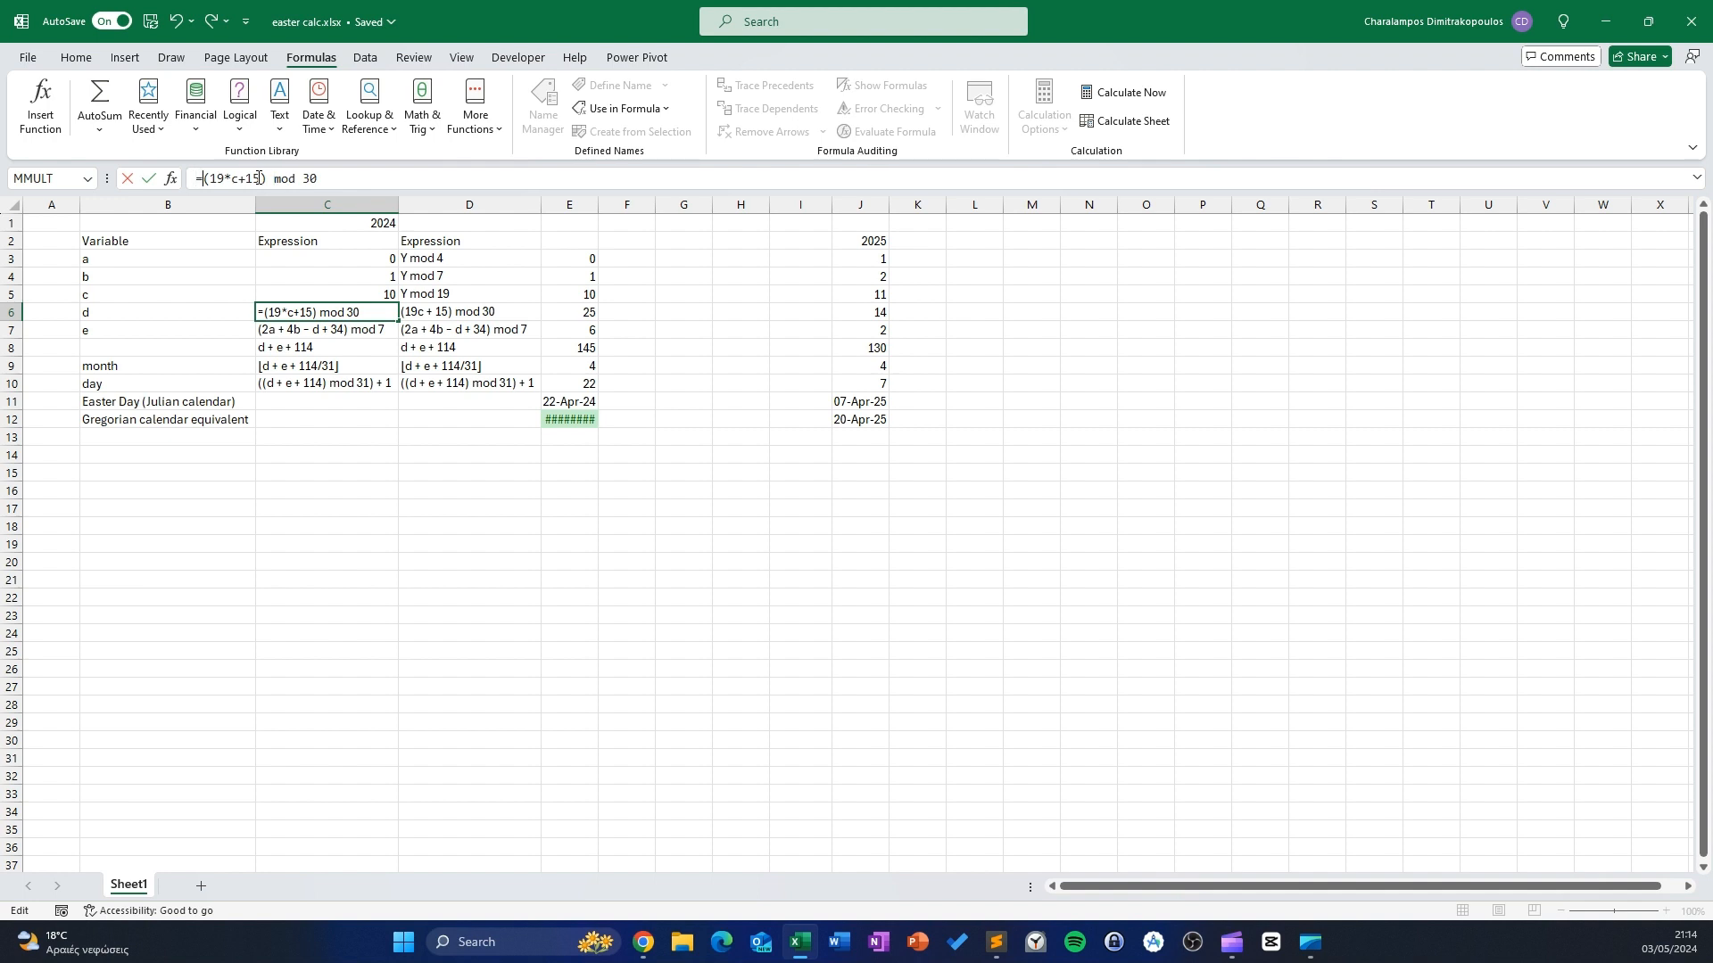
{"action": "type", "text": "mod"}
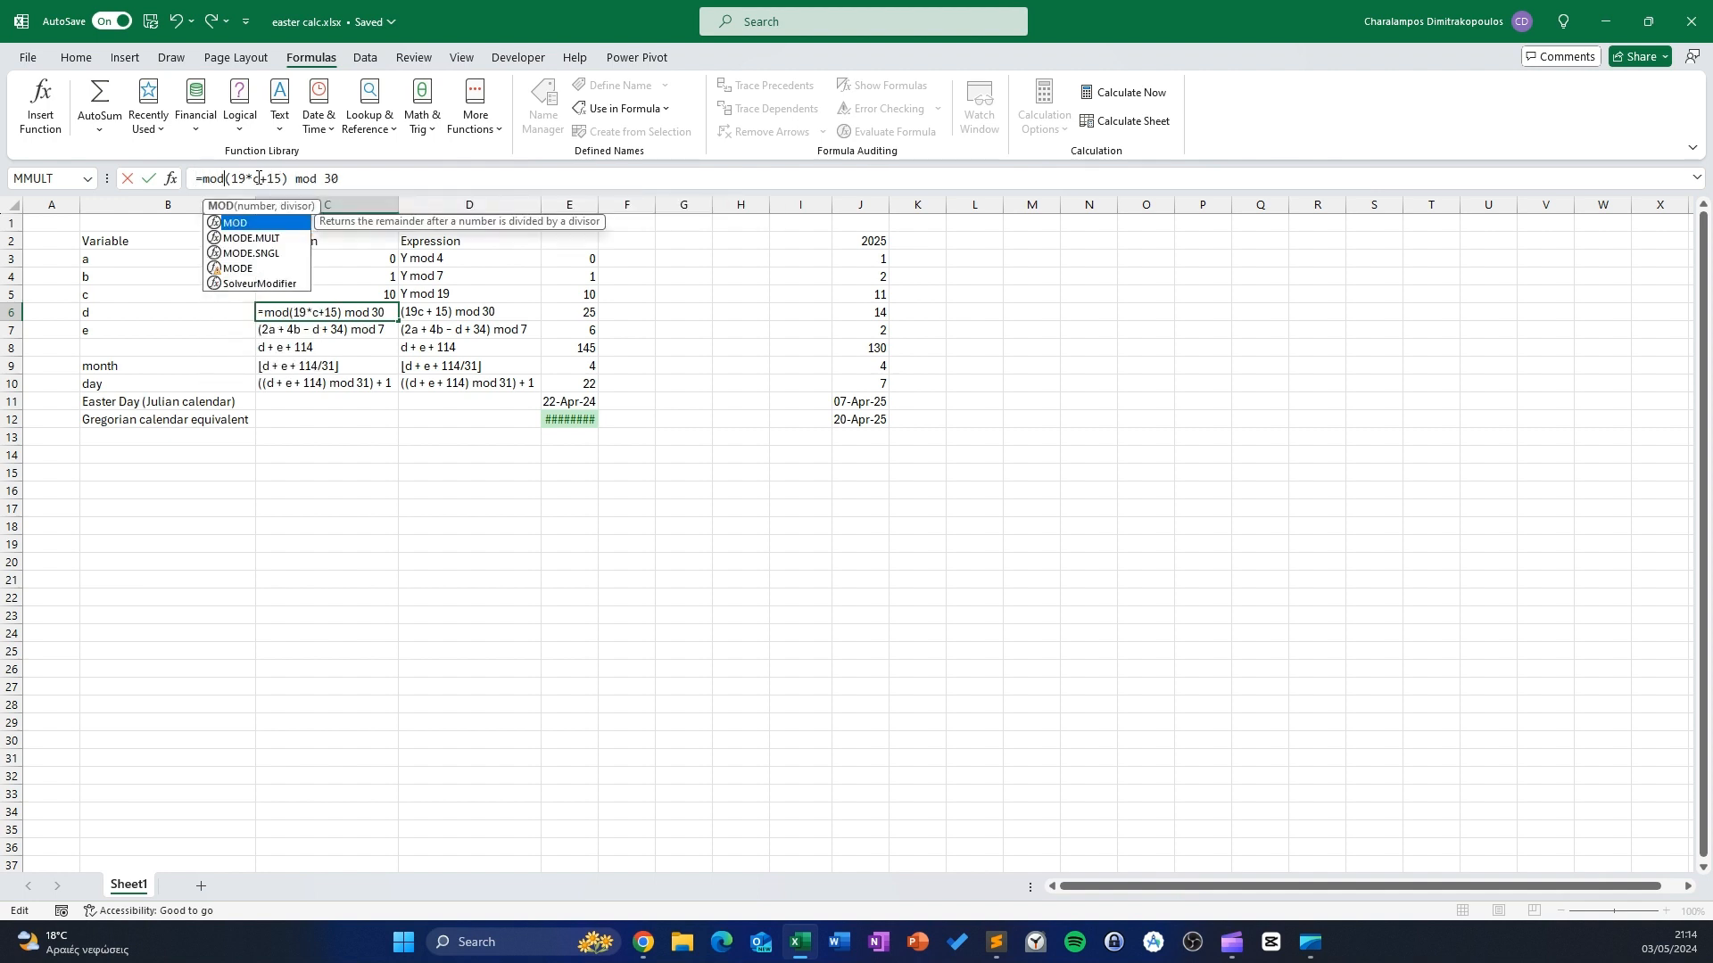
{"action": "left_click", "coordinate": [257, 180]}
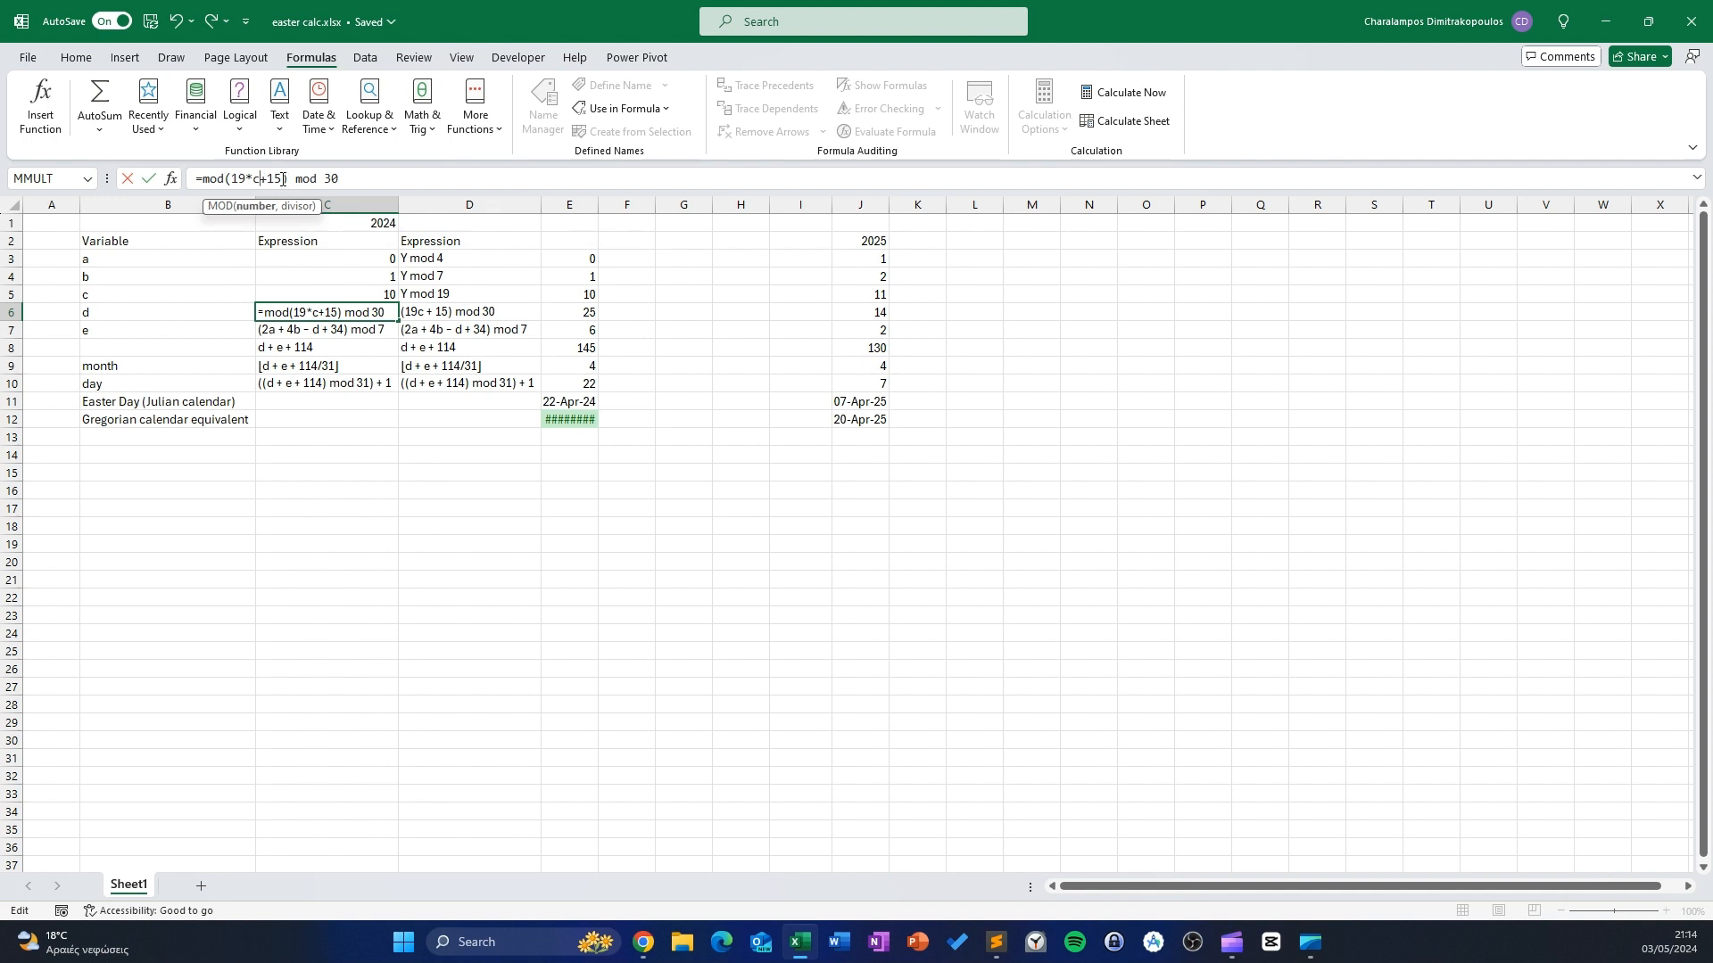
{"action": "type", "text": "_"}
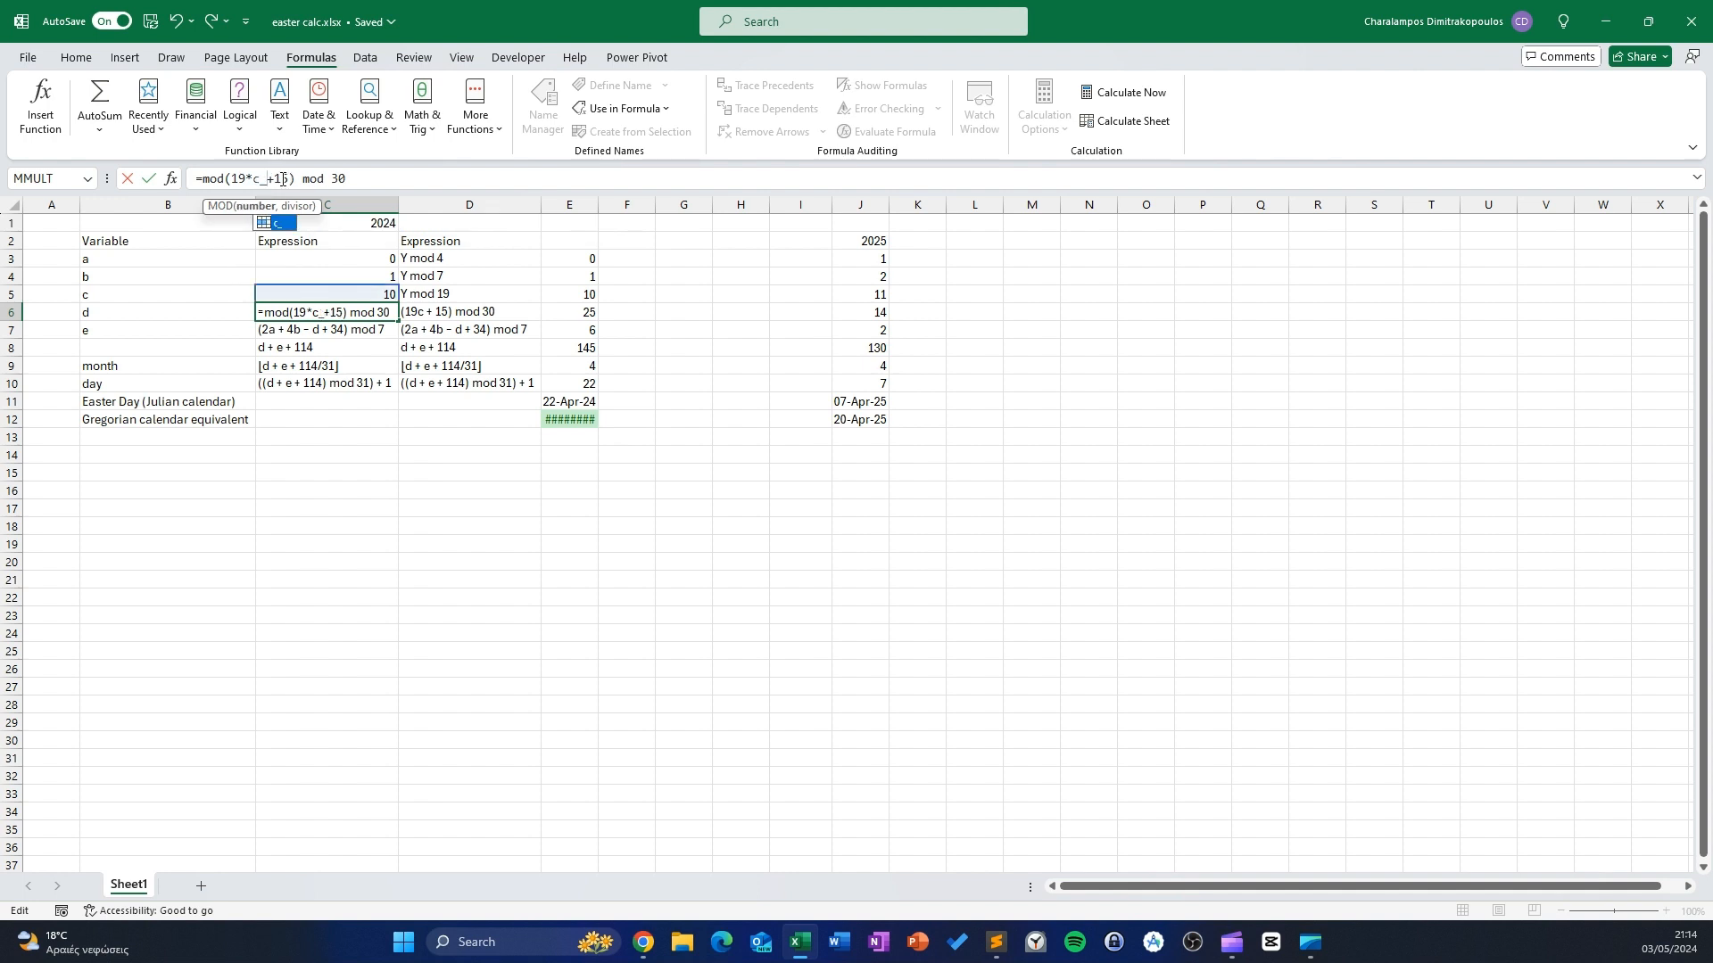
Replace the trailing mod 30 in C6 with the divisor 30, completing the formula =MOD(19*c_+15,30)
{"action": "left_click", "coordinate": [299, 174]}
{"action": "key", "text": "Delete"}
{"action": "key", "text": "Delete"}
{"action": "key", "text": "Delete"}
{"action": "key", "text": "Delete"}
{"action": "key", "text": "Delete"}
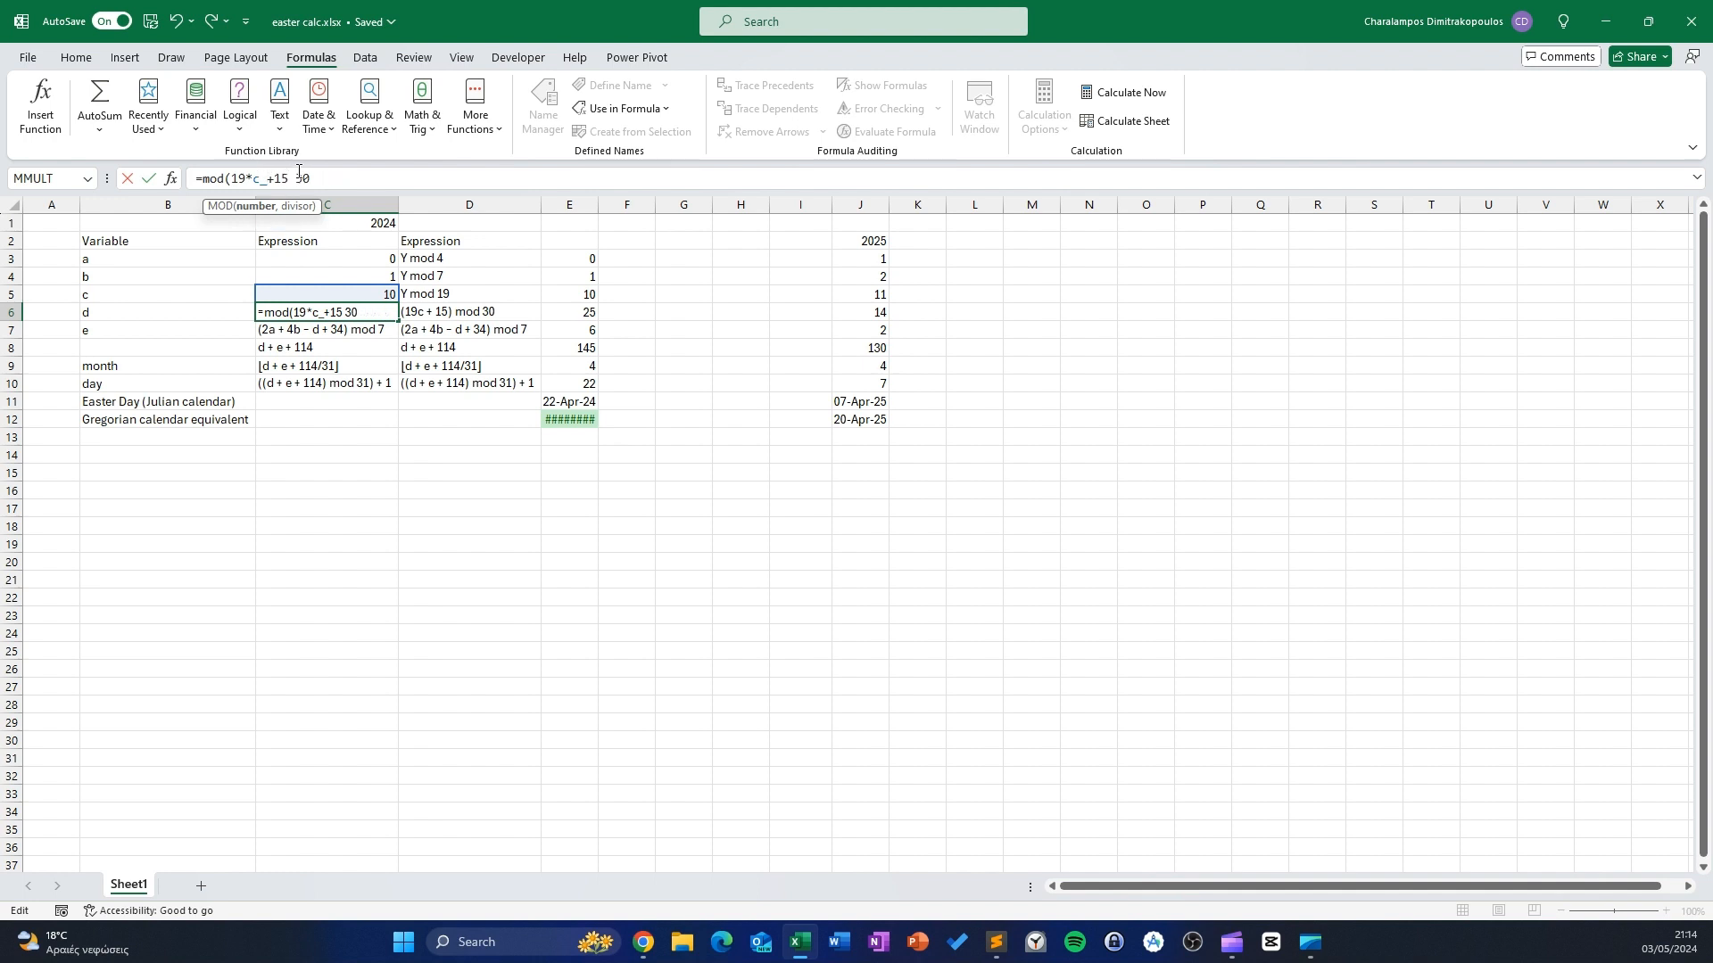
{"action": "key", "text": "BackSpace"}
{"action": "type", "text": ","}
{"action": "type", "text": ")"}
{"action": "key", "text": "Return"}
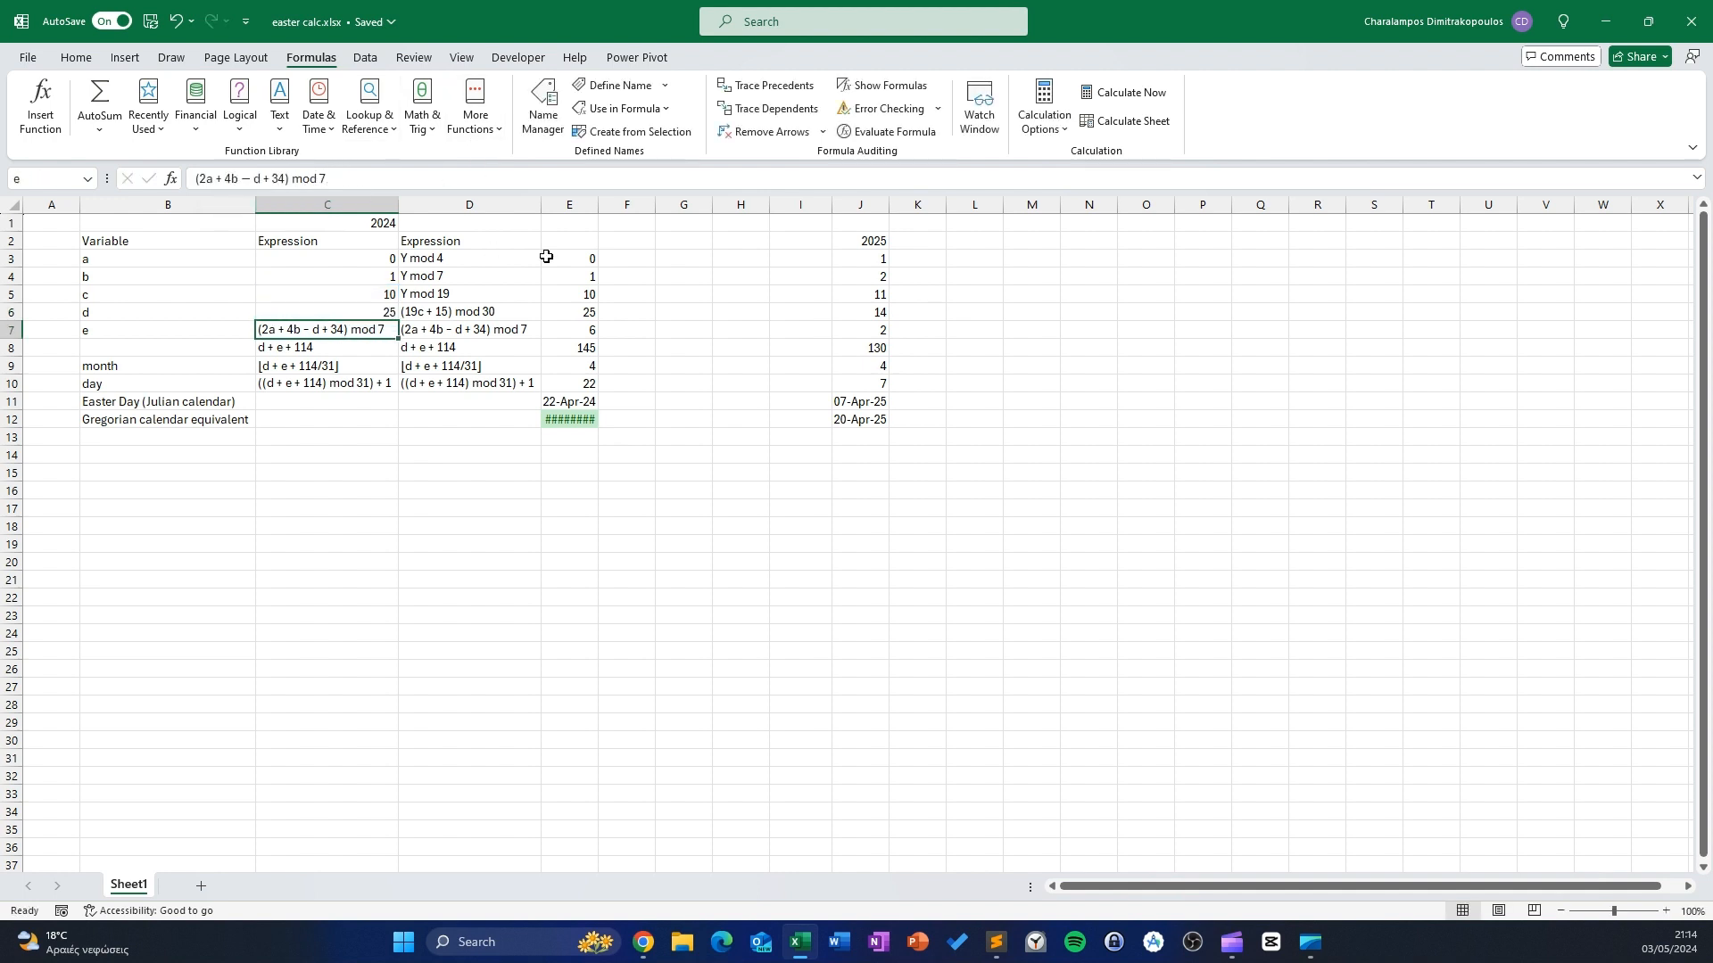
Turn the expression for variable e in C7 into a MOD formula with the explicit products 2*a+4*b
{"action": "left_click", "coordinate": [193, 176]}
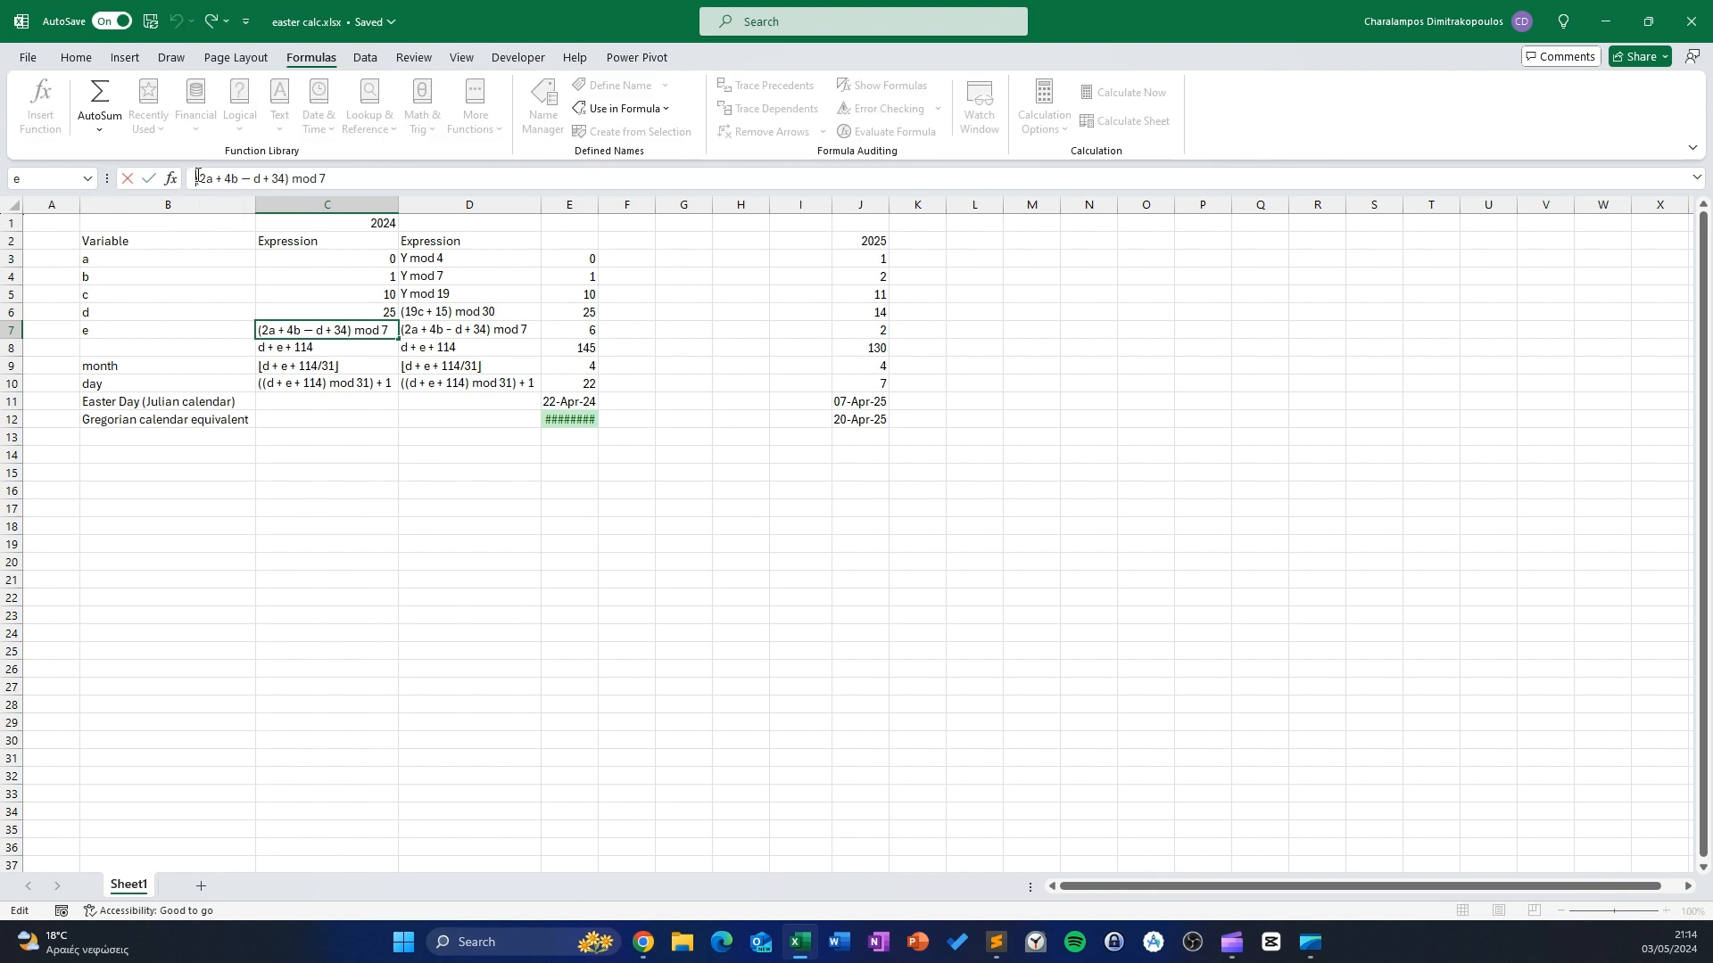
{"action": "type", "text": "=mof"}
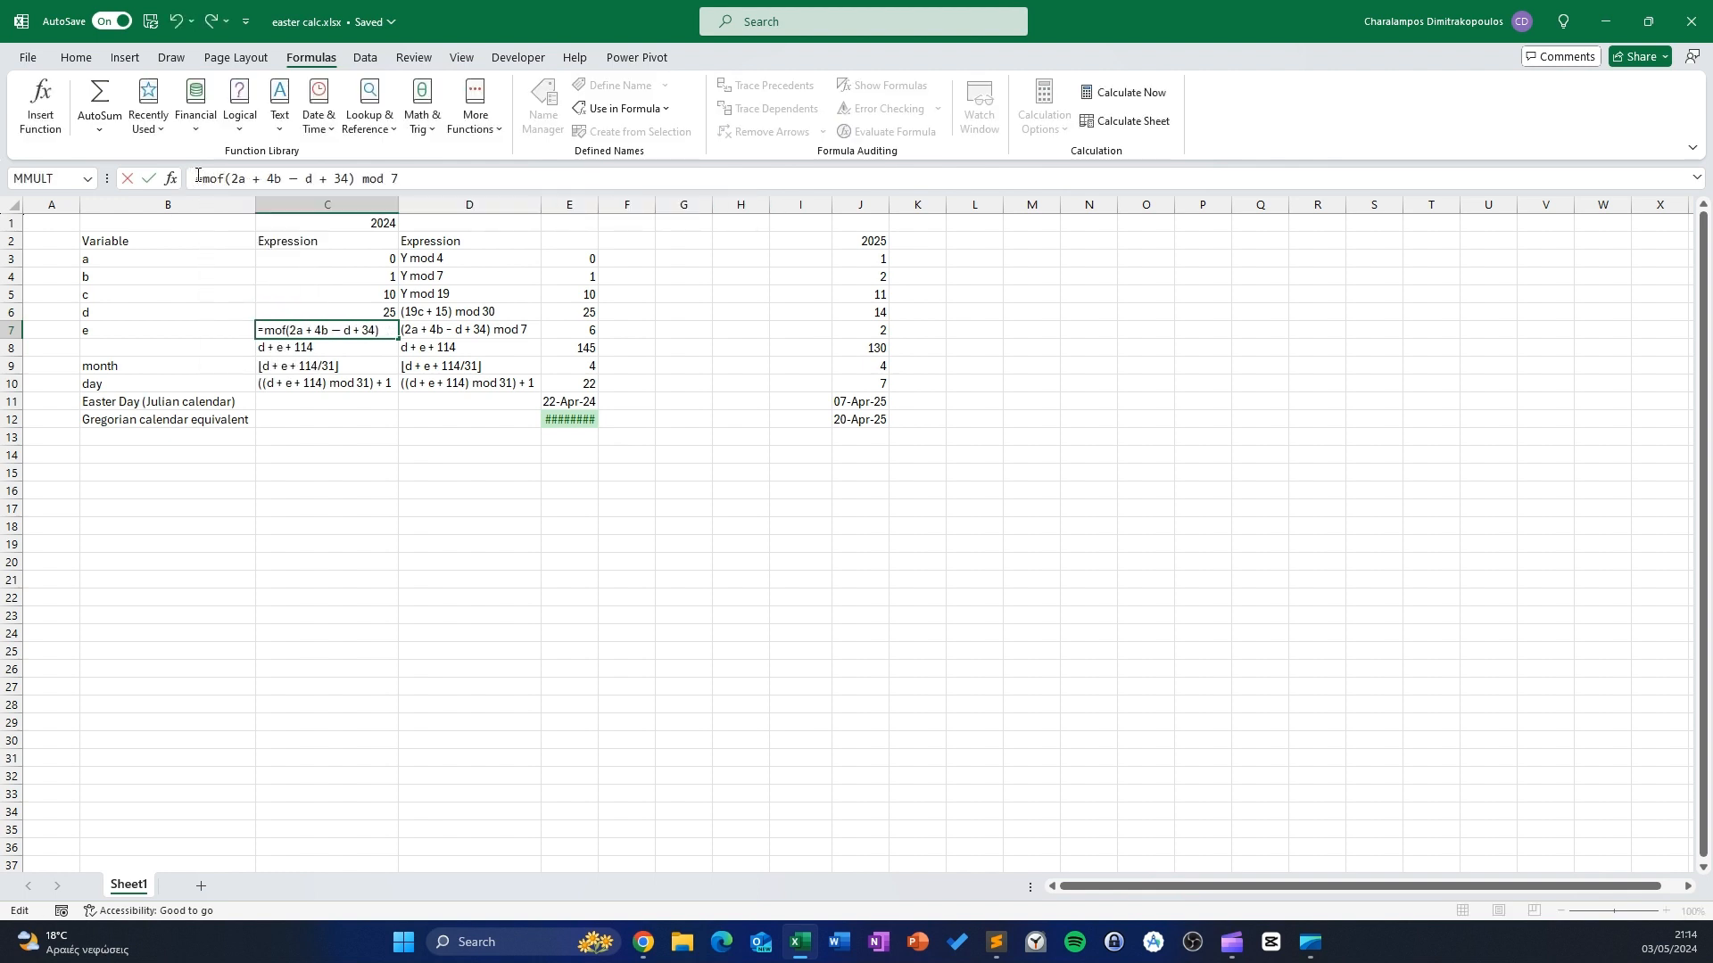
{"action": "key", "text": "BackSpace"}
{"action": "type", "text": "d"}
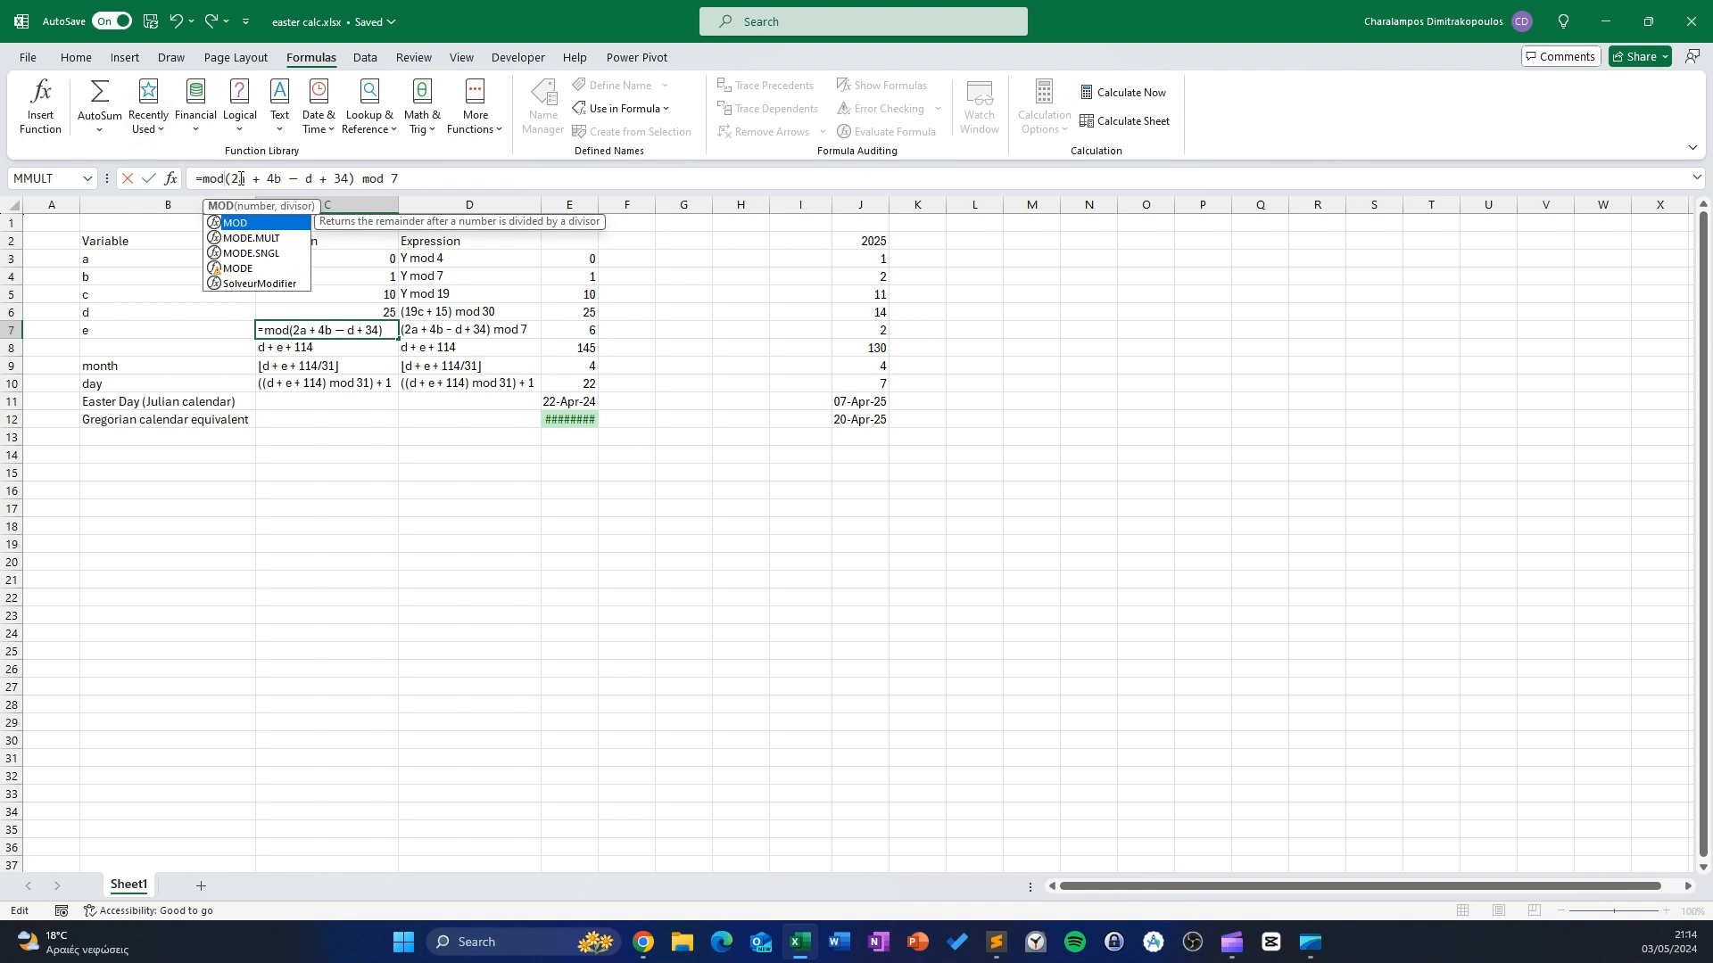
{"action": "key", "text": "Right"}
{"action": "key", "text": "Right"}
{"action": "type", "text": "*"}
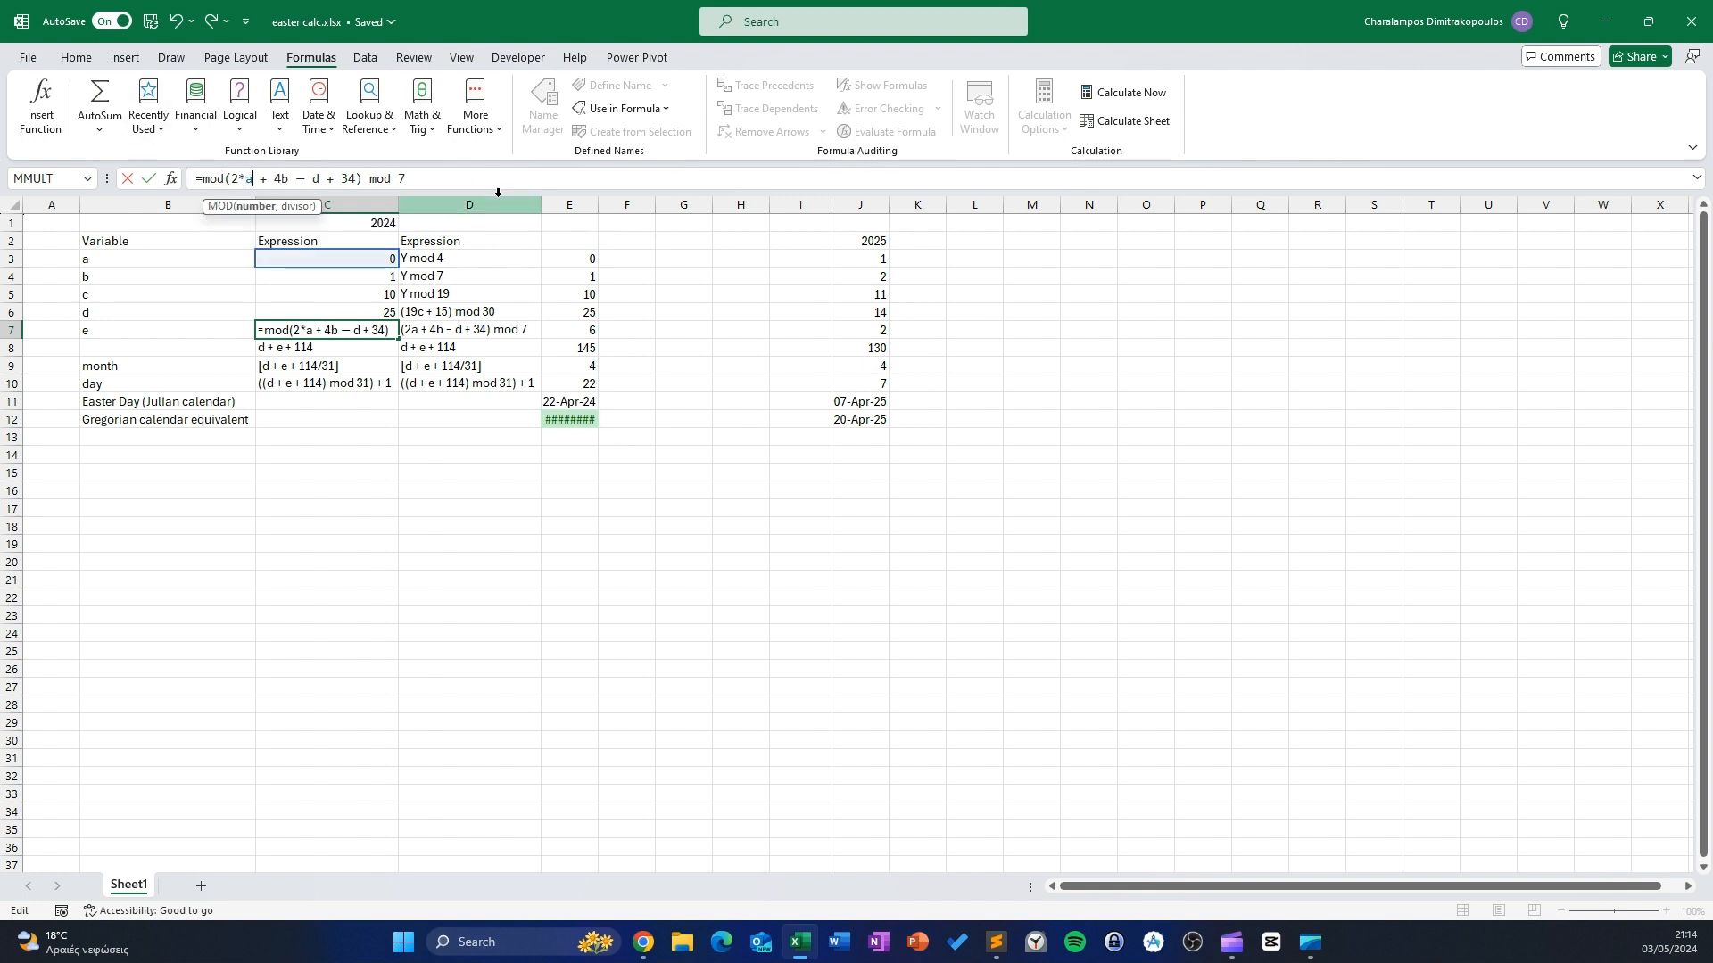
{"action": "key", "text": "Delete"}
{"action": "key", "text": "Right"}
{"action": "key", "text": "Delete"}
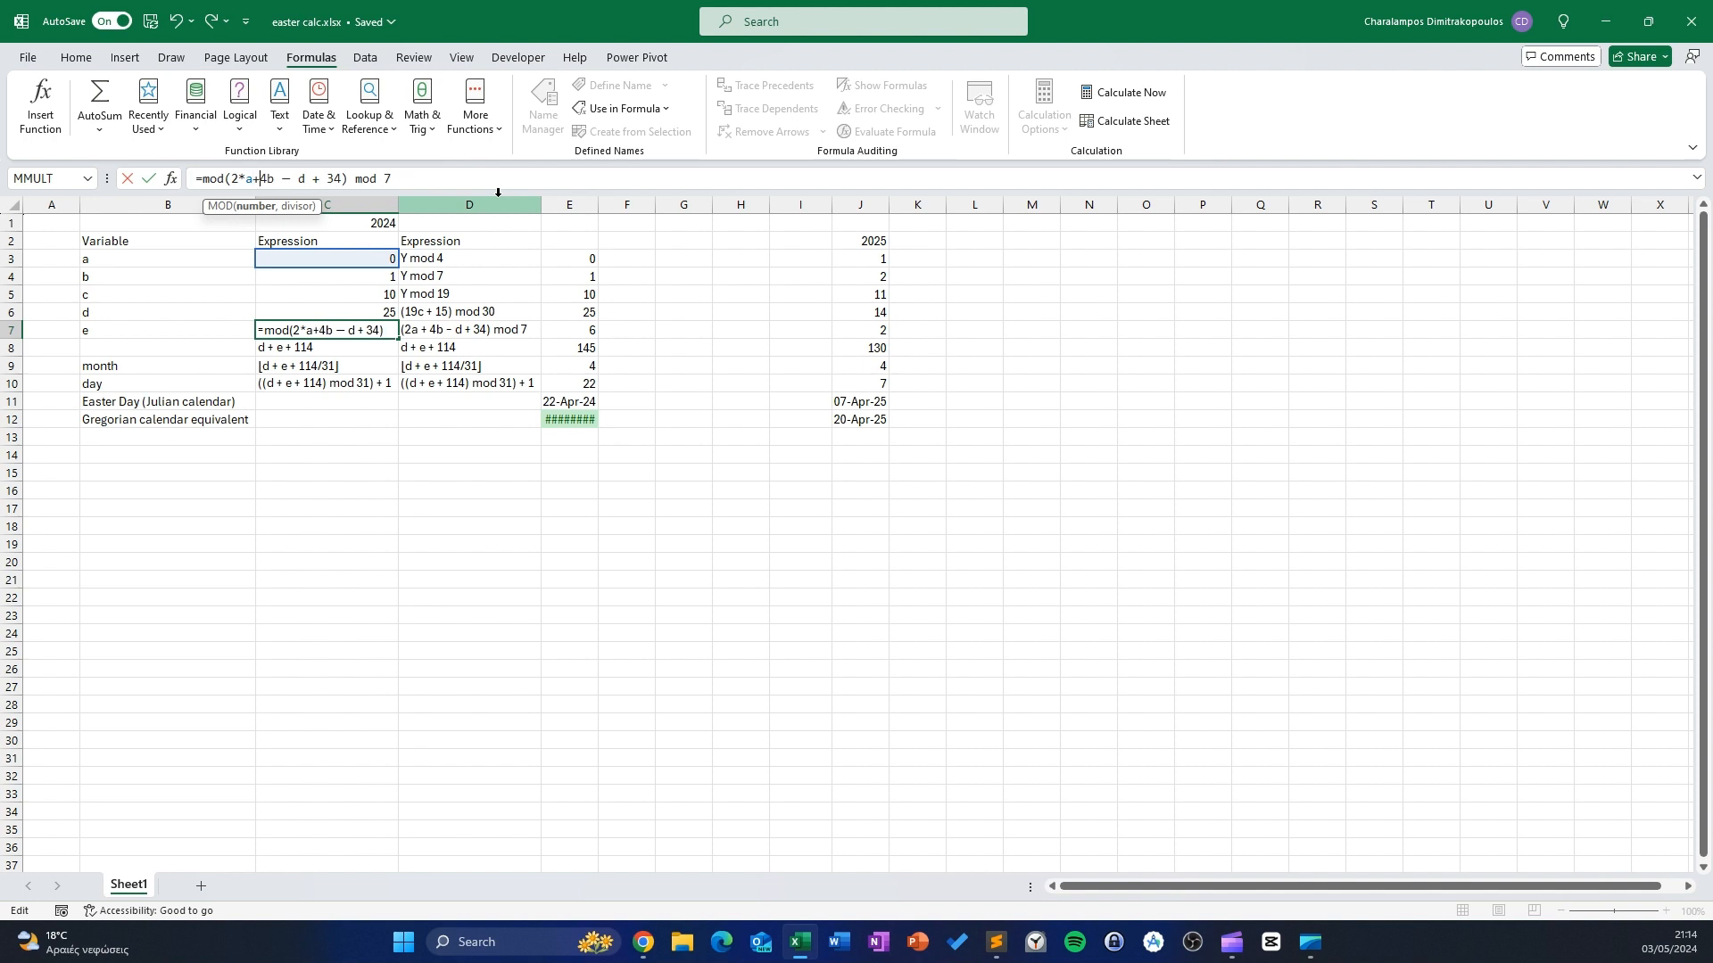
{"action": "type", "text": "*"}
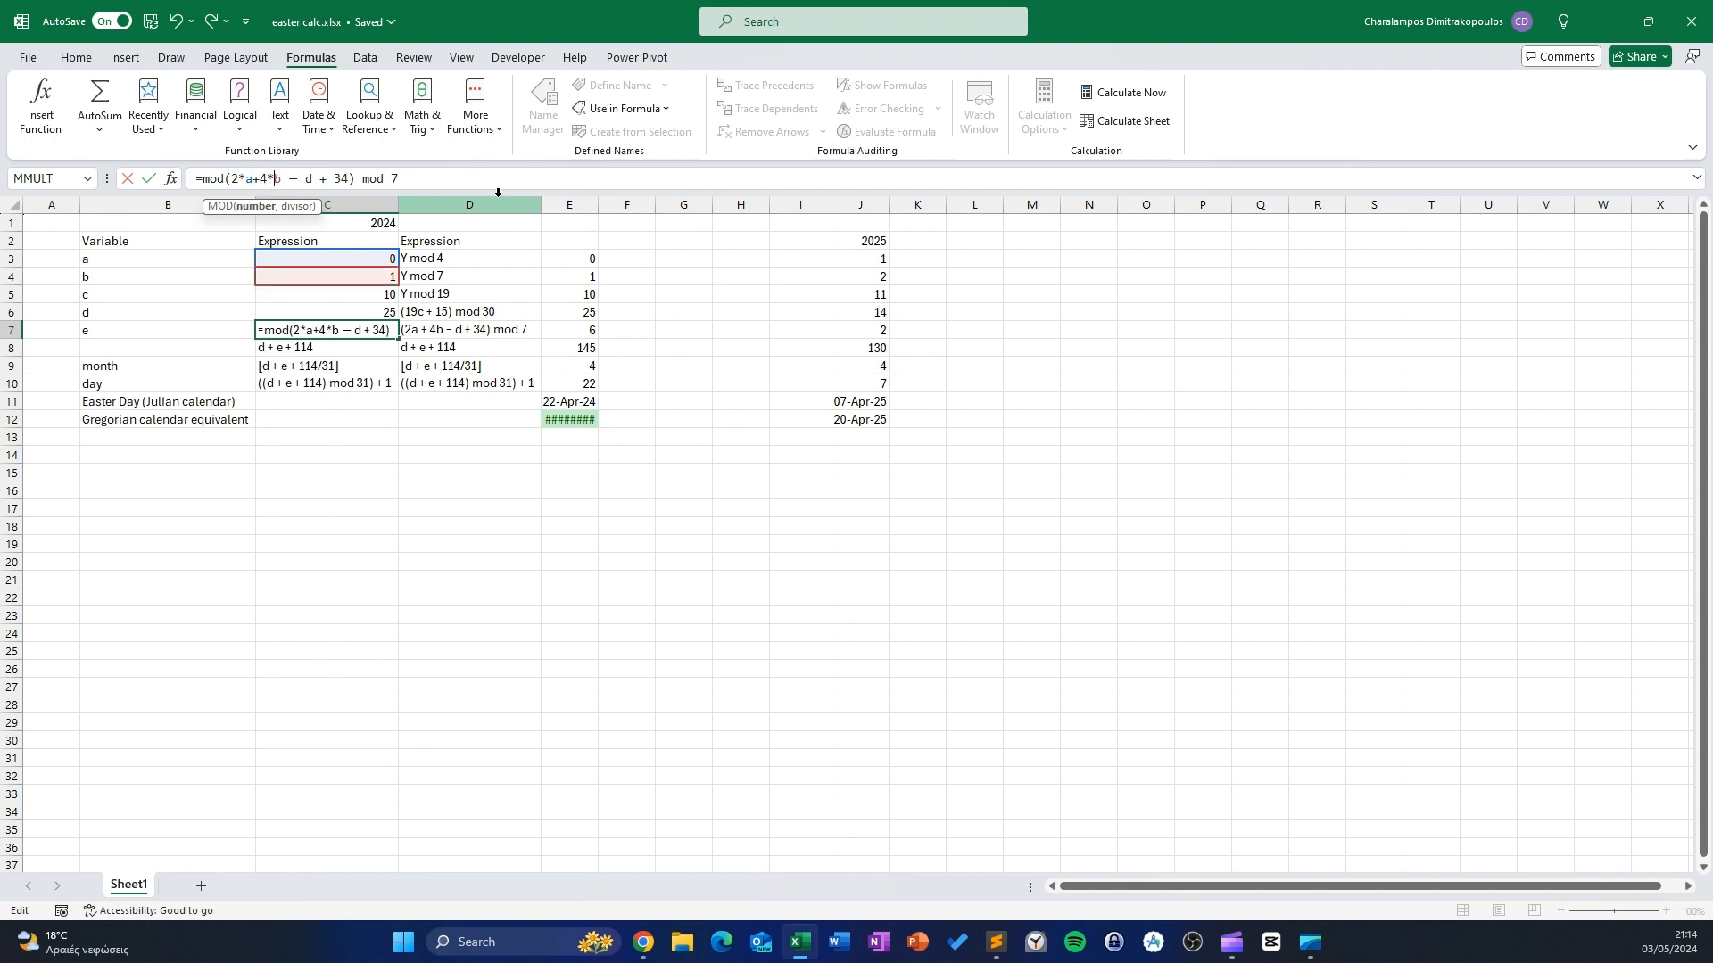
Rewrite the rest of the number in C7's formula as -d+34, using a plain minus sign and no spaces
{"action": "key", "text": "Delete"}
{"action": "key", "text": "Delete"}
{"action": "key", "text": "Delete"}
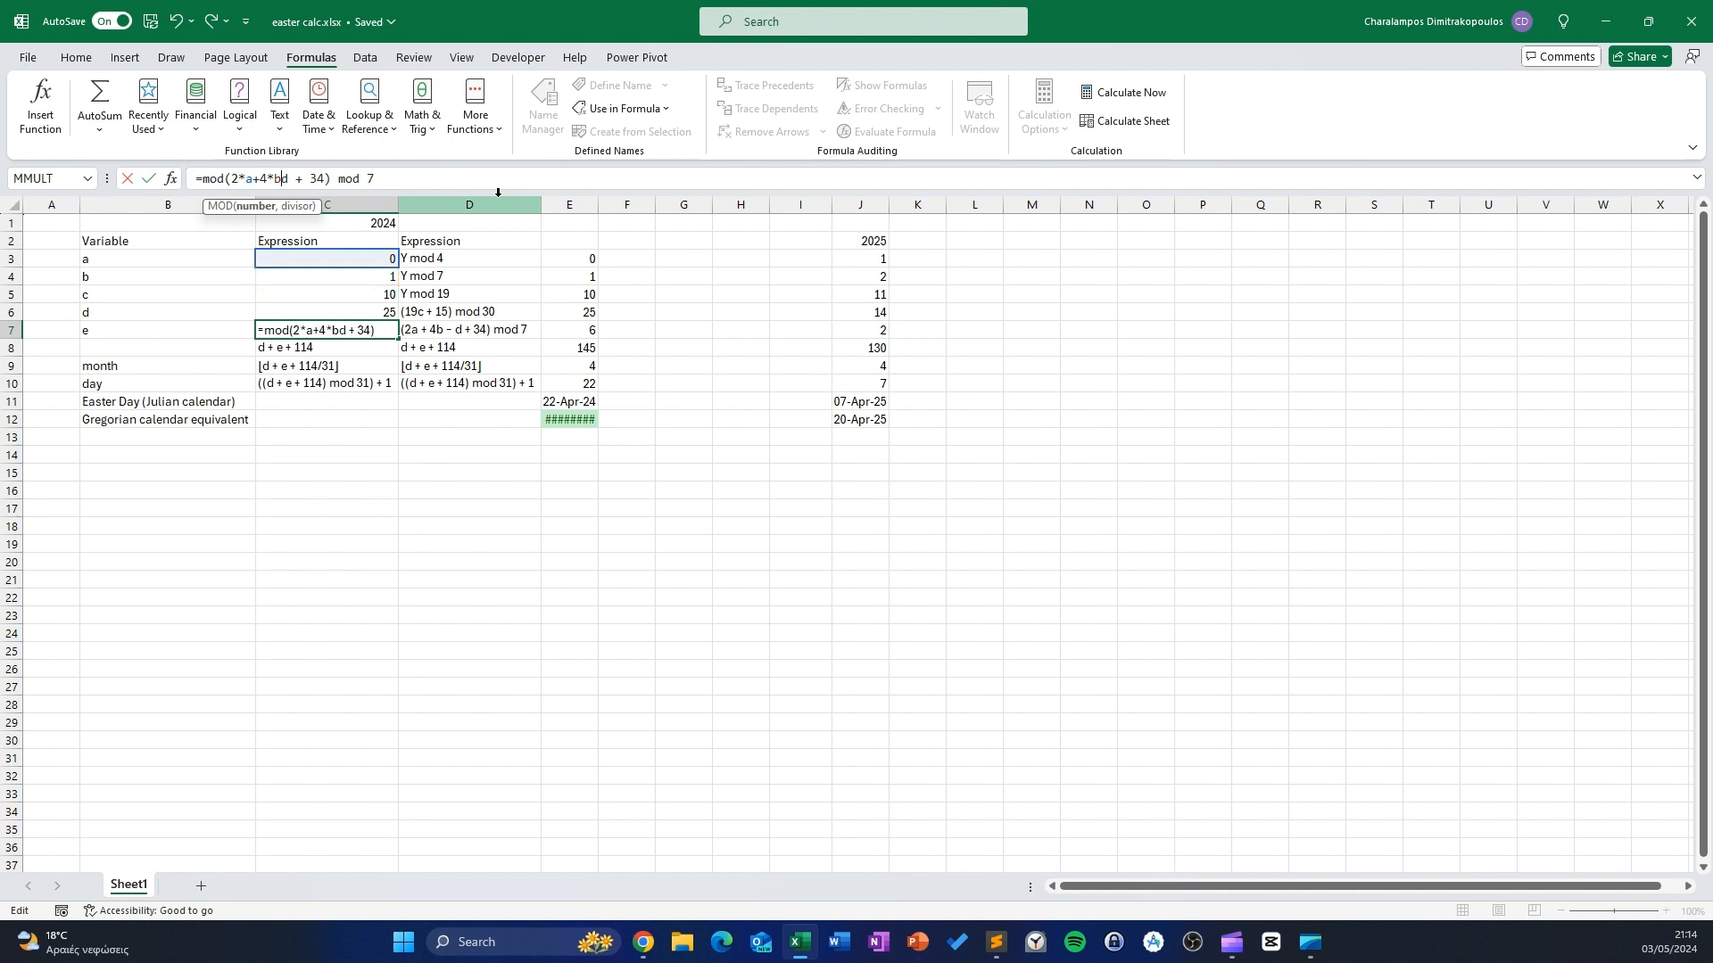
{"action": "type", "text": "-"}
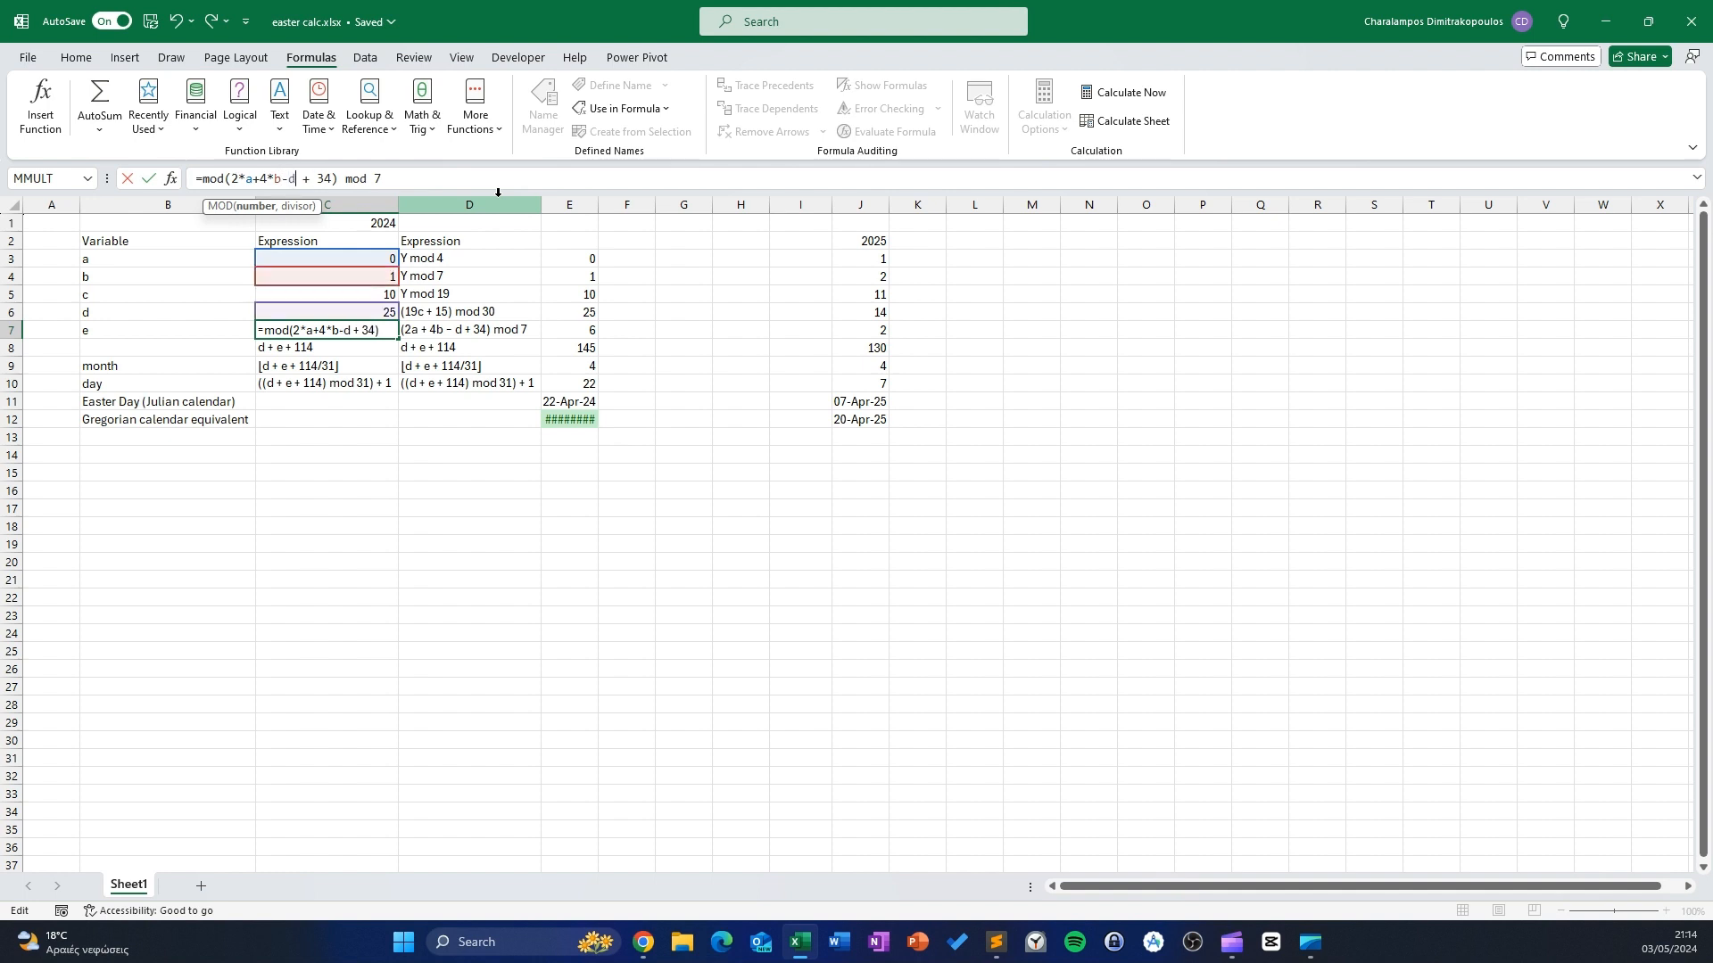
{"action": "key", "text": "BackSpace"}
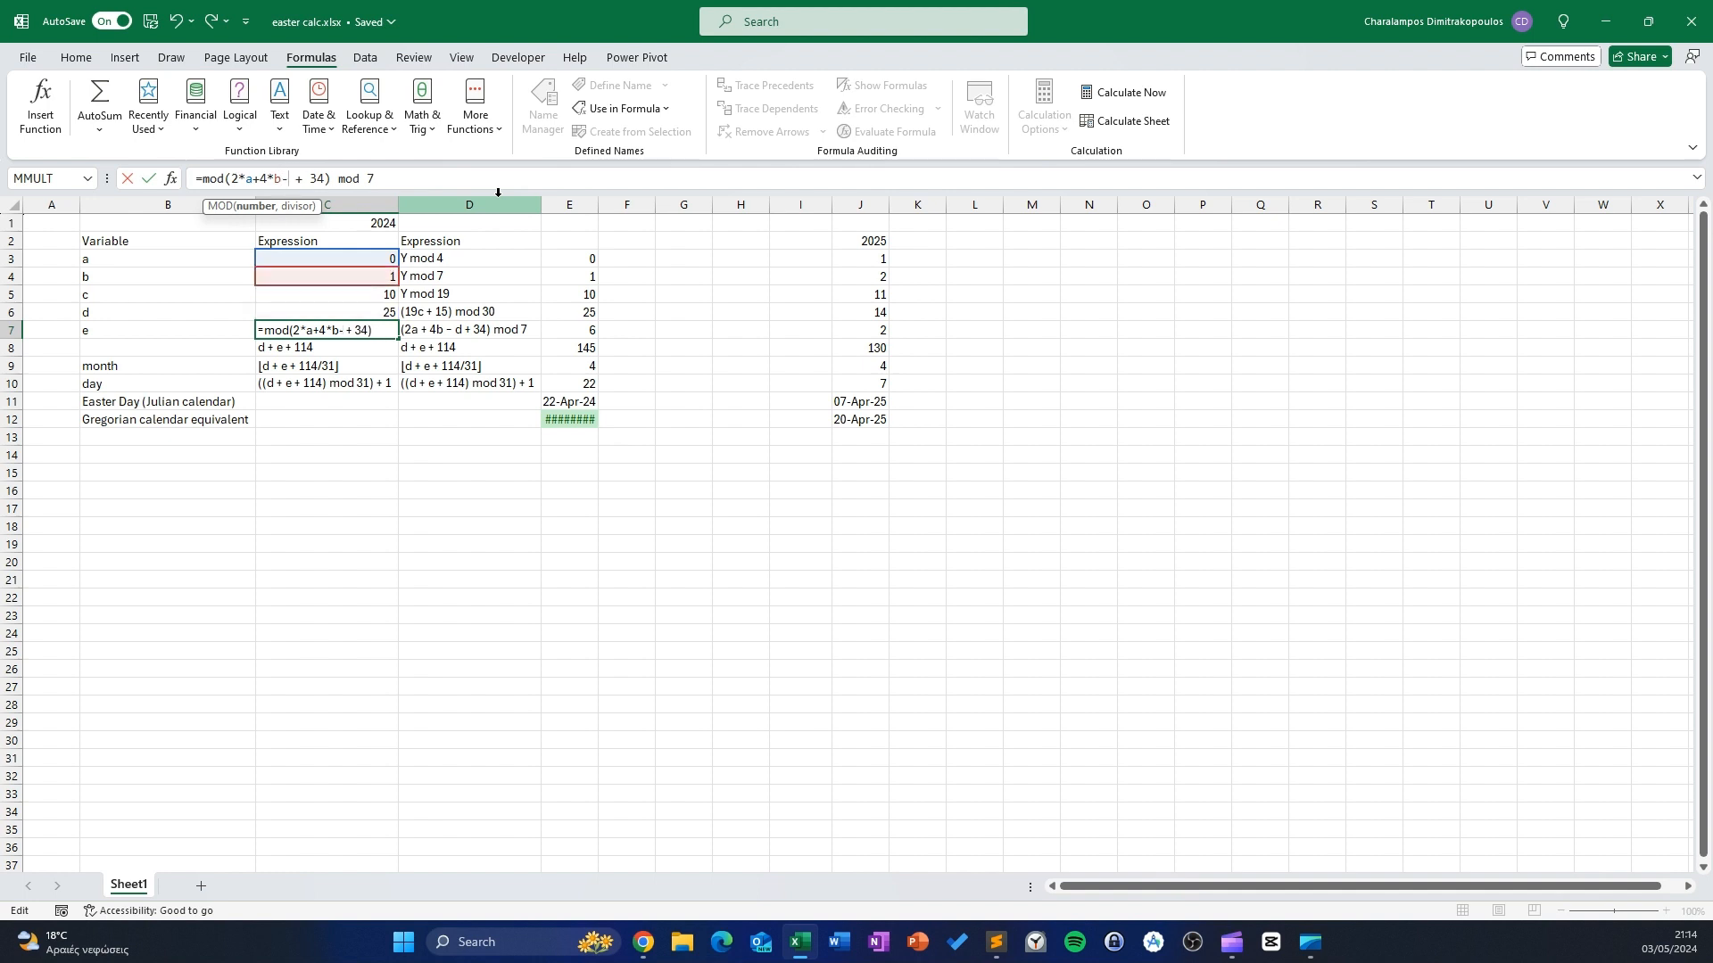
{"action": "type", "text": "d"}
{"action": "key", "text": "alt"}
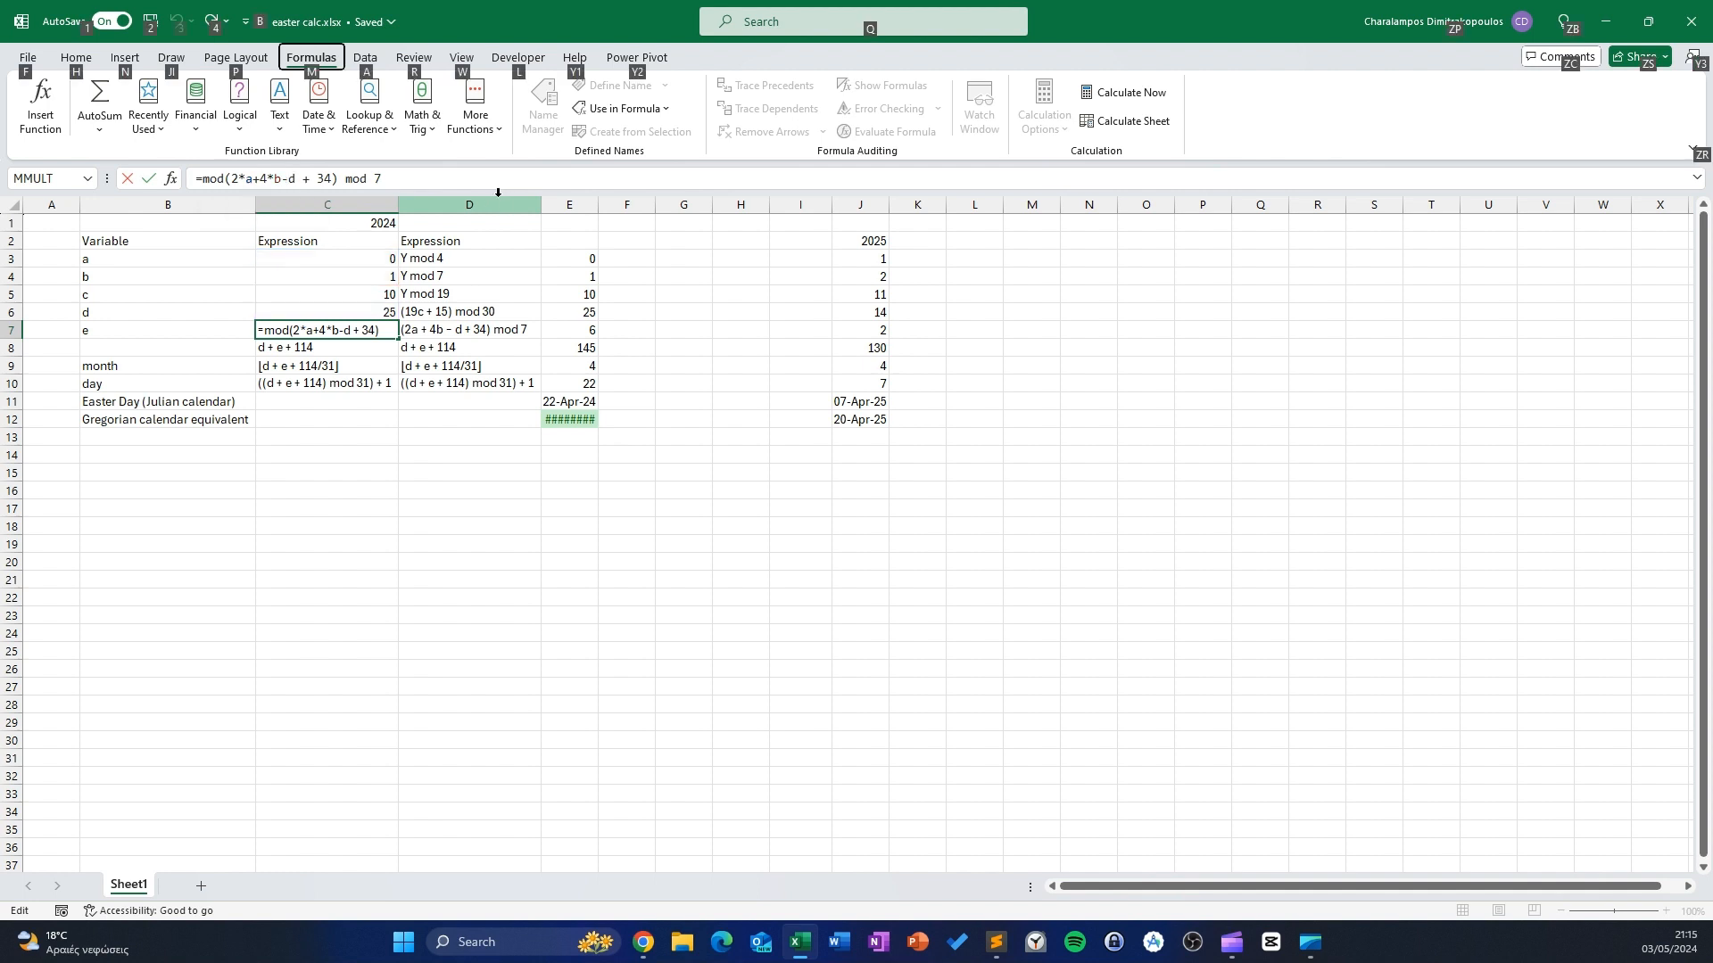
{"action": "key", "text": "alt"}
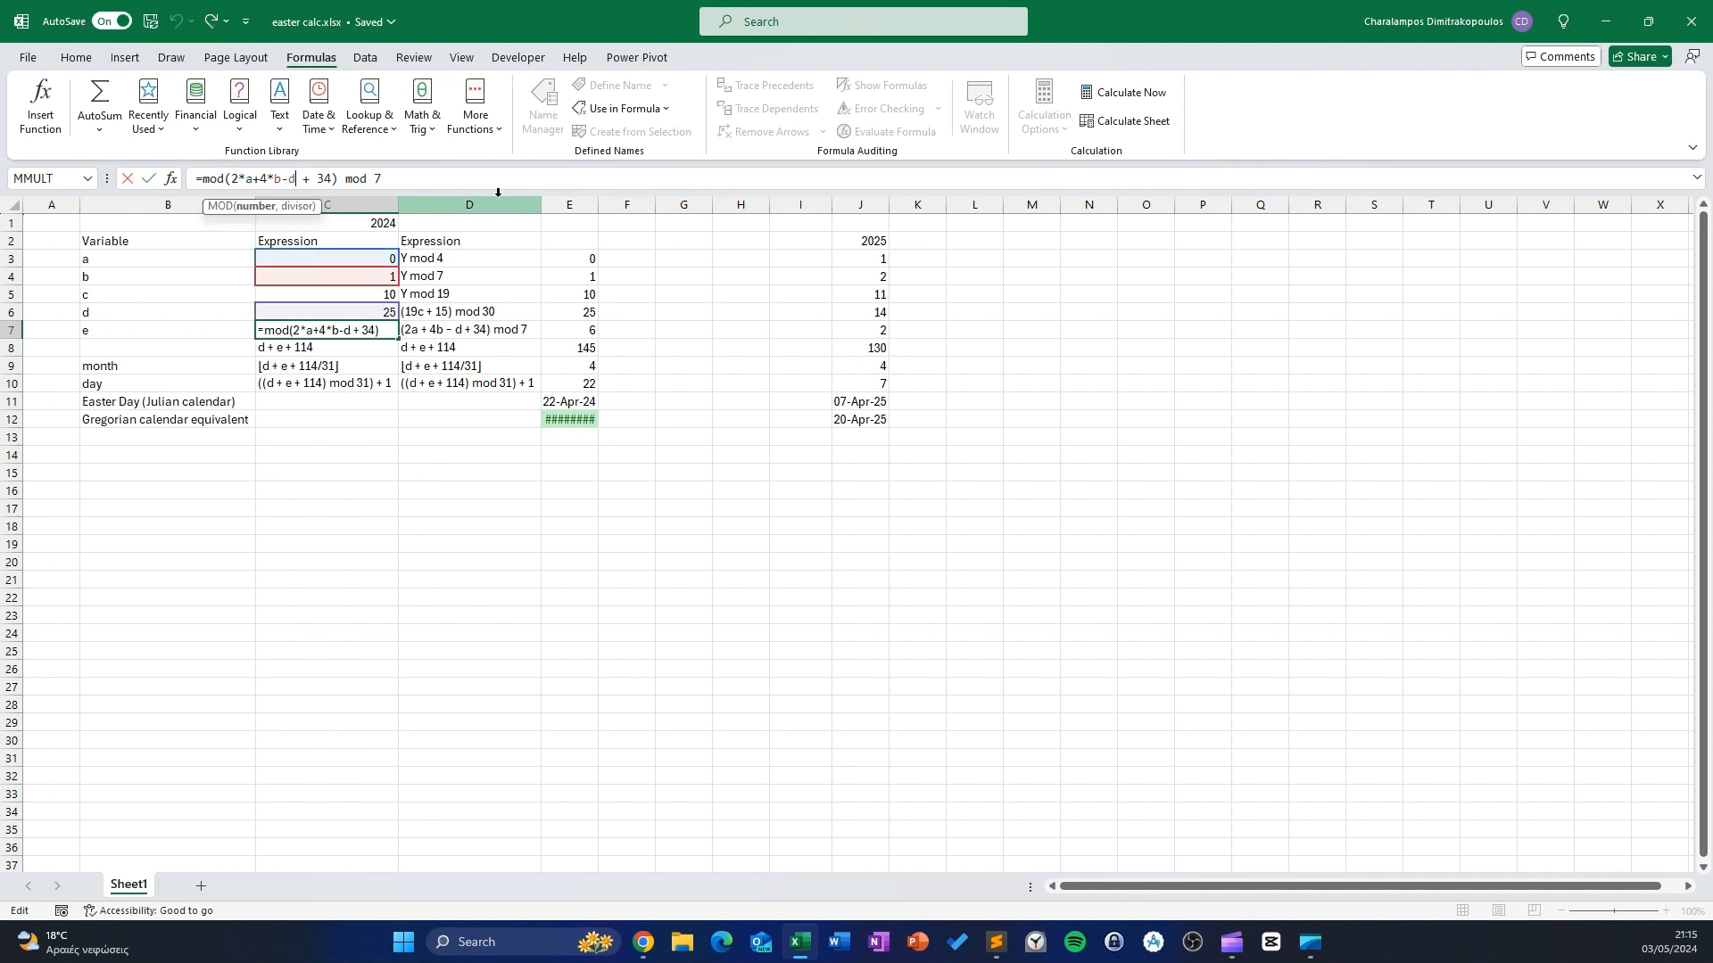
{"action": "key", "text": "BackSpace"}
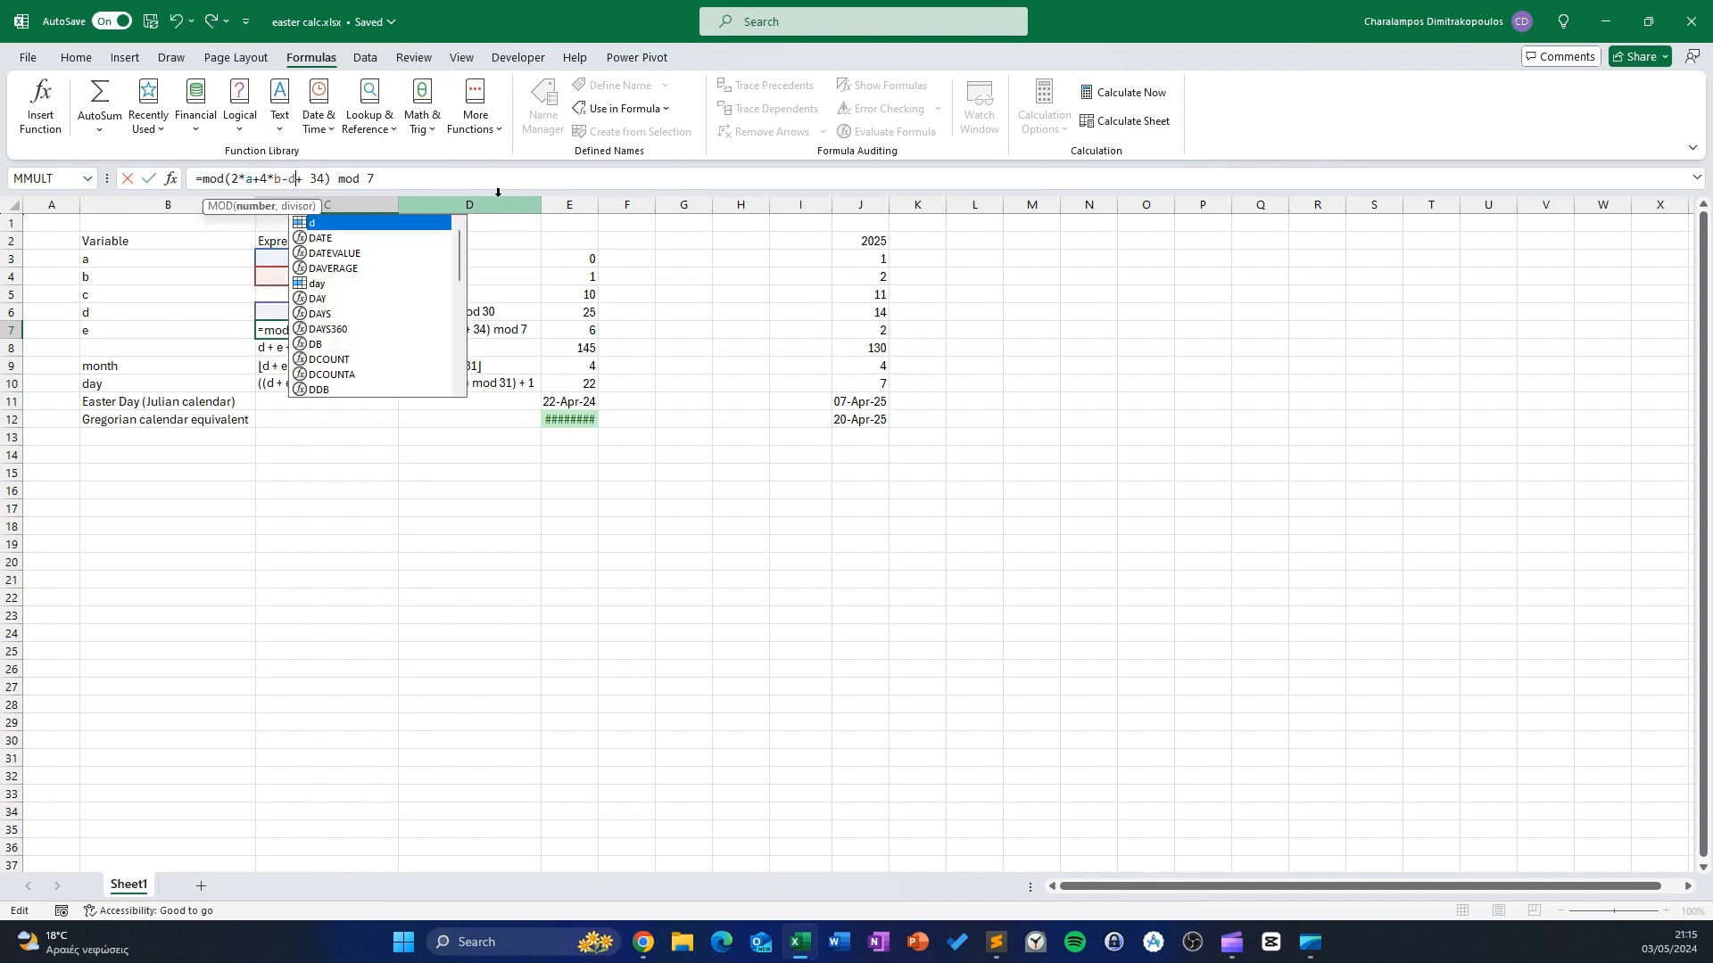
{"action": "key", "text": "Escape"}
{"action": "key", "text": "Delete"}
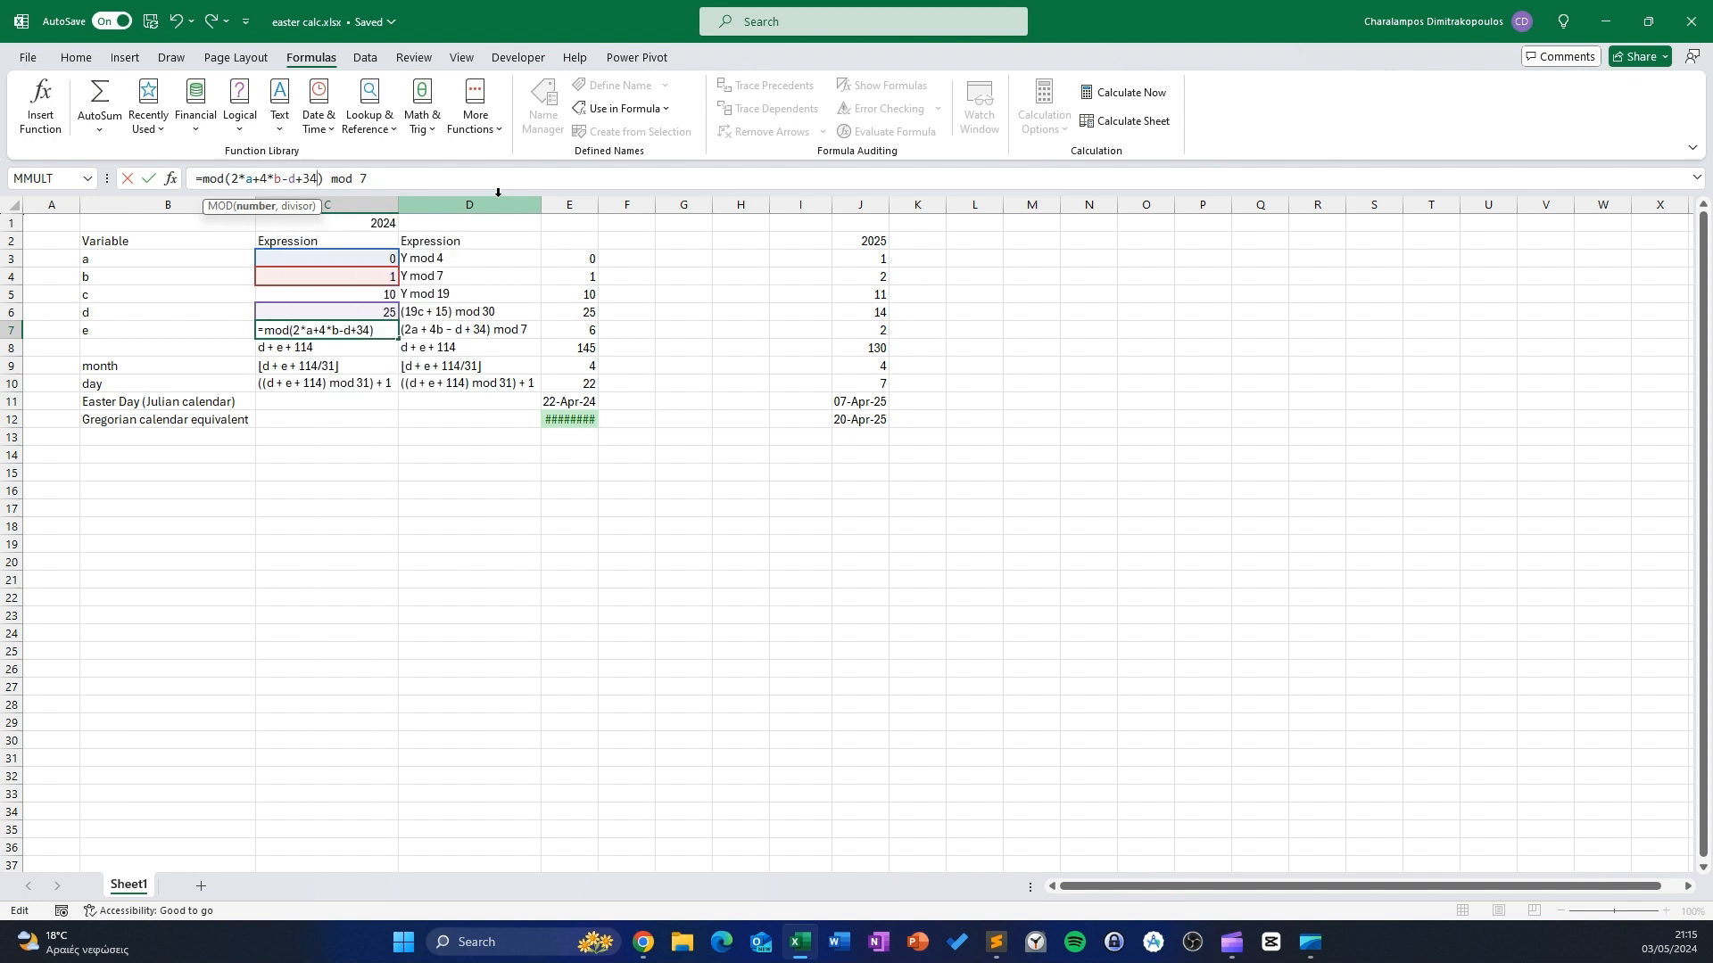
Replace the trailing mod 7 in C7 with the divisor 7, completing the formula =MOD(2*a+4*b-d+34,7)
{"action": "key", "text": "Delete"}
{"action": "key", "text": "Delete"}
{"action": "key", "text": "Delete"}
{"action": "key", "text": "Delete"}
{"action": "key", "text": "Delete"}
{"action": "key", "text": "Delete"}
{"action": "type", "text": ",7)"}
{"action": "key", "text": "Return"}
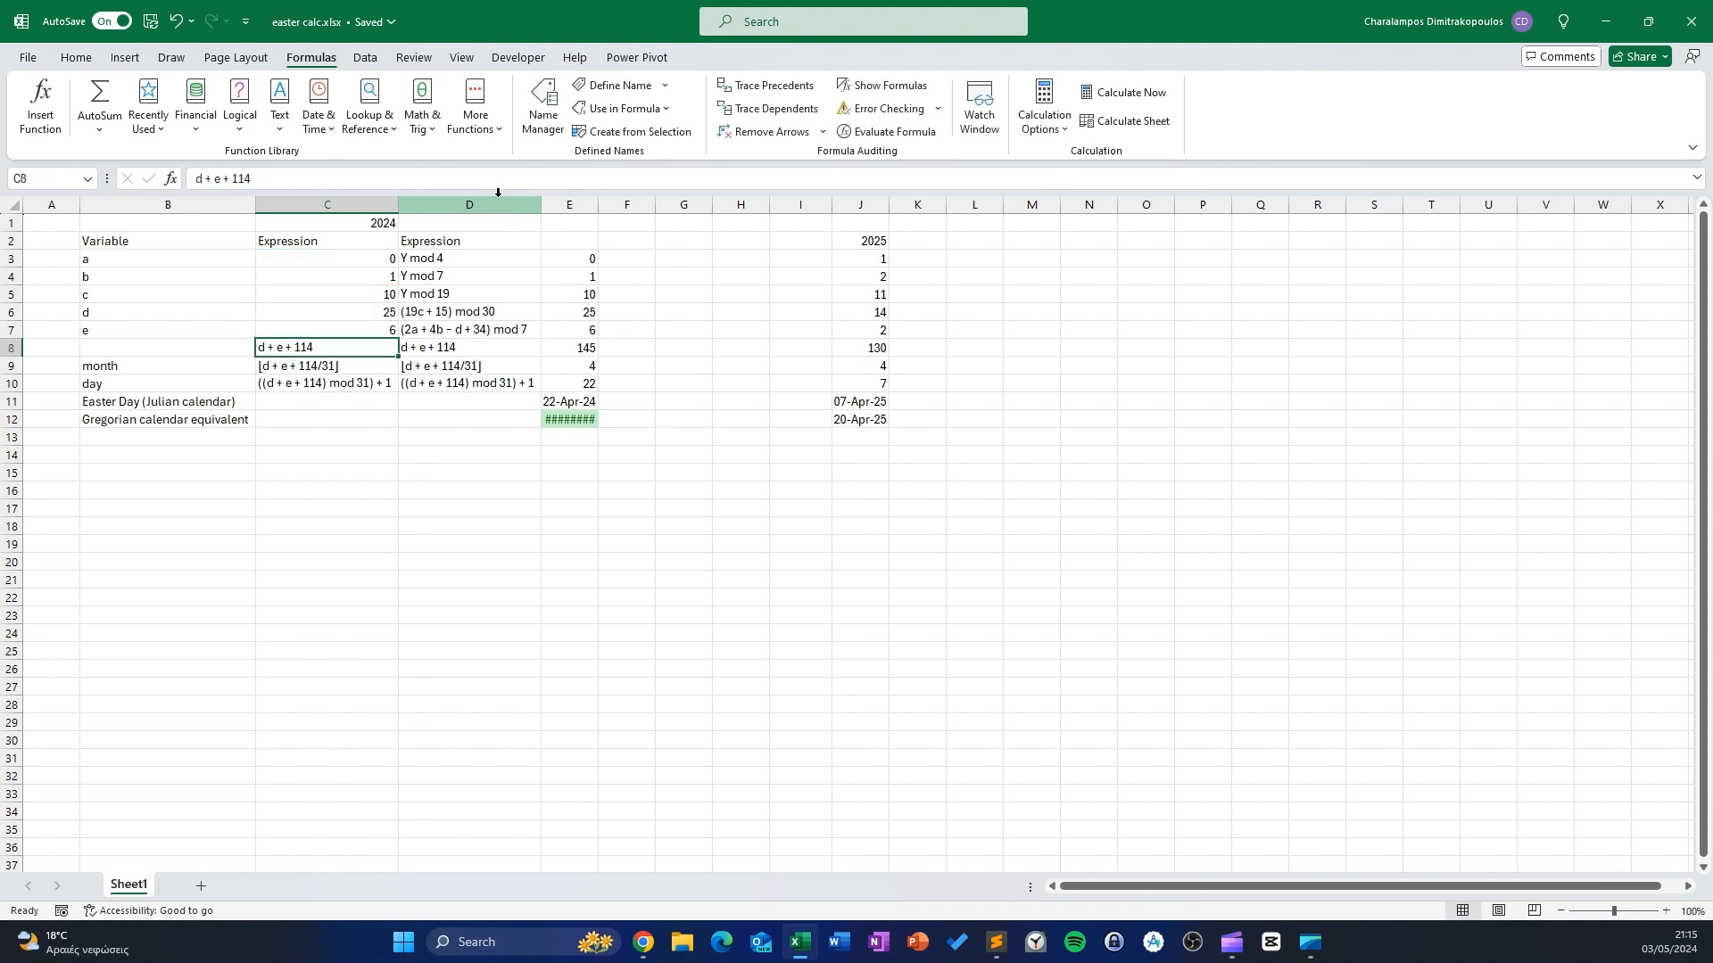
Turn the expression d + e + 114 in C8 into the formula =d+e+114 without spaces
{"action": "key", "text": "F2"}
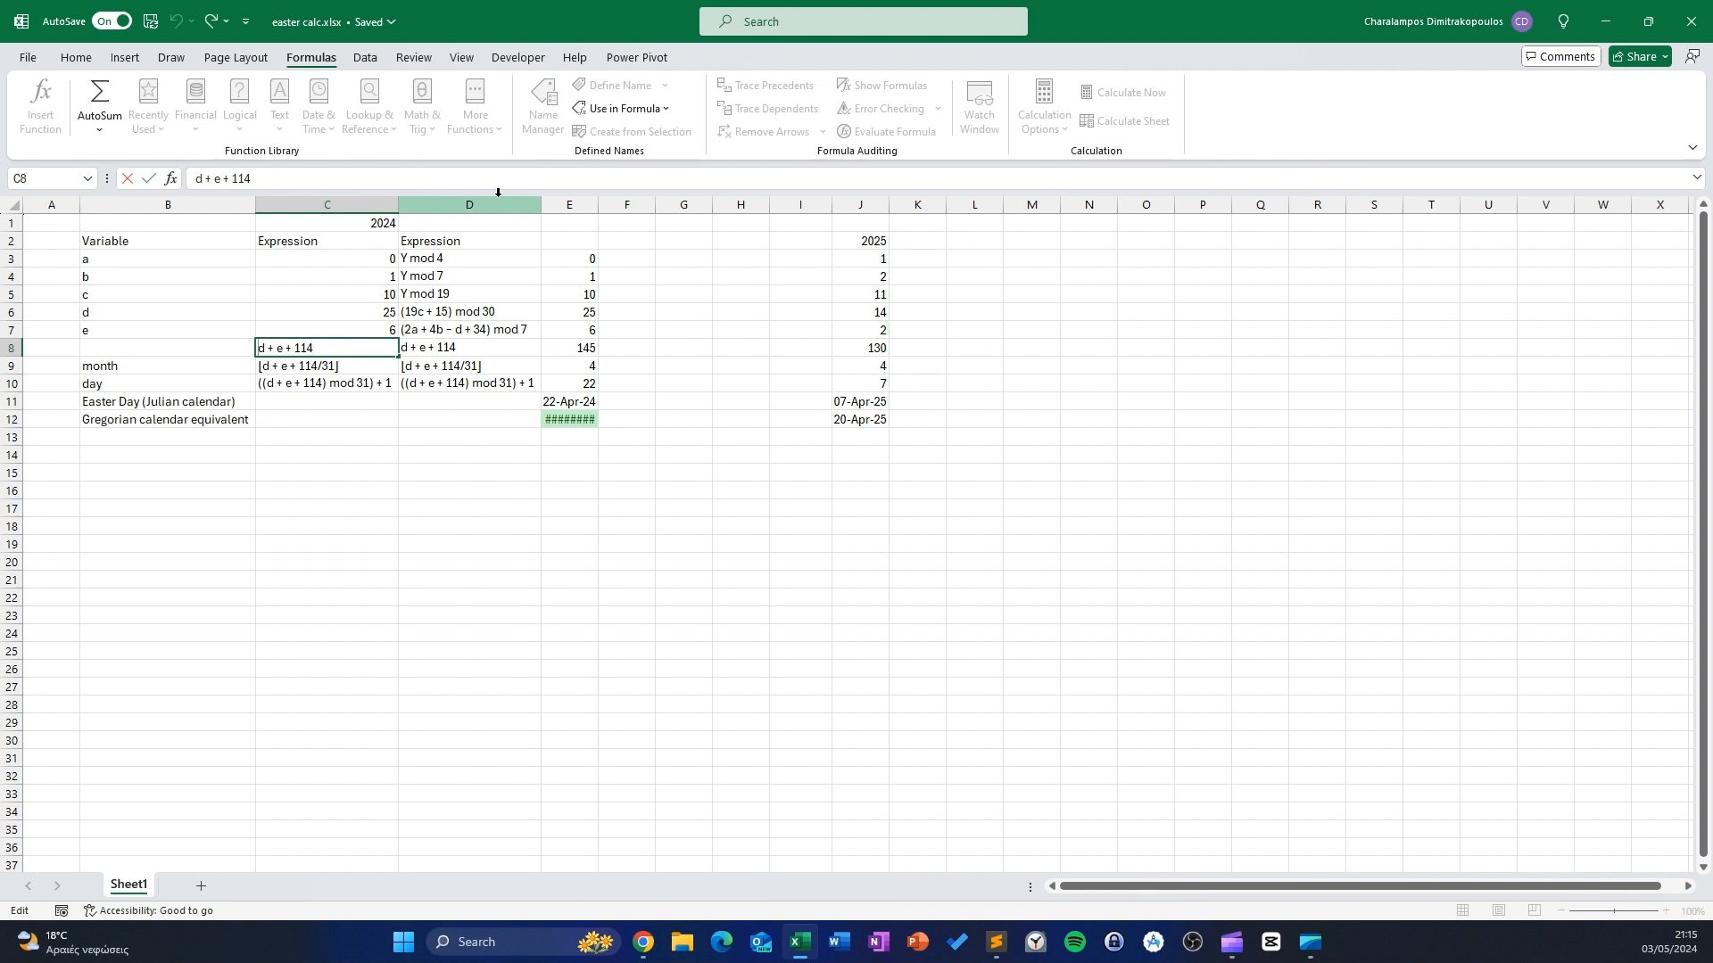
{"action": "type", "text": "+"}
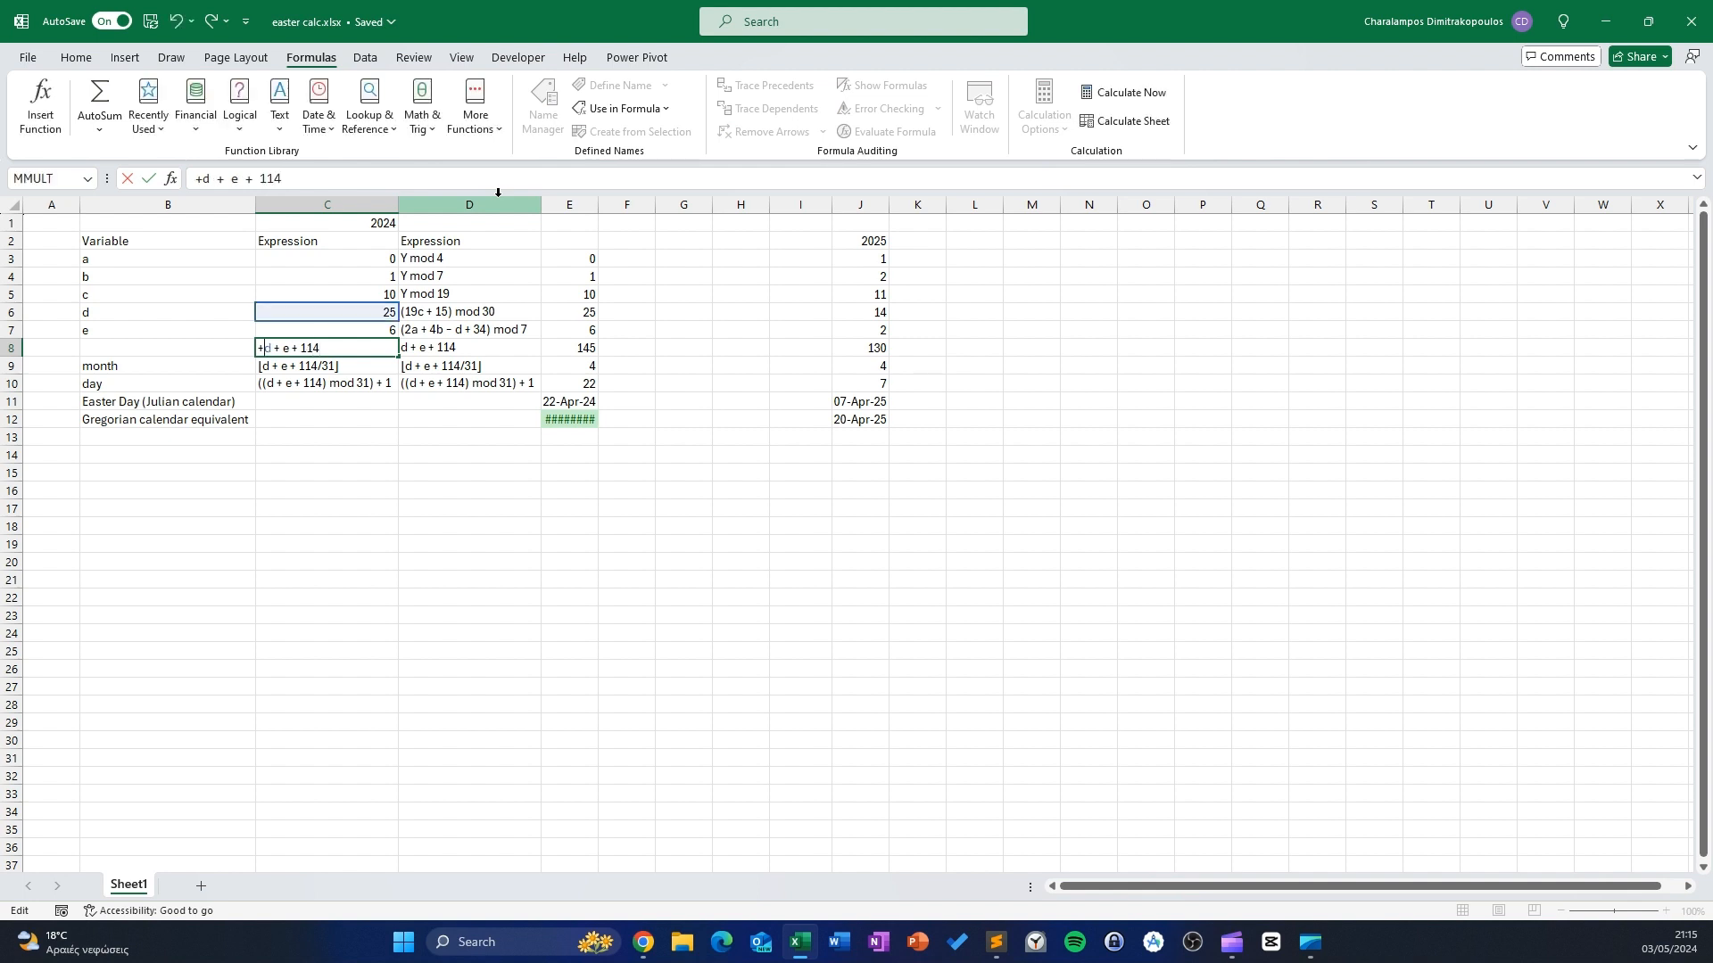
{"action": "key", "text": "BackSpace"}
{"action": "key", "text": "shift+F10"}
{"action": "key", "text": "Escape"}
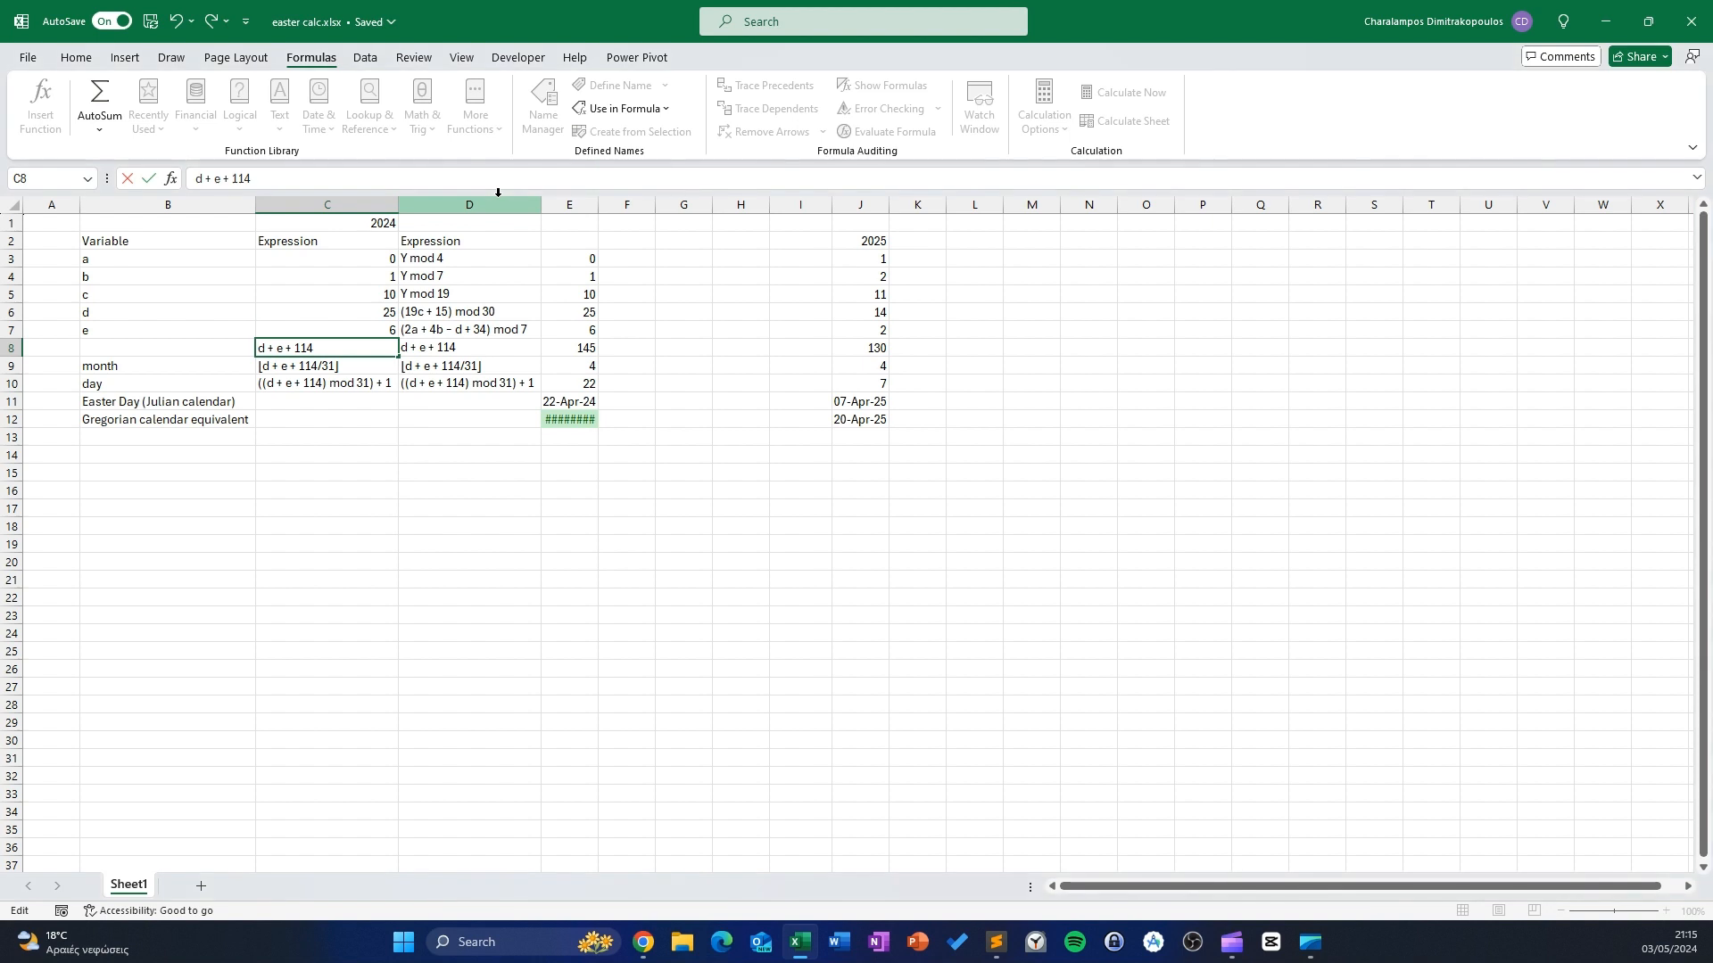
{"action": "type", "text": "="}
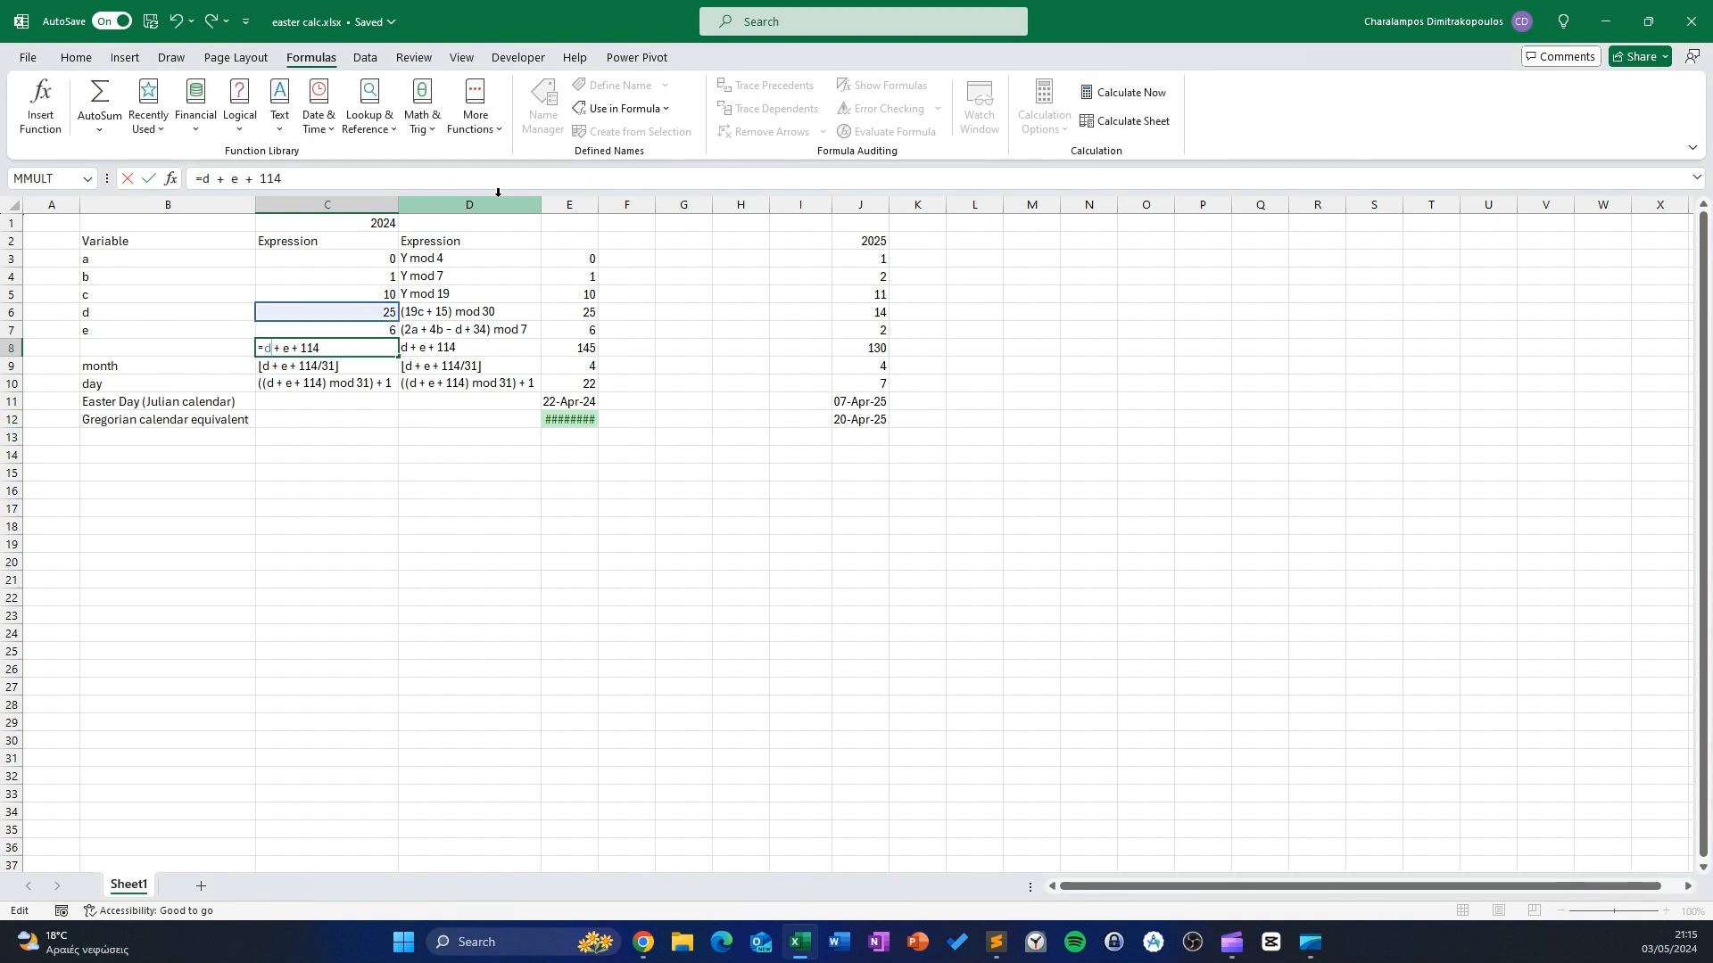
{"action": "key", "text": "Delete"}
{"action": "key", "text": "Delete"}
{"action": "key", "text": "Delete"}
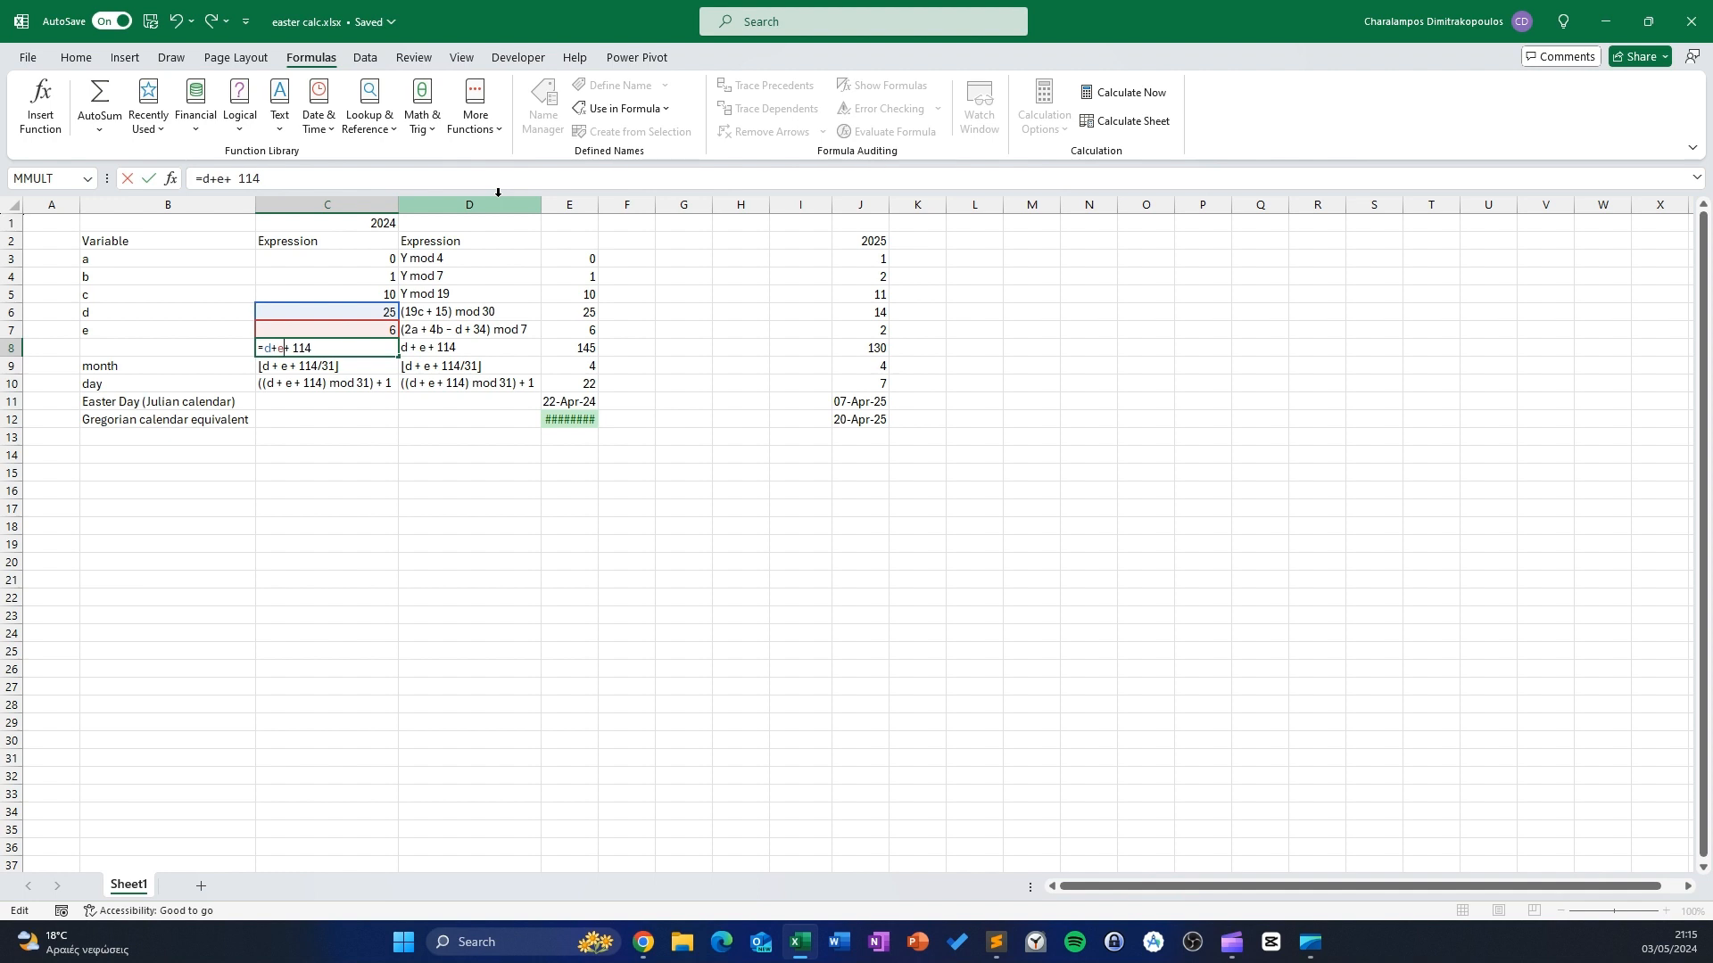
{"action": "key", "text": "Delete"}
{"action": "key", "text": "Return"}
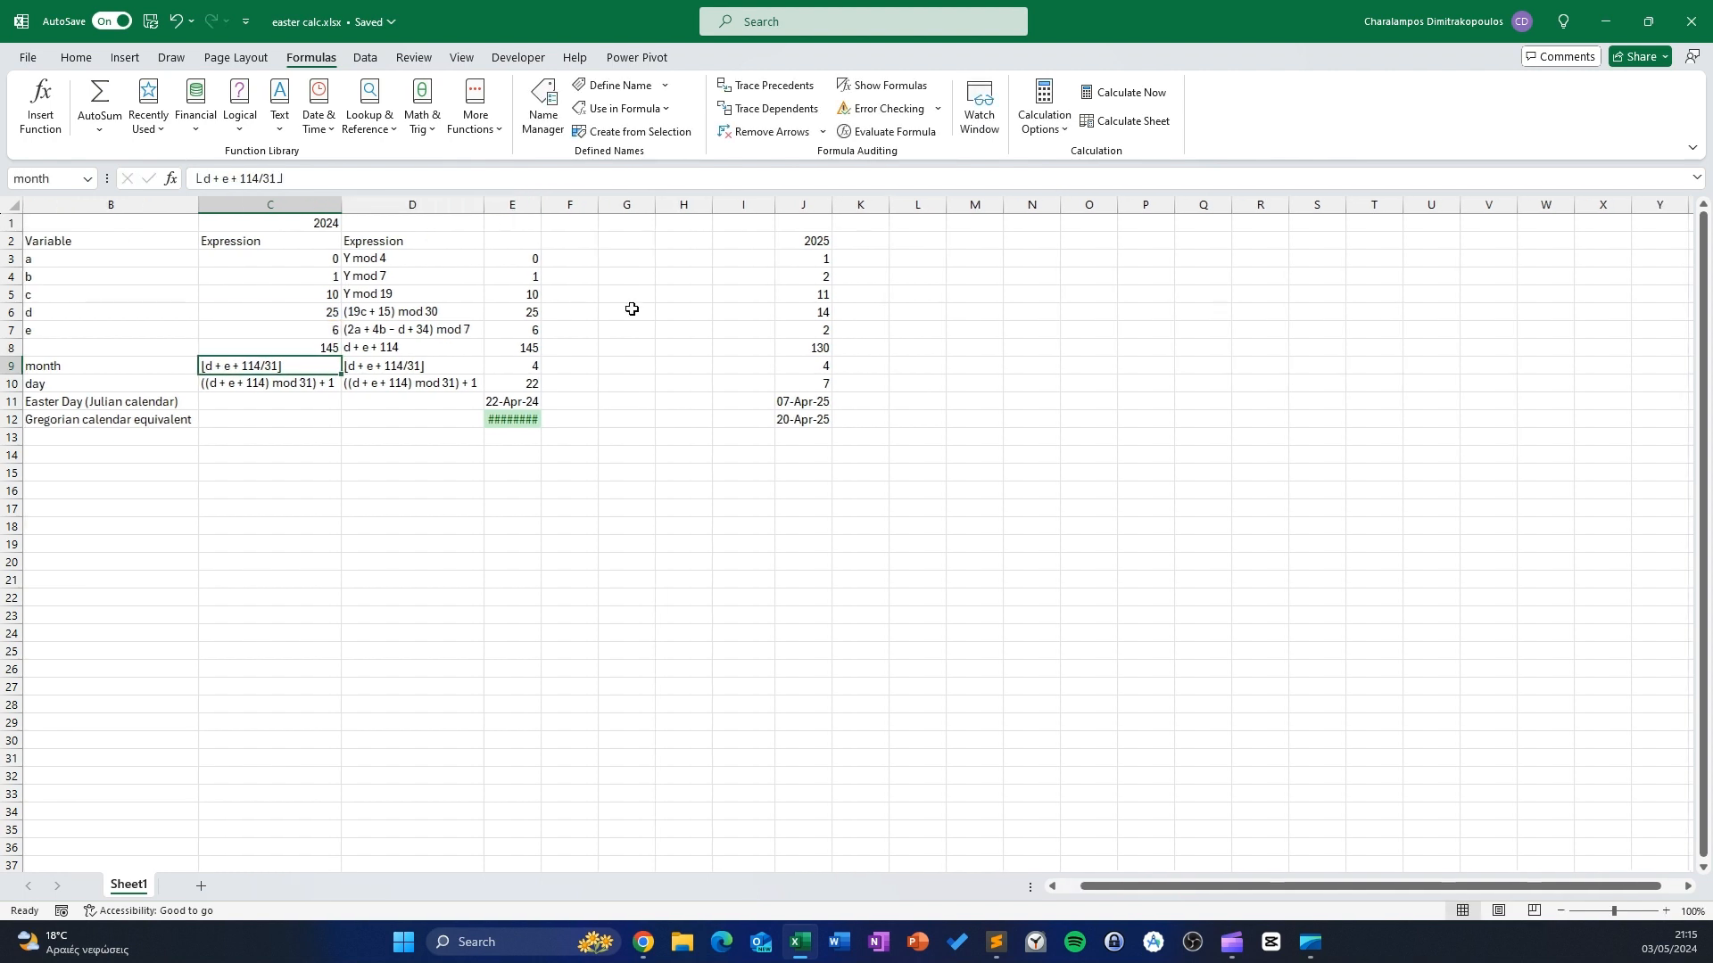
{"action": "left_click", "coordinate": [379, 346]}
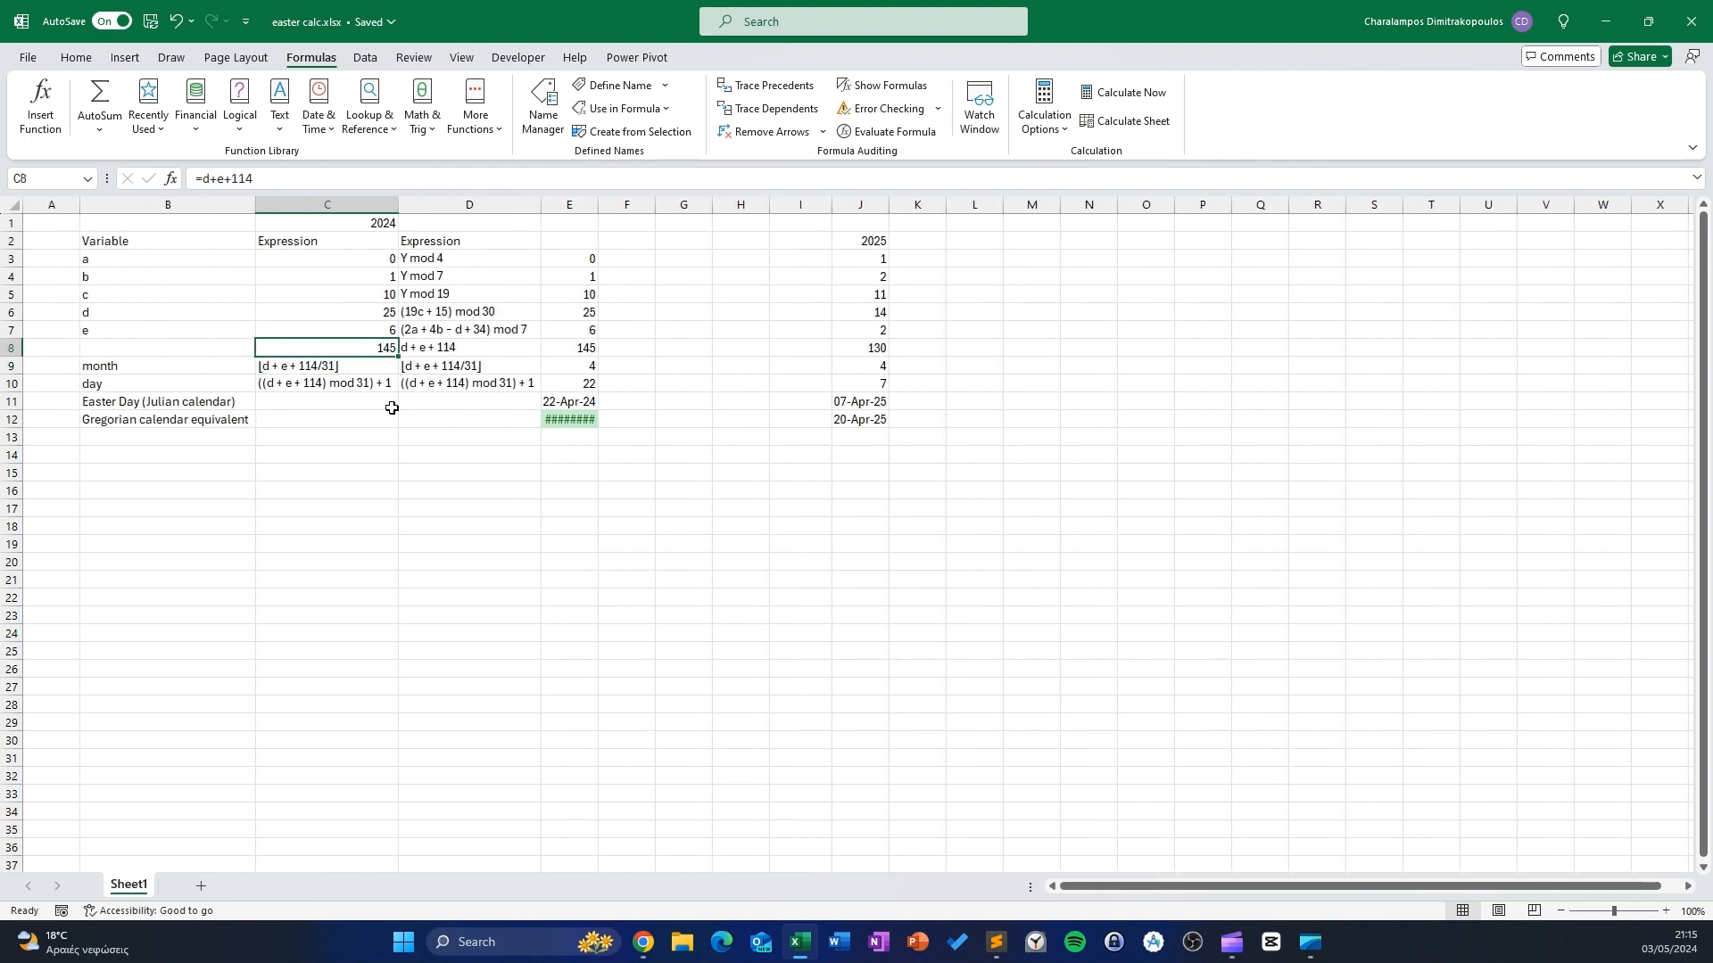
{"action": "left_click", "coordinate": [375, 362]}
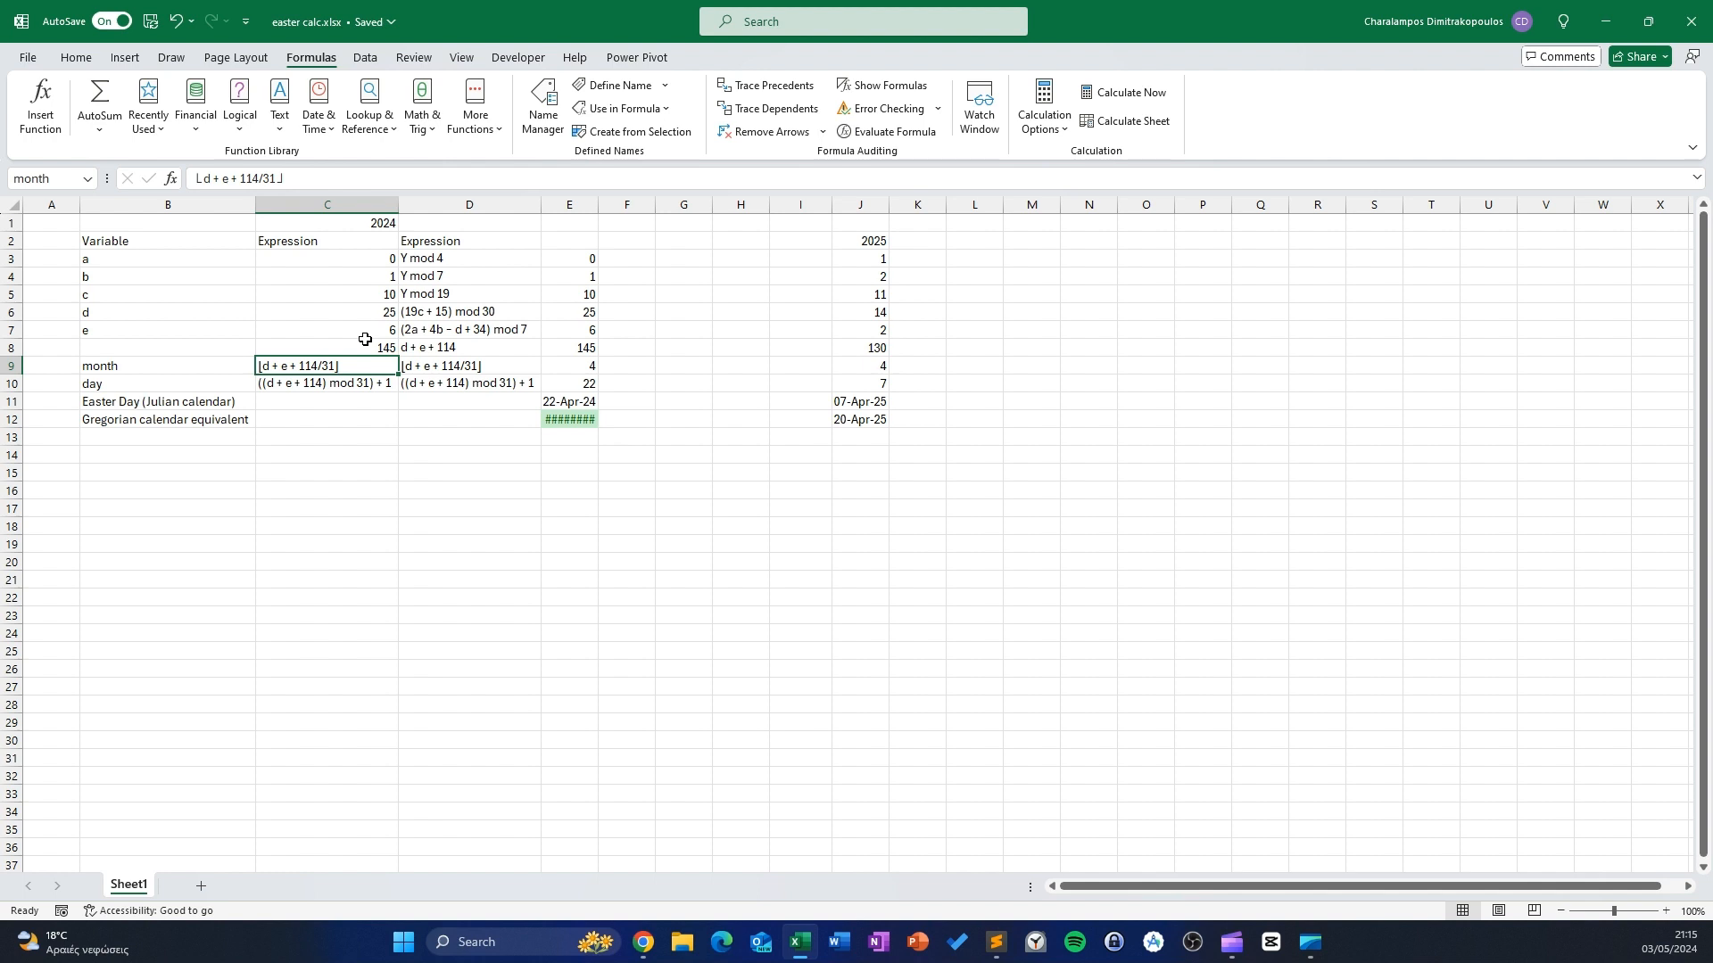
{"action": "type", "text": "=dow"}
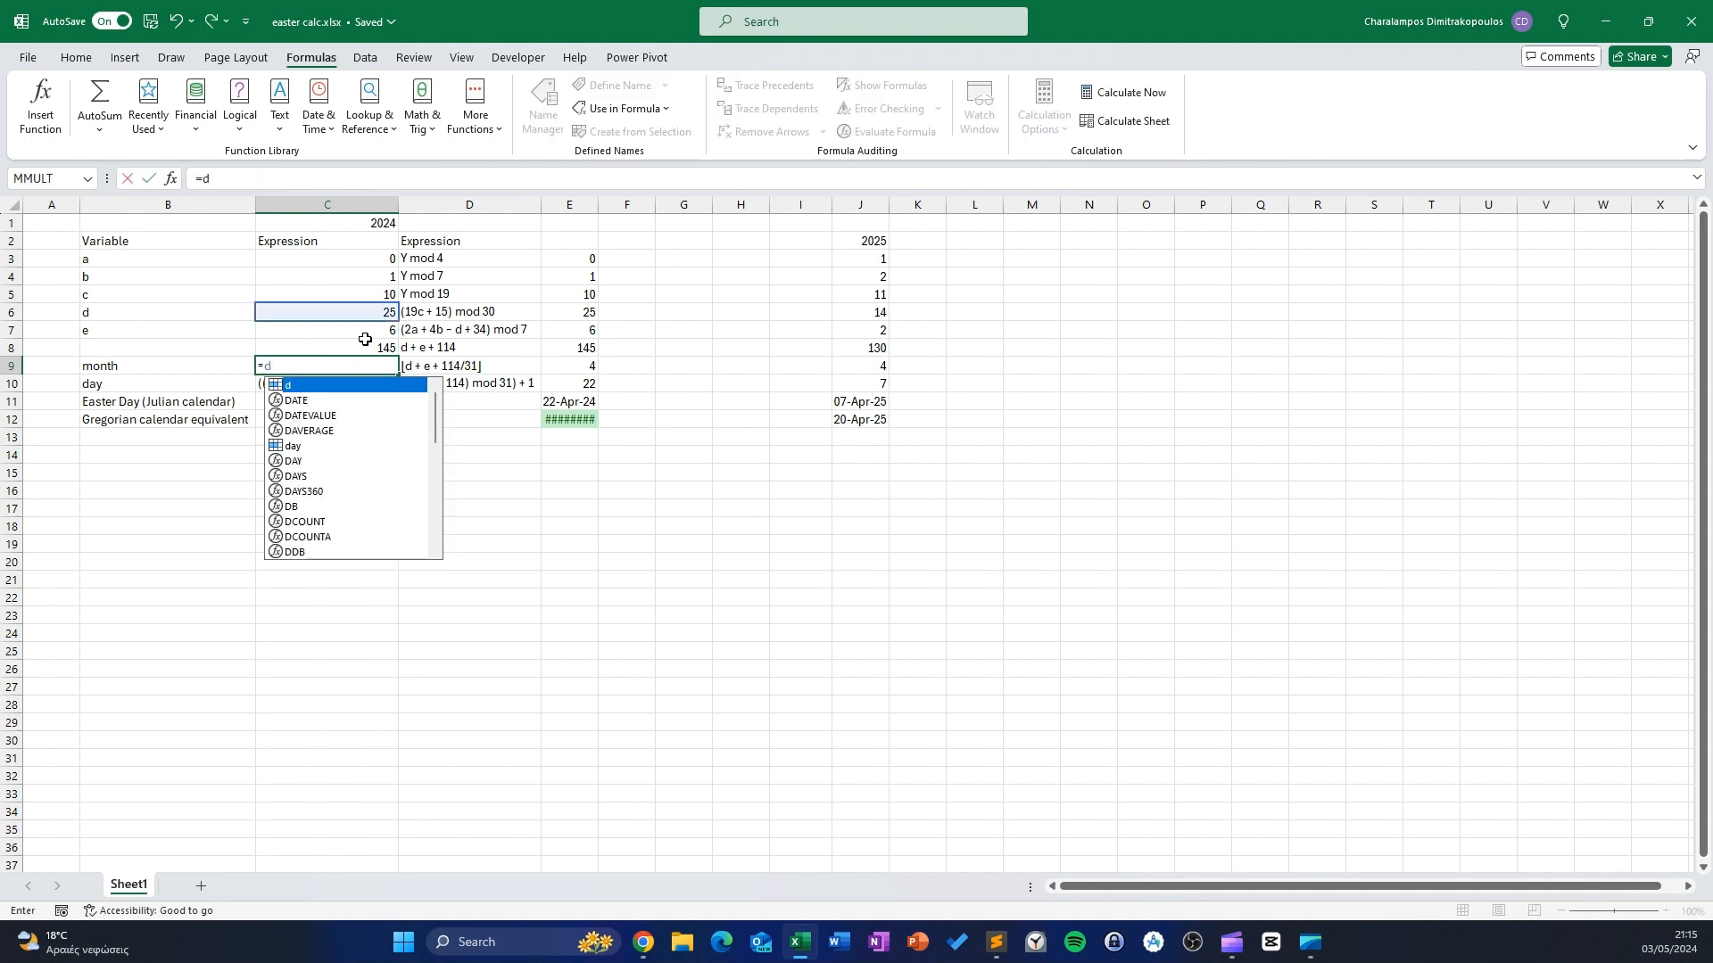
{"action": "key", "text": "BackSpace"}
{"action": "key", "text": "BackSpace"}
{"action": "type", "text": "o"}
{"action": "key", "text": "BackSpace"}
{"action": "key", "text": "BackSpace"}
{"action": "type", "text": "s"}
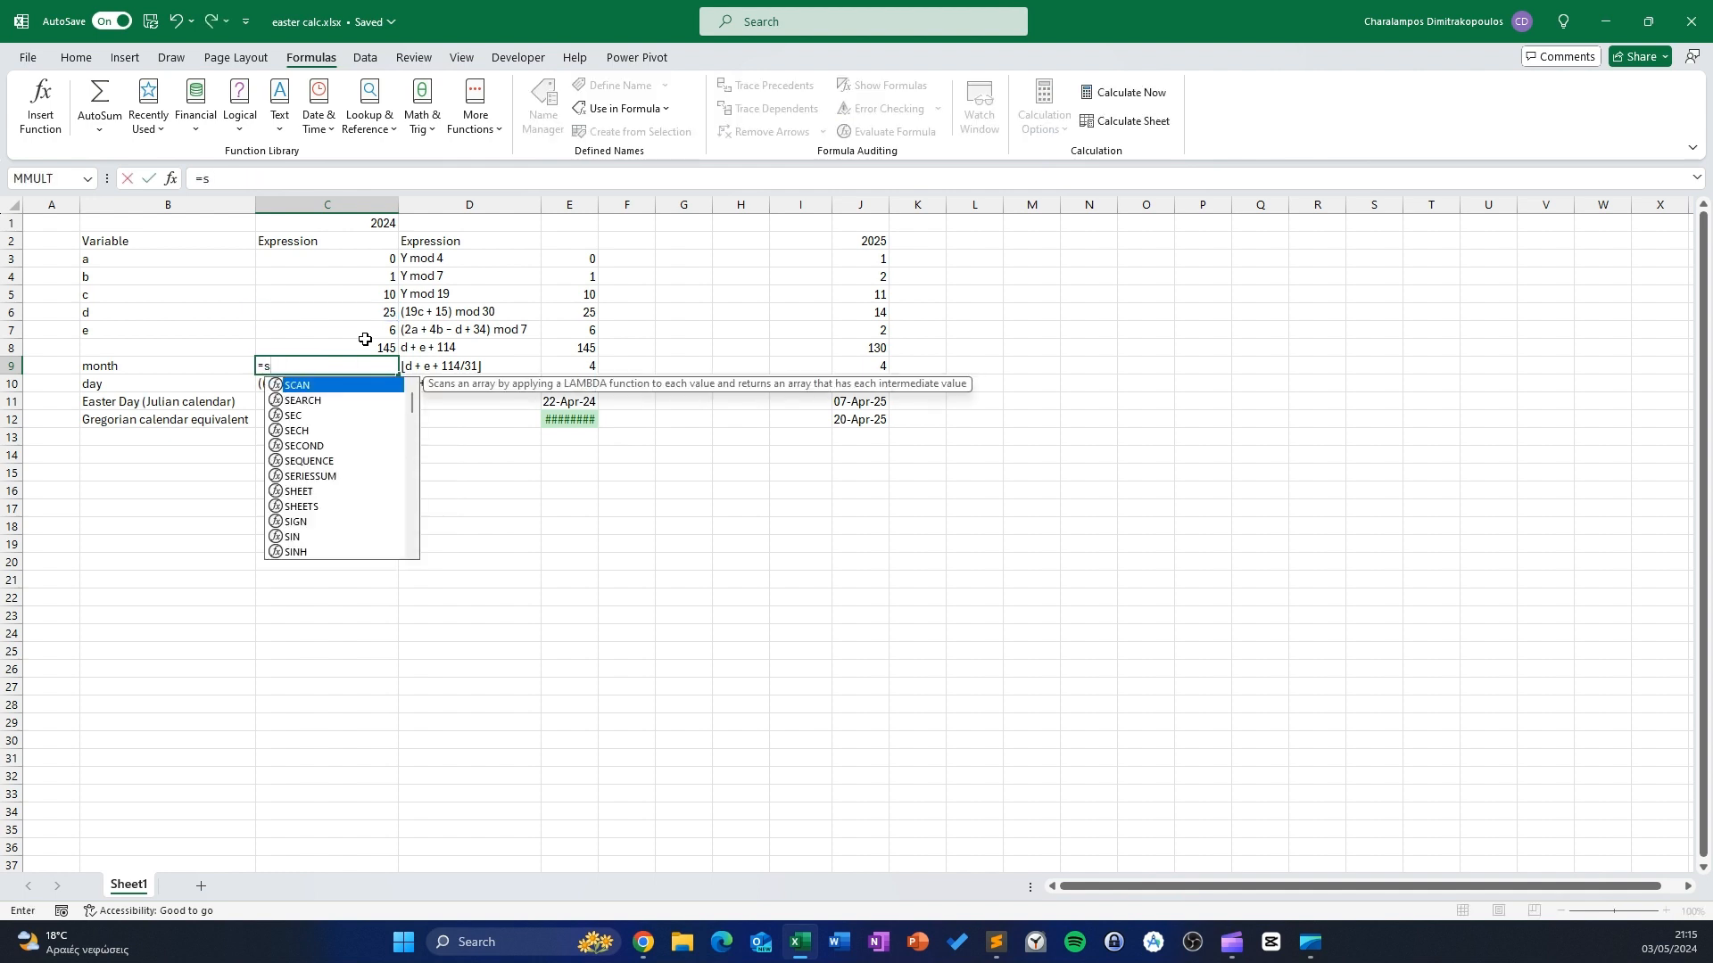
{"action": "key", "text": "BackSpace"}
{"action": "type", "text": "d"}
{"action": "key", "text": "BackSpace"}
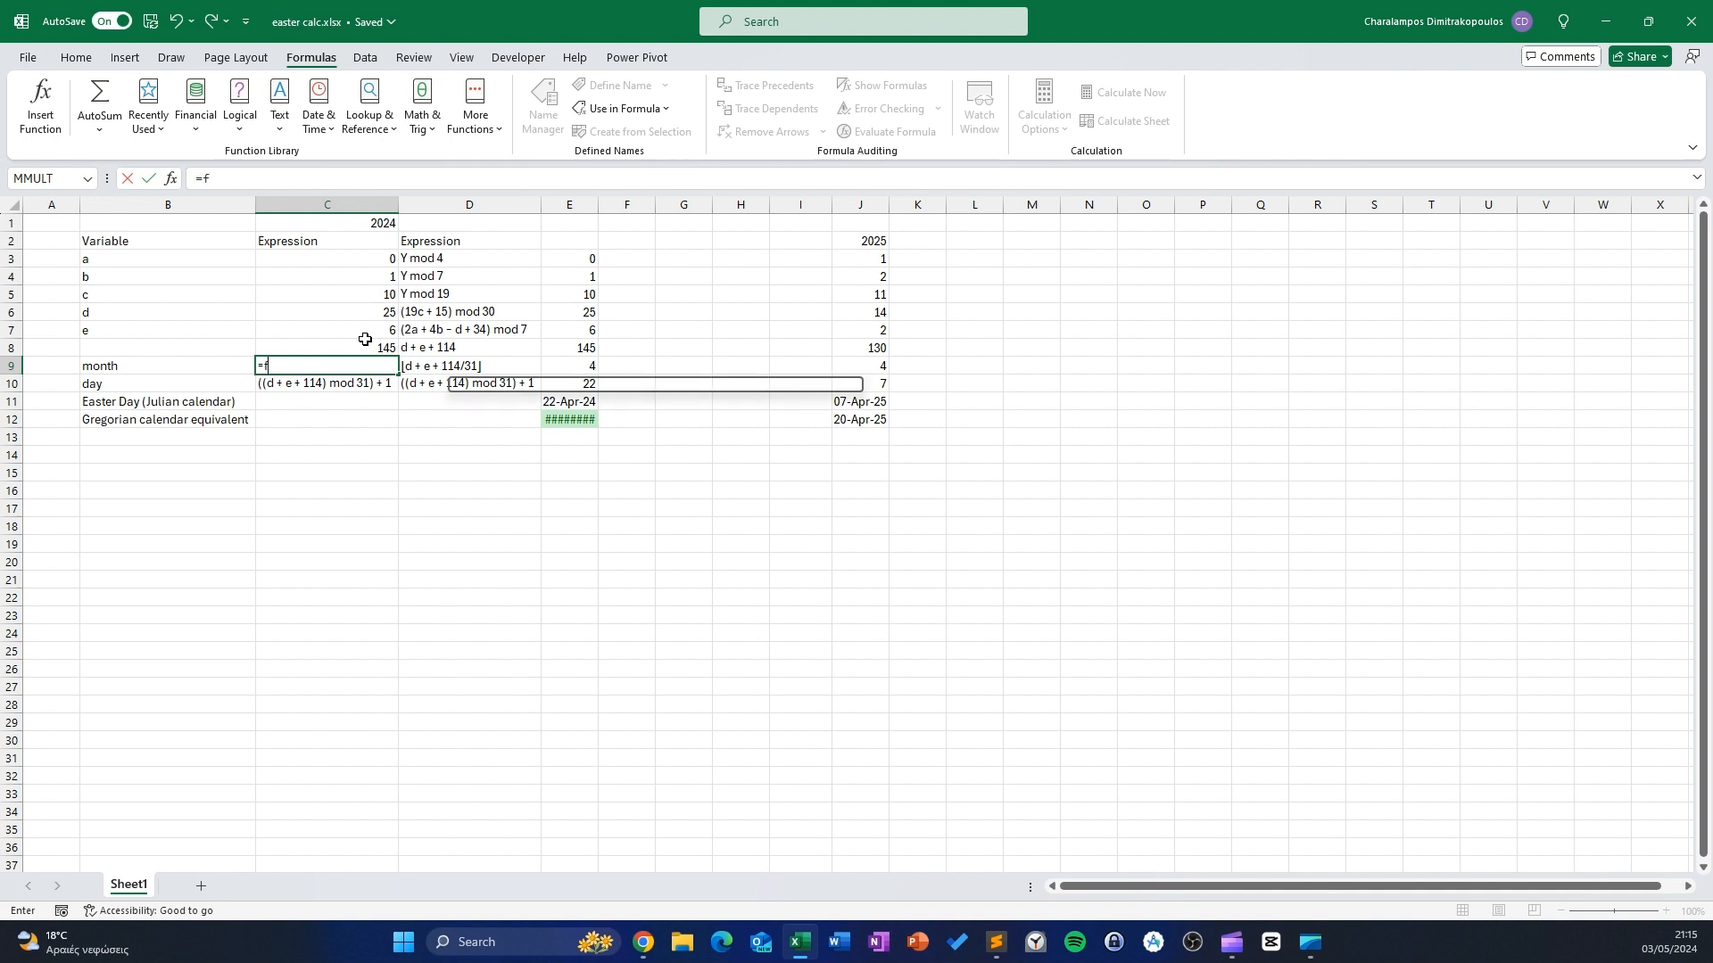
{"action": "type", "text": "flo"}
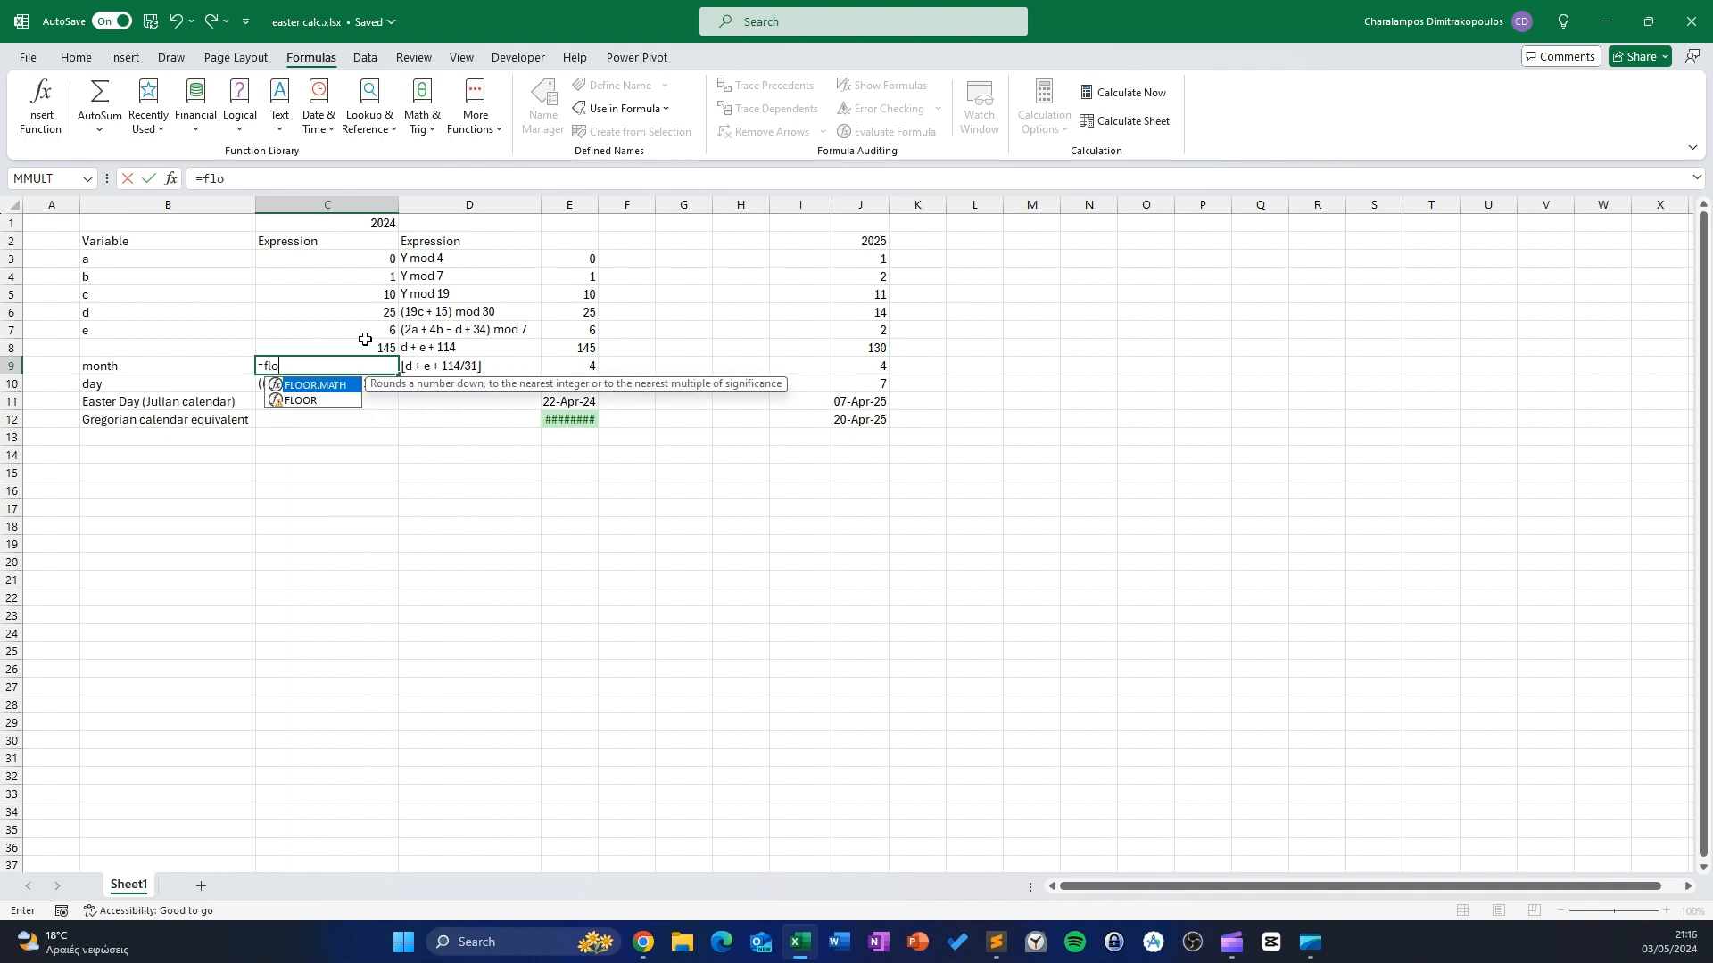
{"action": "key", "text": "BackSpace"}
{"action": "key", "text": "BackSpace"}
{"action": "key", "text": "BackSpace"}
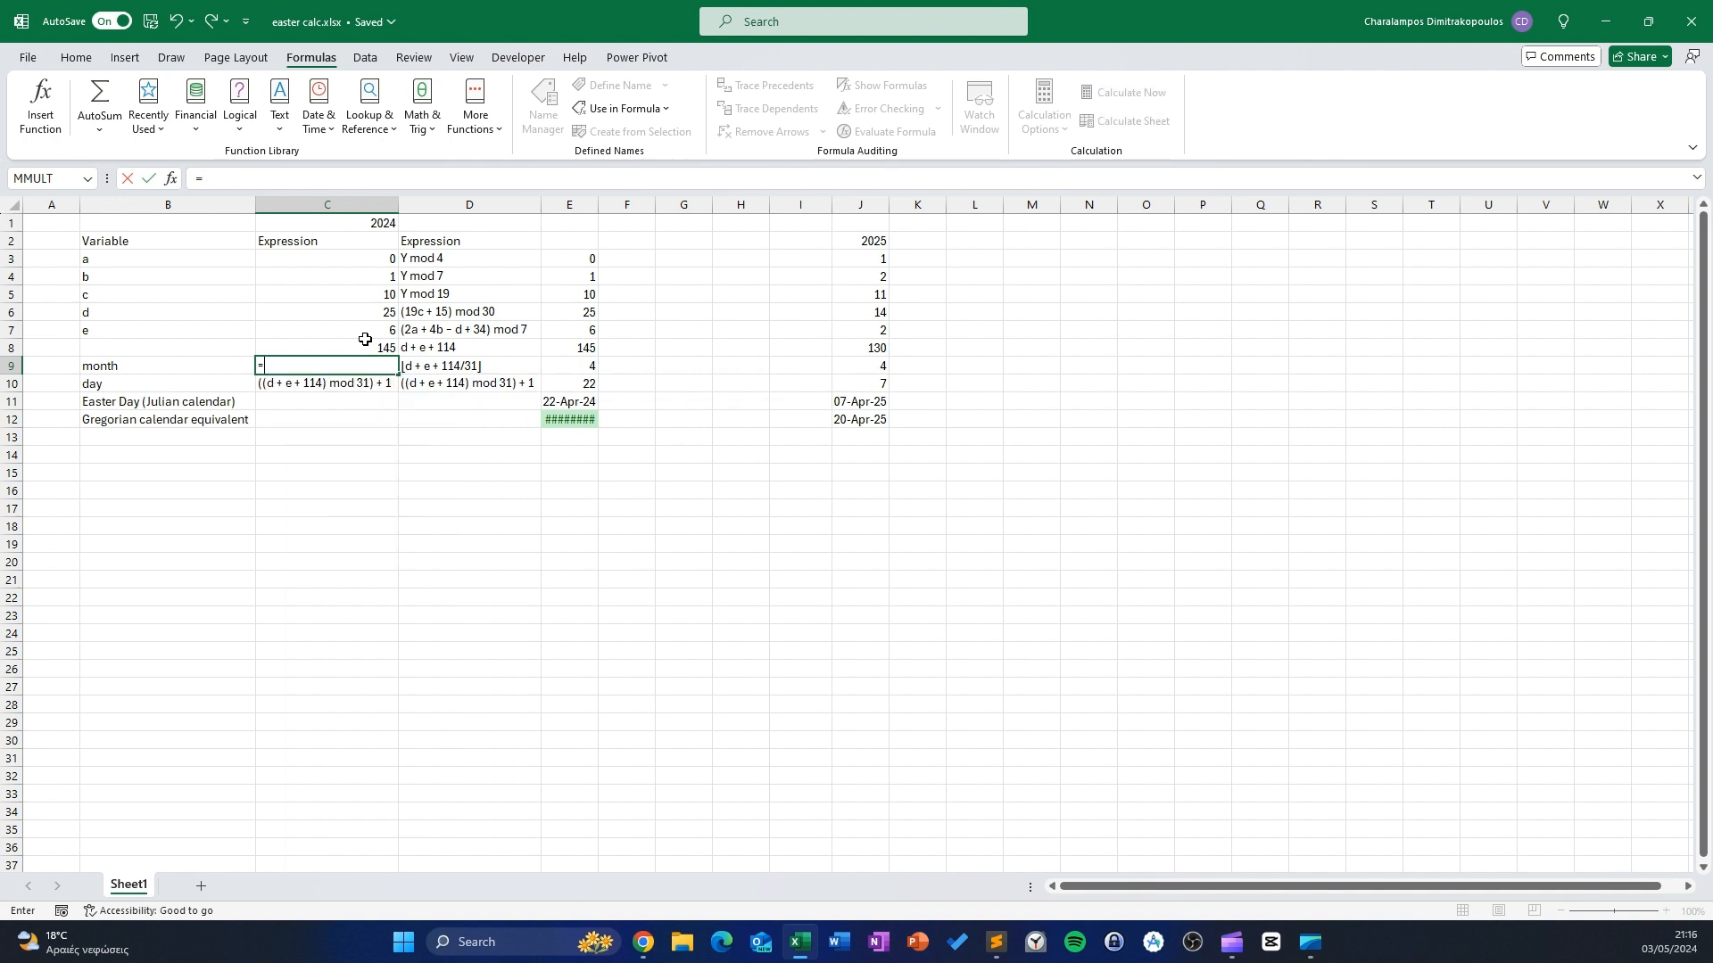
{"action": "type", "text": "rou"}
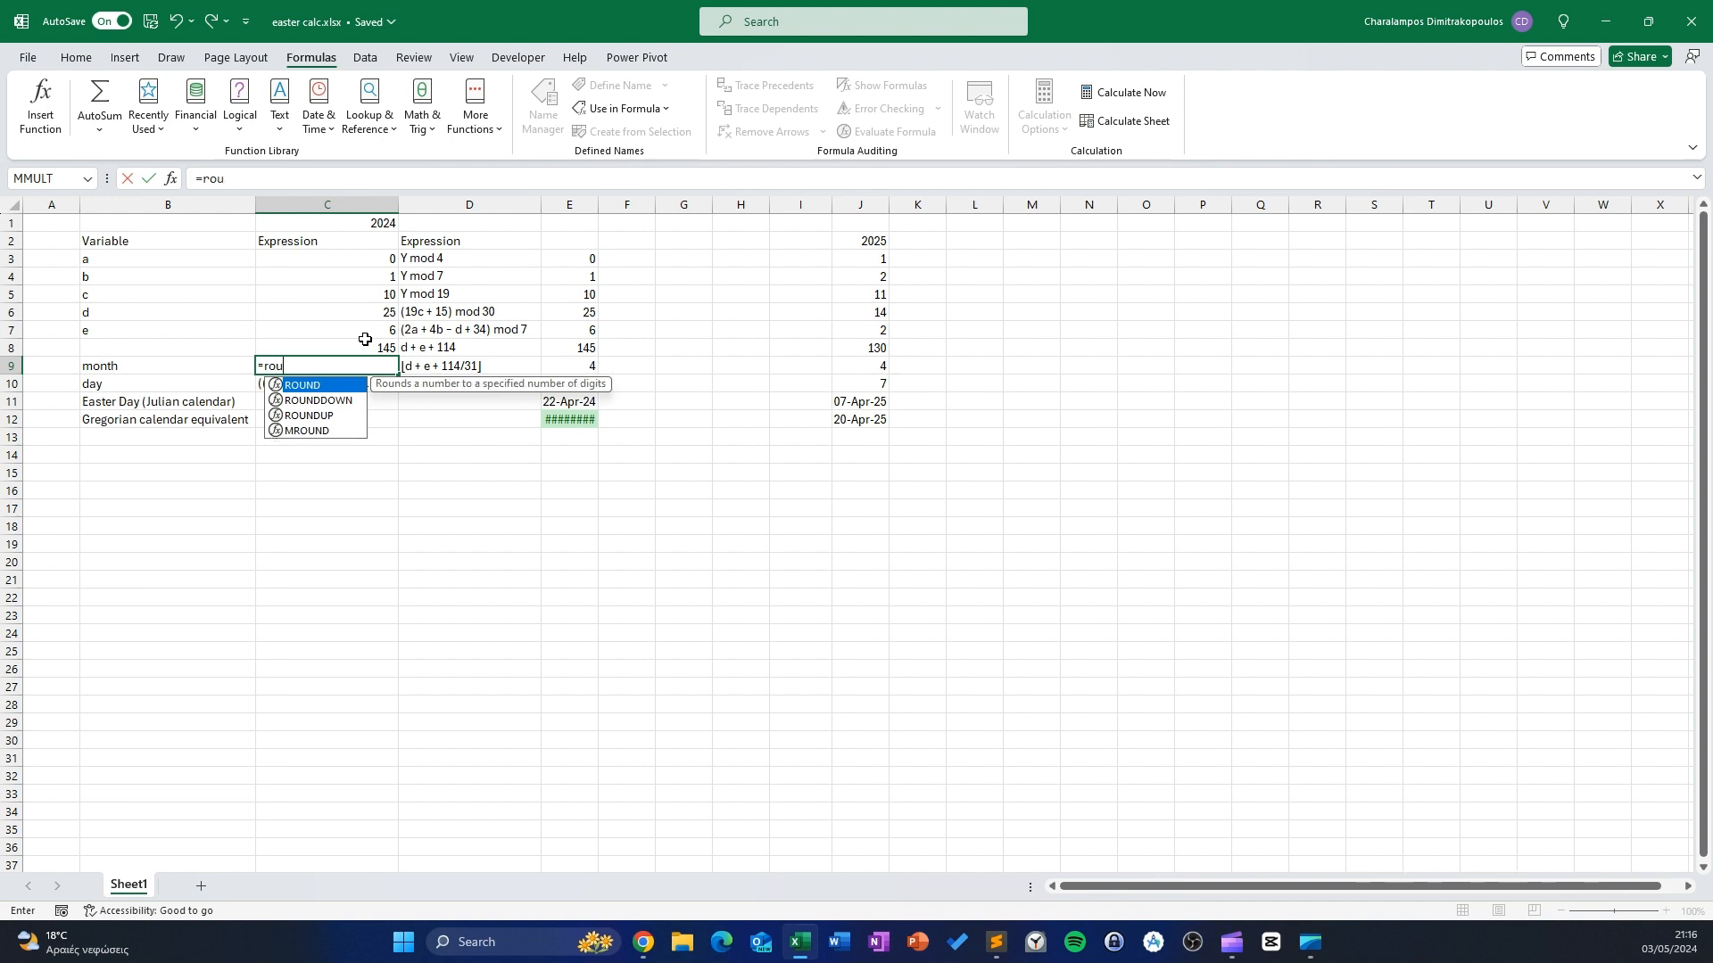
{"action": "key", "text": "BackSpace"}
{"action": "key", "text": "BackSpace"}
{"action": "key", "text": "BackSpace"}
Enter the formula =QUOTIENT(C8,31) in C9 for the month
{"action": "type", "text": "q"}
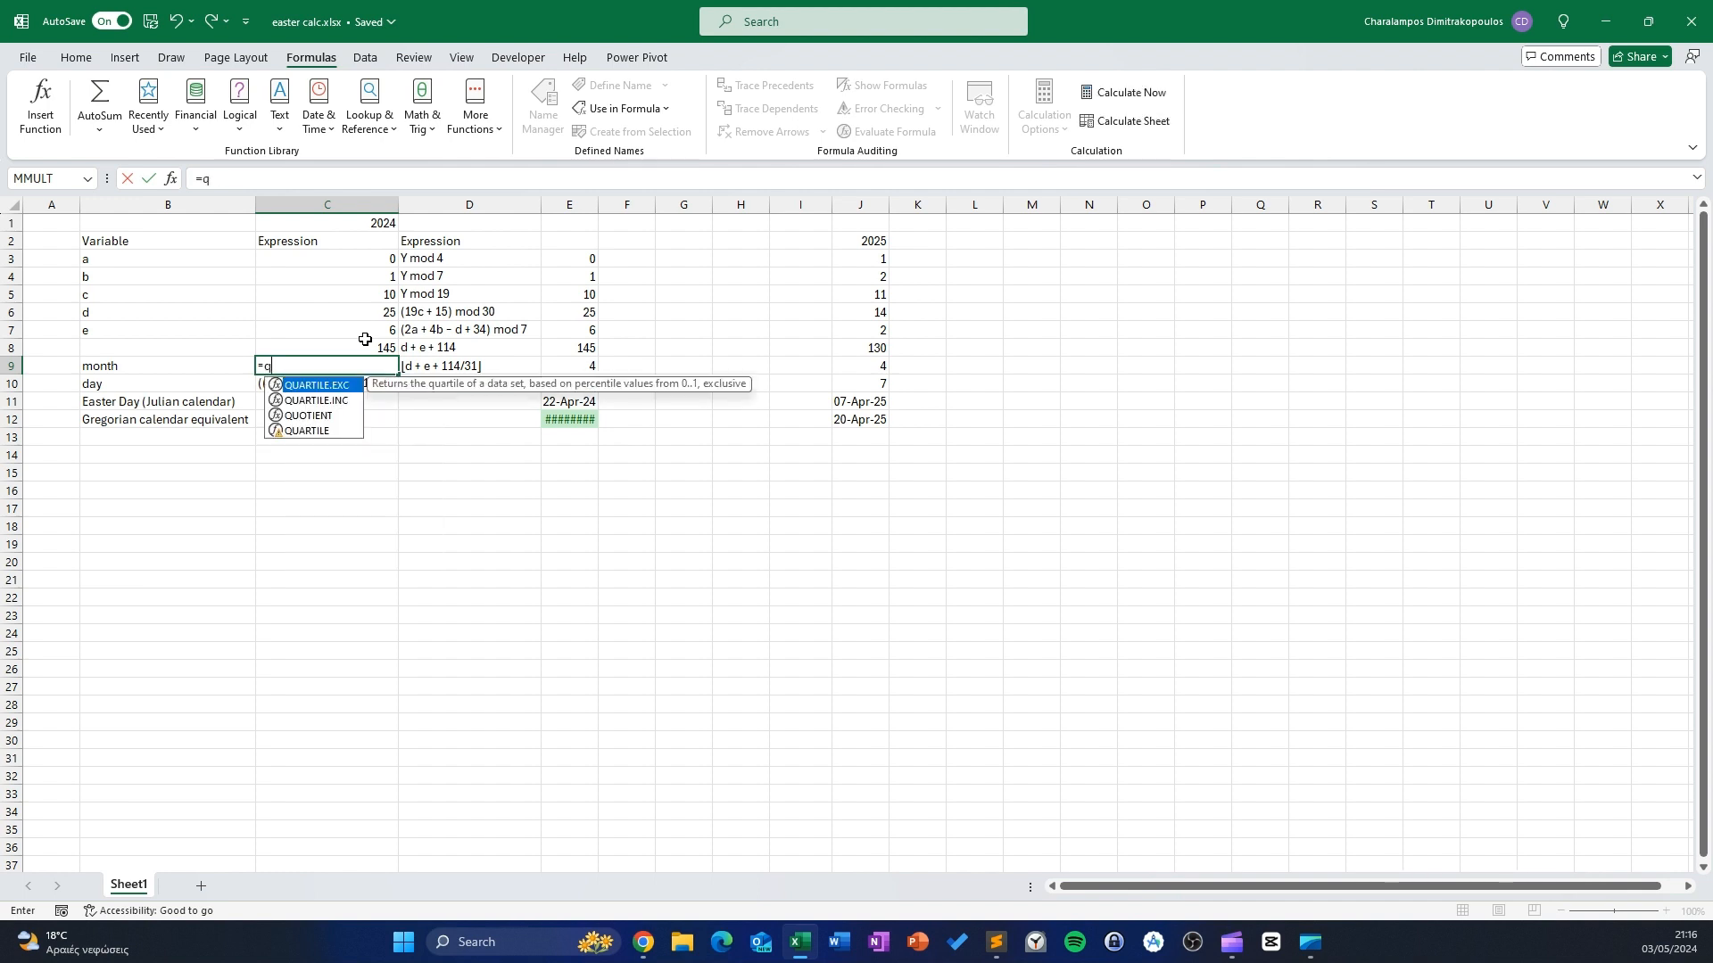
{"action": "type", "text": "uo"}
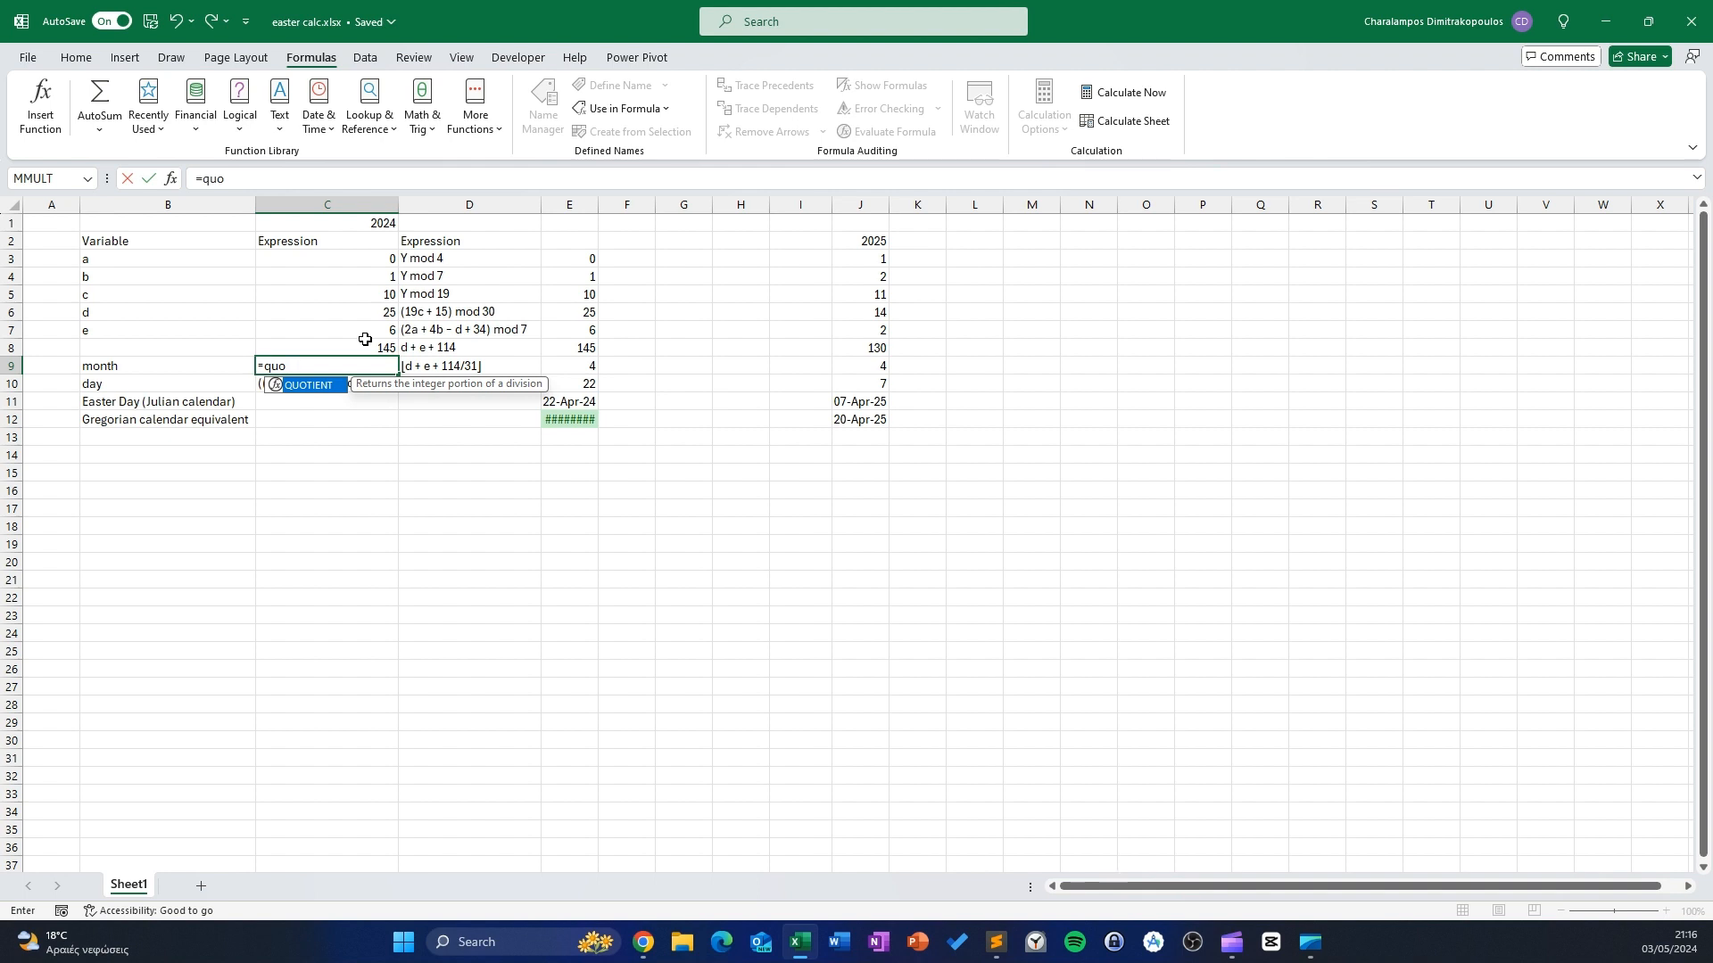
{"action": "key", "text": "Tab"}
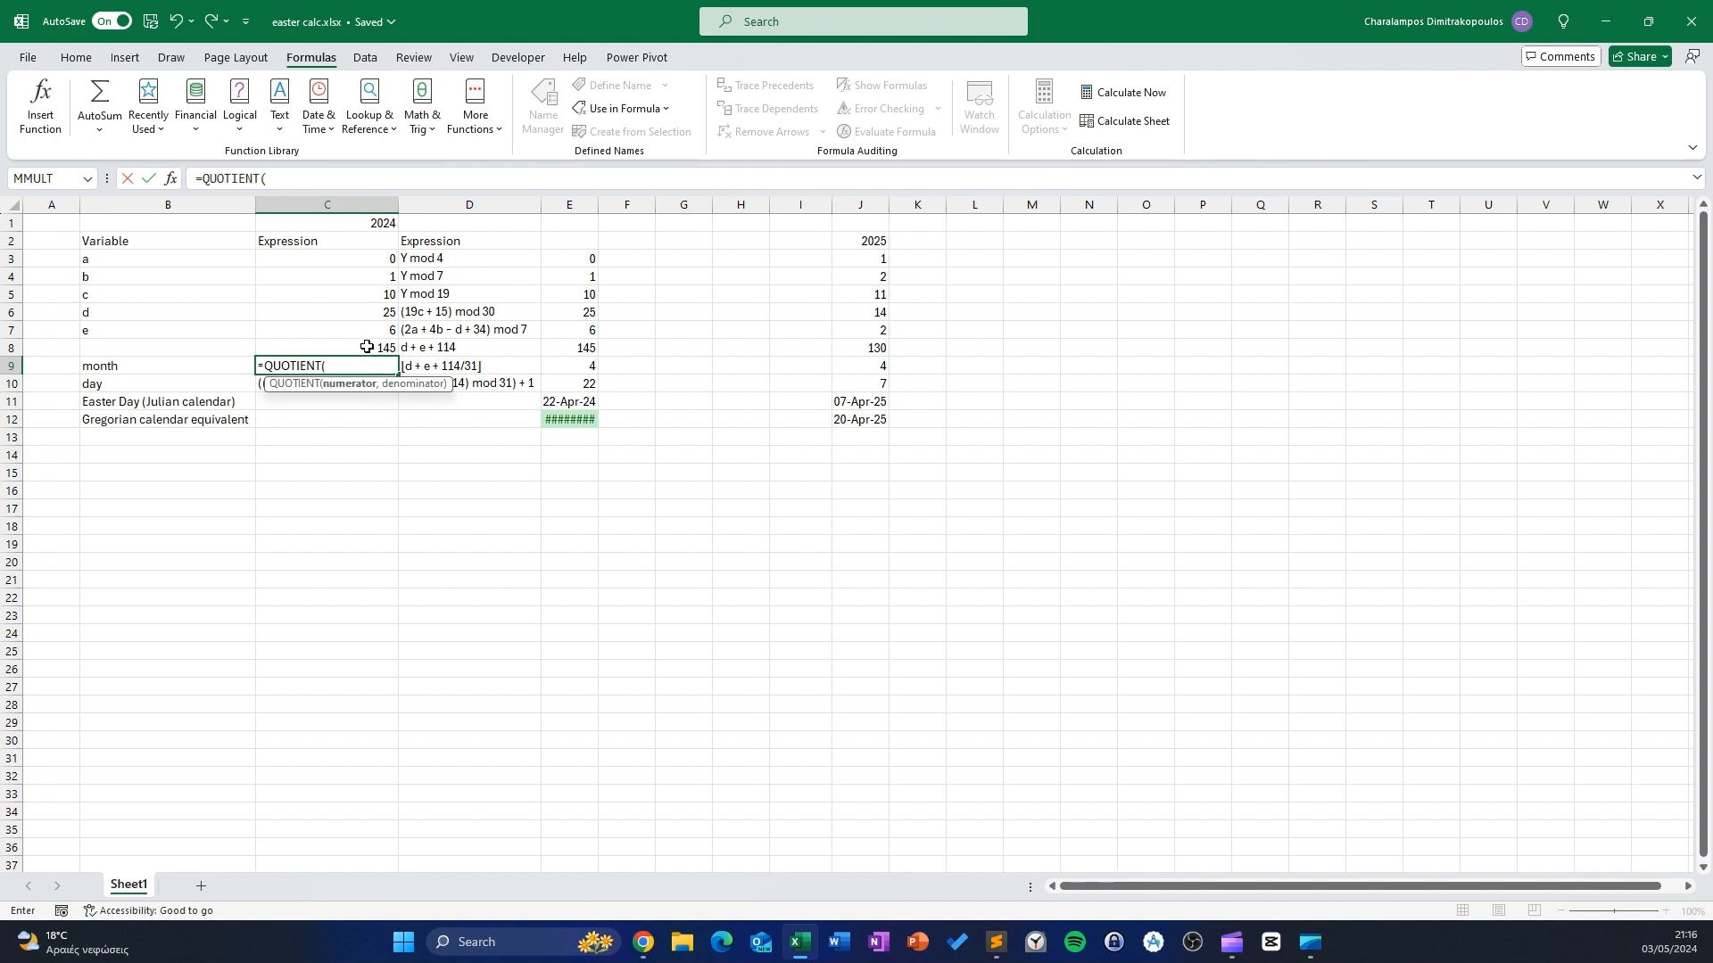
{"action": "left_click", "coordinate": [367, 346]}
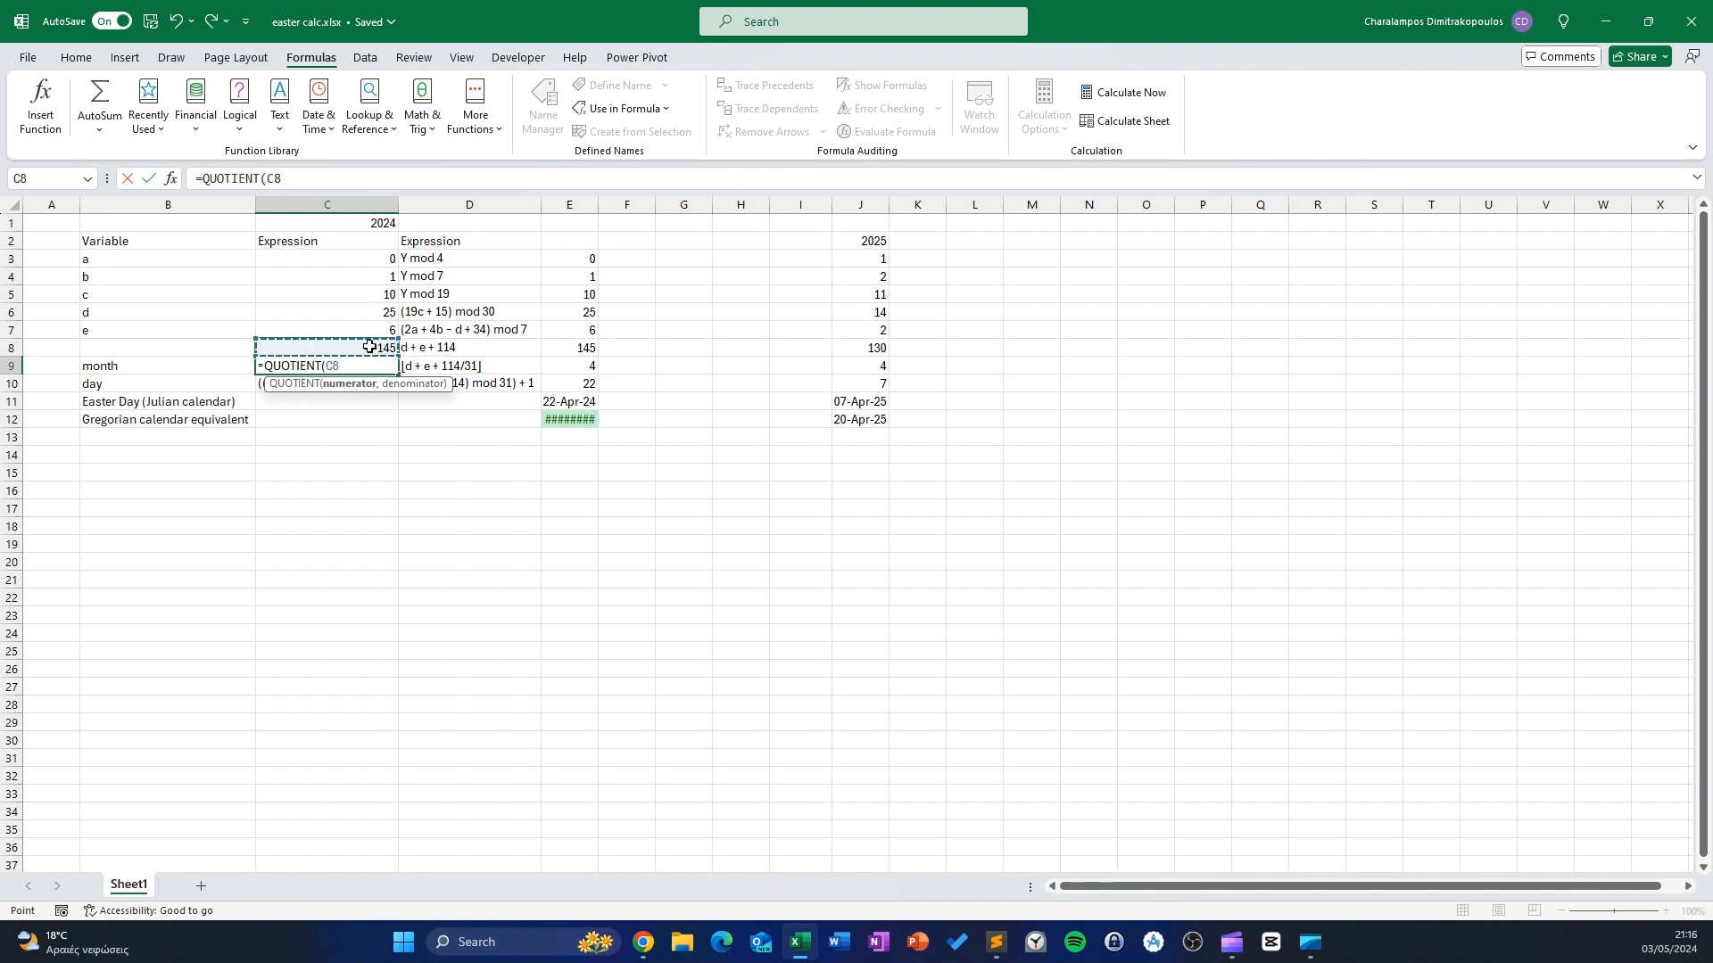
{"action": "type", "text": ",31)"}
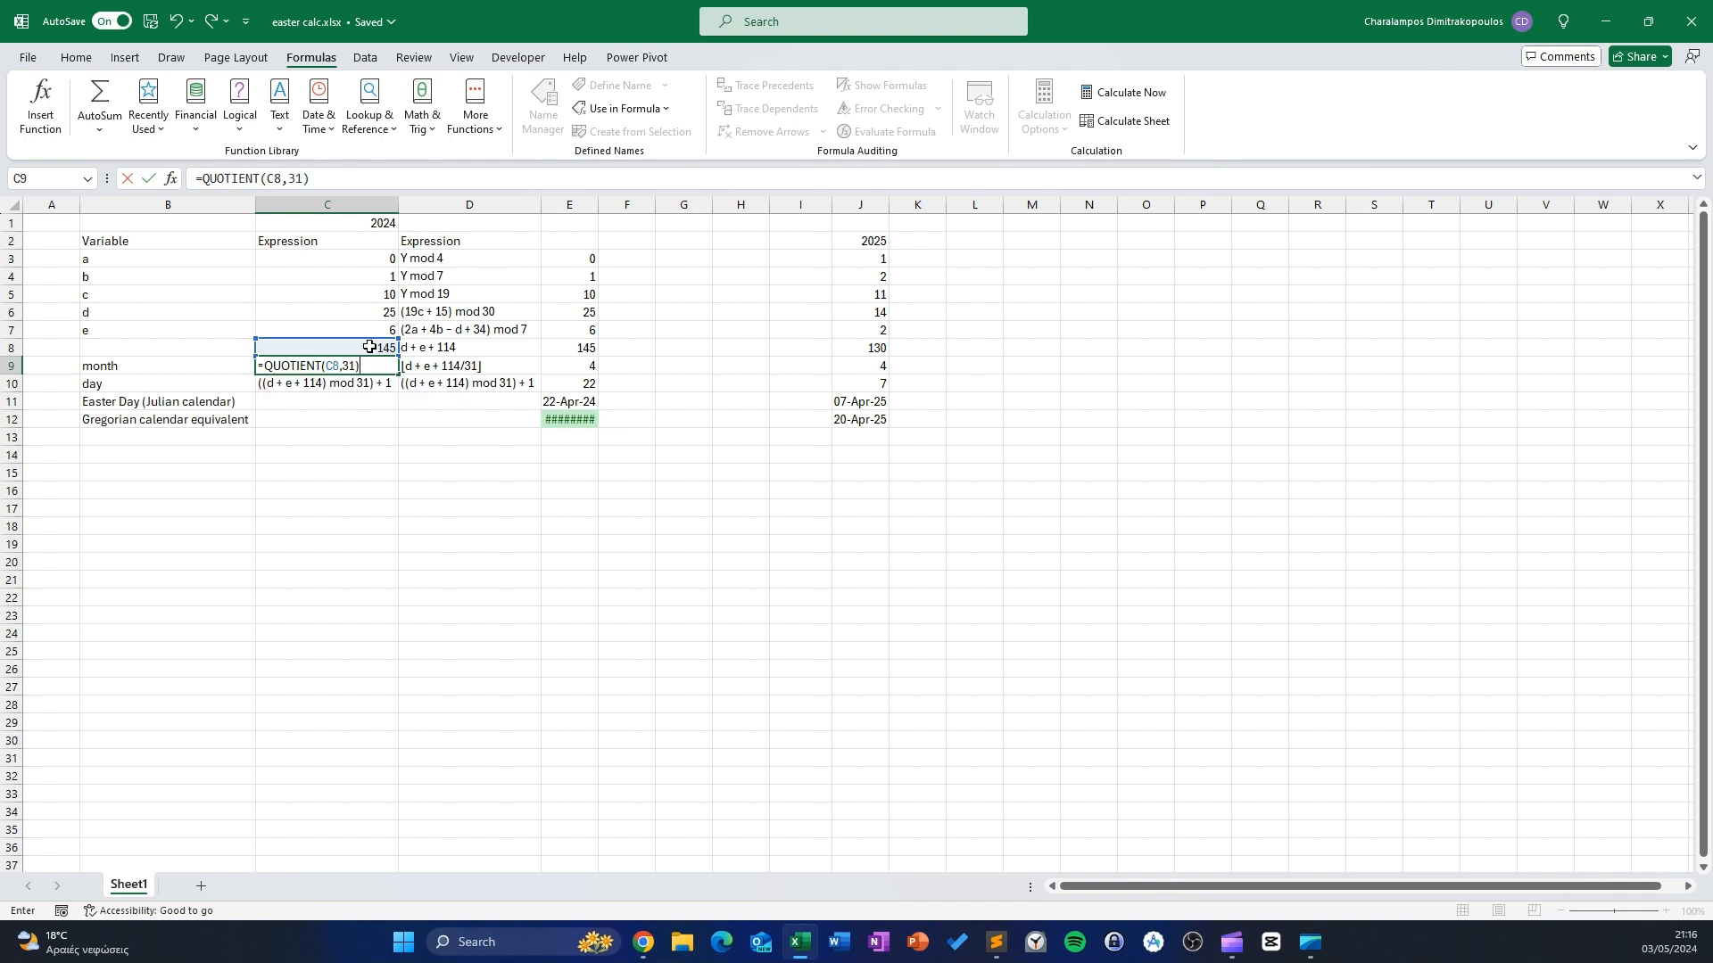
{"action": "key", "text": "Return"}
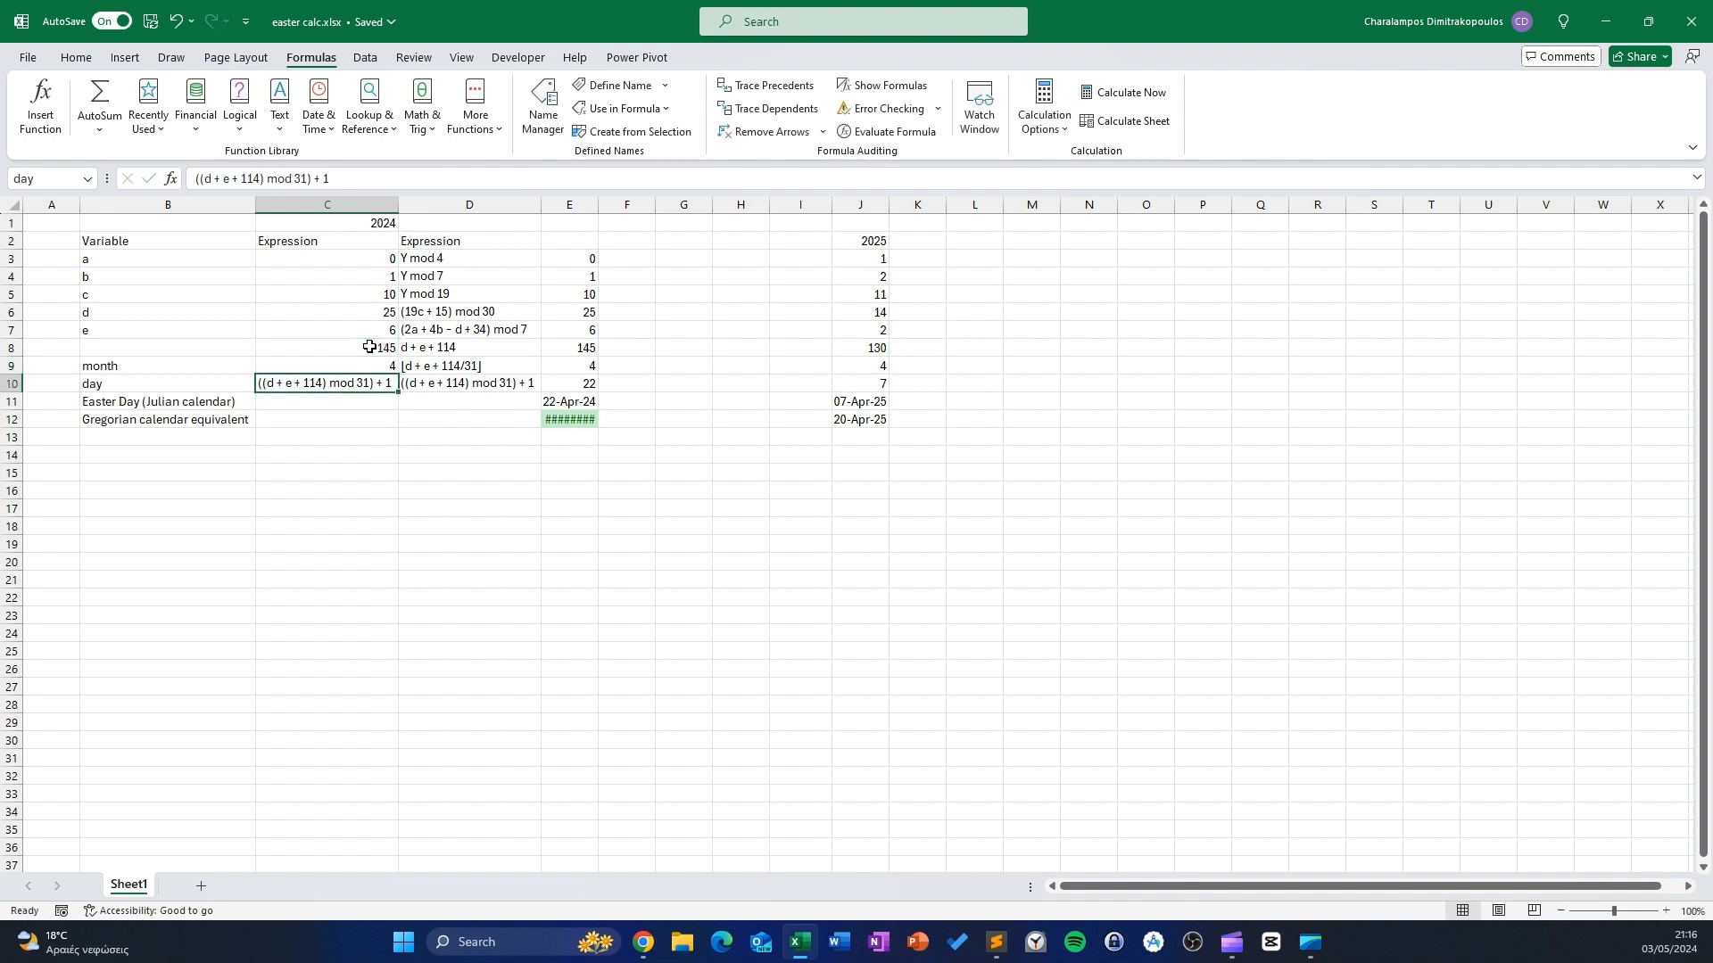
Turn the day expression in C10 into a formula by placing =mod before its opening parenthesis
{"action": "left_click", "coordinate": [198, 177]}
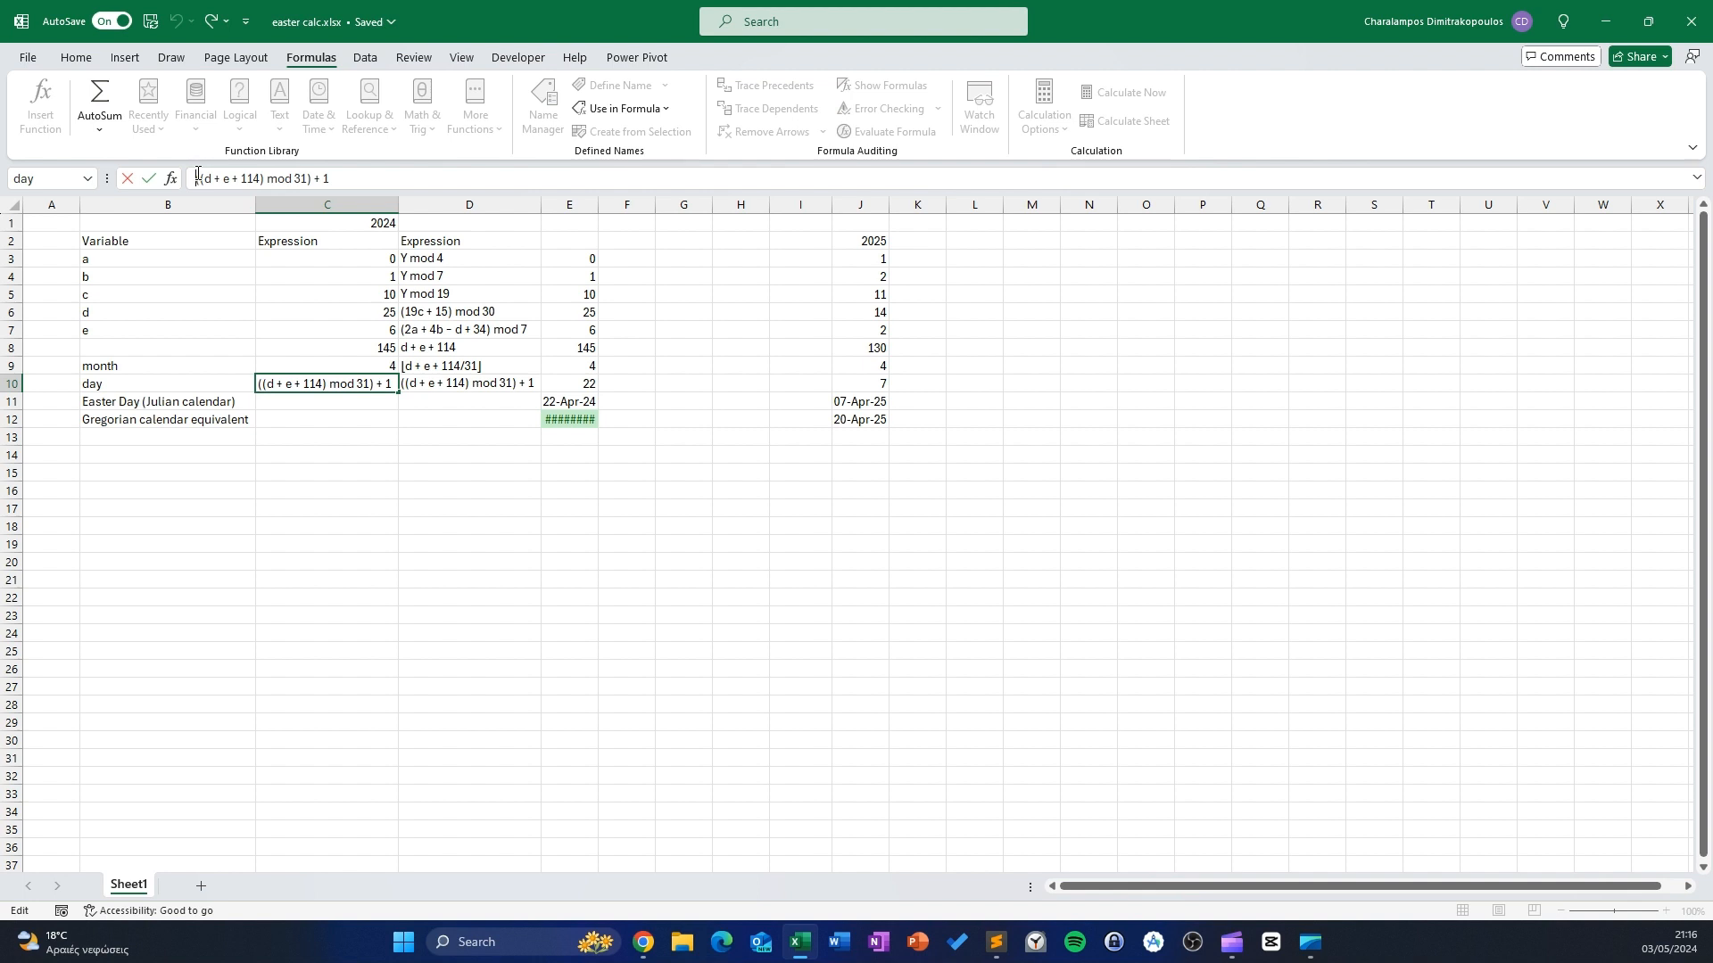
{"action": "type", "text": "+"}
{"action": "key", "text": "BackSpace"}
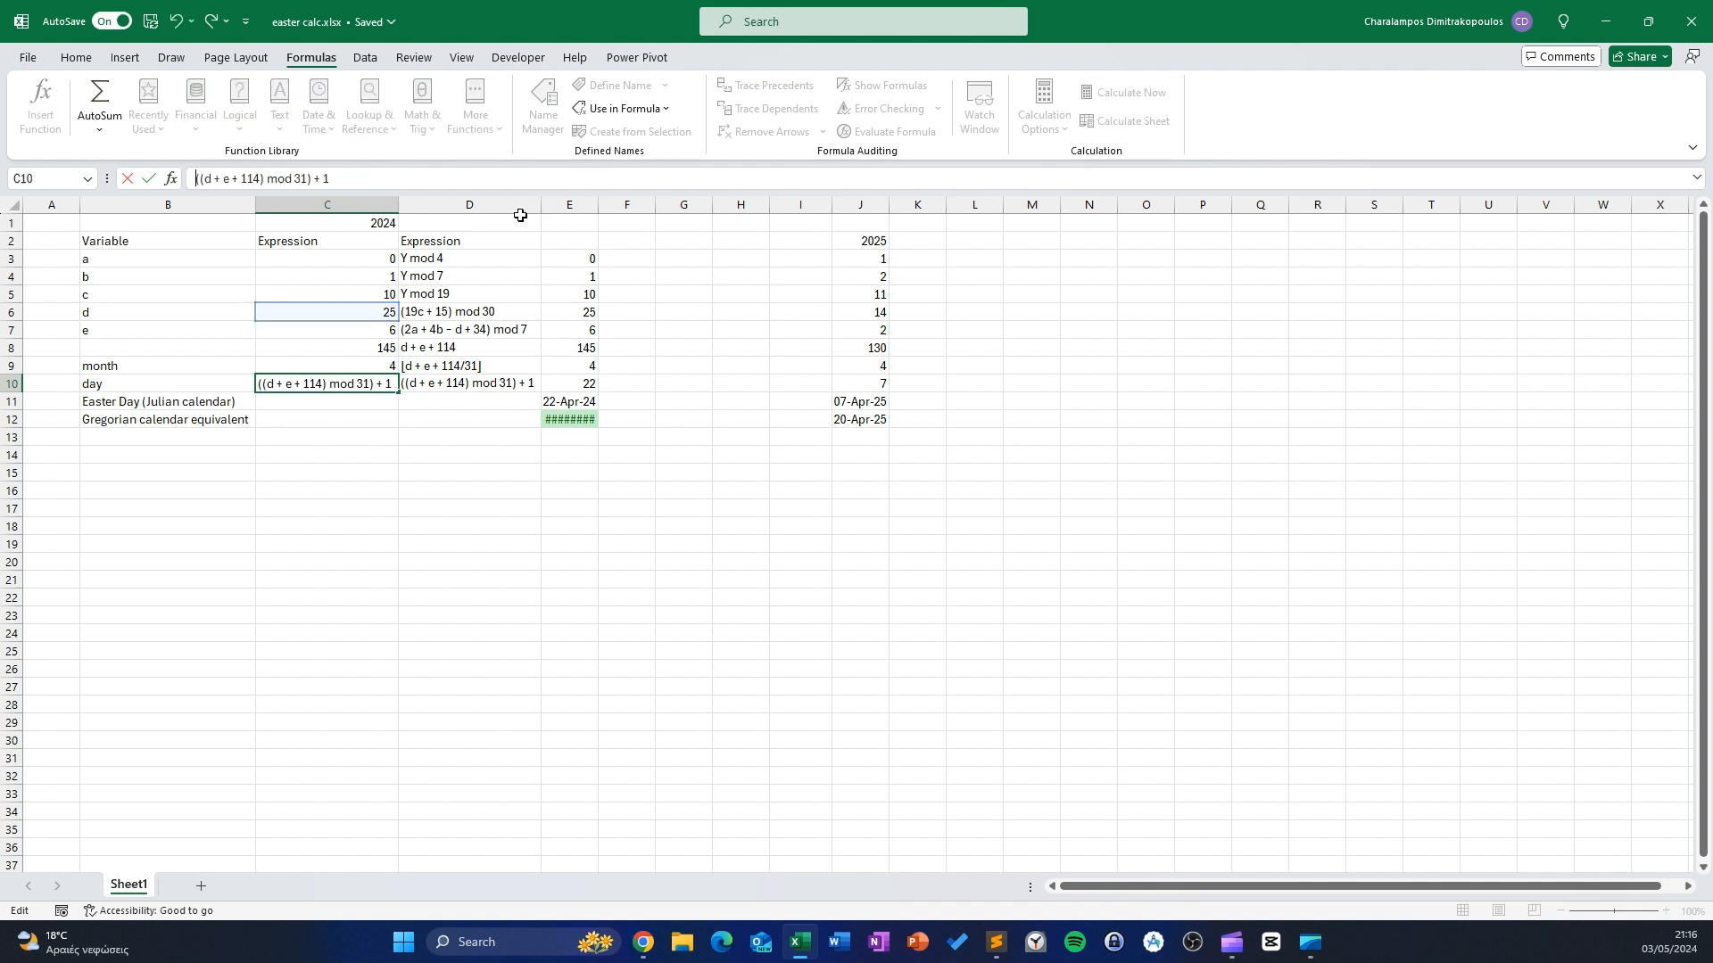
{"action": "type", "text": "="}
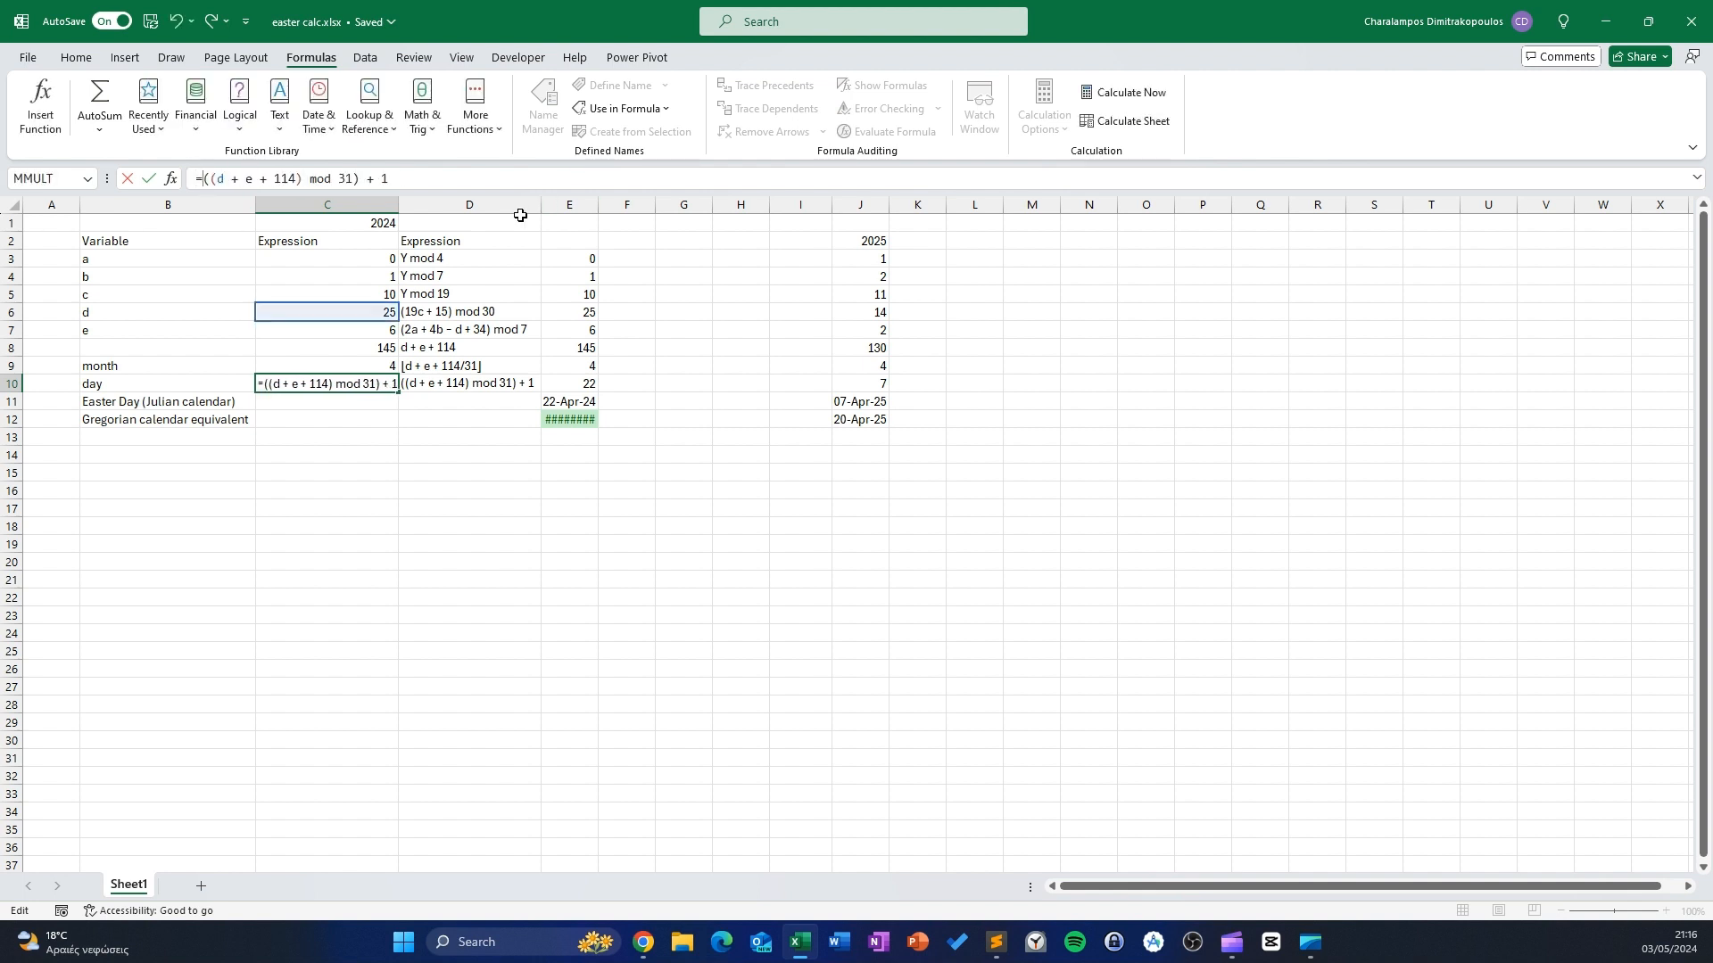
{"action": "type", "text": "p"}
{"action": "key", "text": "BackSpace"}
{"action": "type", "text": "mod"}
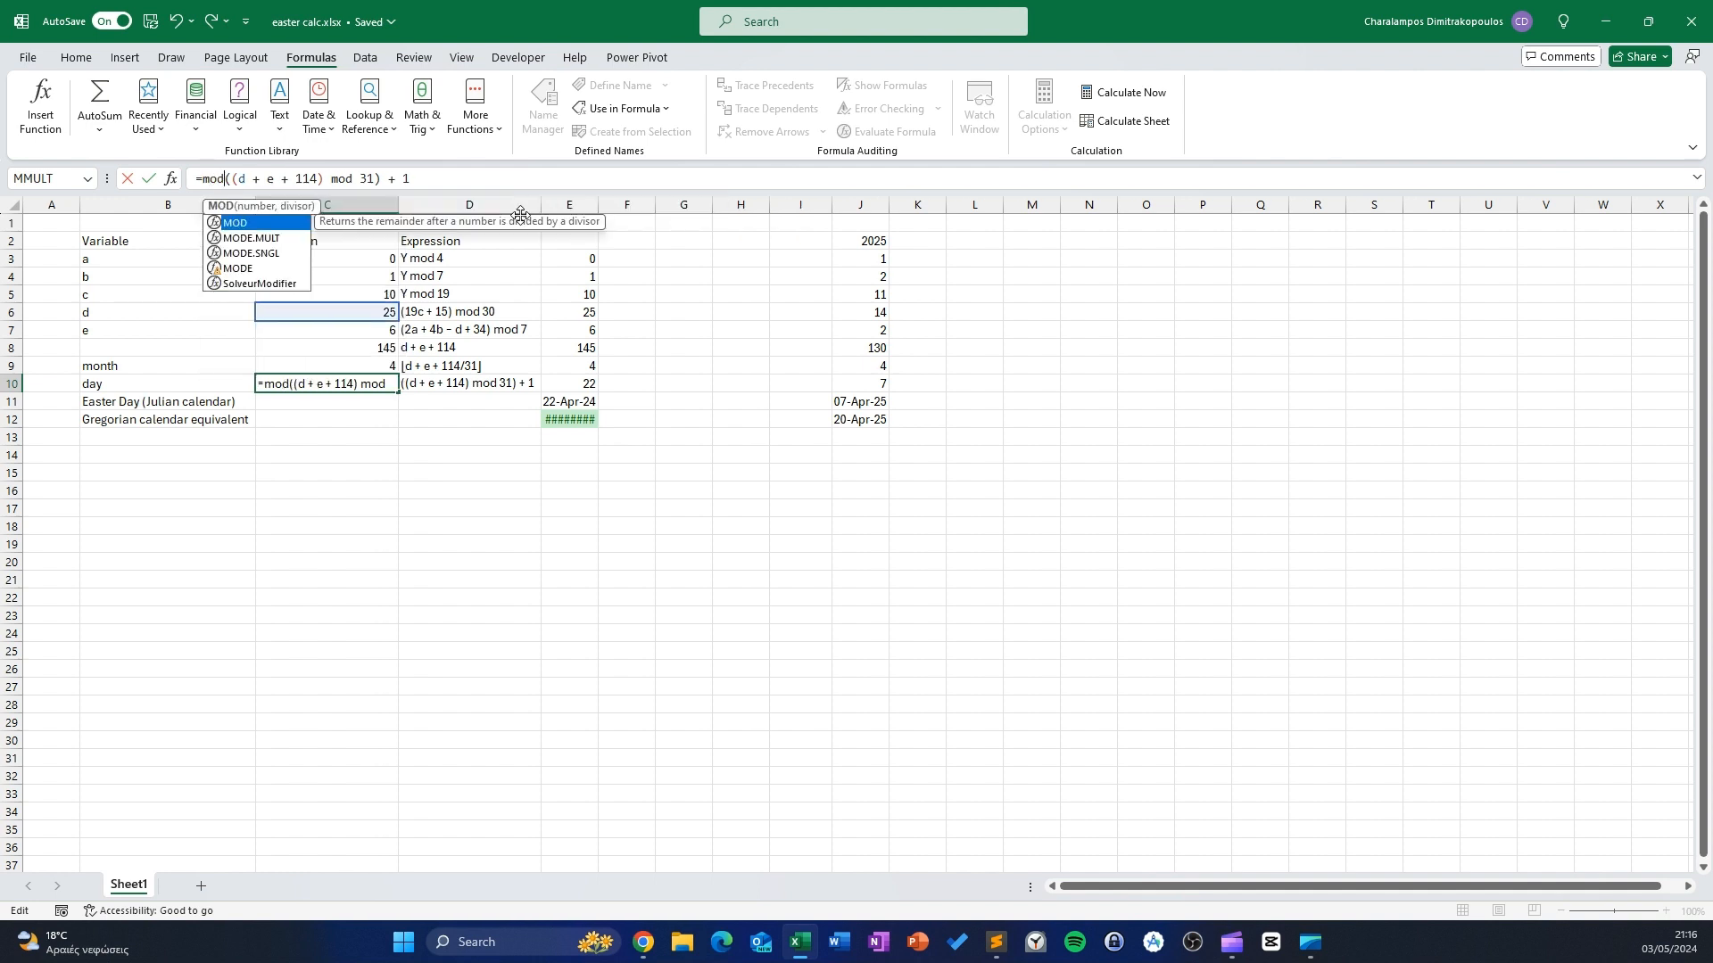
Remove the extra opening parenthesis and the inner spaces in C10's formula so the number reads d+e+114
{"action": "left_click", "coordinate": [242, 174]}
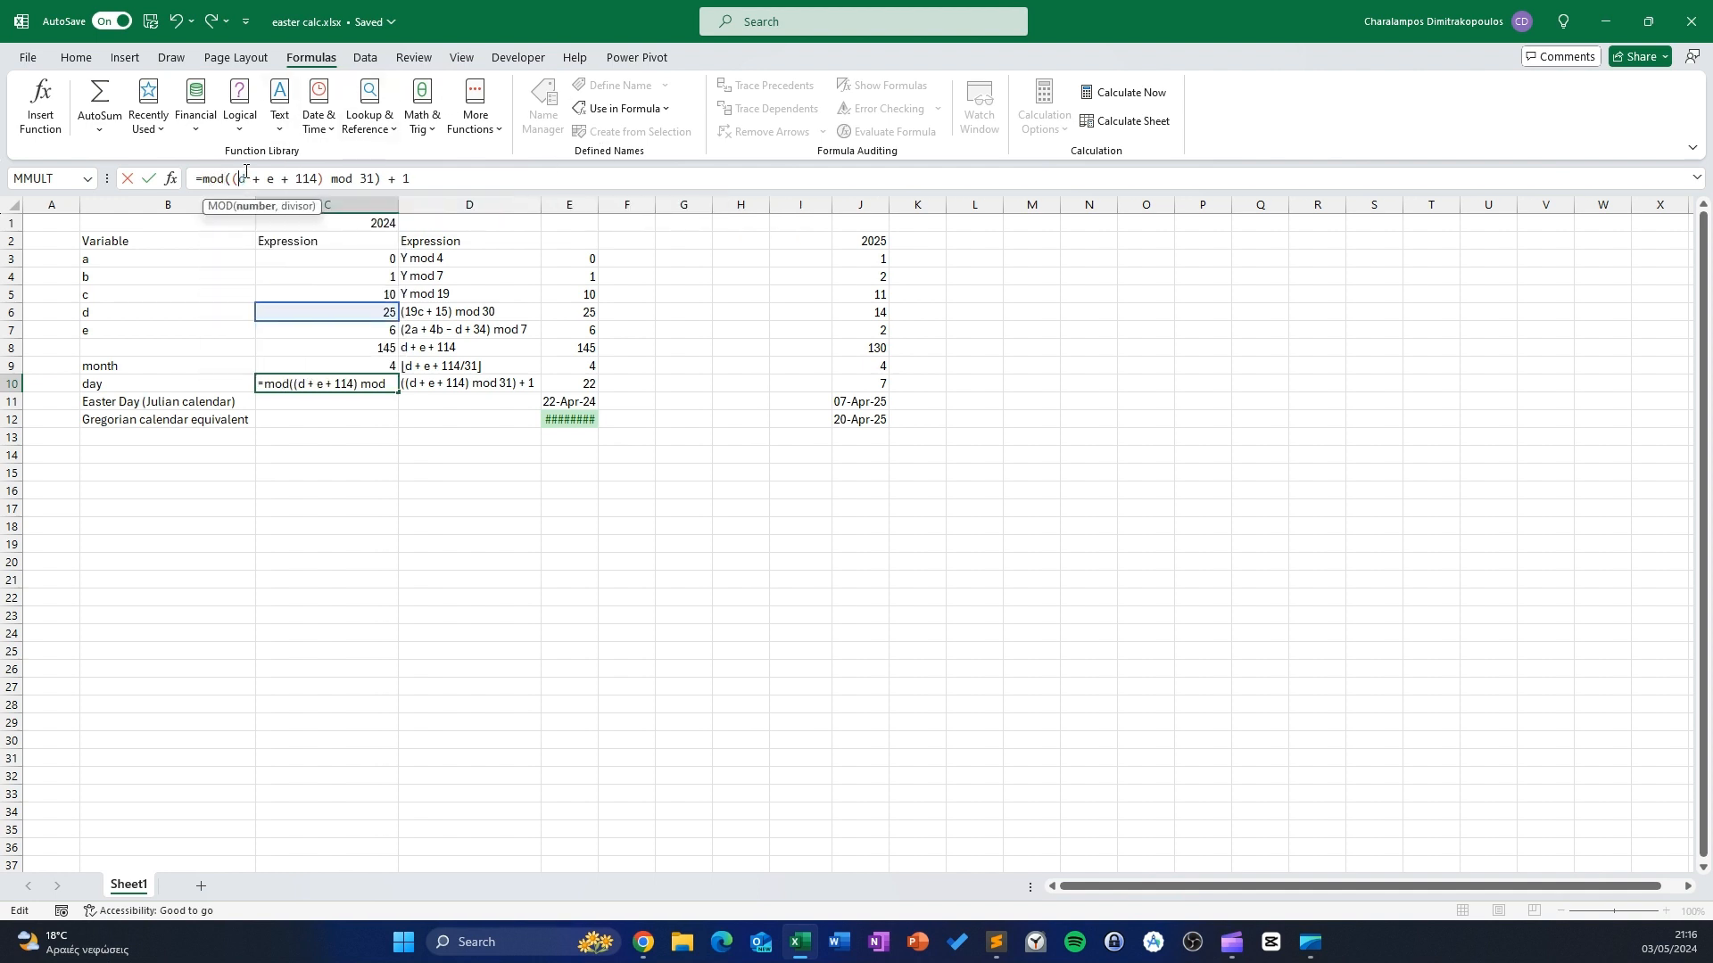
{"action": "key", "text": "BackSpace"}
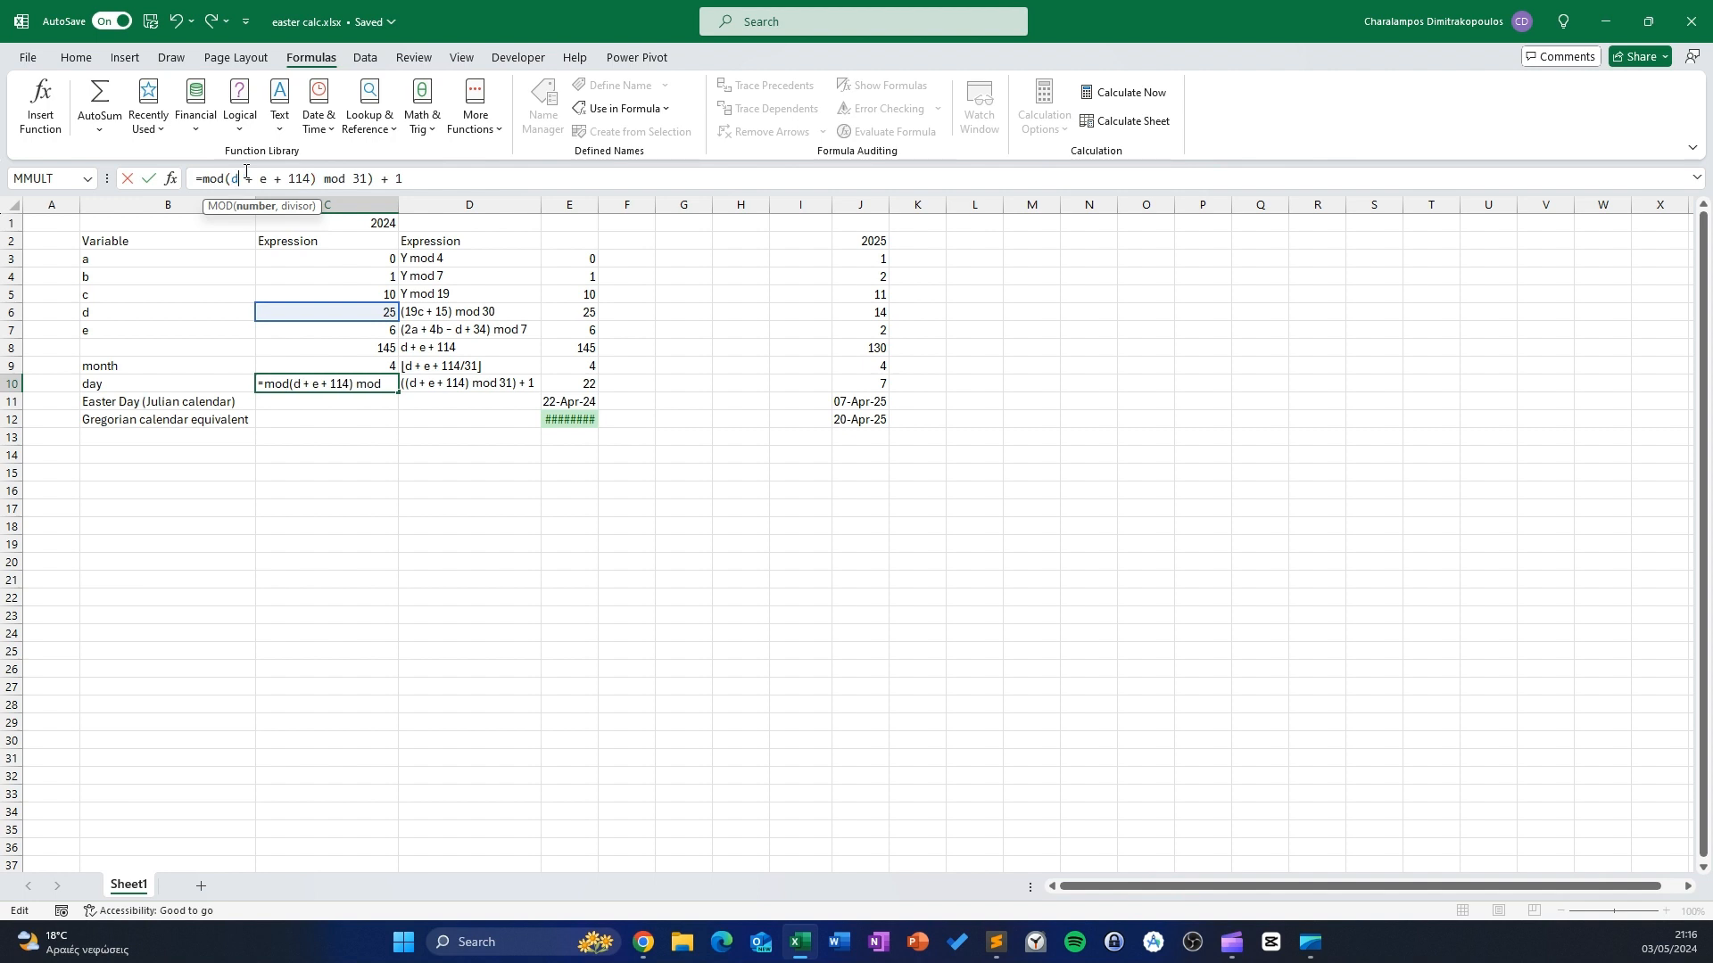
{"action": "key", "text": "BackSpace"}
{"action": "key", "text": "Delete"}
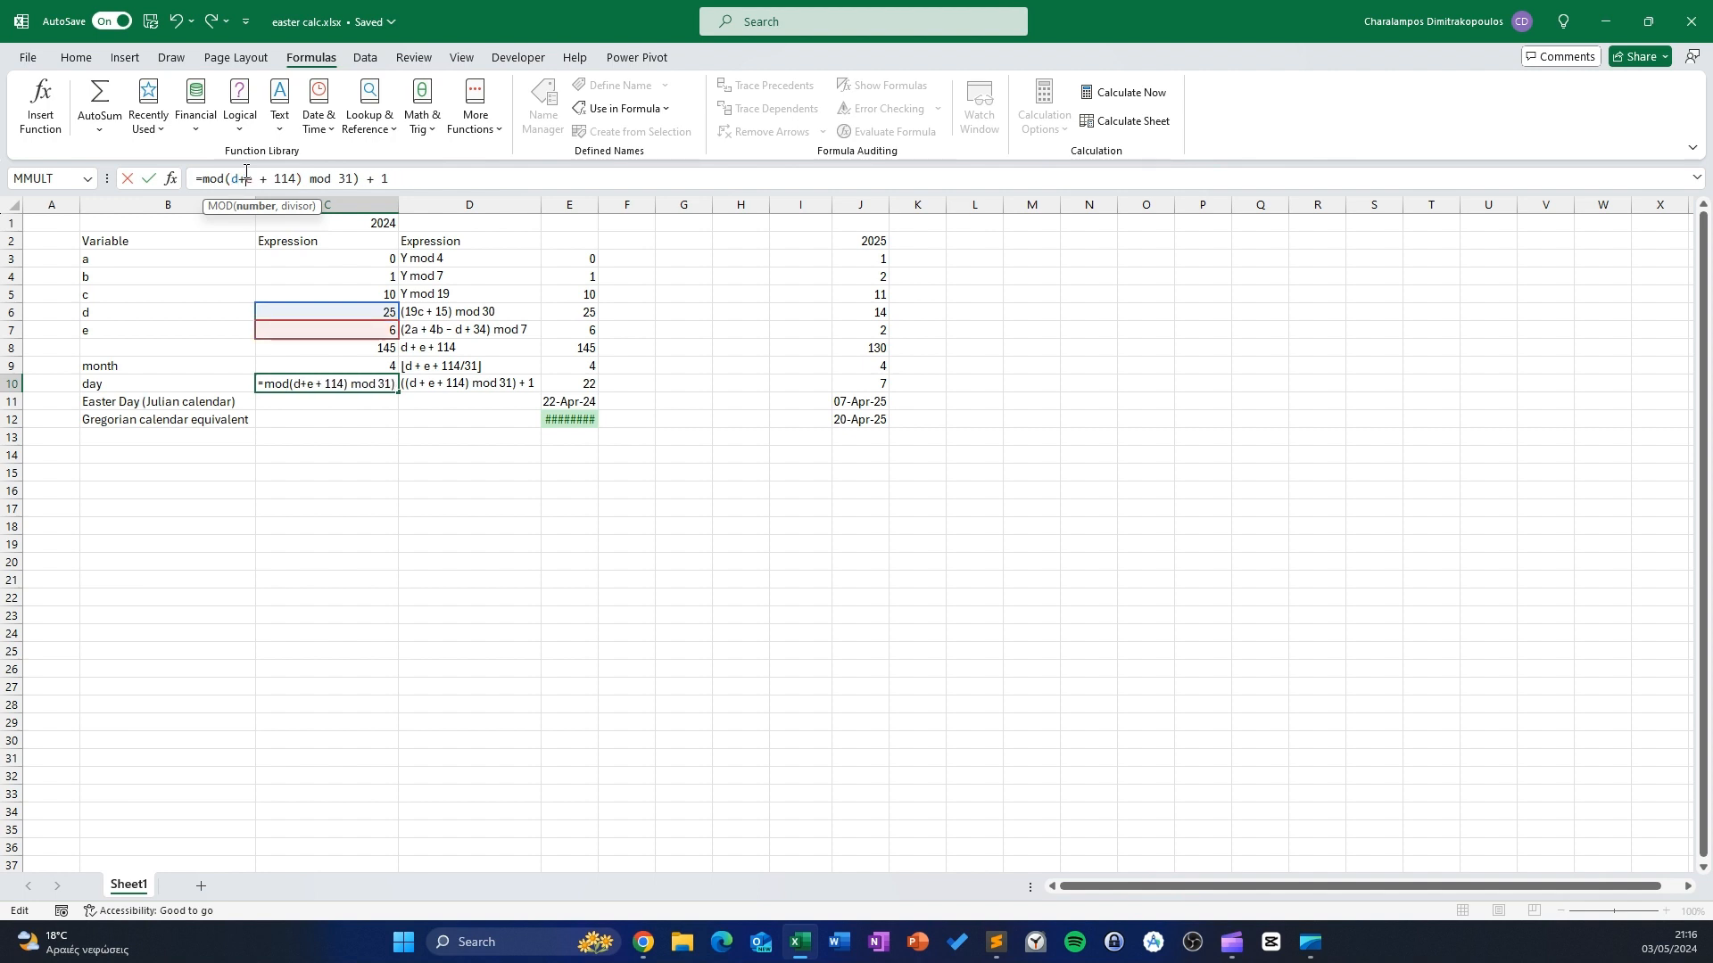
{"action": "key", "text": "Right"}
{"action": "key", "text": "Delete"}
{"action": "key", "text": "Right"}
{"action": "key", "text": "Delete"}
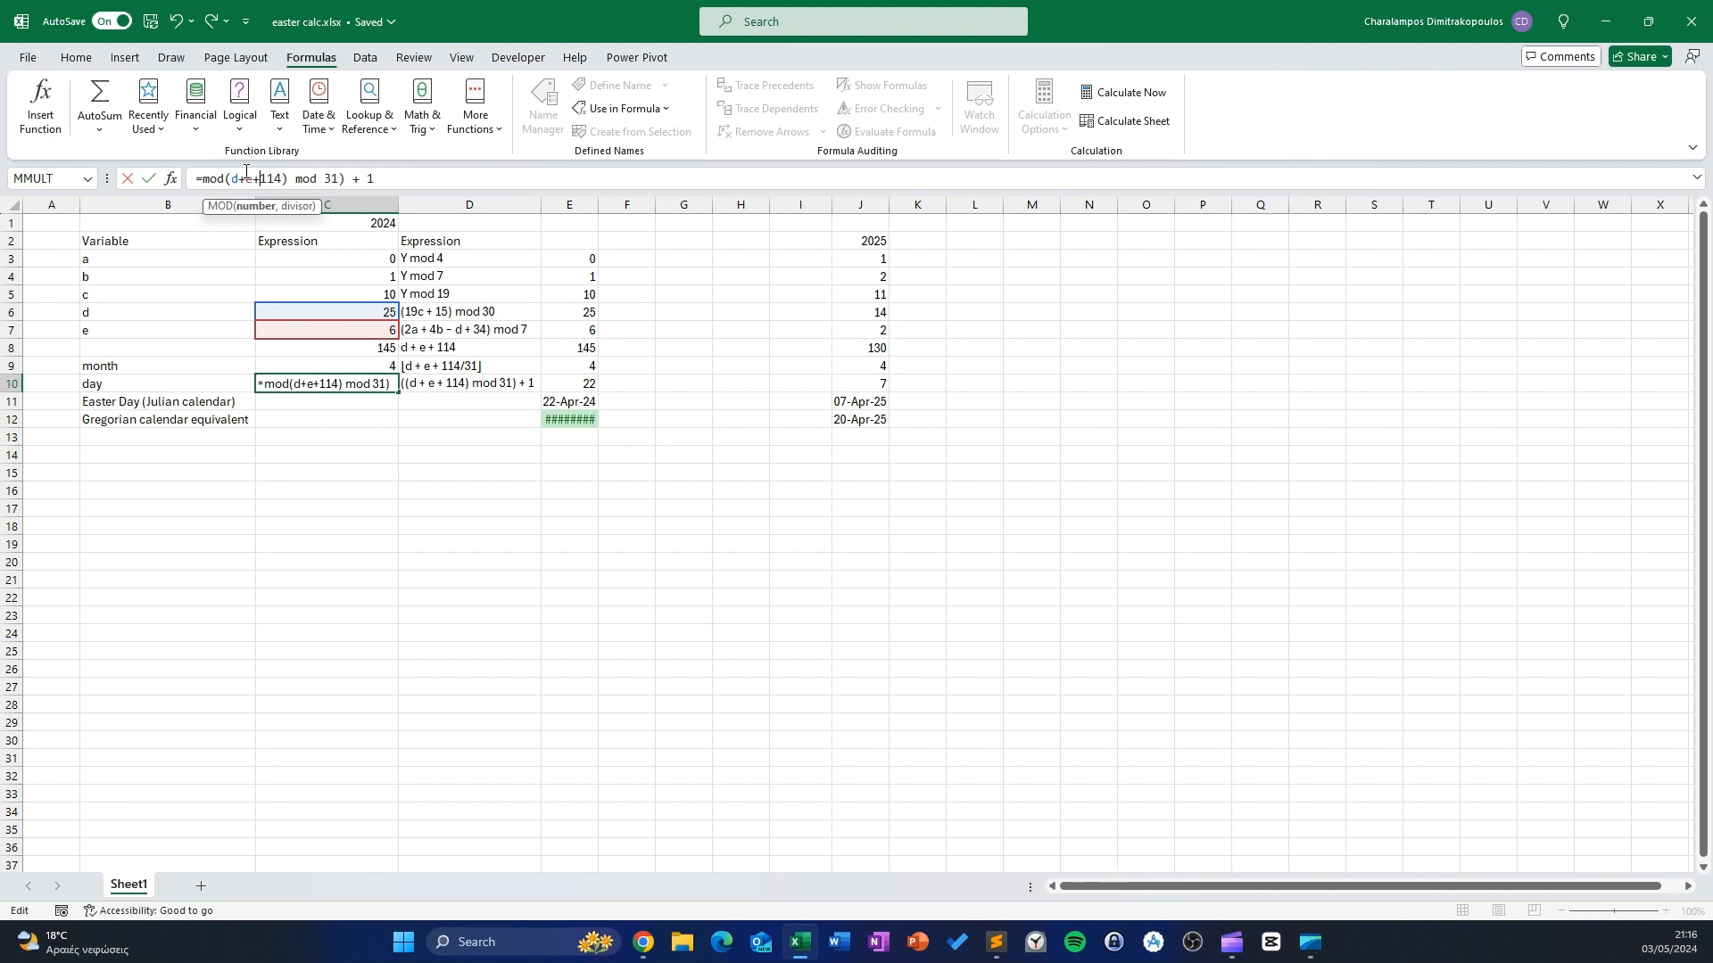
Replace the inner closing parenthesis and the word mod in C10's formula with a comma, making 31 the divisor
{"action": "key", "text": "Right"}
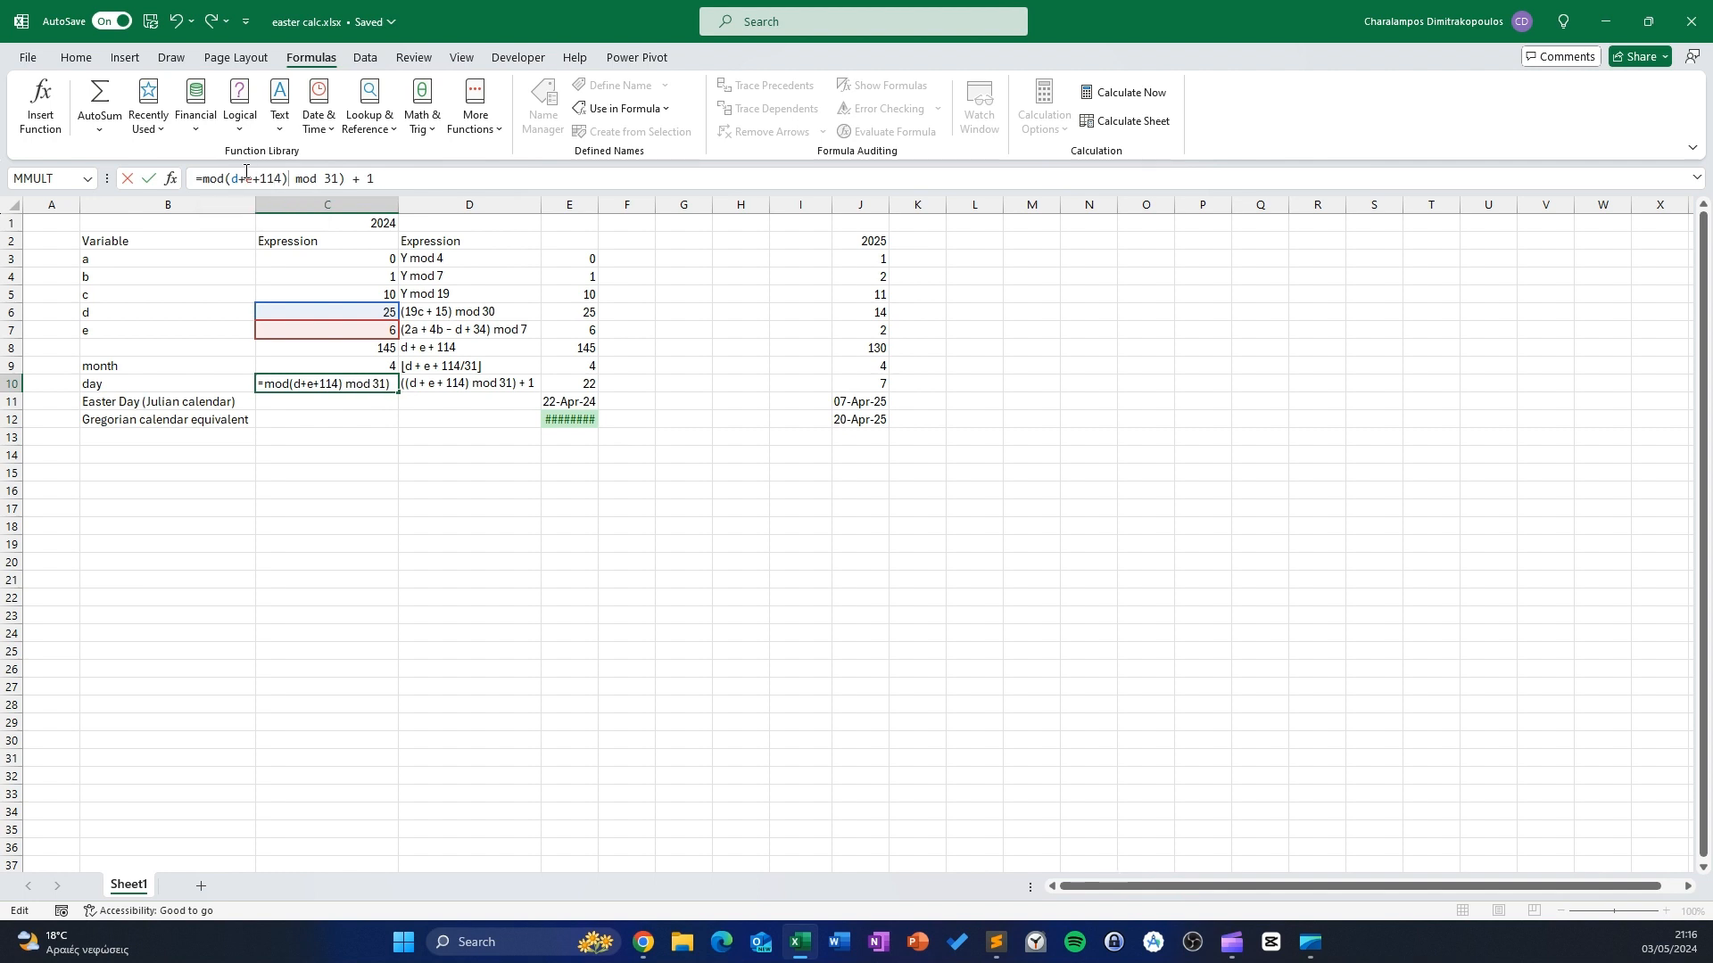
{"action": "key", "text": "Delete"}
{"action": "key", "text": "Delete"}
{"action": "key", "text": "Delete"}
{"action": "key", "text": "Delete"}
{"action": "key", "text": "Delete"}
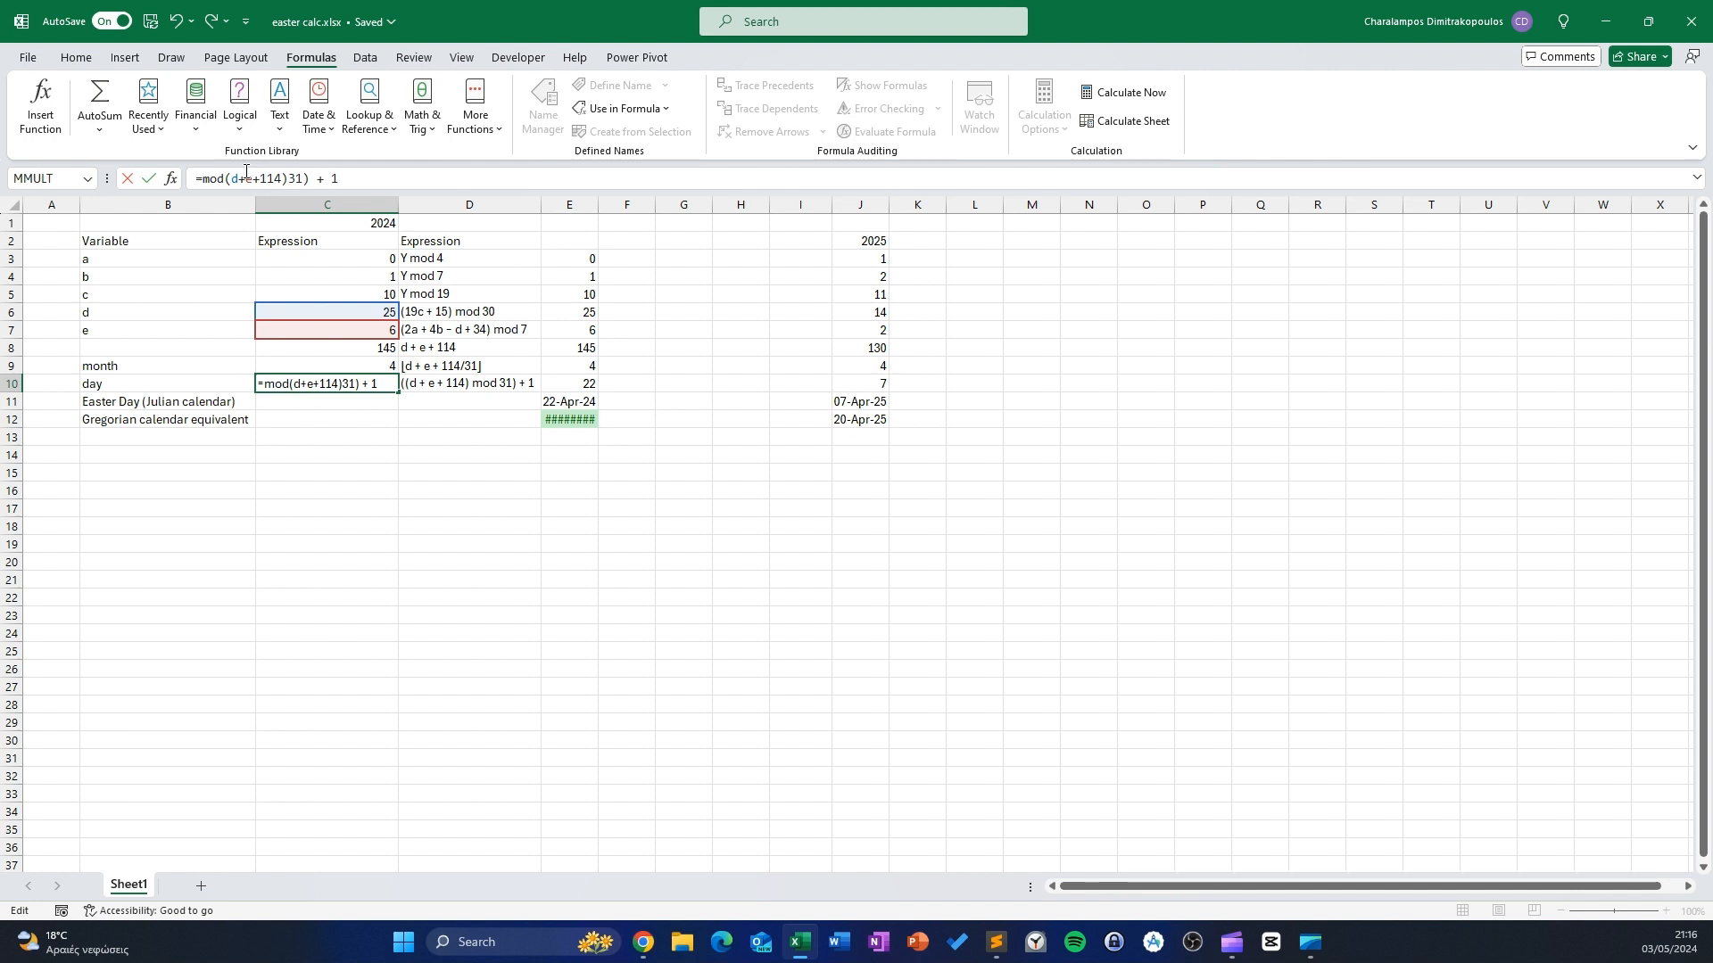
{"action": "key", "text": "BackSpace"}
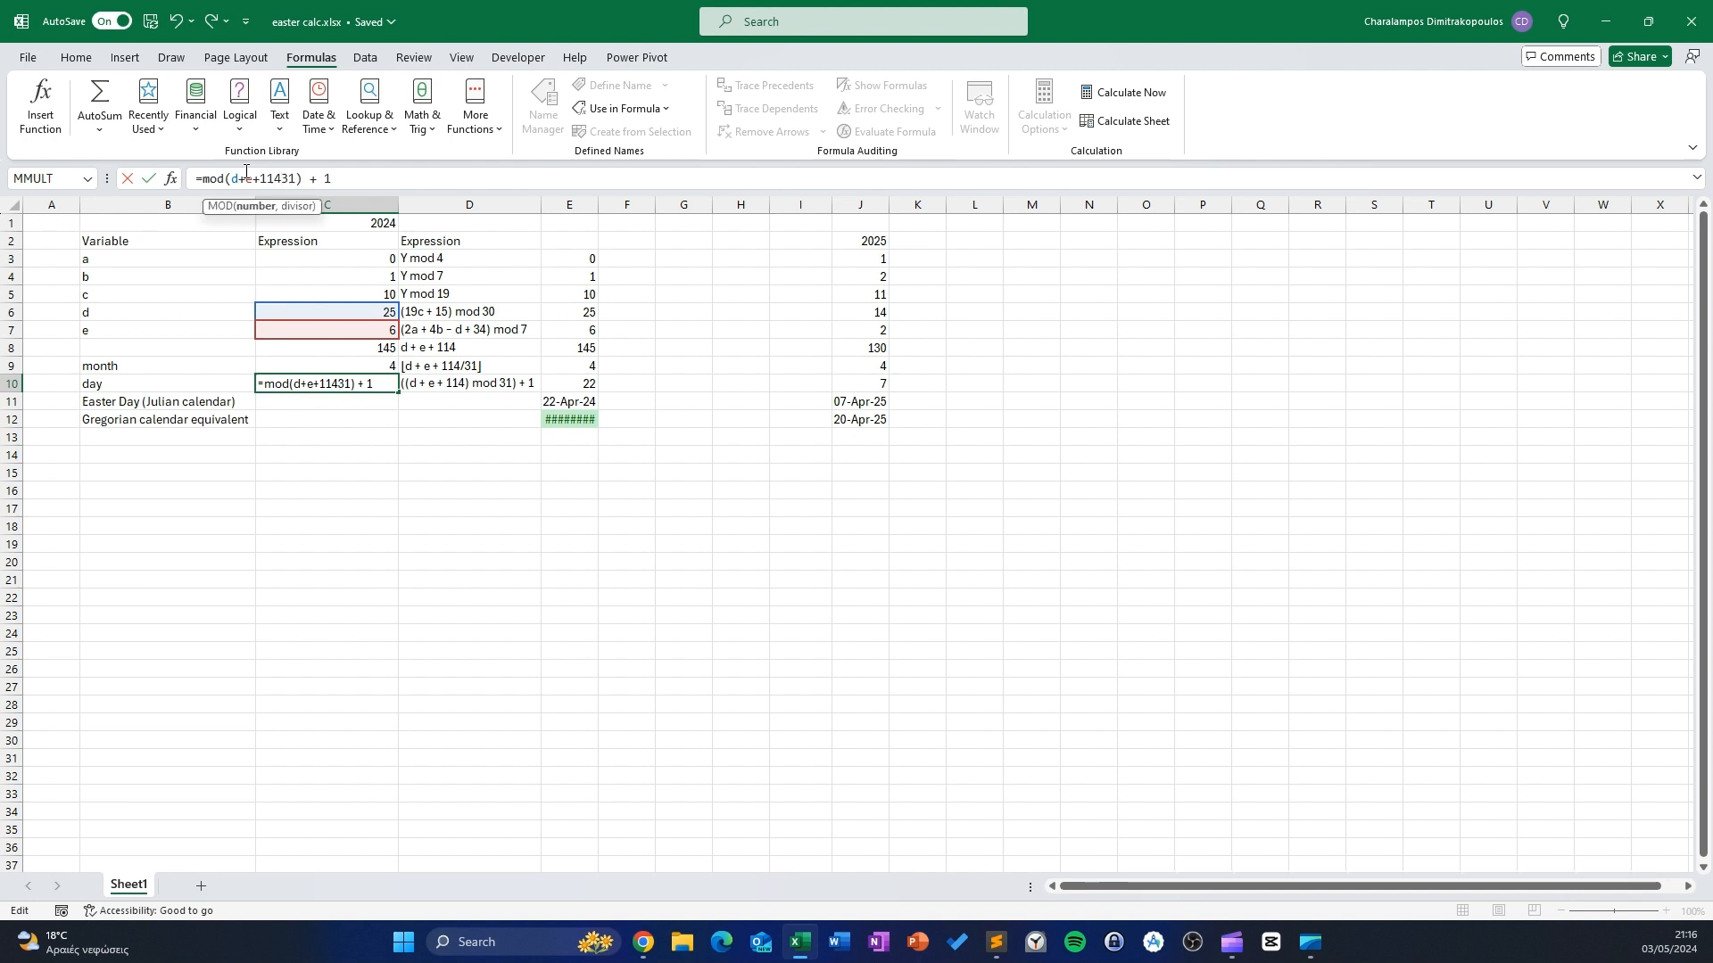
{"action": "type", "text": ","}
Remove the spaces around the final plus sign in C10, completing the formula =MOD(d+e+114,31)+1, and check the result
{"action": "key", "text": "Right"}
{"action": "key", "text": "Right"}
{"action": "key", "text": "Right"}
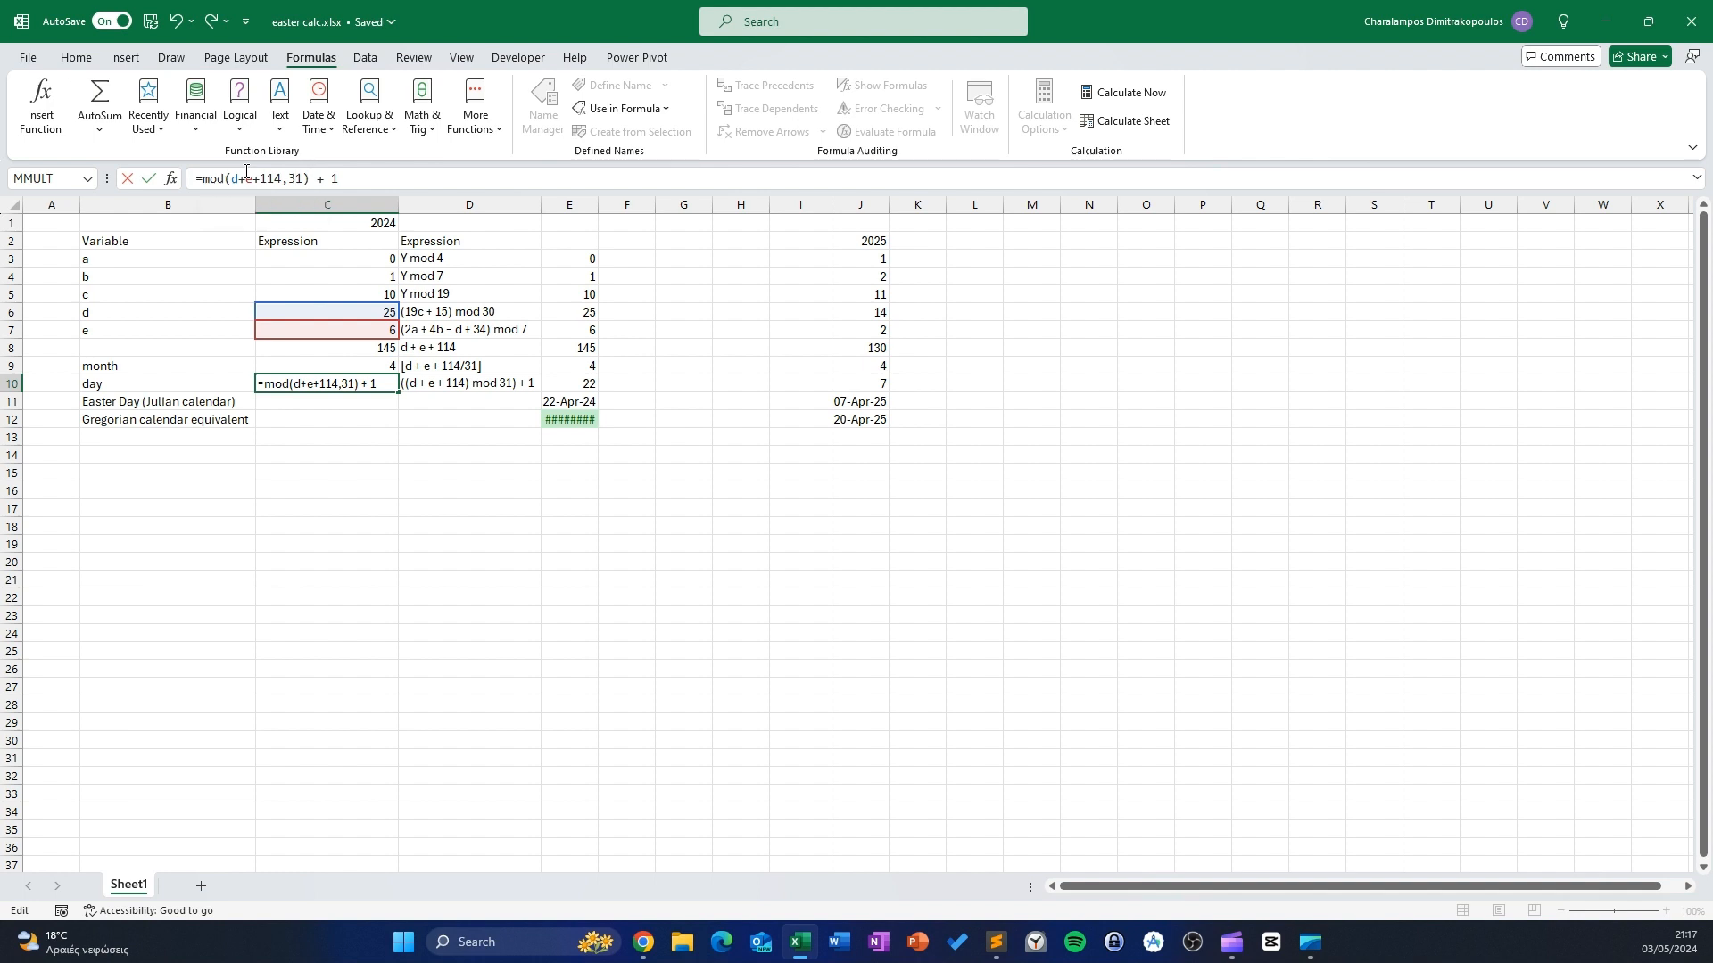
{"action": "key", "text": "Delete"}
{"action": "key", "text": "Return"}
{"action": "left_click", "coordinate": [491, 398]}
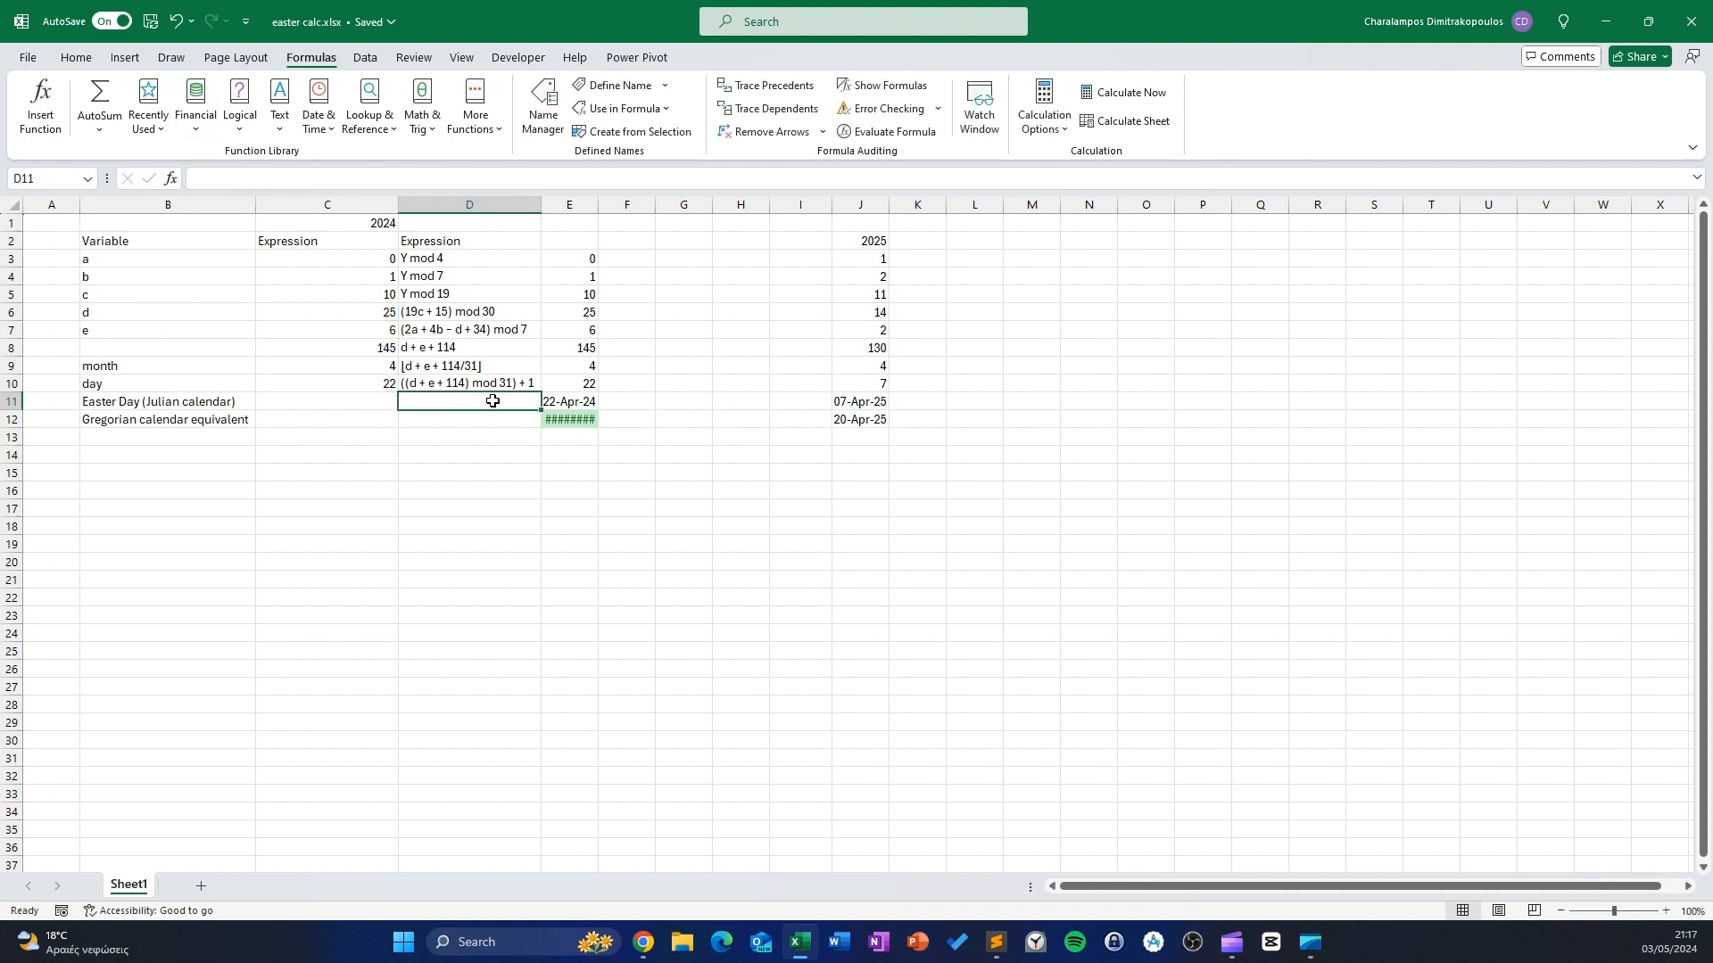
{"action": "left_click", "coordinate": [366, 390]}
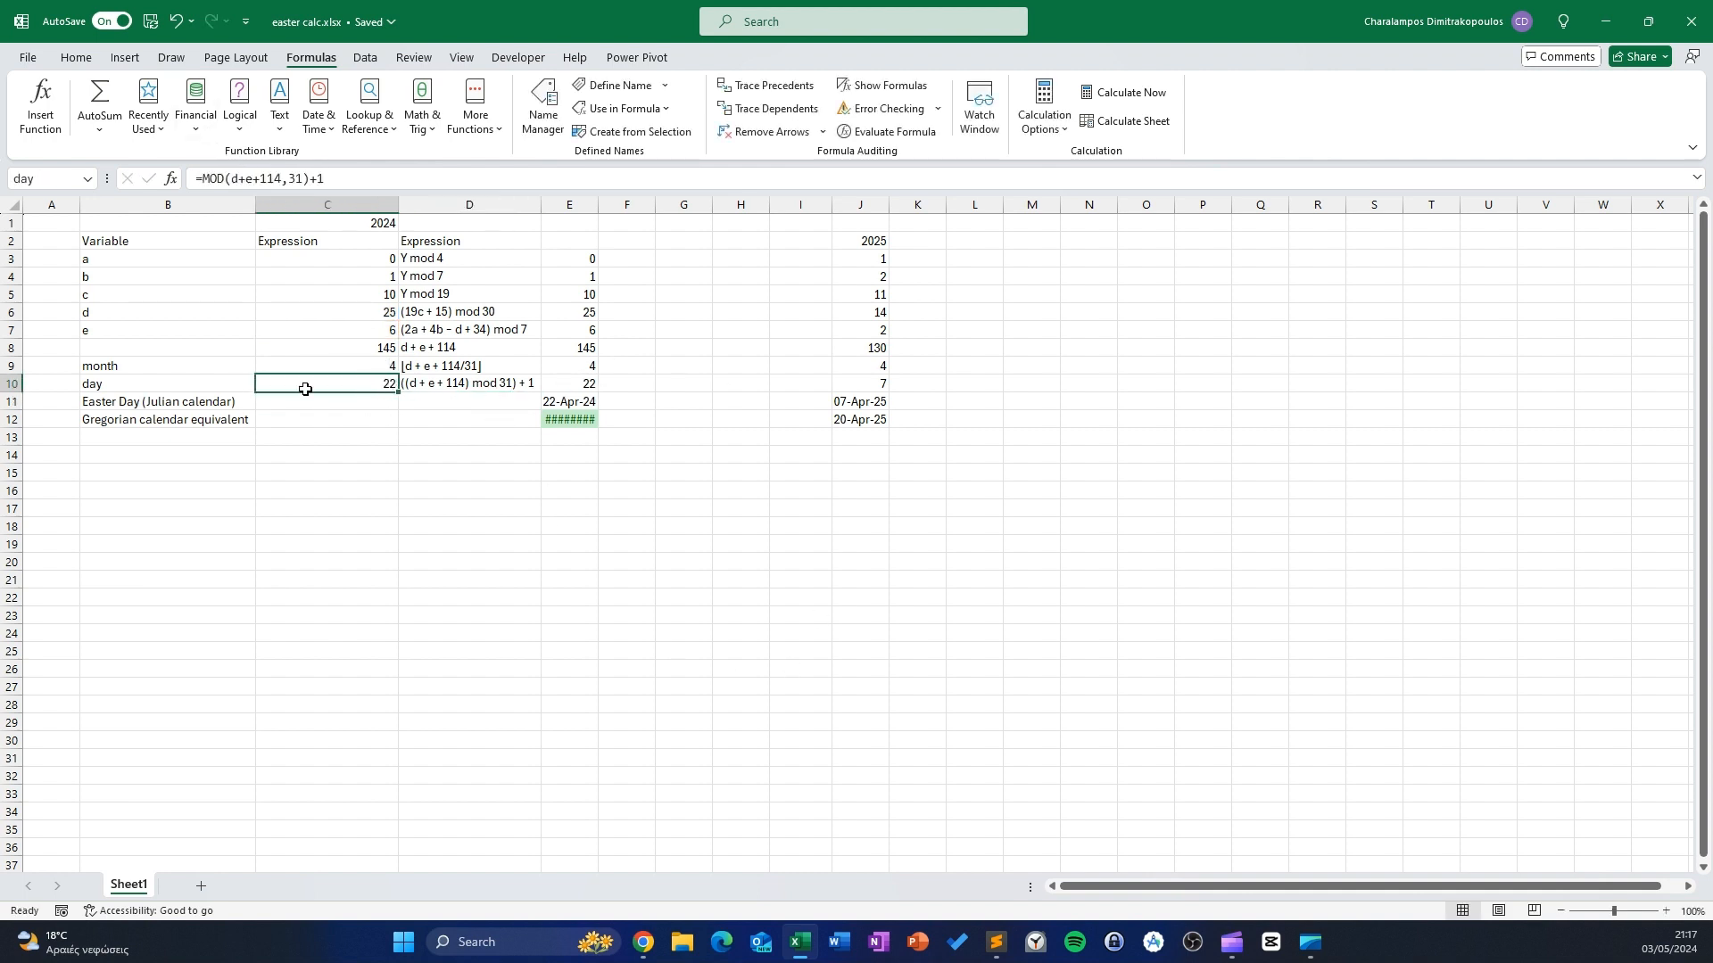
{"action": "left_click", "coordinate": [329, 352]}
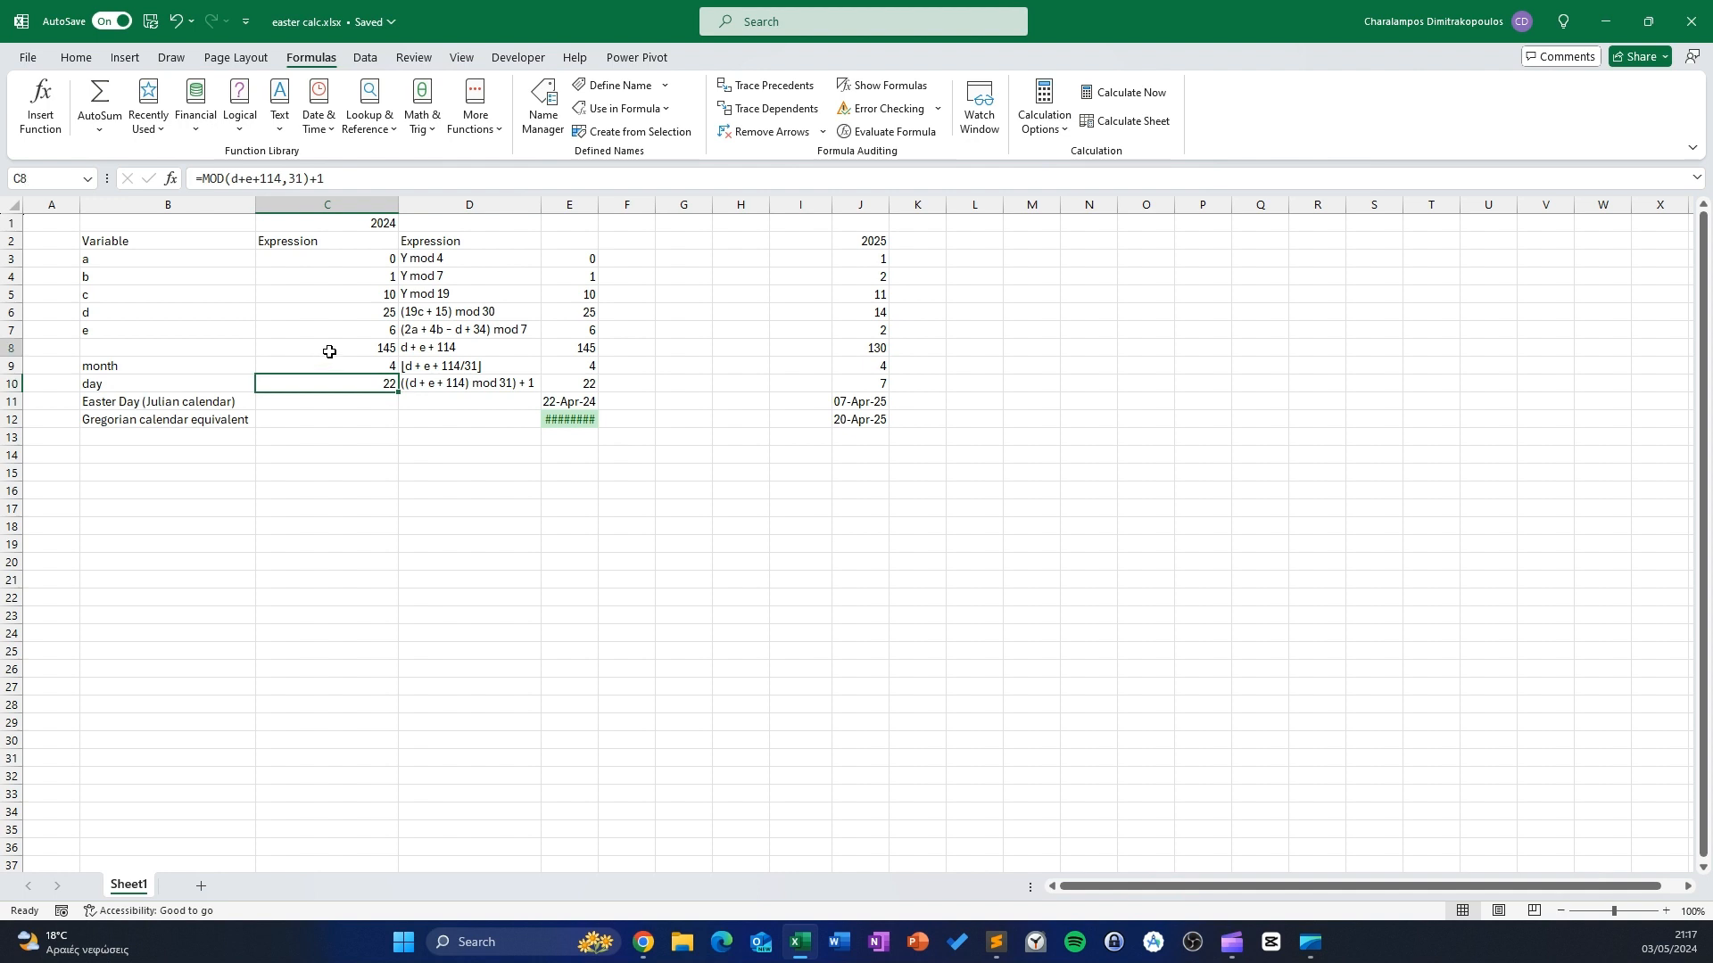
Enter =DATE(year,month,day) in C11 to build the Julian calendar Easter date from the named cells
{"action": "left_click", "coordinate": [116, 401]}
{"action": "left_click", "coordinate": [365, 404]}
{"action": "type", "text": "="}
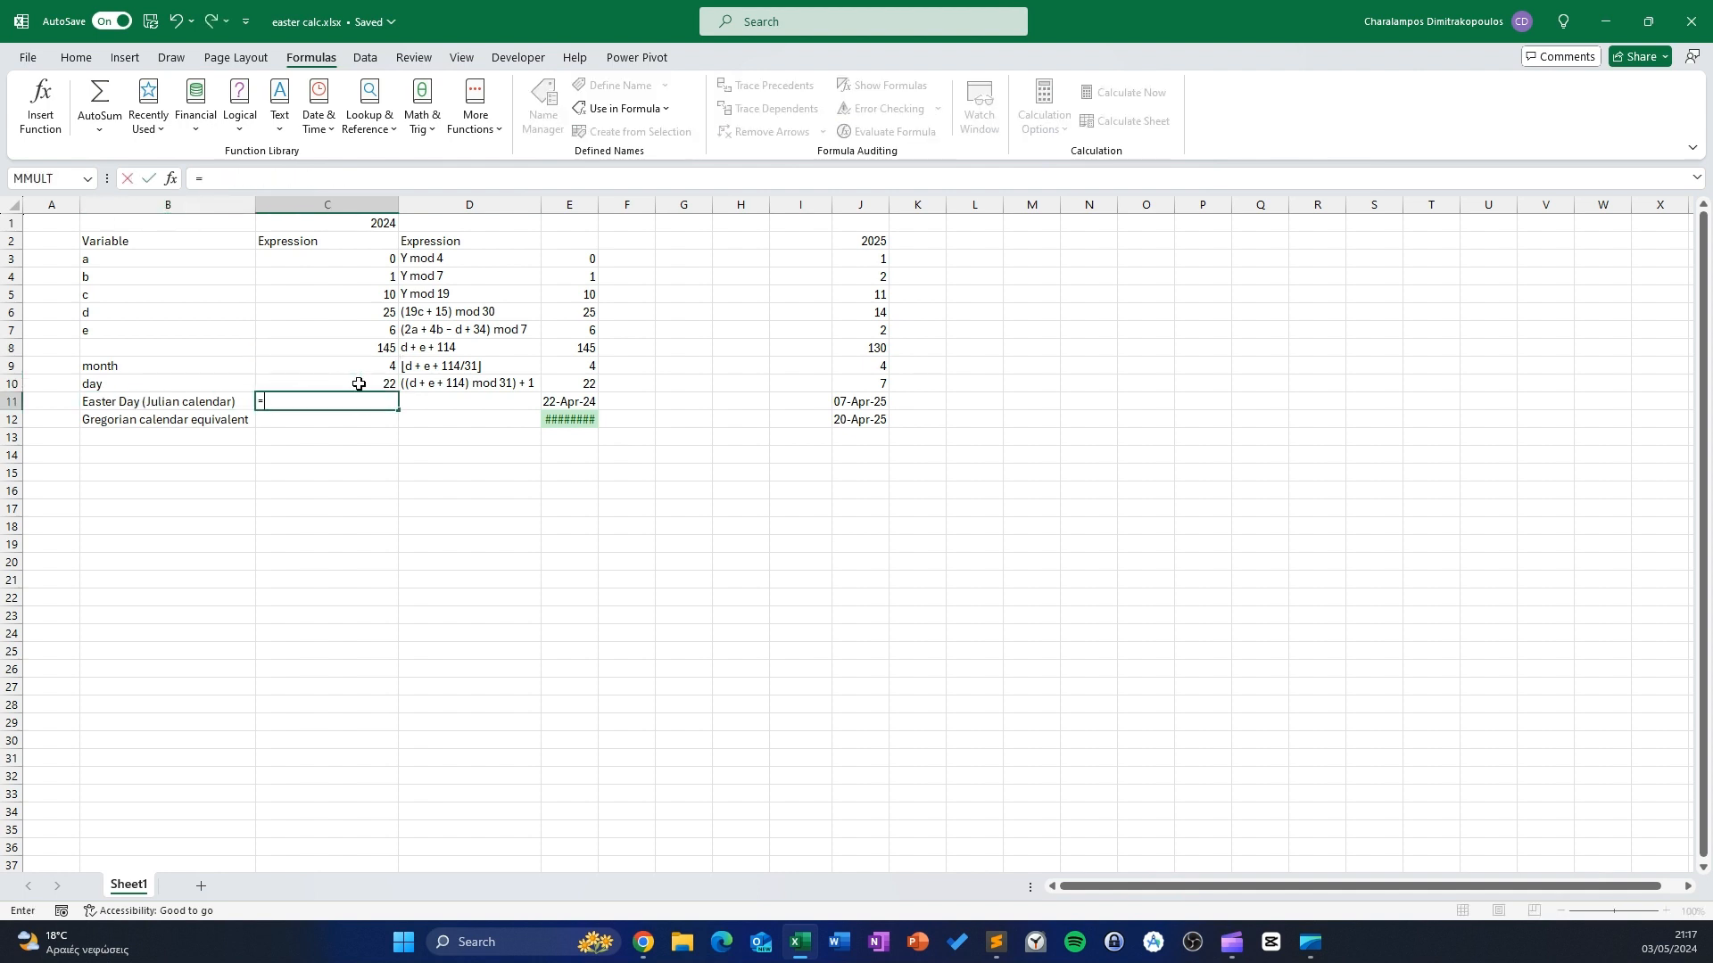
{"action": "type", "text": "date"}
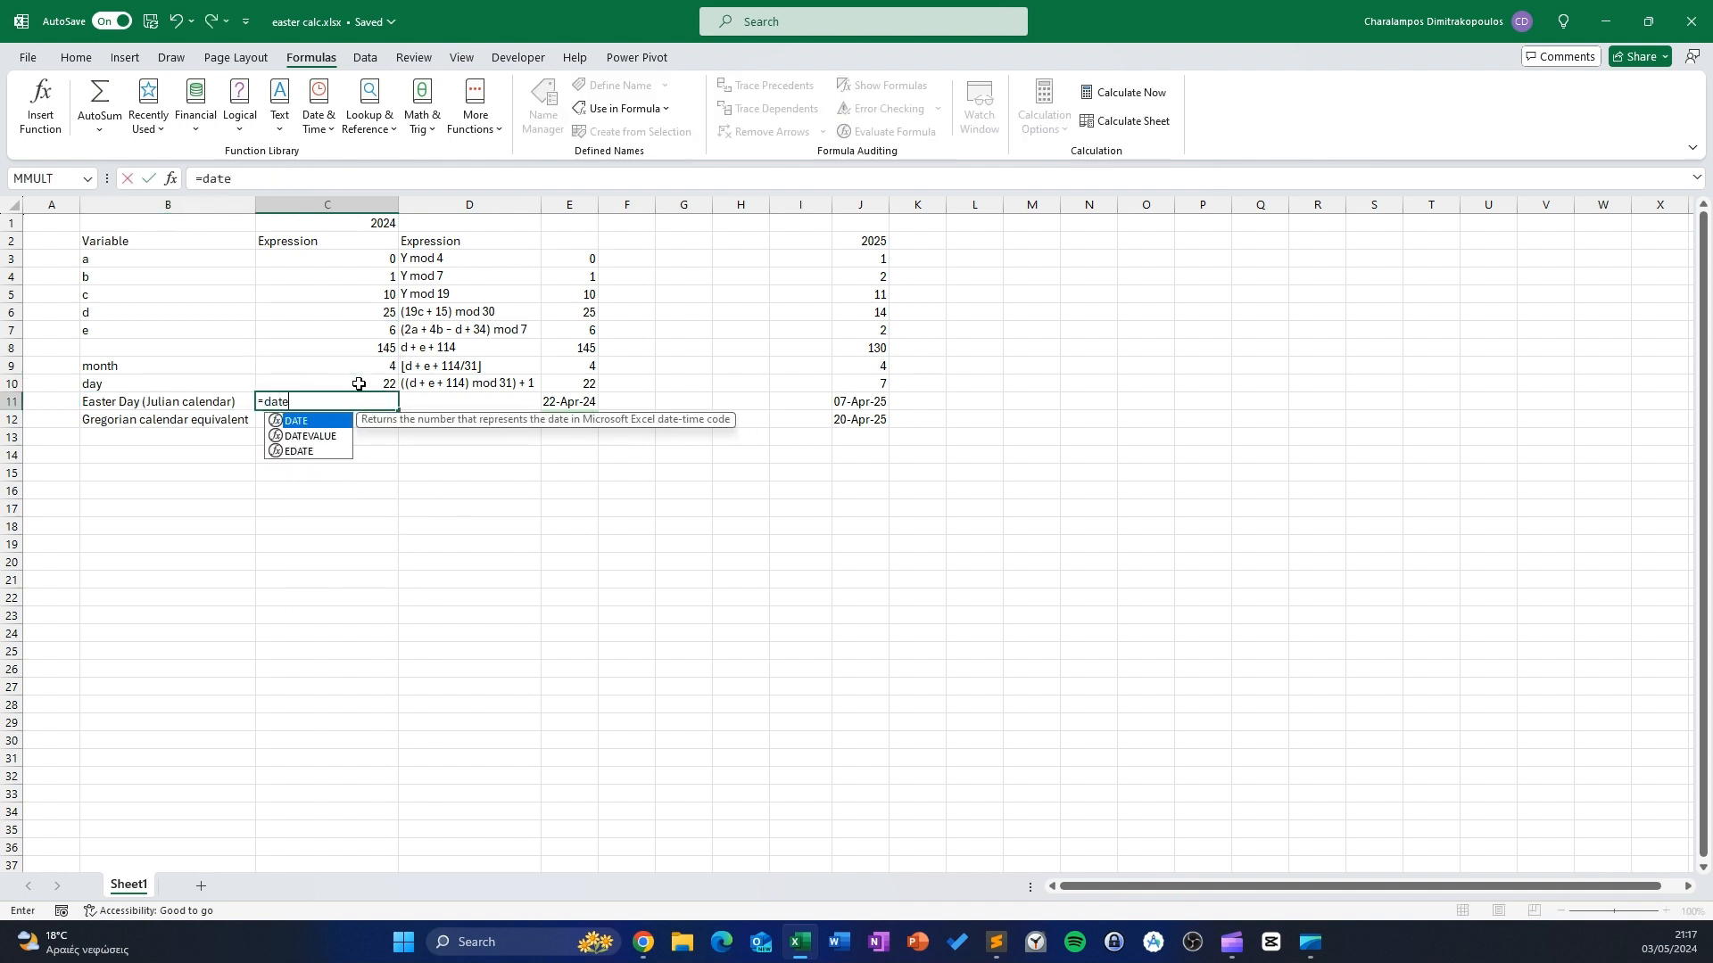
{"action": "key", "text": "Tab"}
{"action": "left_click", "coordinate": [355, 224]}
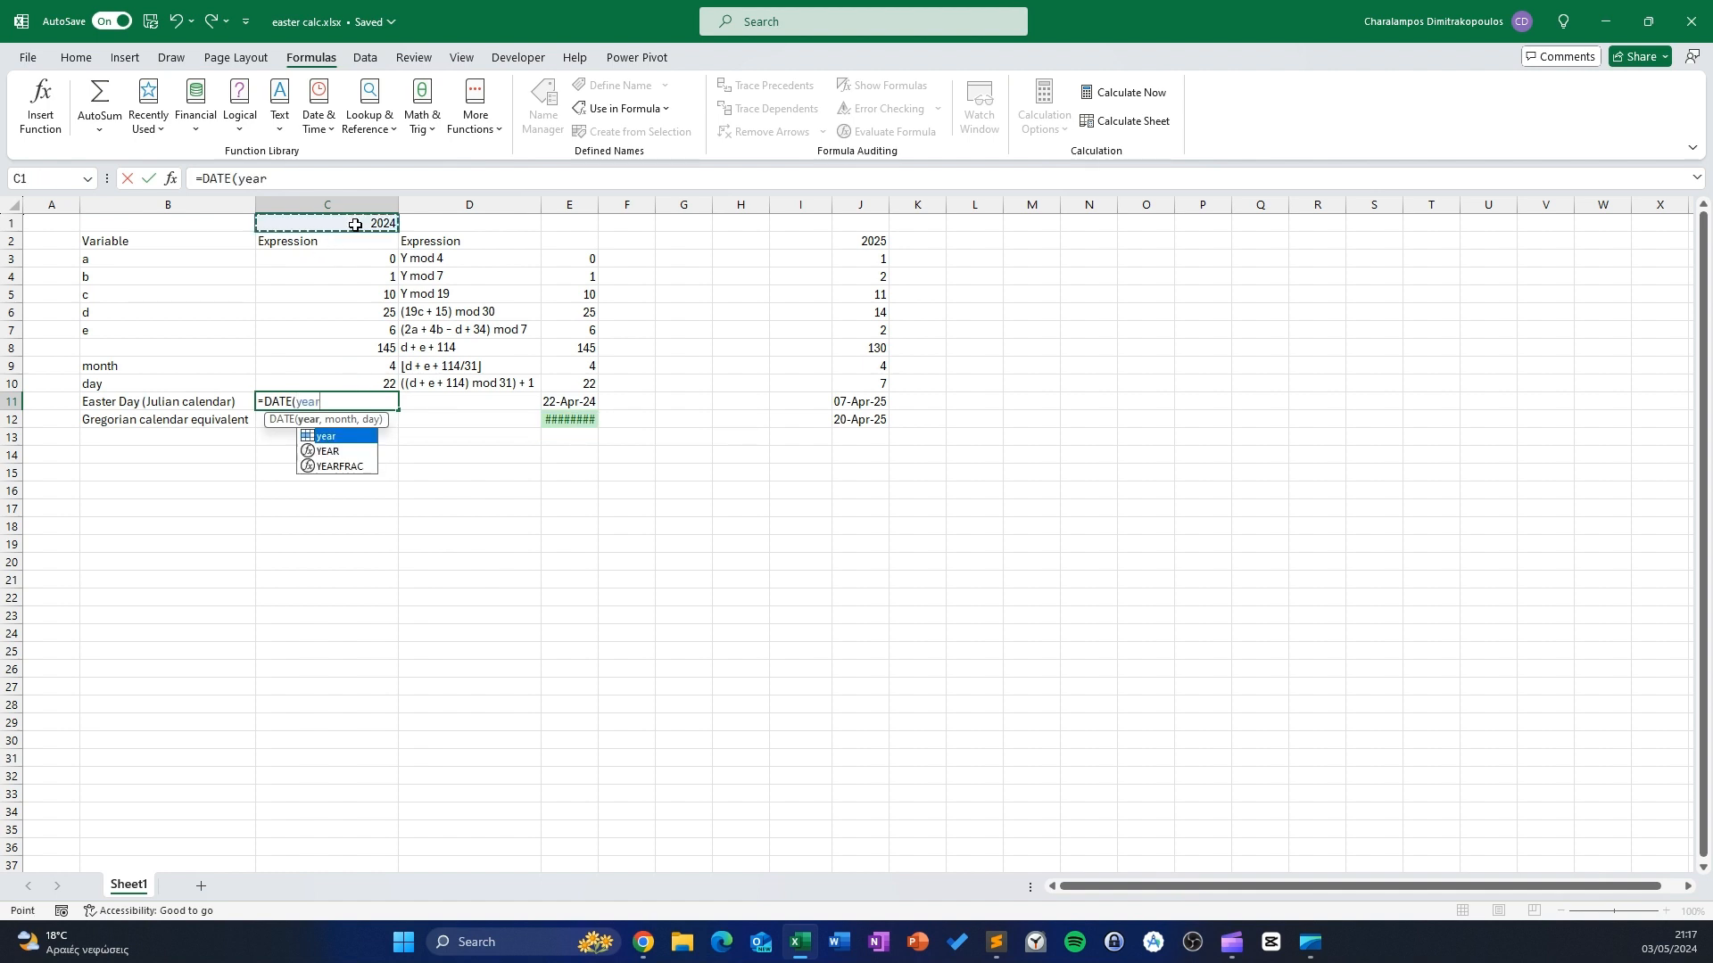
{"action": "type", "text": ","}
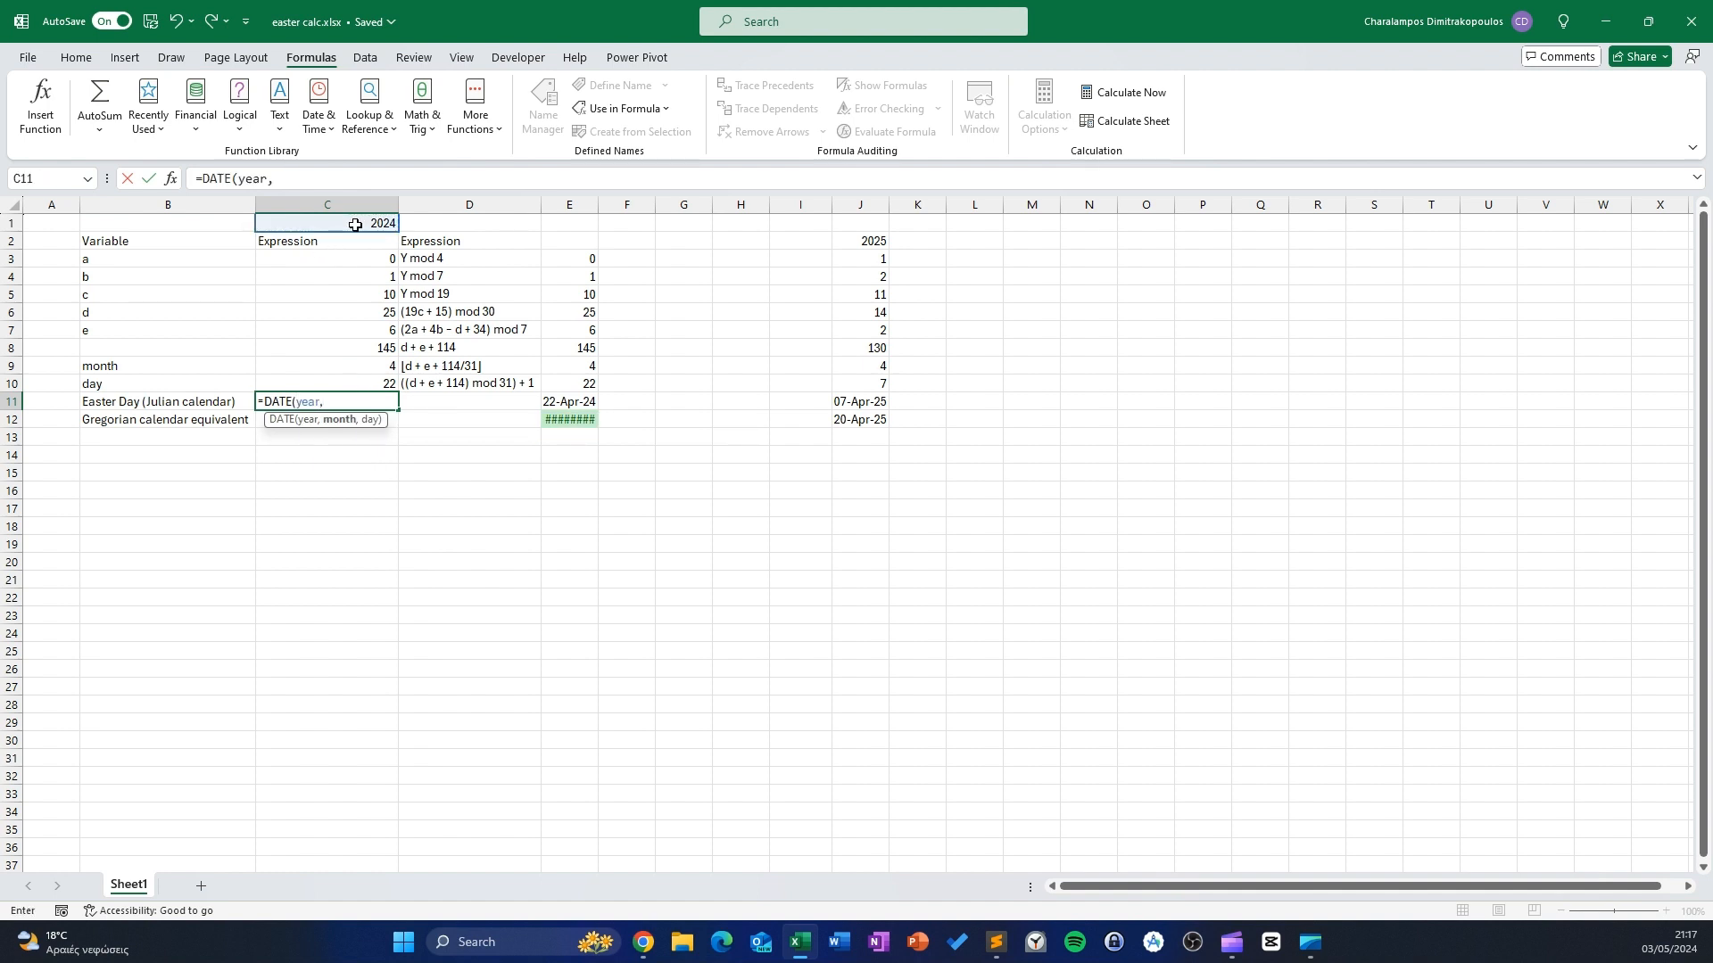
{"action": "left_click", "coordinate": [377, 362]}
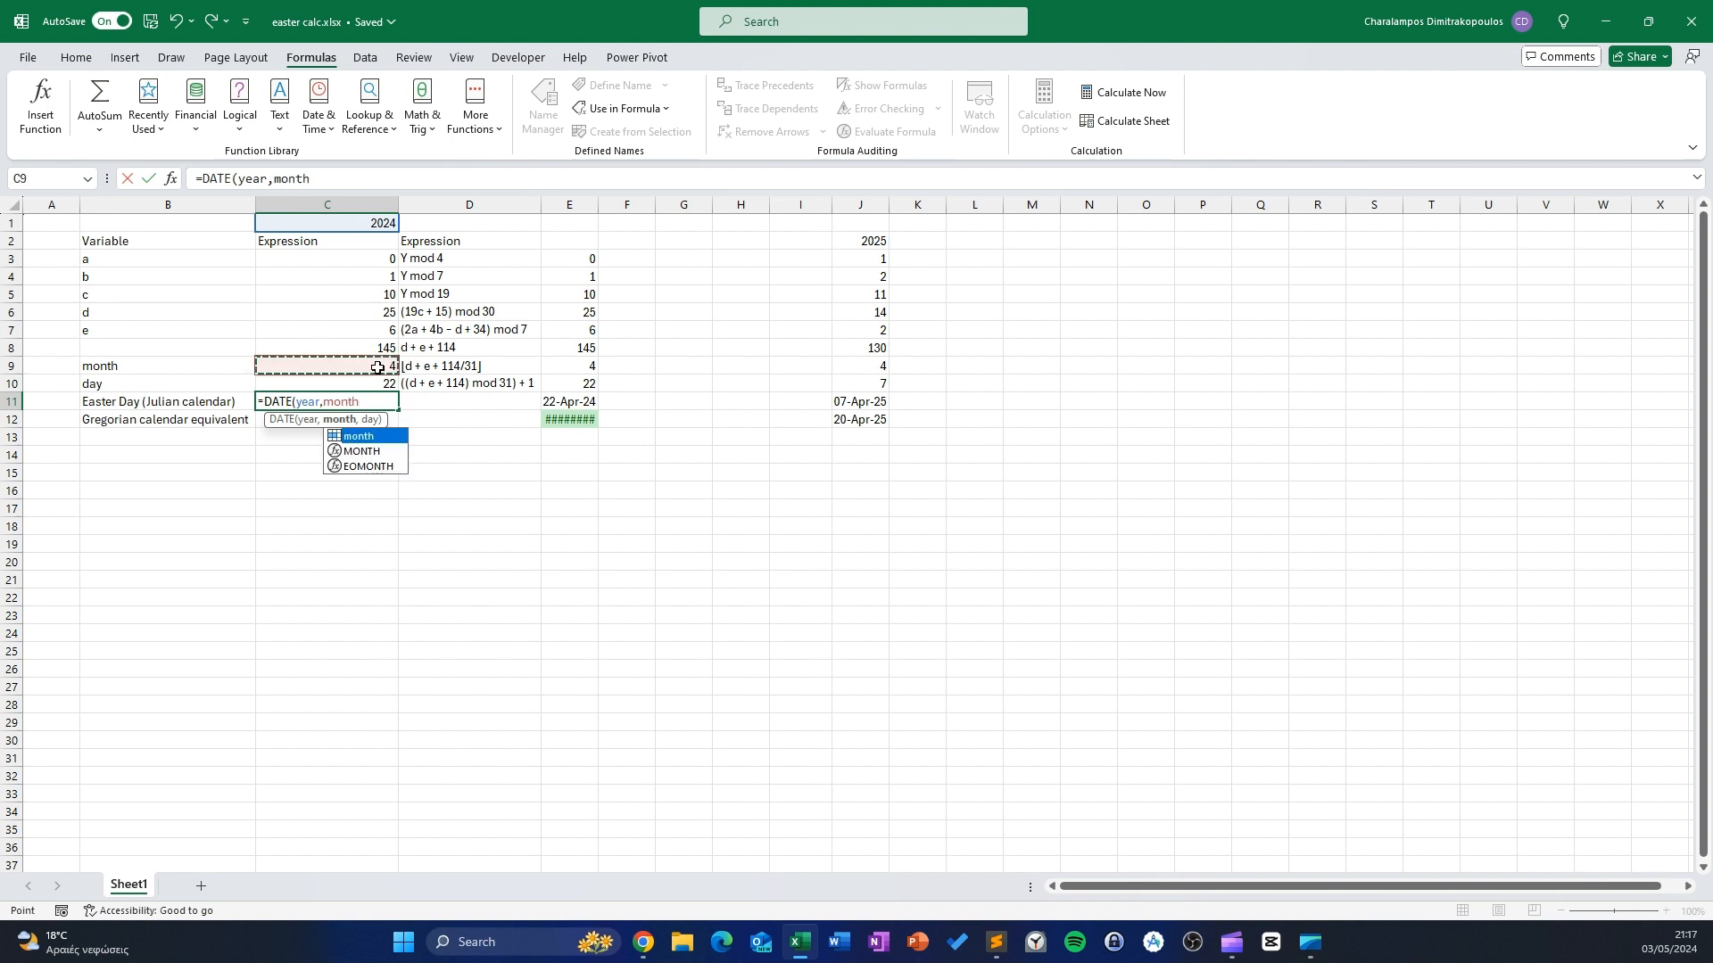
{"action": "type", "text": ","}
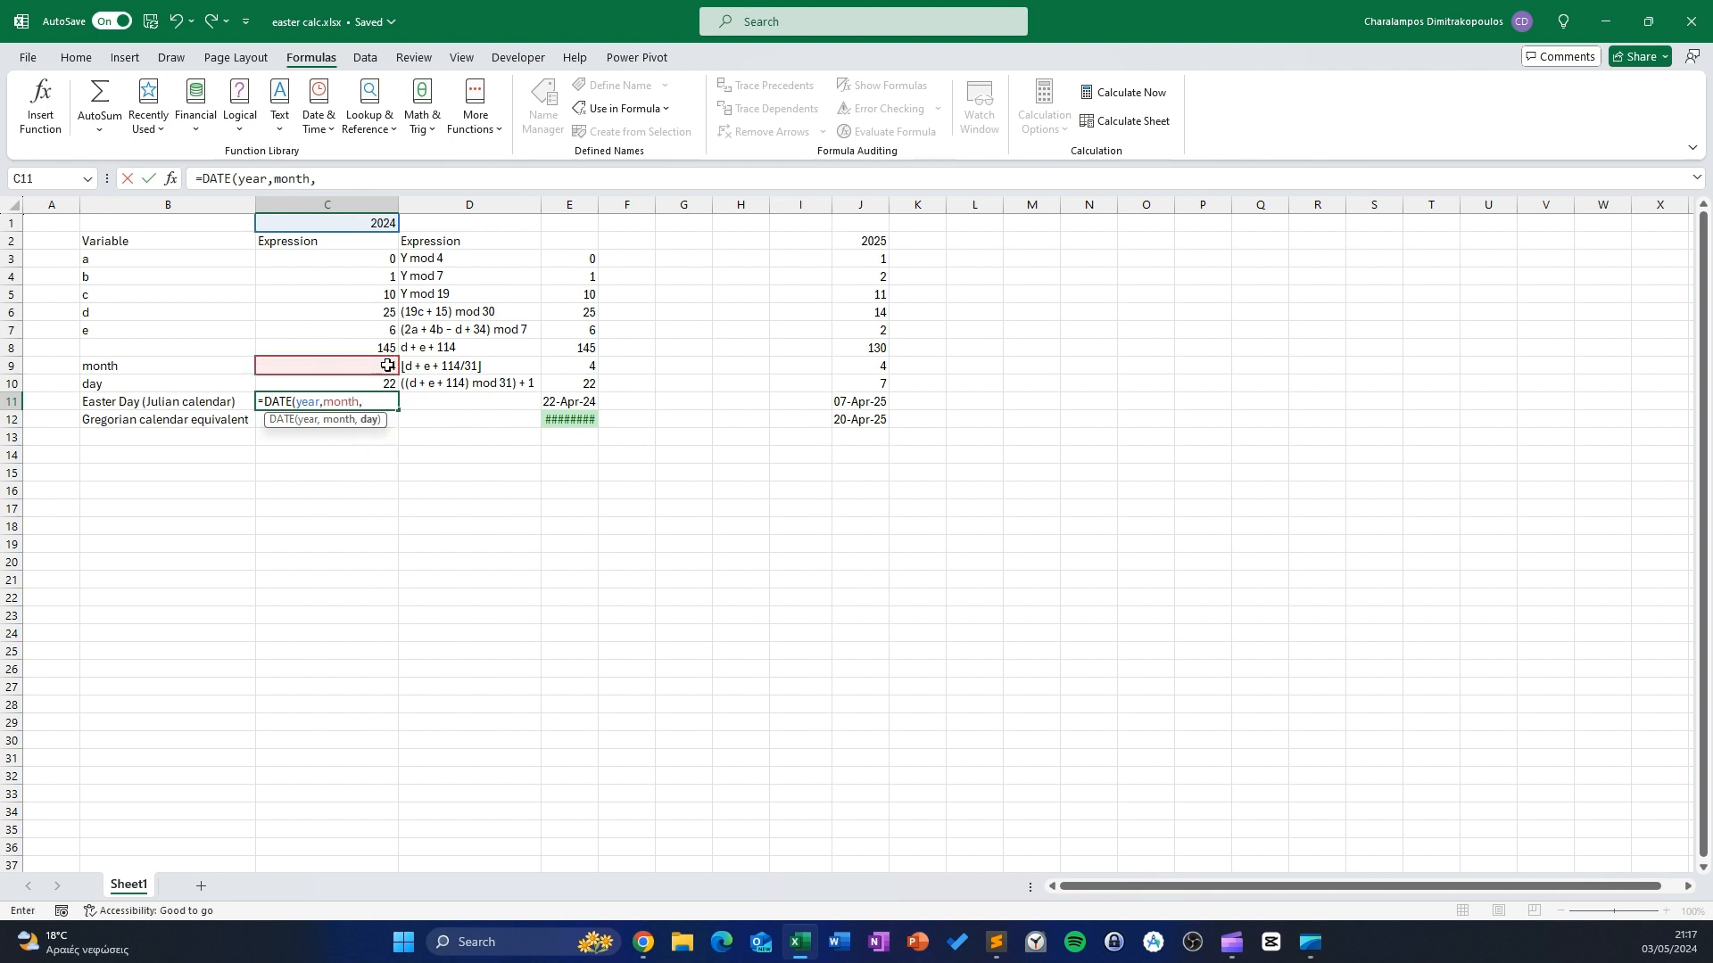
{"action": "left_click", "coordinate": [384, 384]}
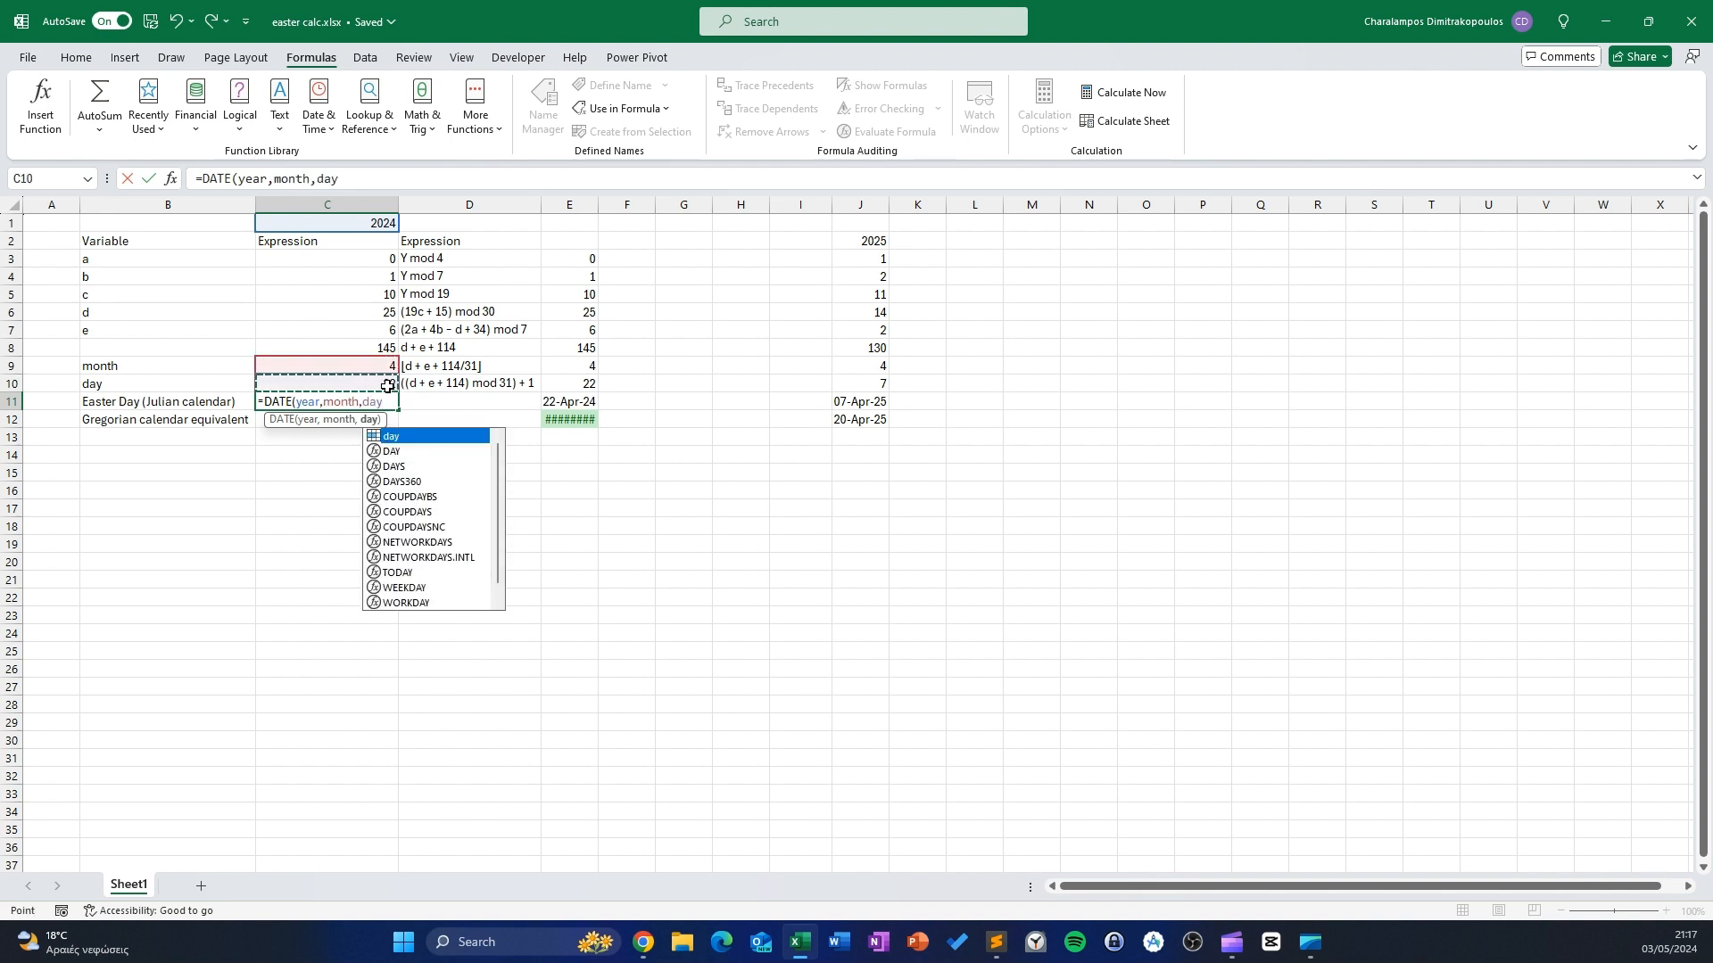
{"action": "type", "text": ")"}
{"action": "key", "text": "Return"}
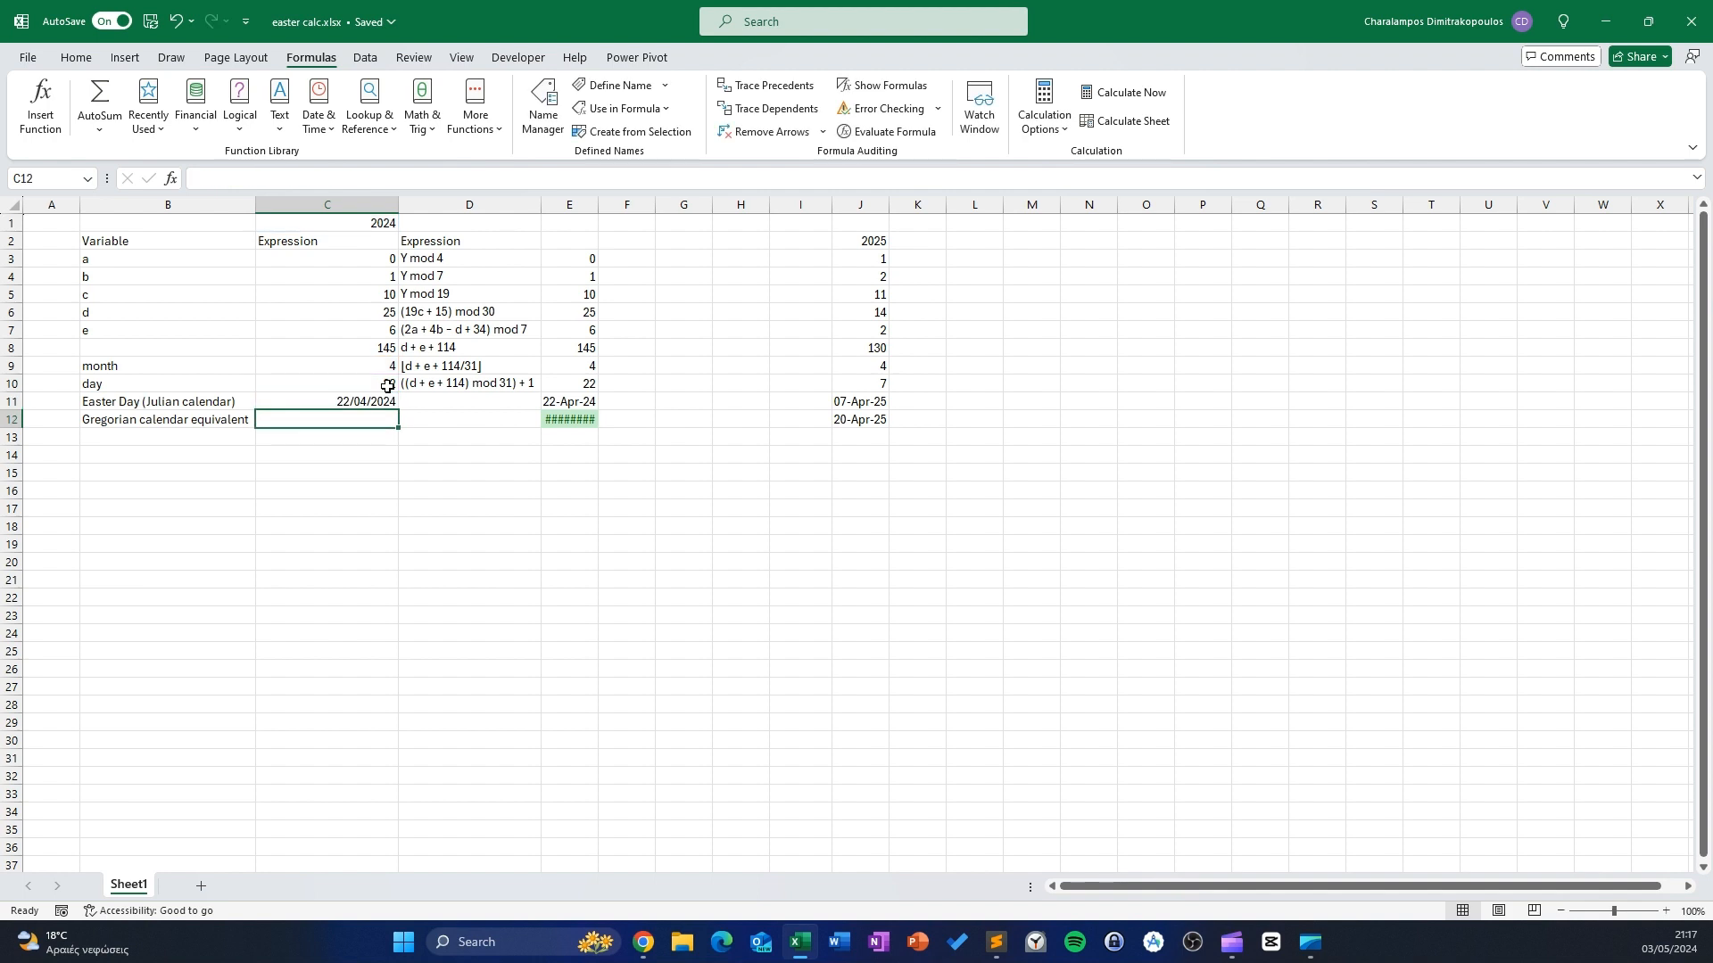
Enter =C11+13 in C12 for the Gregorian calendar equivalent, and widen column E to fit its contents
{"action": "type", "text": "="}
{"action": "left_click", "coordinate": [389, 399]}
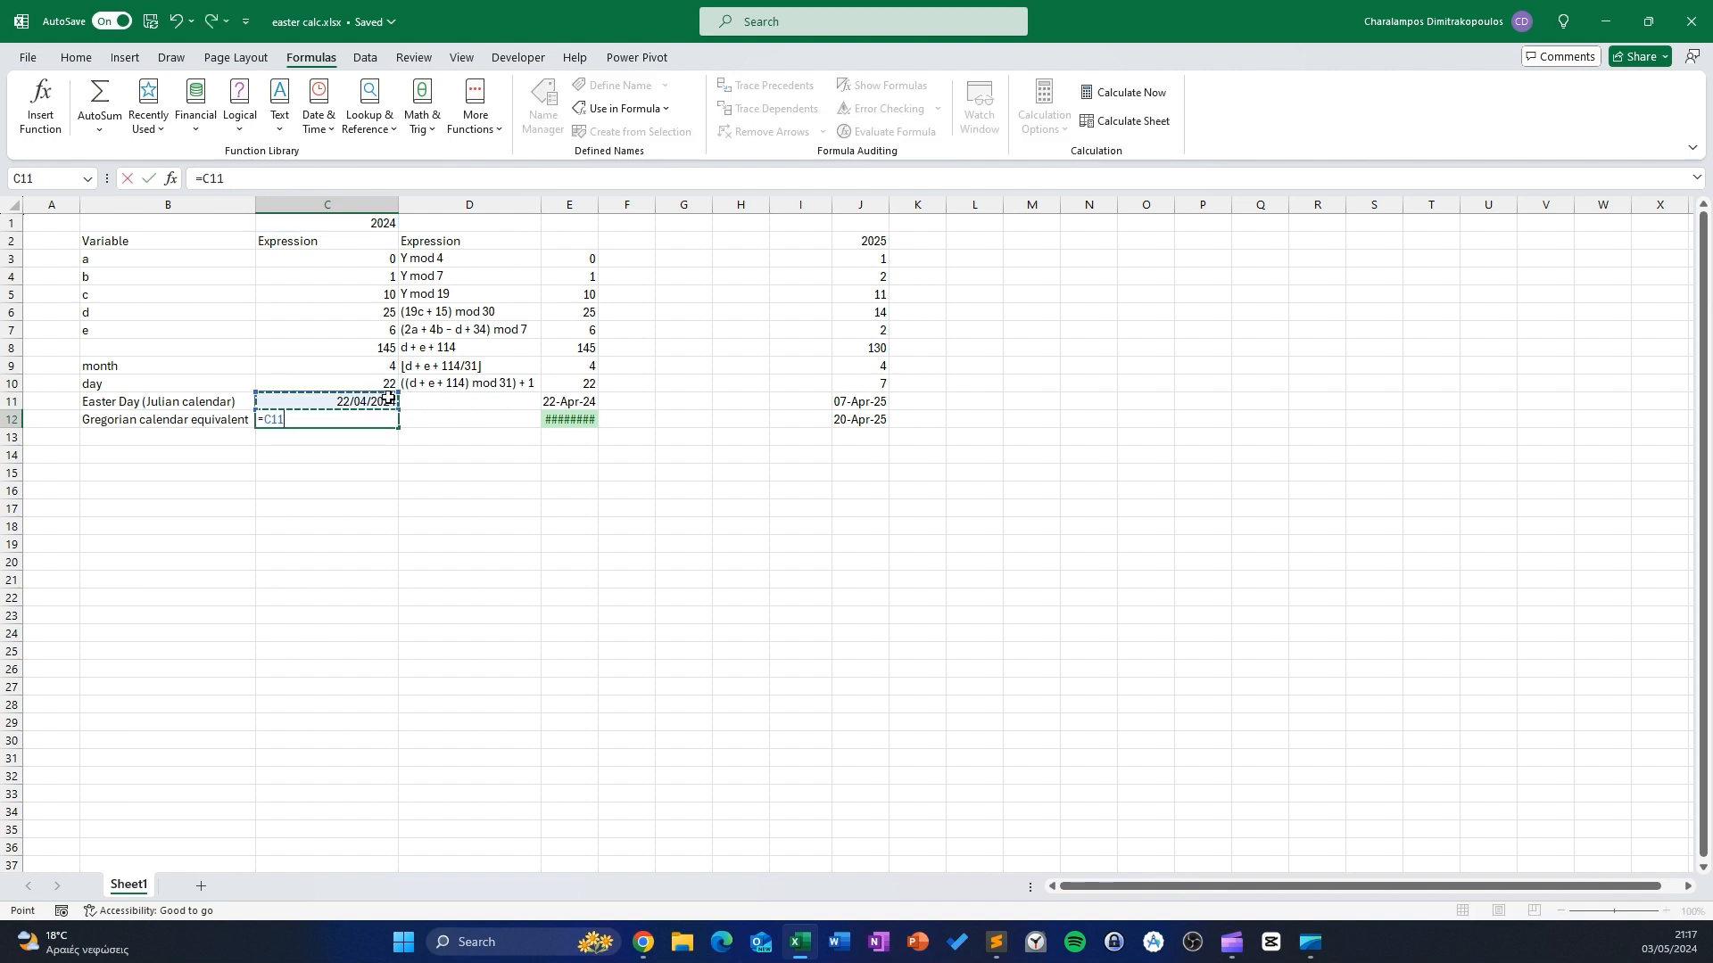
{"action": "type", "text": "-"}
{"action": "type", "text": "13"}
{"action": "key", "text": "Return"}
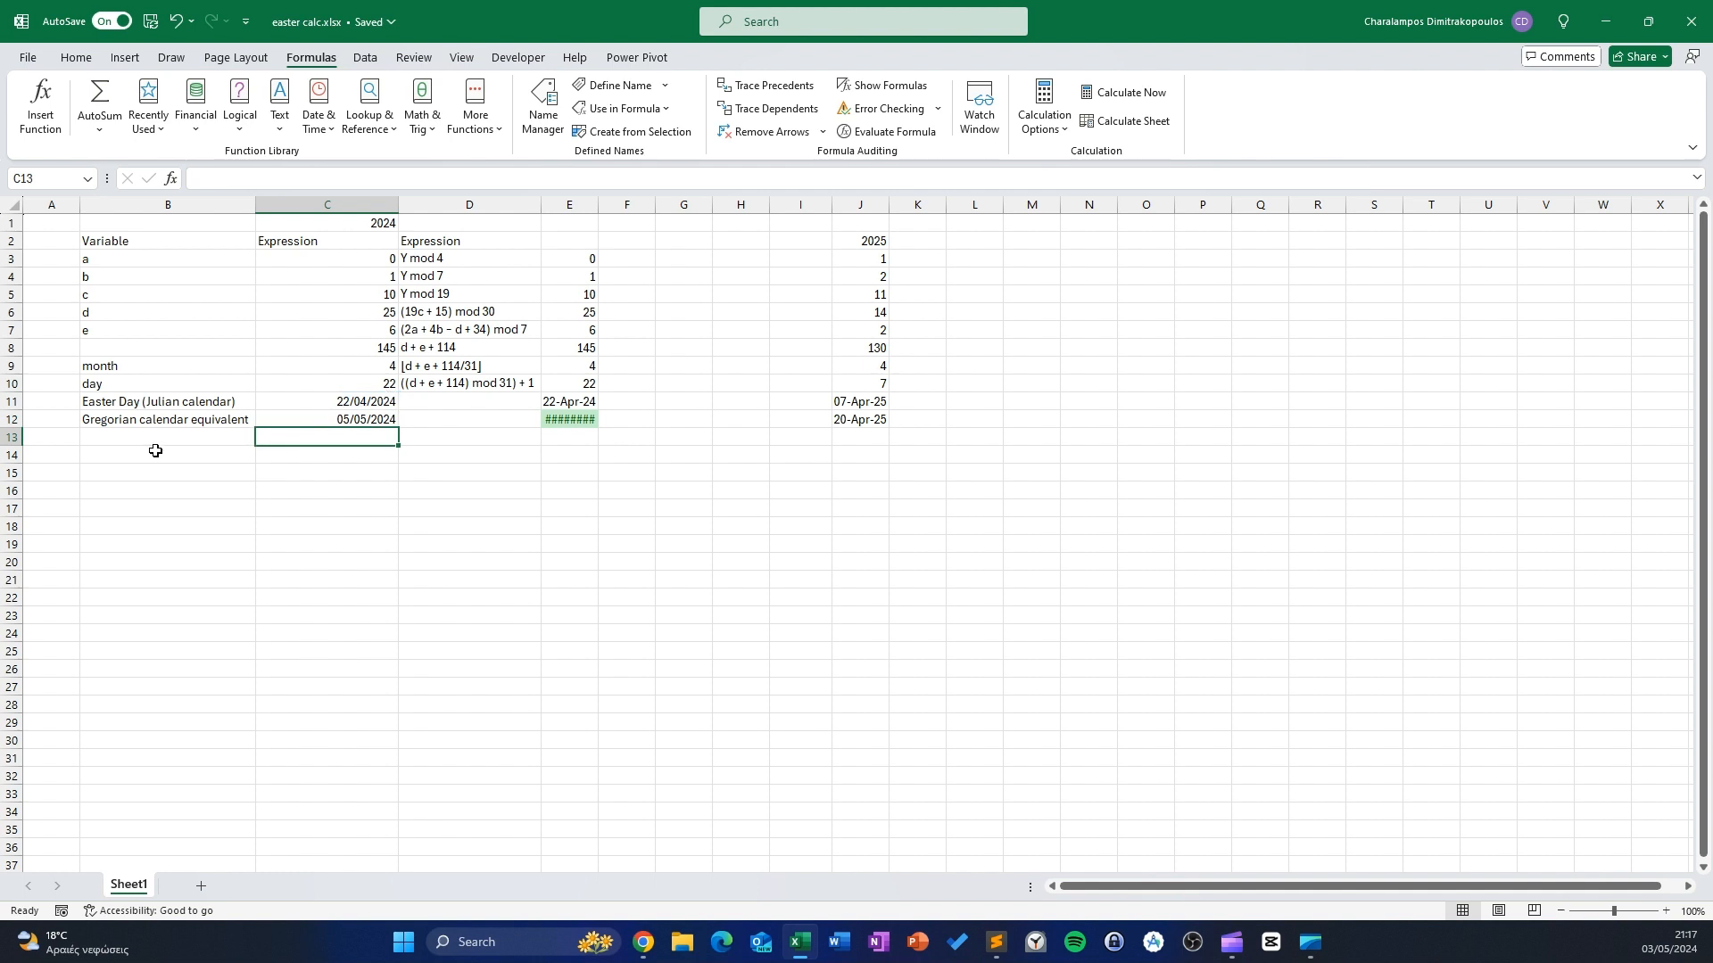
{"action": "double_click", "coordinate": [599, 205]}
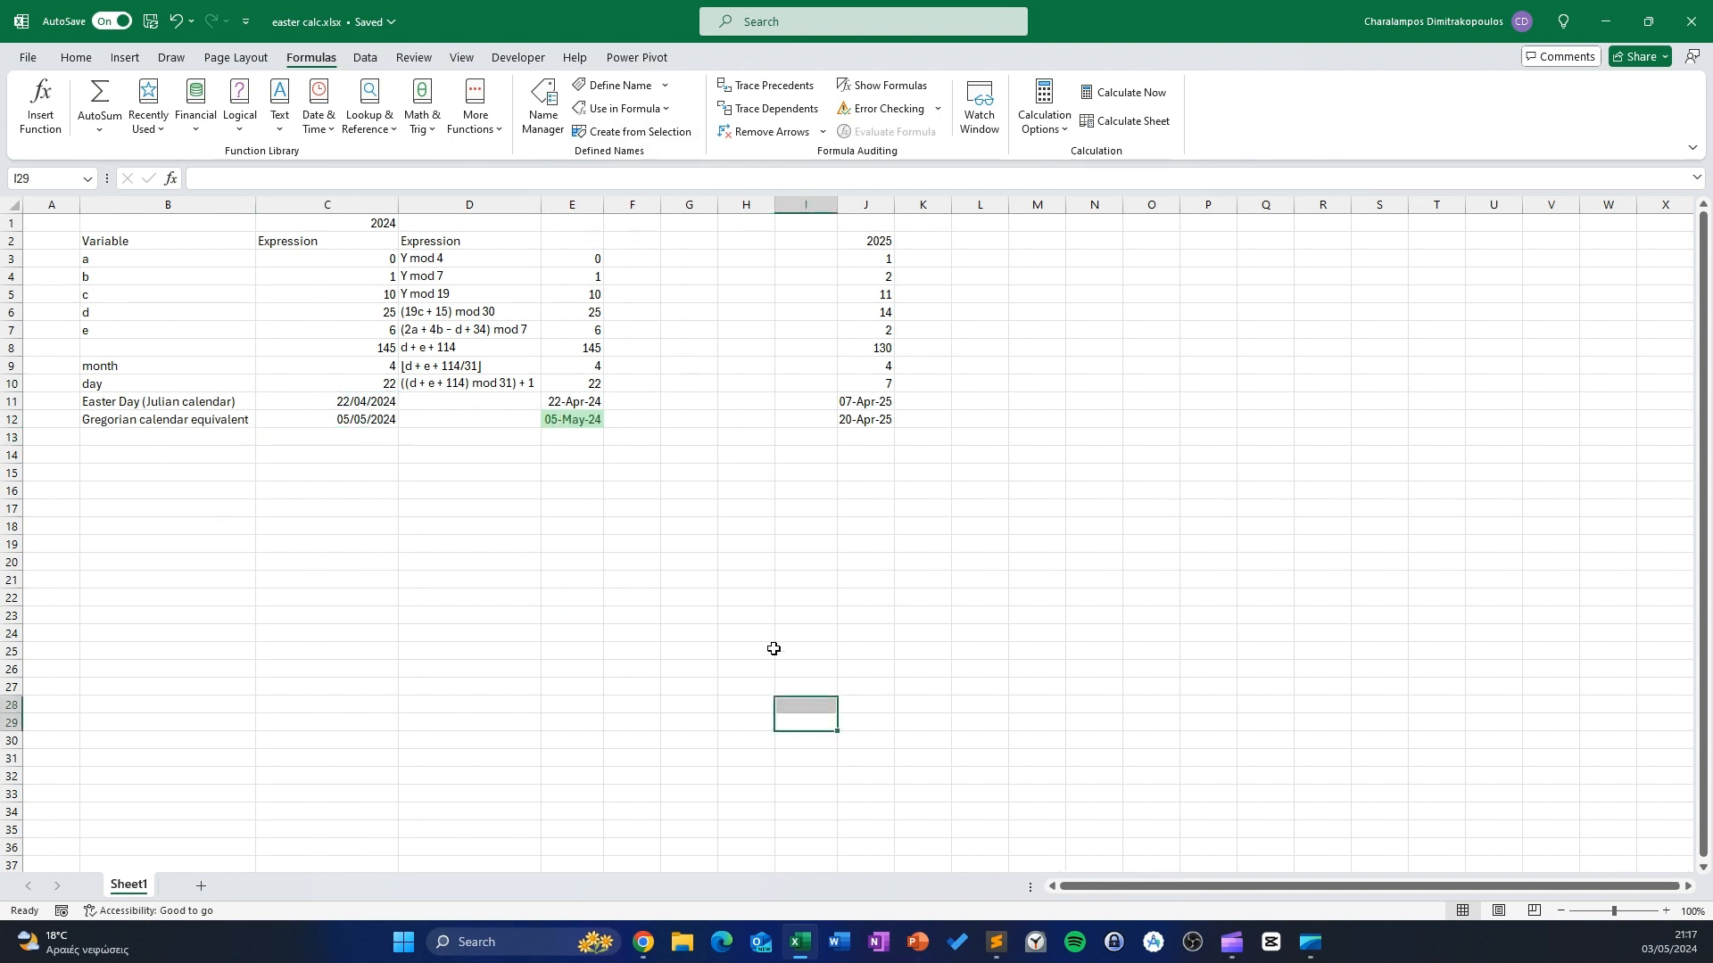
Format the Gregorian calendar equivalent in C12 as a Long Date
{"action": "left_click", "coordinate": [326, 415]}
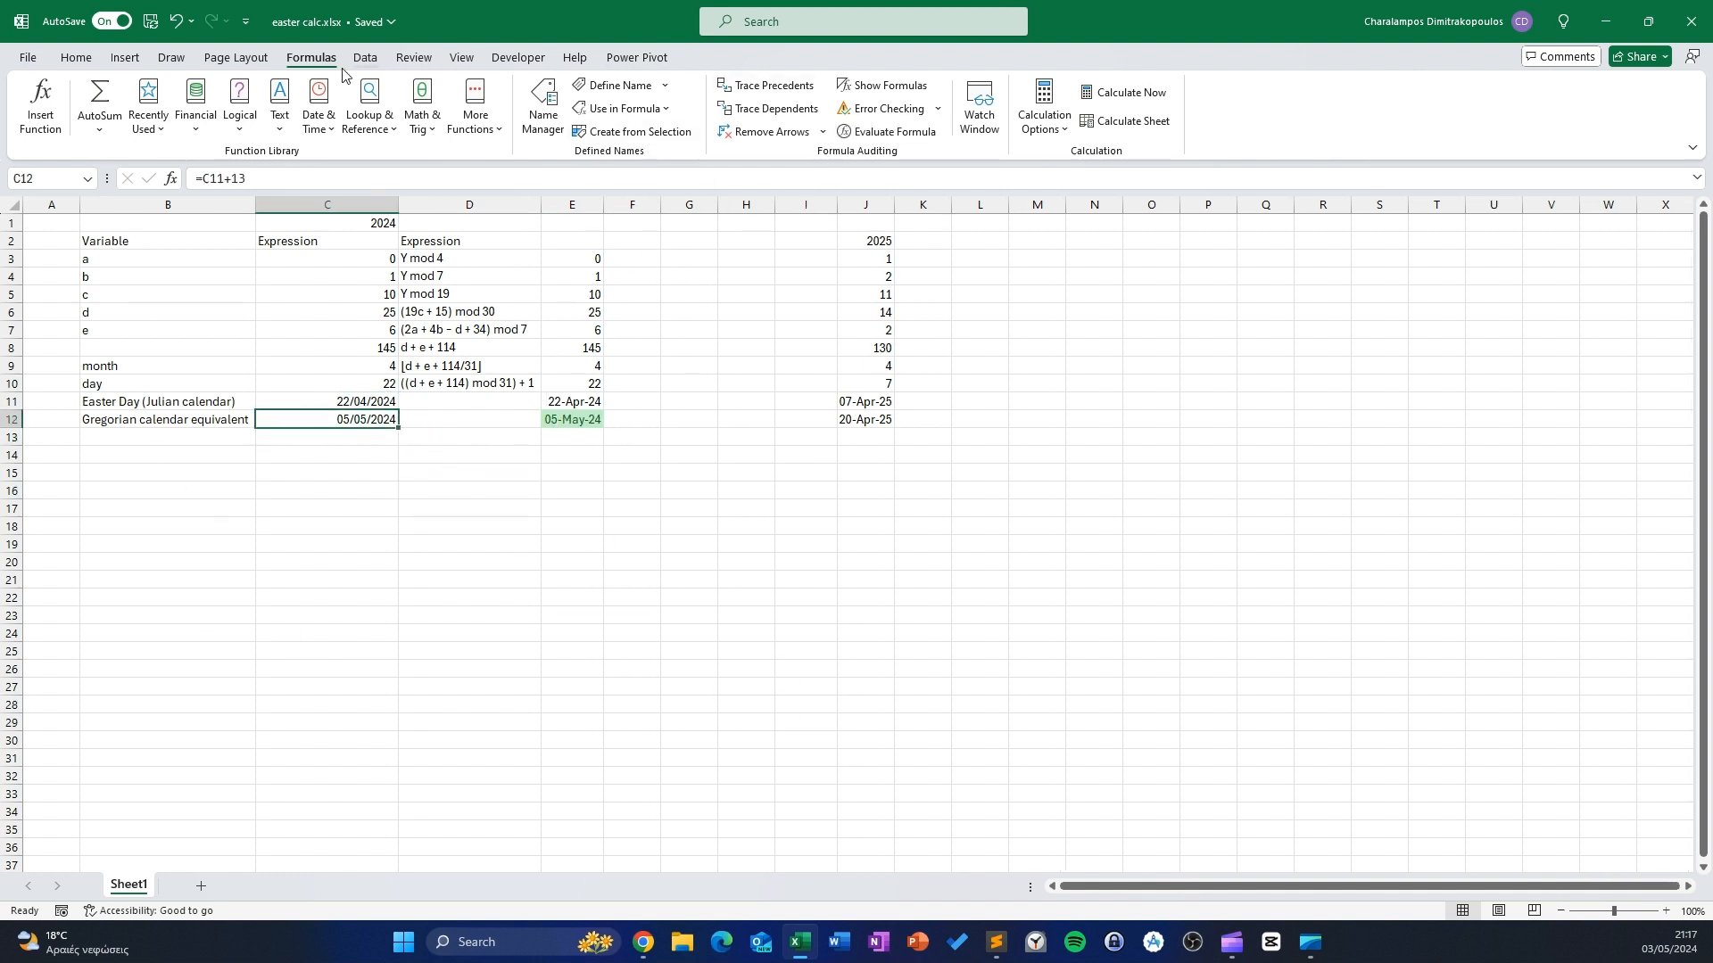
{"action": "left_click", "coordinate": [75, 58]}
{"action": "left_click", "coordinate": [766, 92]}
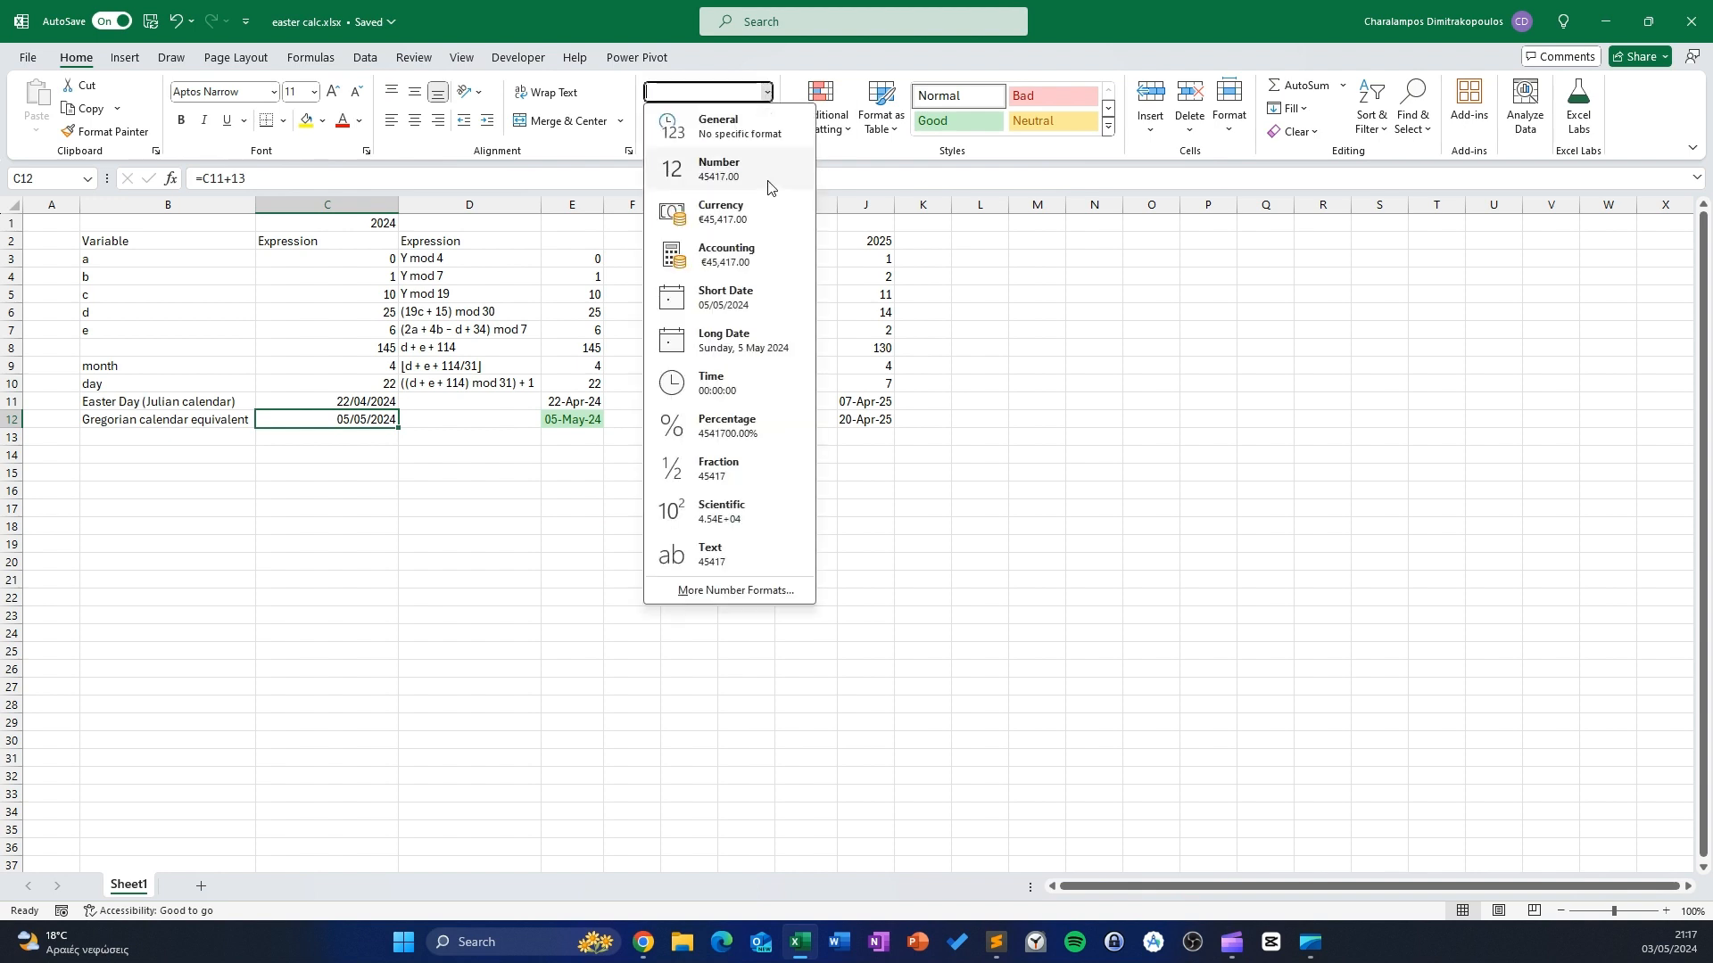
{"action": "left_click", "coordinate": [762, 341]}
{"action": "left_click", "coordinate": [586, 415]}
{"action": "left_click", "coordinate": [364, 469]}
{"action": "left_click", "coordinate": [366, 424]}
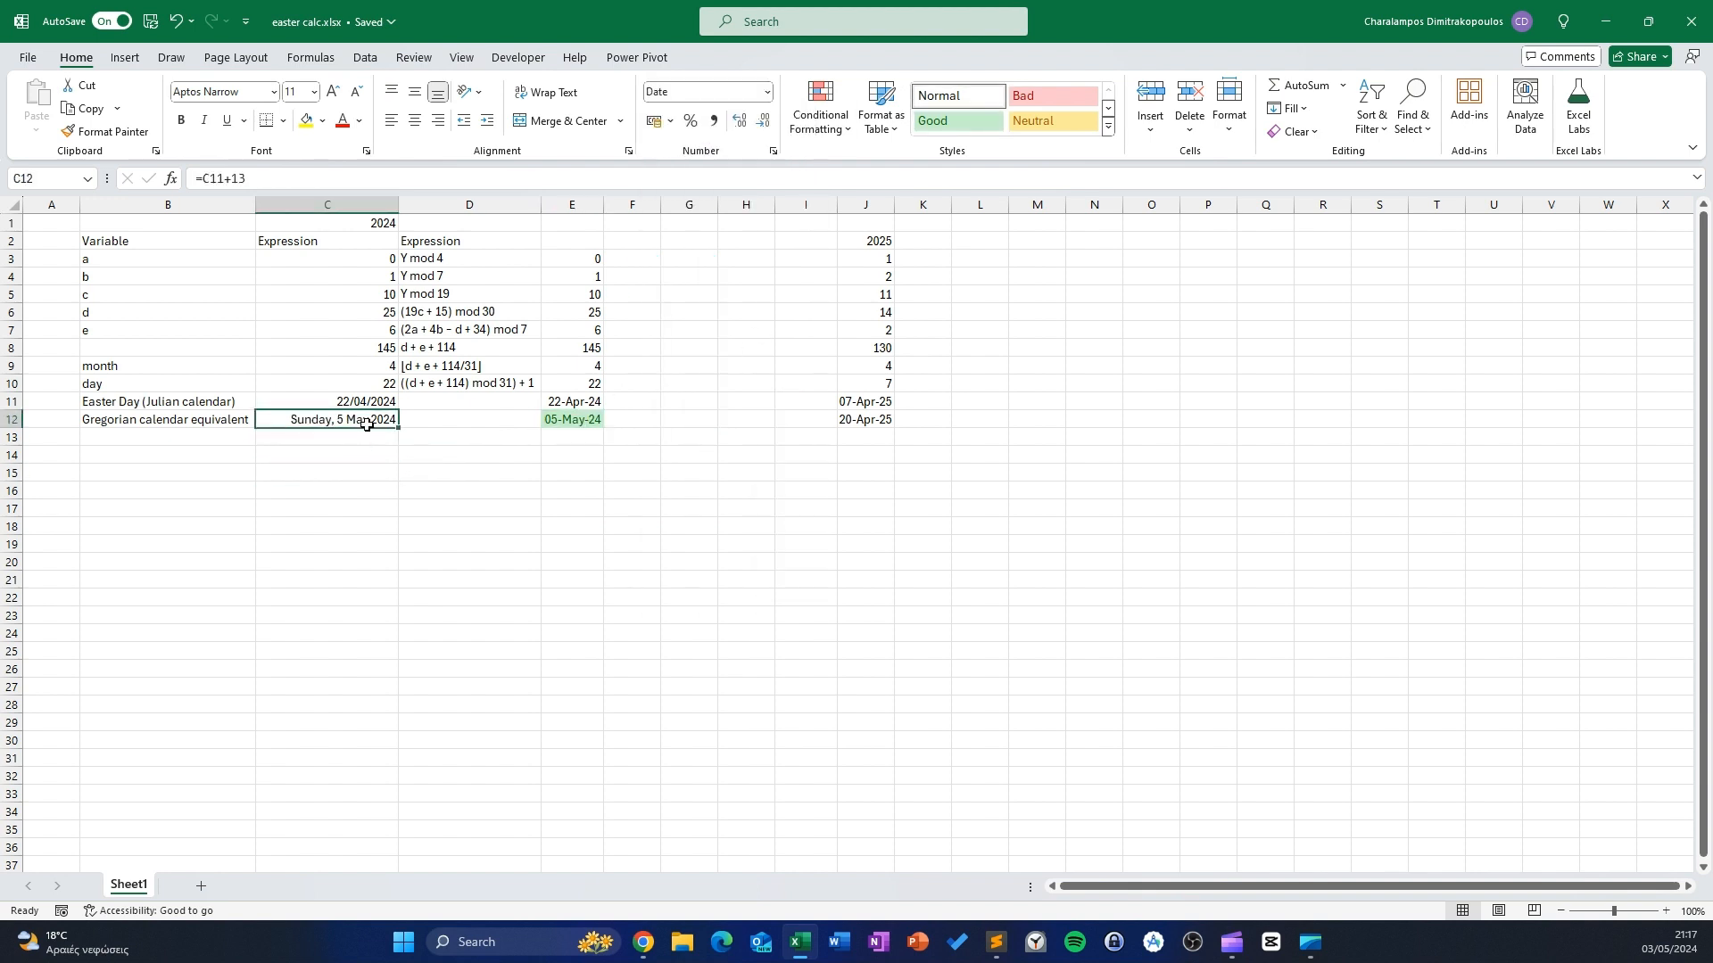
{"action": "left_click", "coordinate": [350, 472]}
{"action": "left_click", "coordinate": [374, 241]}
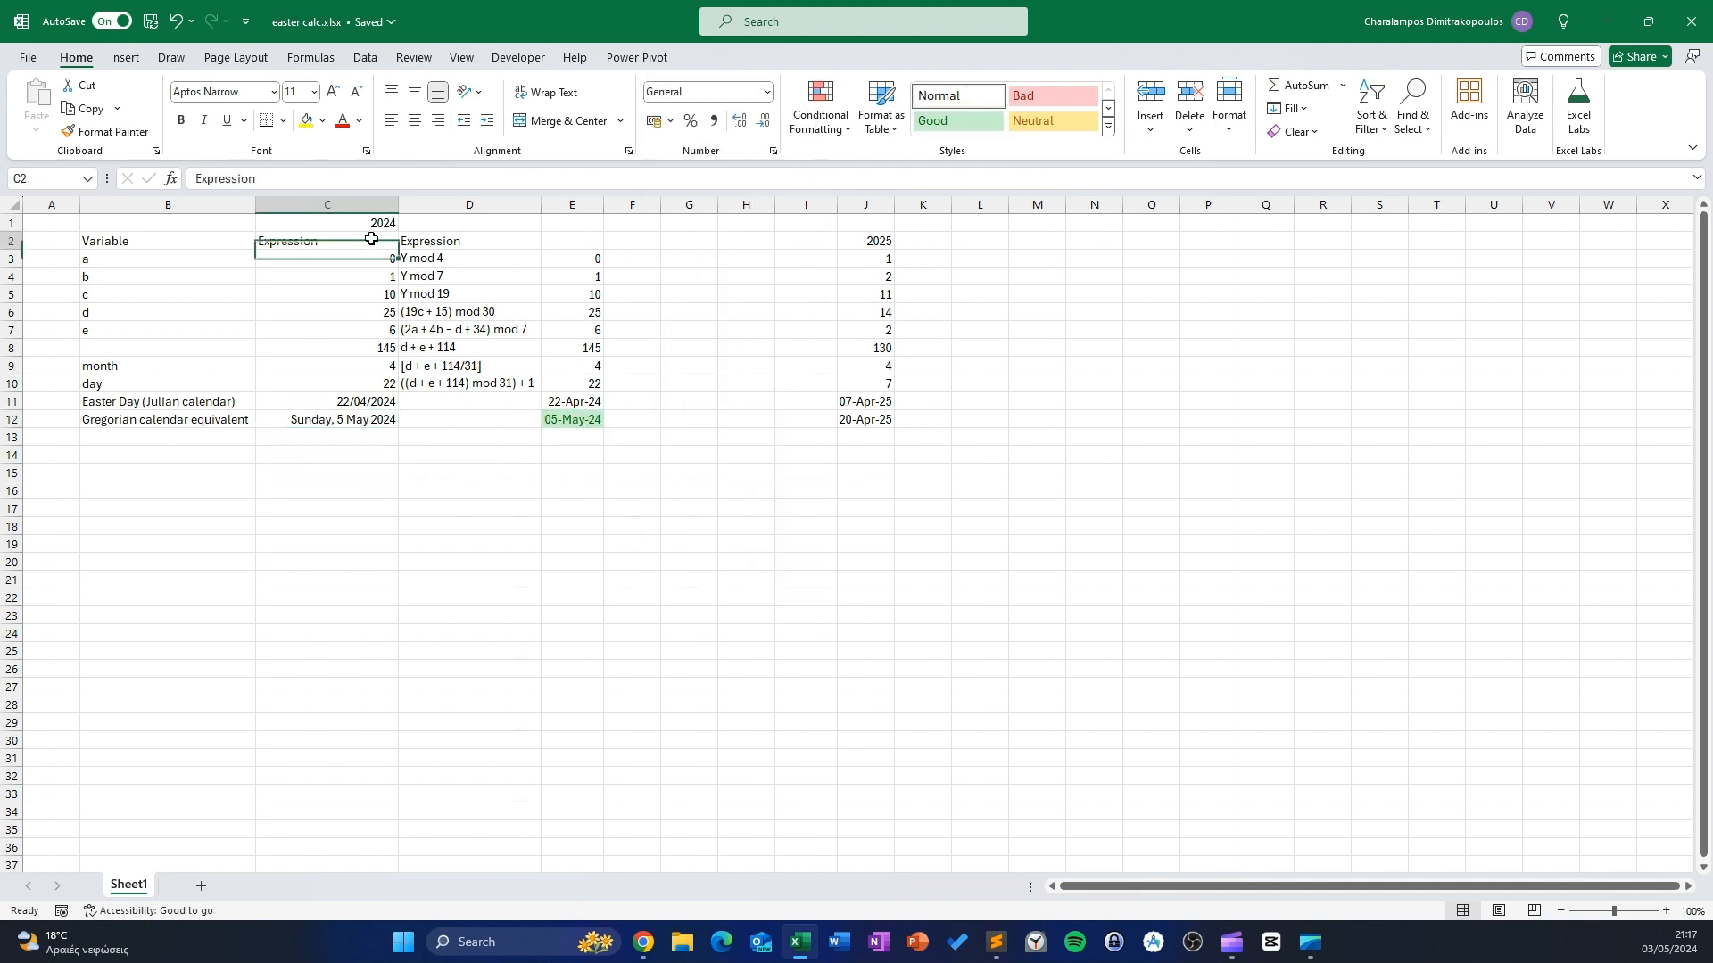
{"action": "left_click", "coordinate": [357, 436]}
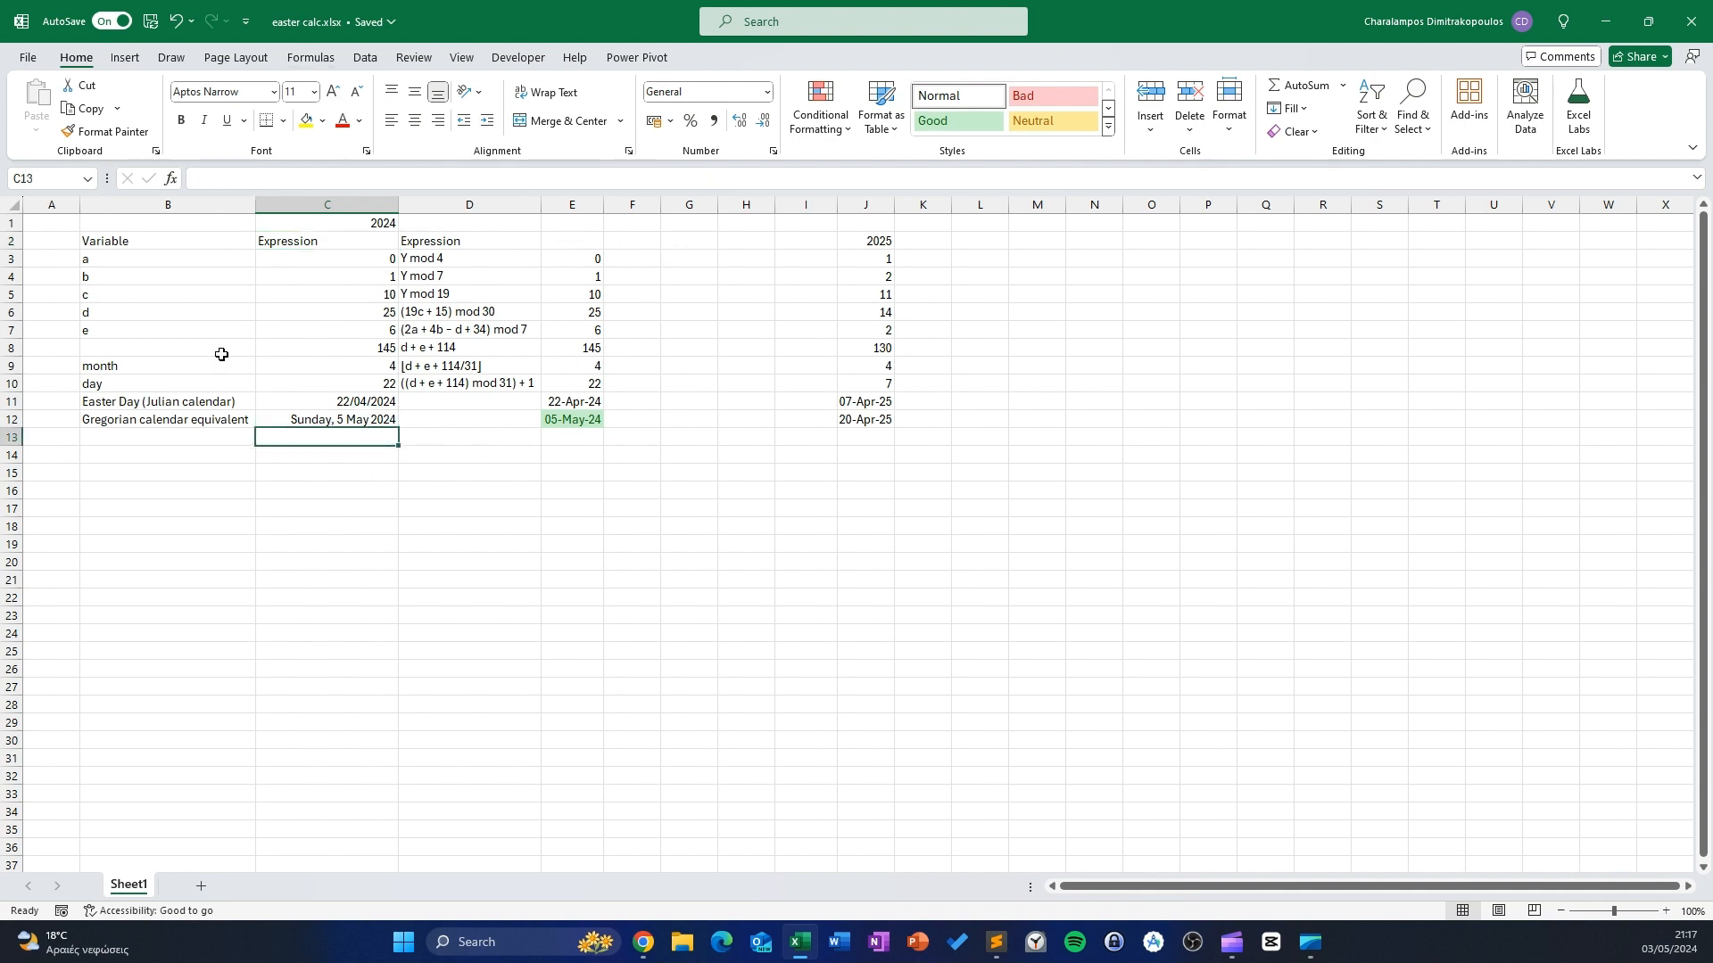
{"action": "left_click", "coordinate": [460, 418]}
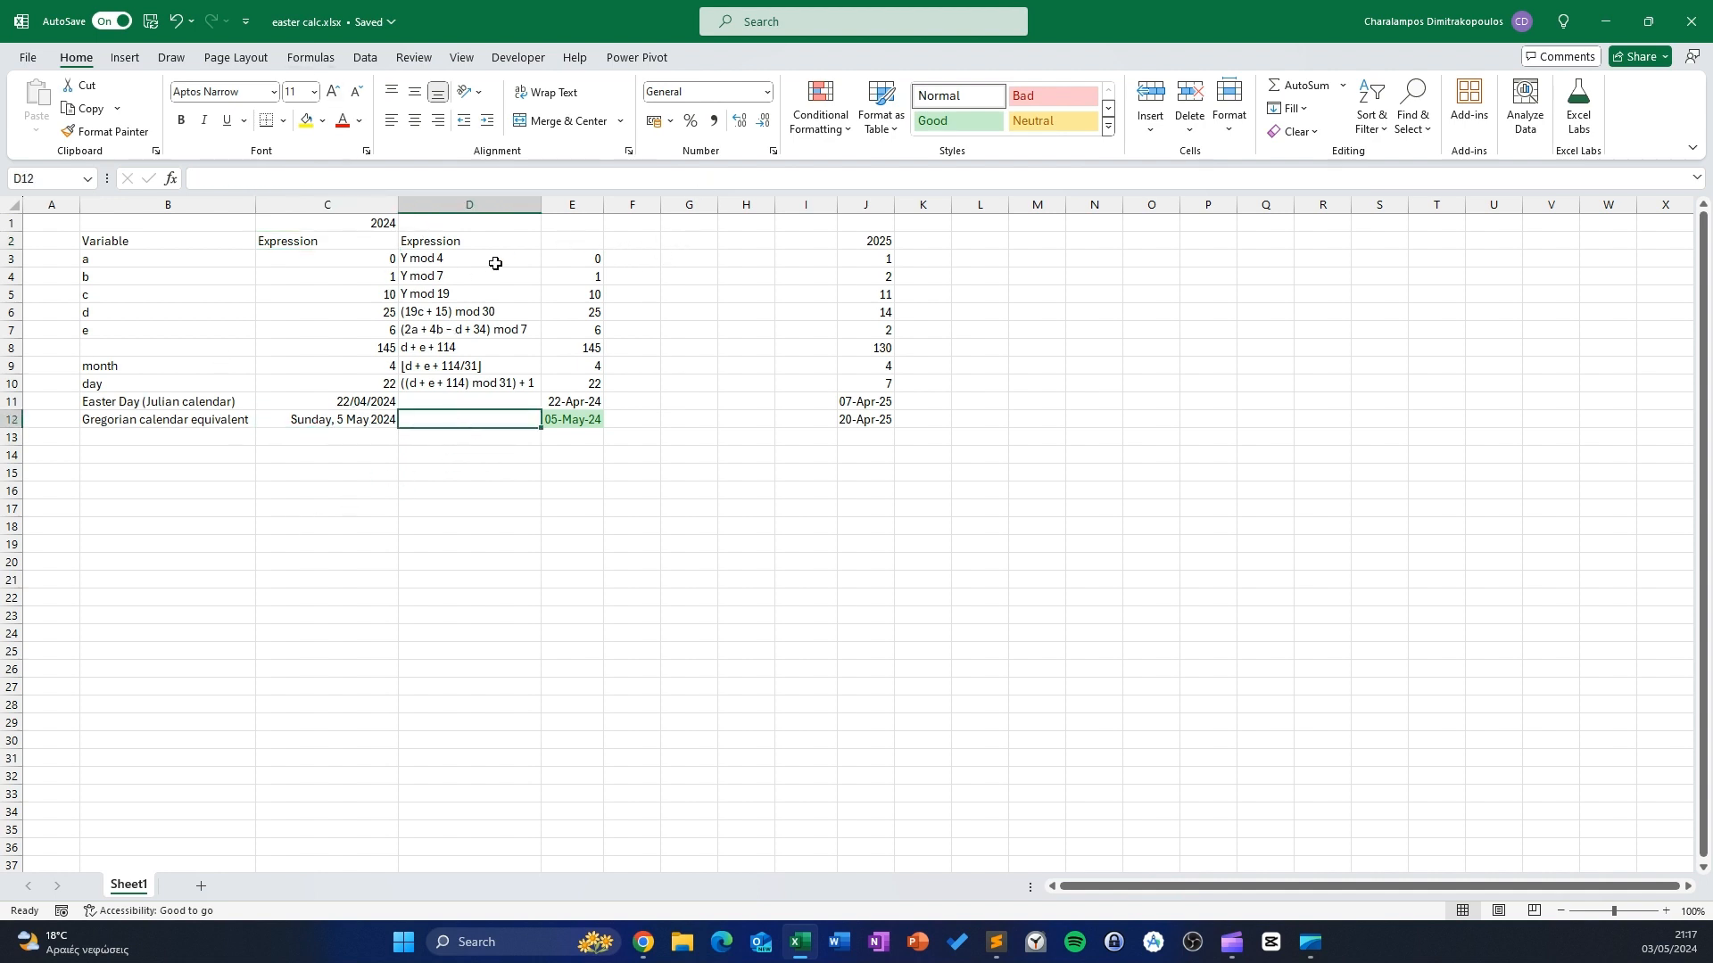
Insert a narrow spin button form control in column F, spanning about rows 1 to 3
{"action": "left_click", "coordinate": [513, 57]}
{"action": "left_click", "coordinate": [409, 105]}
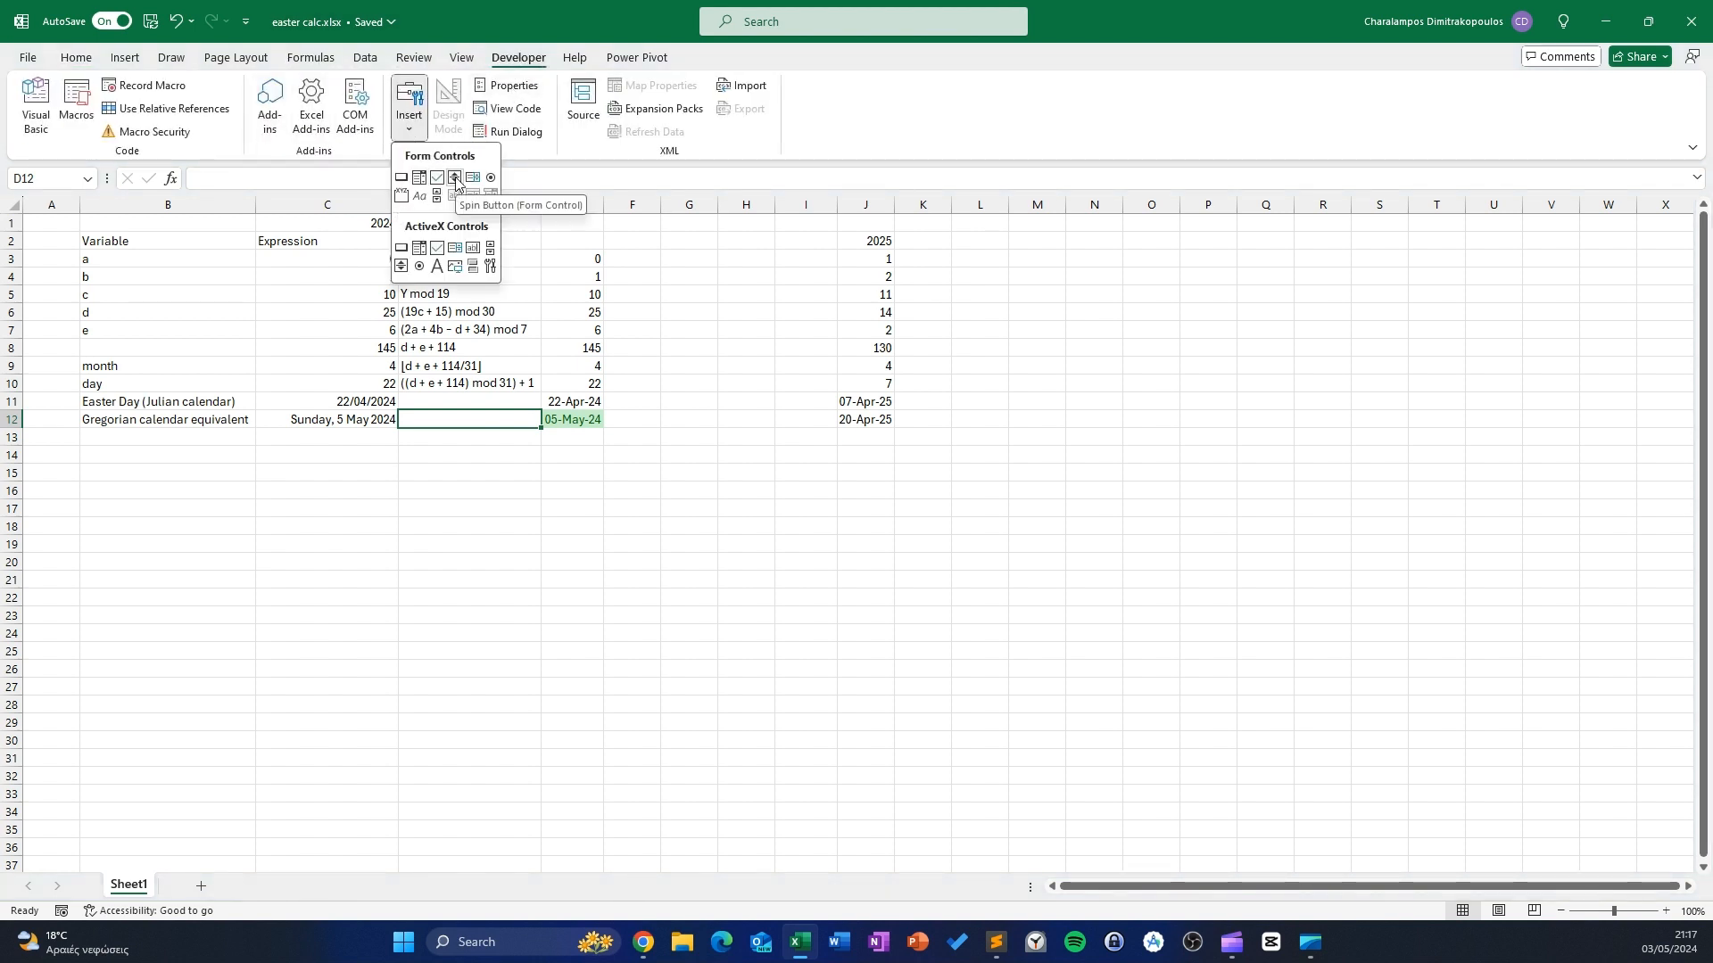
{"action": "left_click", "coordinate": [456, 181]}
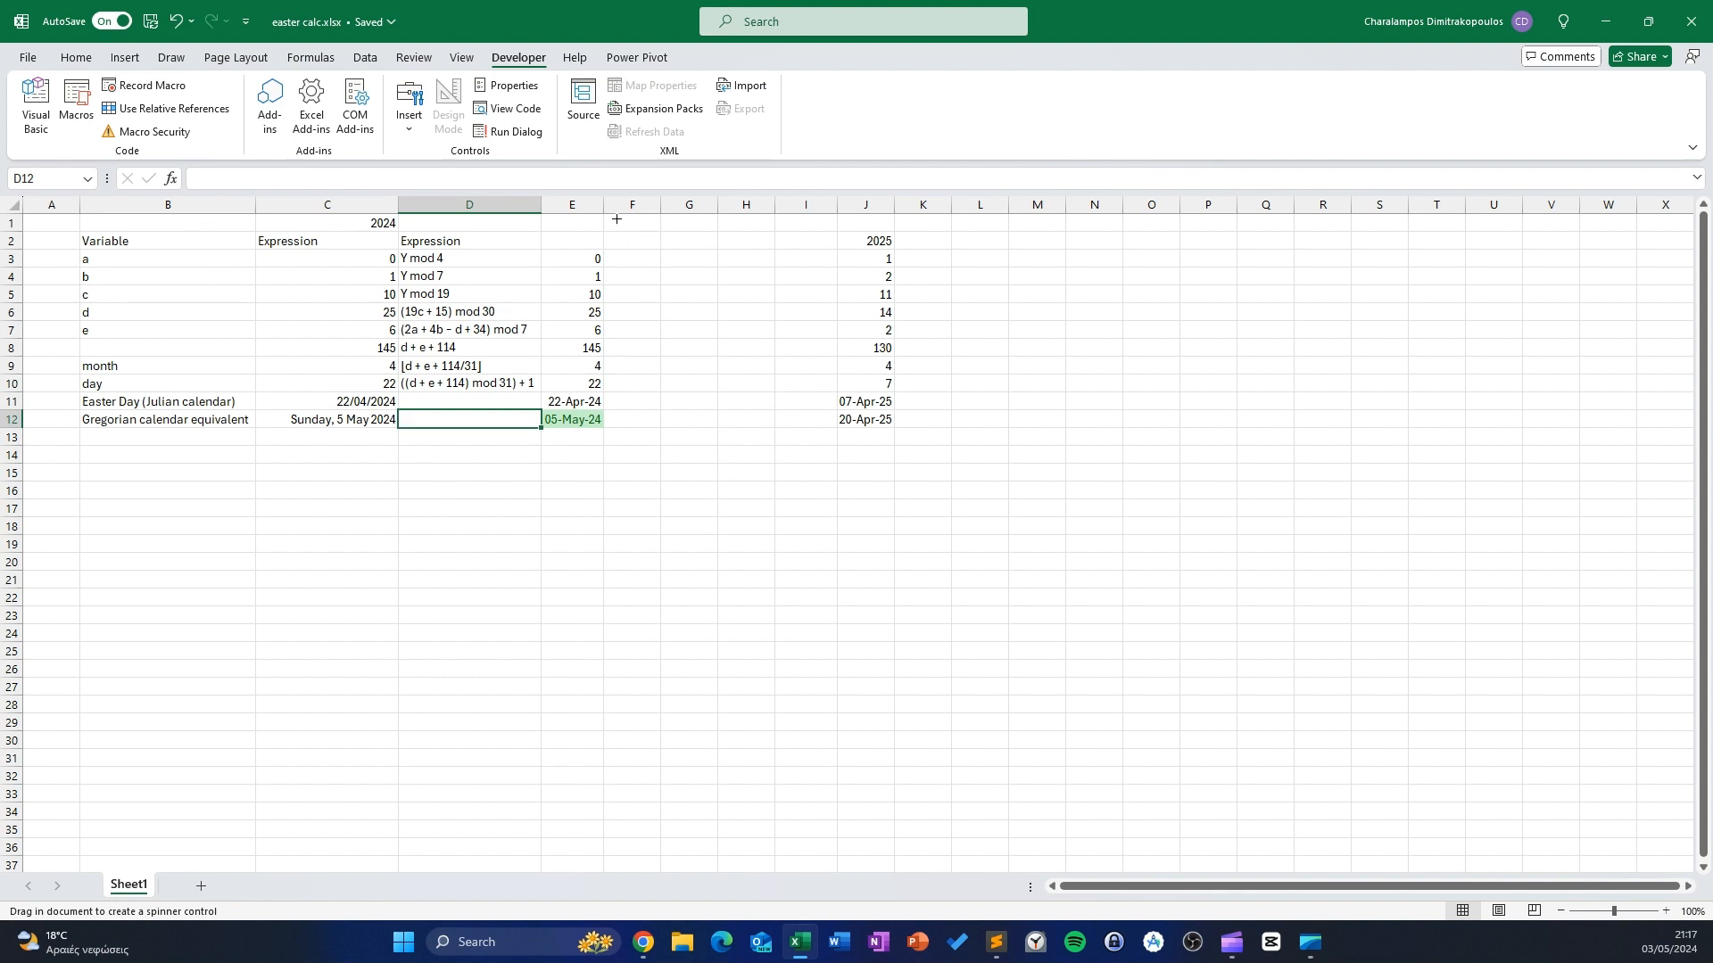
{"action": "left_click_drag", "start_coordinate": [616, 219], "coordinate": [641, 271]}
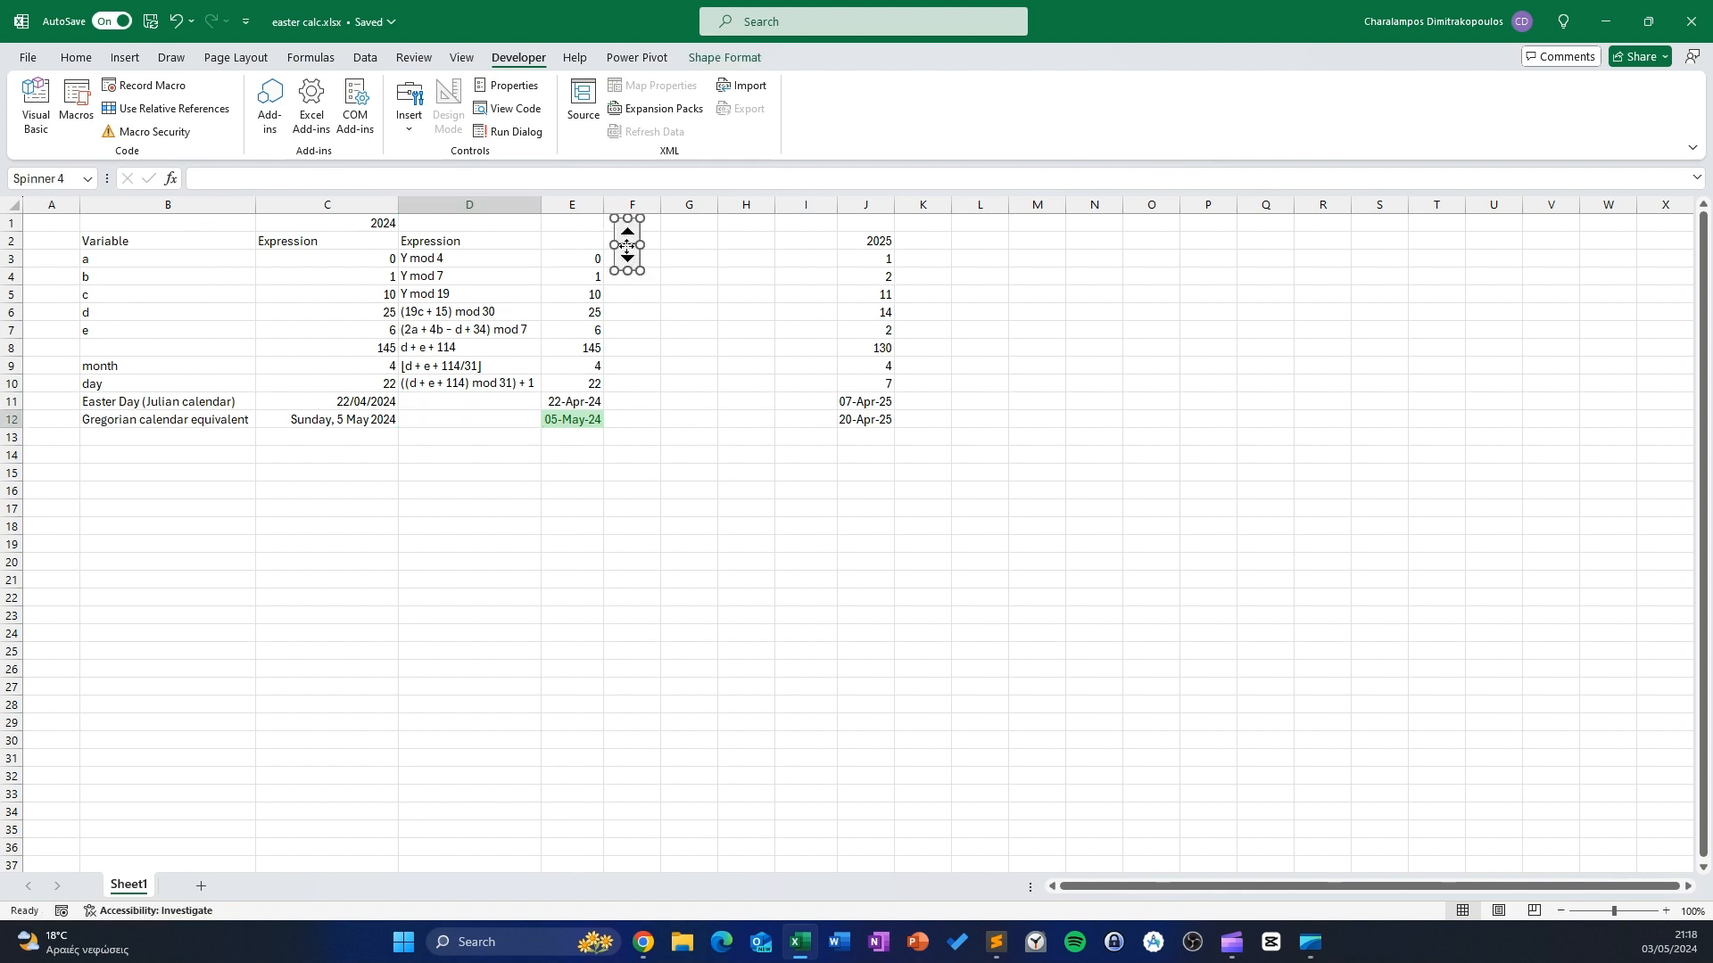
Open the spin button's control settings and link it to the year cell $C$1
{"action": "right_click", "coordinate": [626, 246]}
{"action": "left_click", "coordinate": [661, 414]}
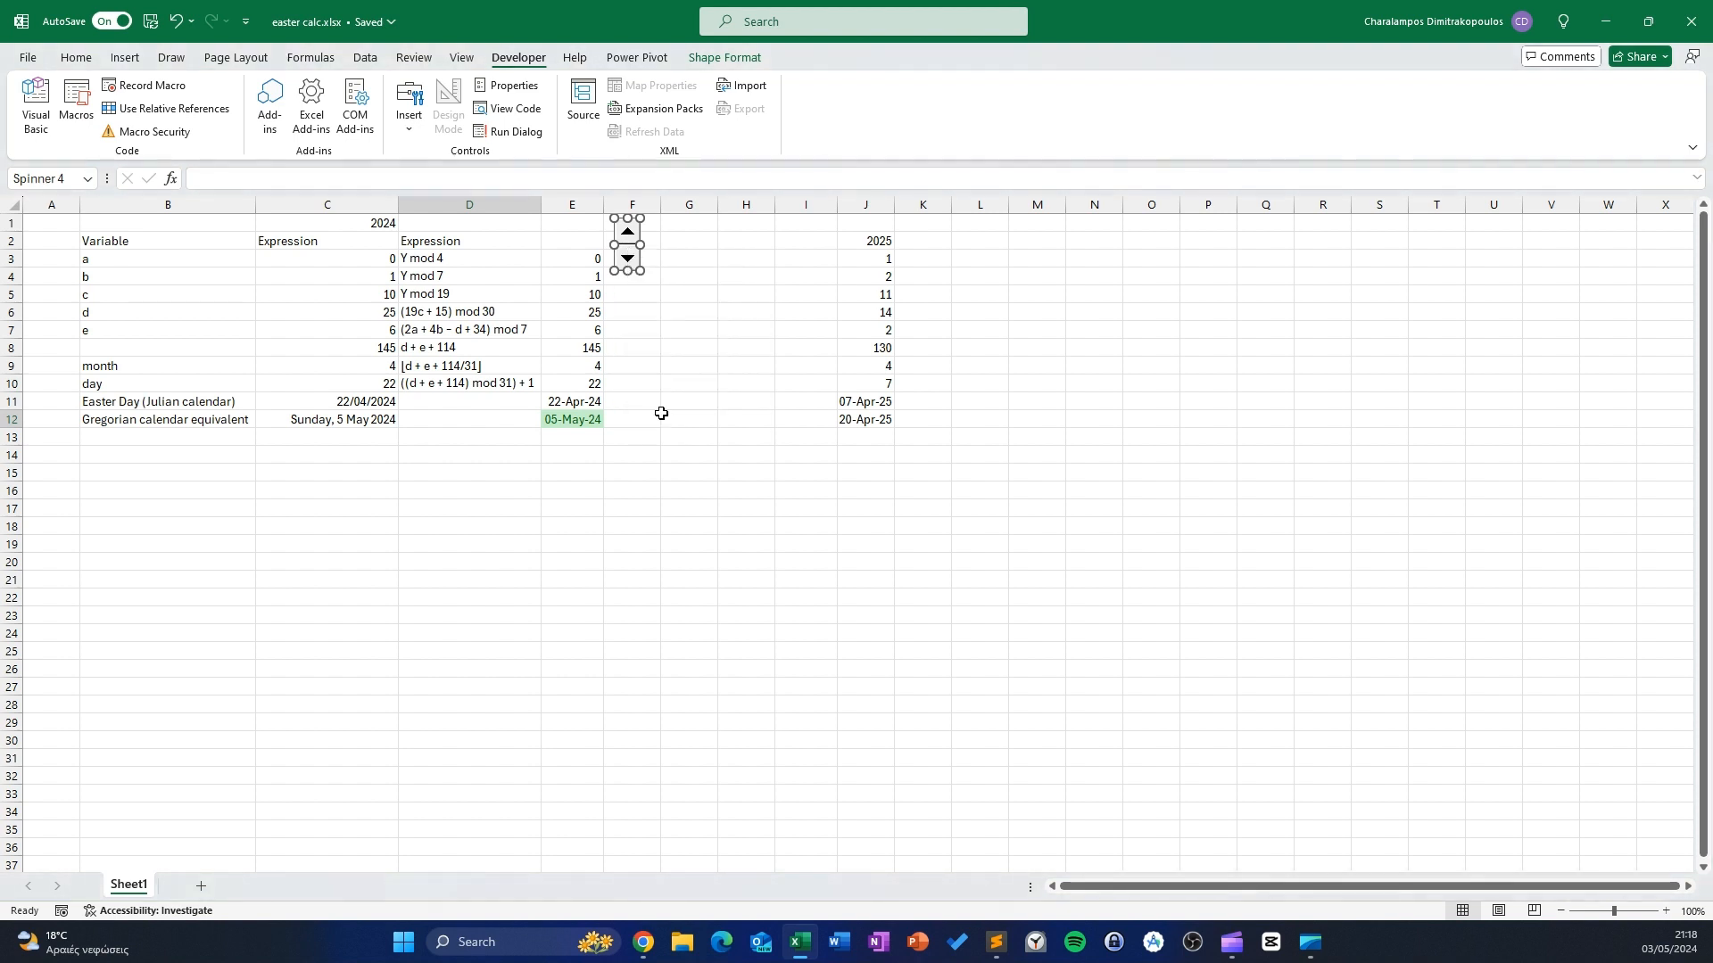
{"action": "left_click", "coordinate": [788, 476]}
{"action": "left_click", "coordinate": [344, 223]}
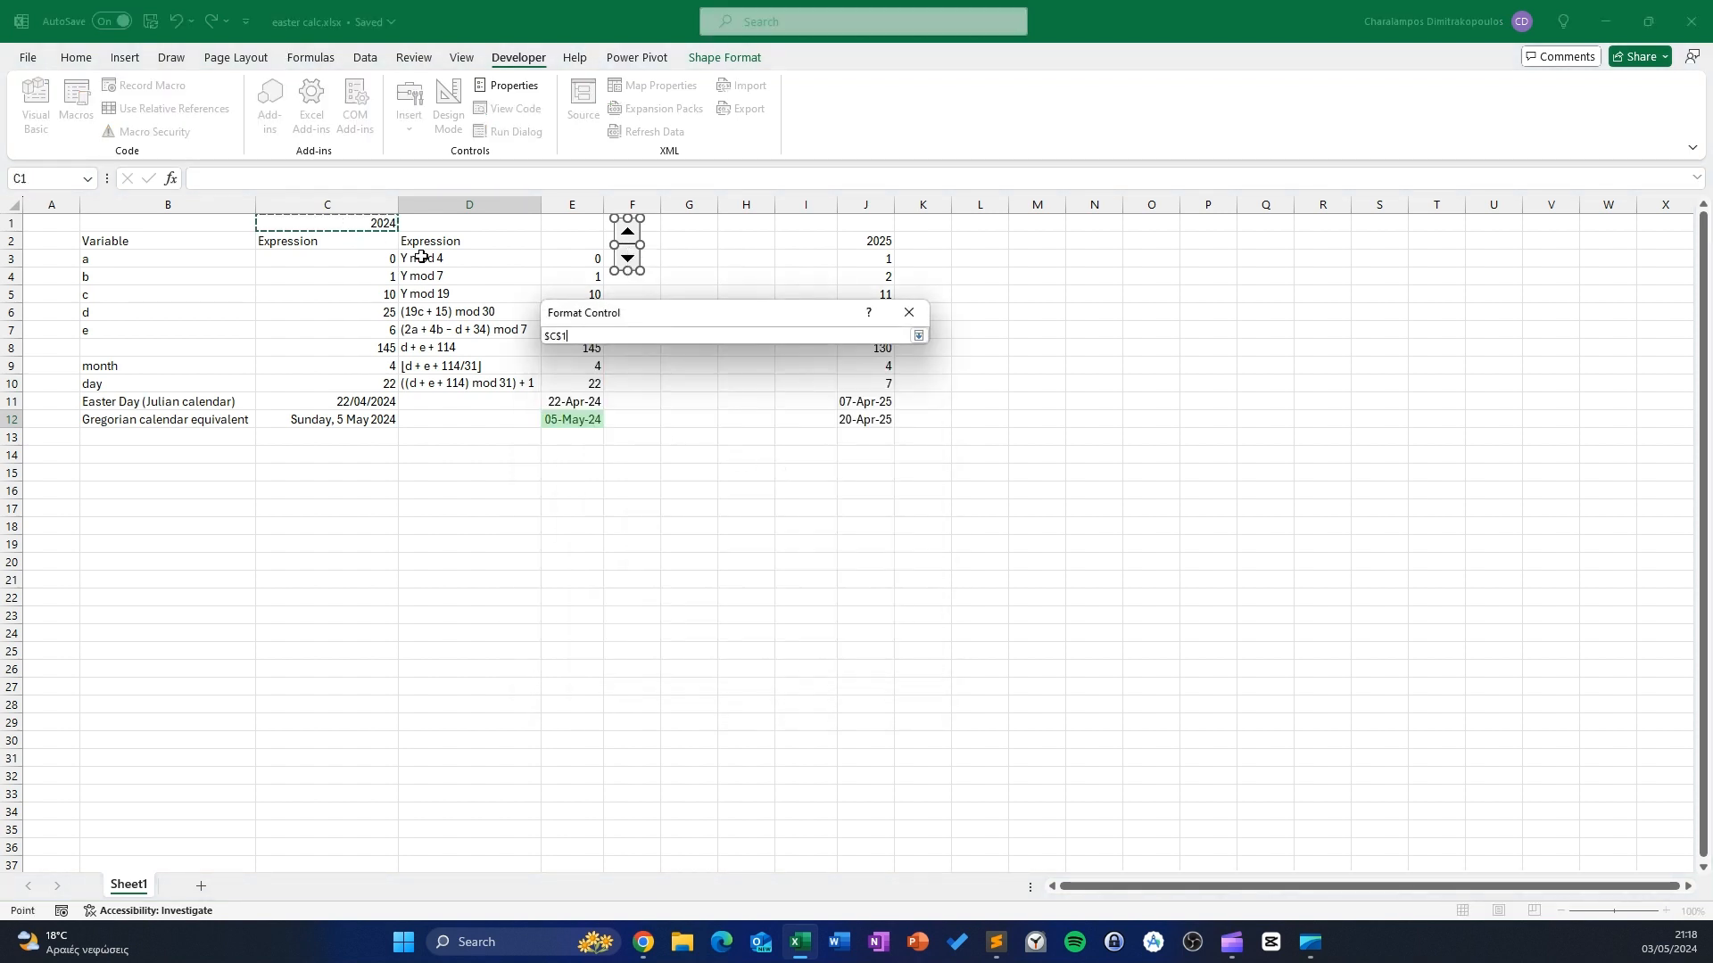
{"action": "left_click", "coordinate": [917, 337]}
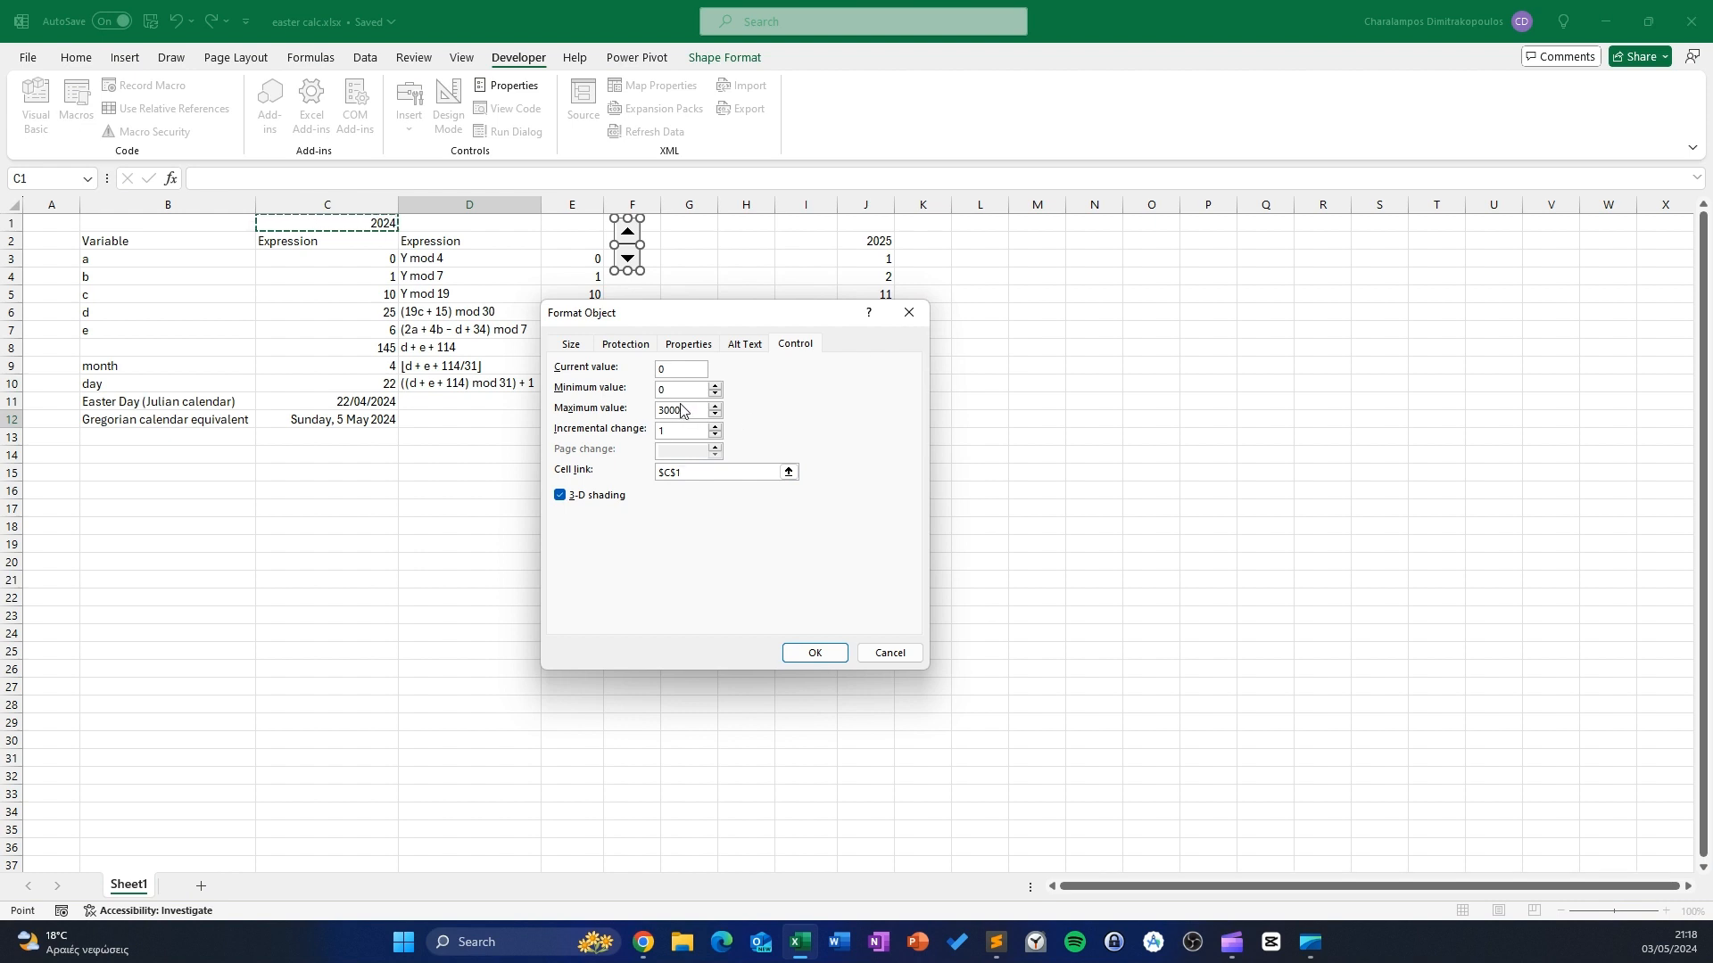
Set the spin button's current and minimum values to 2024 and its maximum value to 2099, and apply the settings
{"action": "left_click_drag", "start_coordinate": [677, 389], "coordinate": [582, 390]}
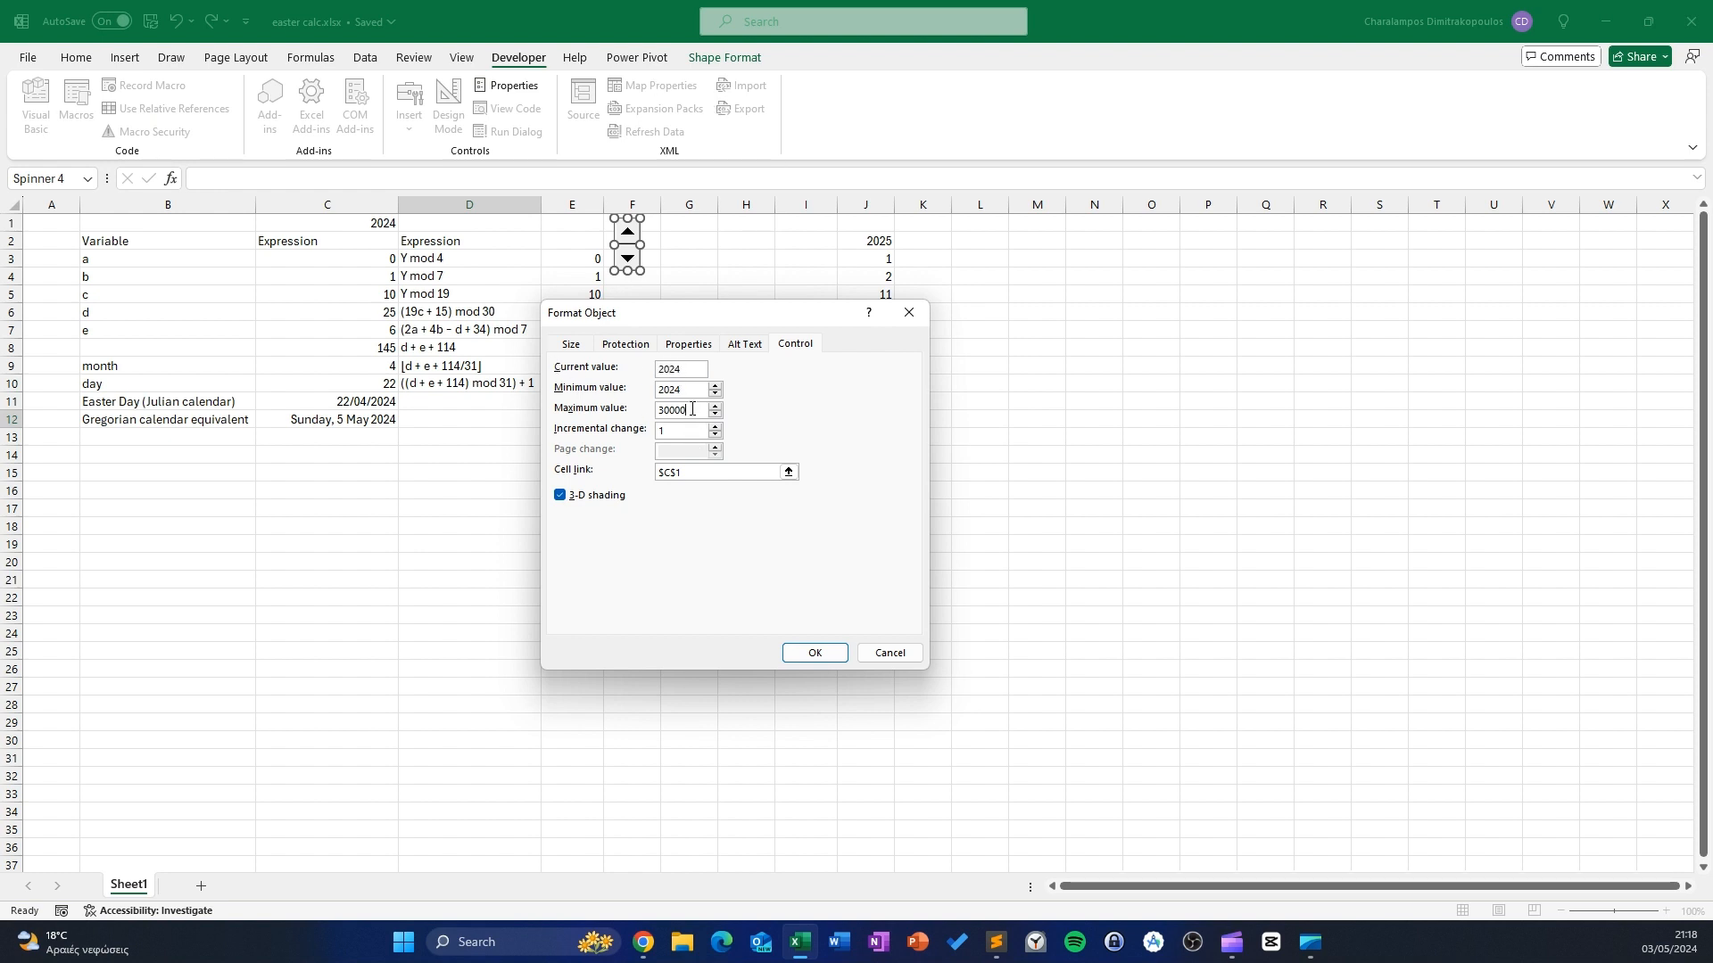
{"action": "left_click_drag", "start_coordinate": [689, 409], "coordinate": [652, 409]}
{"action": "type", "text": "2099"}
{"action": "left_click", "coordinate": [814, 654]}
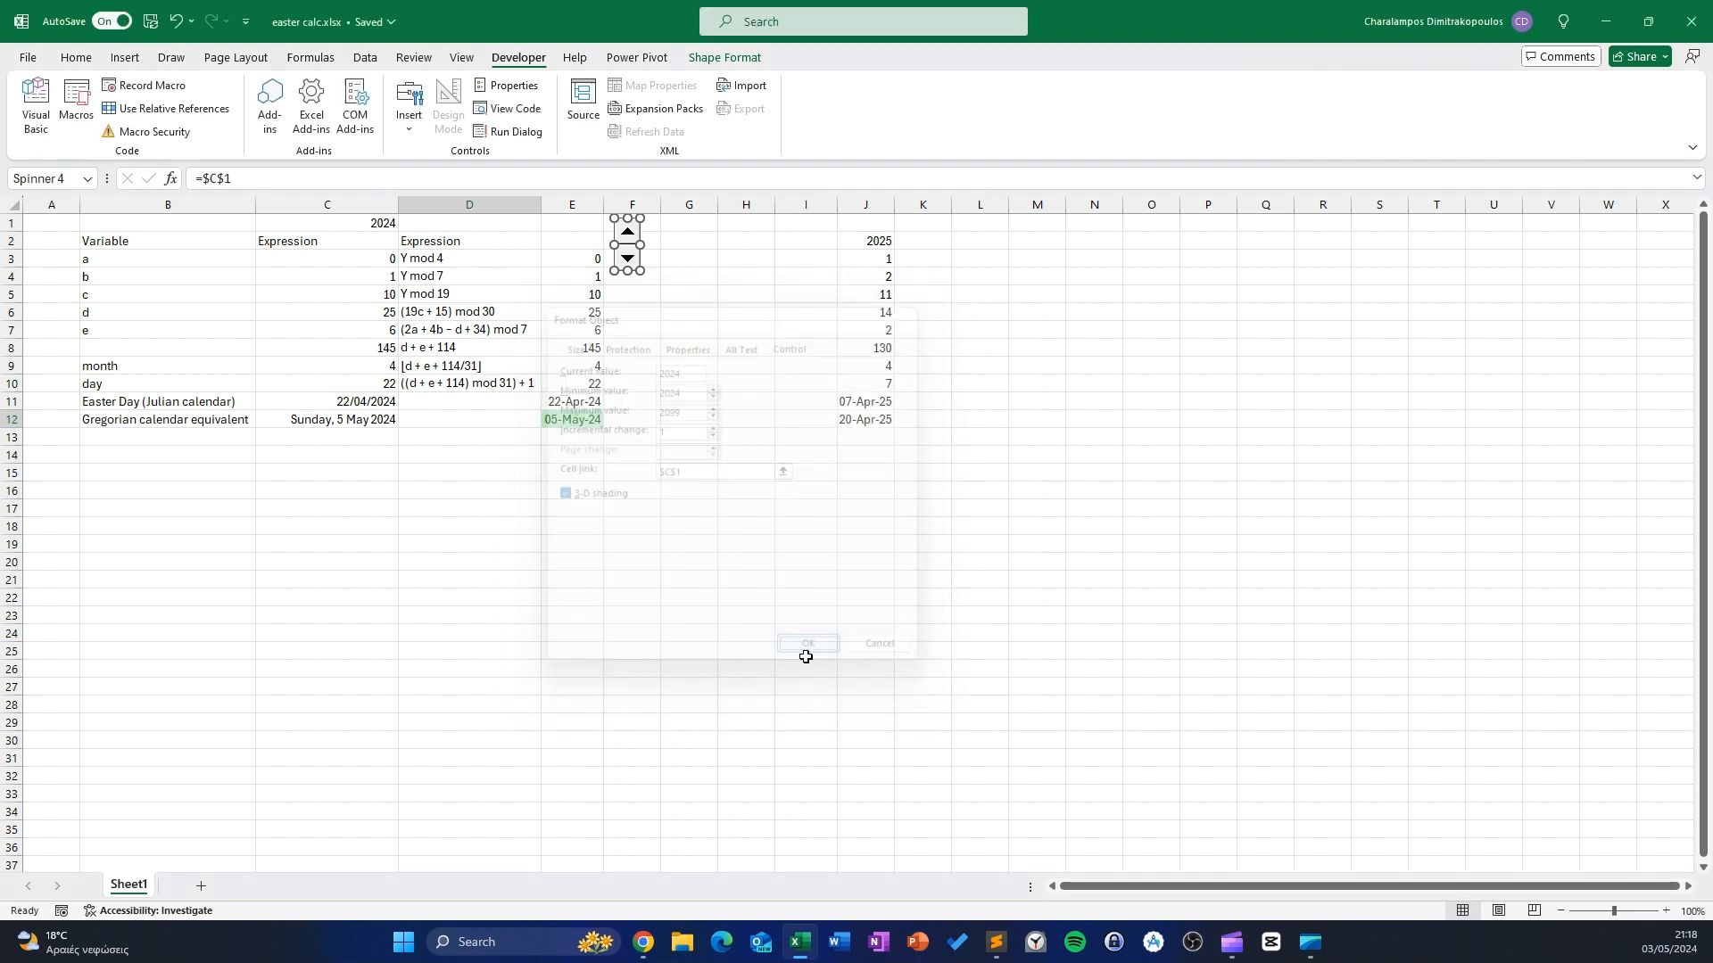
Deselect the spin button and use it to advance the year in C1 to 2038
{"action": "left_click", "coordinate": [727, 276]}
{"action": "left_click", "coordinate": [629, 232]}
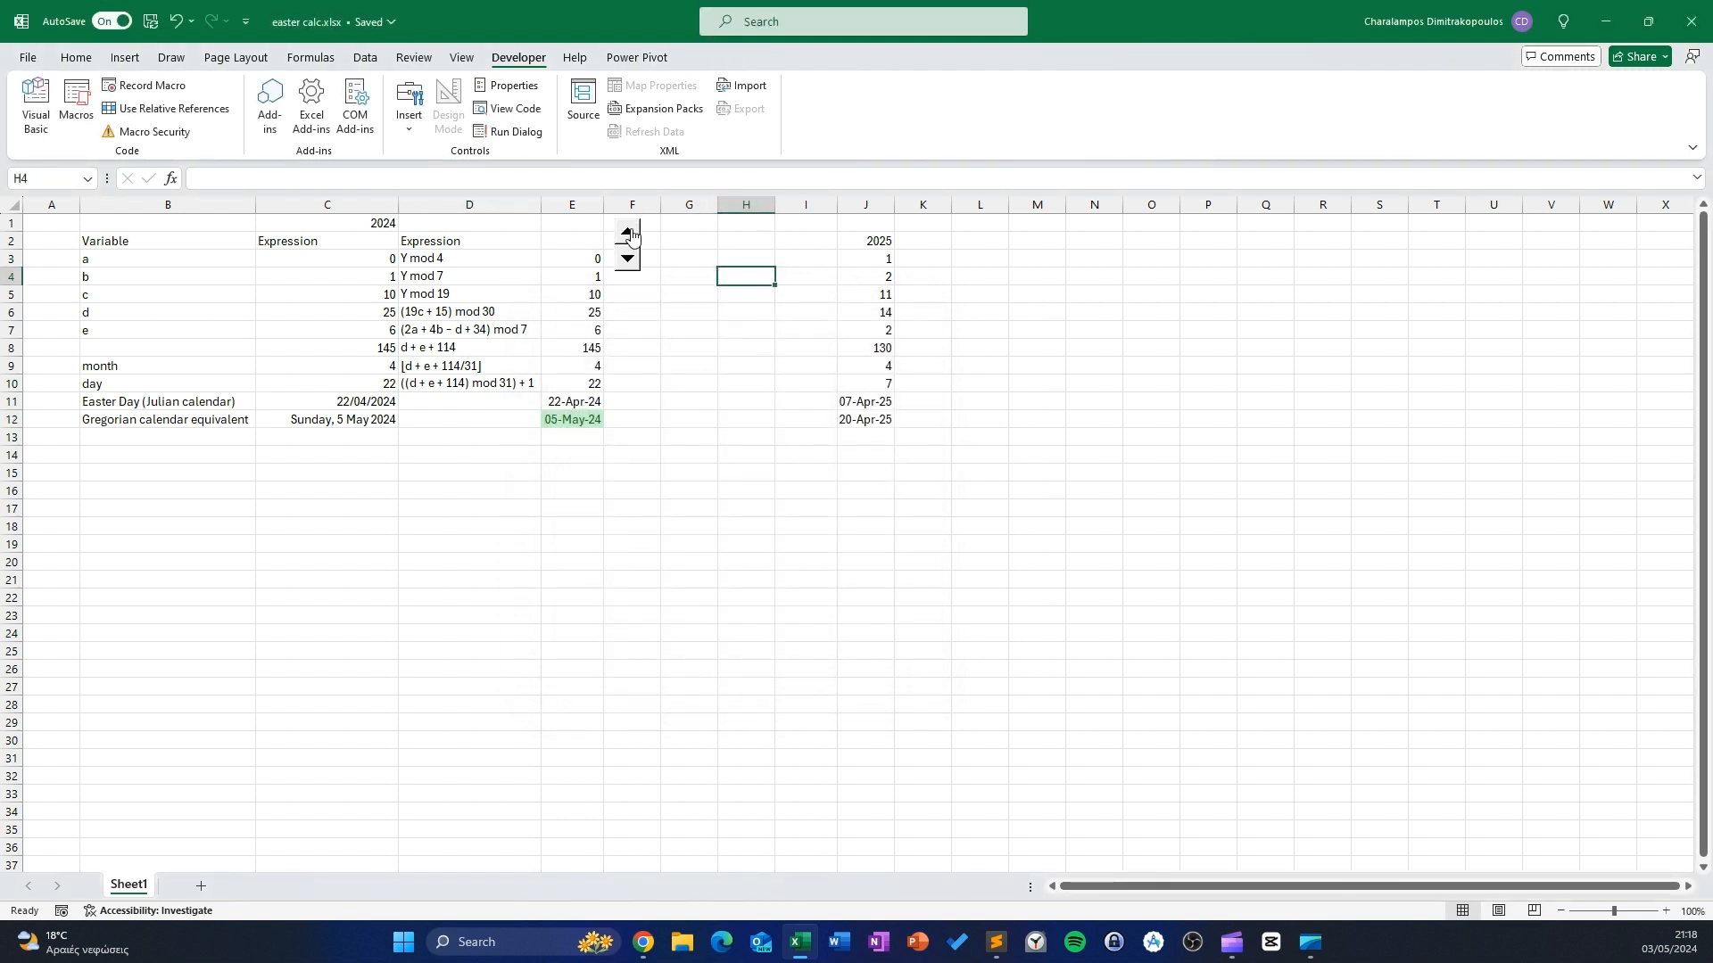
{"action": "left_click", "coordinate": [629, 232]}
{"action": "left_click", "coordinate": [630, 232]}
{"action": "left_click", "coordinate": [630, 232]}
{"action": "left_click", "coordinate": [630, 232]}
{"action": "left_click", "coordinate": [629, 232]}
{"action": "left_click", "coordinate": [629, 232]}
{"action": "left_click", "coordinate": [630, 231]}
{"action": "left_click", "coordinate": [630, 232]}
{"action": "left_click", "coordinate": [629, 232]}
{"action": "left_click", "coordinate": [629, 232]}
{"action": "left_click", "coordinate": [630, 232]}
{"action": "left_click", "coordinate": [630, 232]}
{"action": "left_click", "coordinate": [630, 232]}
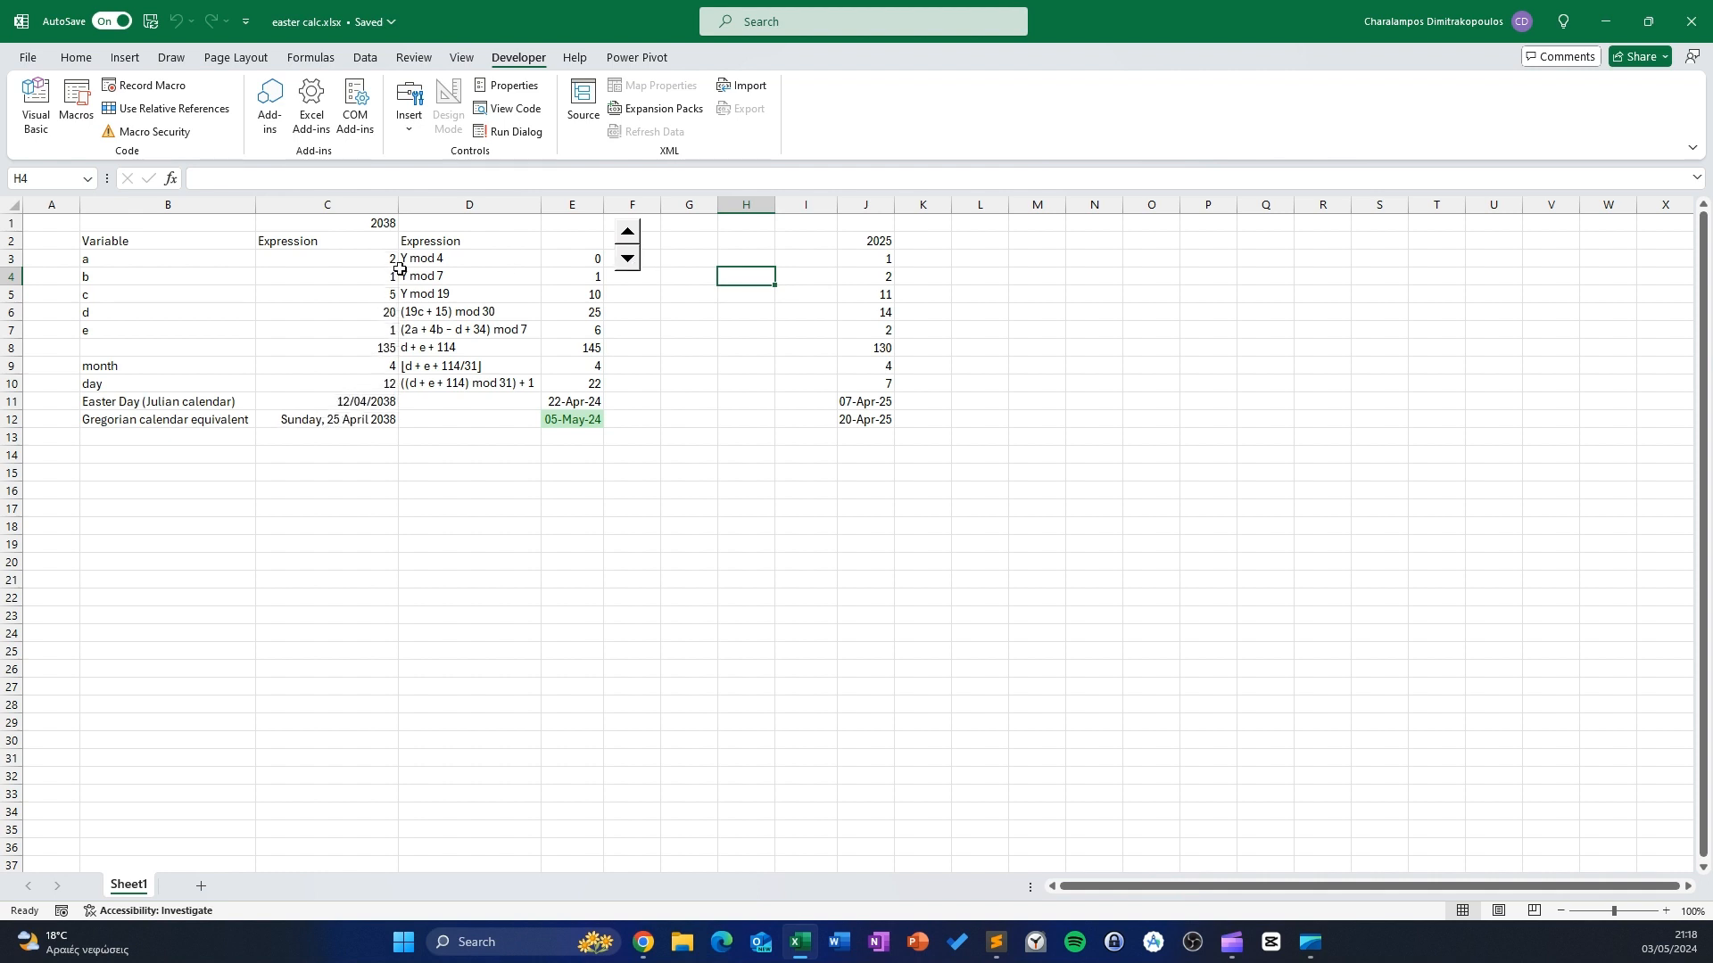
{"action": "left_click", "coordinate": [381, 221]}
{"action": "left_click", "coordinate": [343, 533]}
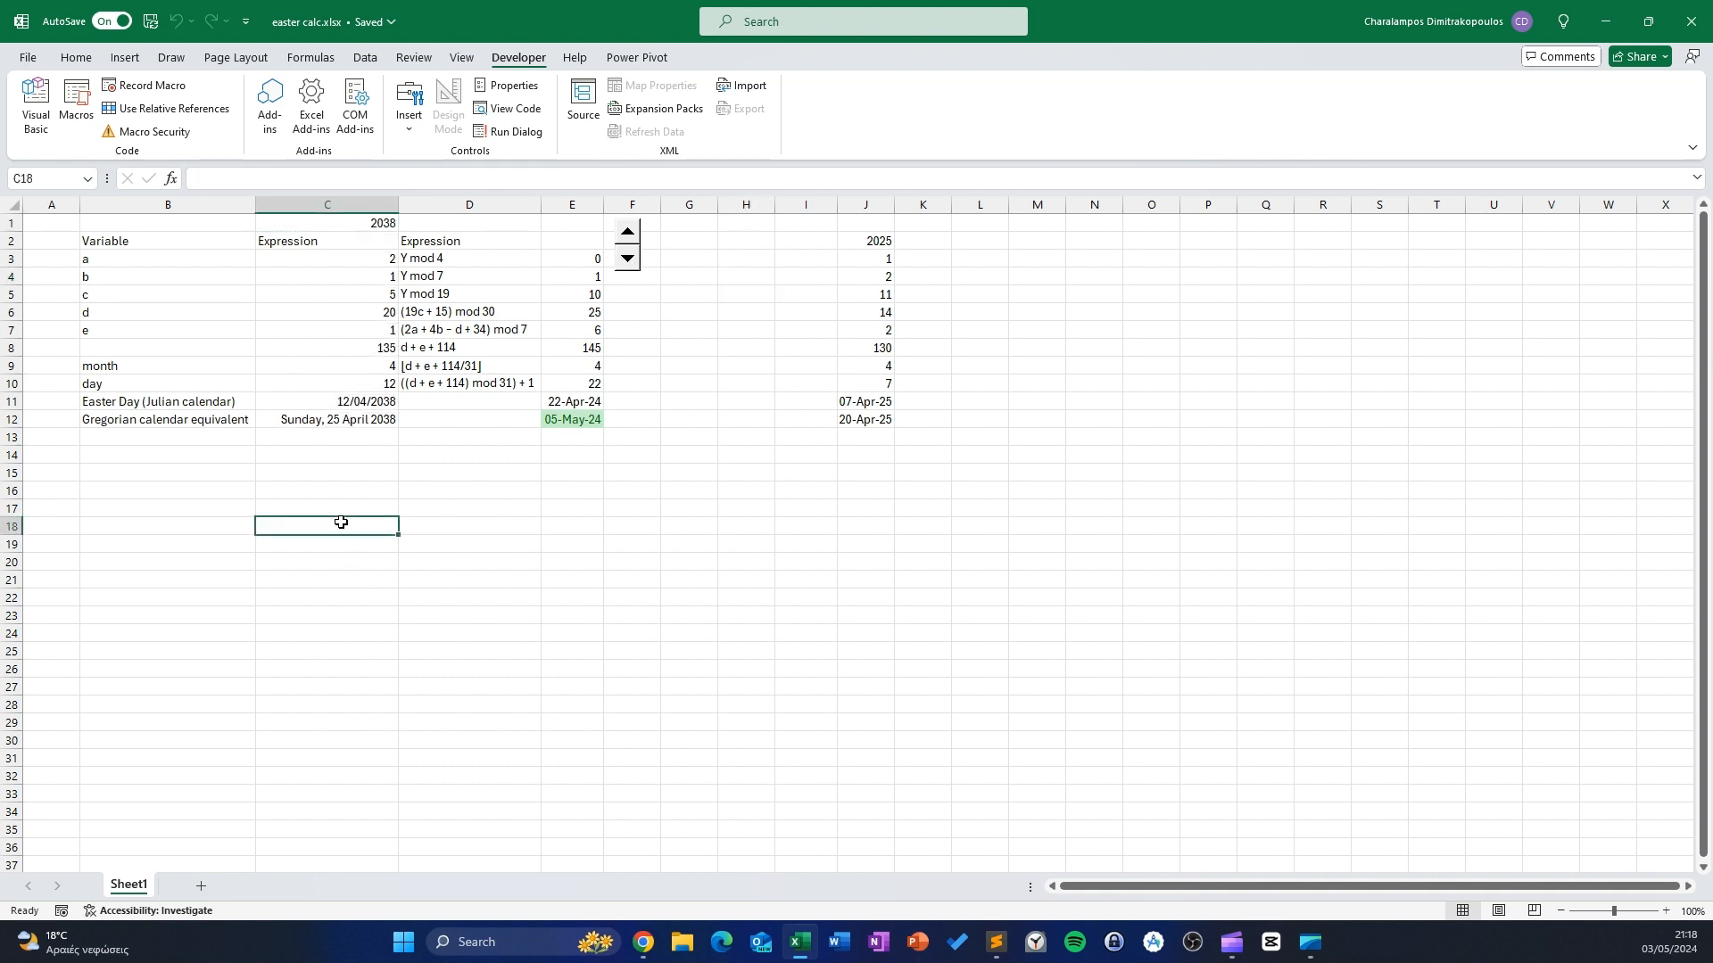
{"action": "left_click", "coordinate": [332, 419]}
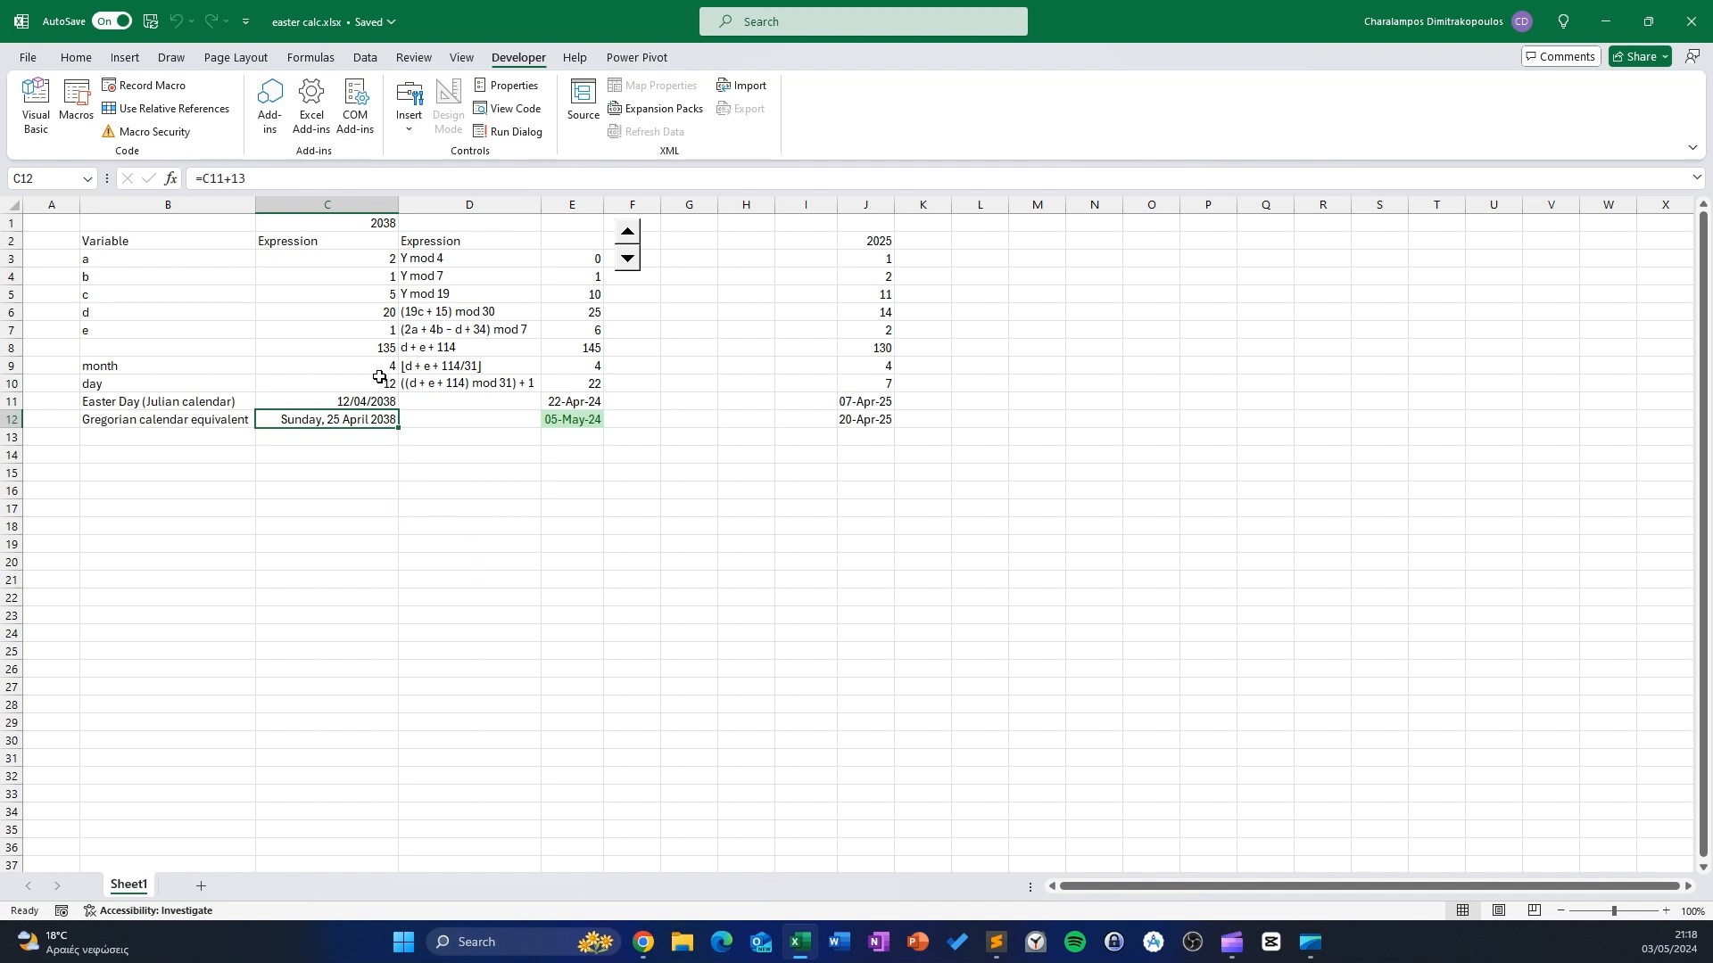
{"action": "left_click", "coordinate": [332, 452]}
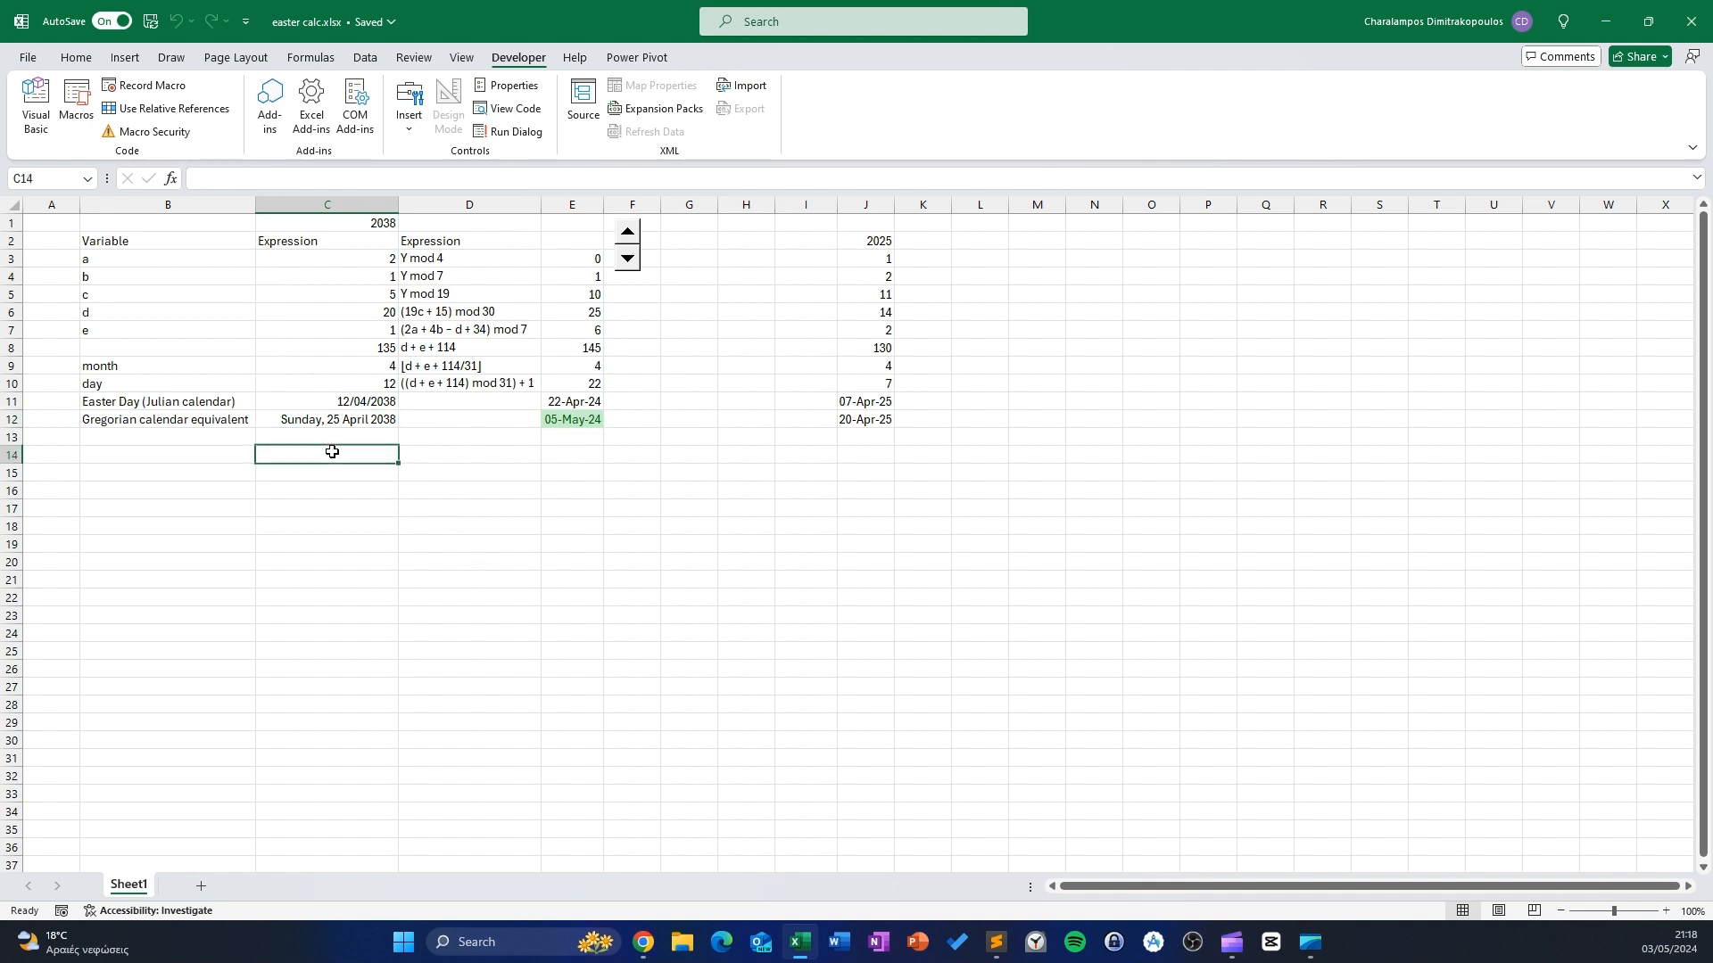
Copy the year value from C1 and paste it into B16
{"action": "left_click", "coordinate": [372, 221]}
{"action": "right_click", "coordinate": [372, 221]}
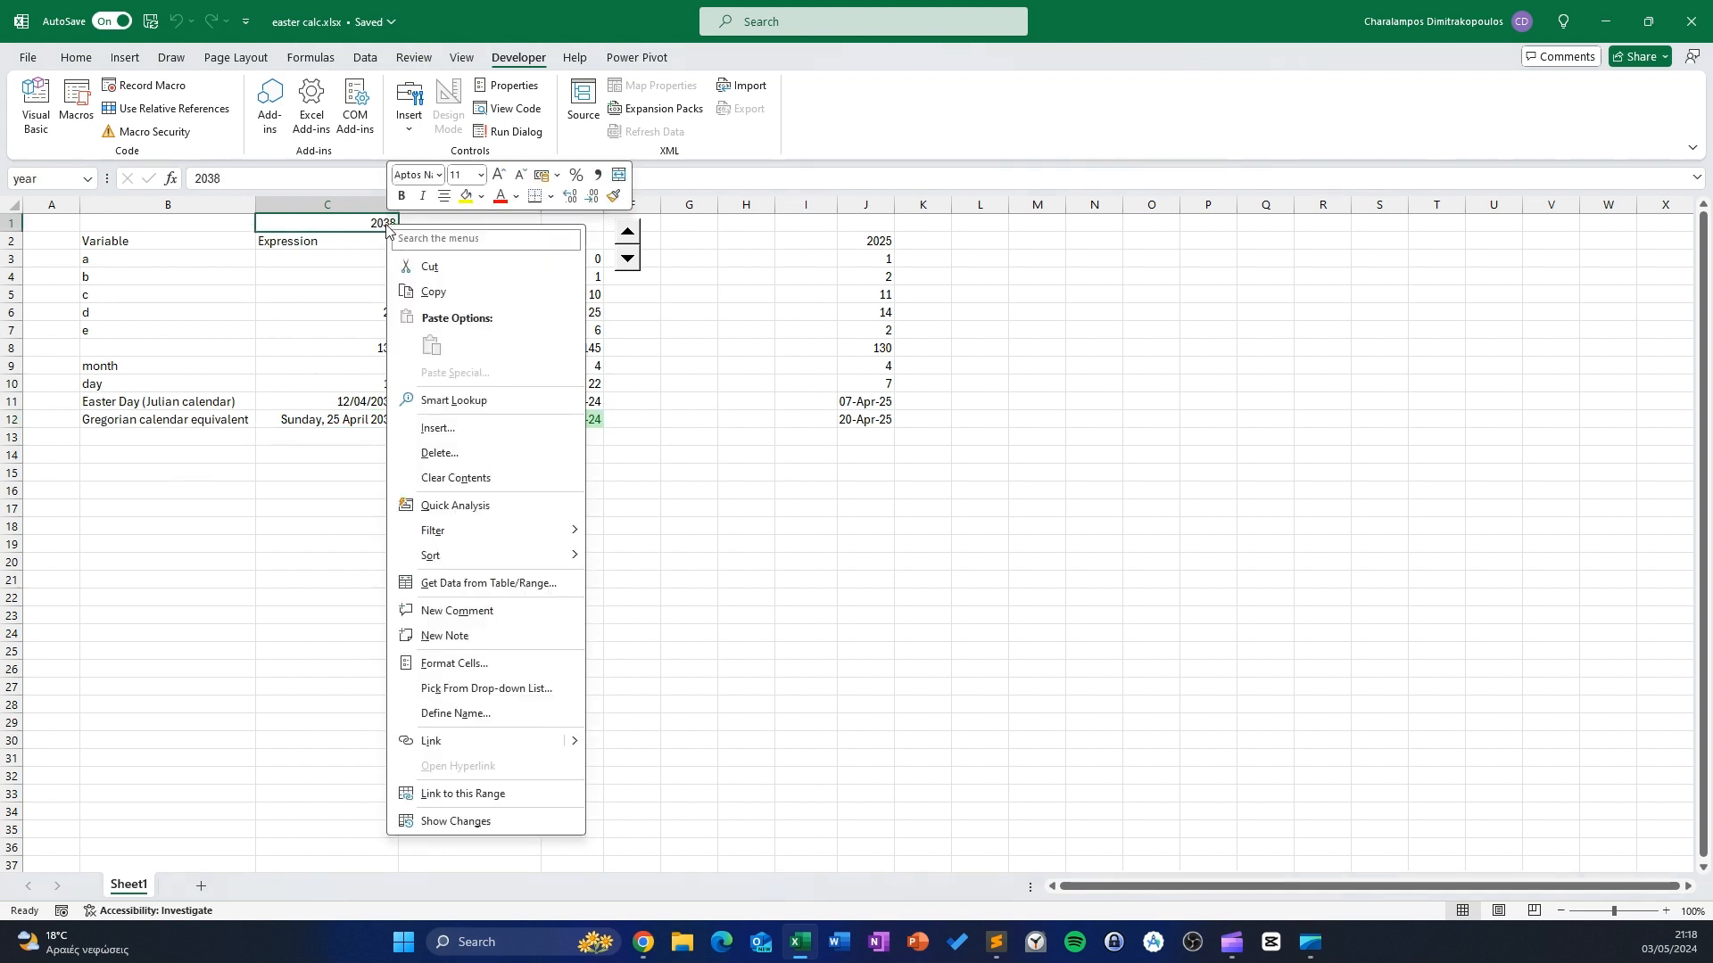
{"action": "left_click", "coordinate": [438, 288]}
{"action": "left_click", "coordinate": [202, 492]}
{"action": "right_click", "coordinate": [202, 492]}
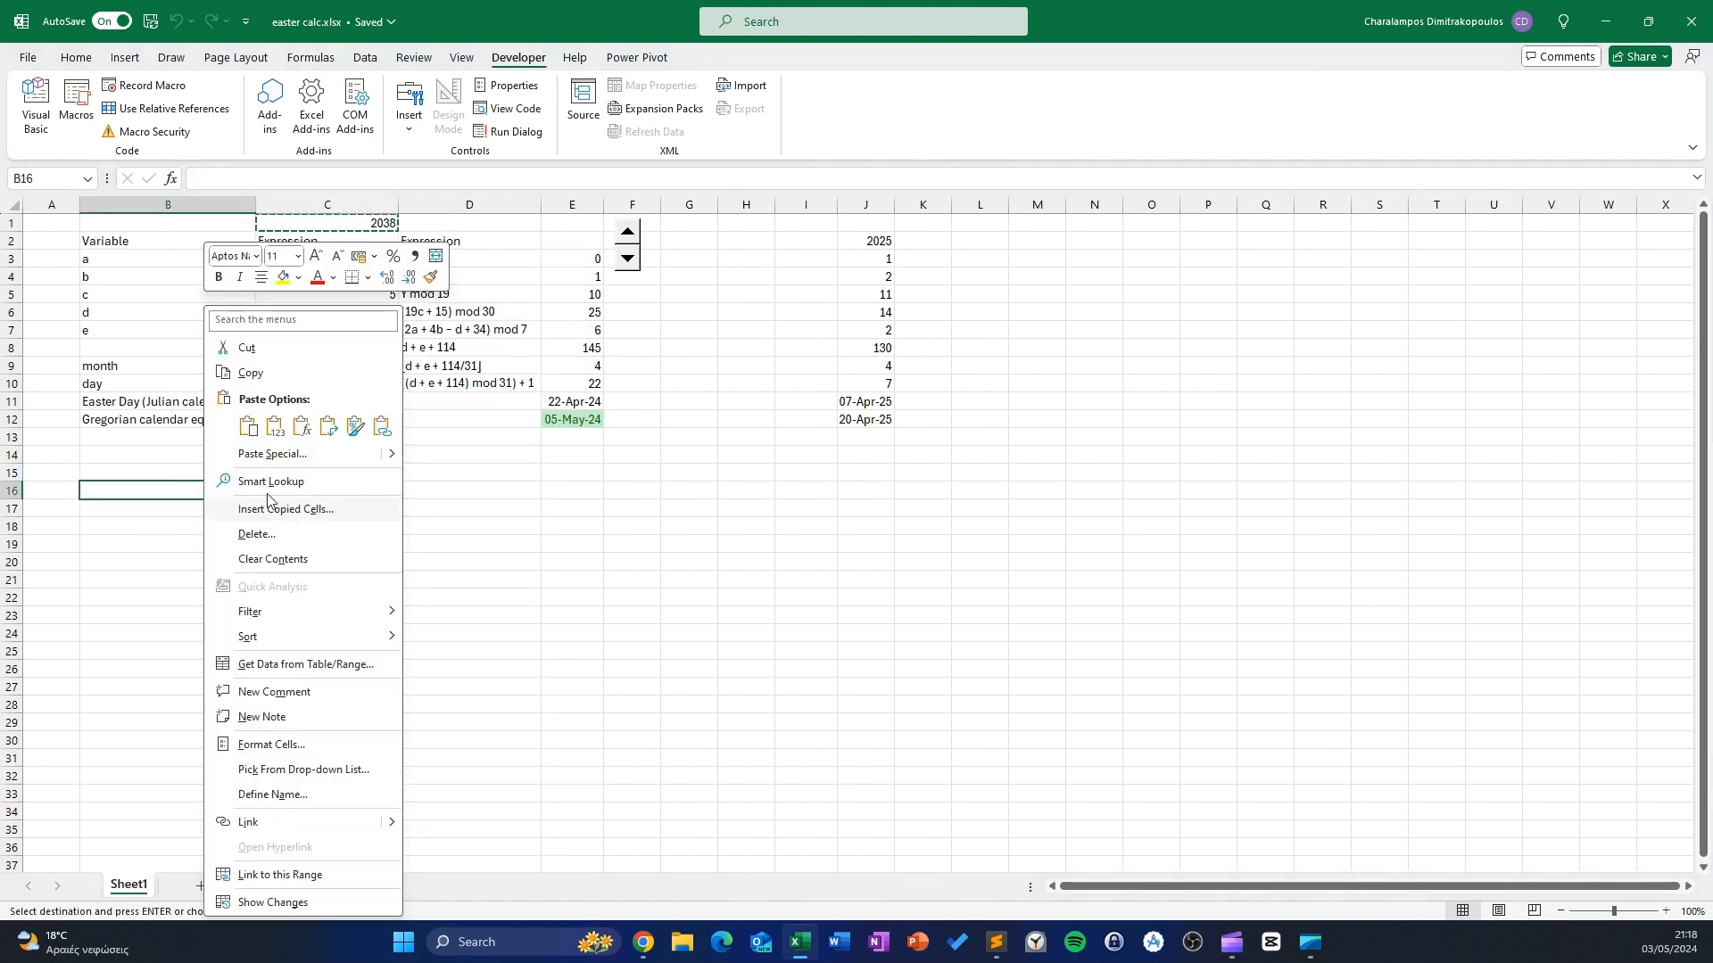
{"action": "left_click", "coordinate": [247, 435]}
Change the year in B16 to 2024 and select the neighbouring cell C16
{"action": "double_click", "coordinate": [246, 491]}
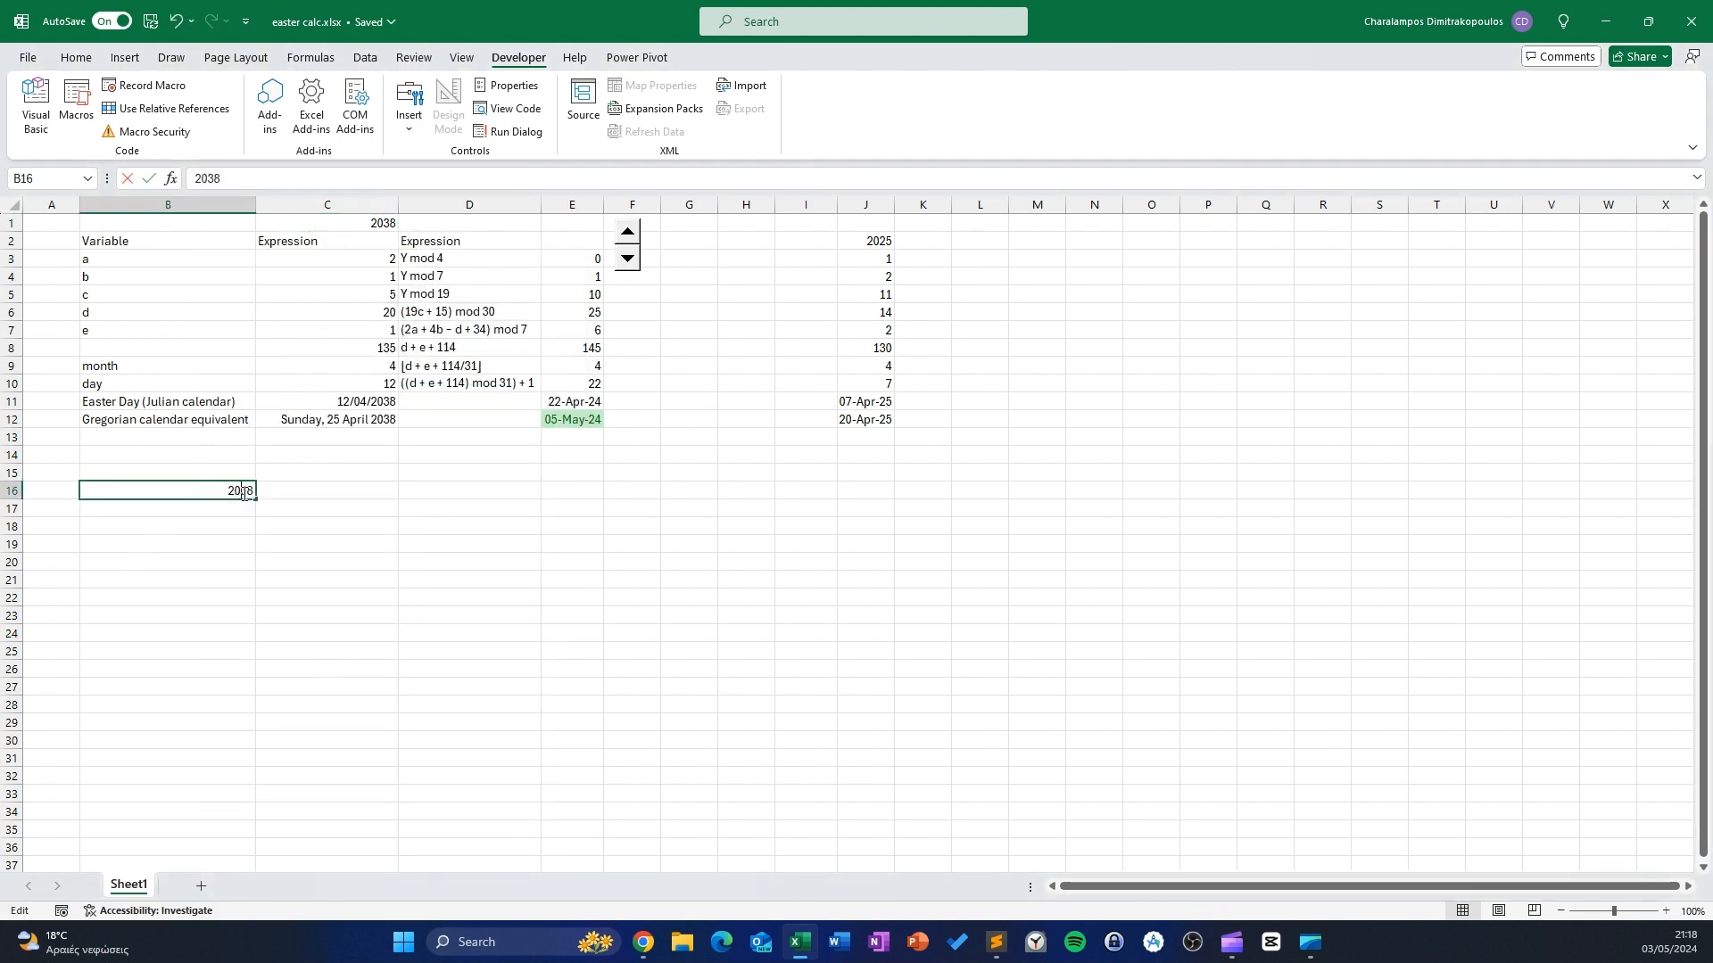
{"action": "key", "text": "BackSpace"}
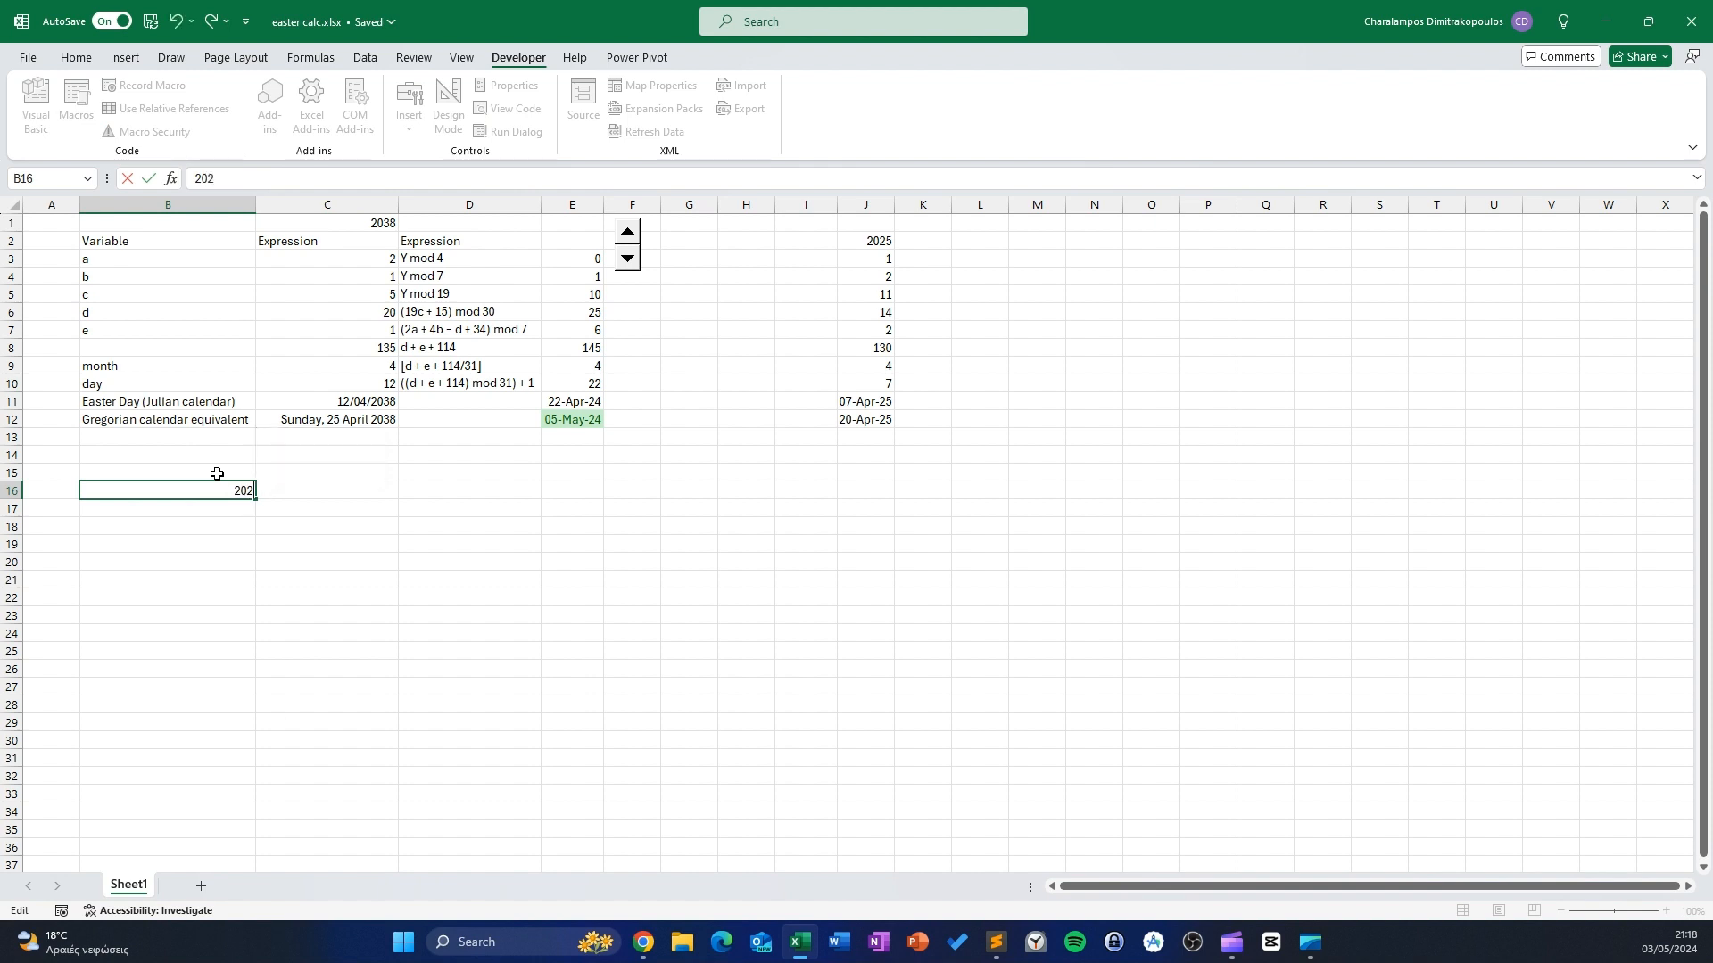
{"action": "type", "text": "4"}
{"action": "key", "text": "Return"}
{"action": "left_click", "coordinate": [348, 490]}
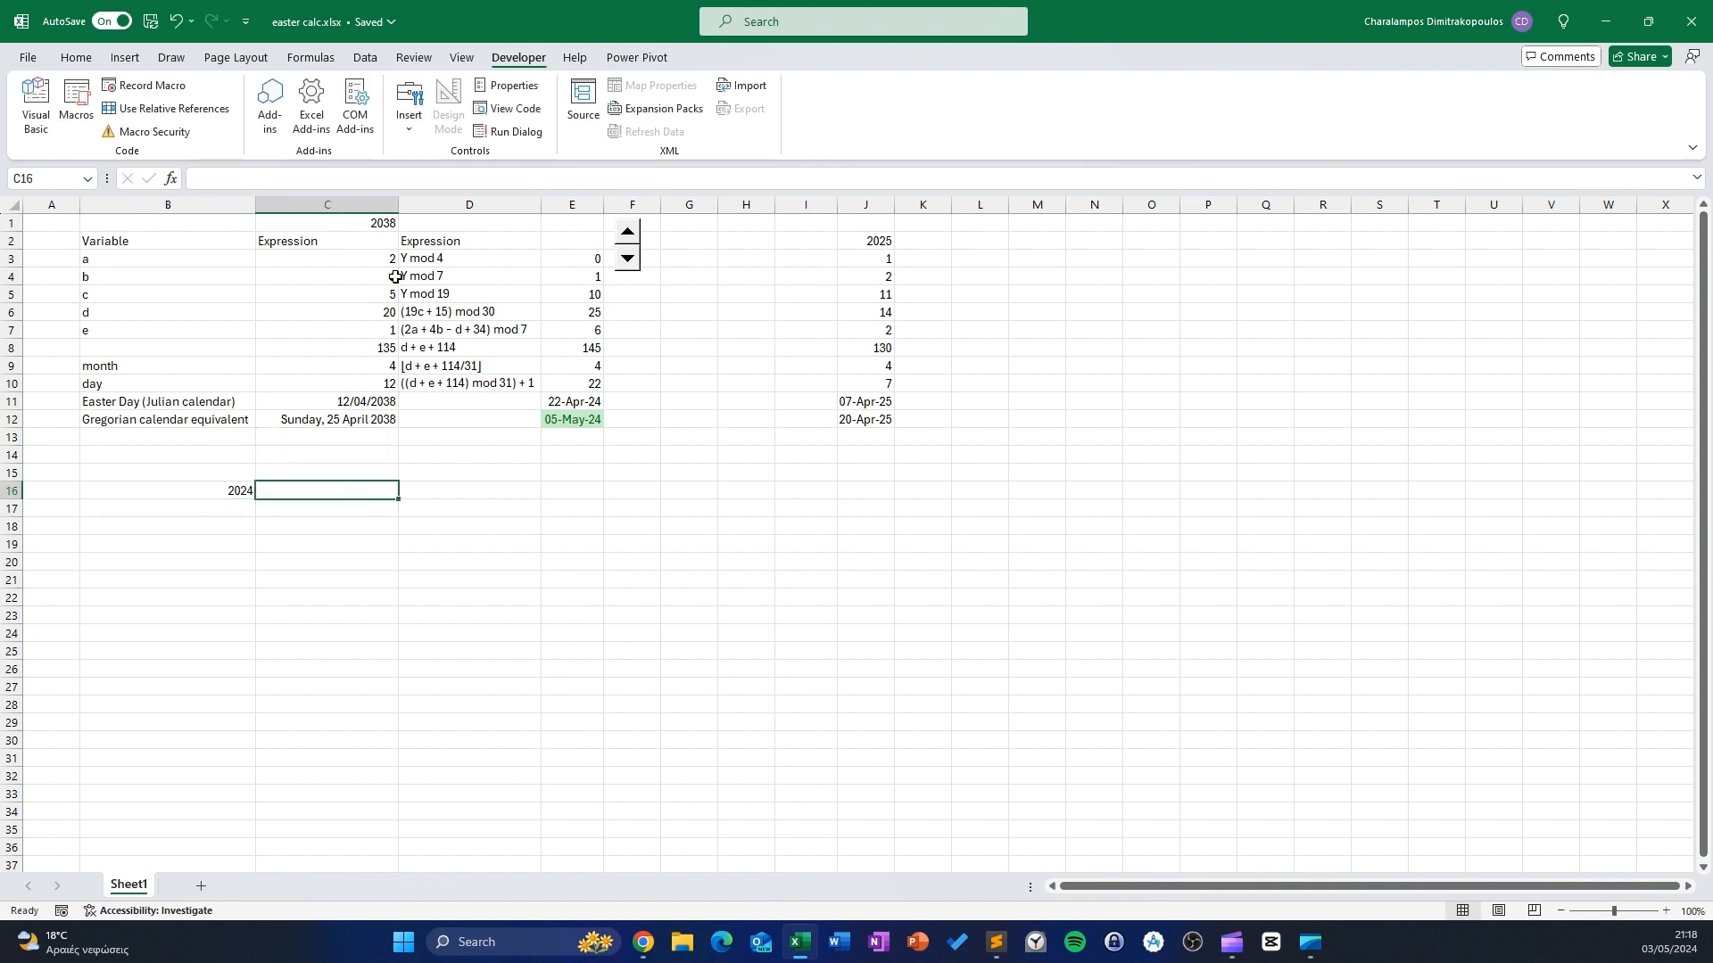
Begin a LET formula in cell C16, next to the year 2024
{"action": "type", "text": "="}
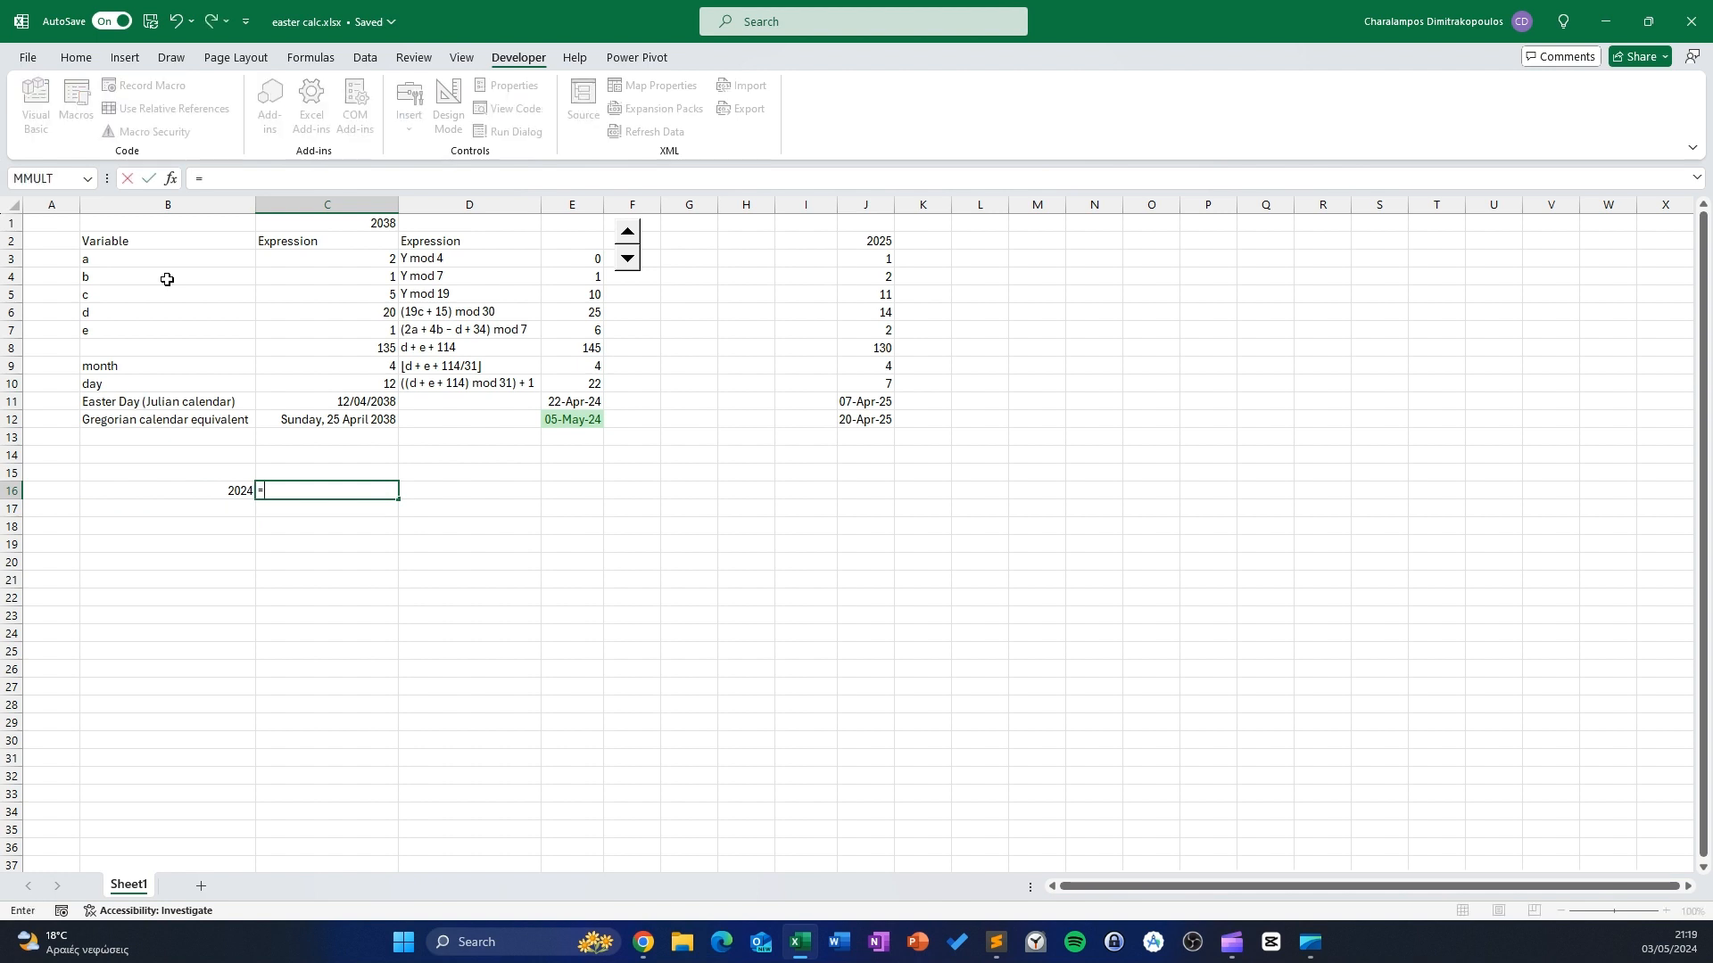
{"action": "type", "text": "lrt"}
{"action": "key", "text": "BackSpace"}
{"action": "key", "text": "BackSpace"}
{"action": "key", "text": "BackSpace"}
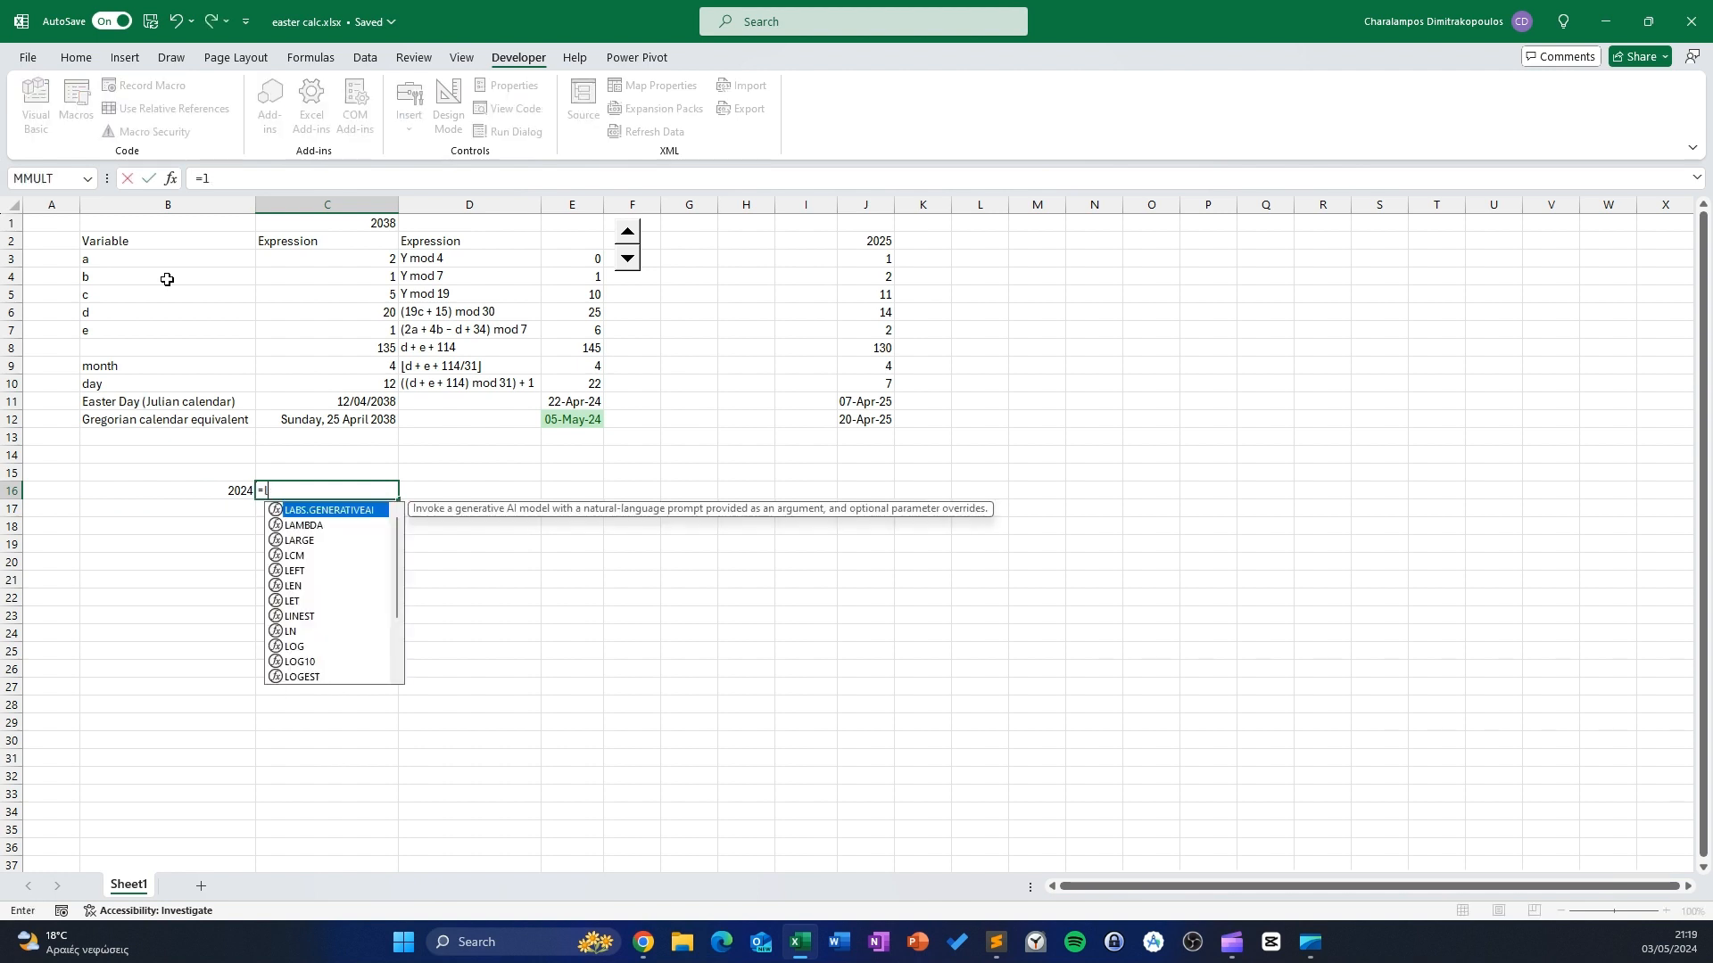
{"action": "type", "text": "let"}
{"action": "key", "text": "Tab"}
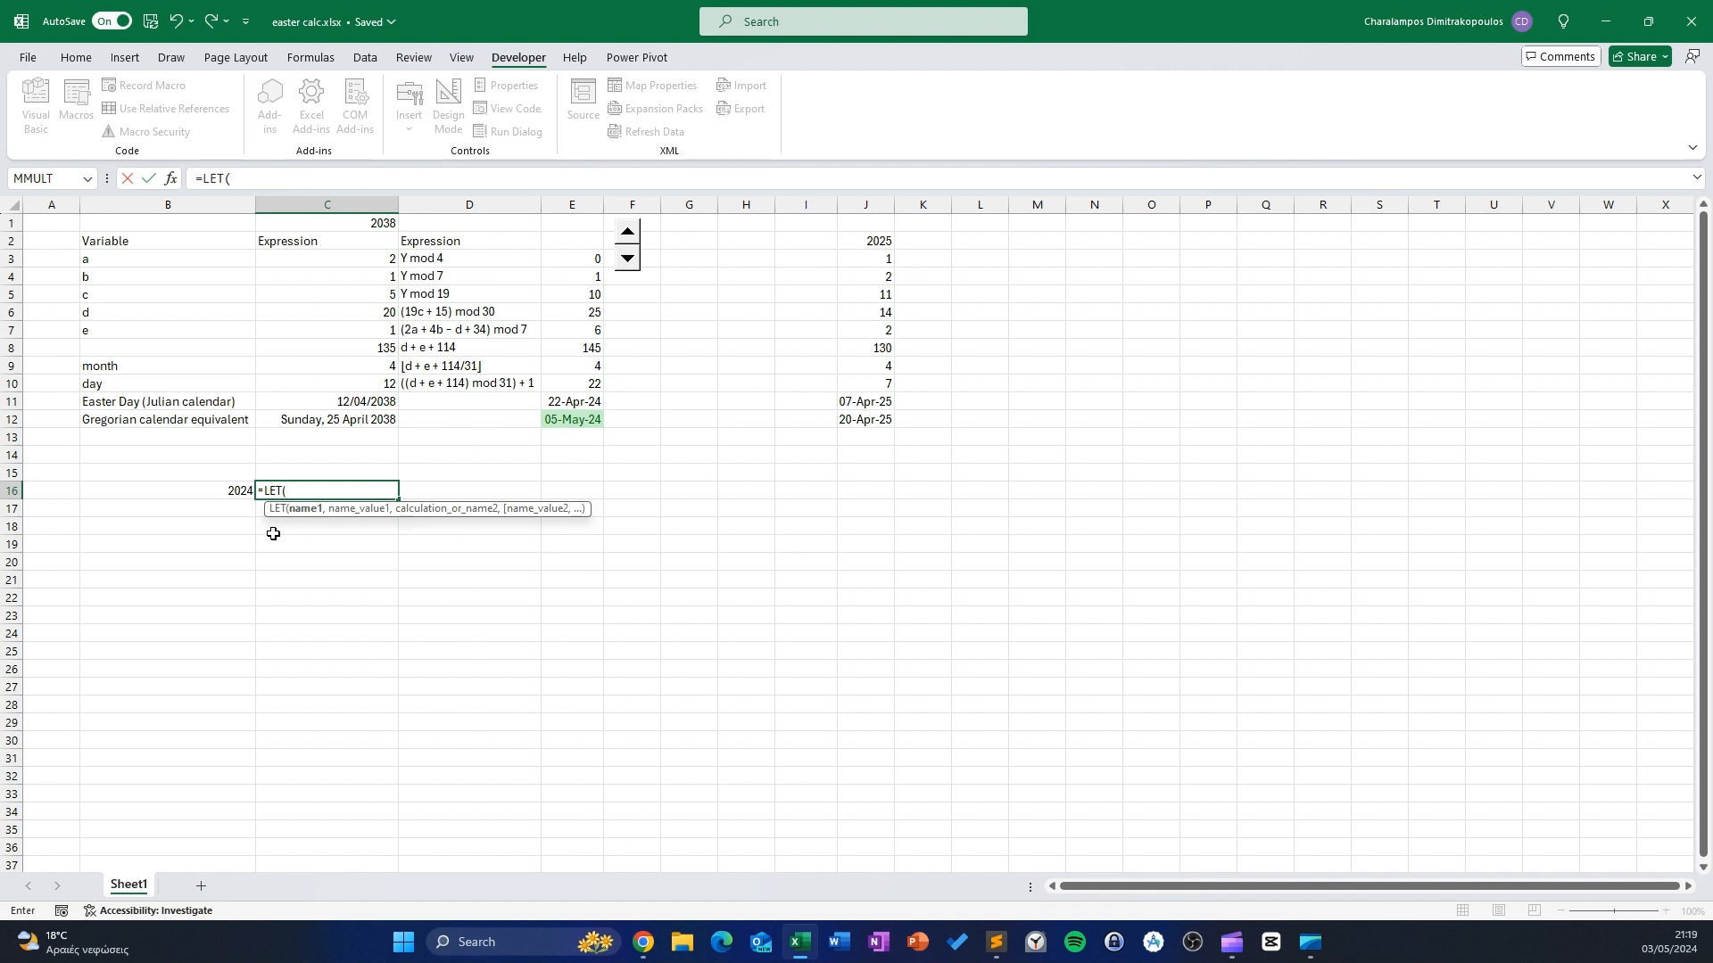
{"action": "key", "text": "alt+Return"}
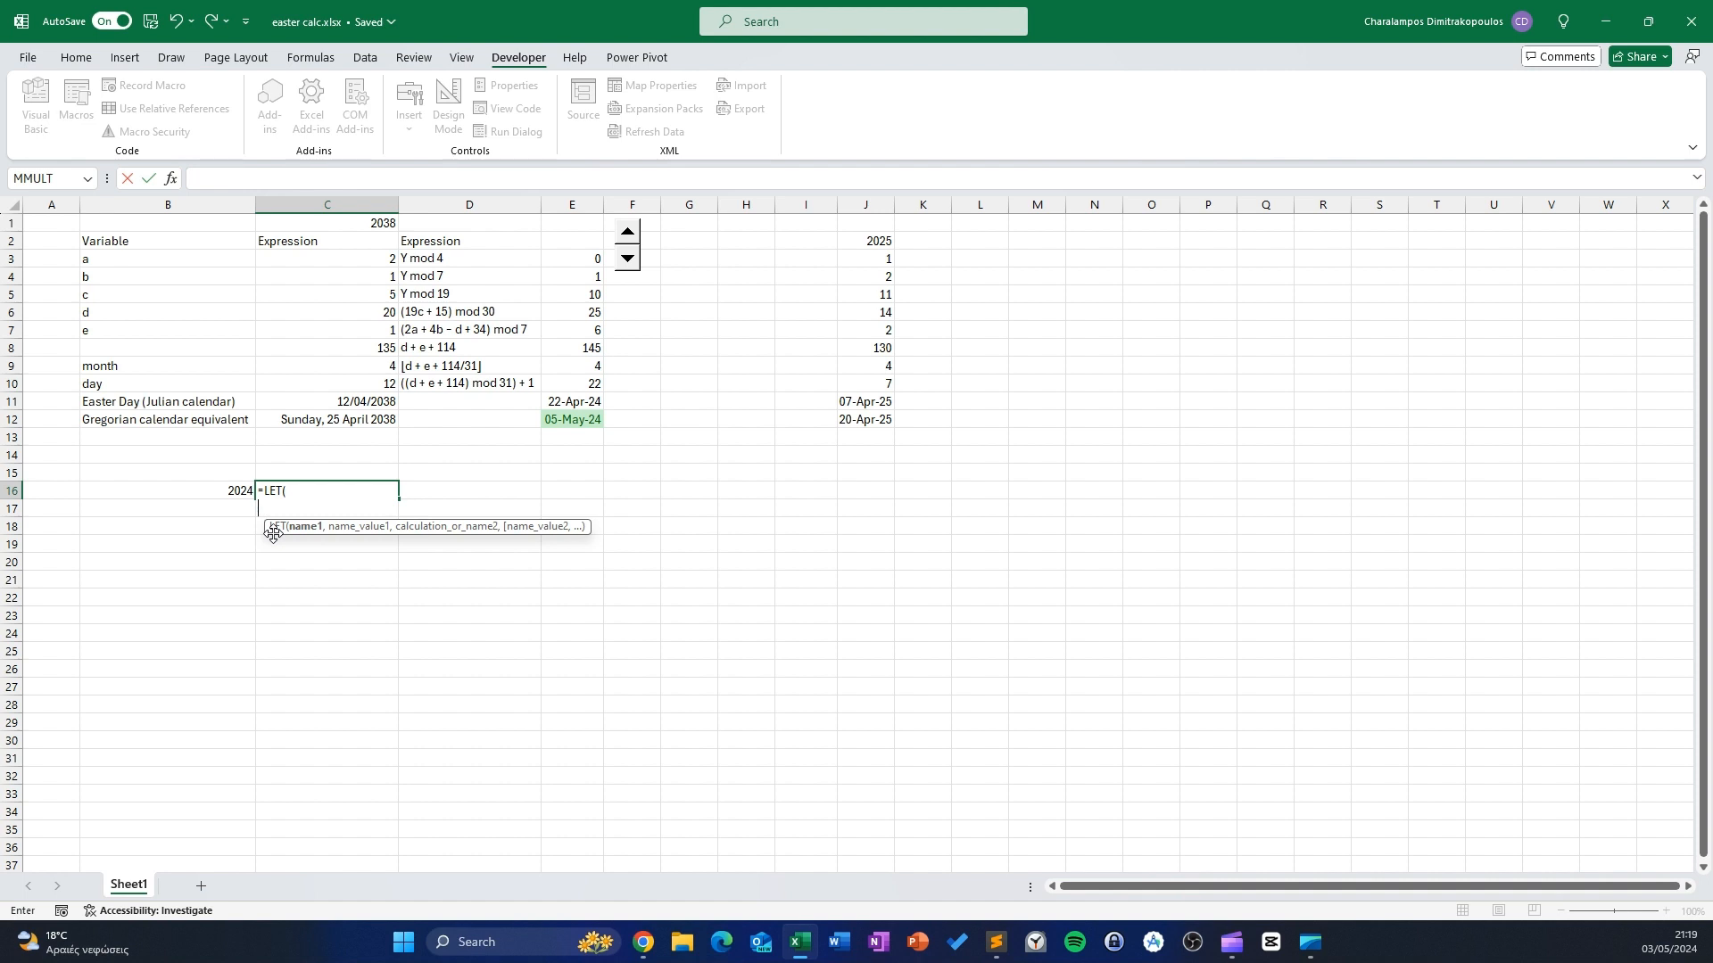
{"action": "key", "text": "BackSpace"}
{"action": "type", "text": "a"}
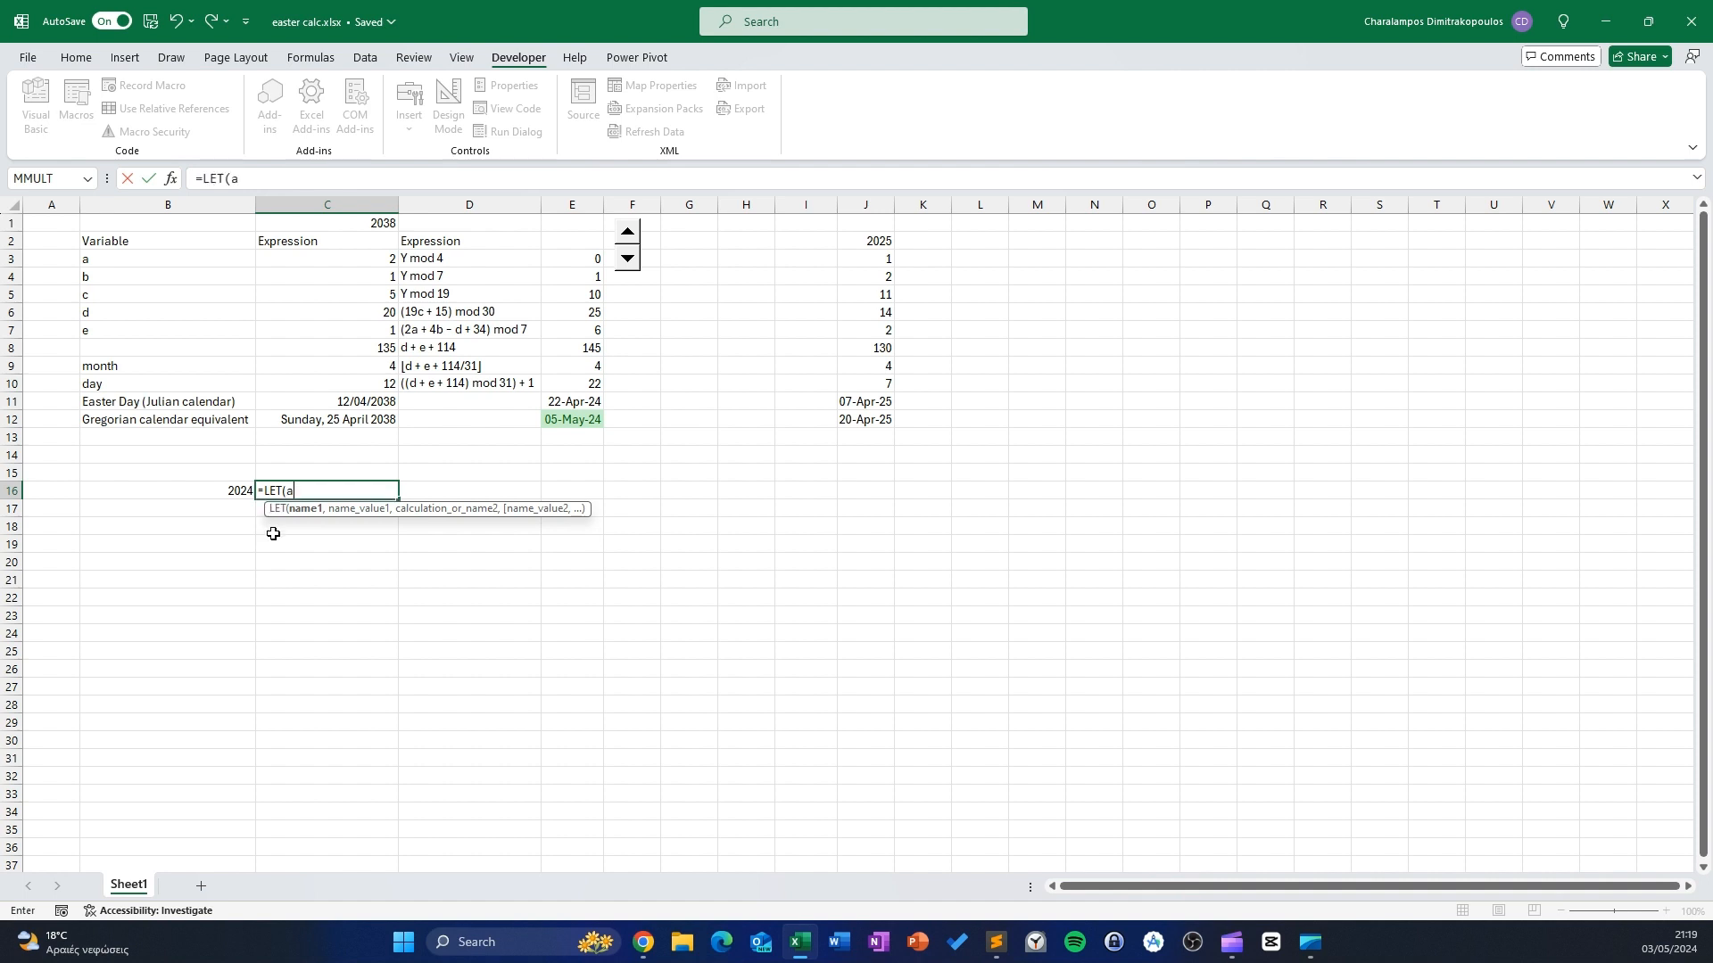
{"action": "type", "text": ","}
{"action": "left_click", "coordinate": [321, 258]}
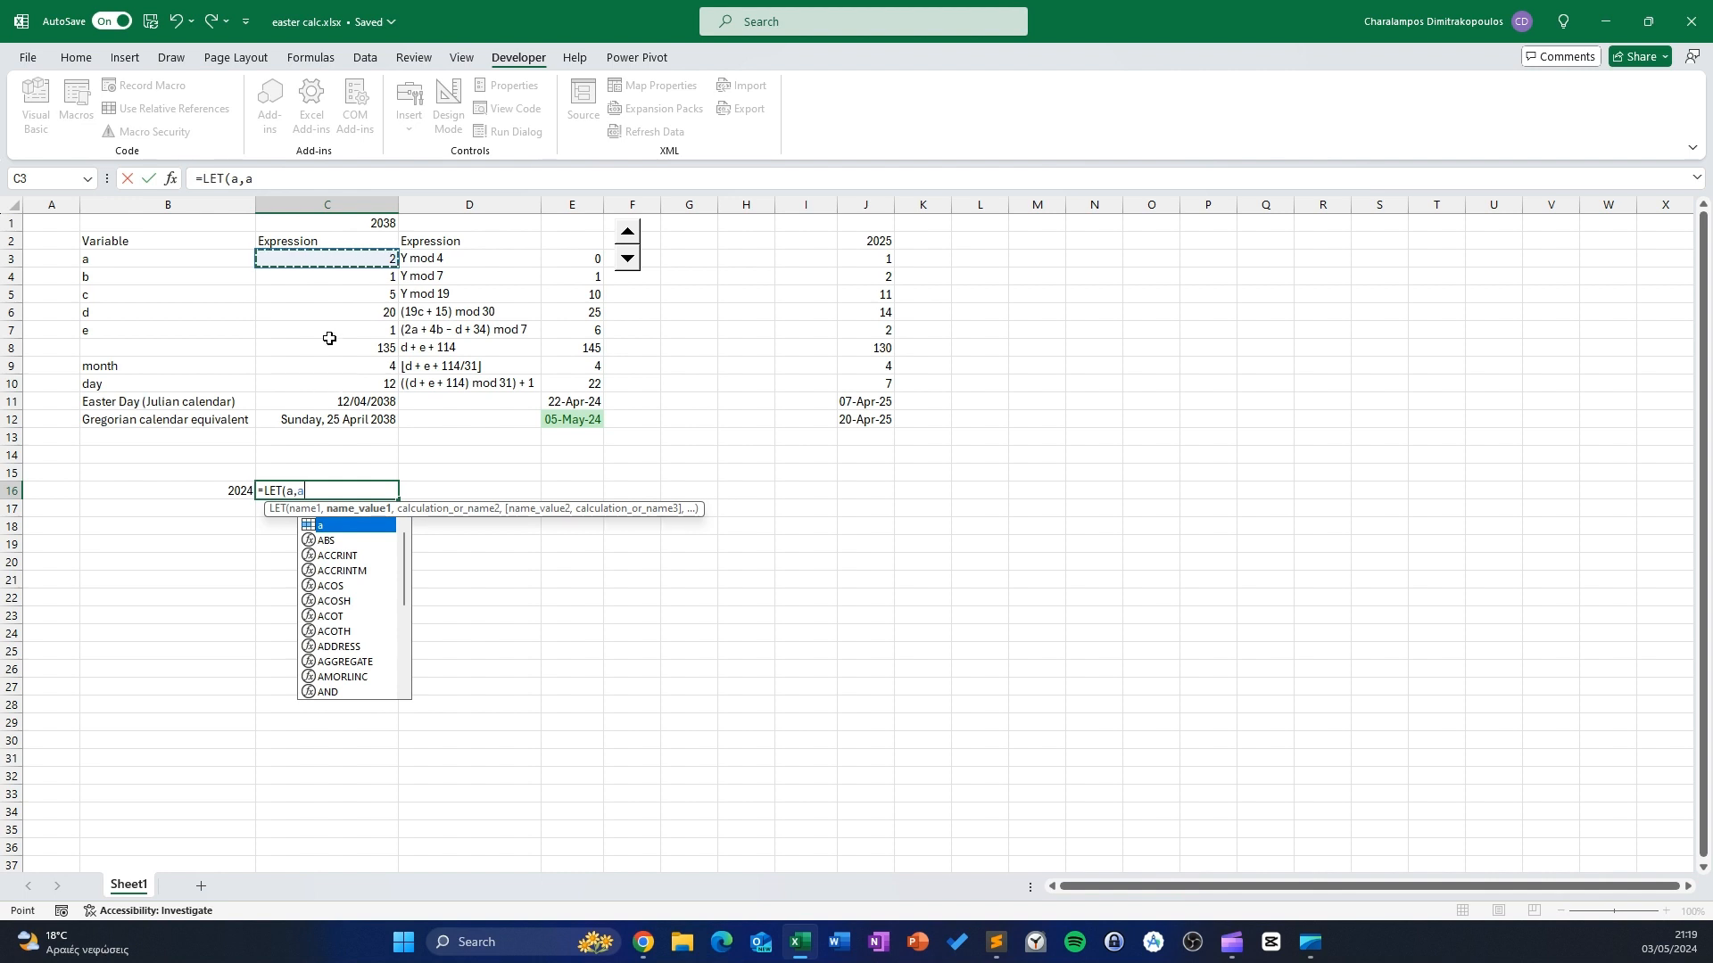
{"action": "key", "text": "BackSpace"}
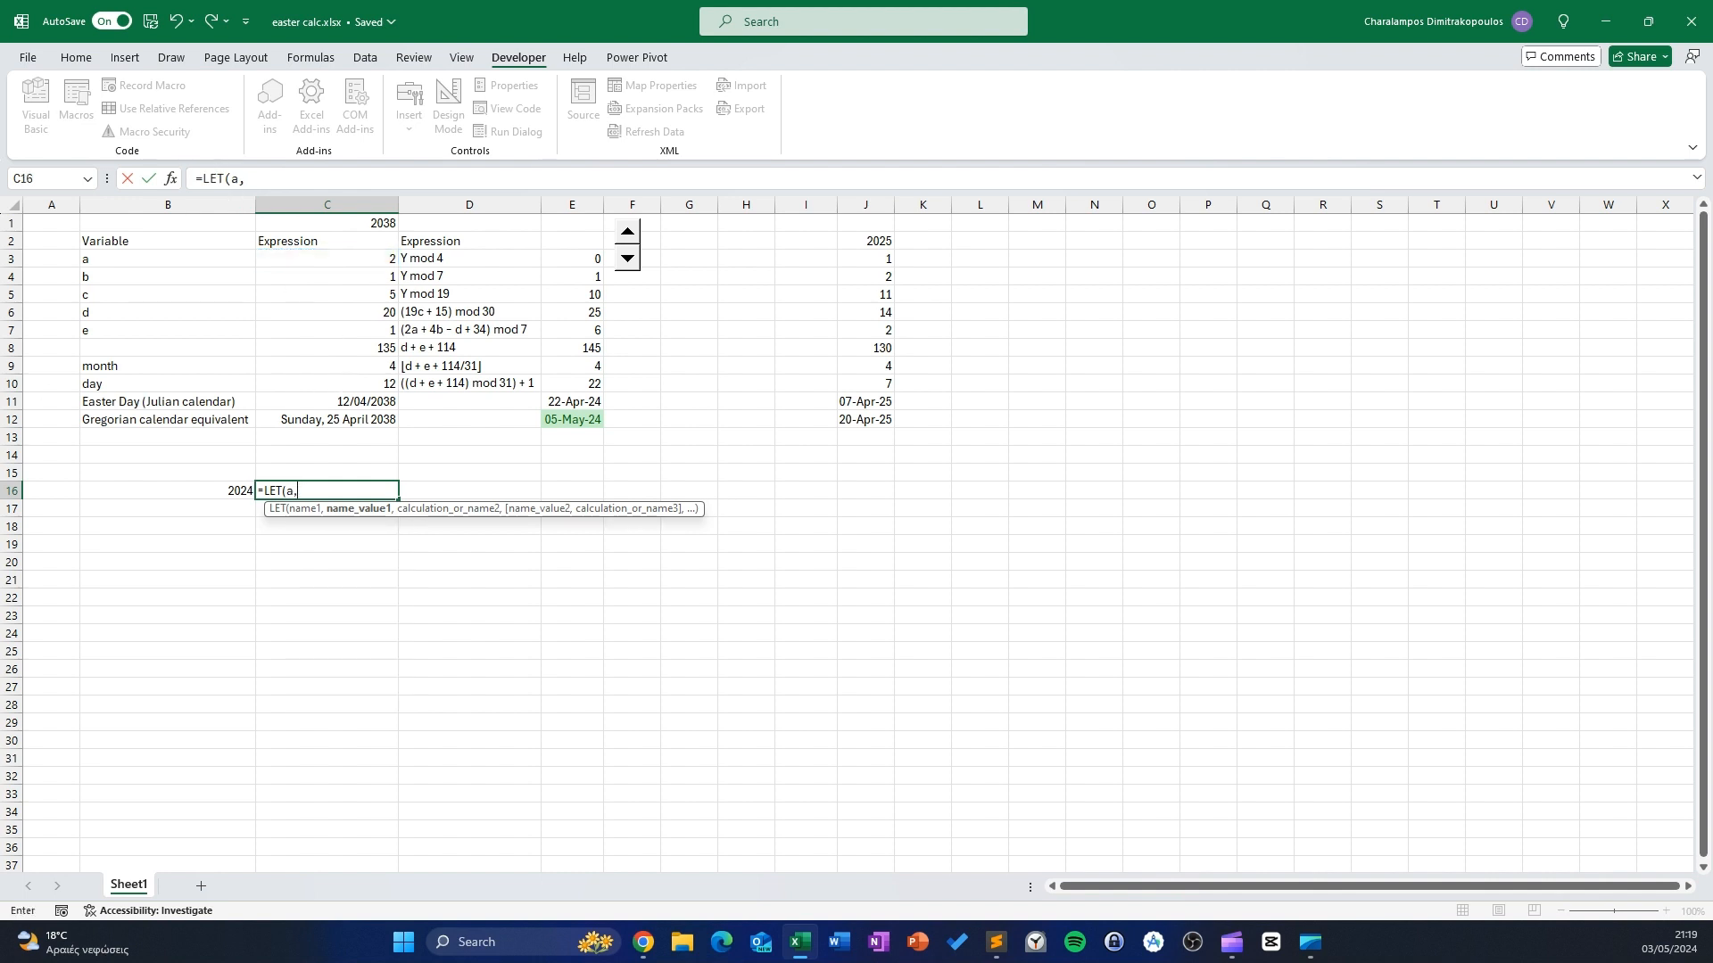
{"action": "key", "text": "BackSpace"}
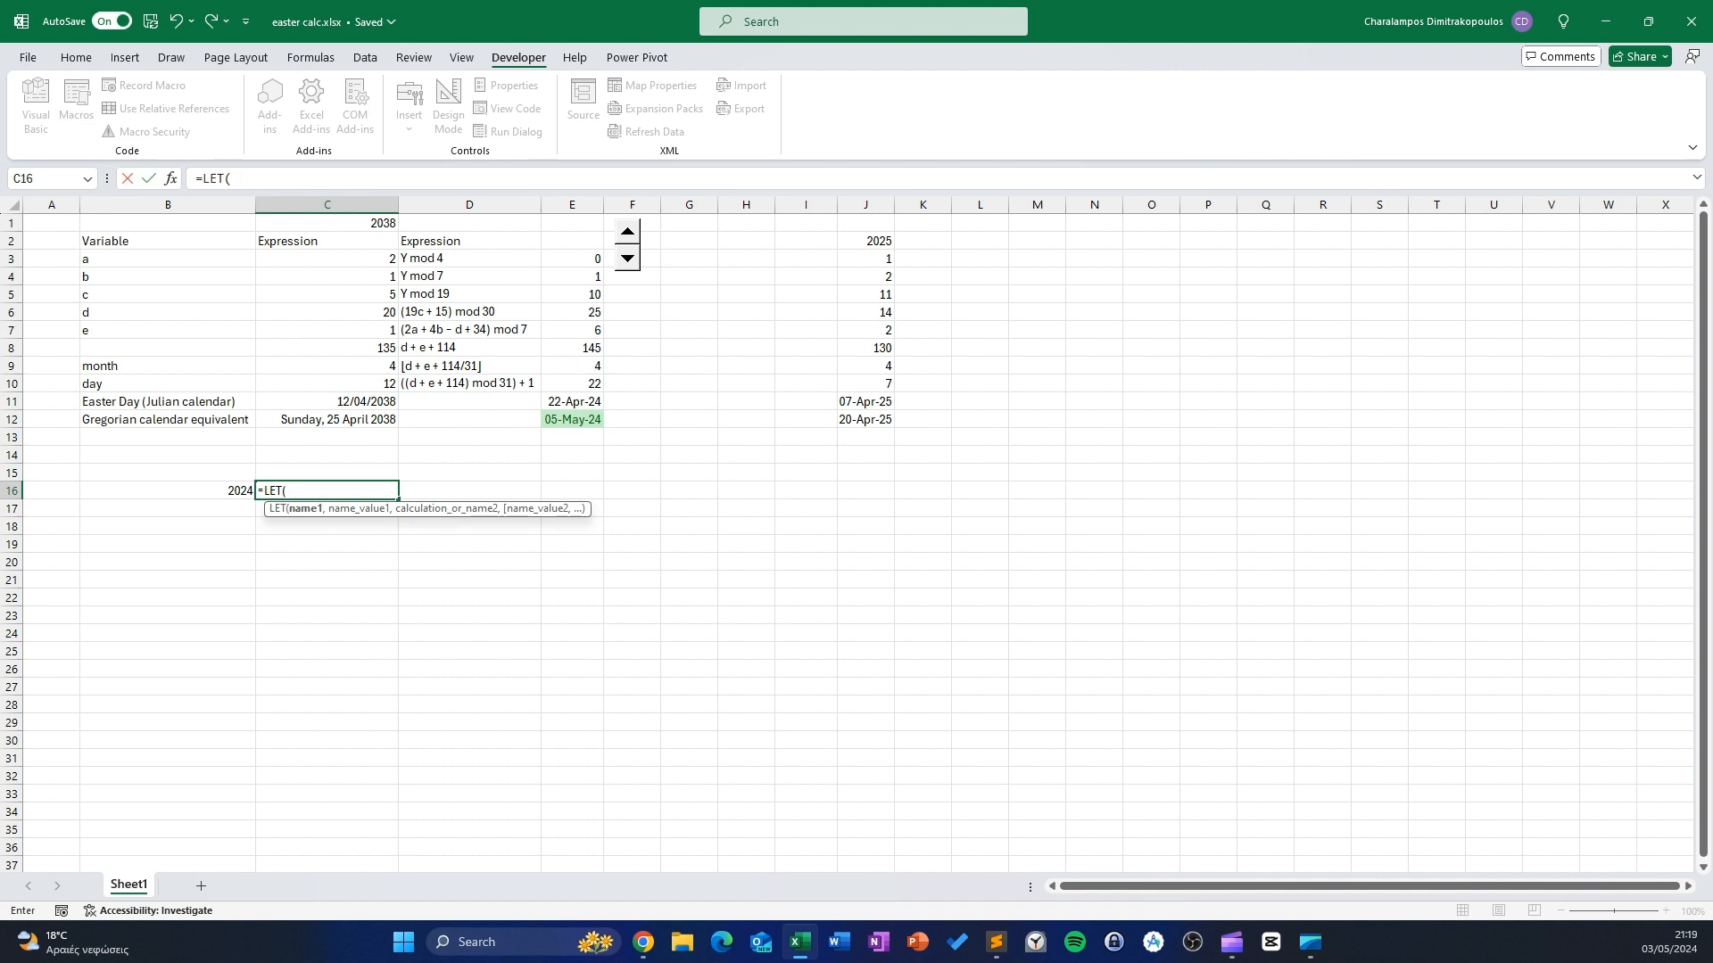
On a new line of the LET formula, define the variable y as a reference to the year in B16
{"action": "key", "text": "alt+Return"}
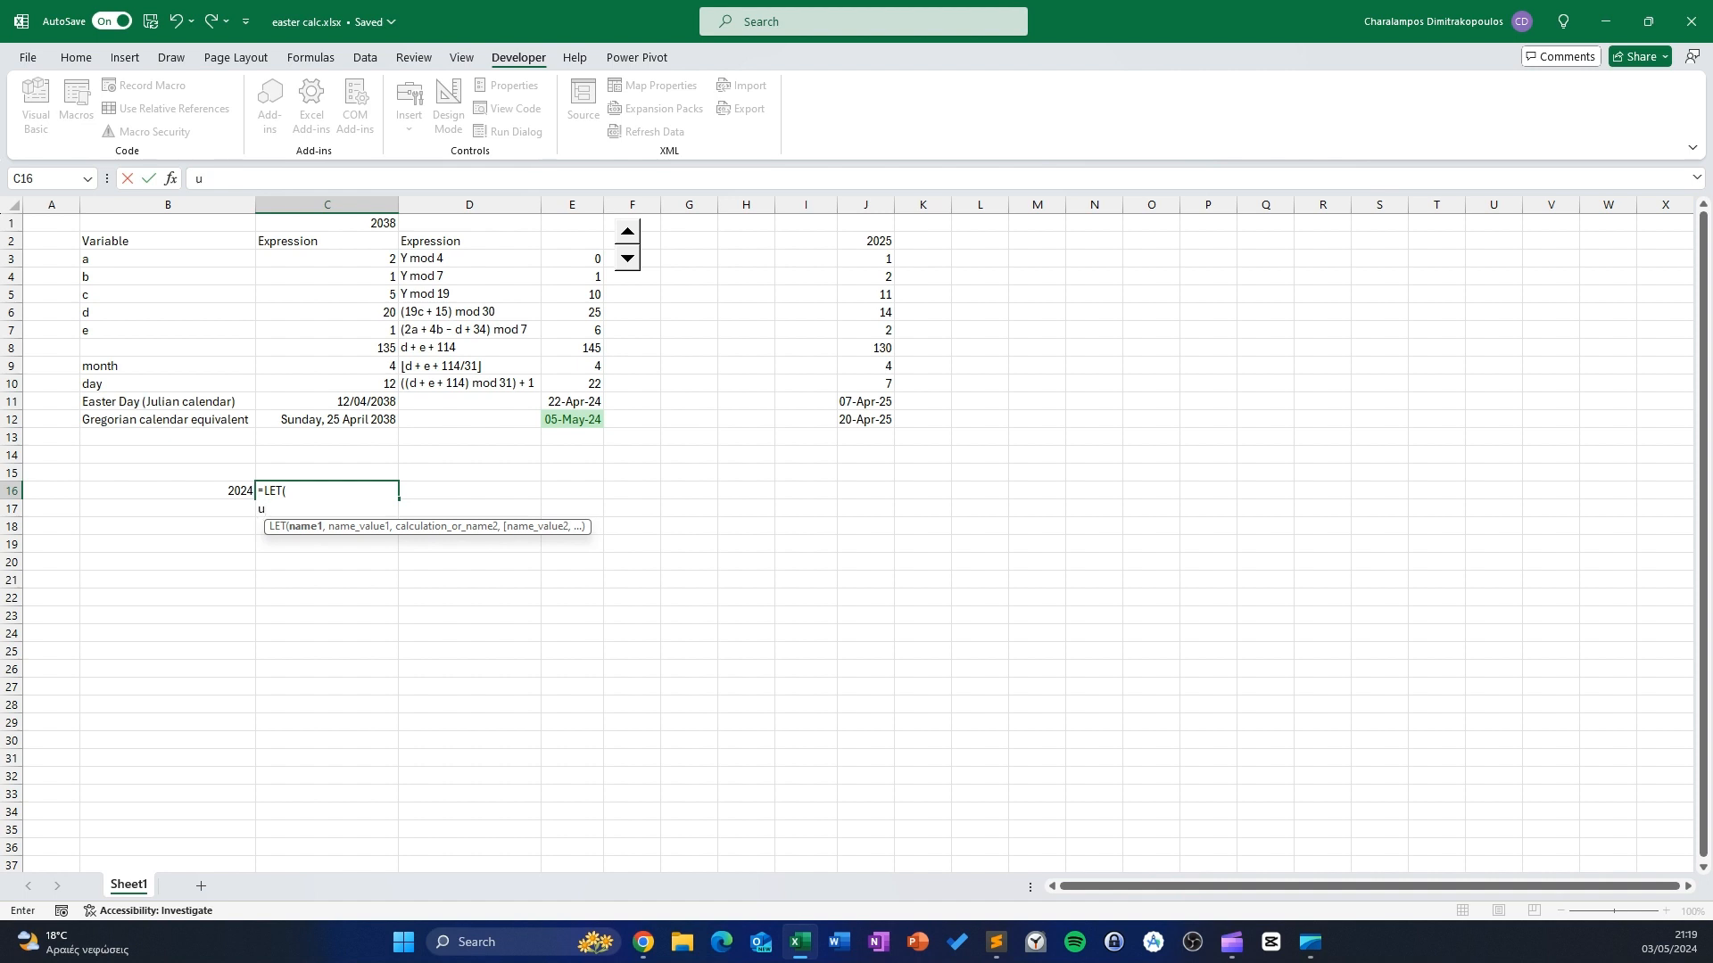
{"action": "type", "text": "year"}
{"action": "key", "text": "BackSpace"}
{"action": "key", "text": "BackSpace"}
{"action": "key", "text": "BackSpace"}
{"action": "type", "text": ","}
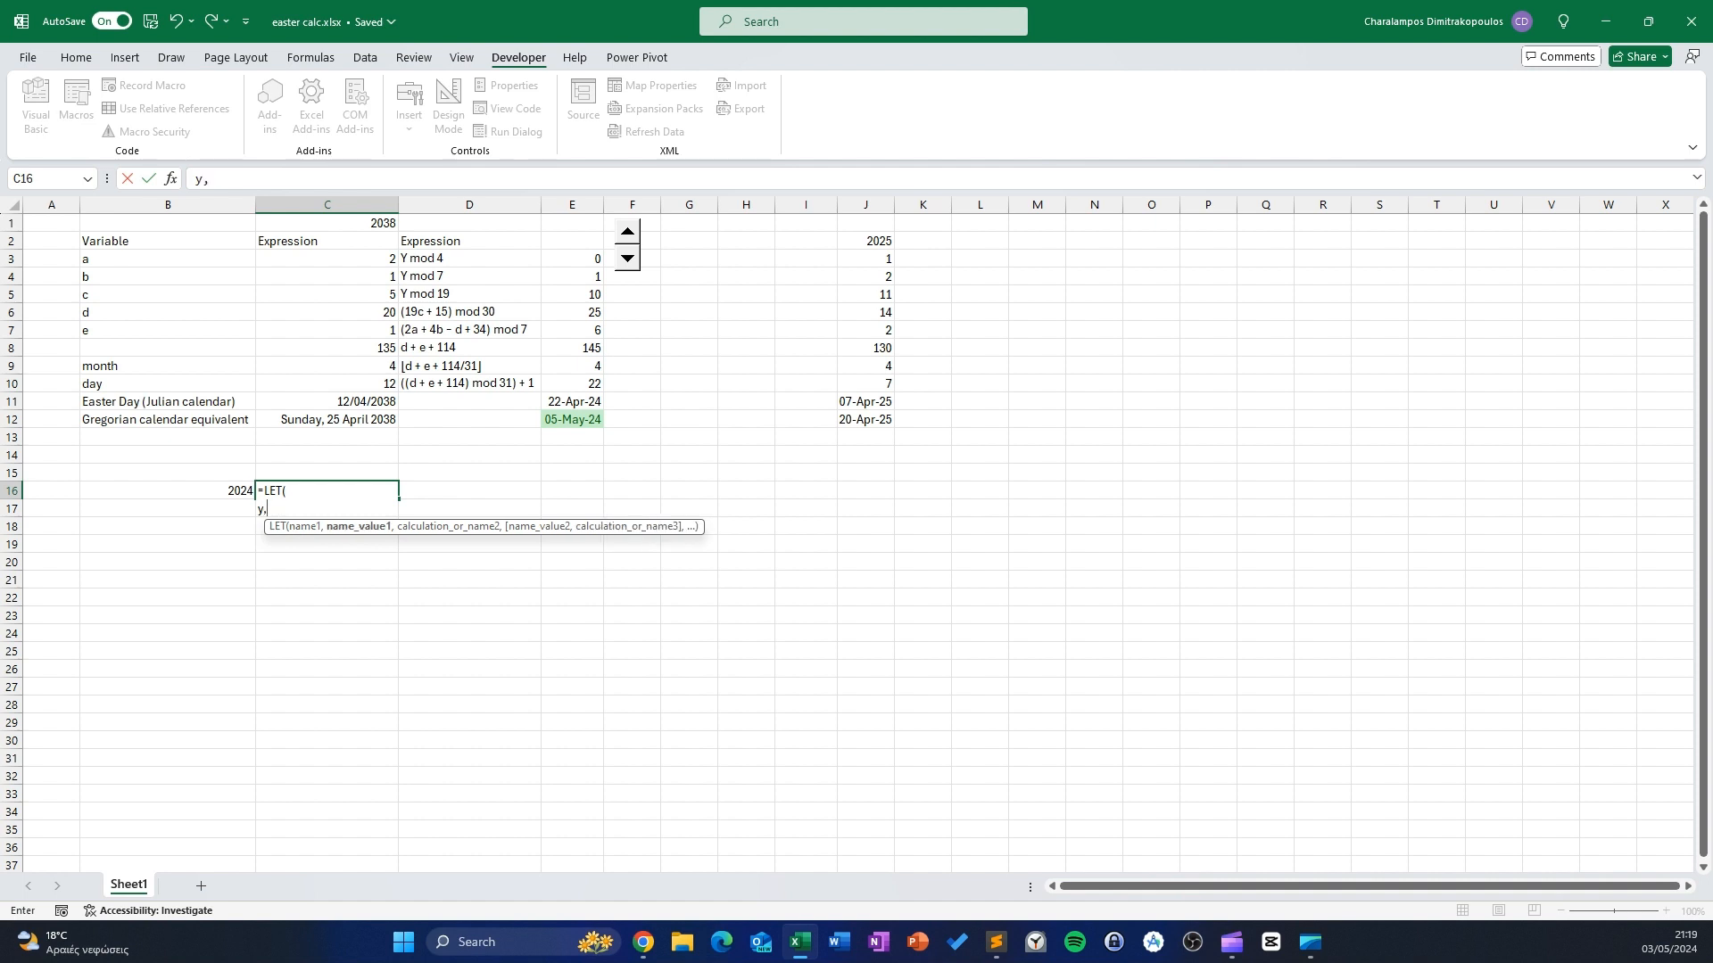
{"action": "left_click", "coordinate": [220, 489]}
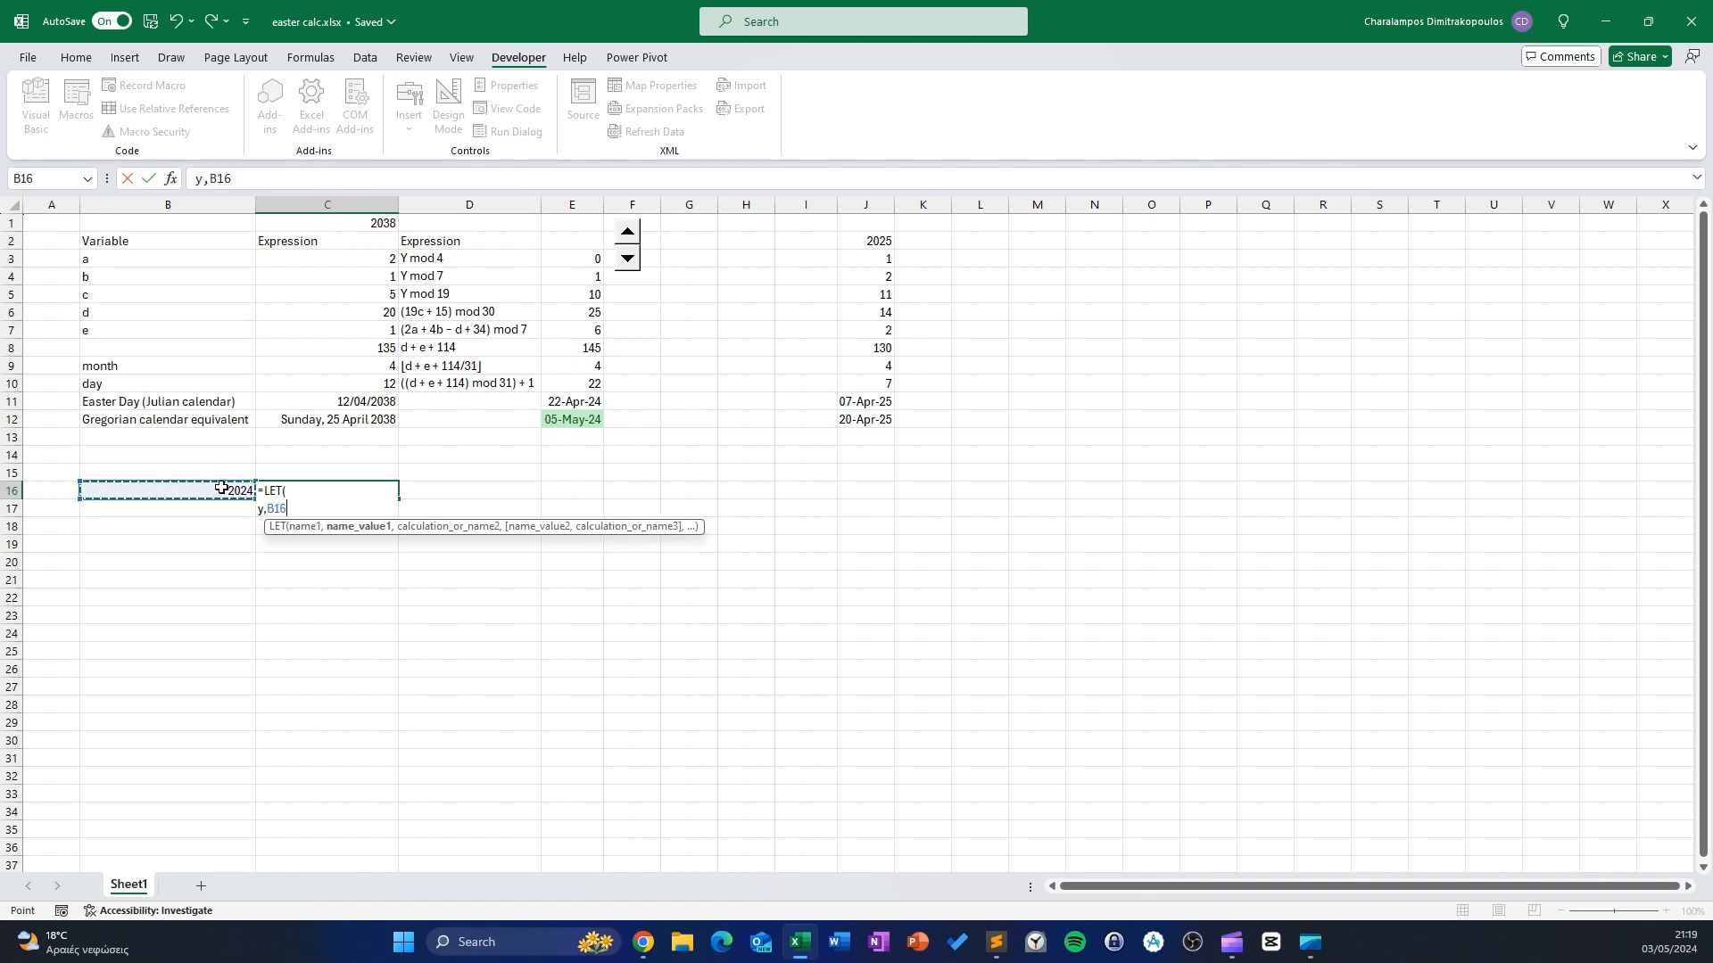
{"action": "type", "text": ","}
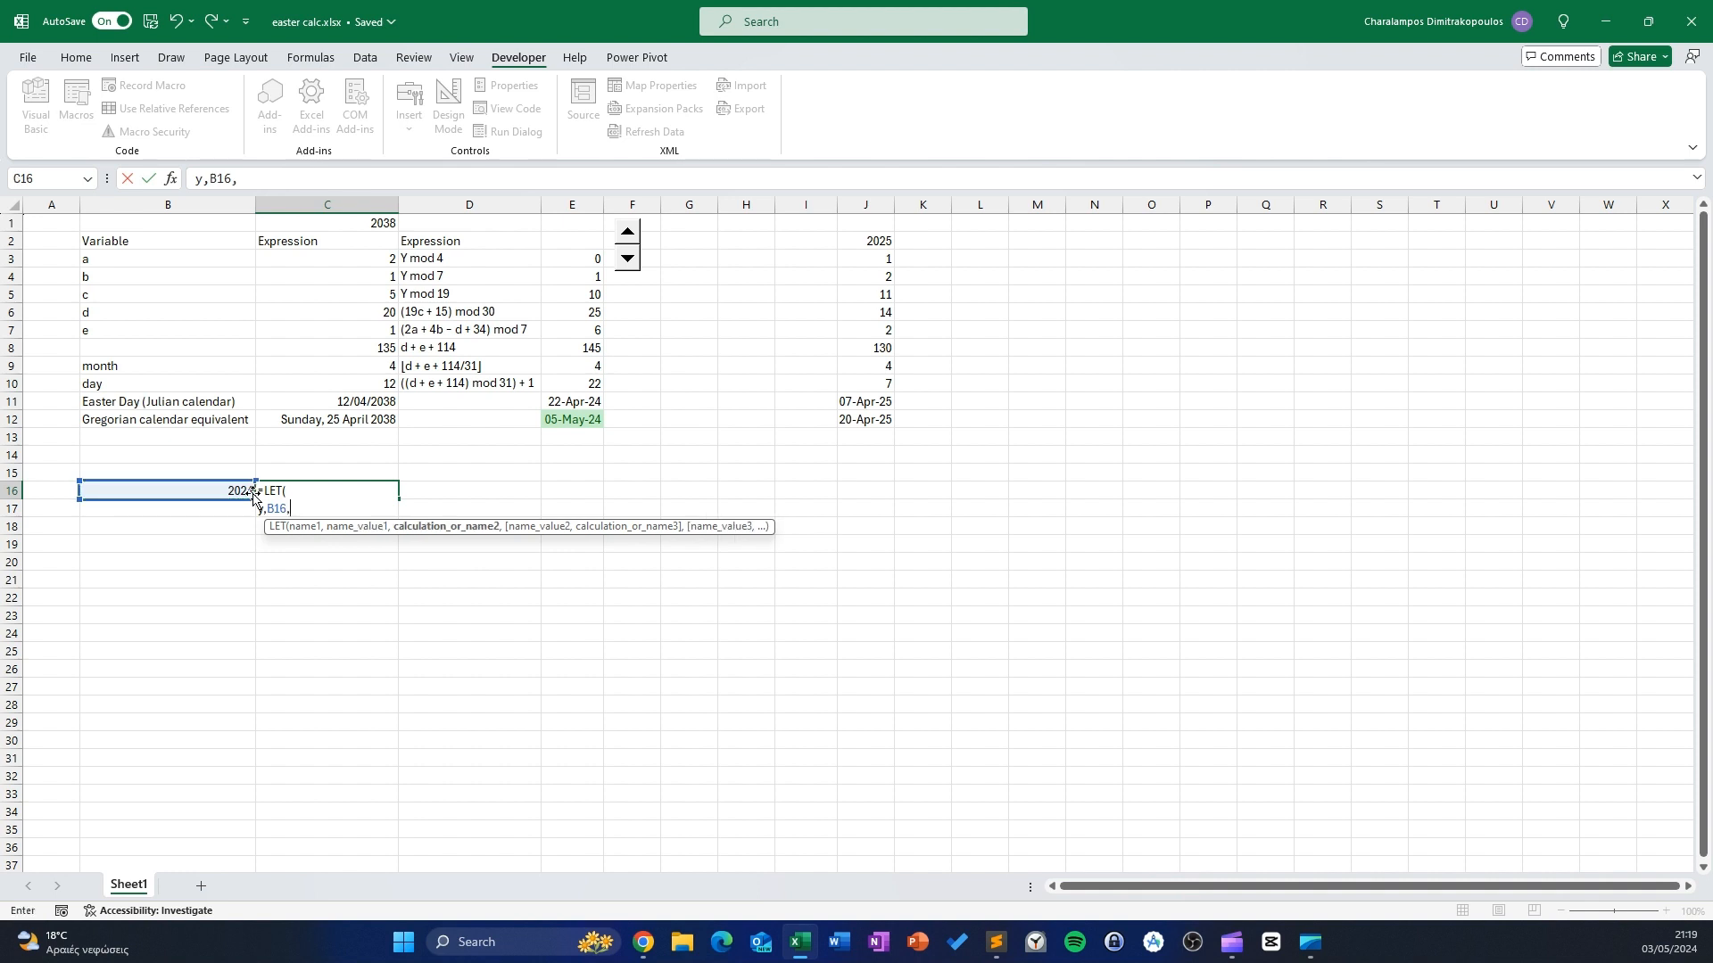
{"action": "key", "text": "alt+Return"}
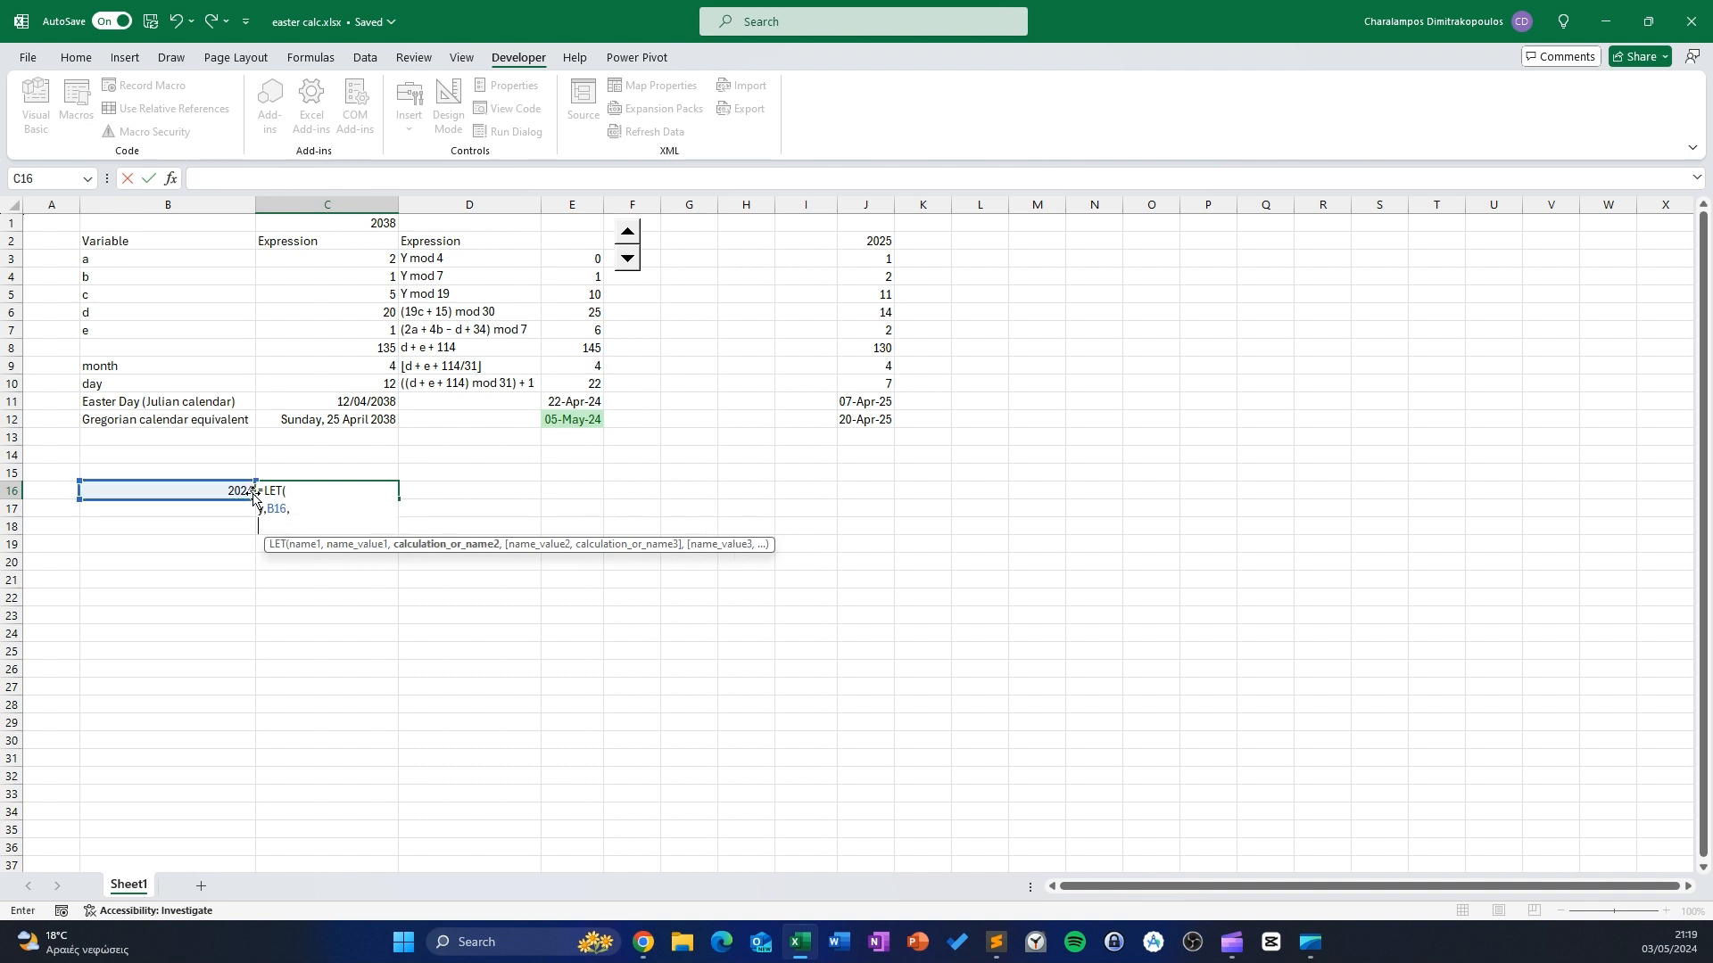
Define the variable a as MOD(y,4) on its own line of the LET formula
{"action": "type", "text": "a,"}
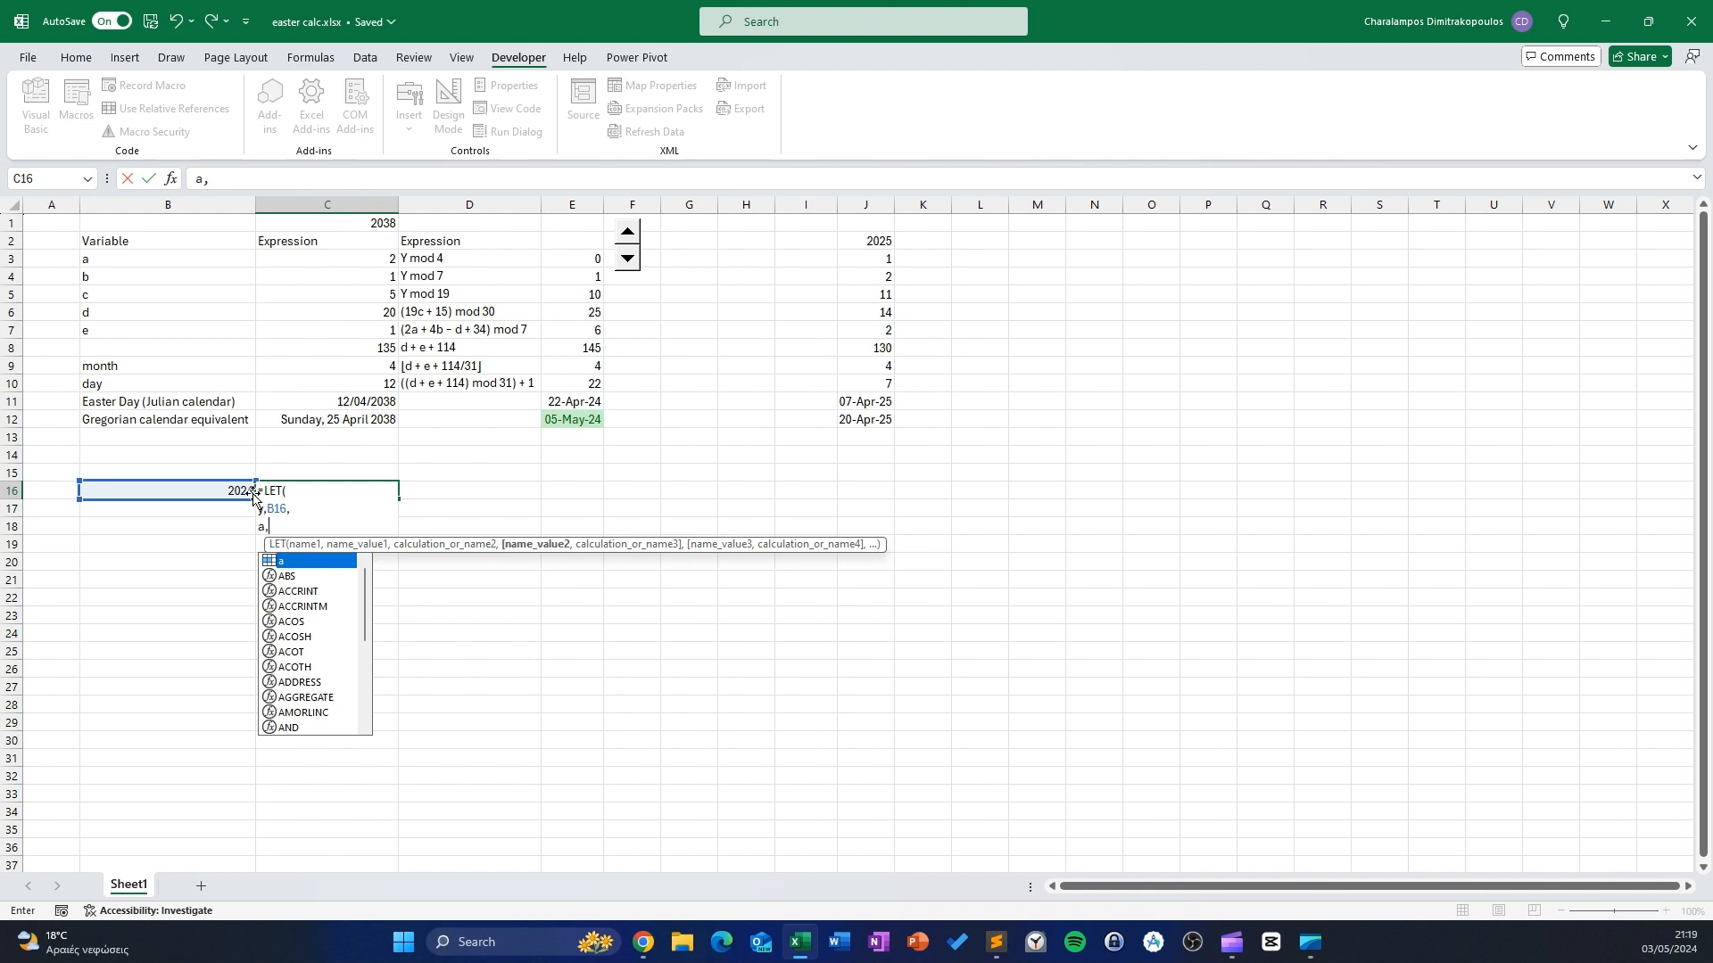
{"action": "type", "text": "mod"}
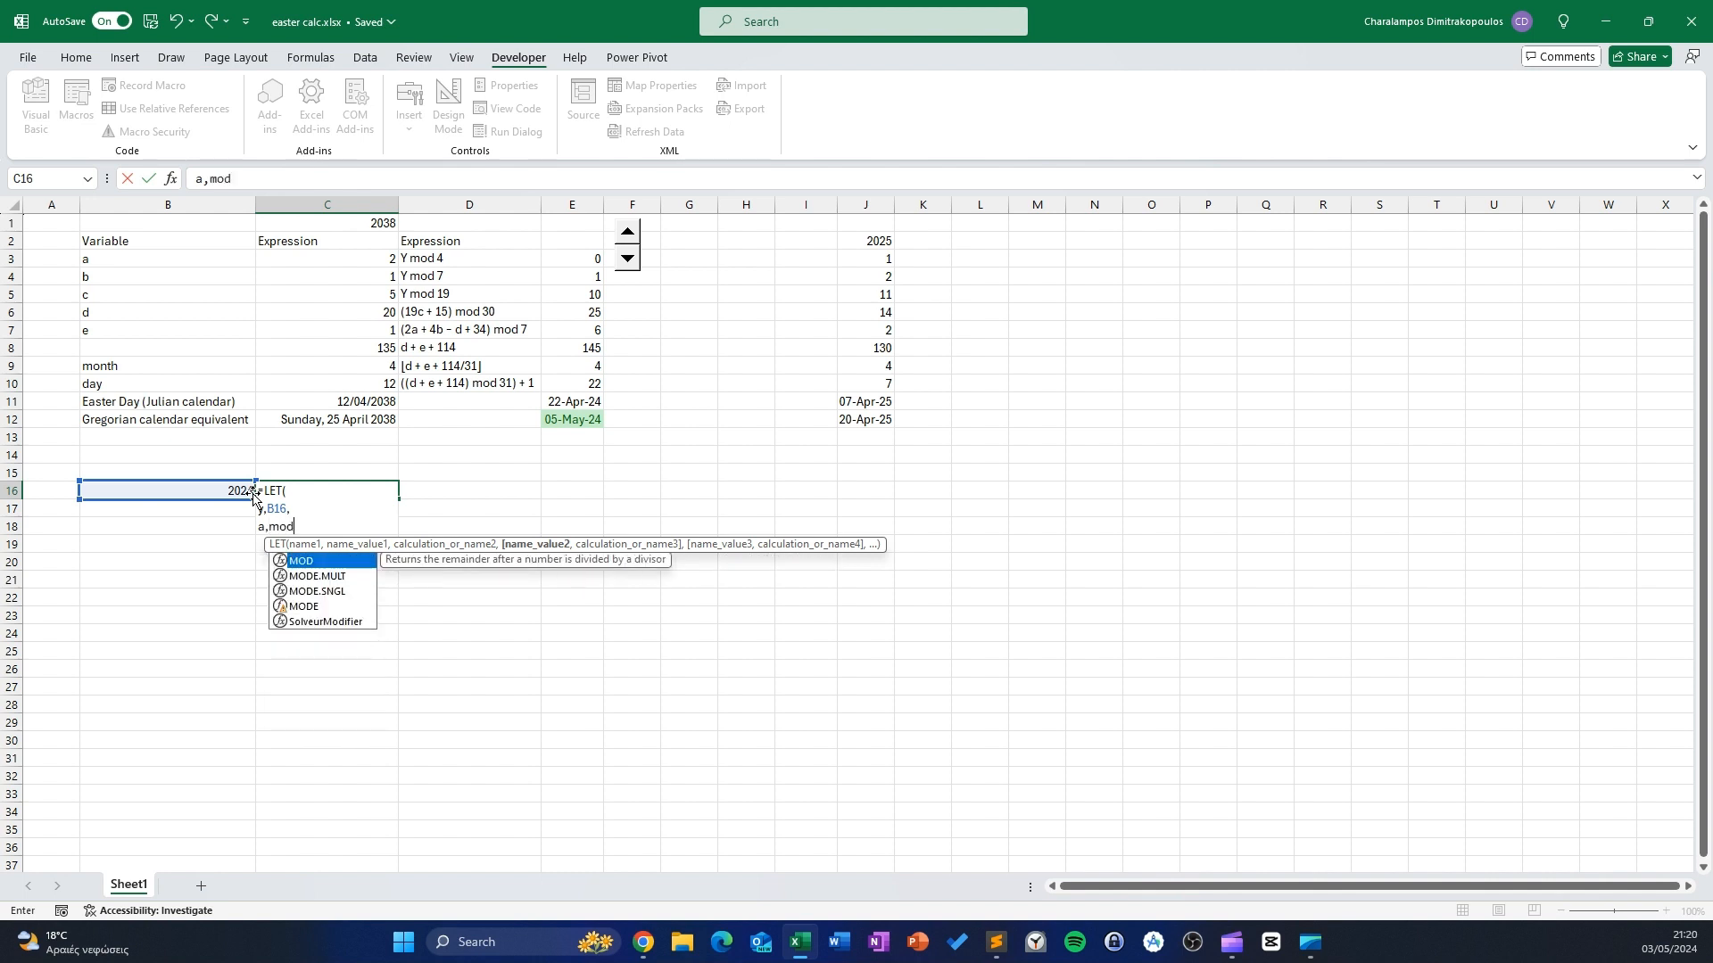
{"action": "key", "text": "Tab"}
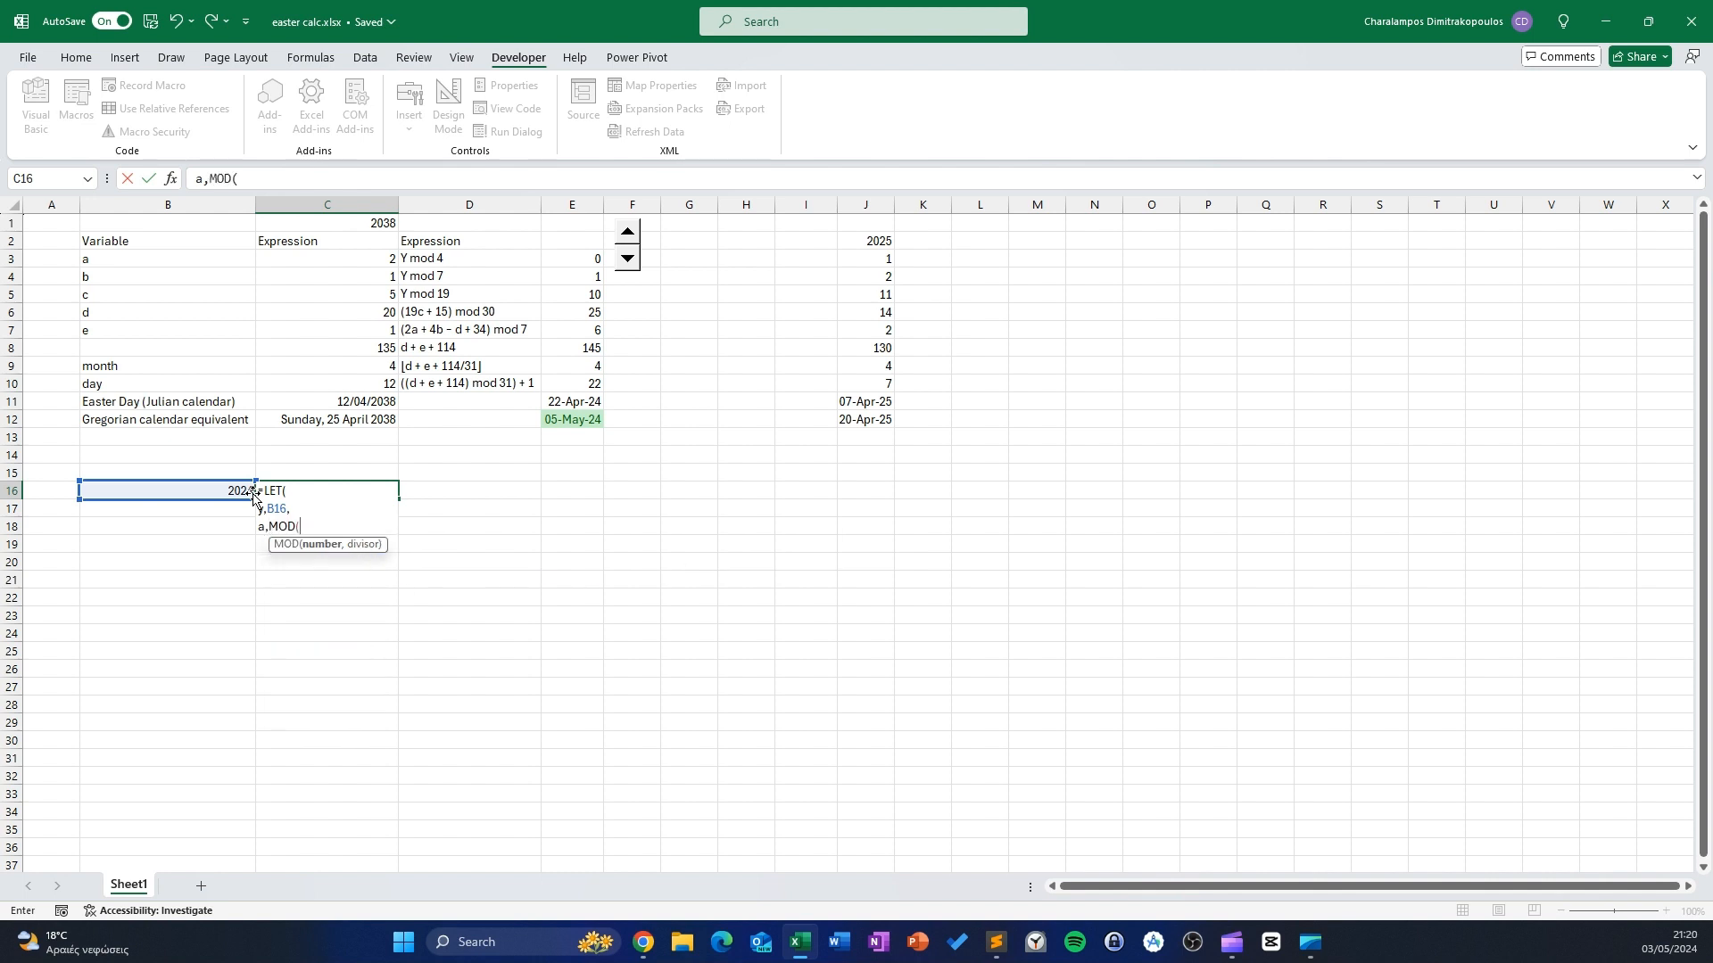
{"action": "type", "text": "y,4)"}
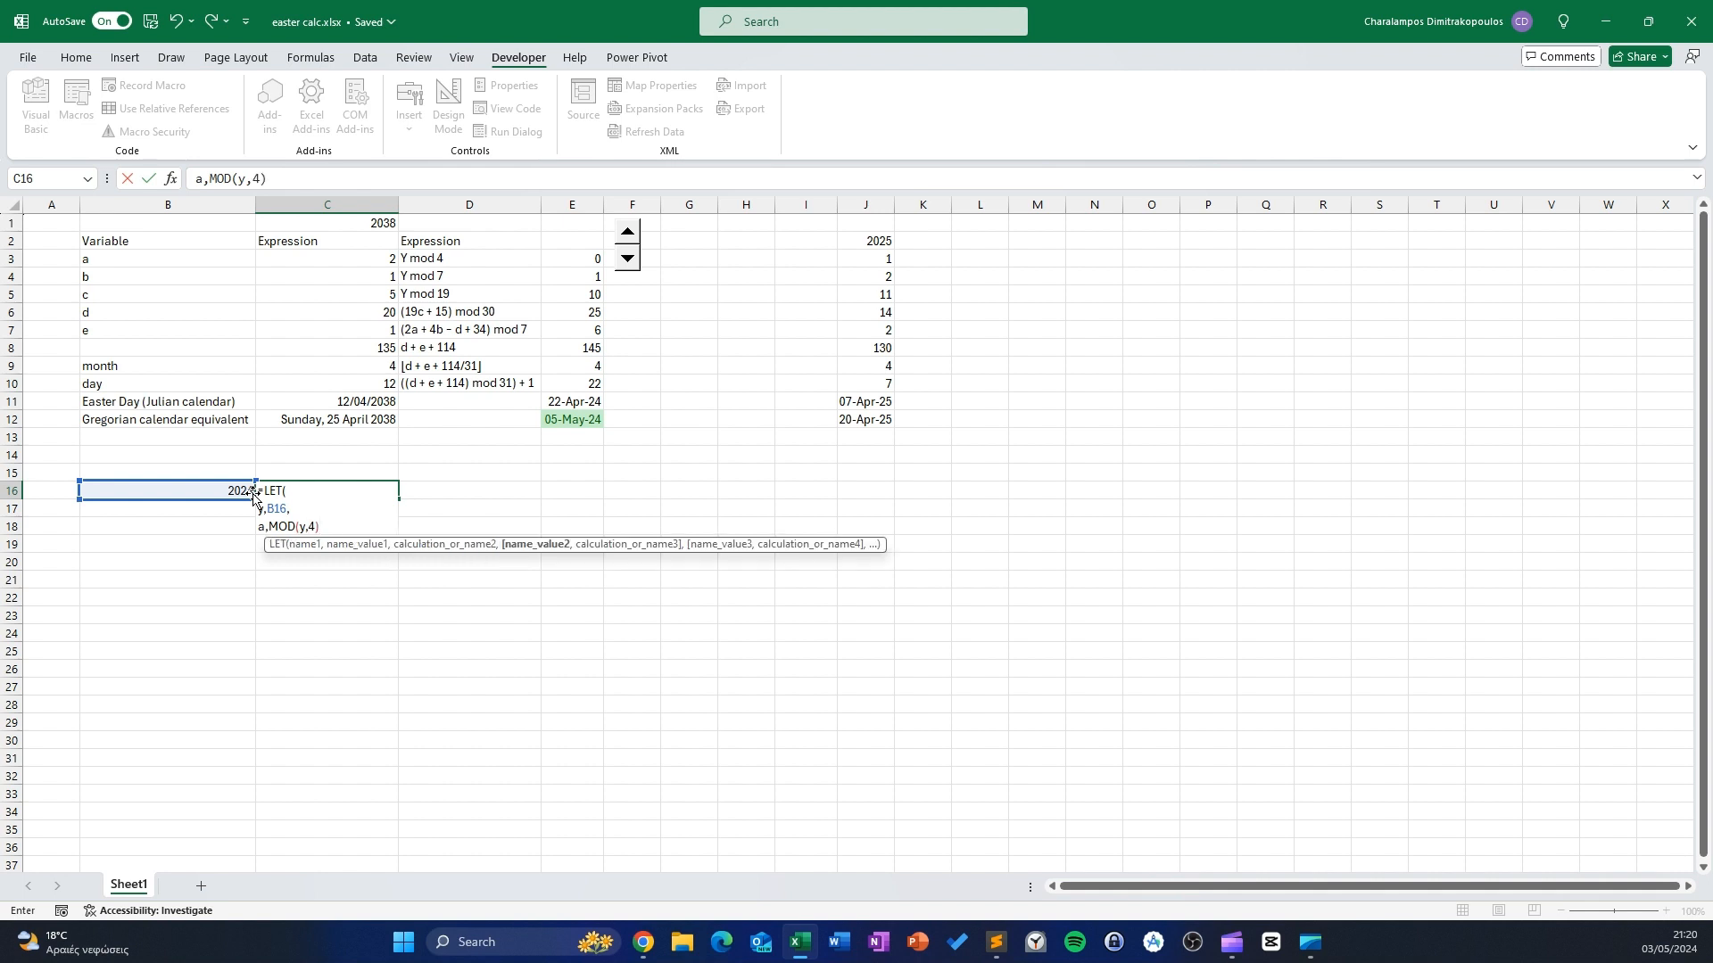
{"action": "type", "text": ","}
{"action": "key", "text": "alt+Return"}
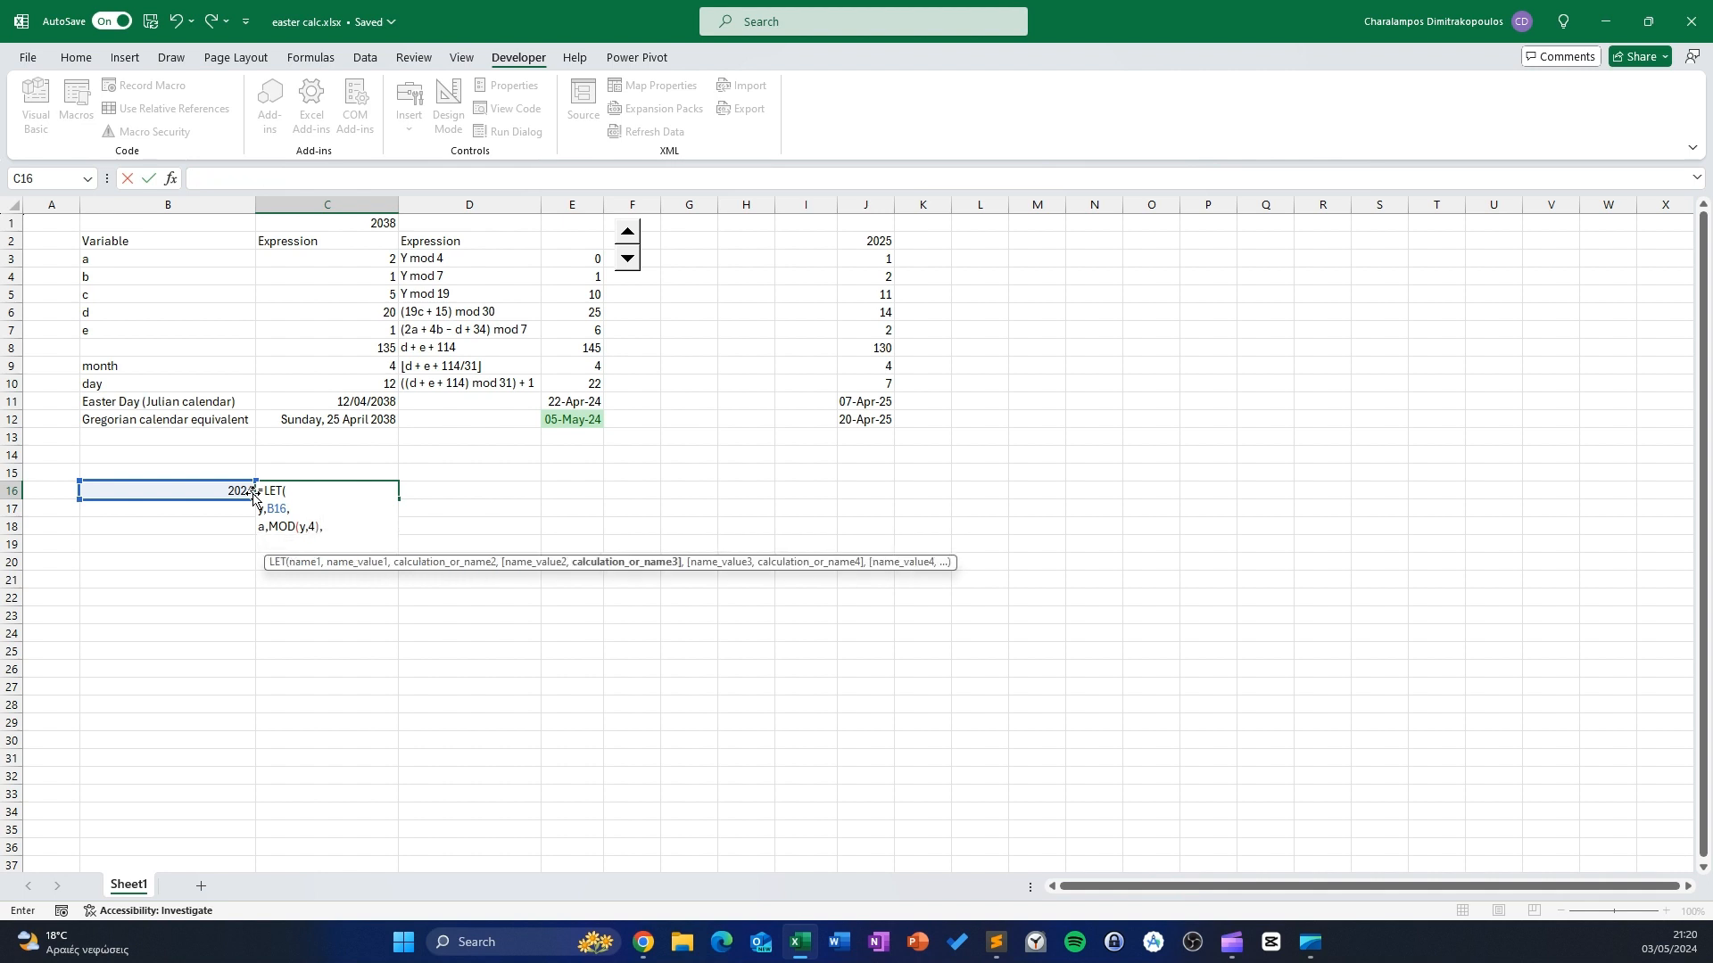
Define the variable b as MOD(y,7) by copying a's MOD expression and changing its divisor to 7
{"action": "type", "text": "b,"}
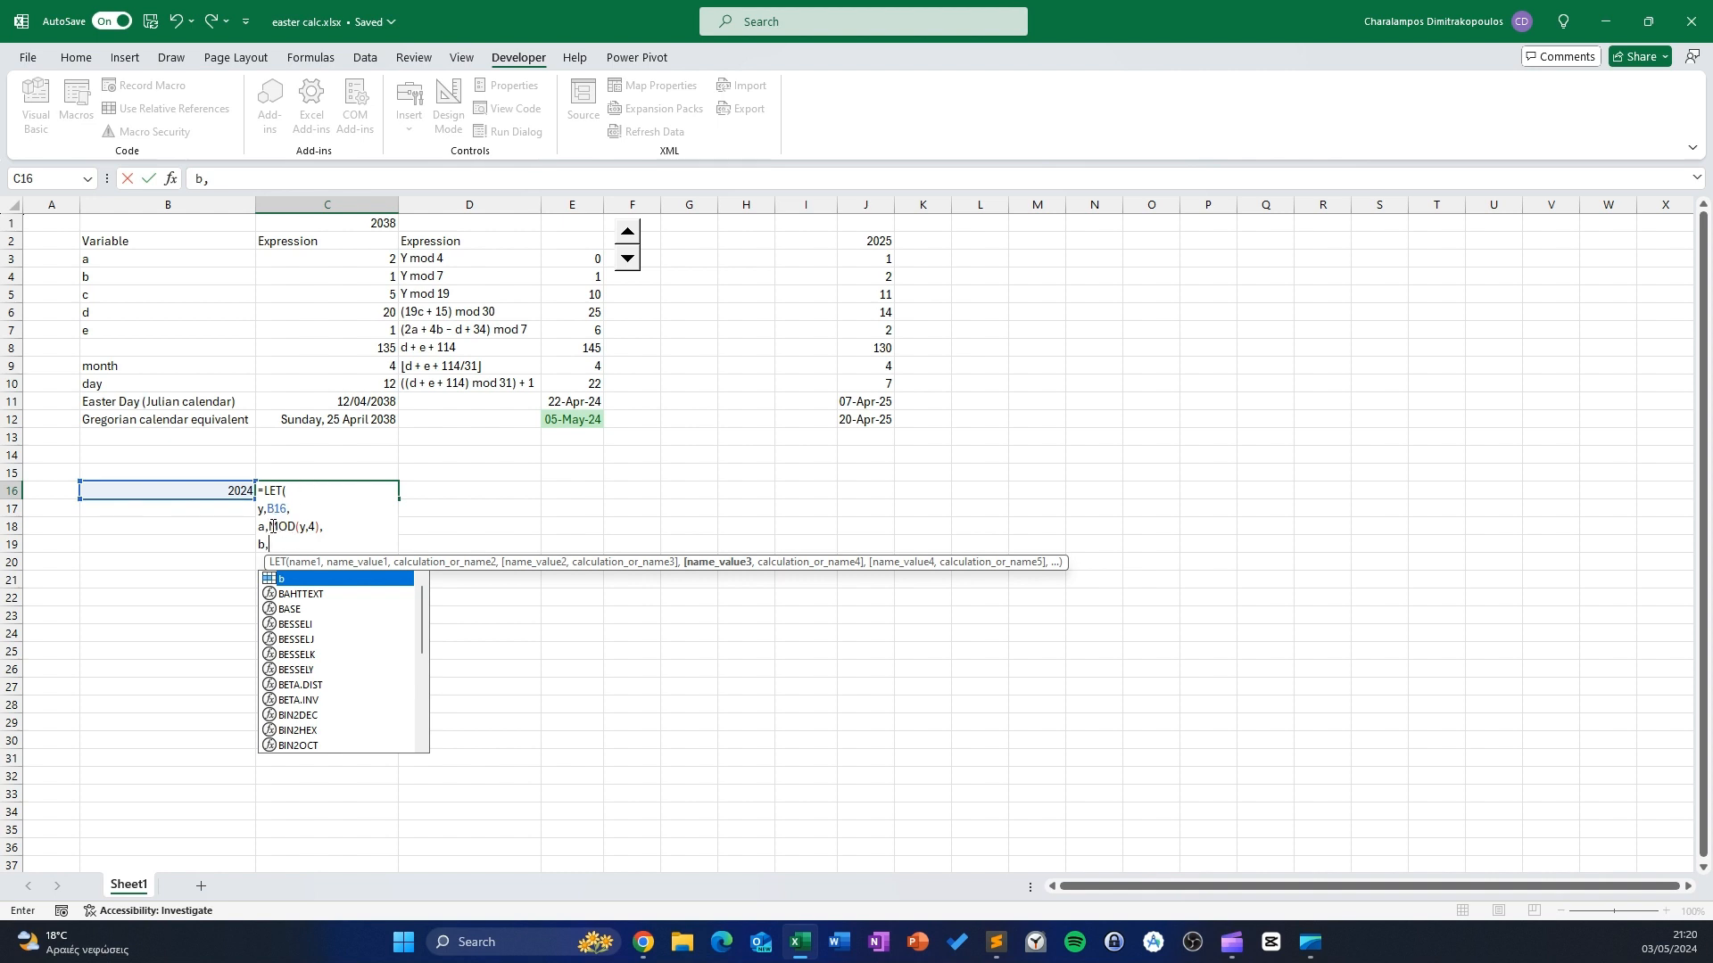
{"action": "left_click_drag", "start_coordinate": [269, 528], "coordinate": [344, 535]}
{"action": "key", "text": "ctrl+c"}
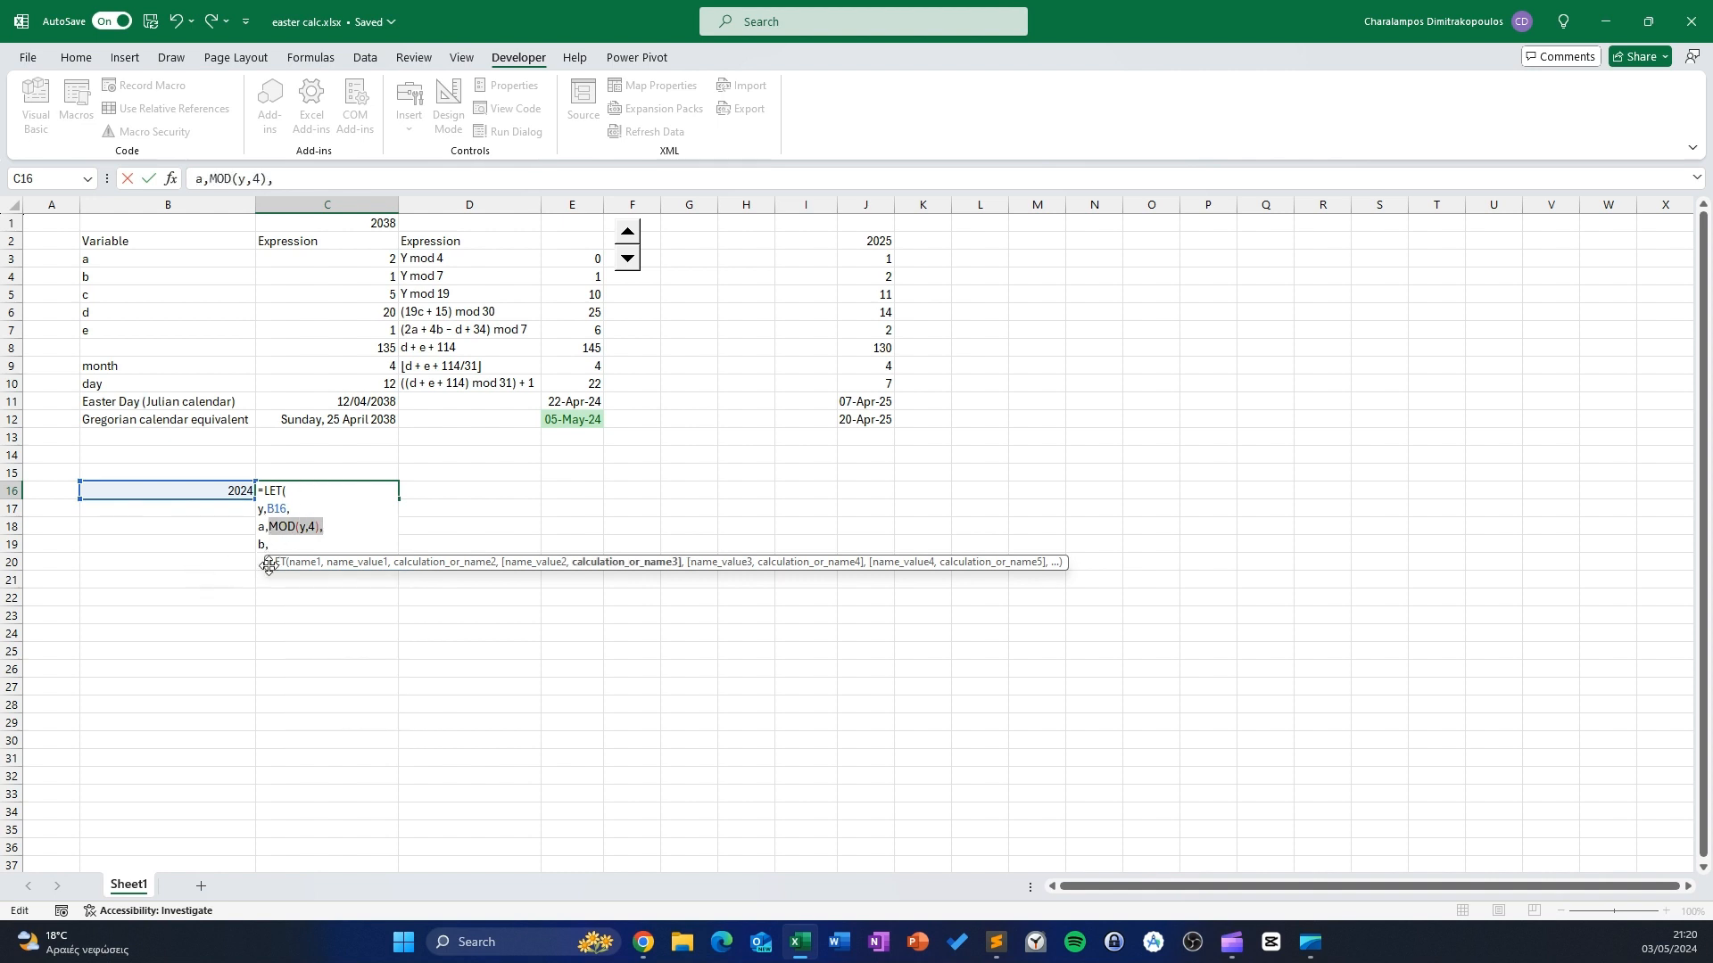
{"action": "left_click", "coordinate": [344, 544]}
{"action": "key", "text": "ctrl+v"}
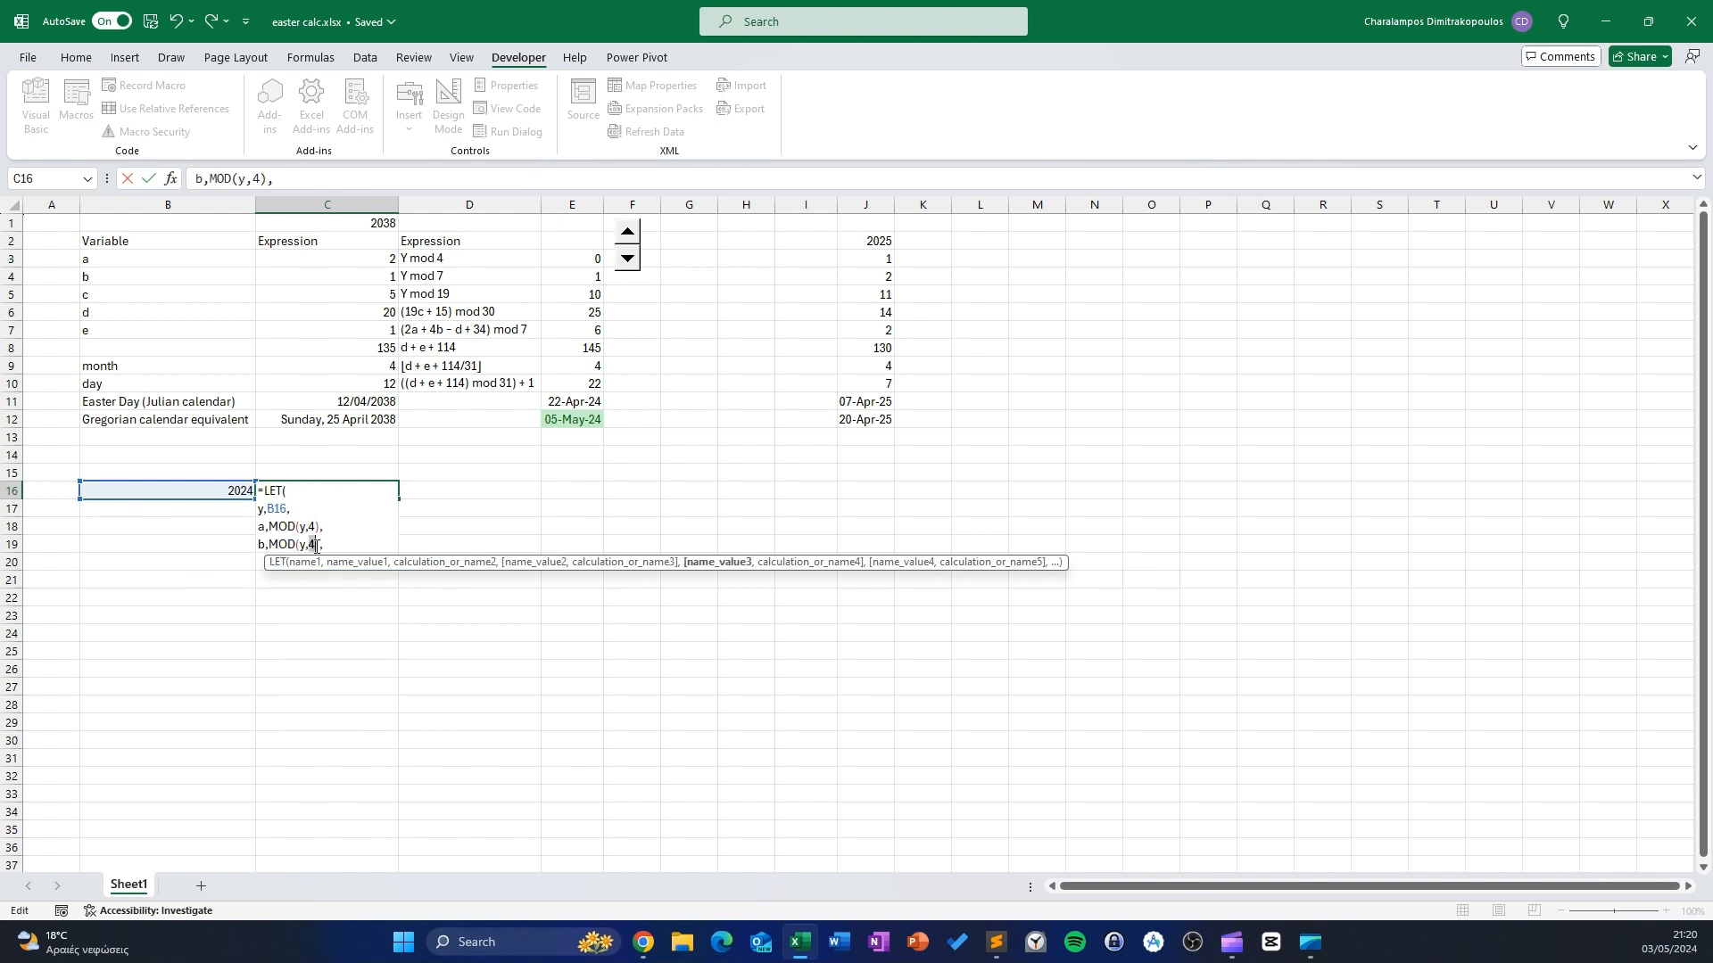
{"action": "double_click", "coordinate": [311, 544]}
{"action": "type", "text": "7"}
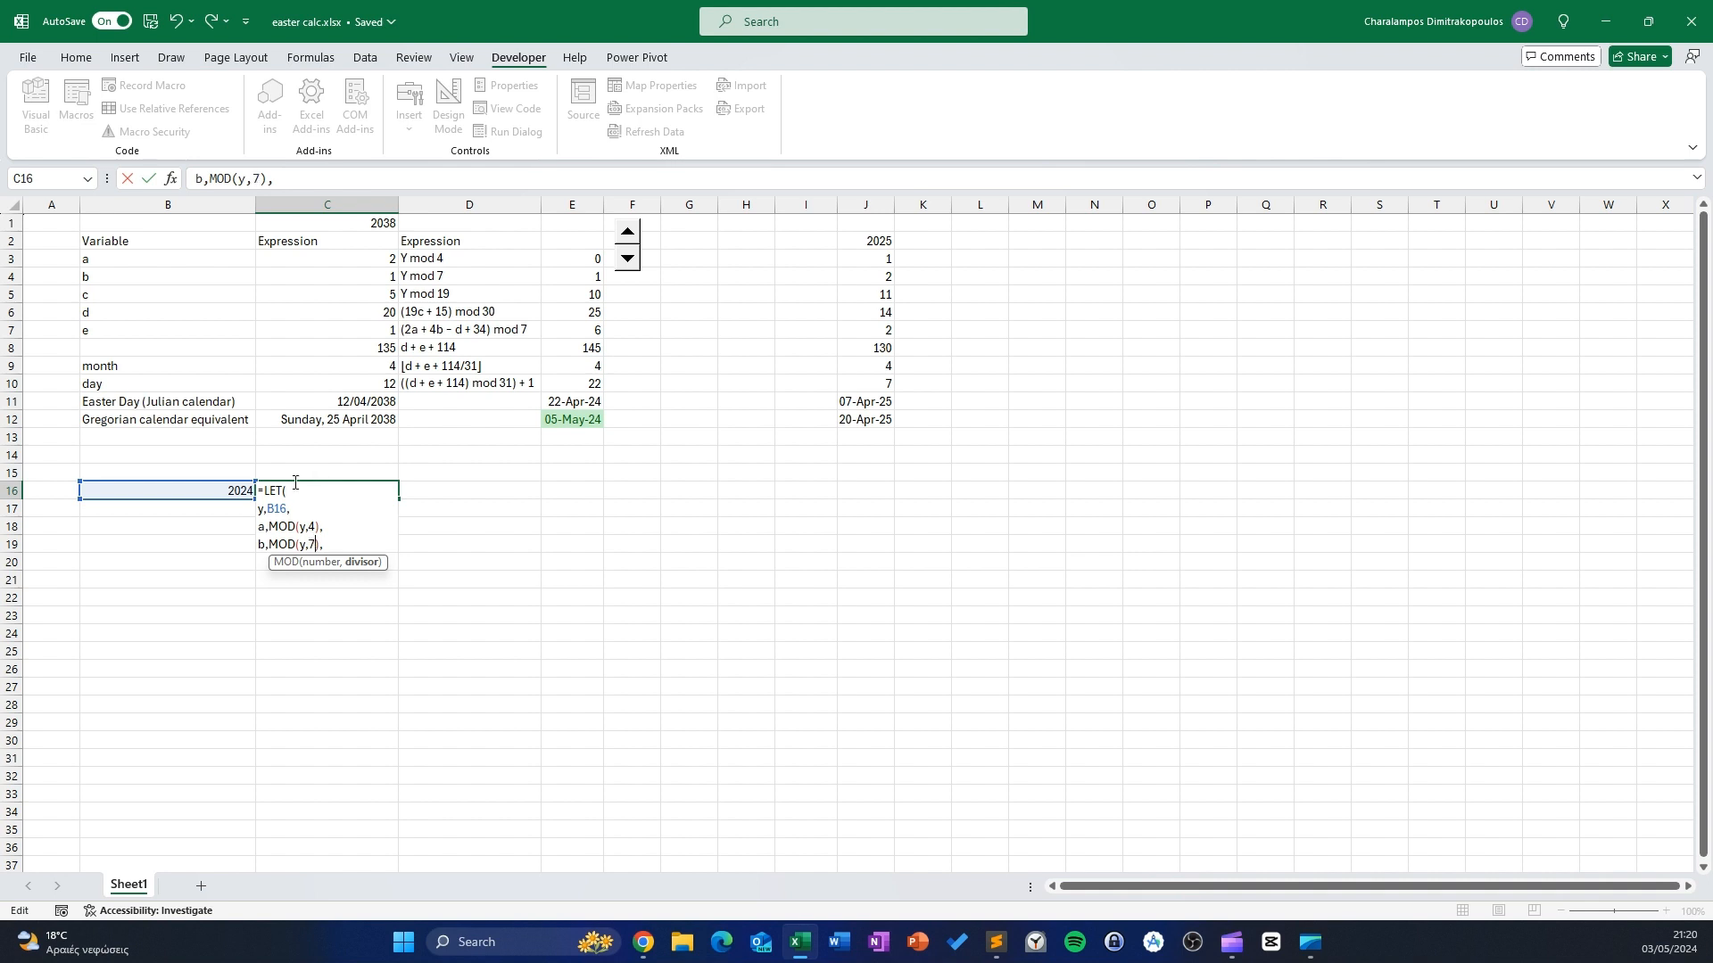
{"action": "key", "text": "End"}
{"action": "key", "text": "alt+Return"}
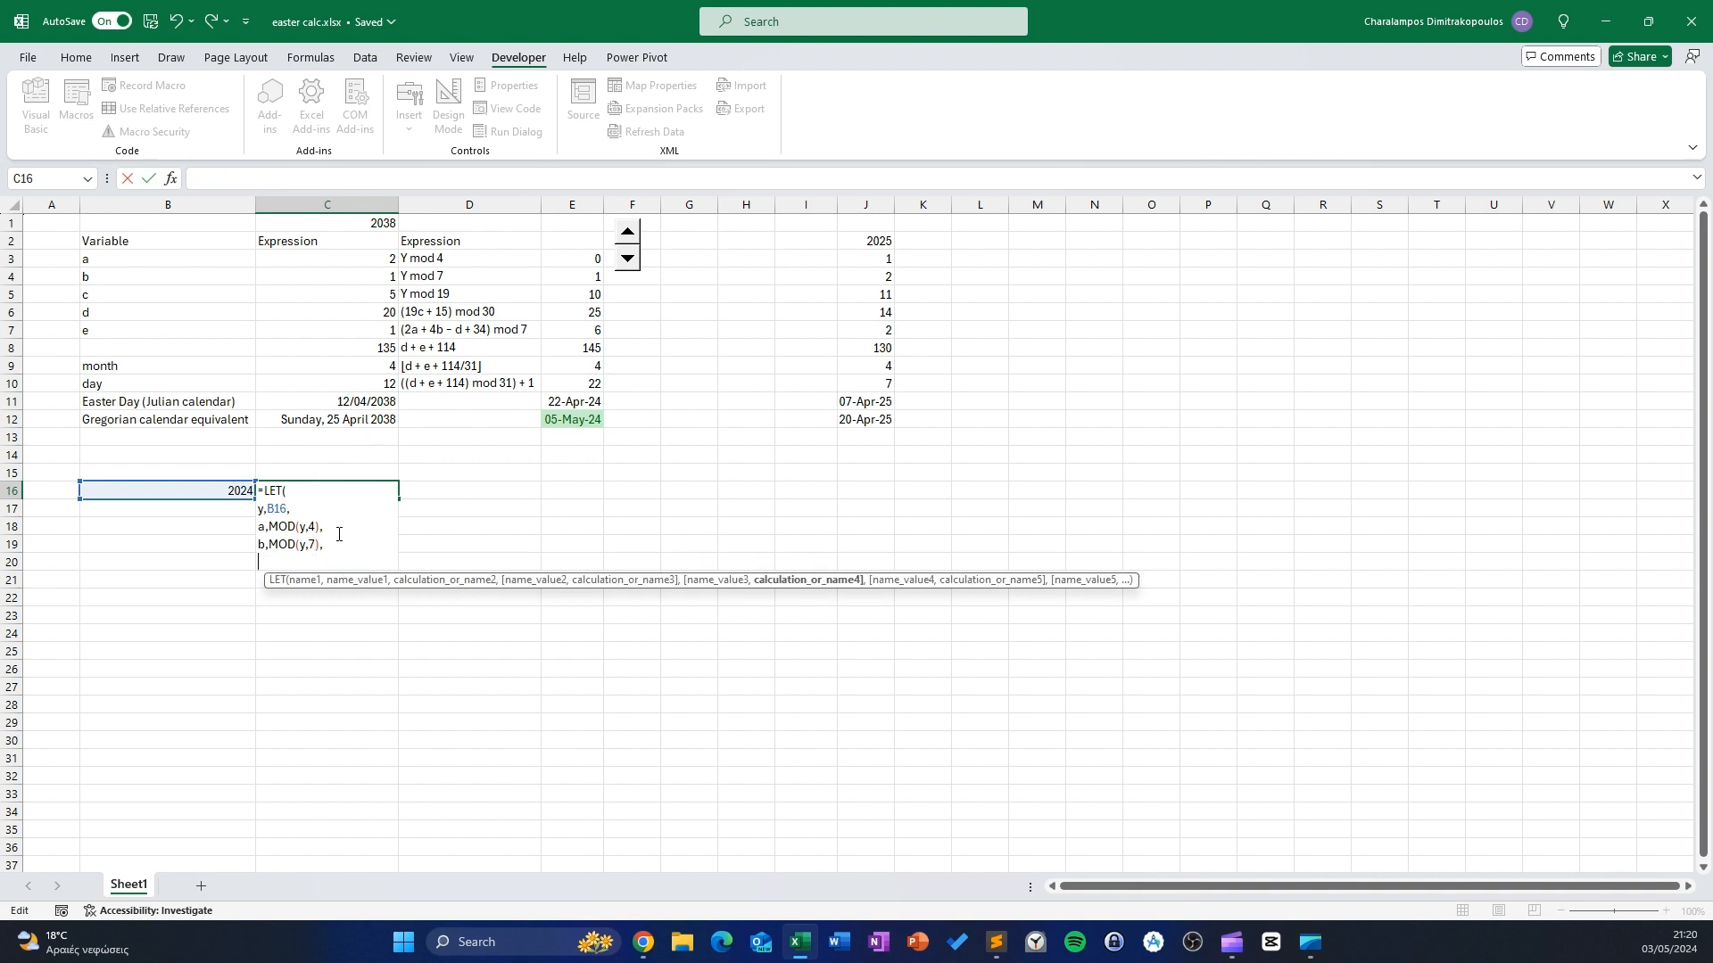
Define the variable c as MOD(y,19) by reusing the copied MOD expression and changing its divisor to 19
{"action": "type", "text": "c"}
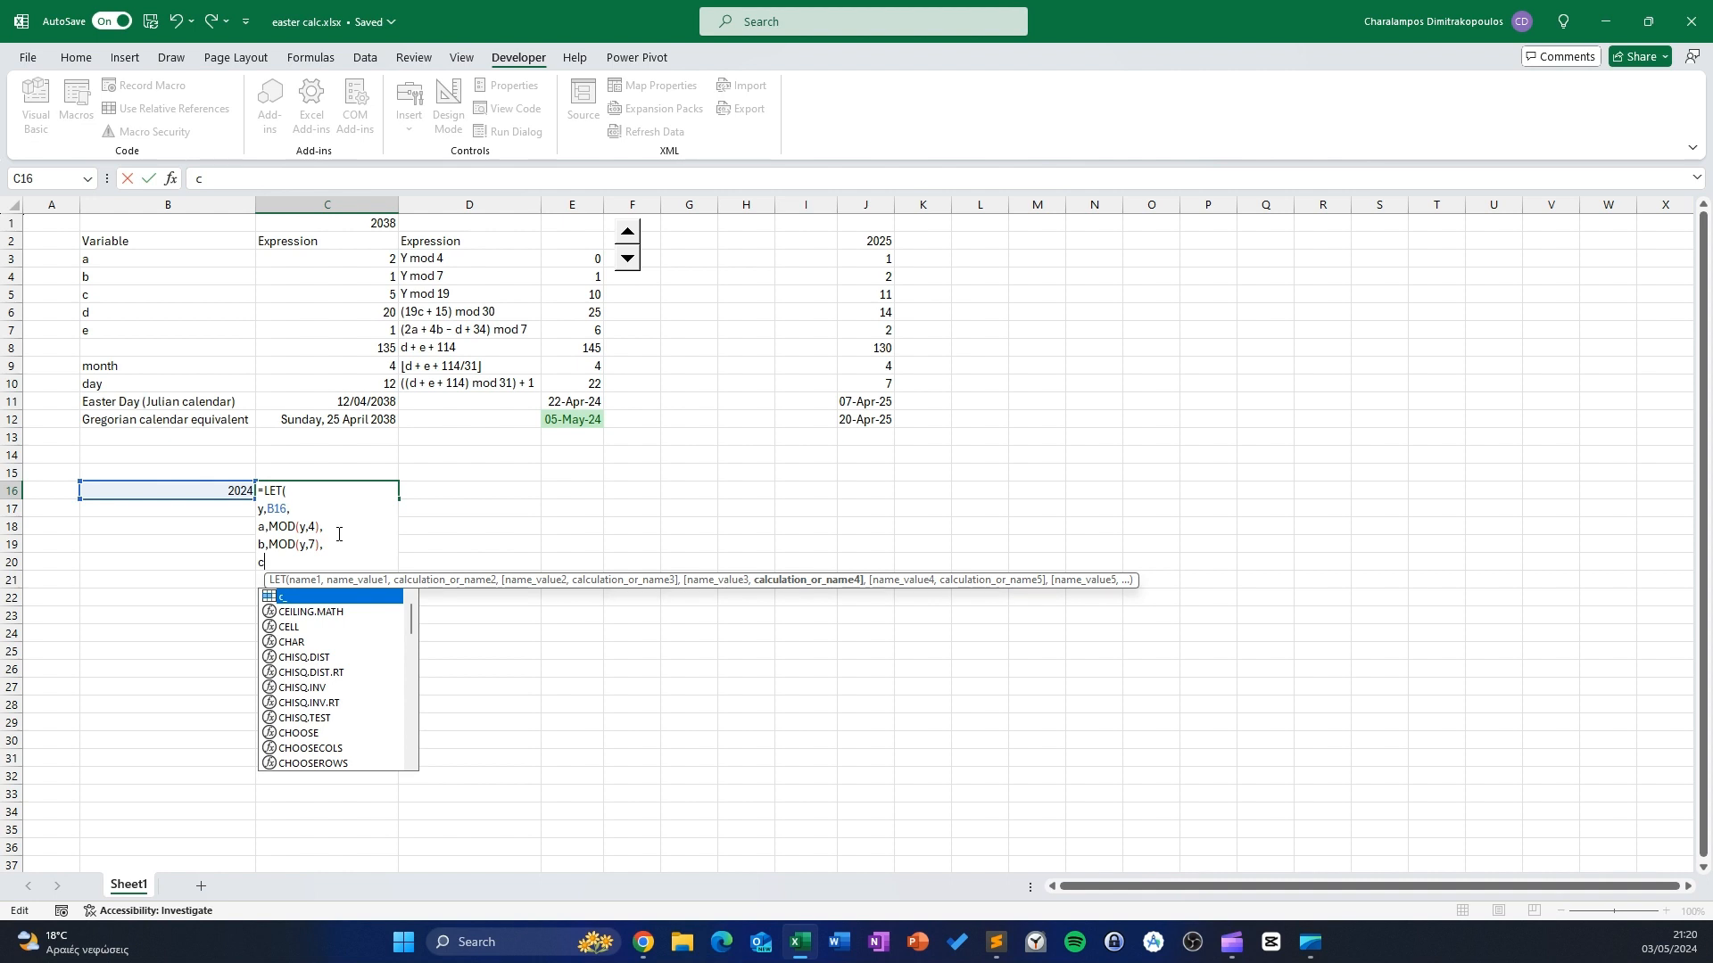
{"action": "type", "text": ","}
{"action": "key", "text": "ctrl+v"}
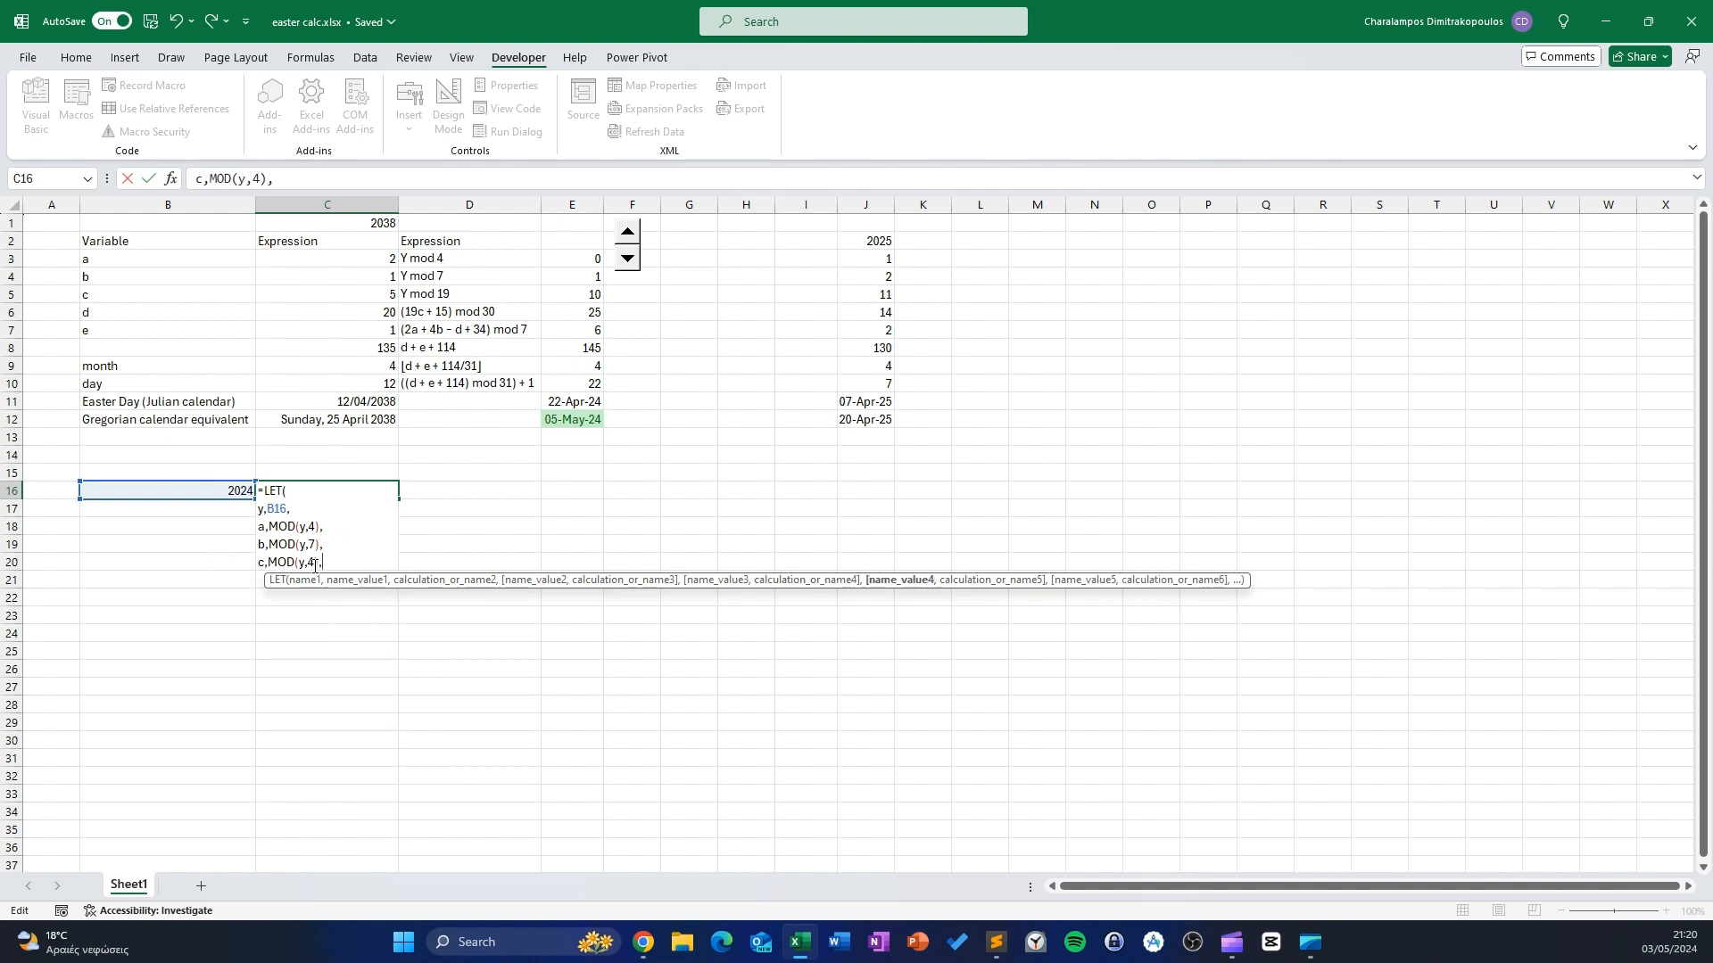
{"action": "left_click", "coordinate": [314, 562]}
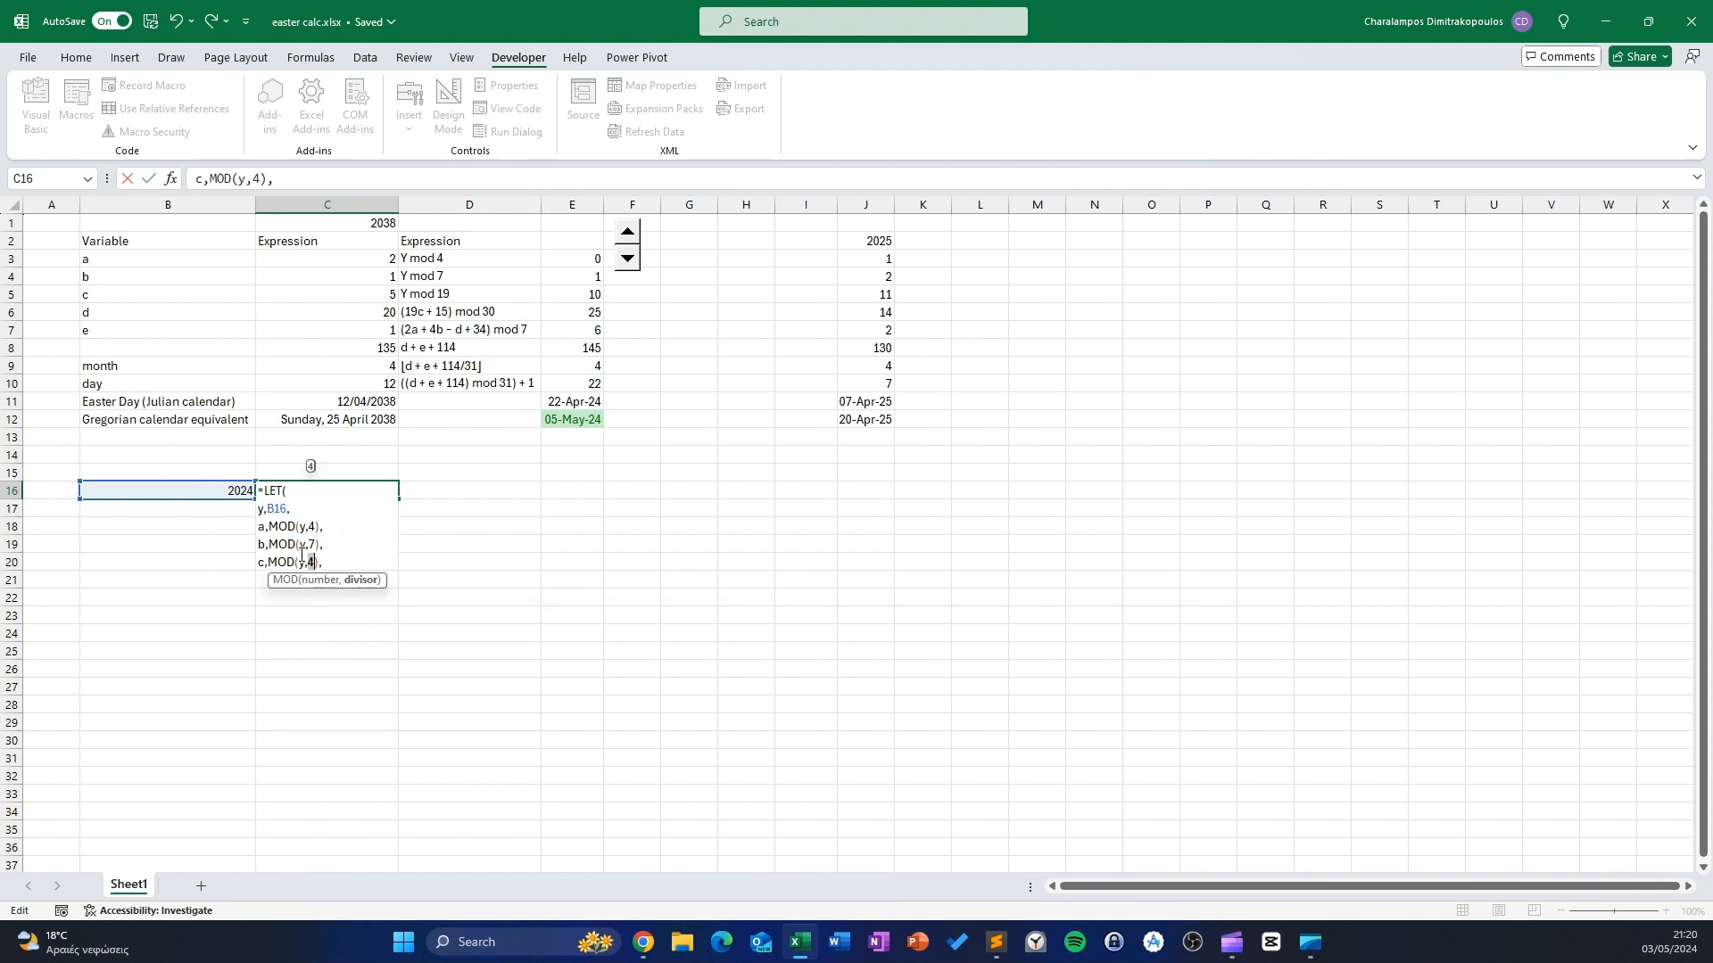
{"action": "key", "text": "BackSpace"}
{"action": "type", "text": "19"}
{"action": "key", "text": "End"}
{"action": "key", "text": "Return"}
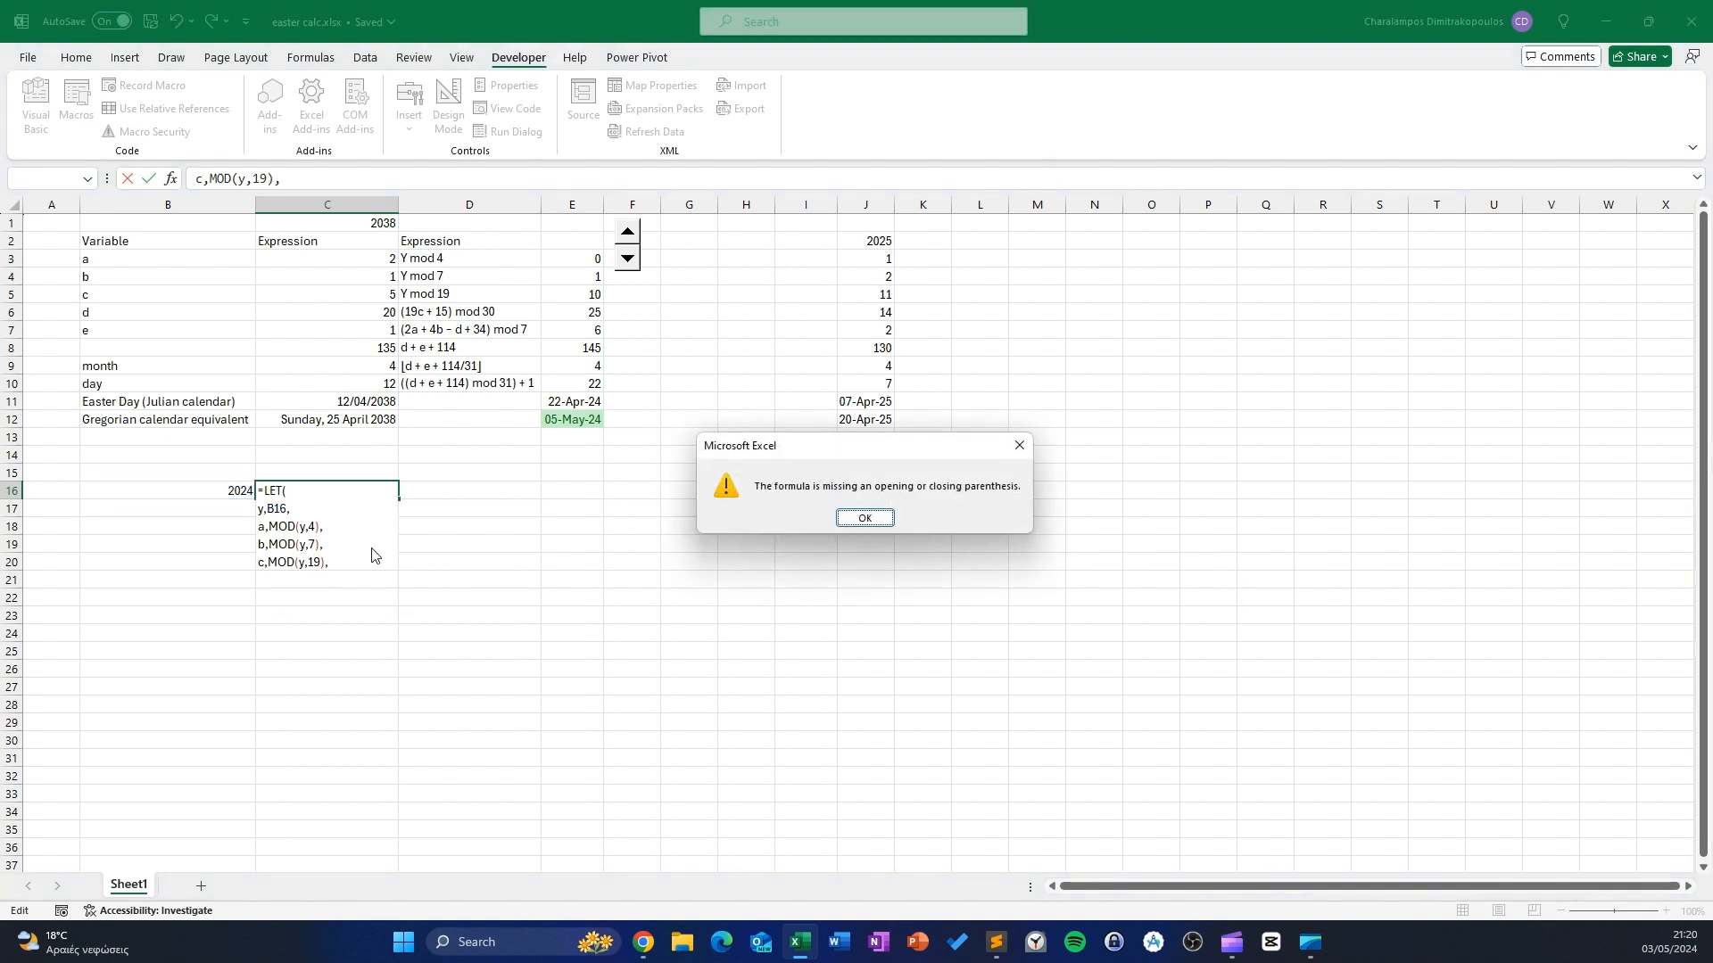
{"action": "key", "text": "Return"}
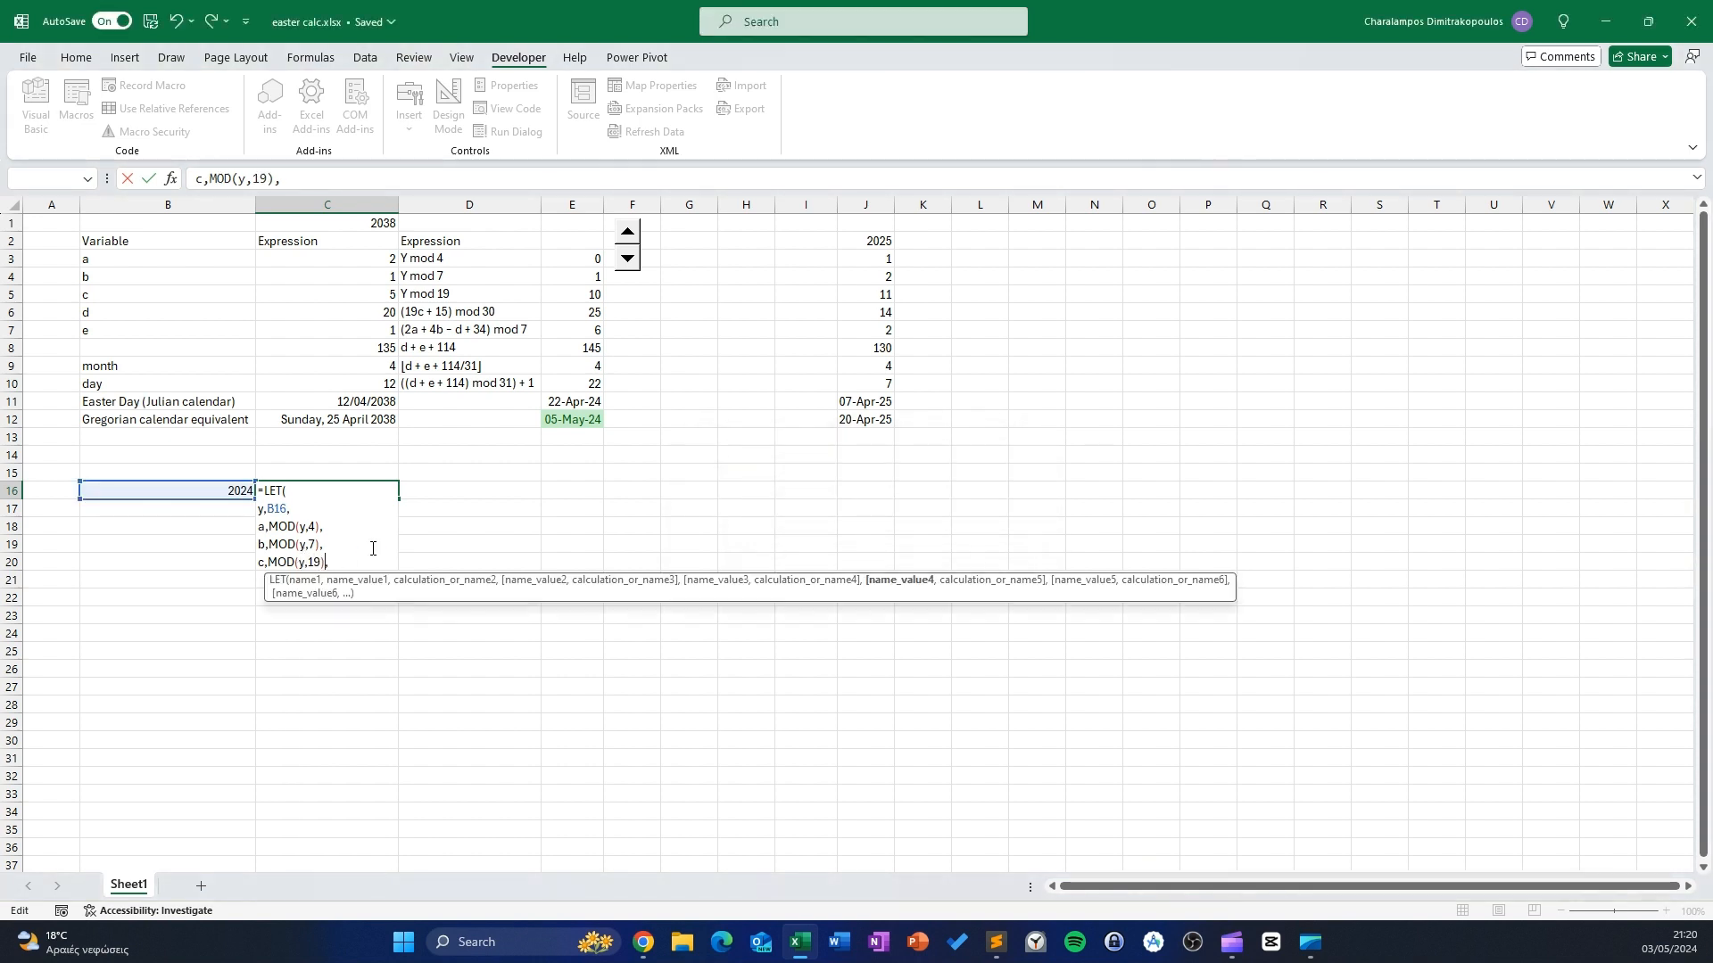
{"action": "key", "text": "Return"}
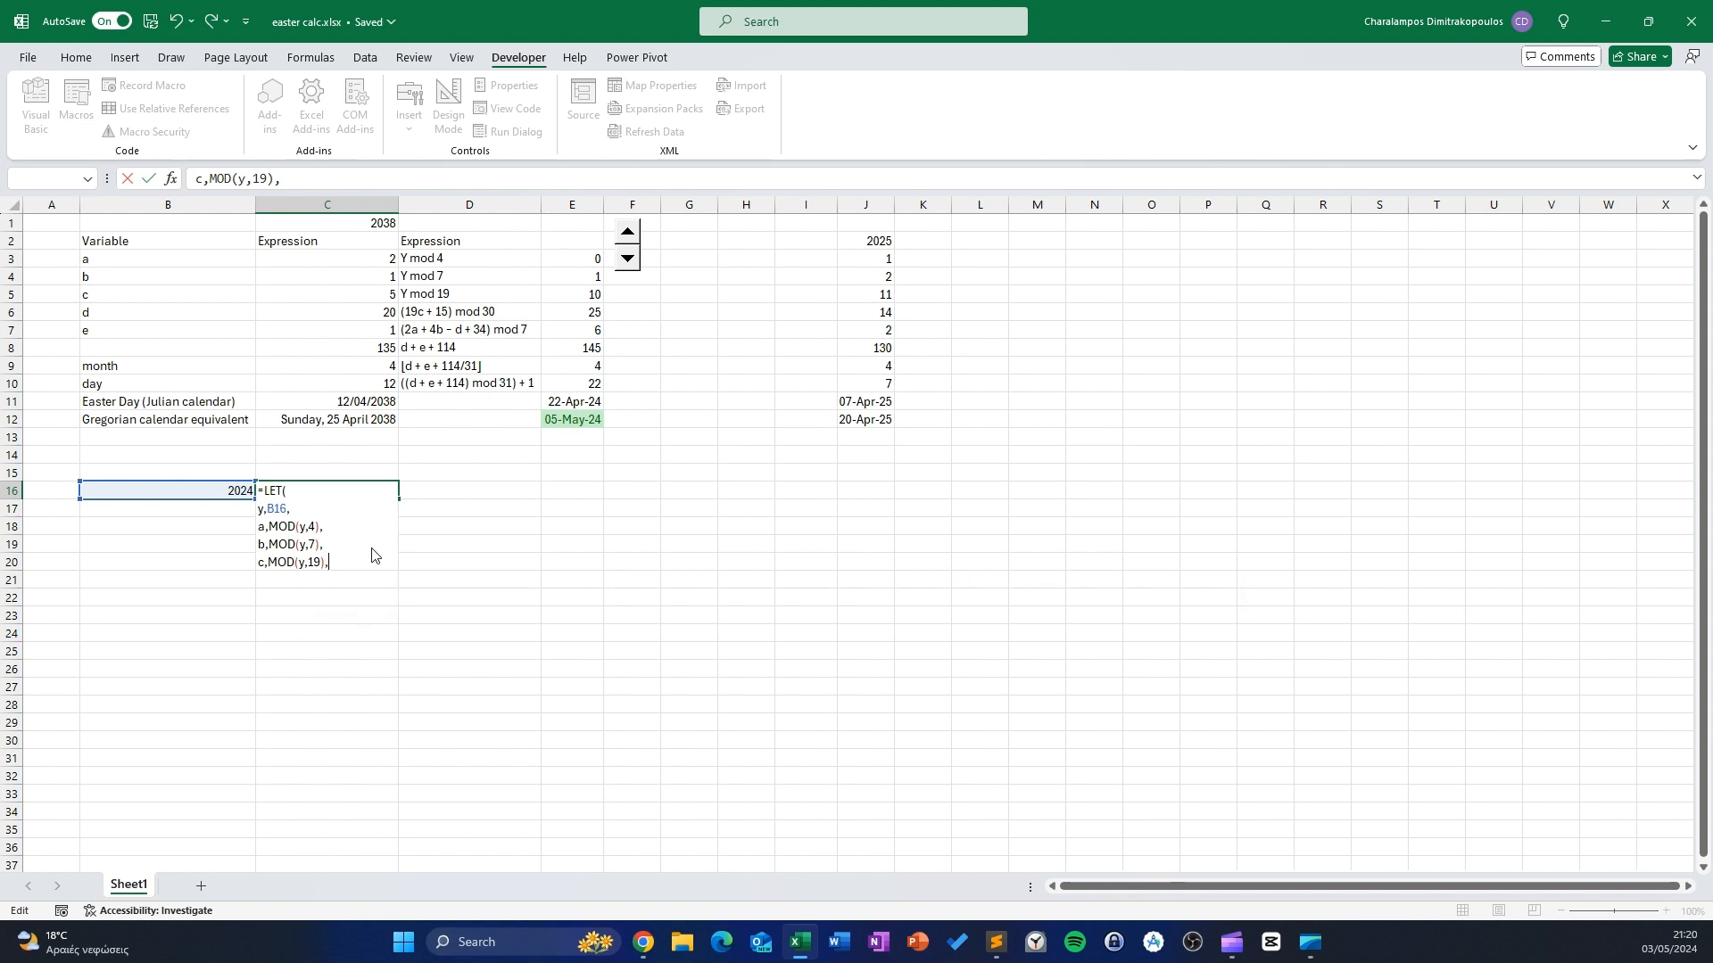
{"action": "key", "text": "Return"}
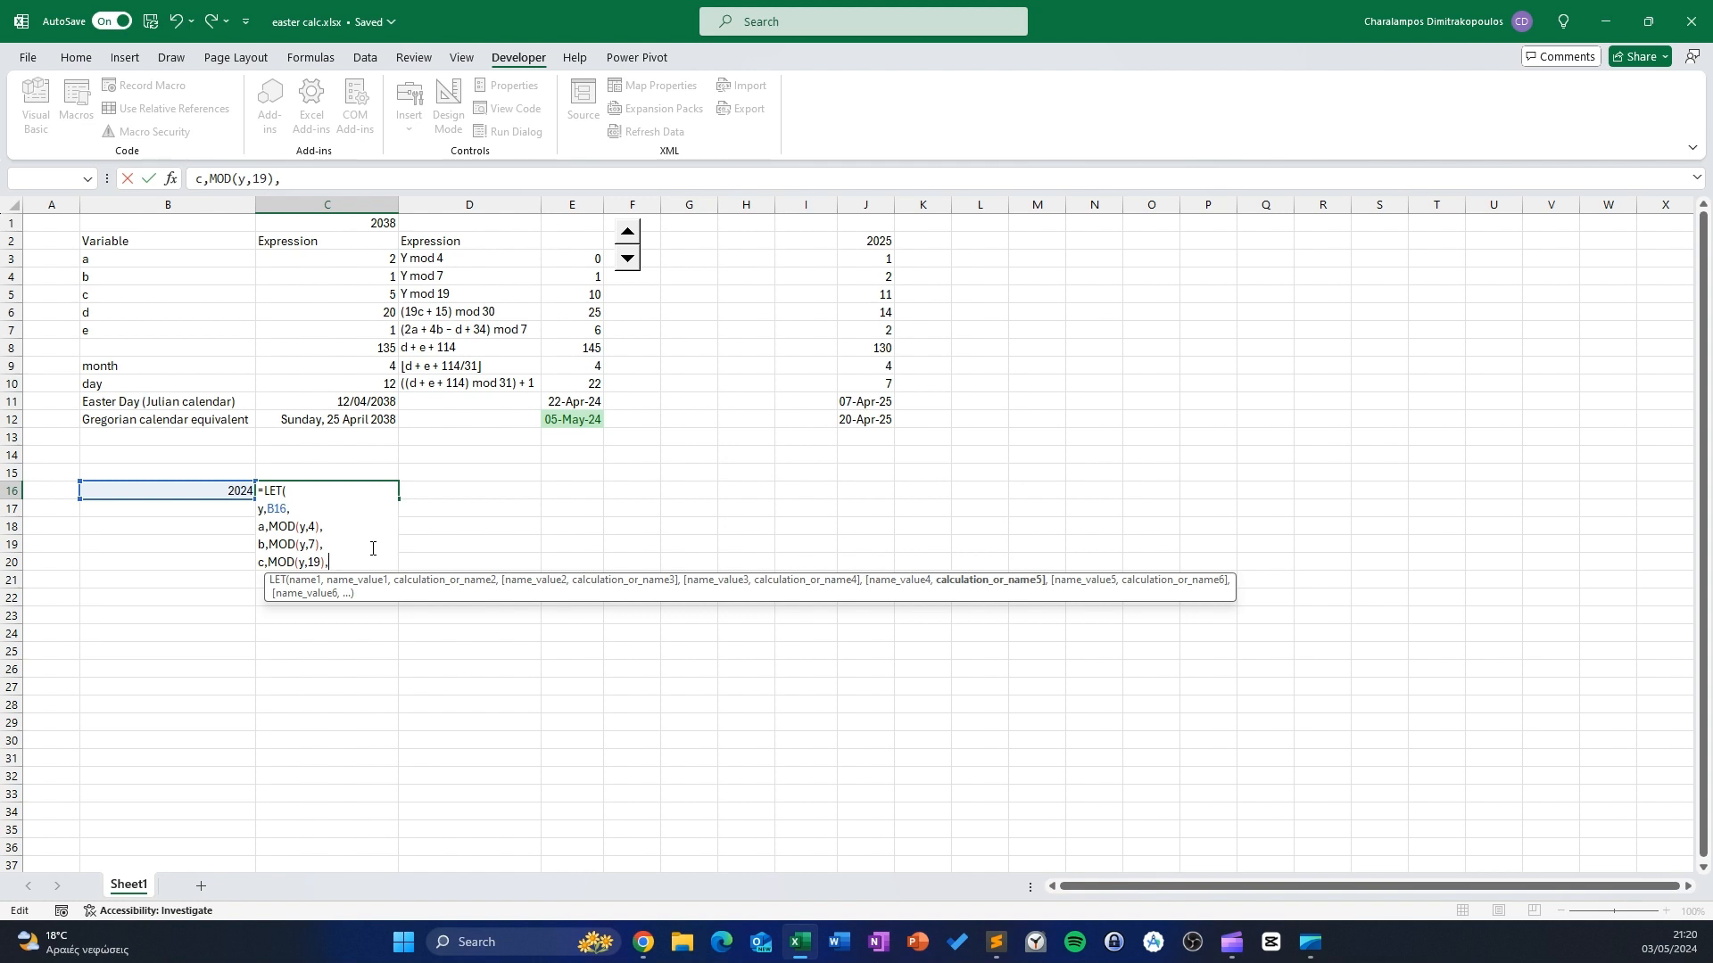
Add the variable d on a new line of the LET formula, reusing the copied MOD(y,4) expression
{"action": "key", "text": "alt+Return"}
{"action": "type", "text": "d"}
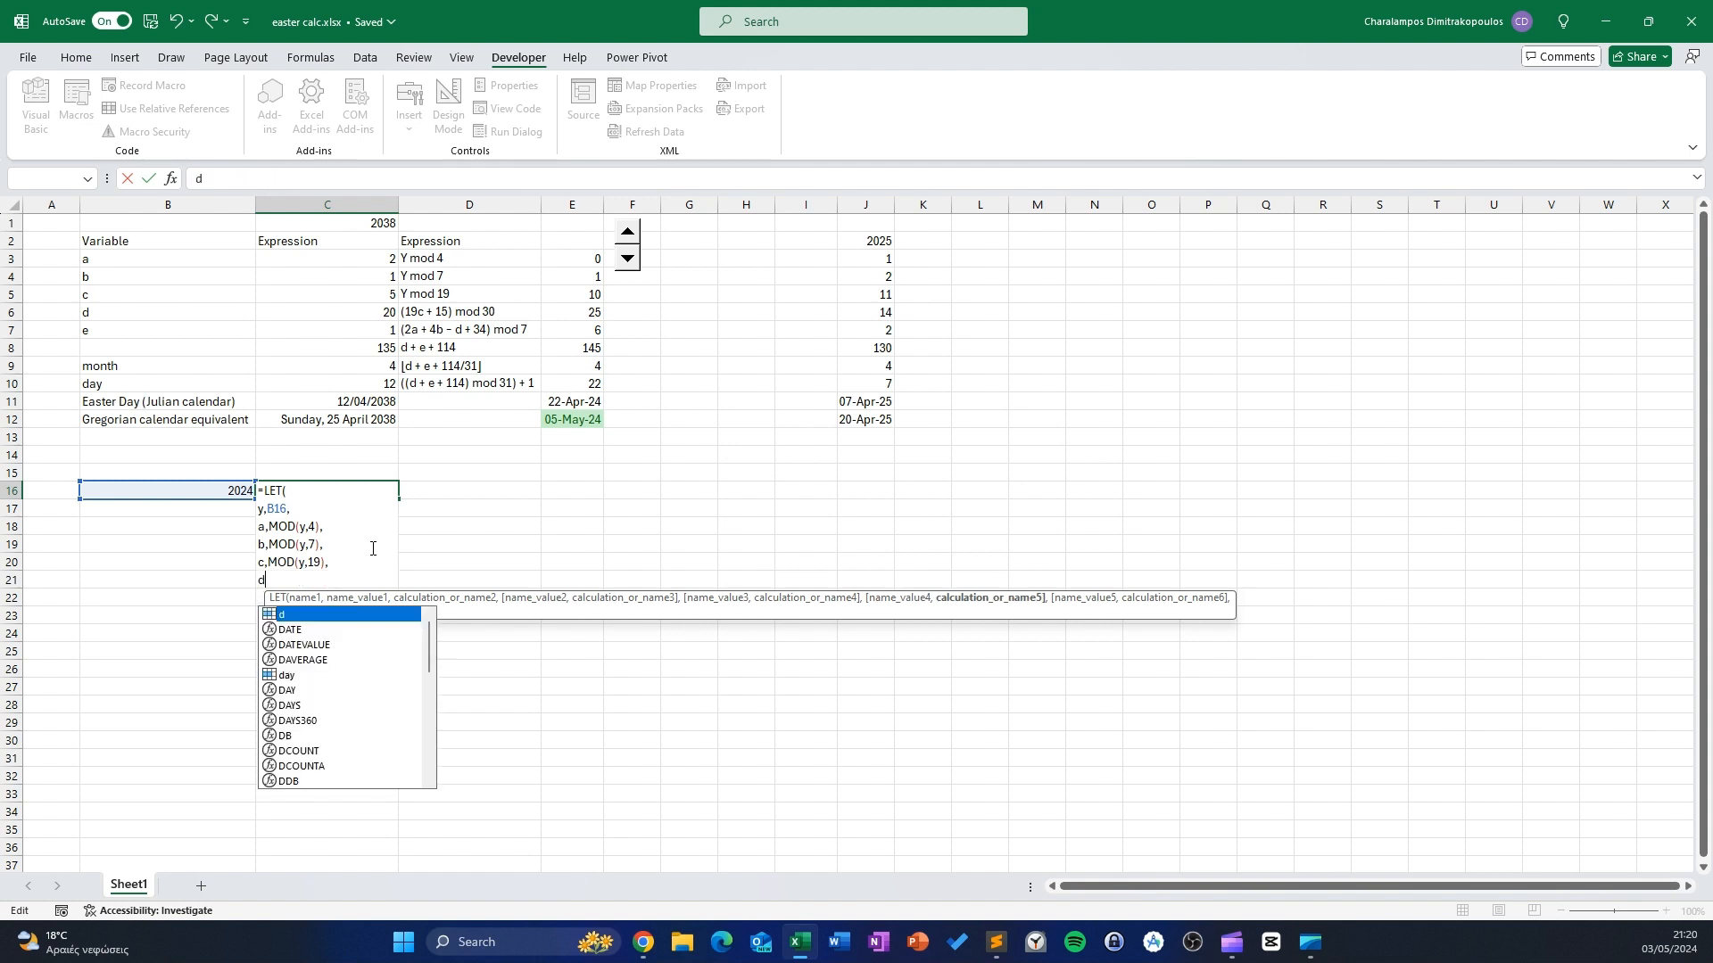
{"action": "type", "text": ","}
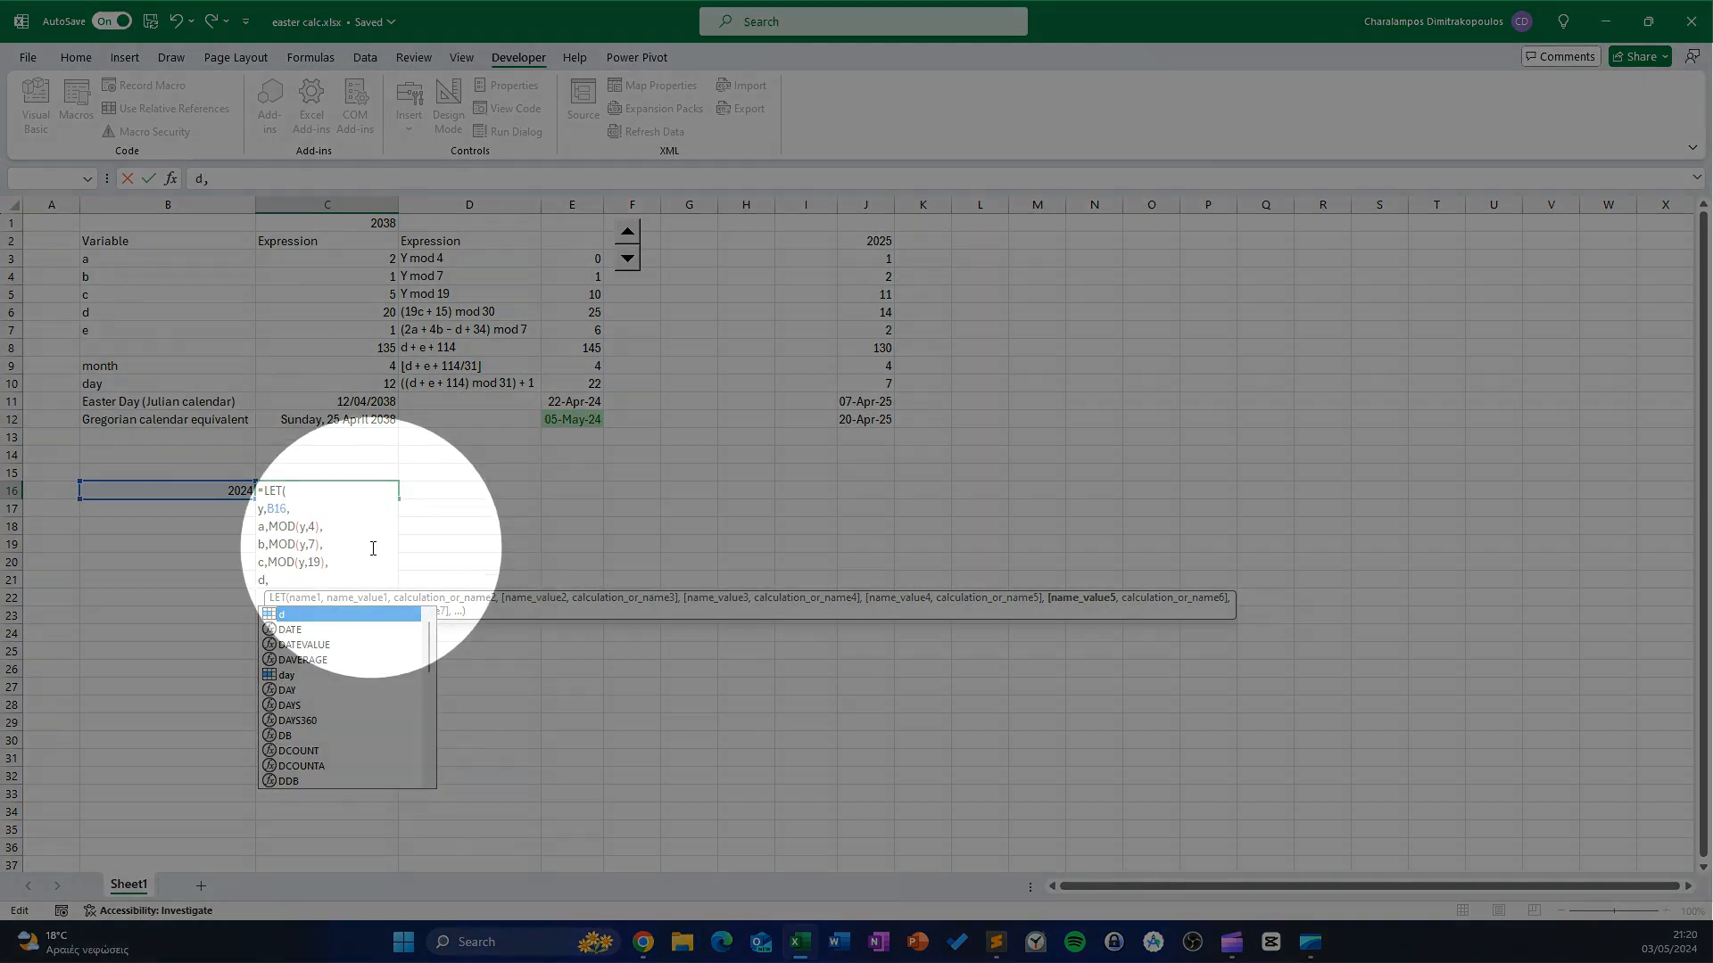
{"action": "type", "text": "MOD(y,4),"}
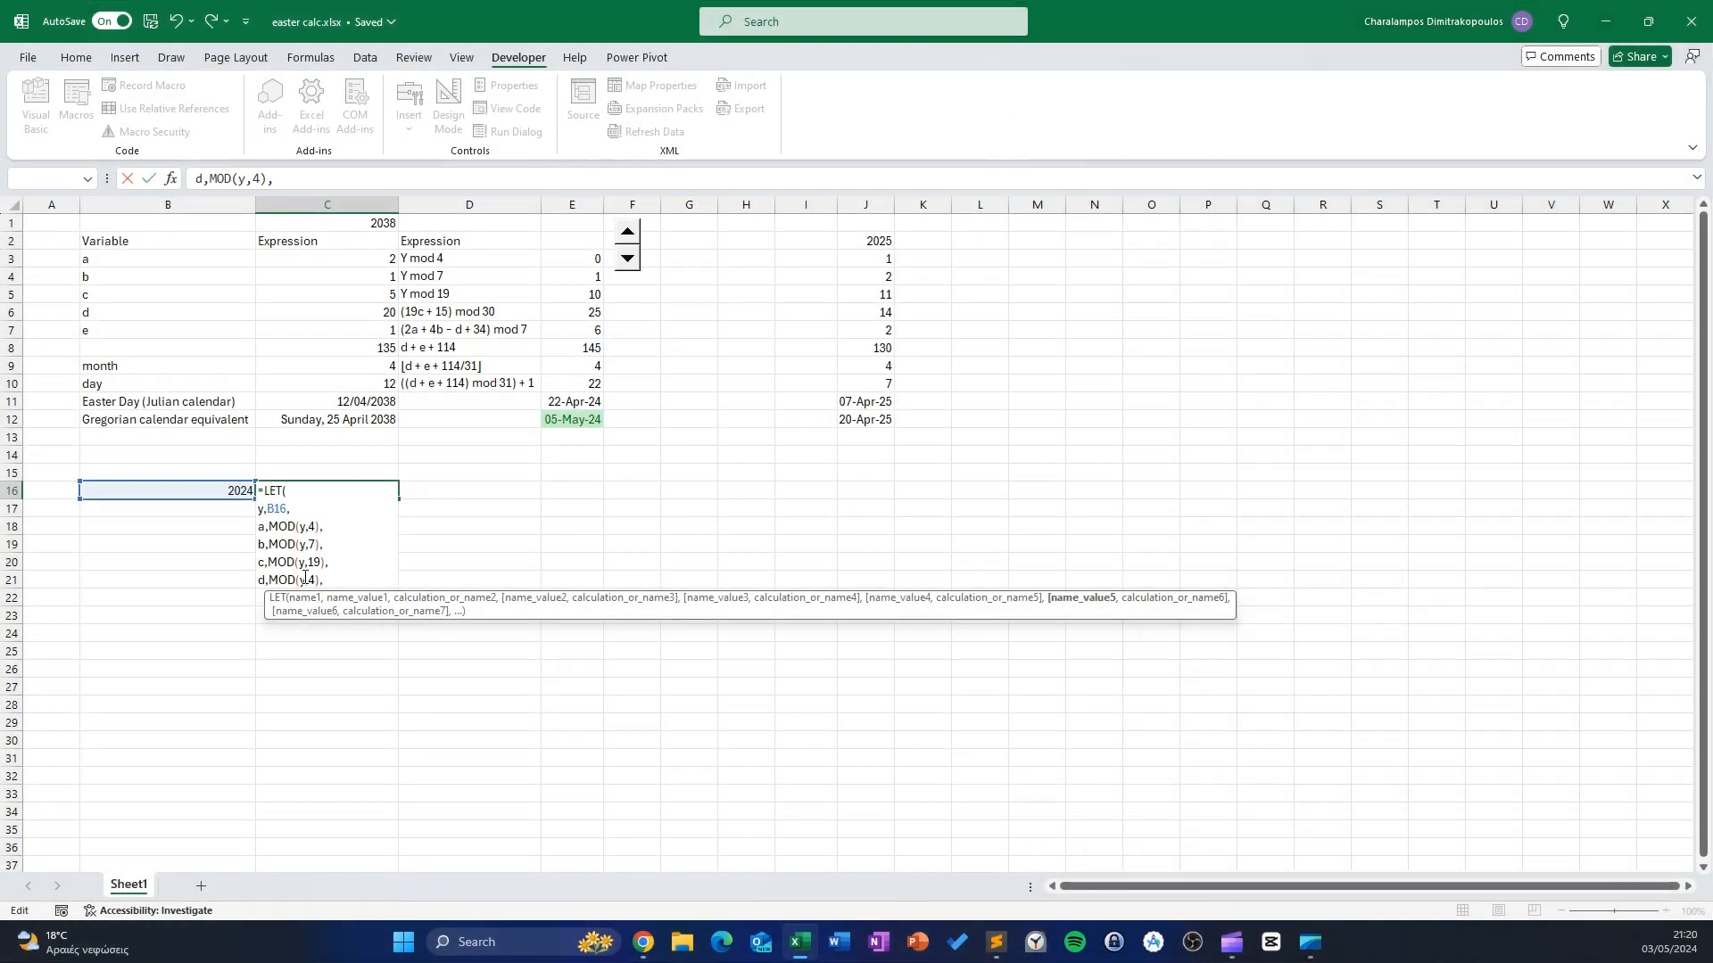
Replace y in d's MOD expression with 19*c+15
{"action": "double_click", "coordinate": [304, 578]}
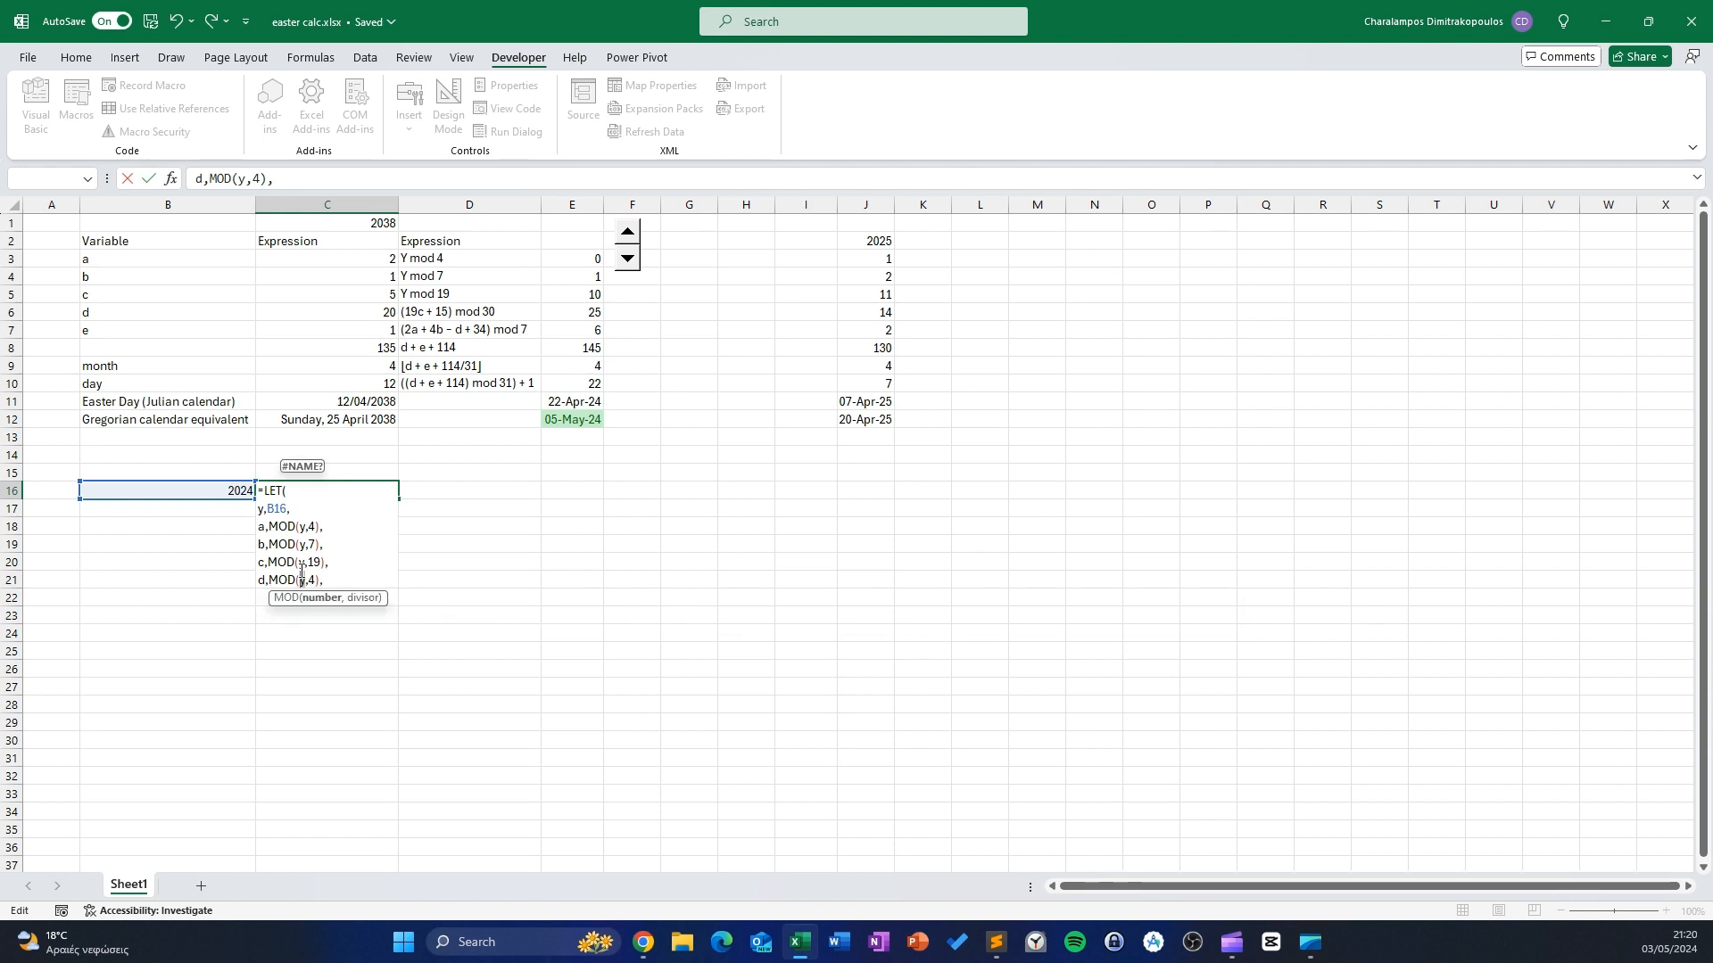
{"action": "type", "text": "m"}
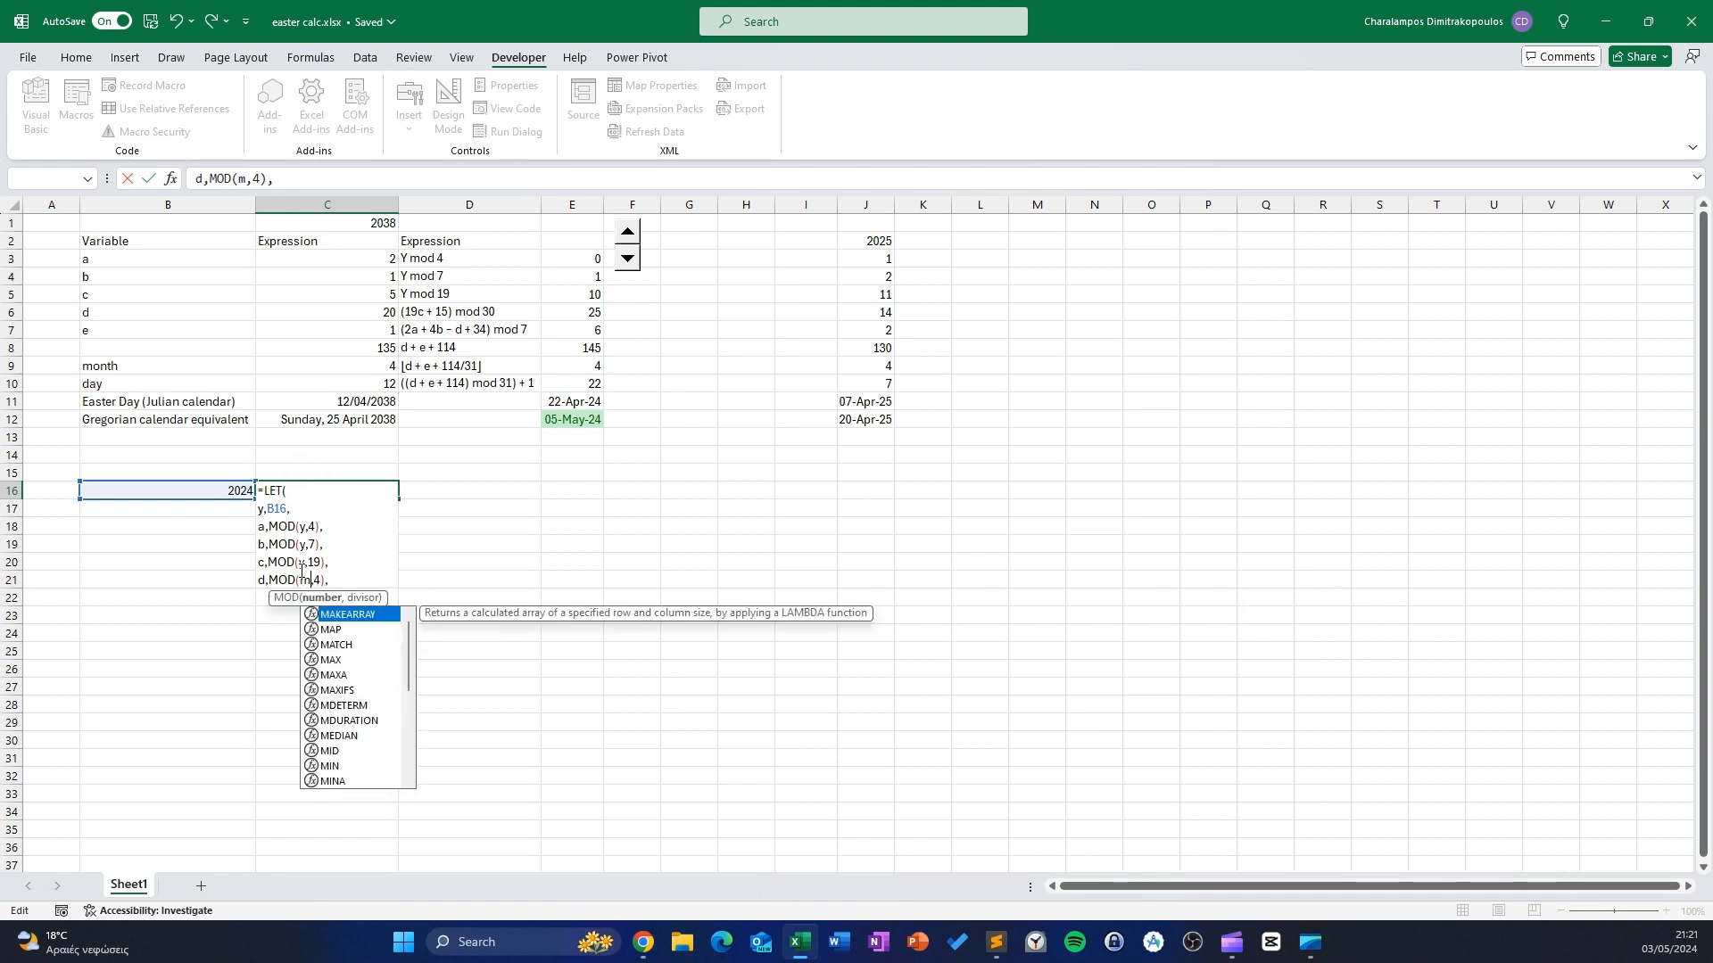
{"action": "key", "text": "BackSpace"}
{"action": "type", "text": "19"}
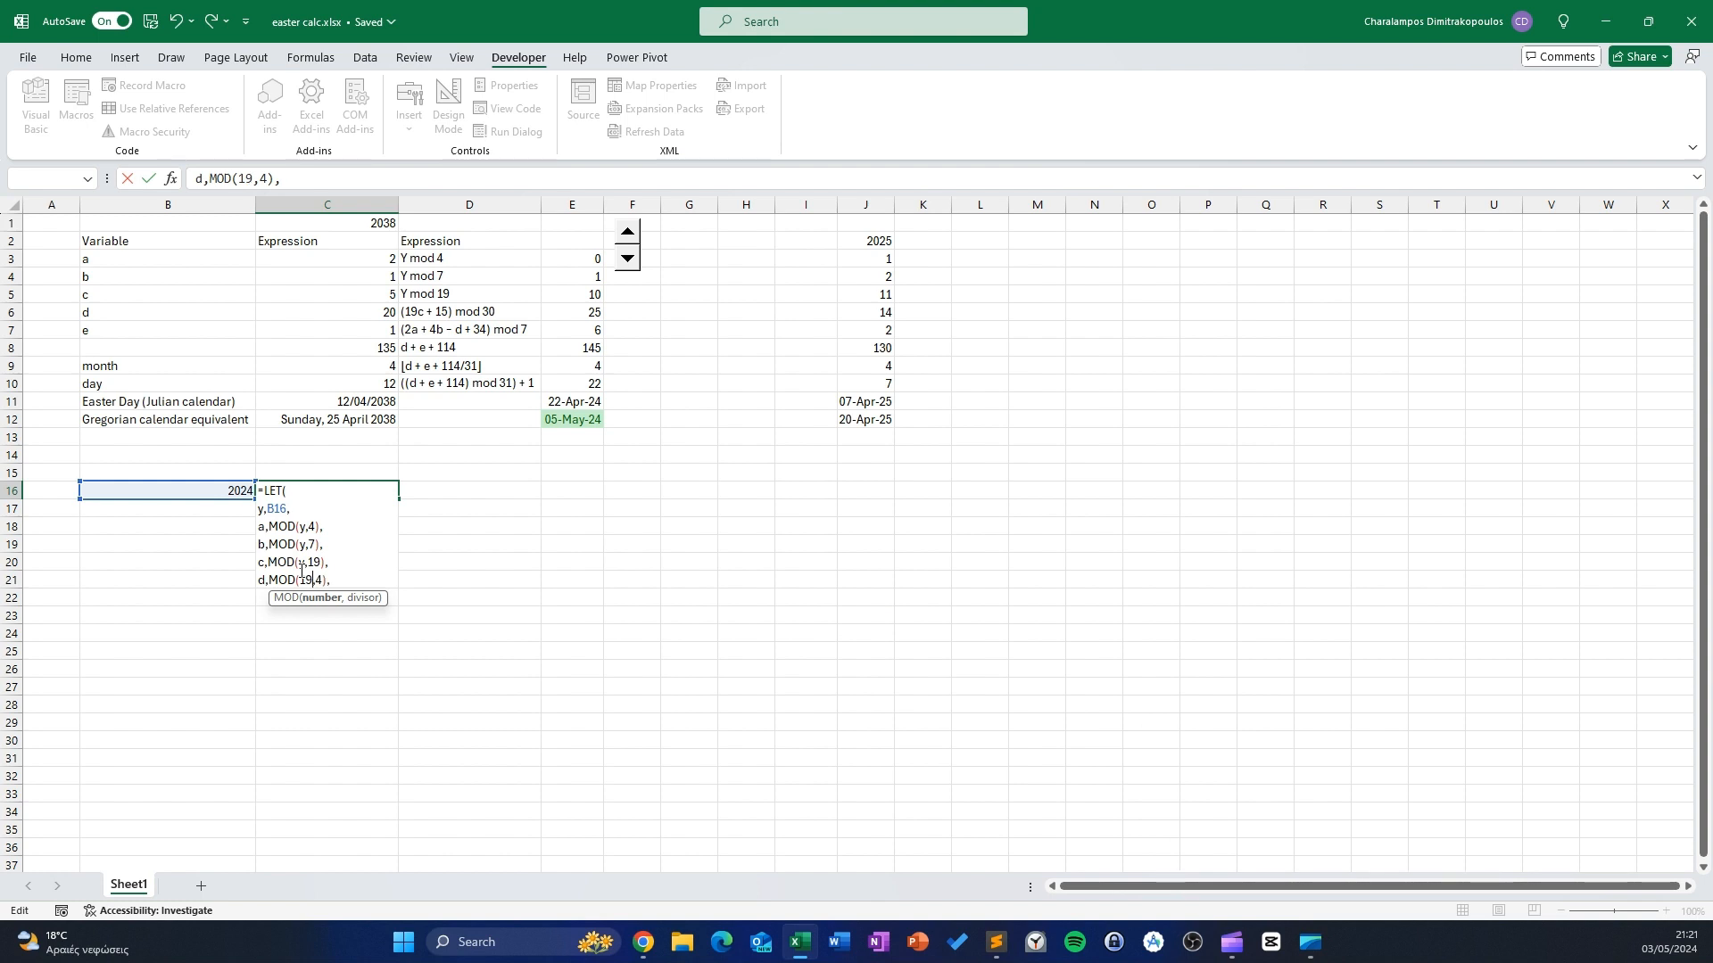
{"action": "type", "text": "v"}
{"action": "key", "text": "BackSpace"}
{"action": "type", "text": "*v"}
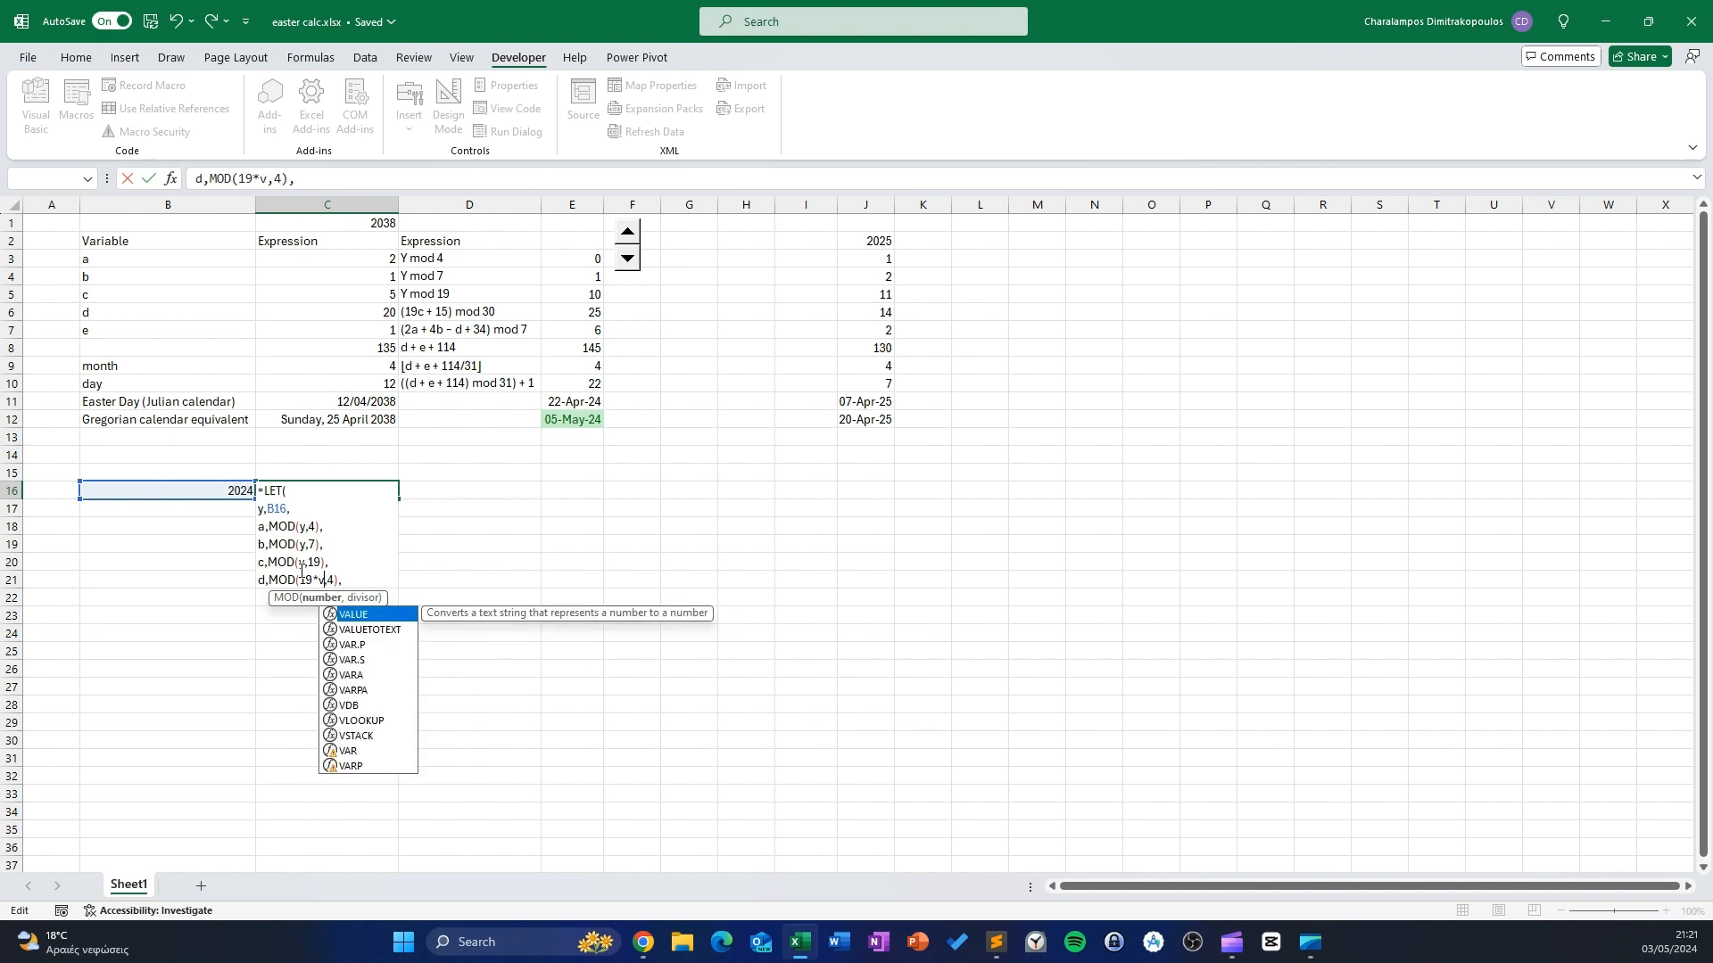
{"action": "key", "text": "BackSpace"}
{"action": "type", "text": "c"}
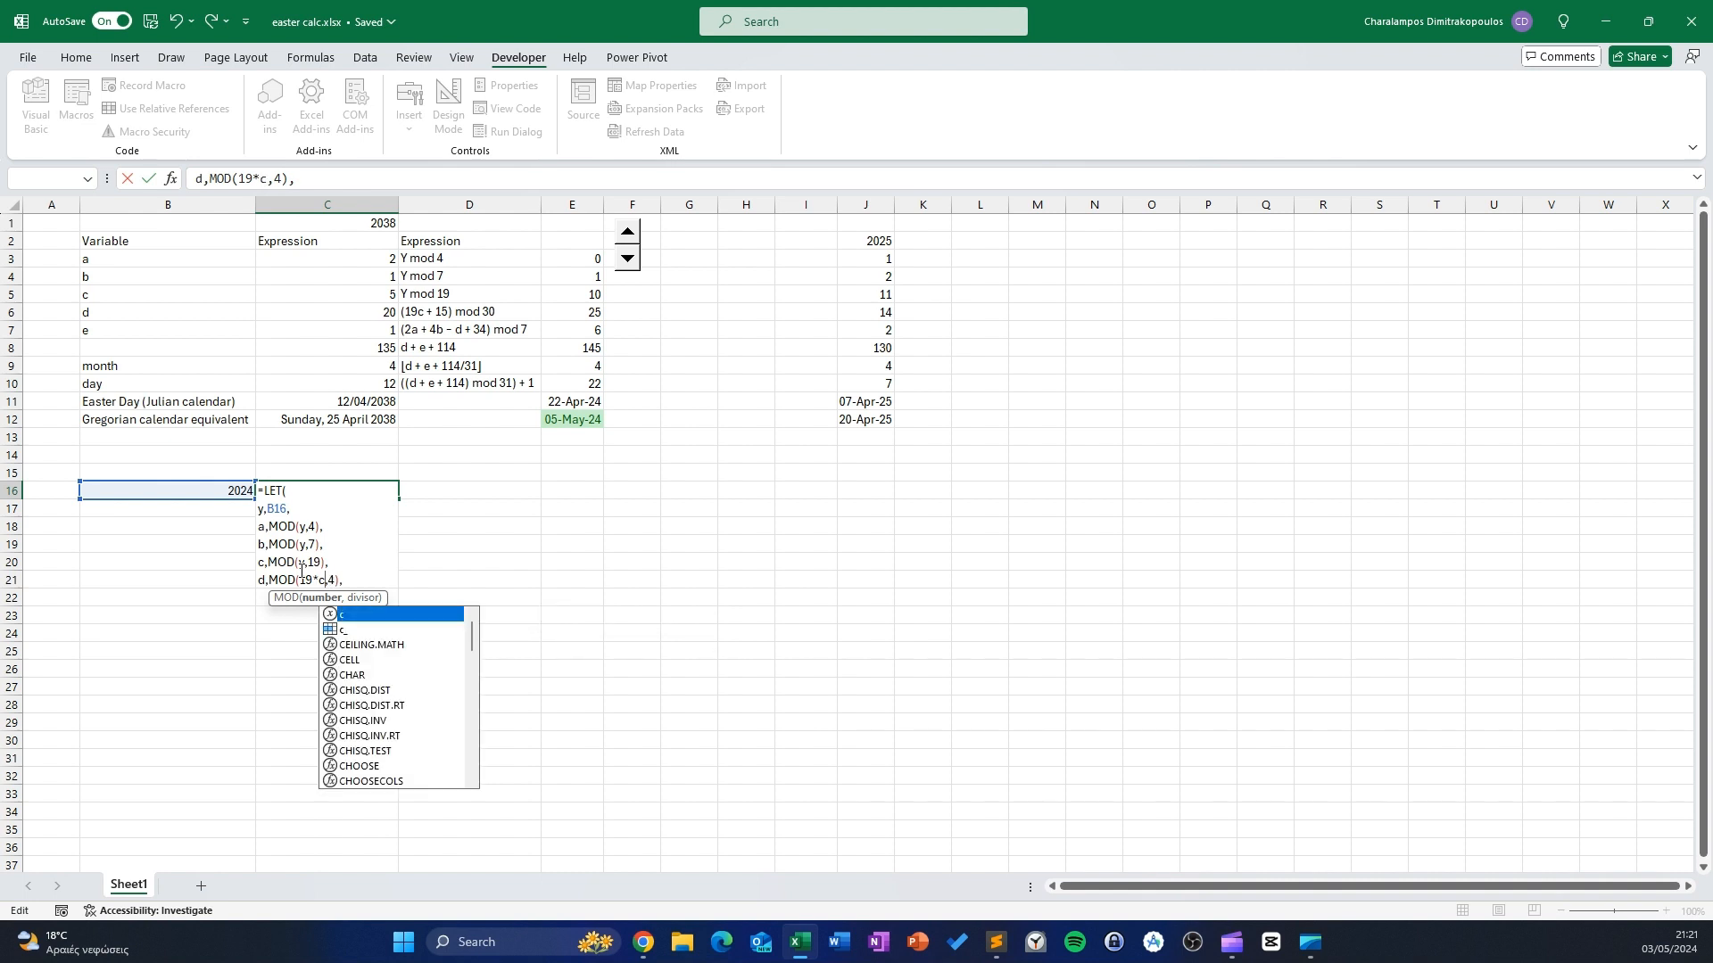
{"action": "type", "text": "+"}
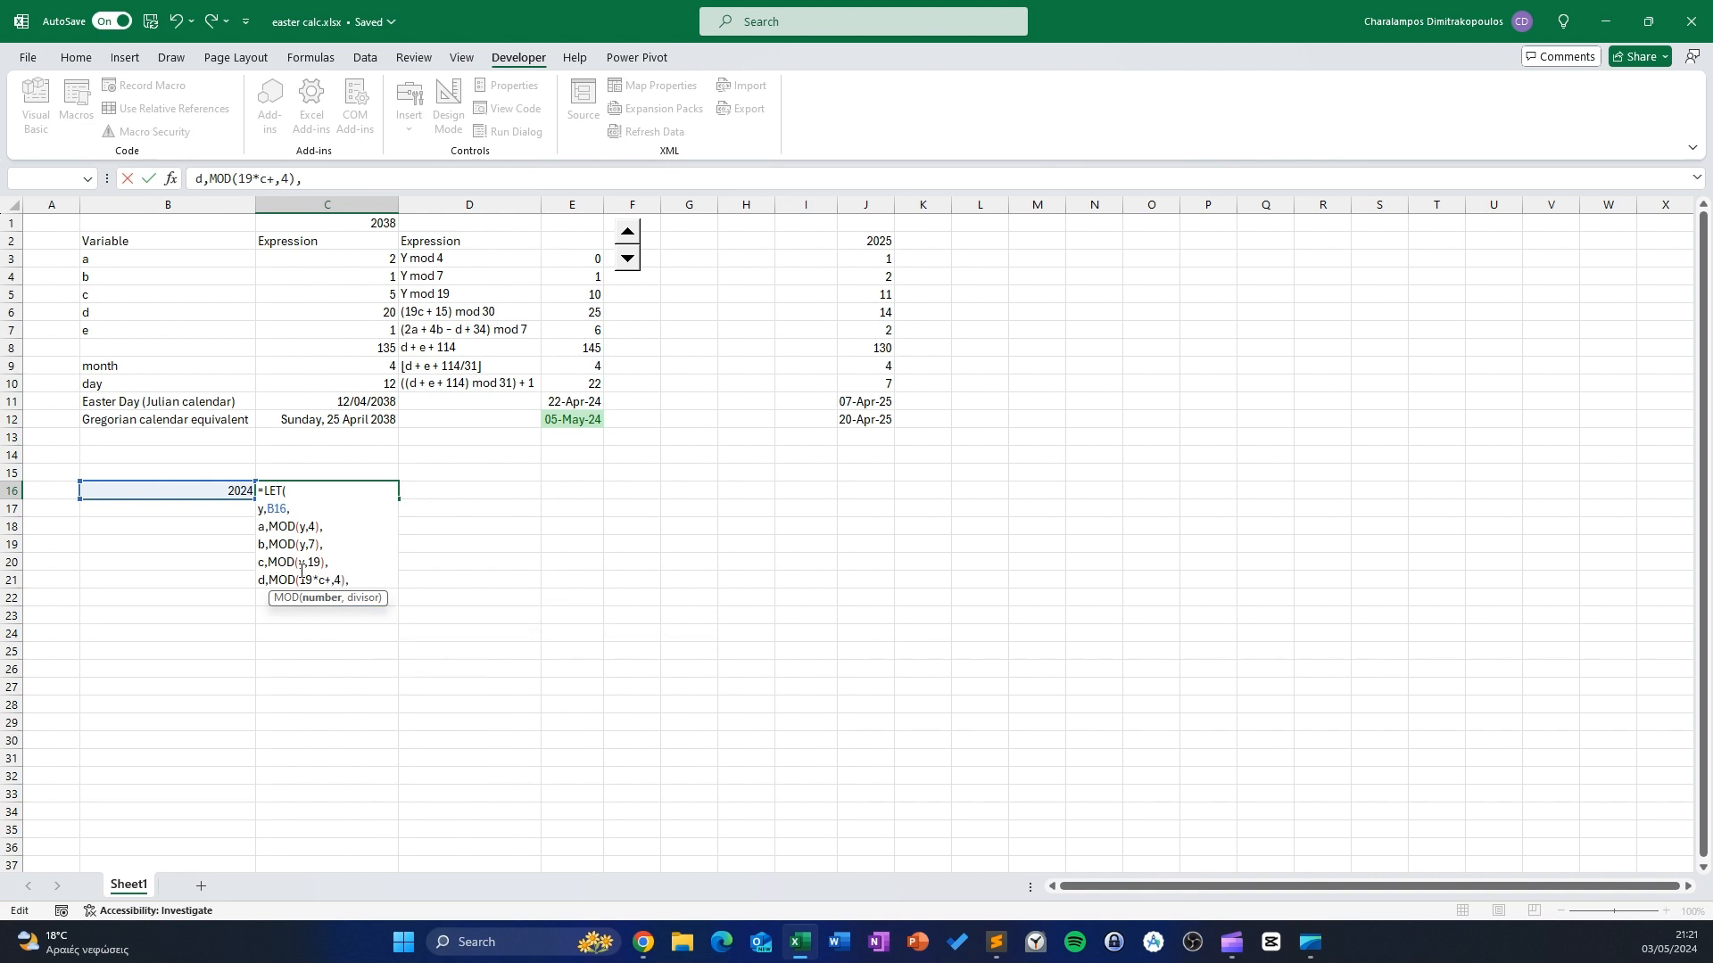
{"action": "type", "text": "15"}
Set the divisor in d's MOD expression to 30
{"action": "left_click_drag", "start_coordinate": [344, 580], "coordinate": [354, 578]}
{"action": "left_click", "coordinate": [355, 577]}
{"action": "key", "text": "BackSpace"}
{"action": "type", "text": "30"}
{"action": "left_click", "coordinate": [369, 580]}
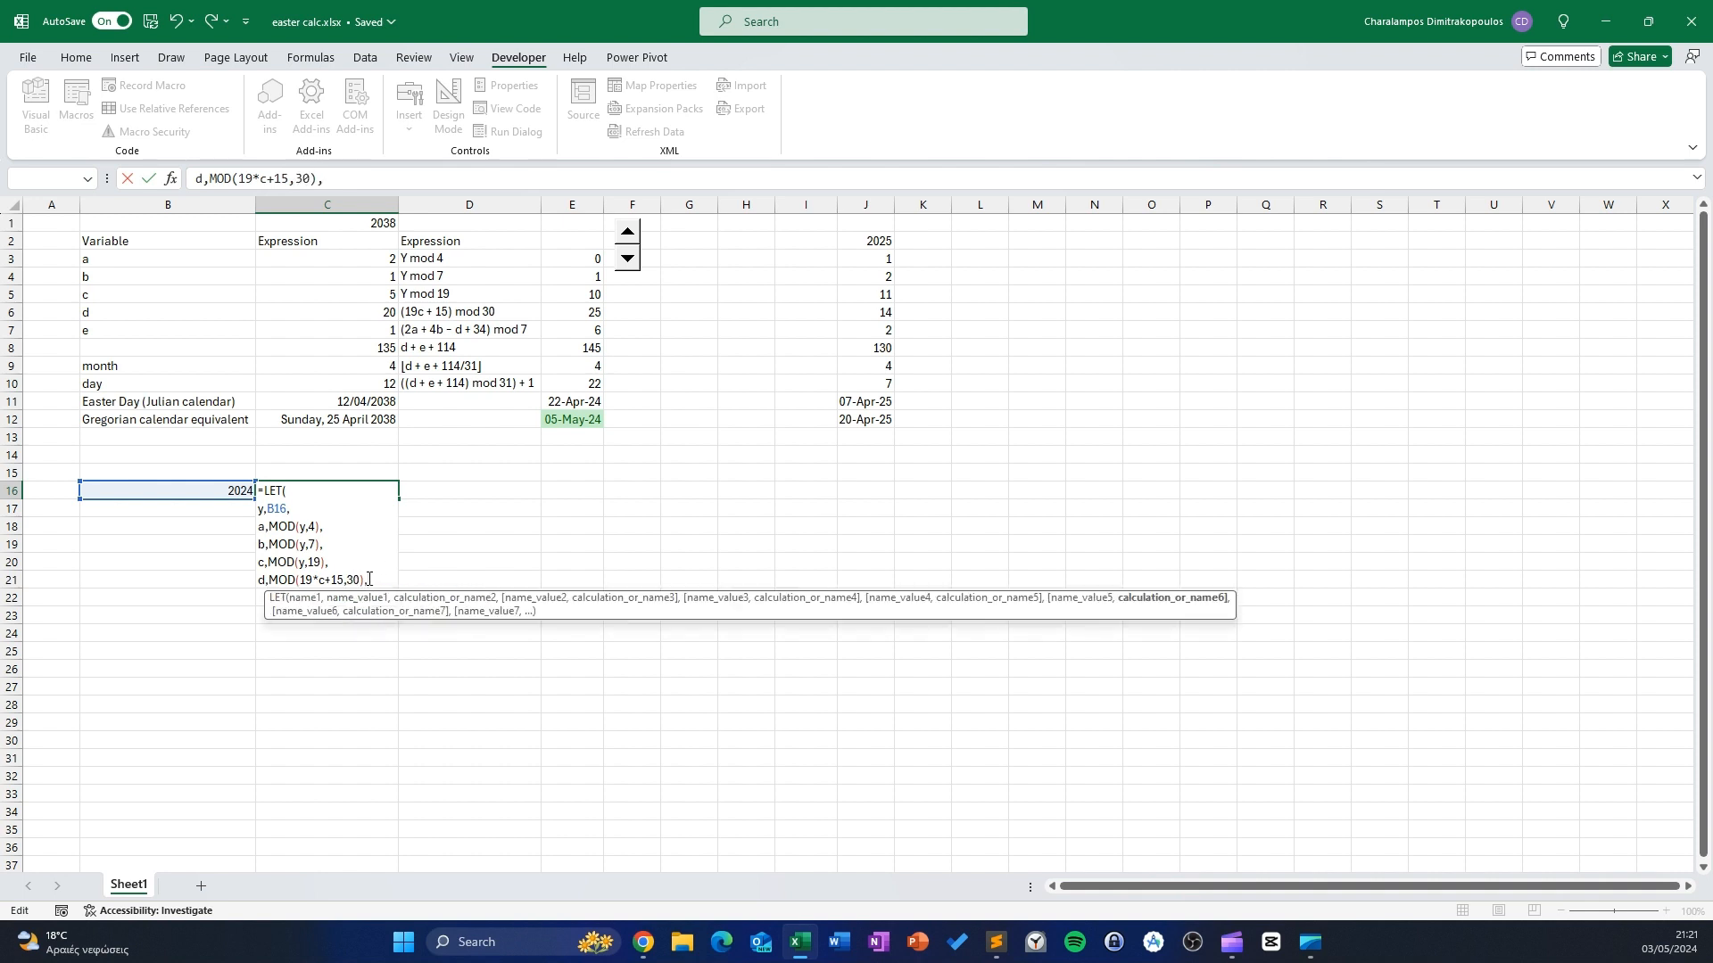
On a new line of the LET formula, start the variable e as a MOD of 2*a+4*b-d+34
{"action": "key", "text": "alt+Return"}
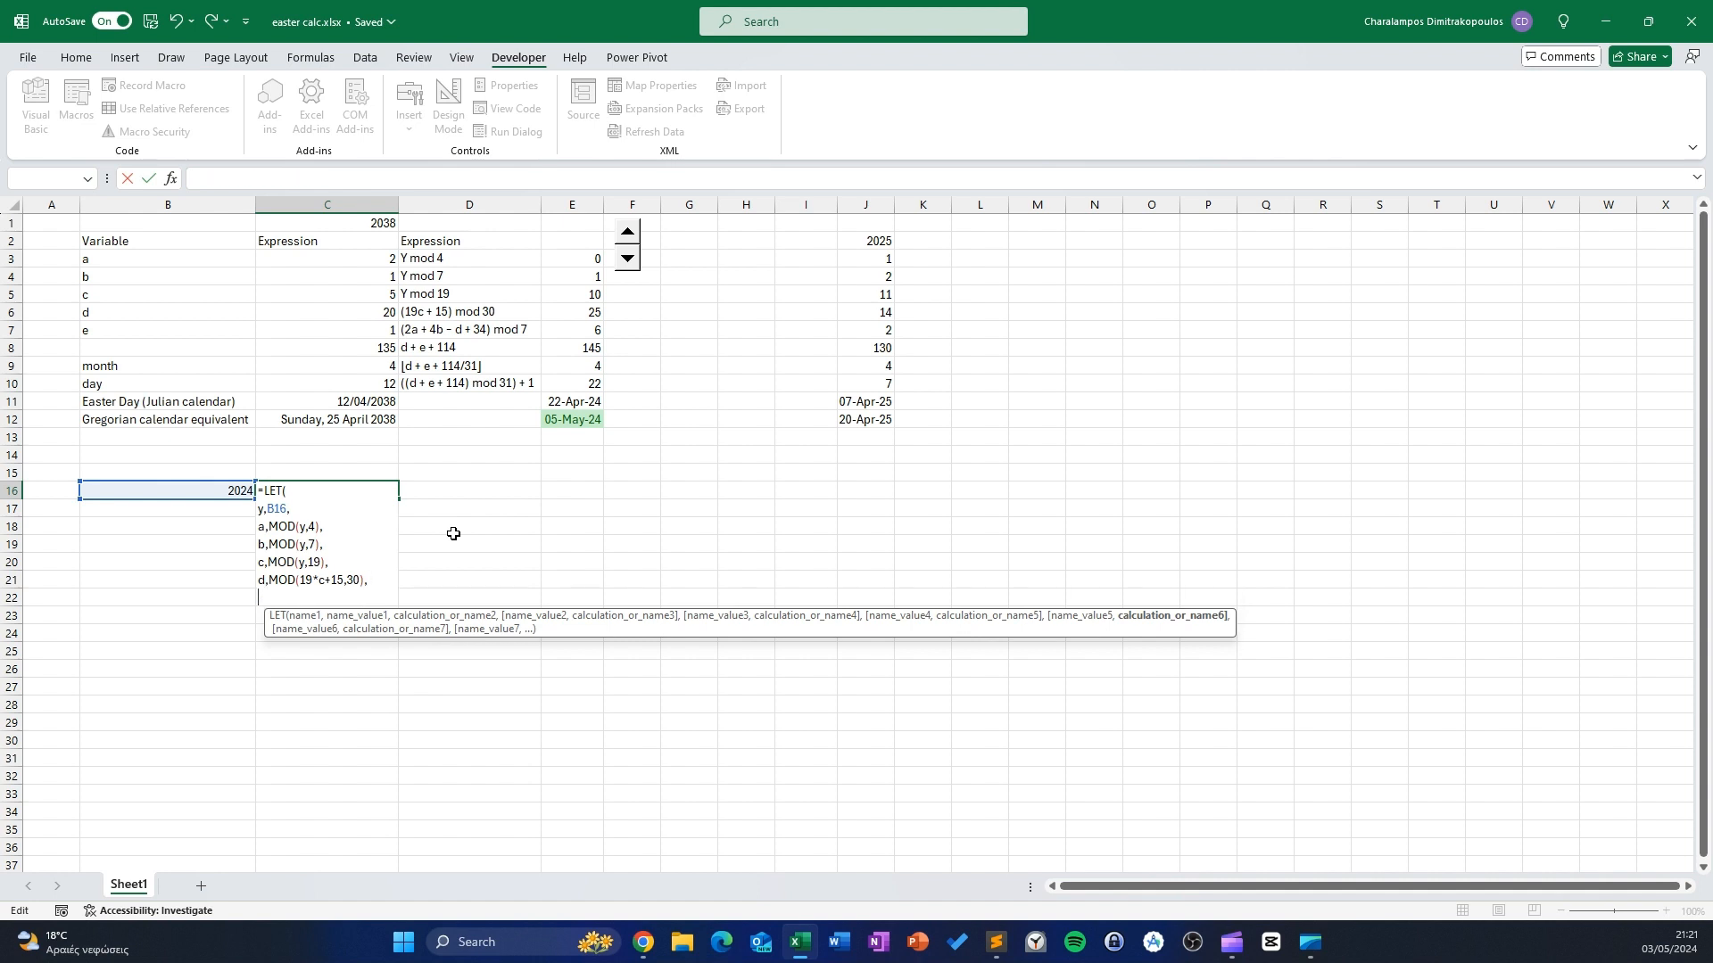
{"action": "type", "text": "e,"}
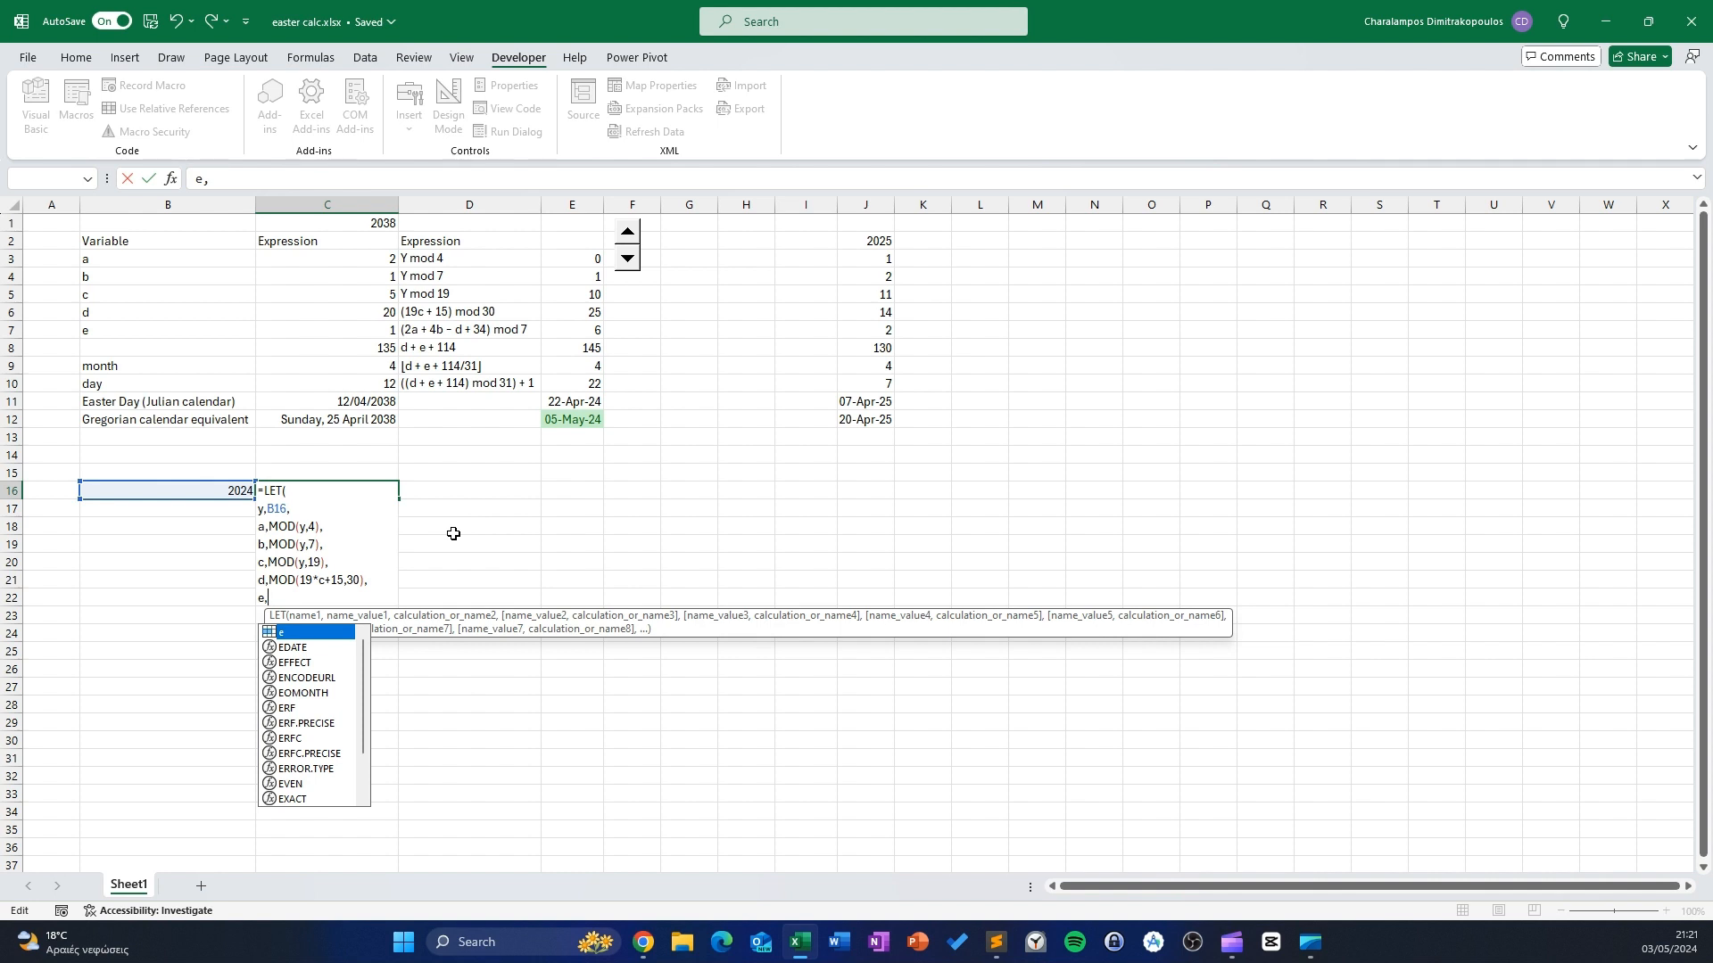
{"action": "type", "text": "m"}
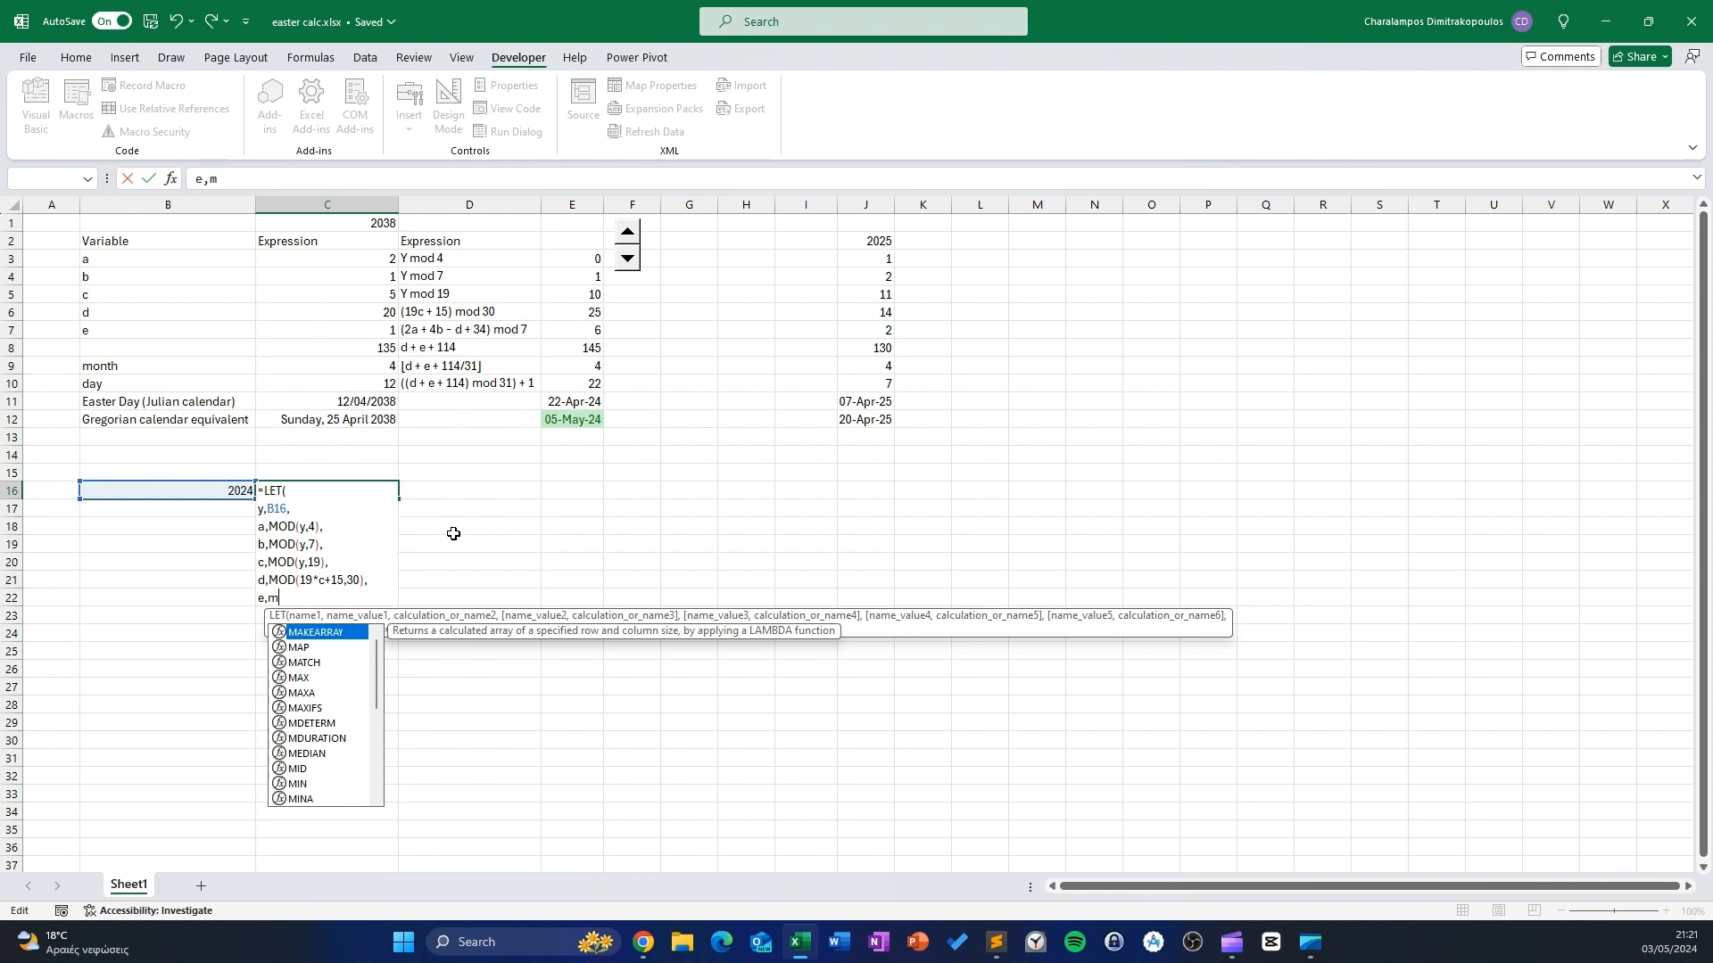
{"action": "type", "text": "od"}
{"action": "key", "text": "Tab"}
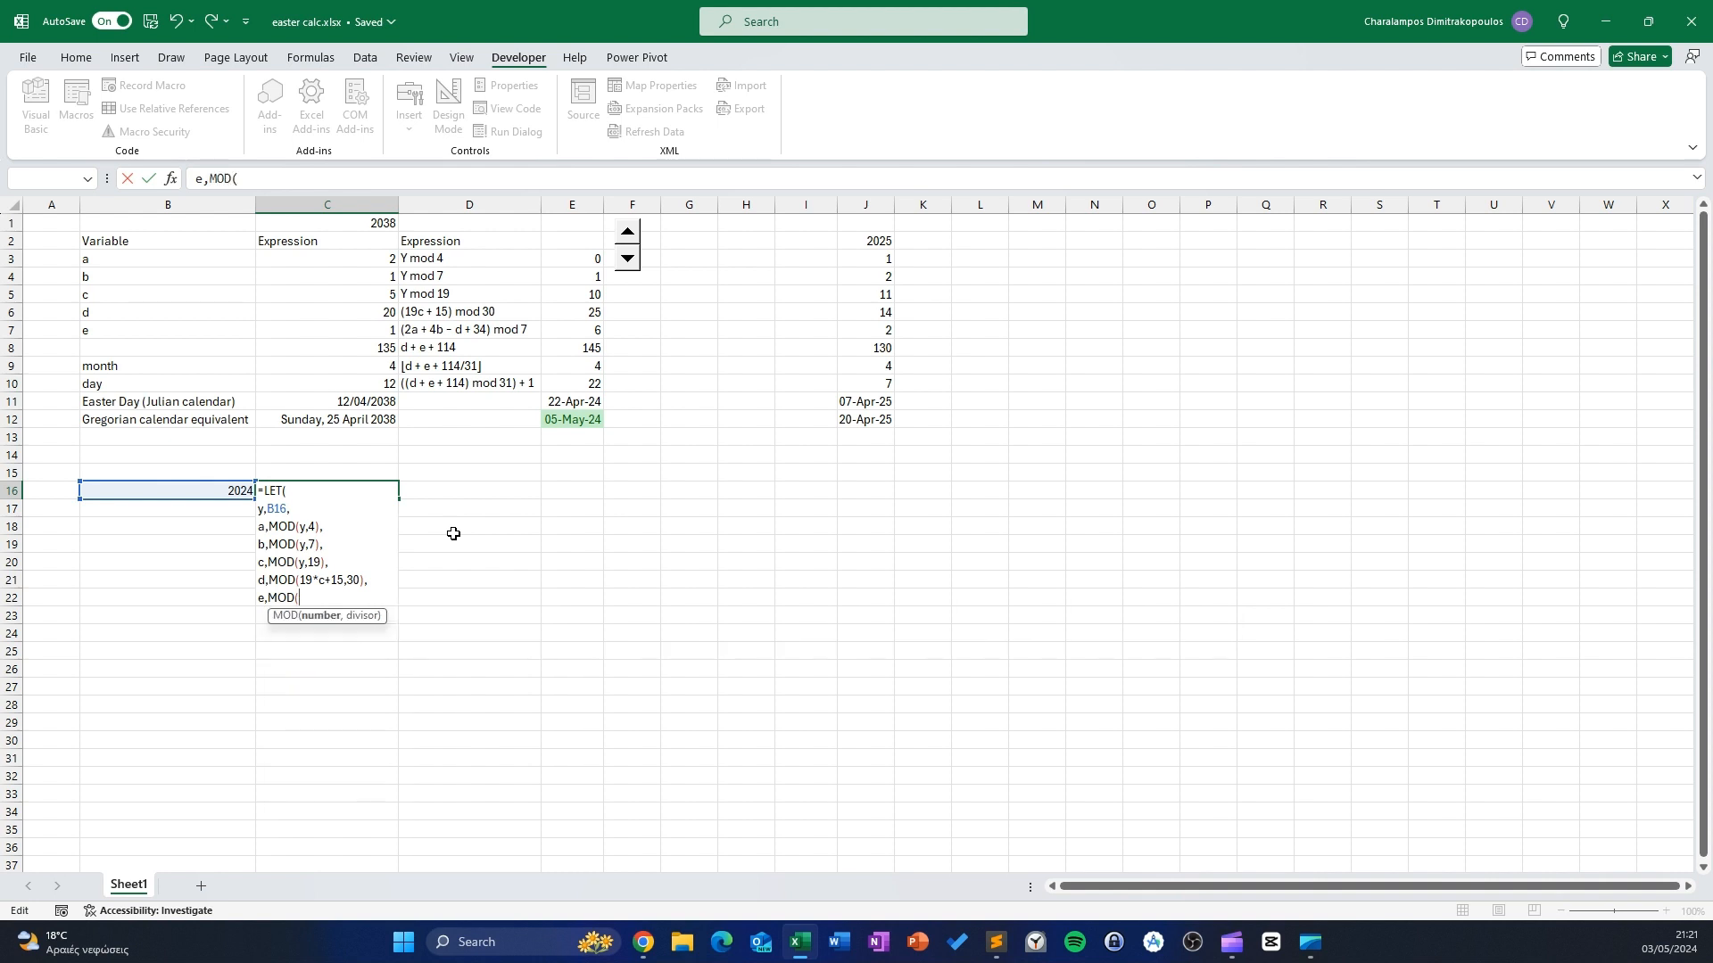
{"action": "type", "text": "2*s"}
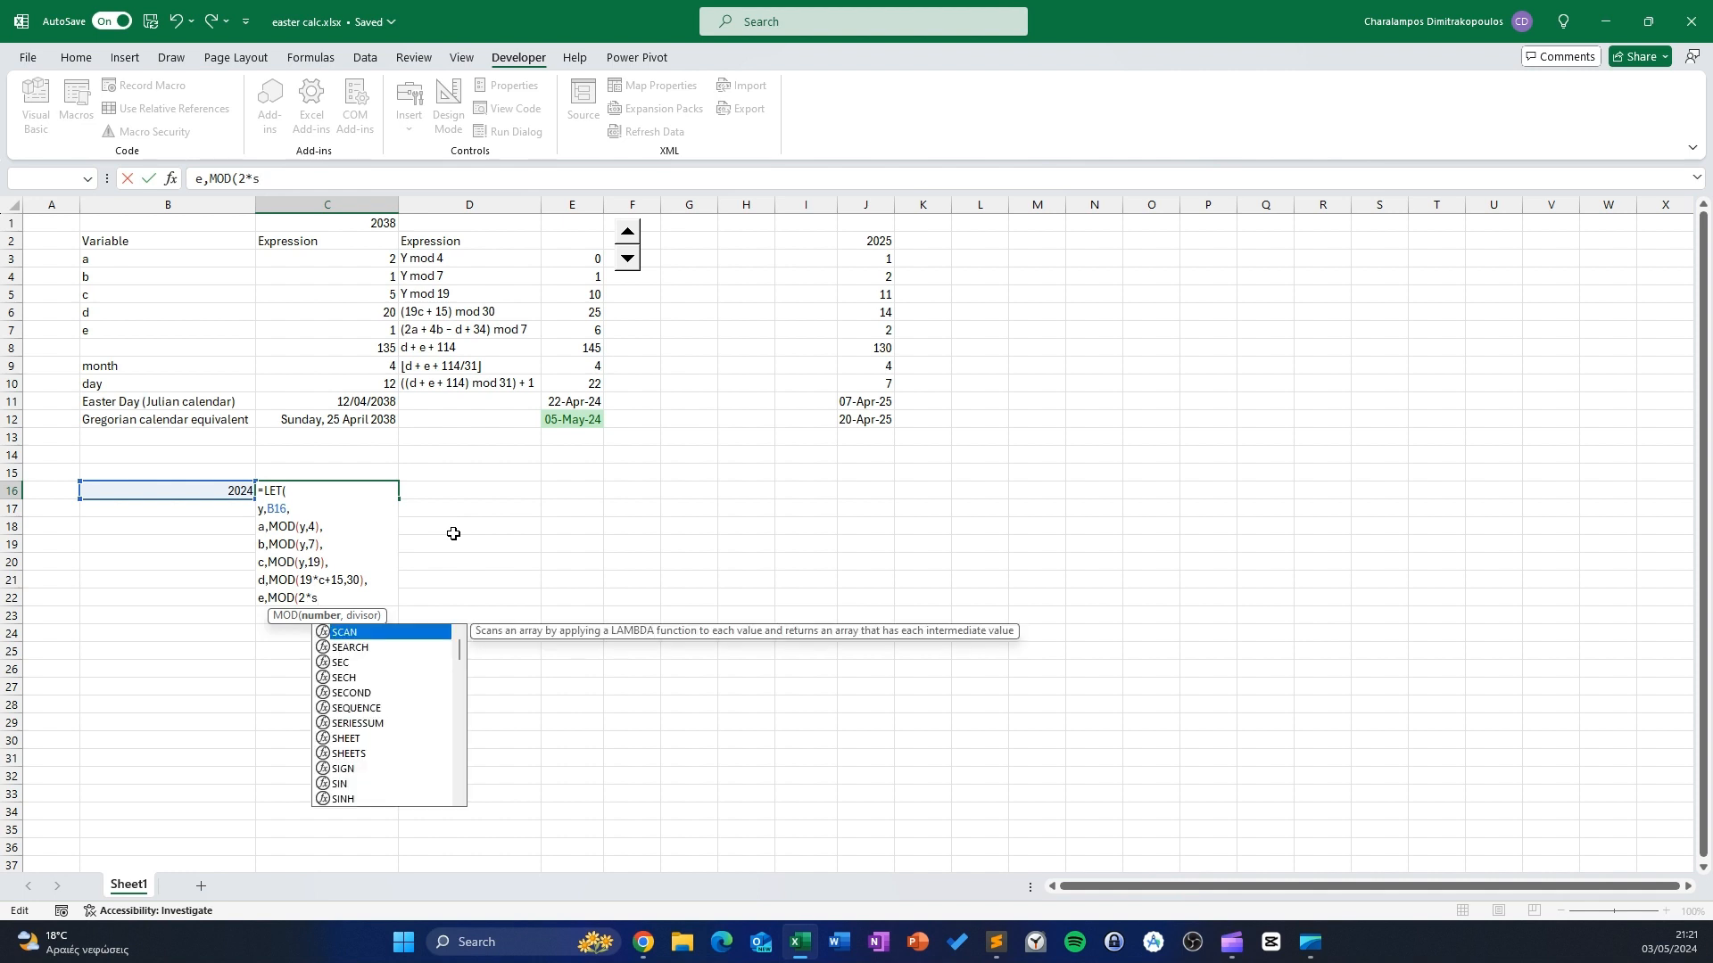
{"action": "key", "text": "BackSpace"}
{"action": "type", "text": "a"}
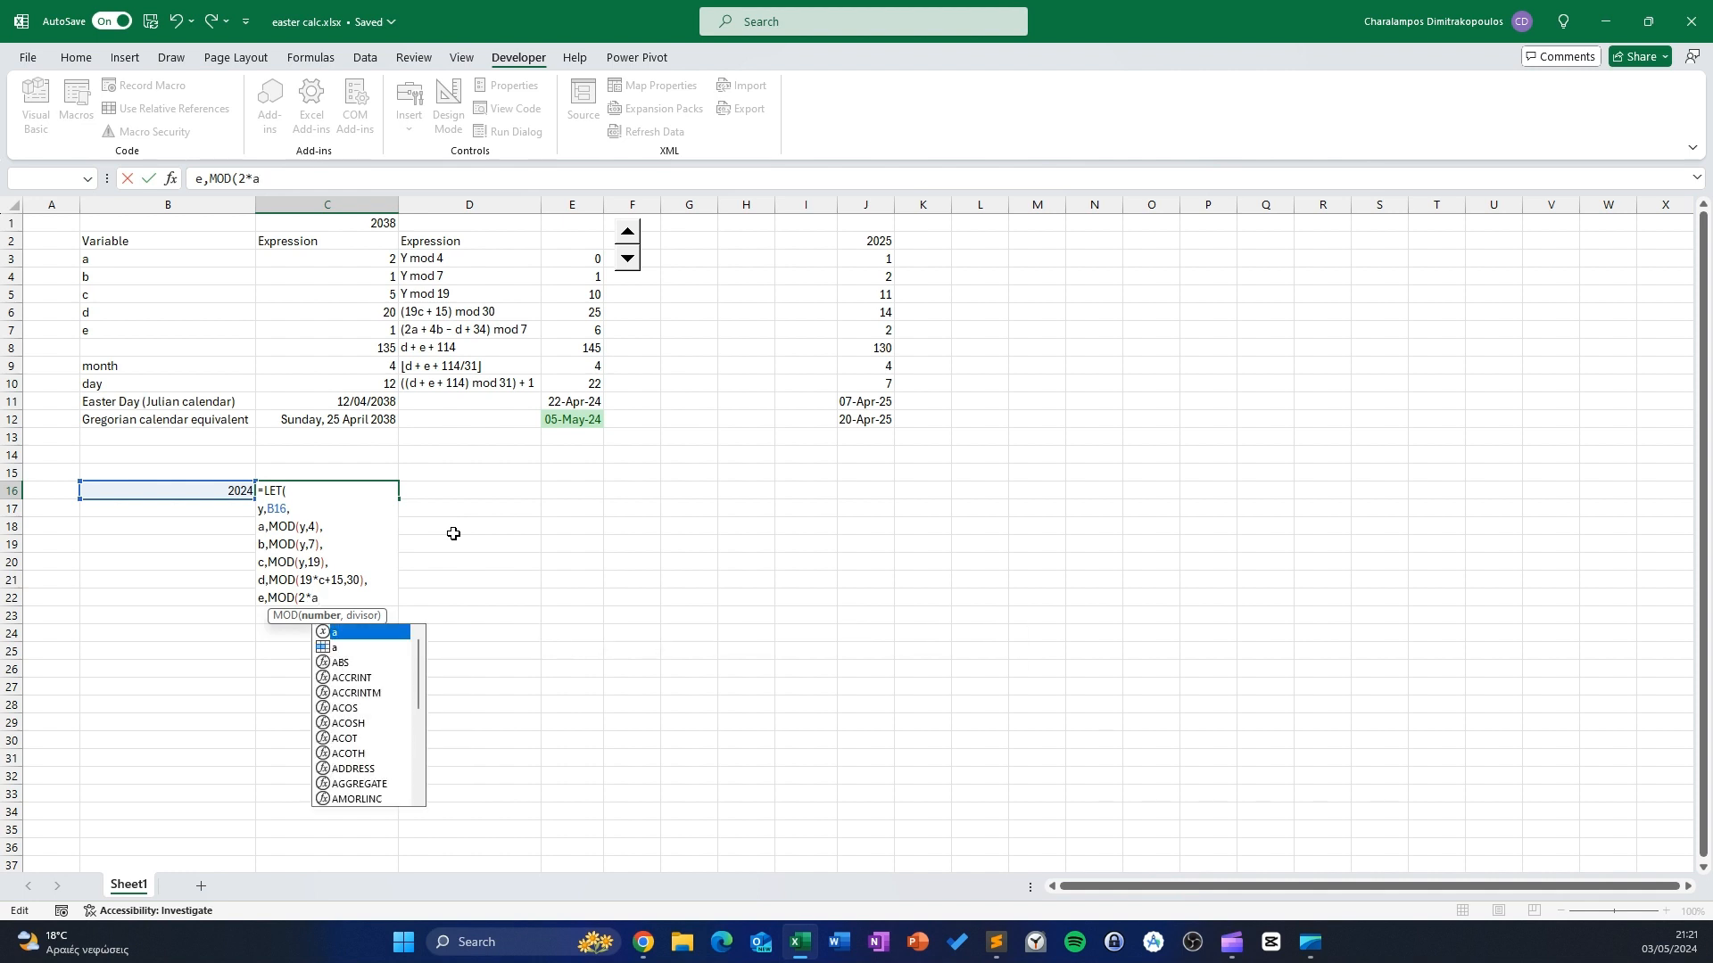
{"action": "type", "text": "+4*b"}
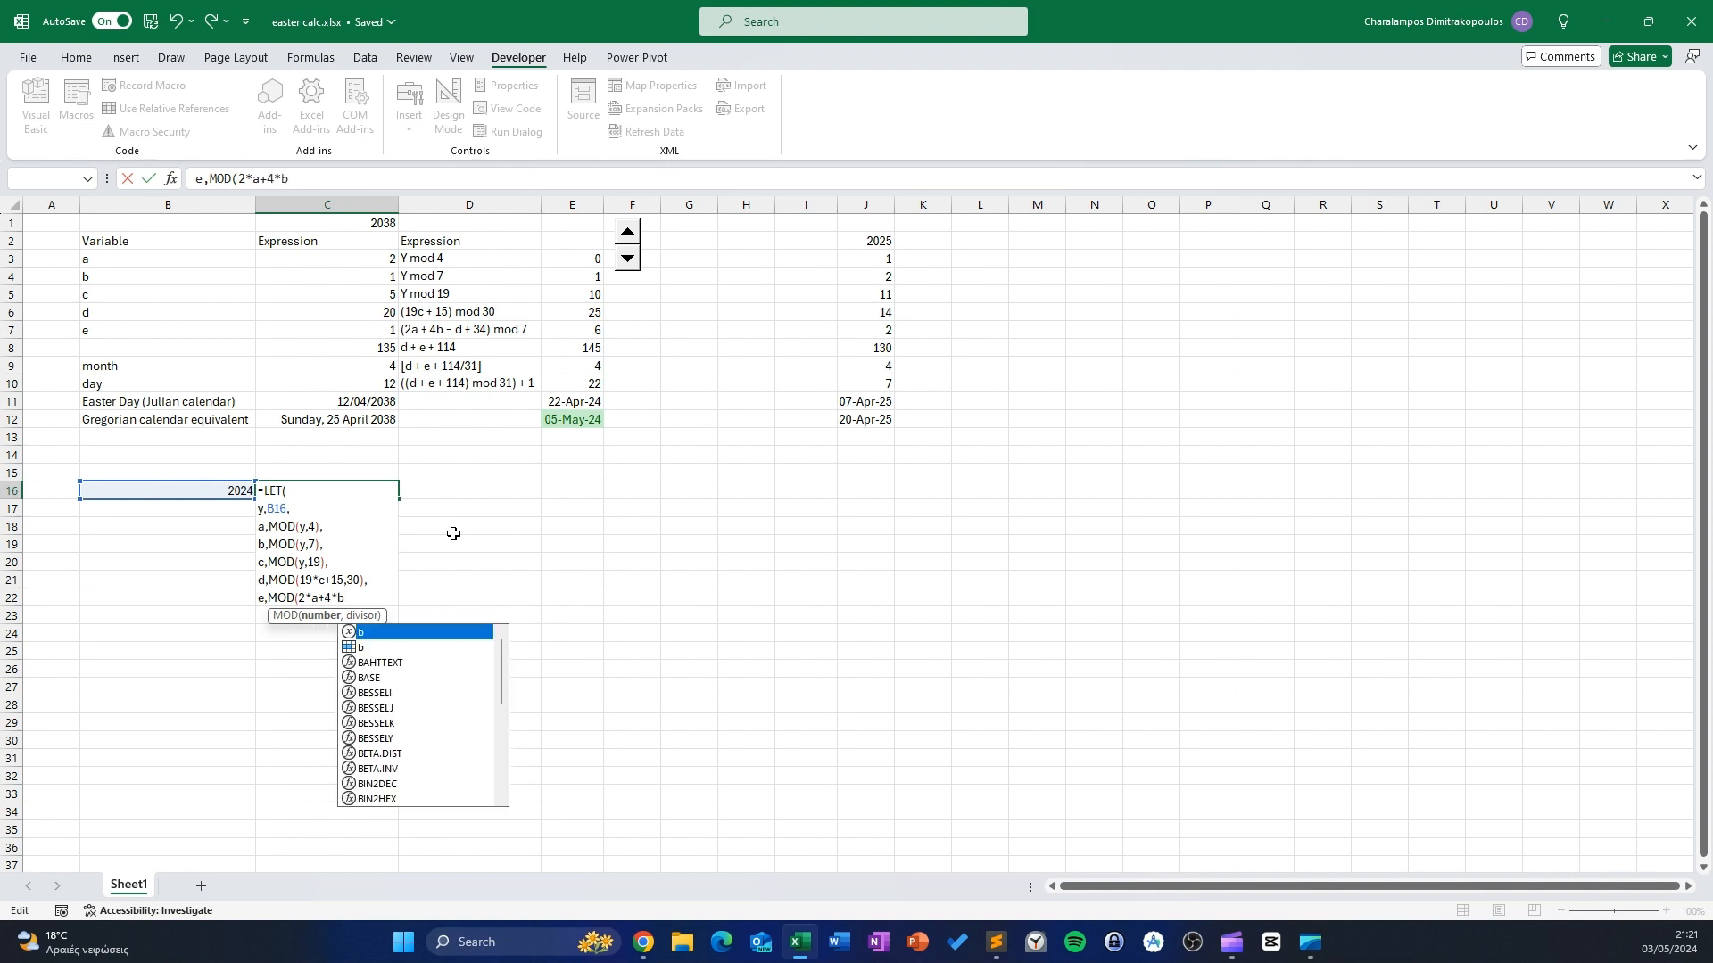
{"action": "type", "text": "-d"}
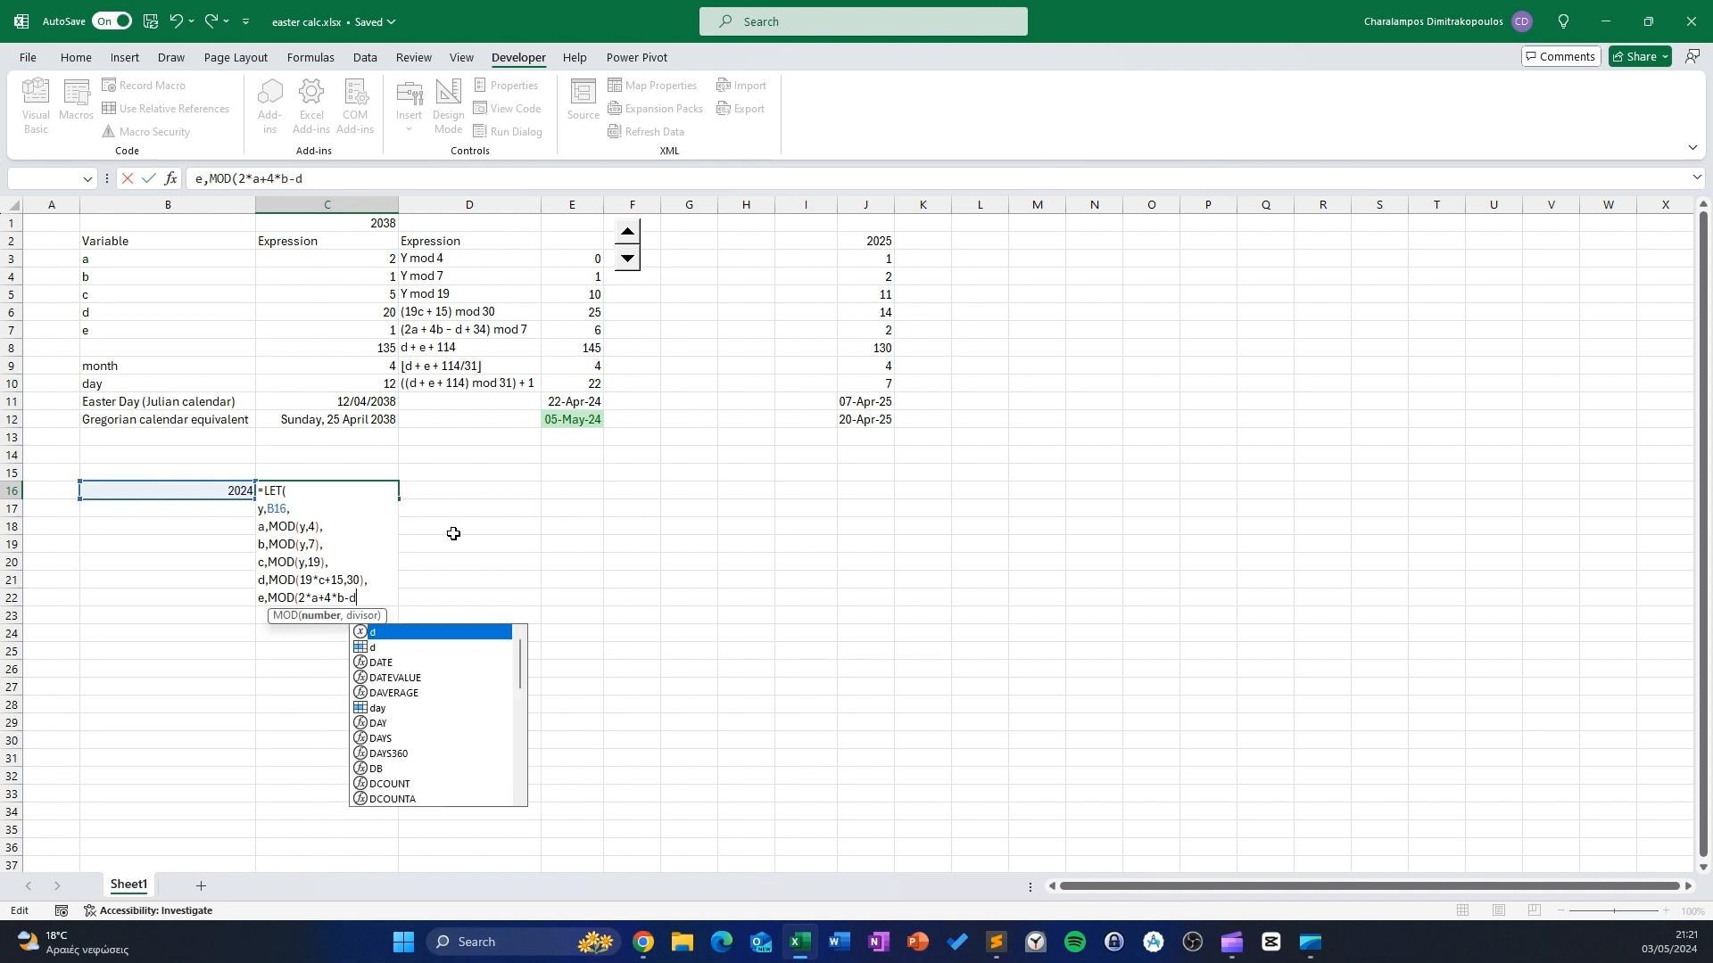
{"action": "type", "text": "+35"}
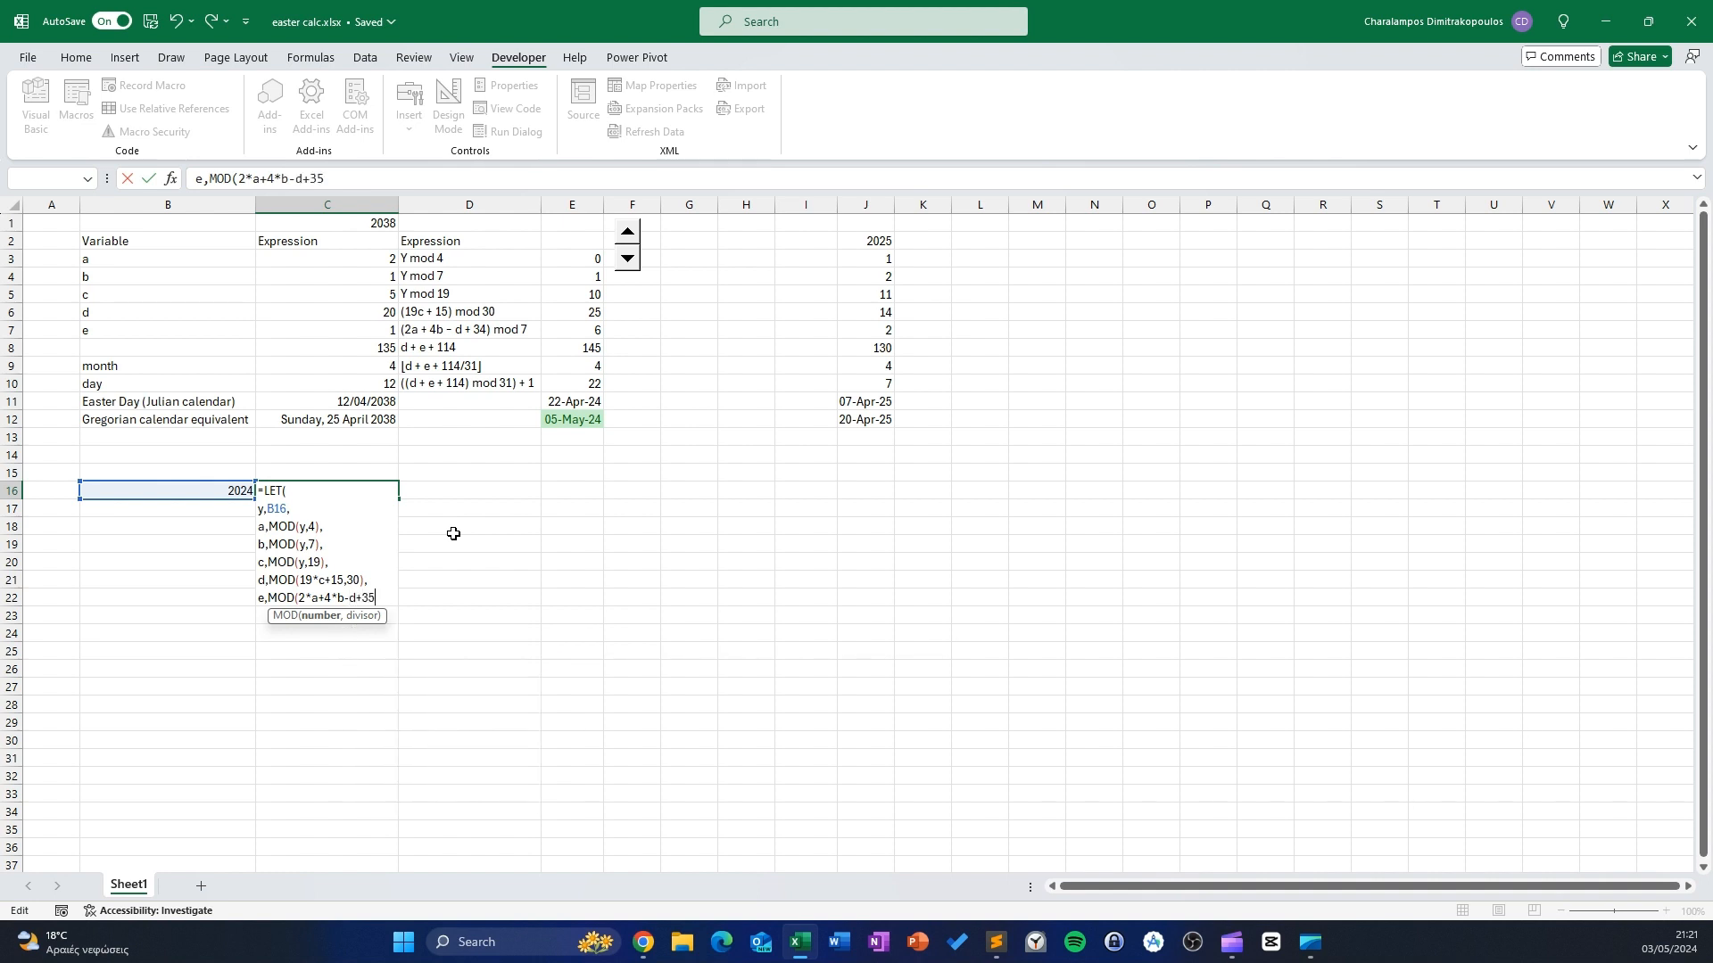
{"action": "type", "text": "4"}
Complete e's MOD expression with 7 as the divisor and end the argument with a comma
{"action": "type", "text": ","}
{"action": "type", "text": "+"}
{"action": "type", "text": "7"}
{"action": "type", "text": ")"}
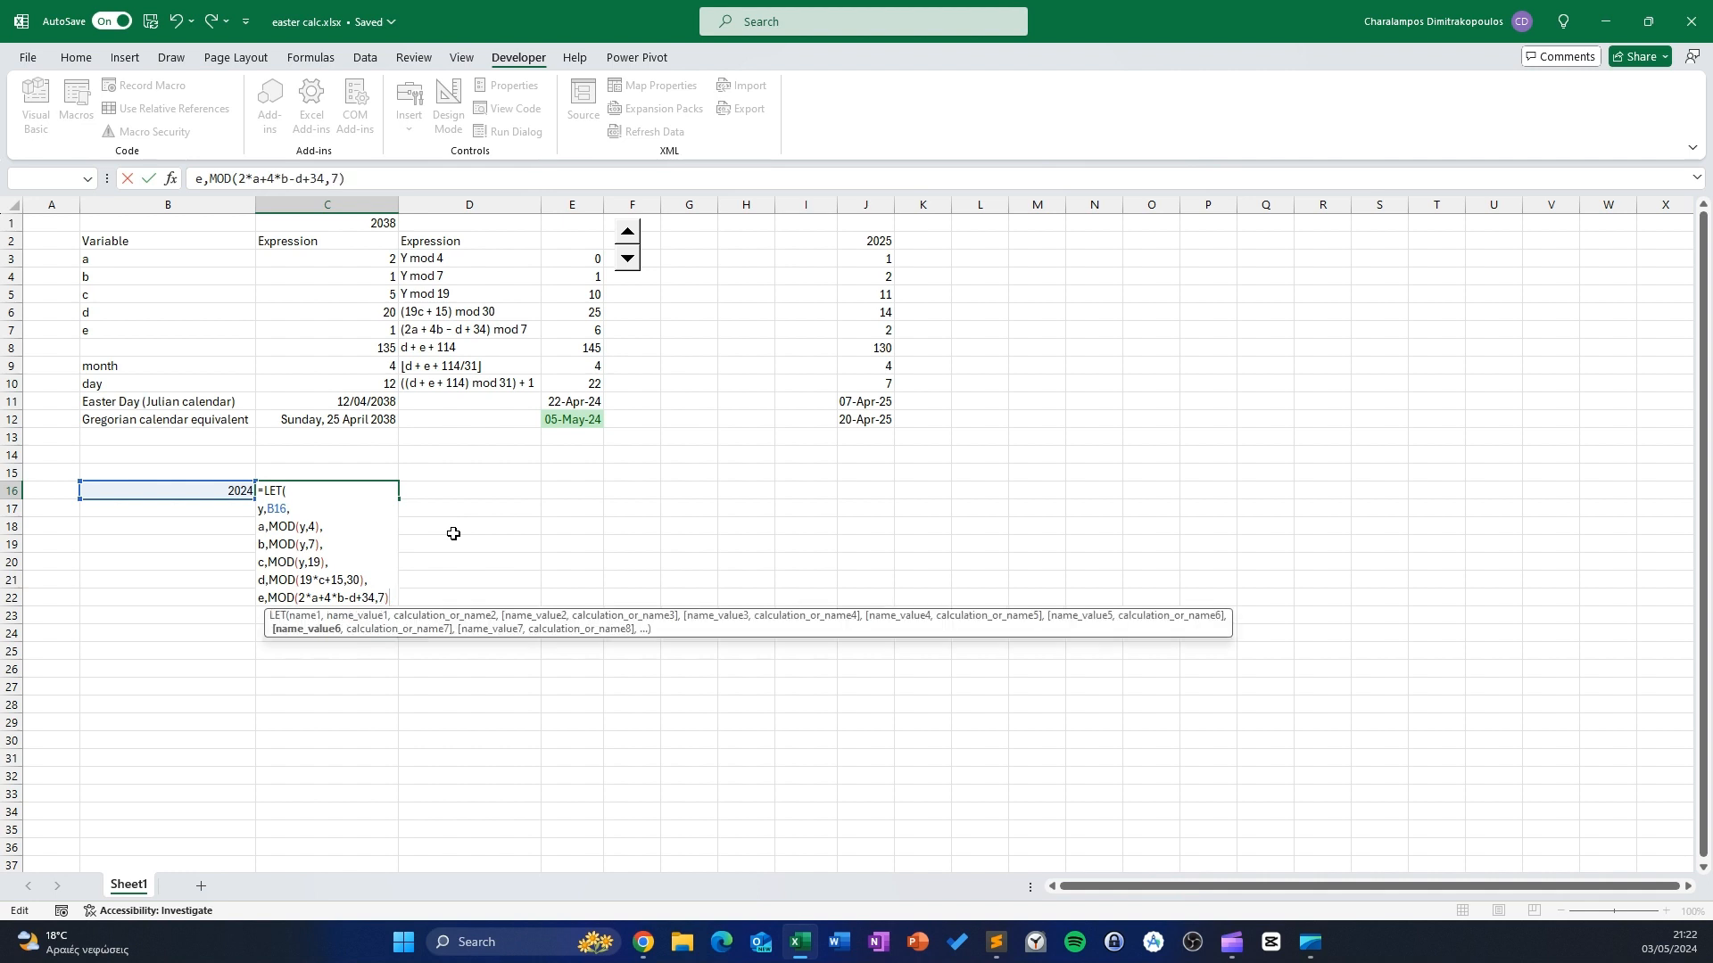
{"action": "type", "text": ","}
Define the variable f as d+e+114 on its own line of the LET formula
{"action": "key", "text": "alt+Return"}
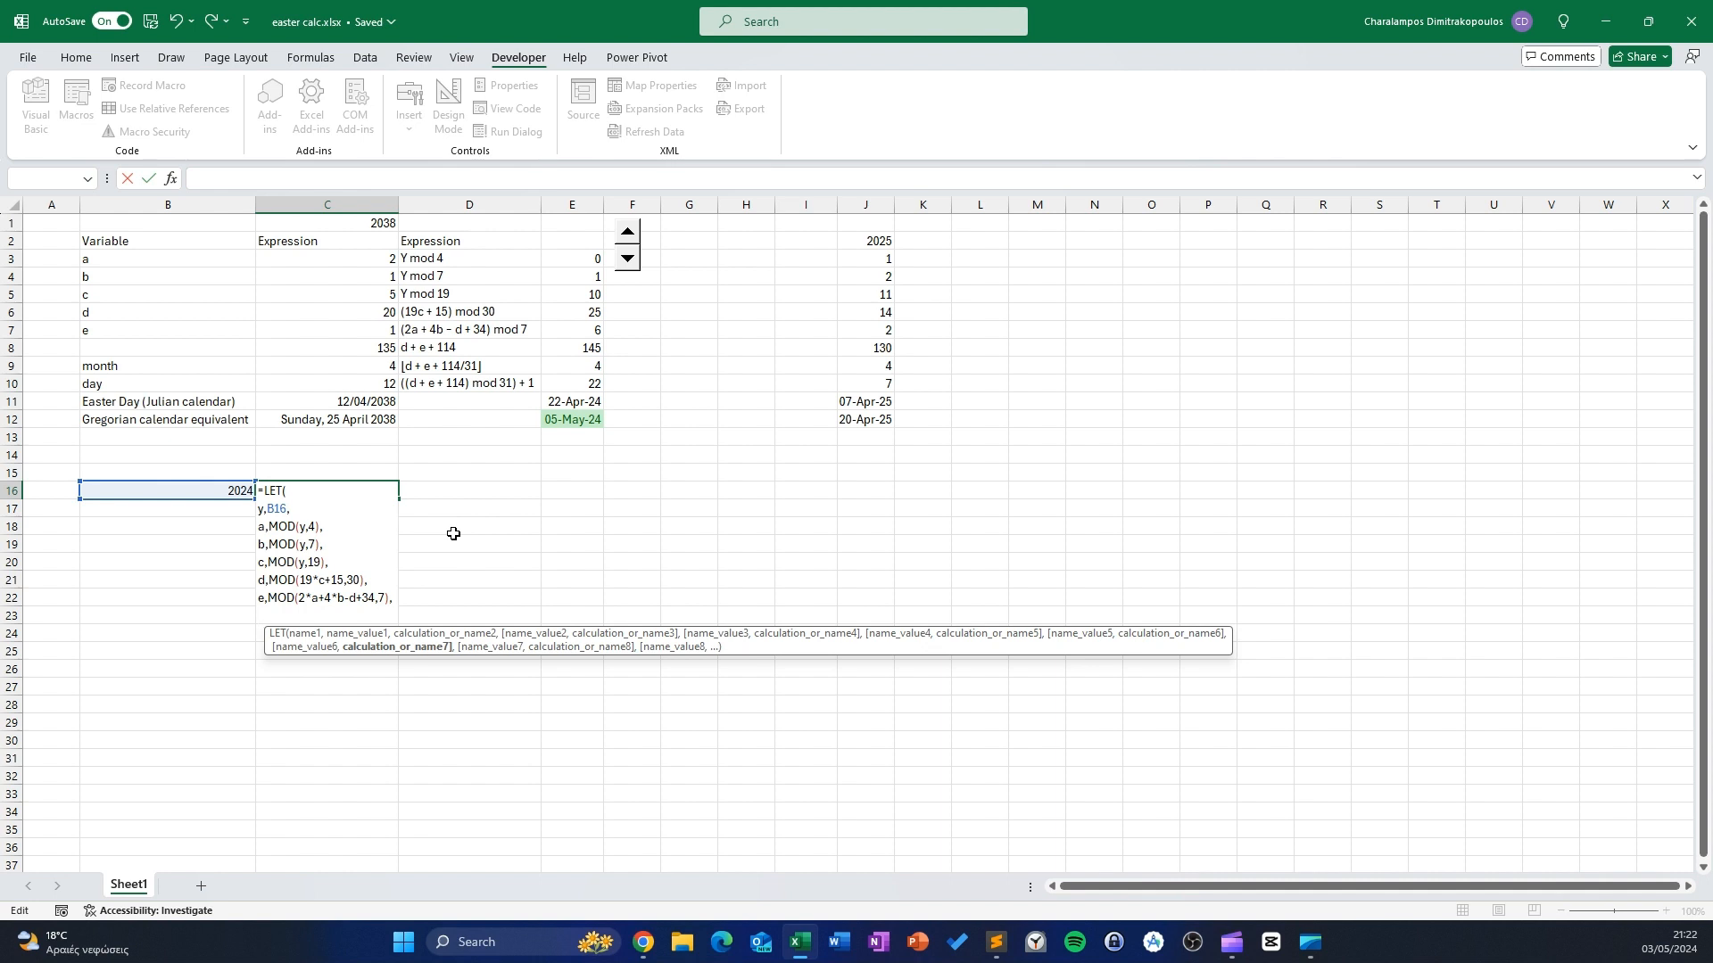
{"action": "type", "text": "f,d+"}
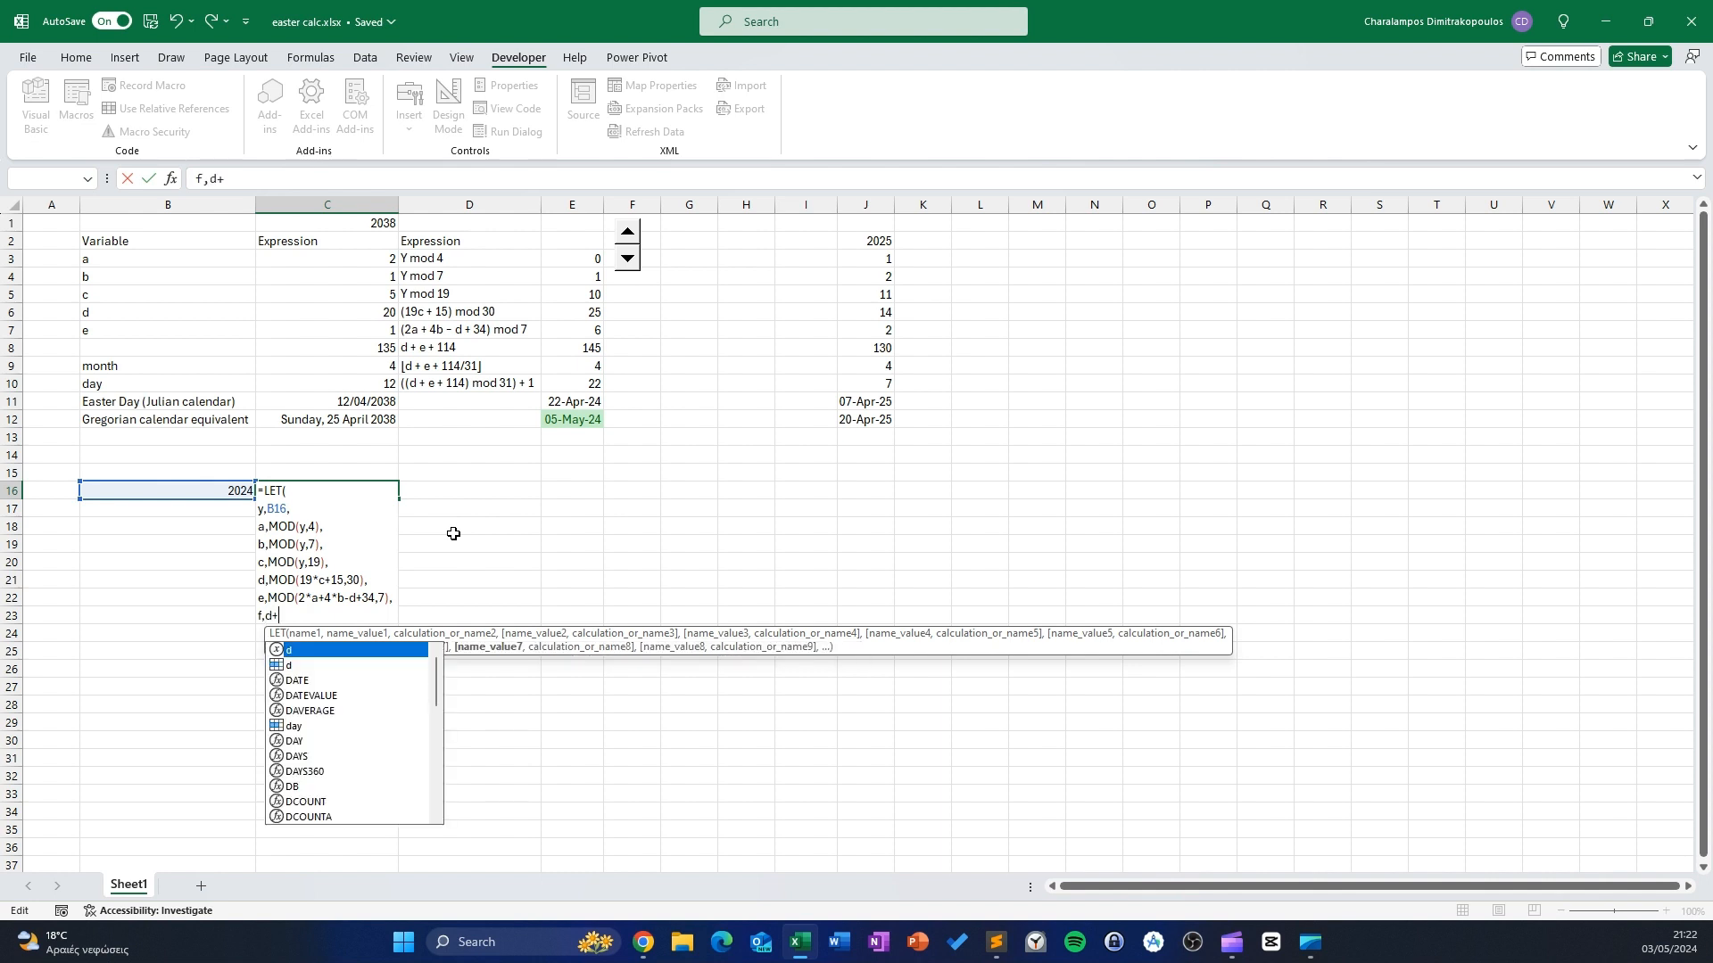
{"action": "type", "text": "e+"}
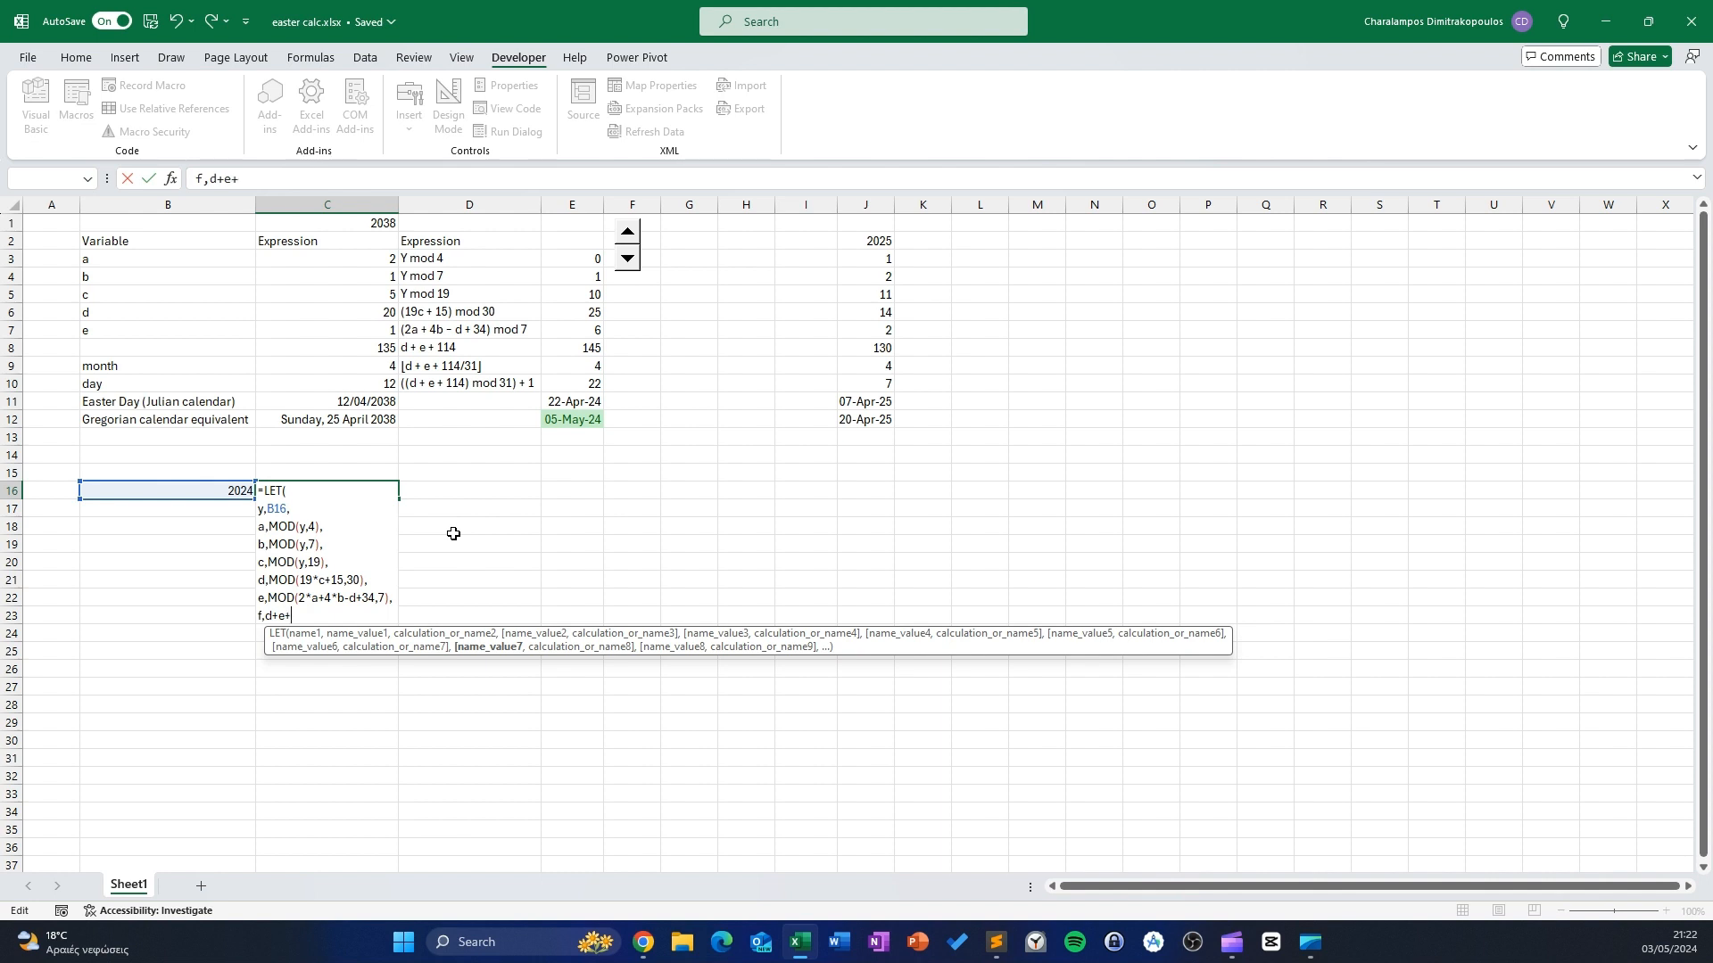
{"action": "type", "text": "11"}
{"action": "type", "text": "-"}
{"action": "type", "text": "4,"}
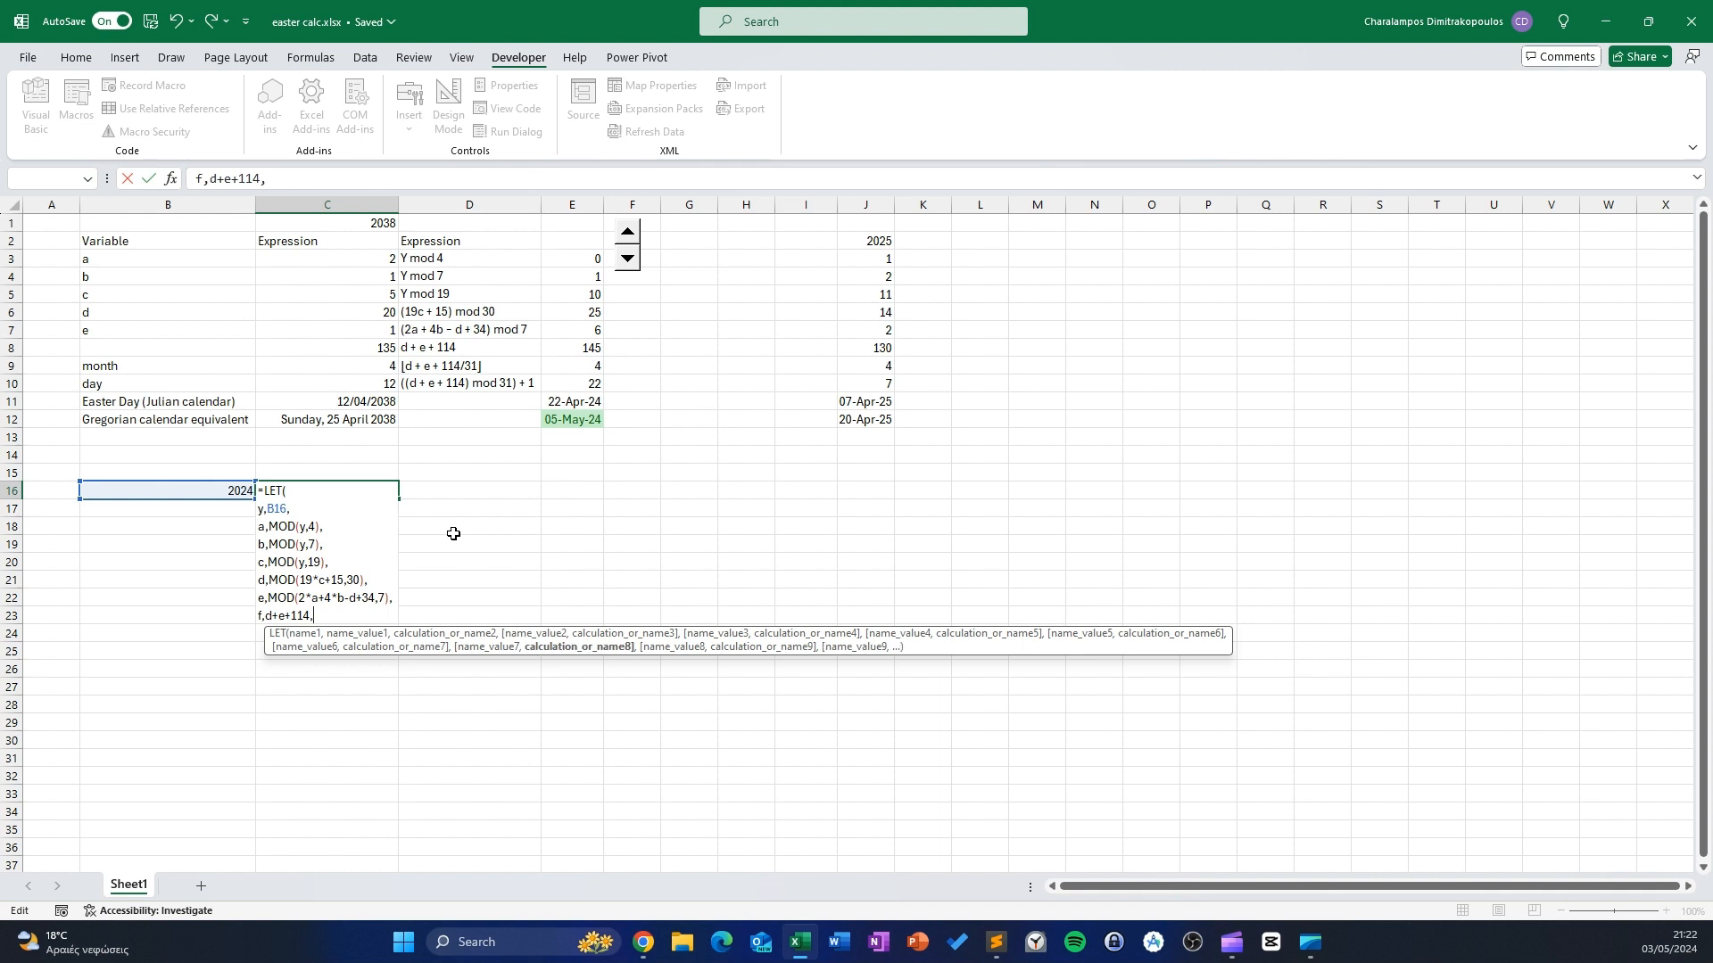
Define the month variable m as QUOTIENT(f,31) on a new line of the LET formula
{"action": "key", "text": "alt+Return"}
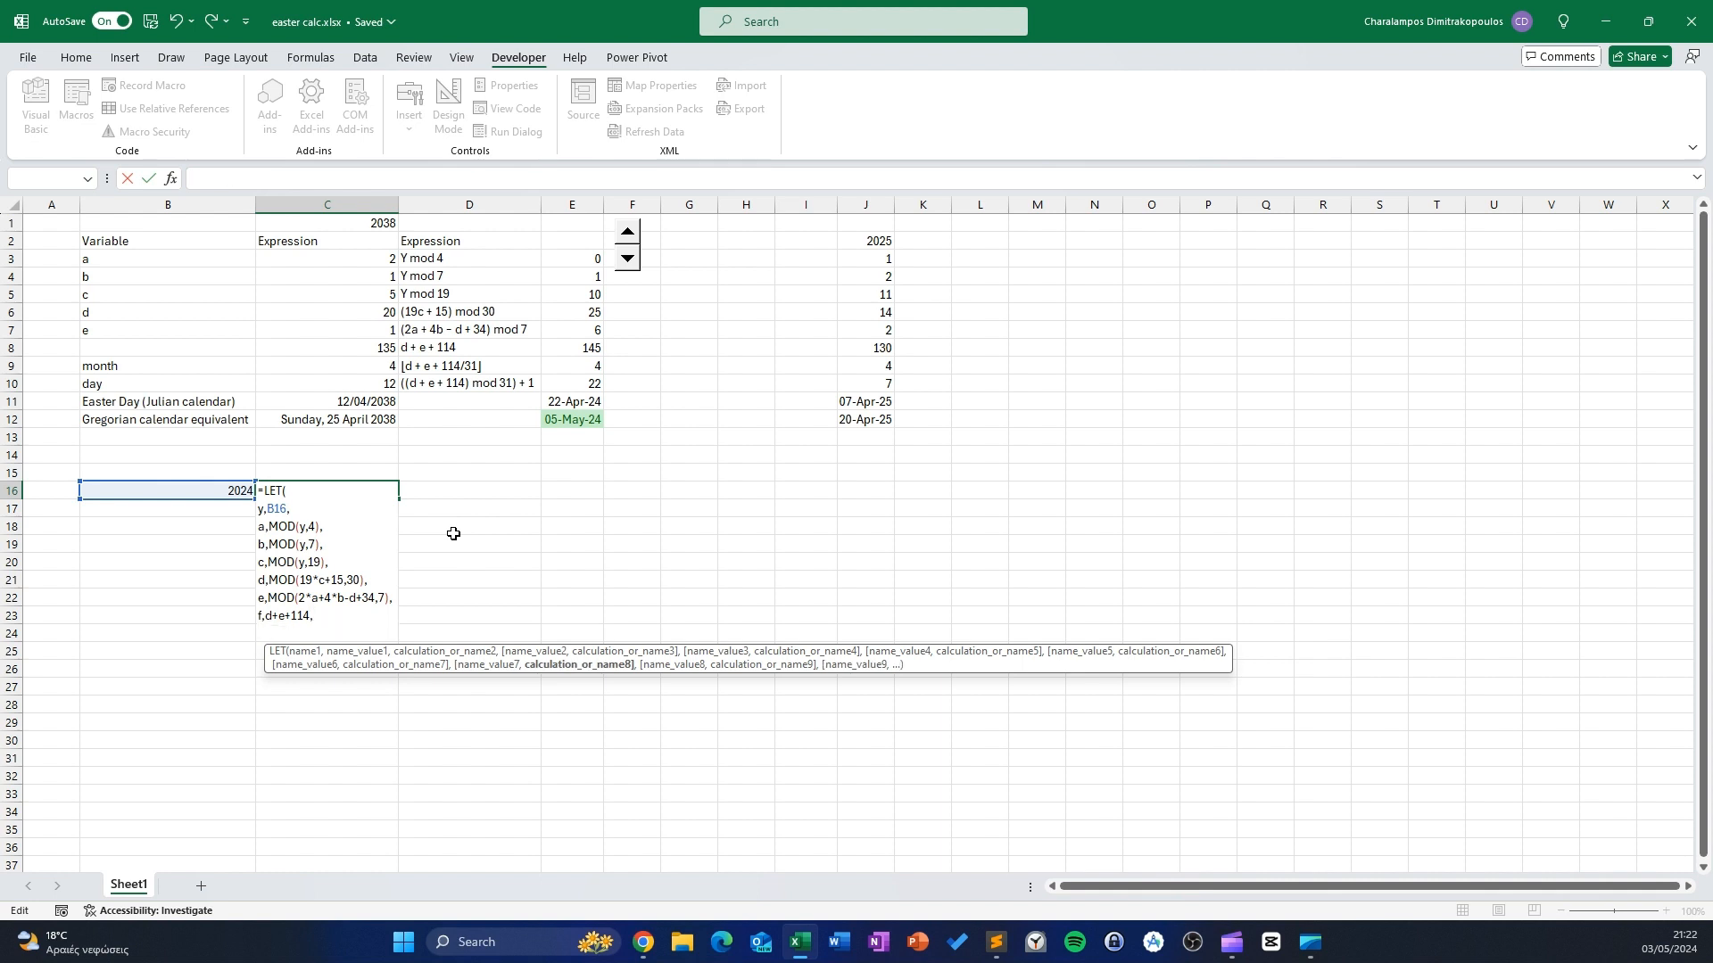
{"action": "type", "text": "m"}
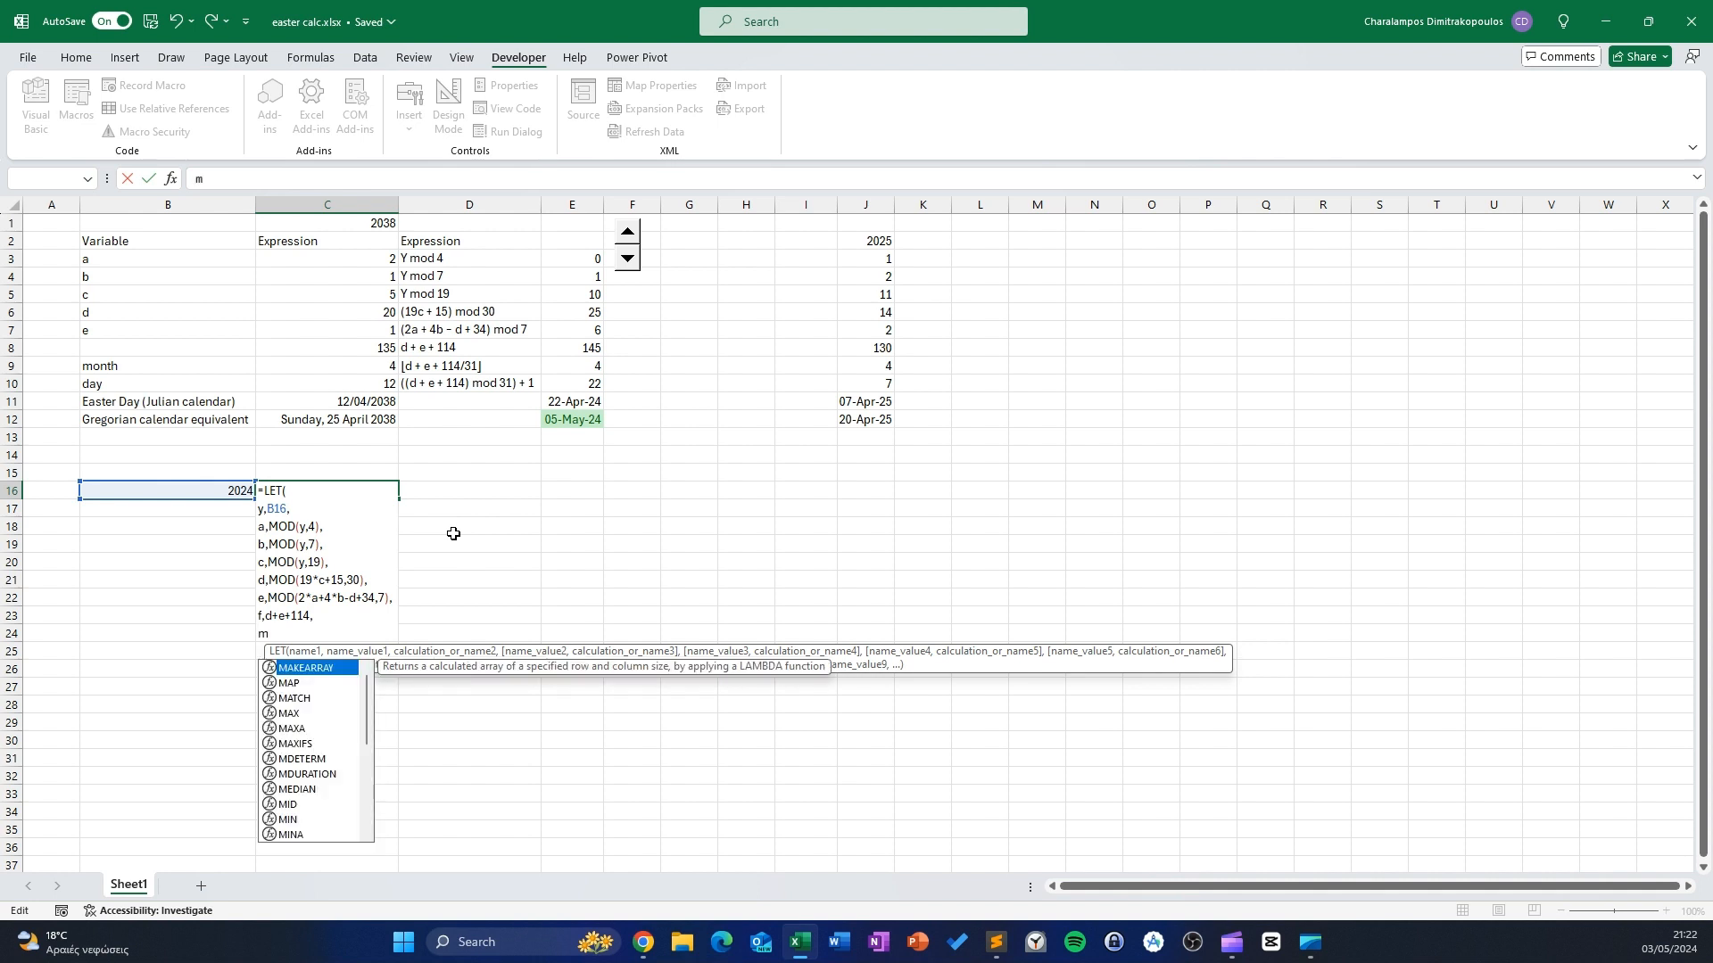
{"action": "type", "text": ",quo"}
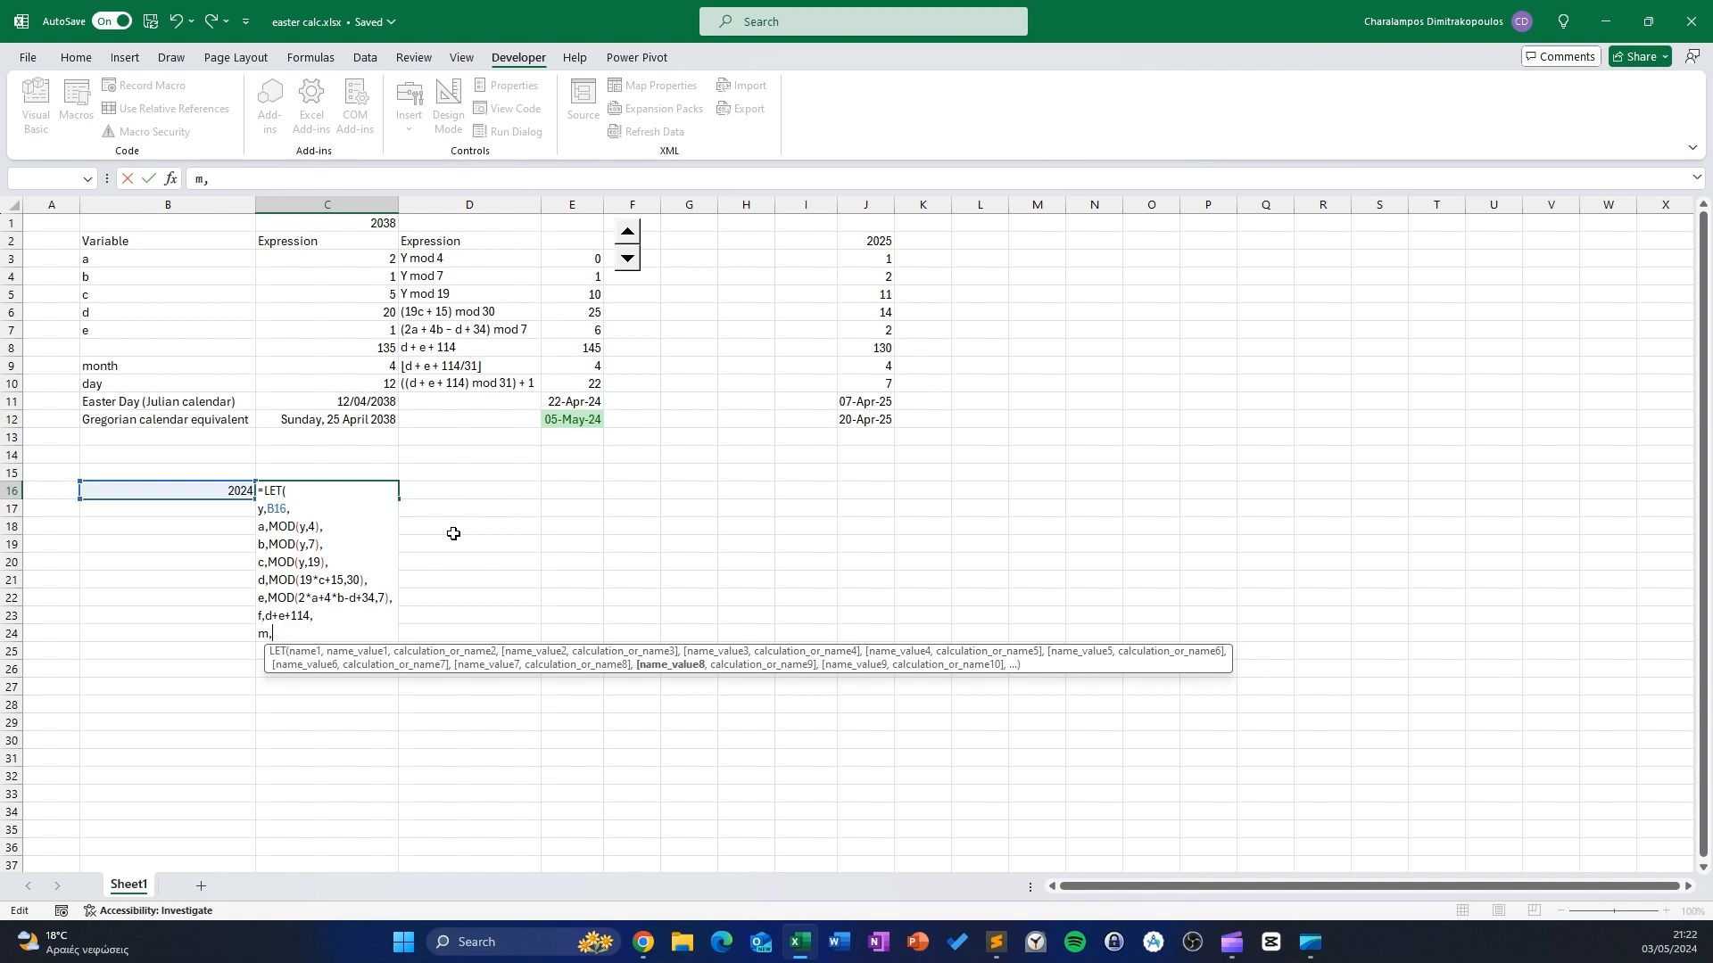
{"action": "type", "text": "uo"}
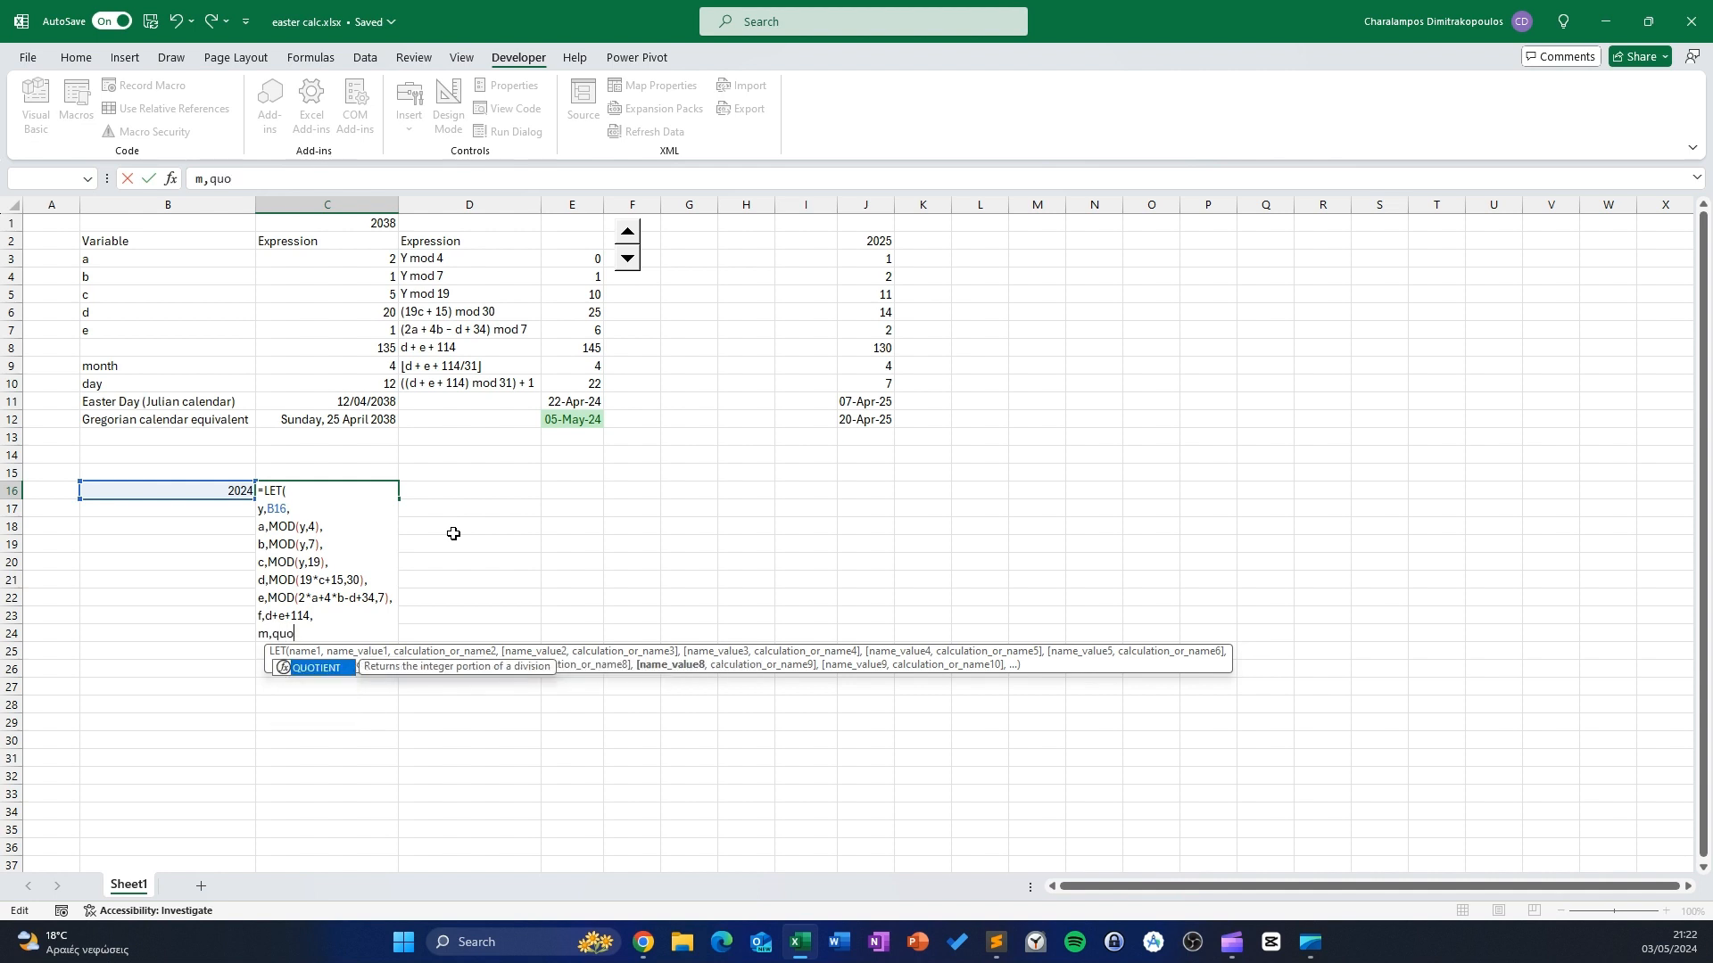
{"action": "key", "text": "Tab"}
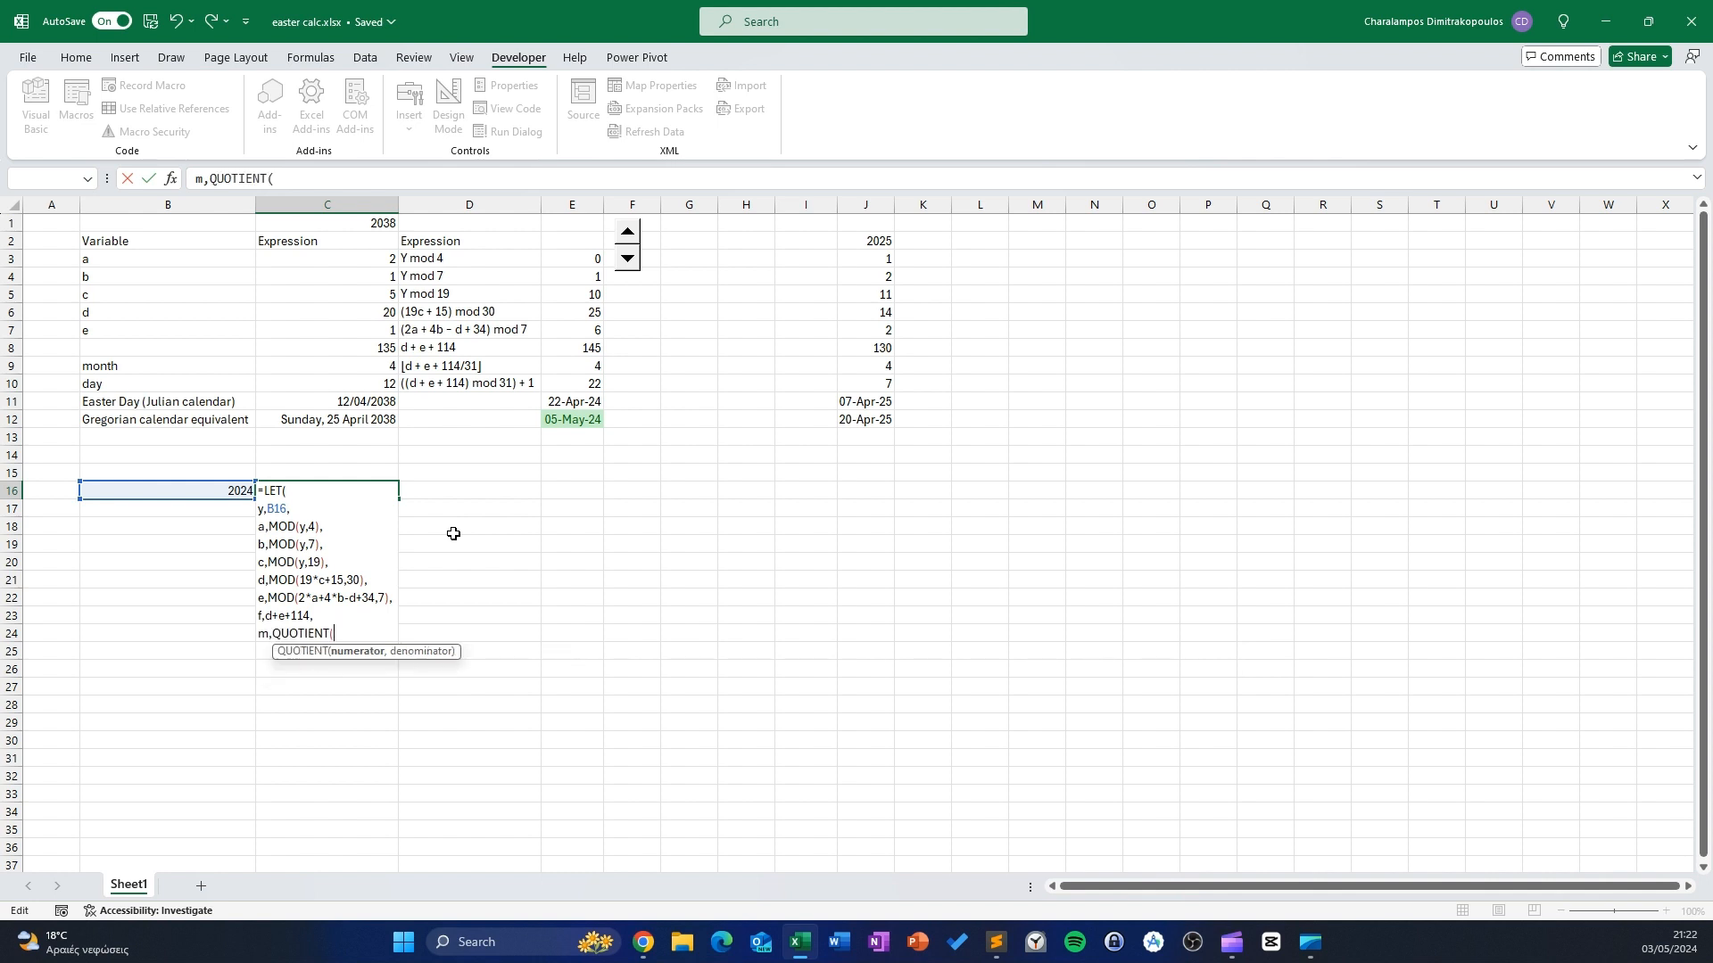
{"action": "type", "text": "f"}
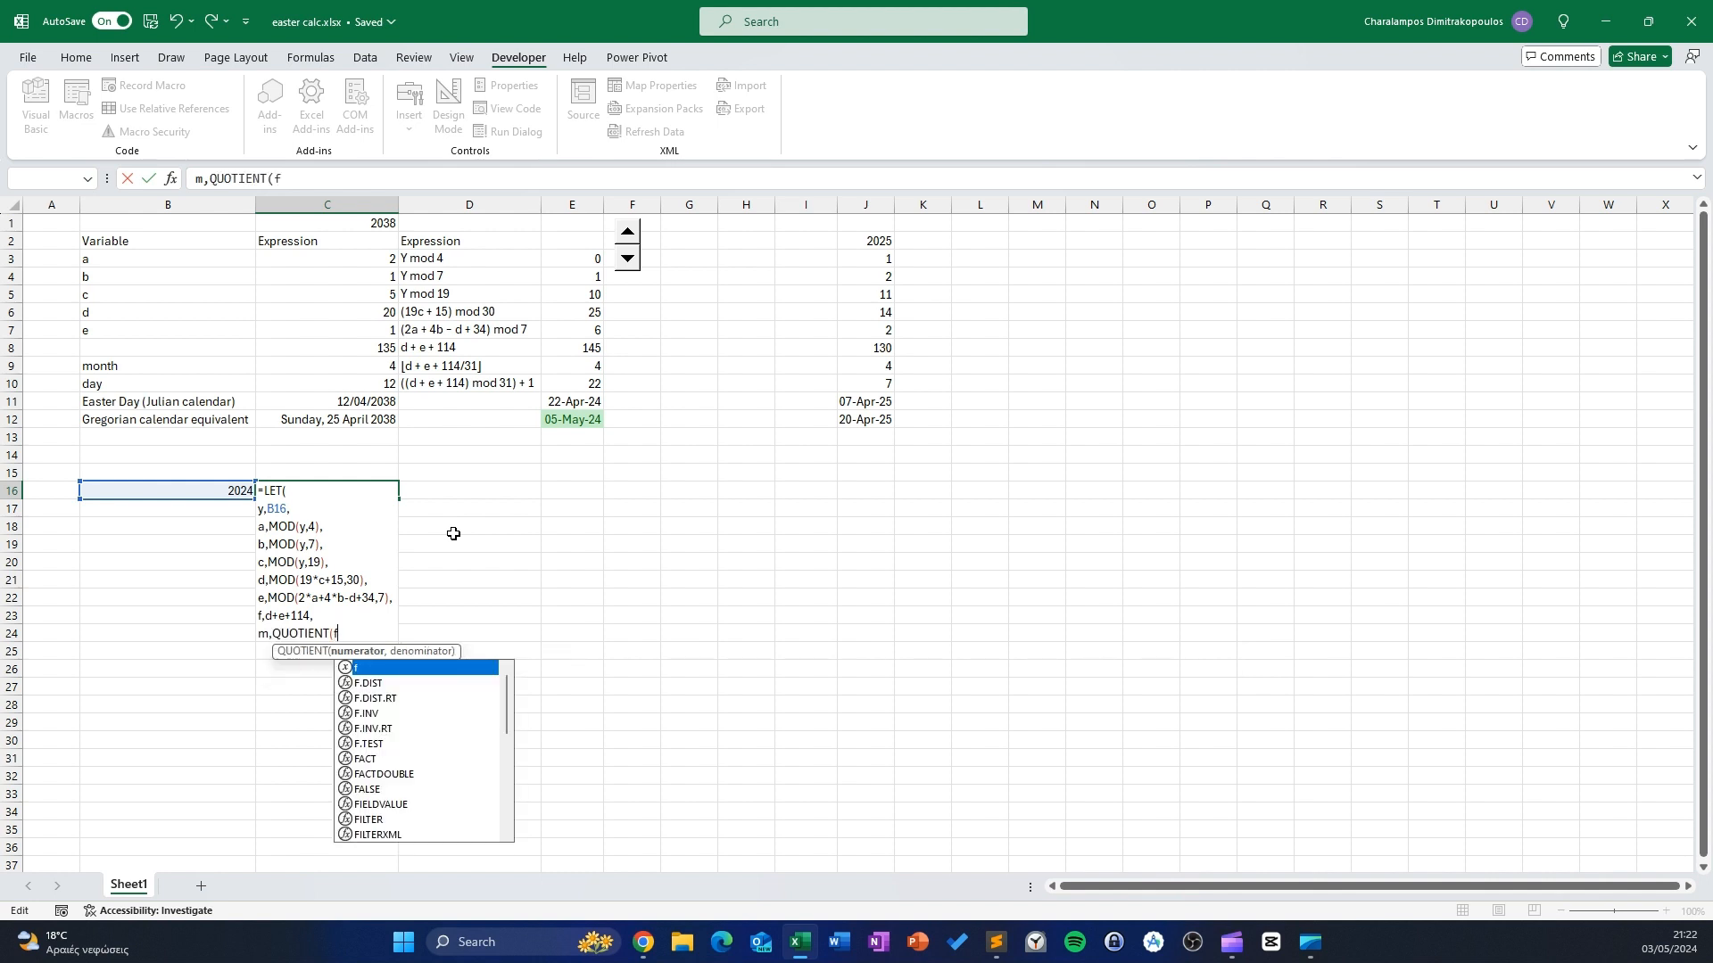
{"action": "type", "text": ","}
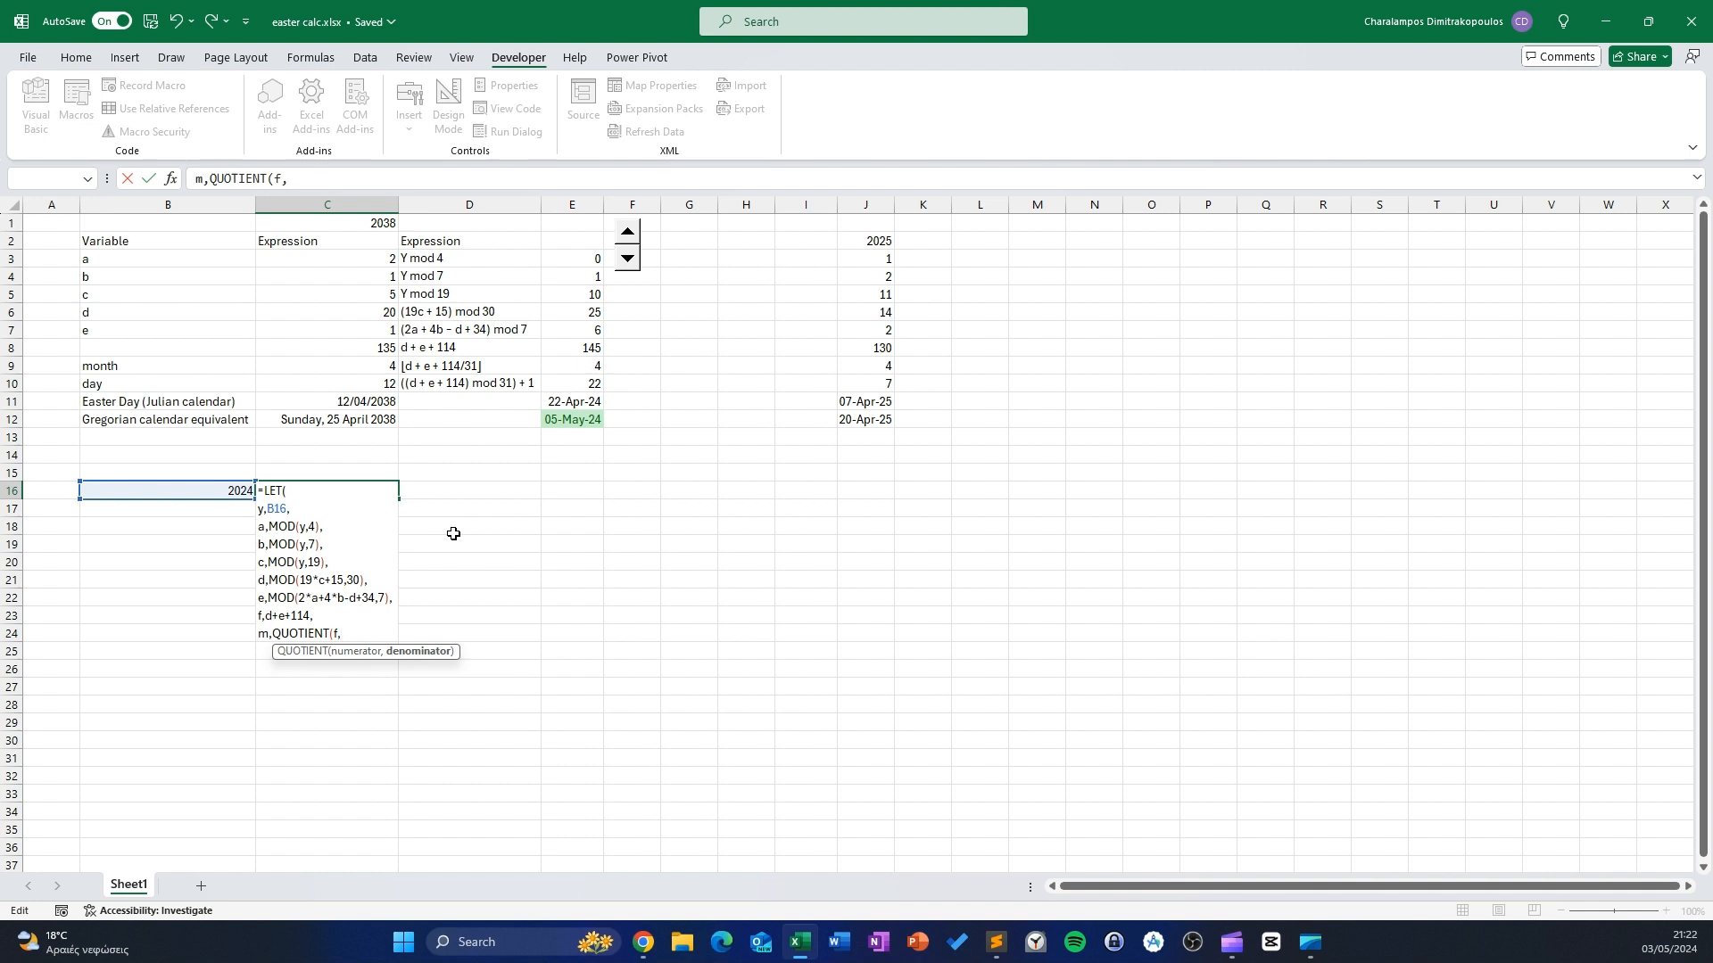
{"action": "type", "text": "31),"}
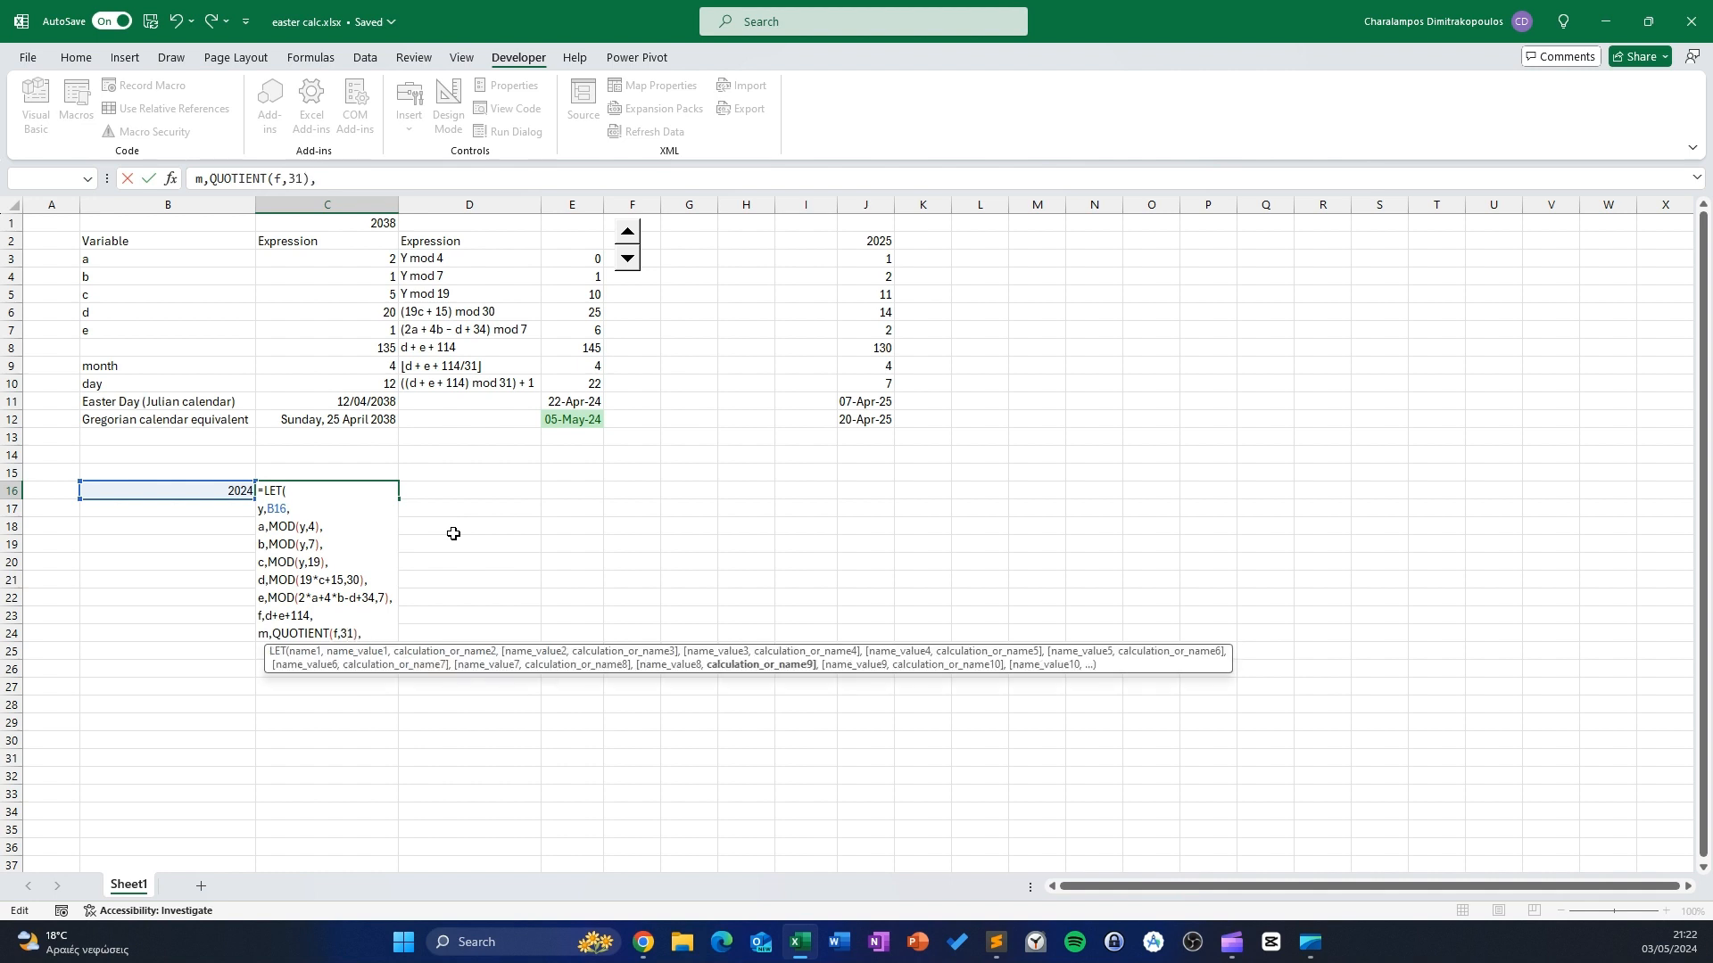
Define the day variable d as mod(f,31)+1 on a new line of the LET formula
{"action": "key", "text": "alt+Return"}
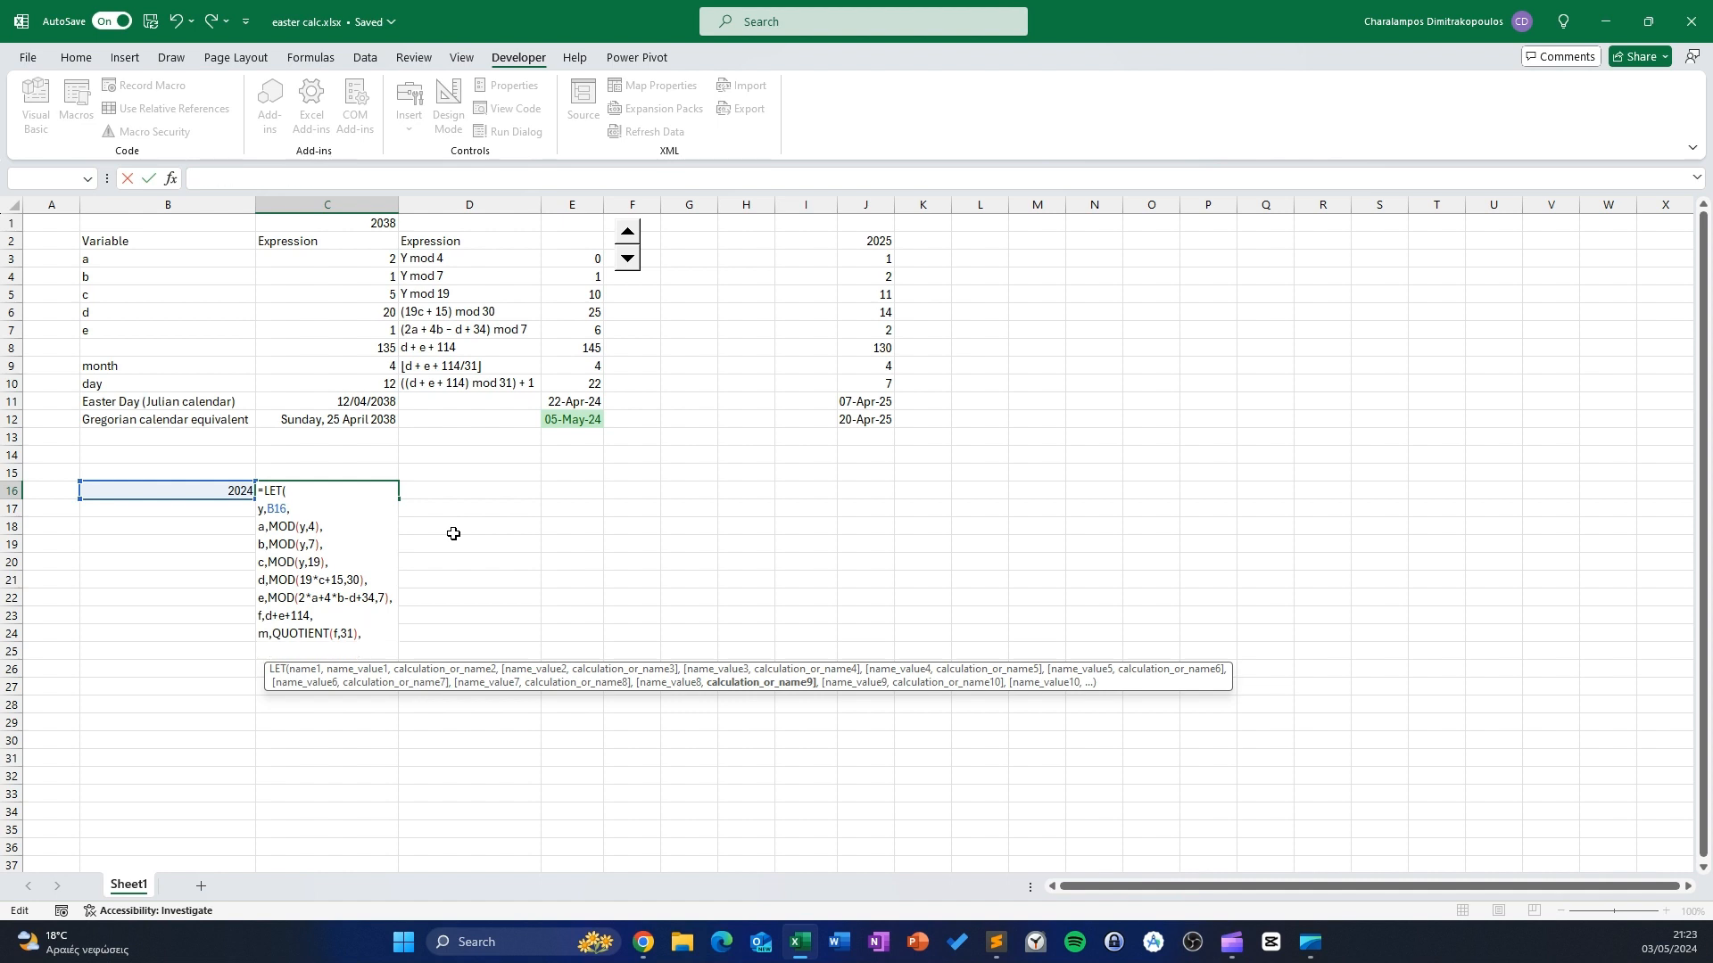
{"action": "type", "text": "d"}
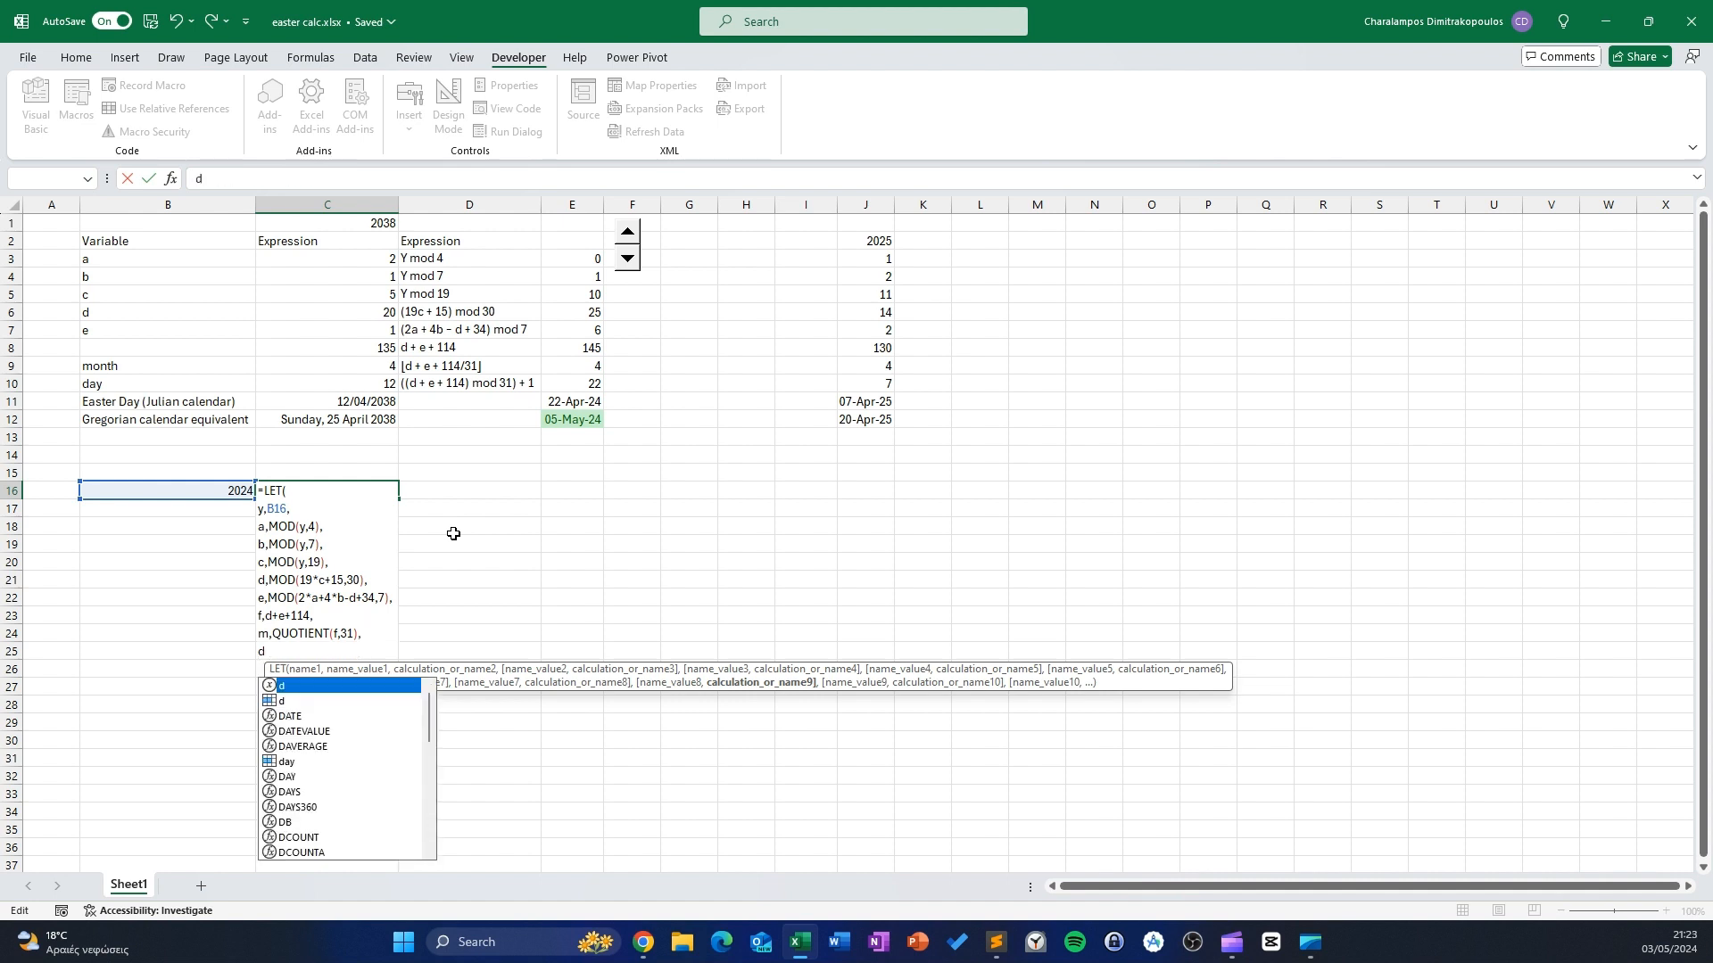
{"action": "type", "text": ","}
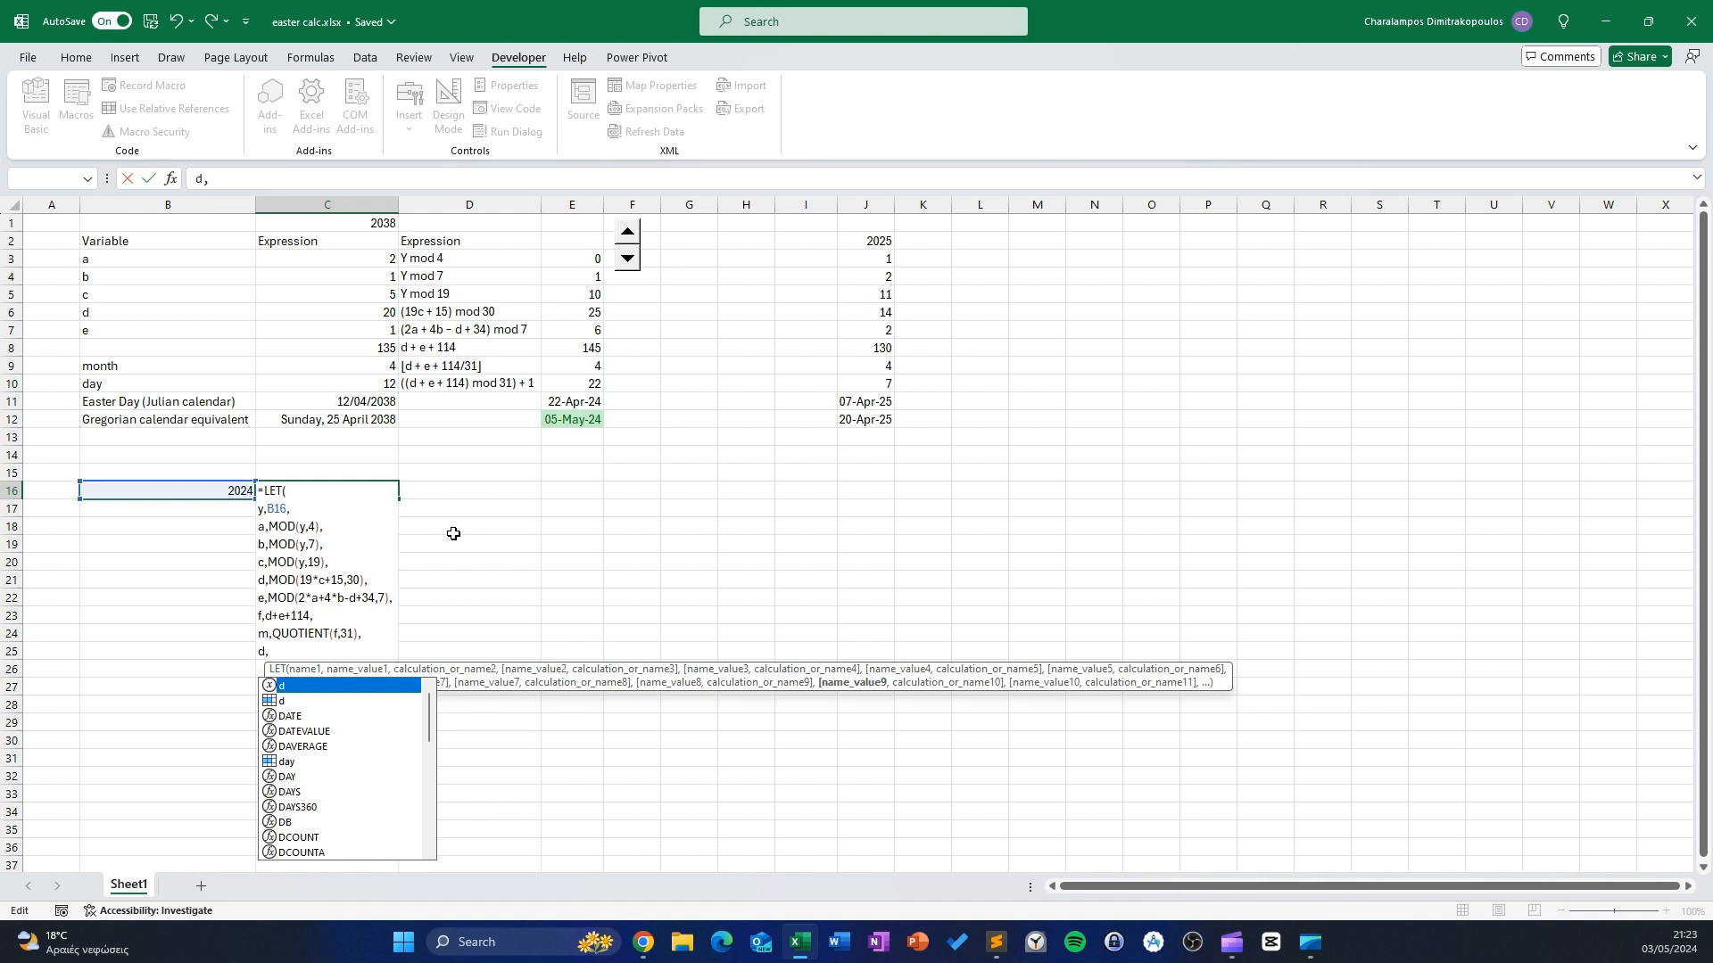
{"action": "type", "text": "mof"}
{"action": "key", "text": "BackSpace"}
{"action": "type", "text": "d"}
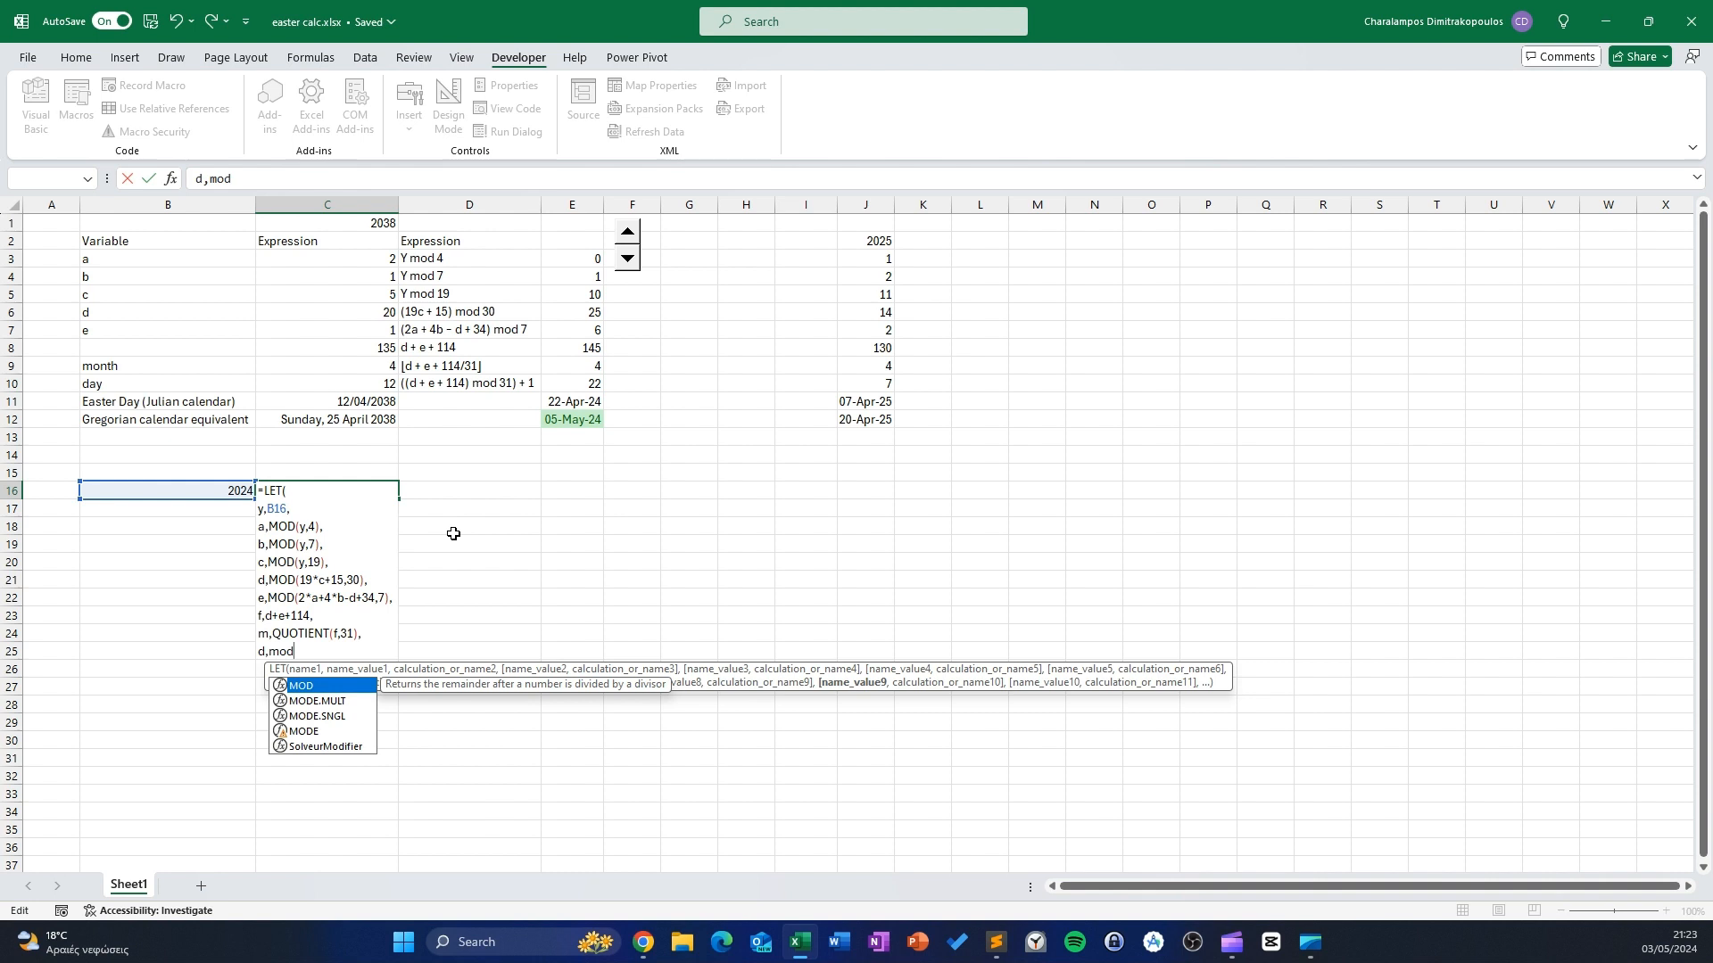
{"action": "type", "text": "("}
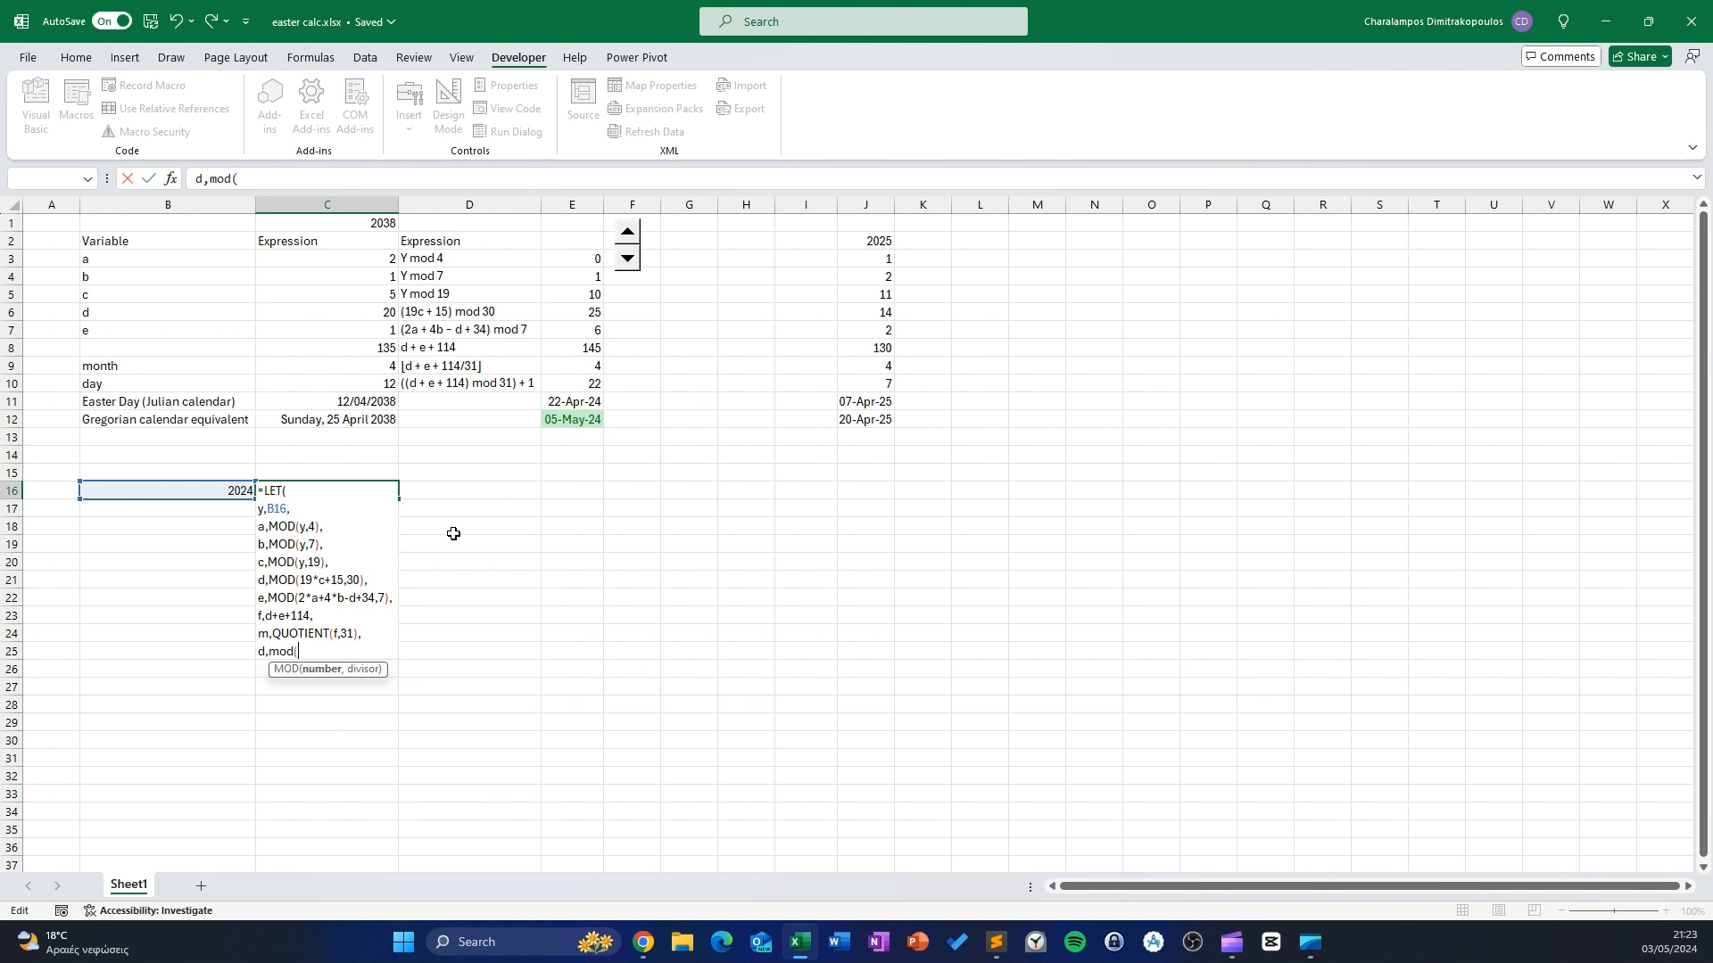
{"action": "type", "text": "f,31,"}
{"action": "key", "text": "BackSpace"}
{"action": "type", "text": ")"}
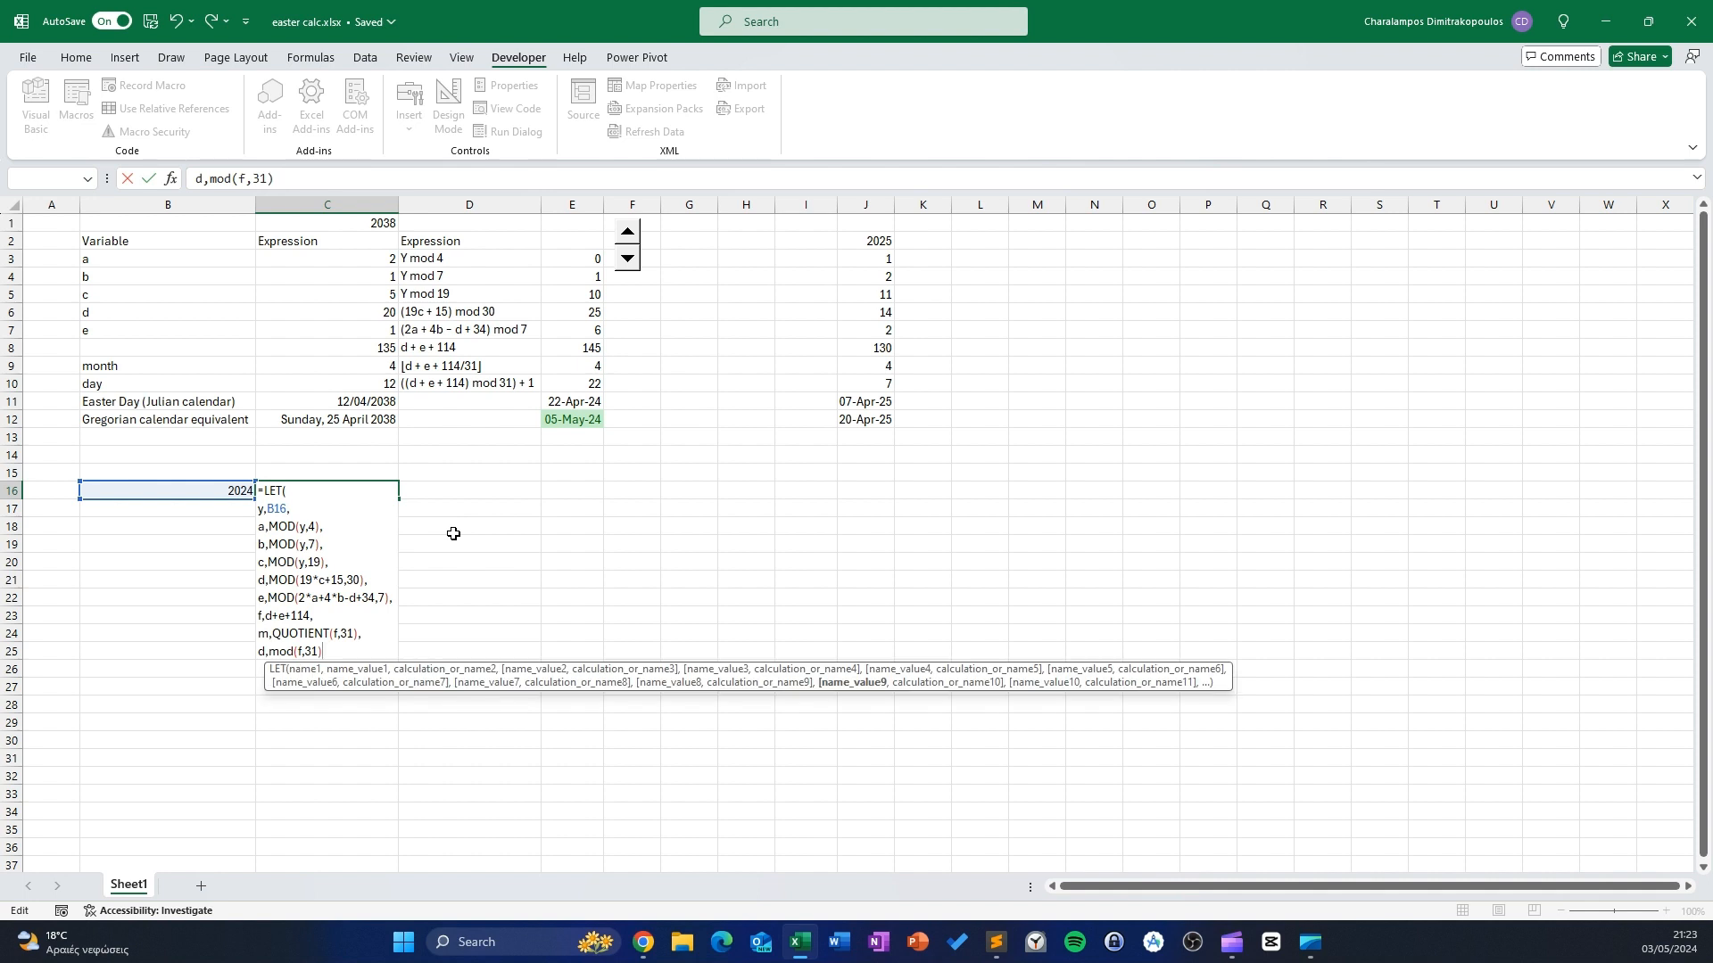
{"action": "type", "text": "-"}
{"action": "type", "text": "1,"}
Add DATE(y,m,d)+13 on its own line as the LET formula's result, close the formula and try to enter it
{"action": "key", "text": "alt+Return"}
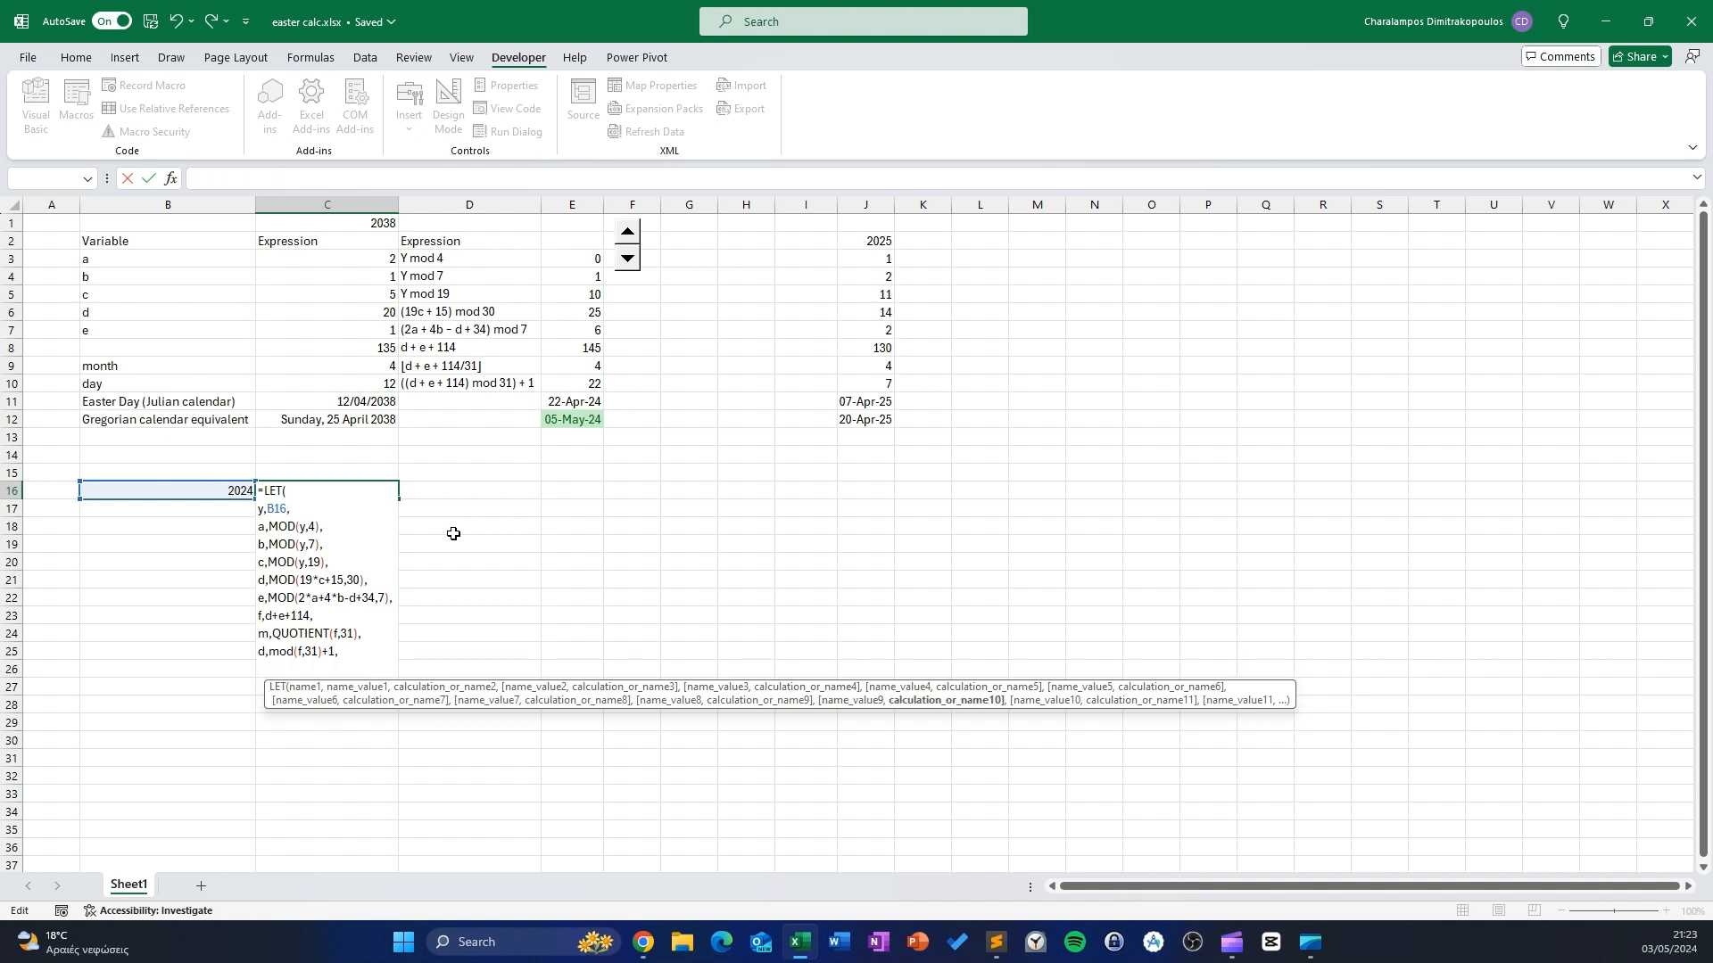
{"action": "type", "text": "date"}
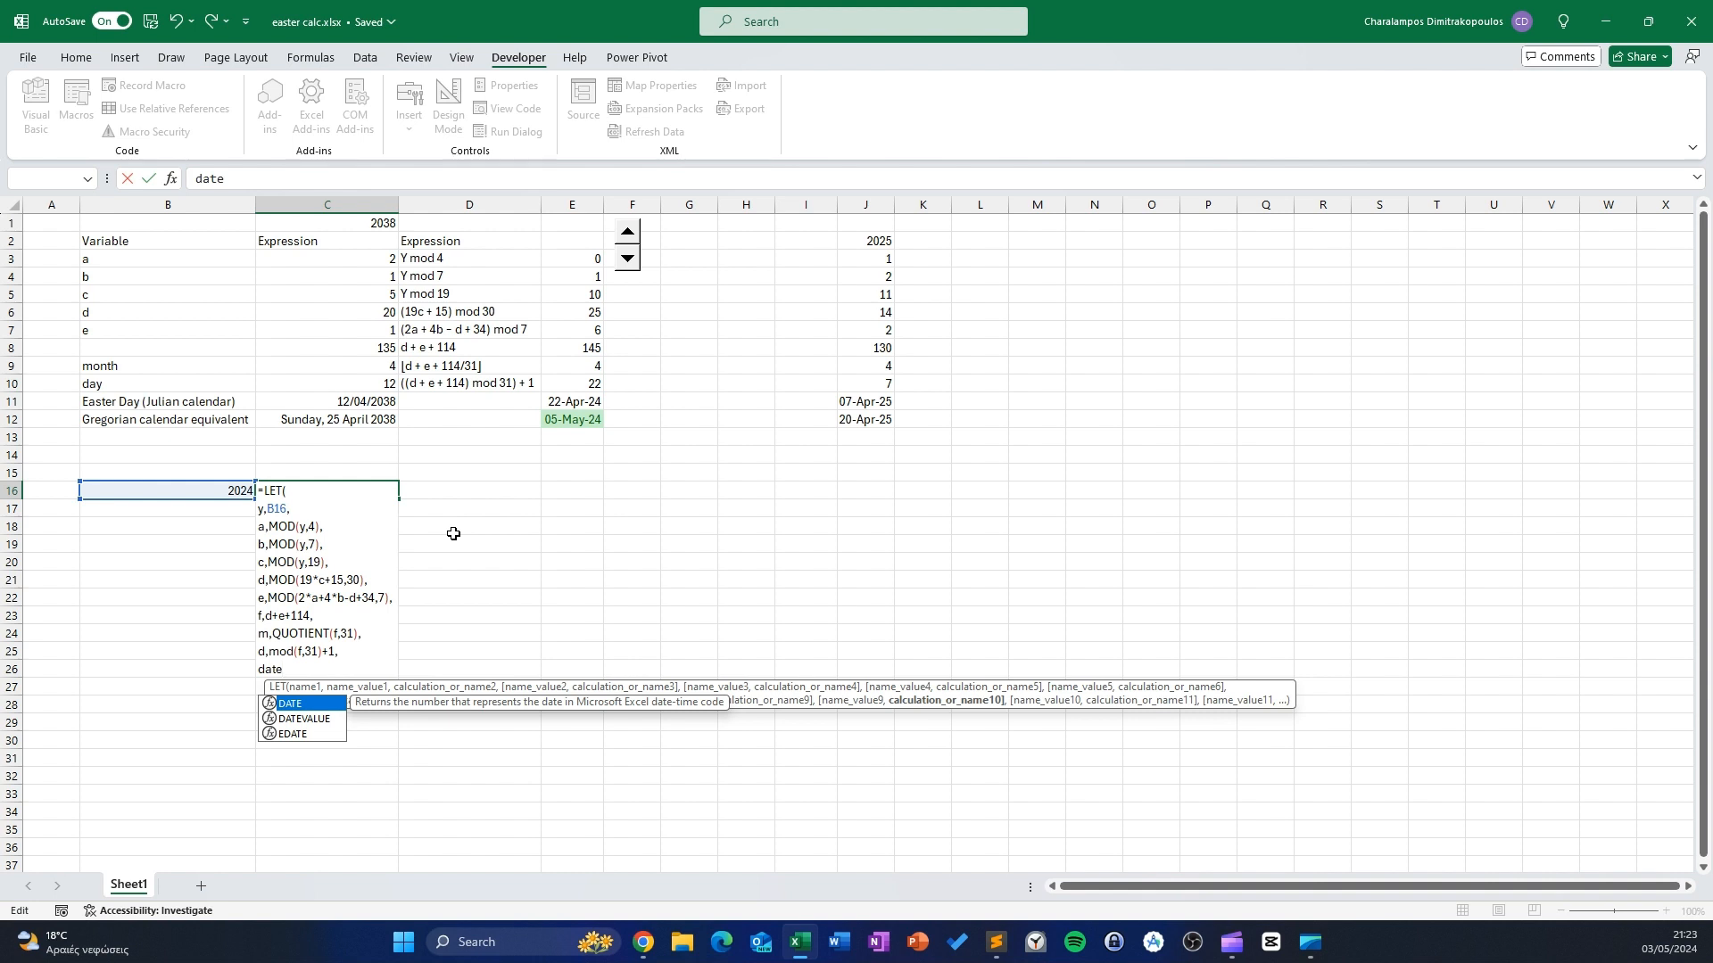
{"action": "key", "text": "Tab"}
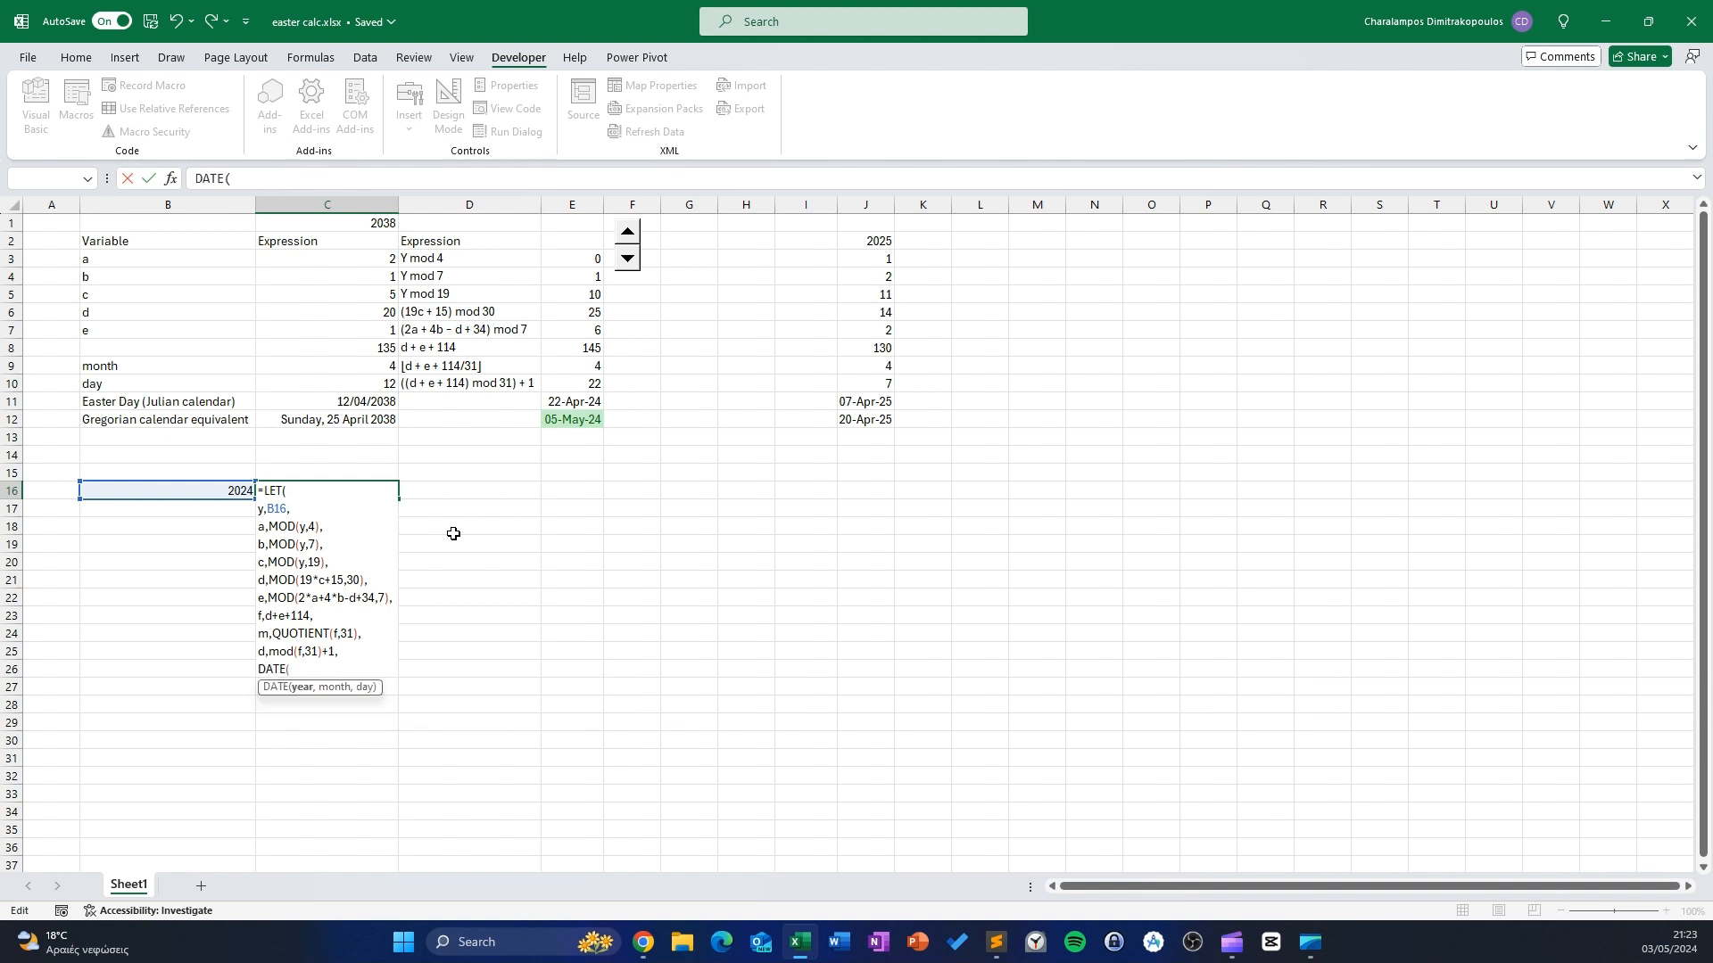
{"action": "type", "text": "y"}
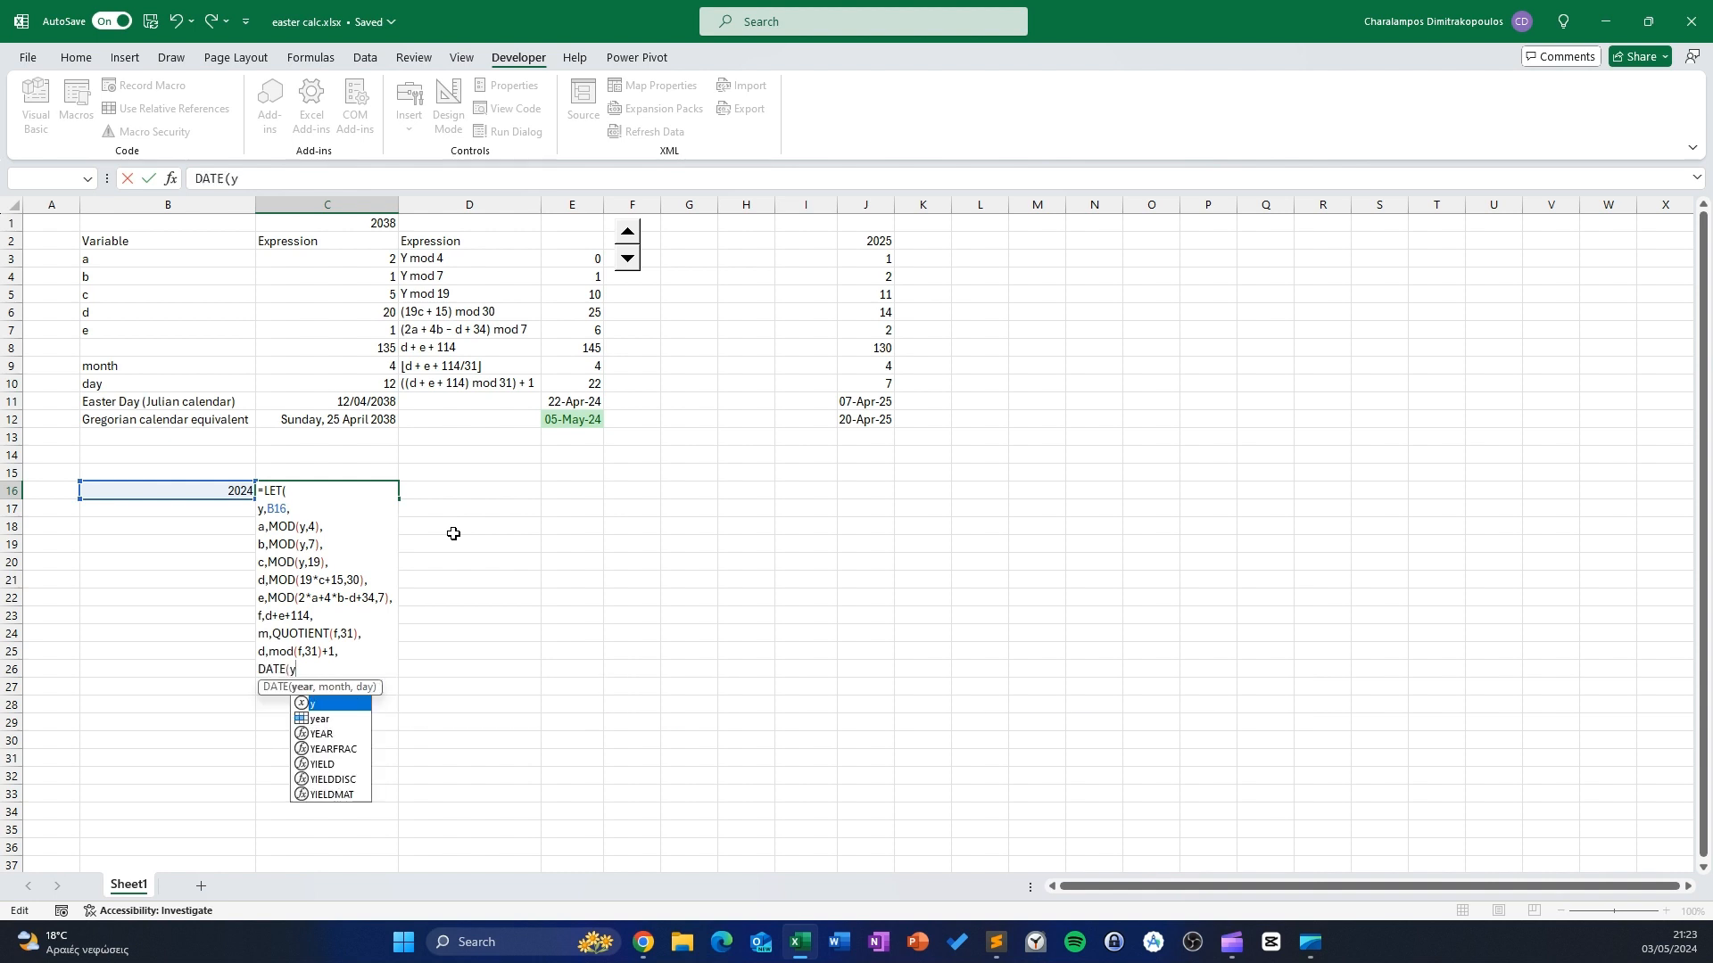
{"action": "type", "text": ",m"}
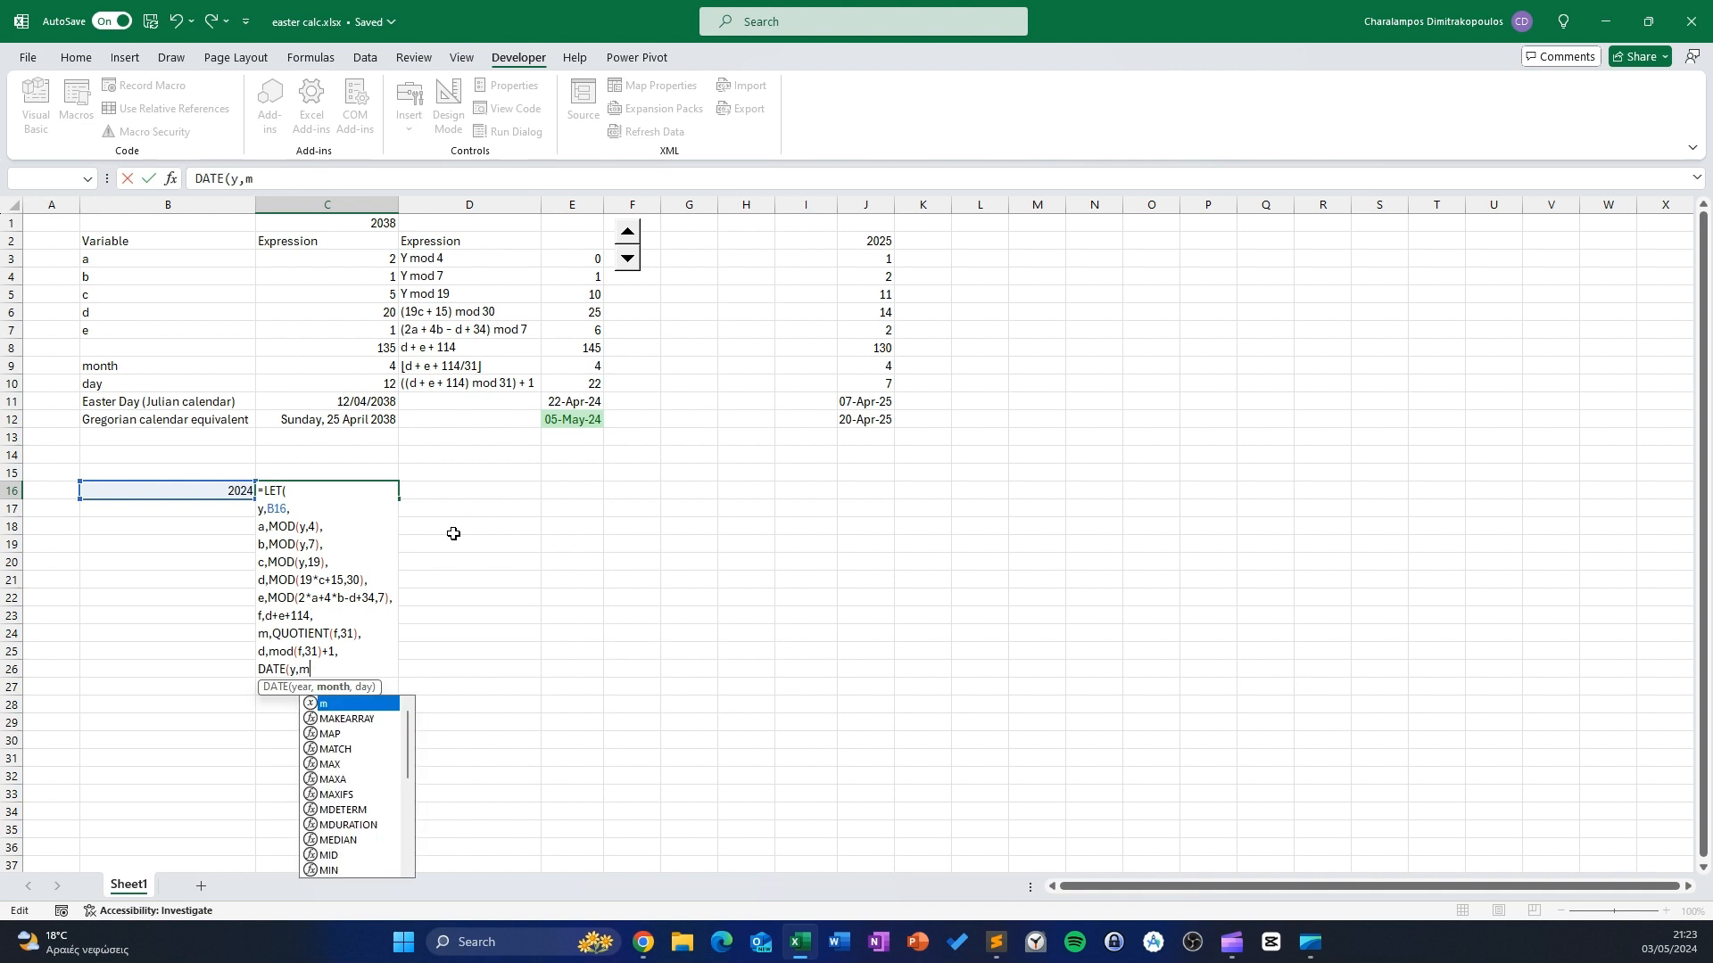
{"action": "type", "text": ",d"}
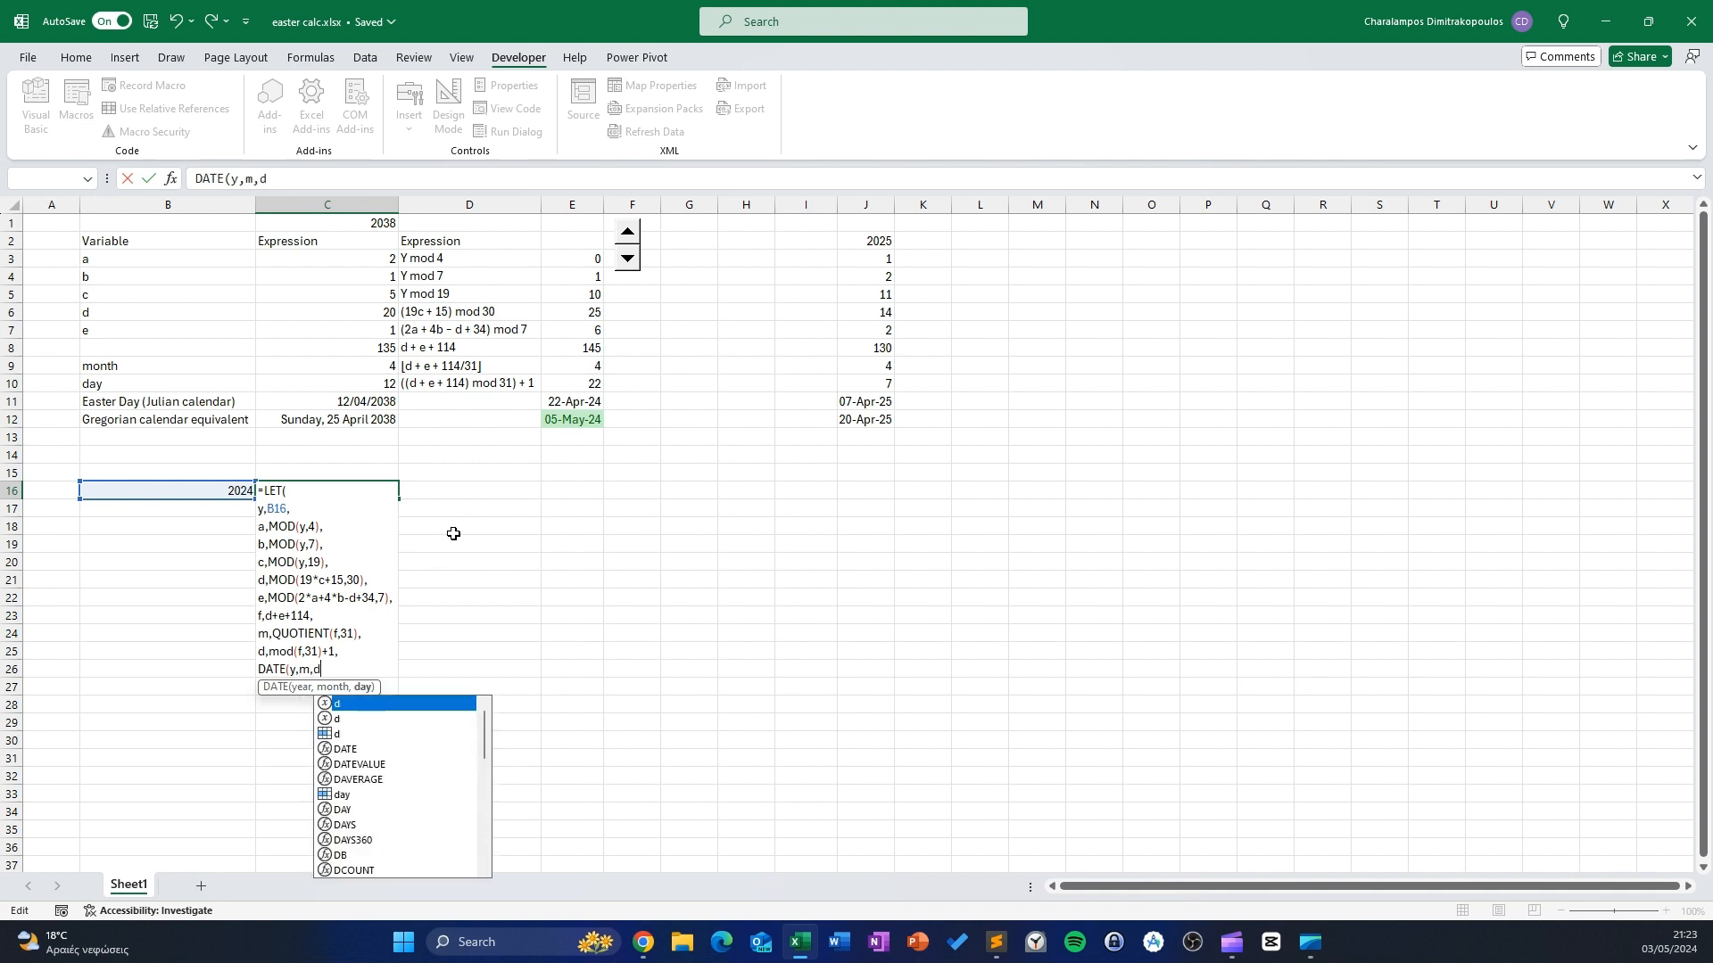
{"action": "type", "text": ")"}
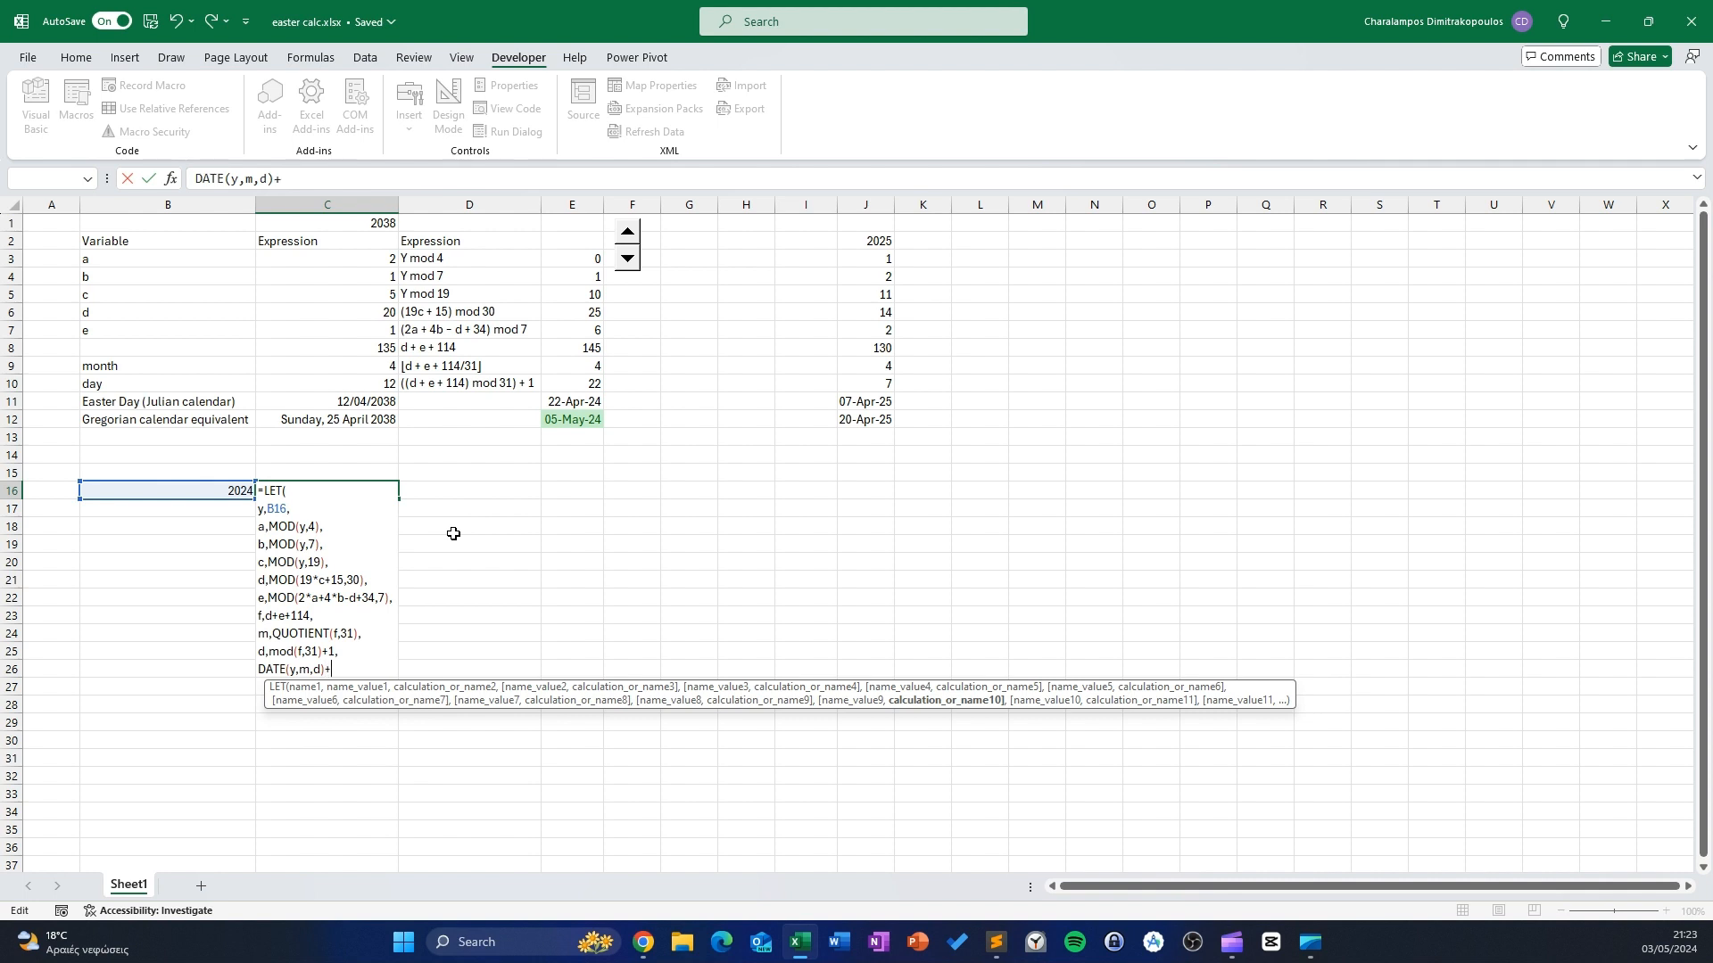
{"action": "type", "text": "+13)"}
{"action": "key", "text": "Return"}
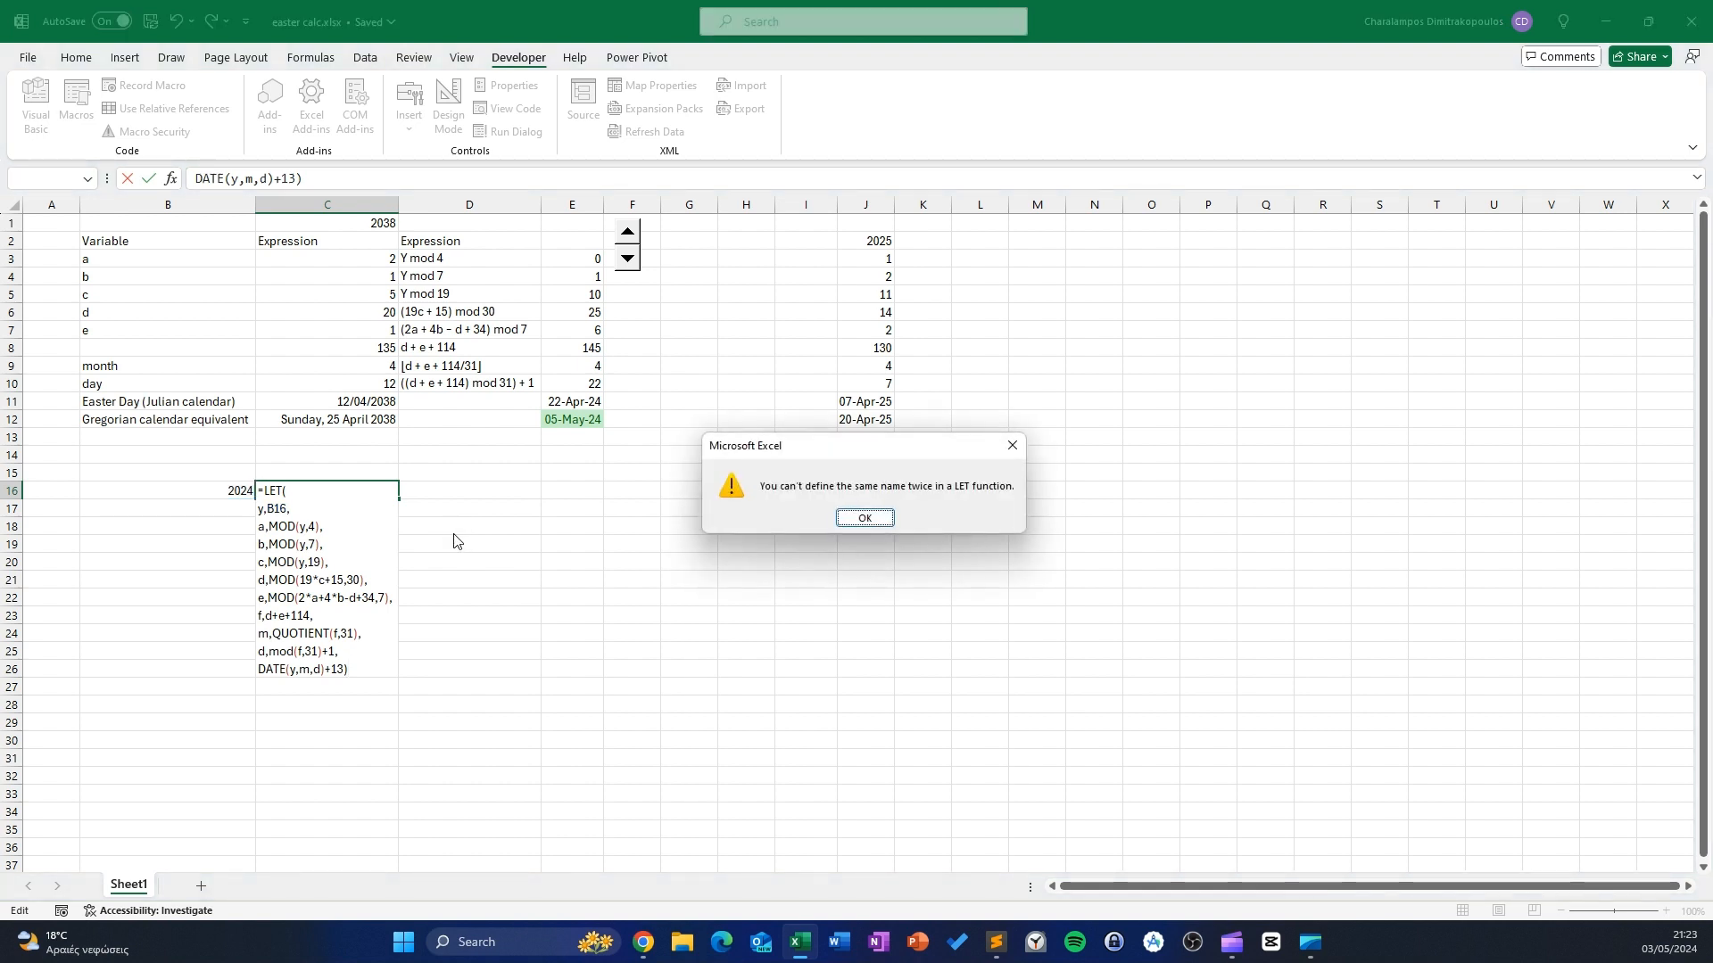
Rename the duplicate day variable d to date, use it as the DATE function's day argument, and enter the LET formula
{"action": "key", "text": "Return"}
{"action": "type", "text": "date"}
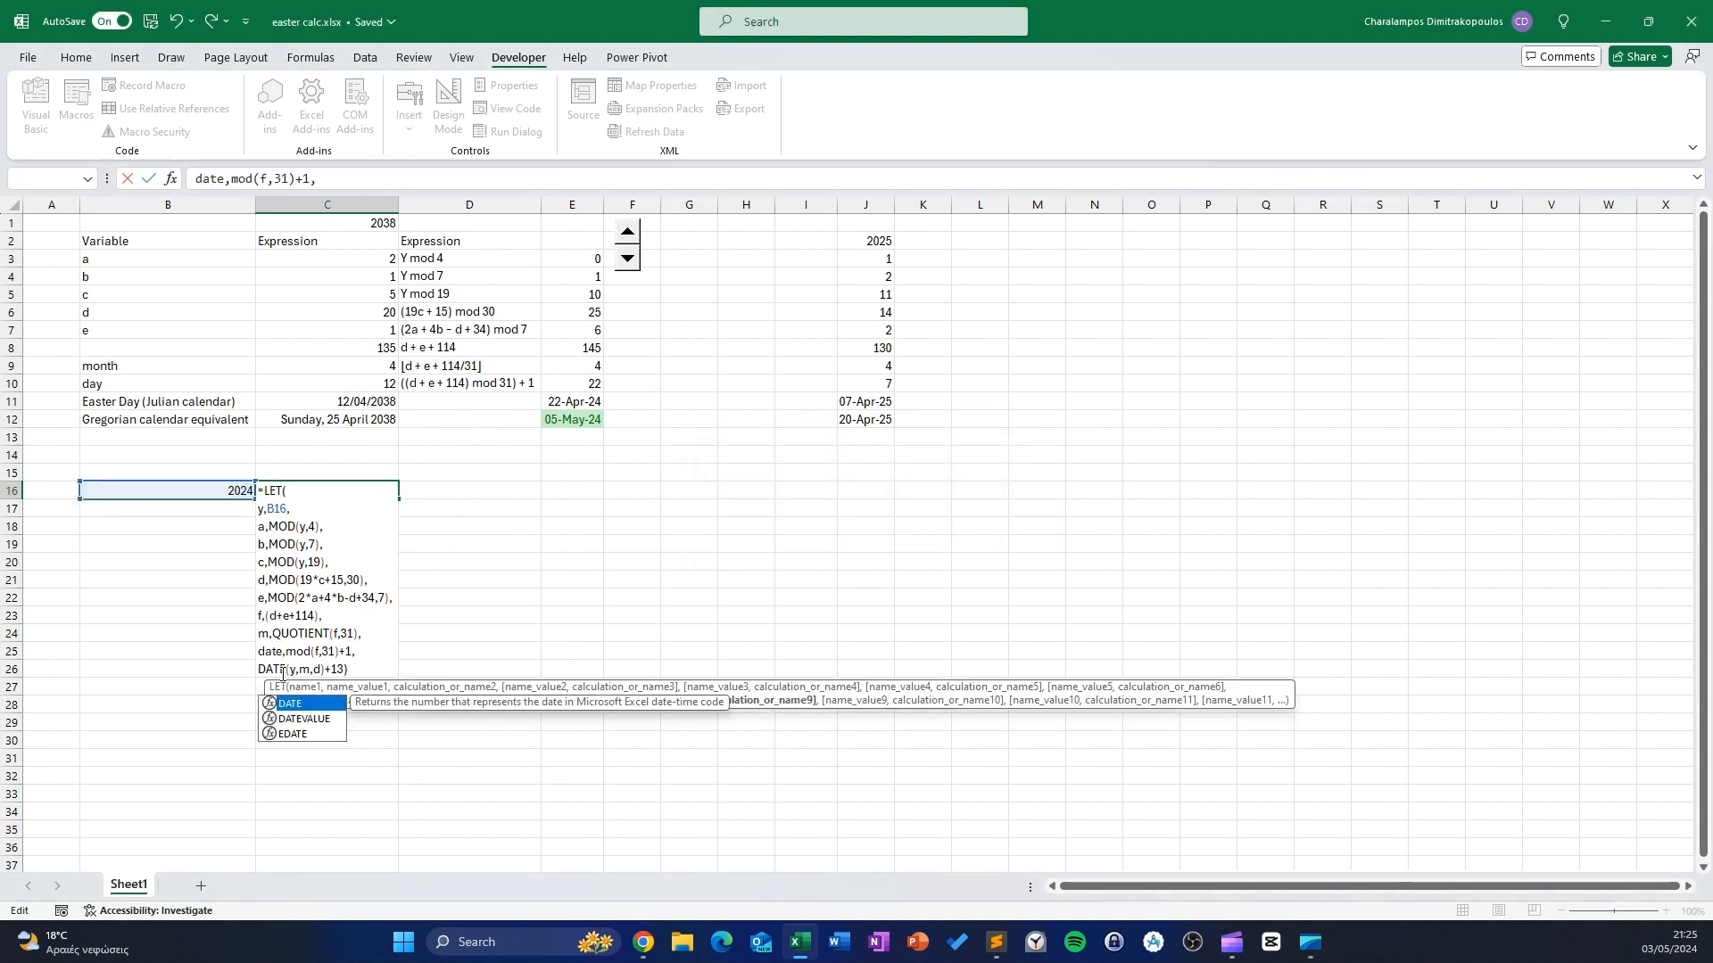
{"action": "left_click", "coordinate": [322, 669]}
{"action": "type", "text": "ate"}
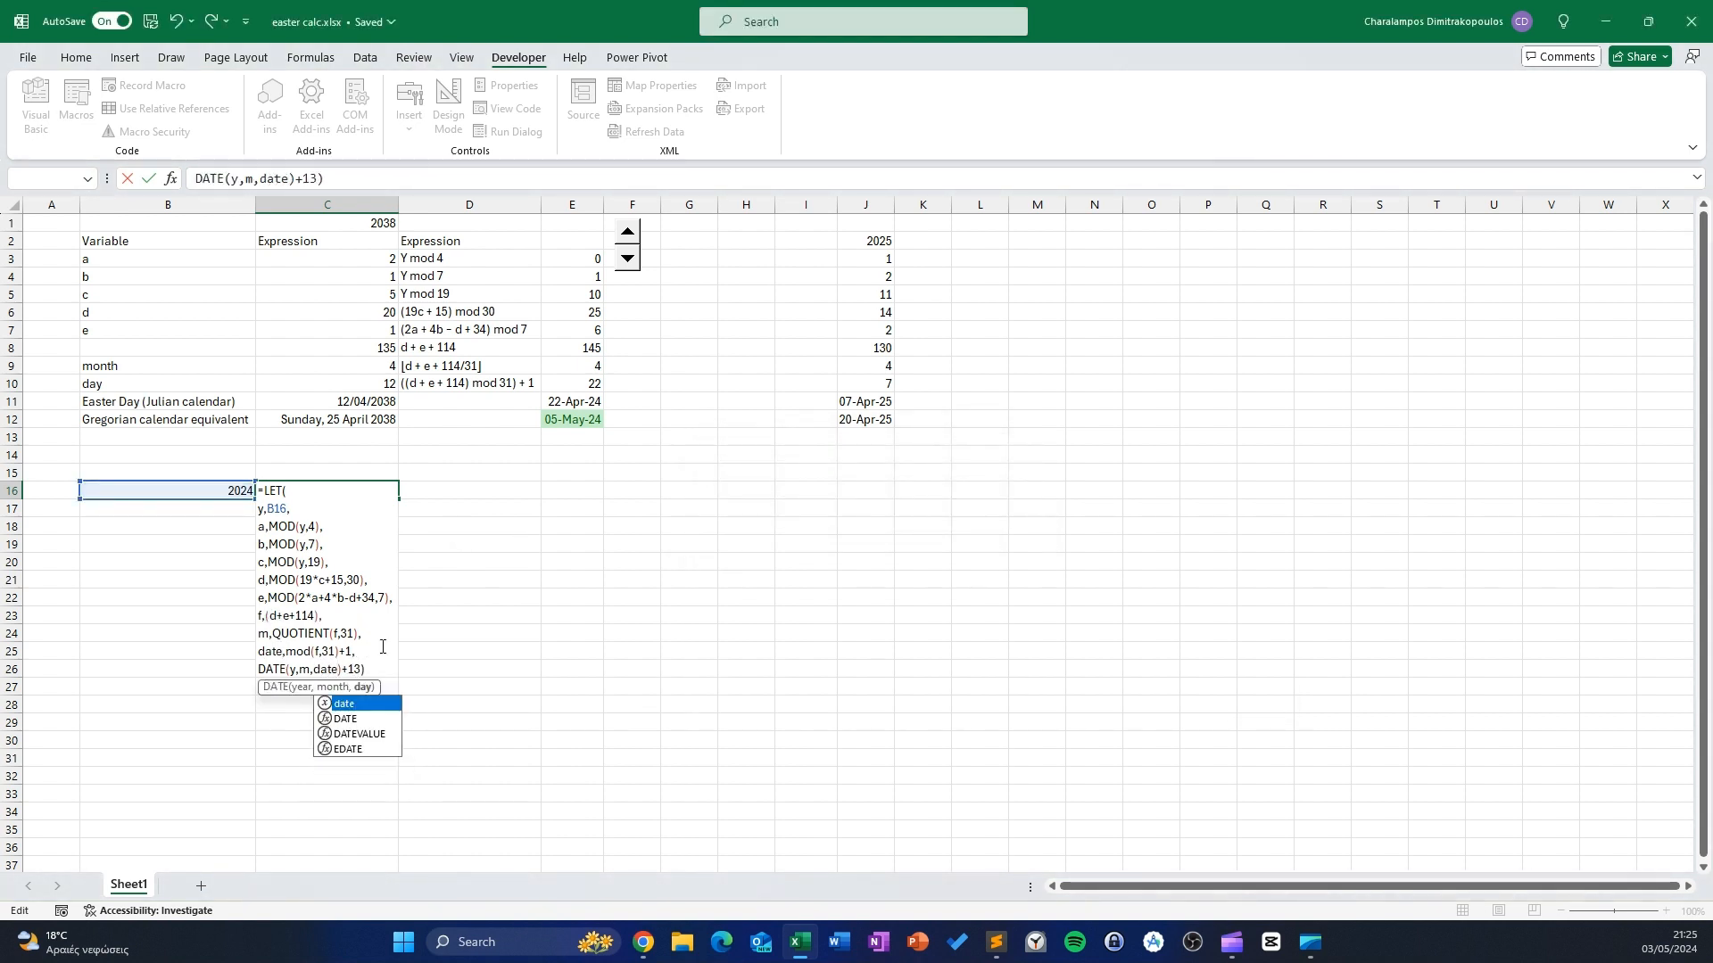
{"action": "key", "text": "Return"}
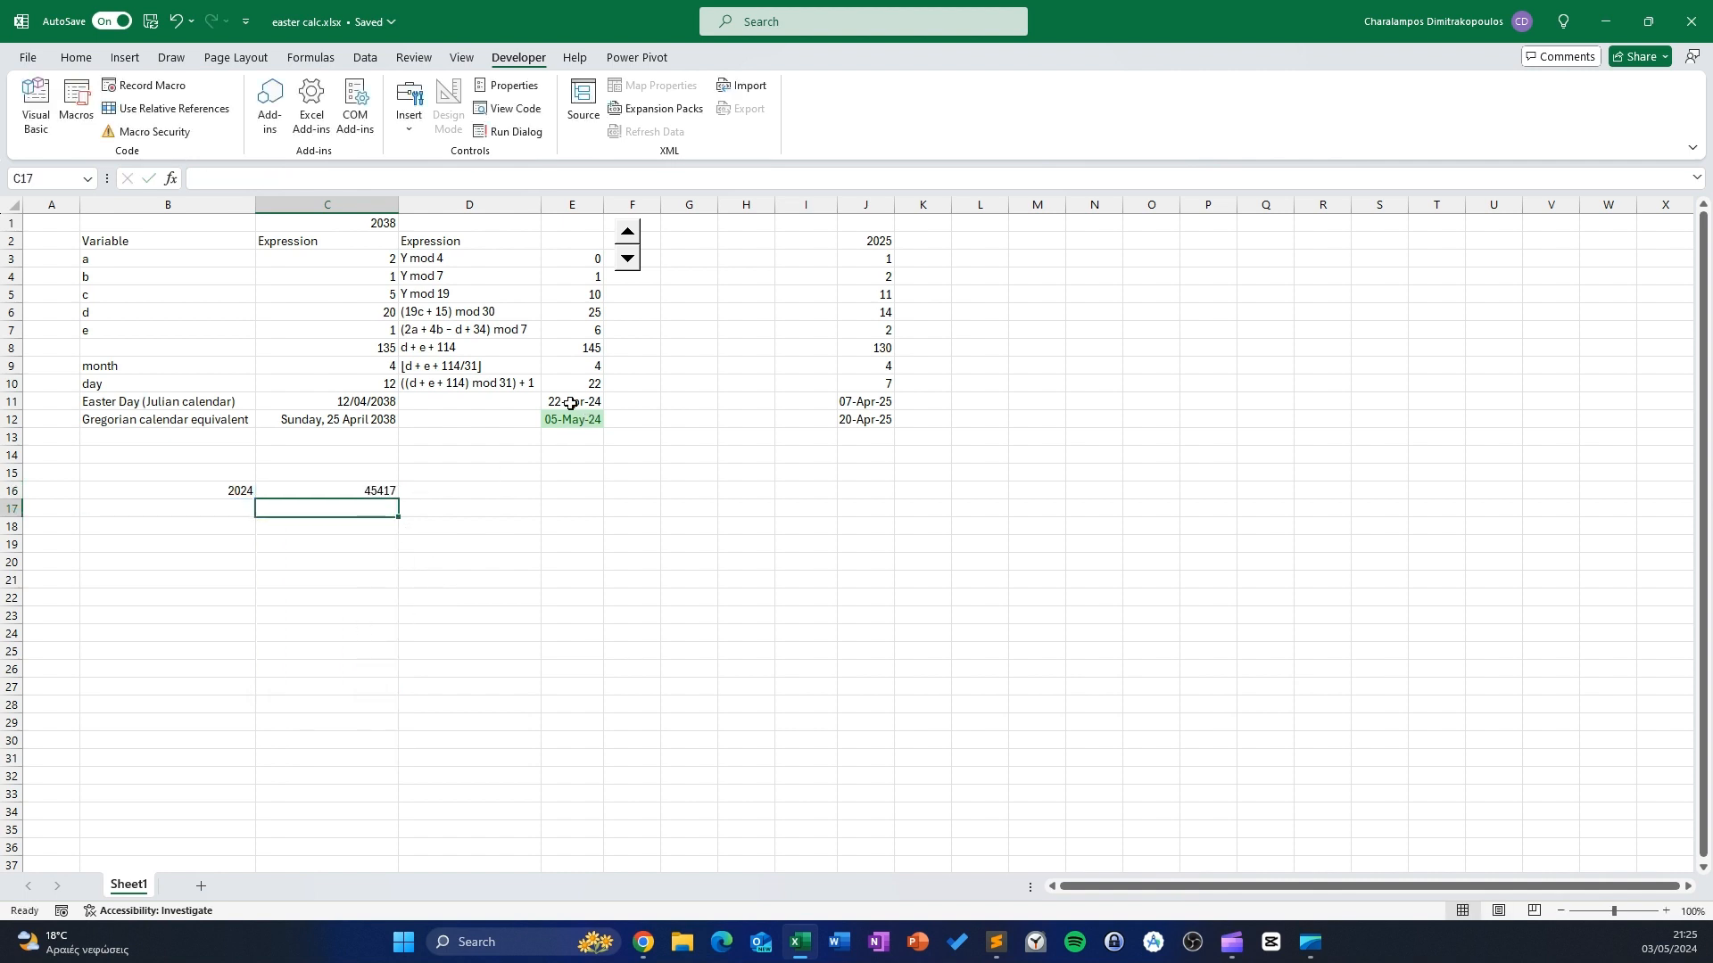
Copy the long date format from cell C12 to the LET result in C16 with Format Painter
{"action": "left_click", "coordinate": [382, 426]}
{"action": "left_click", "coordinate": [75, 57]}
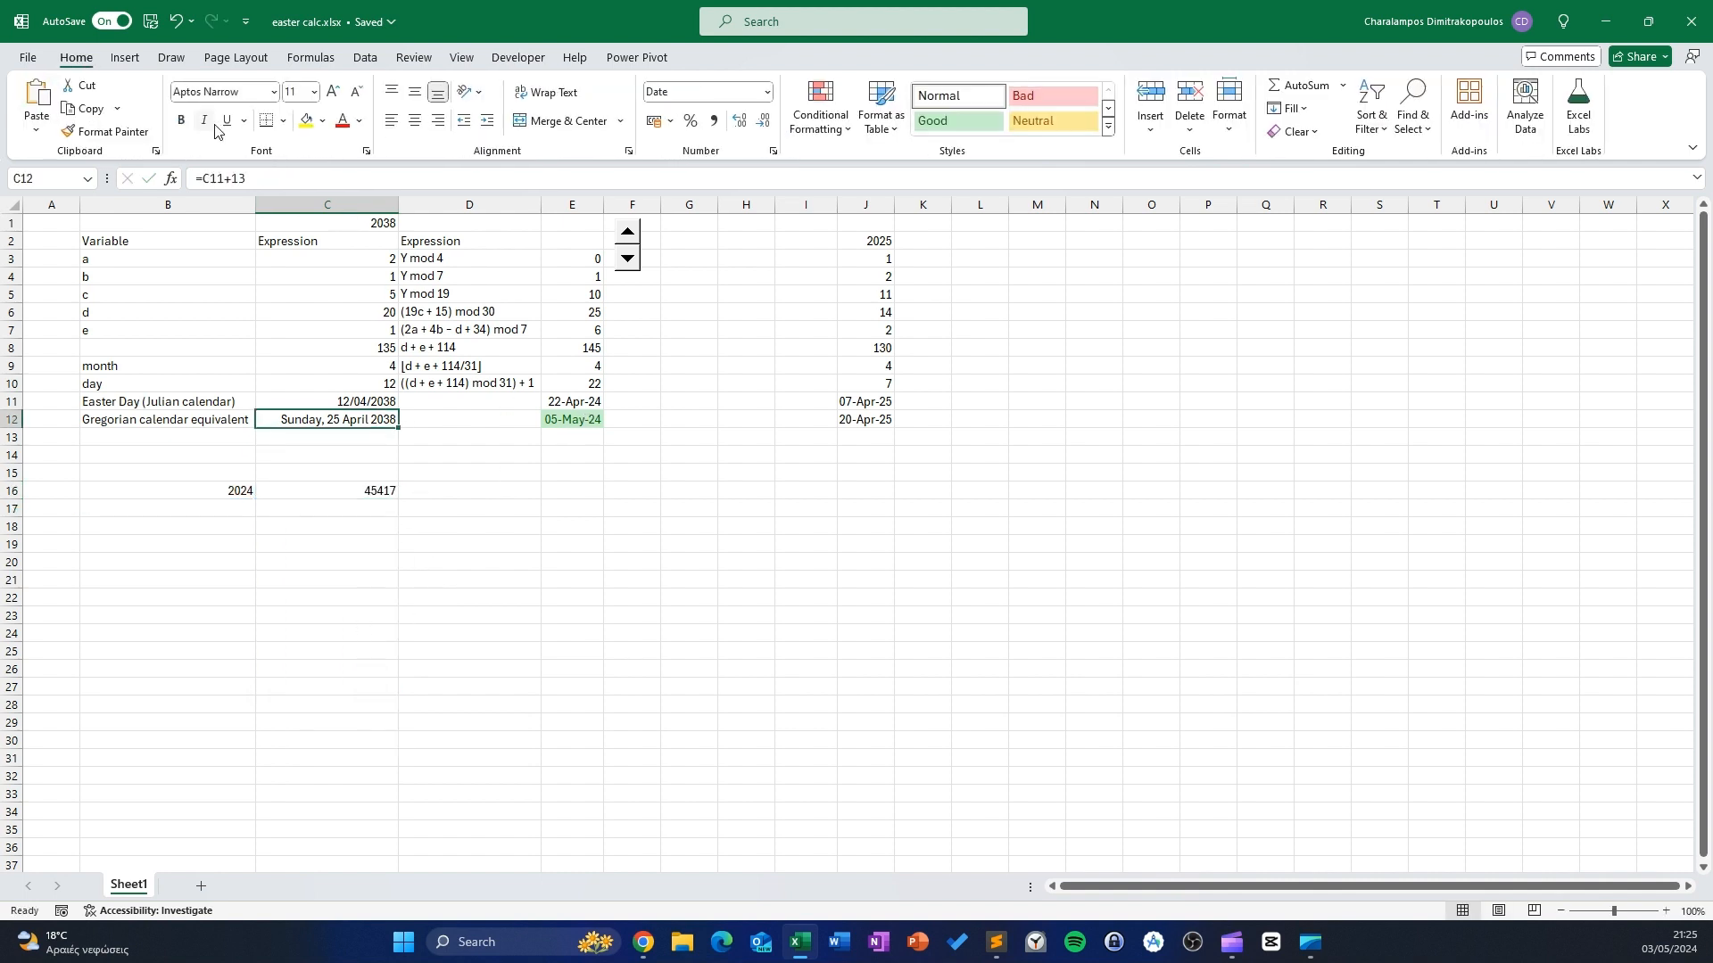
{"action": "left_click", "coordinate": [105, 131]}
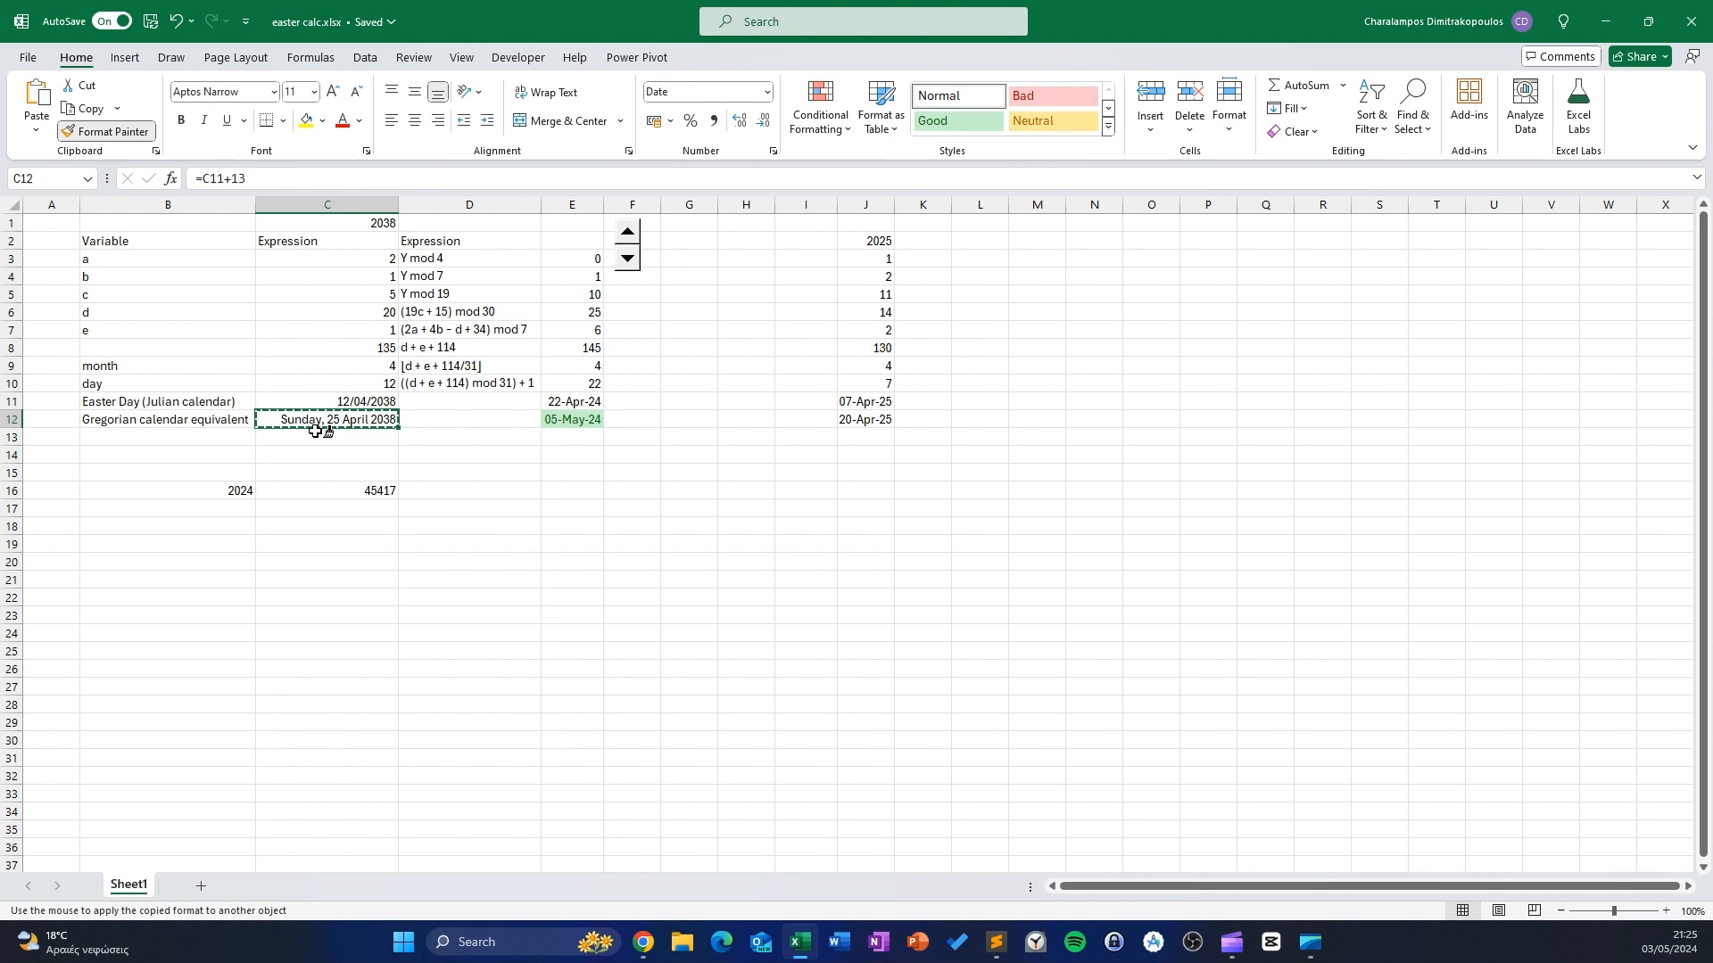
{"action": "left_click", "coordinate": [321, 492]}
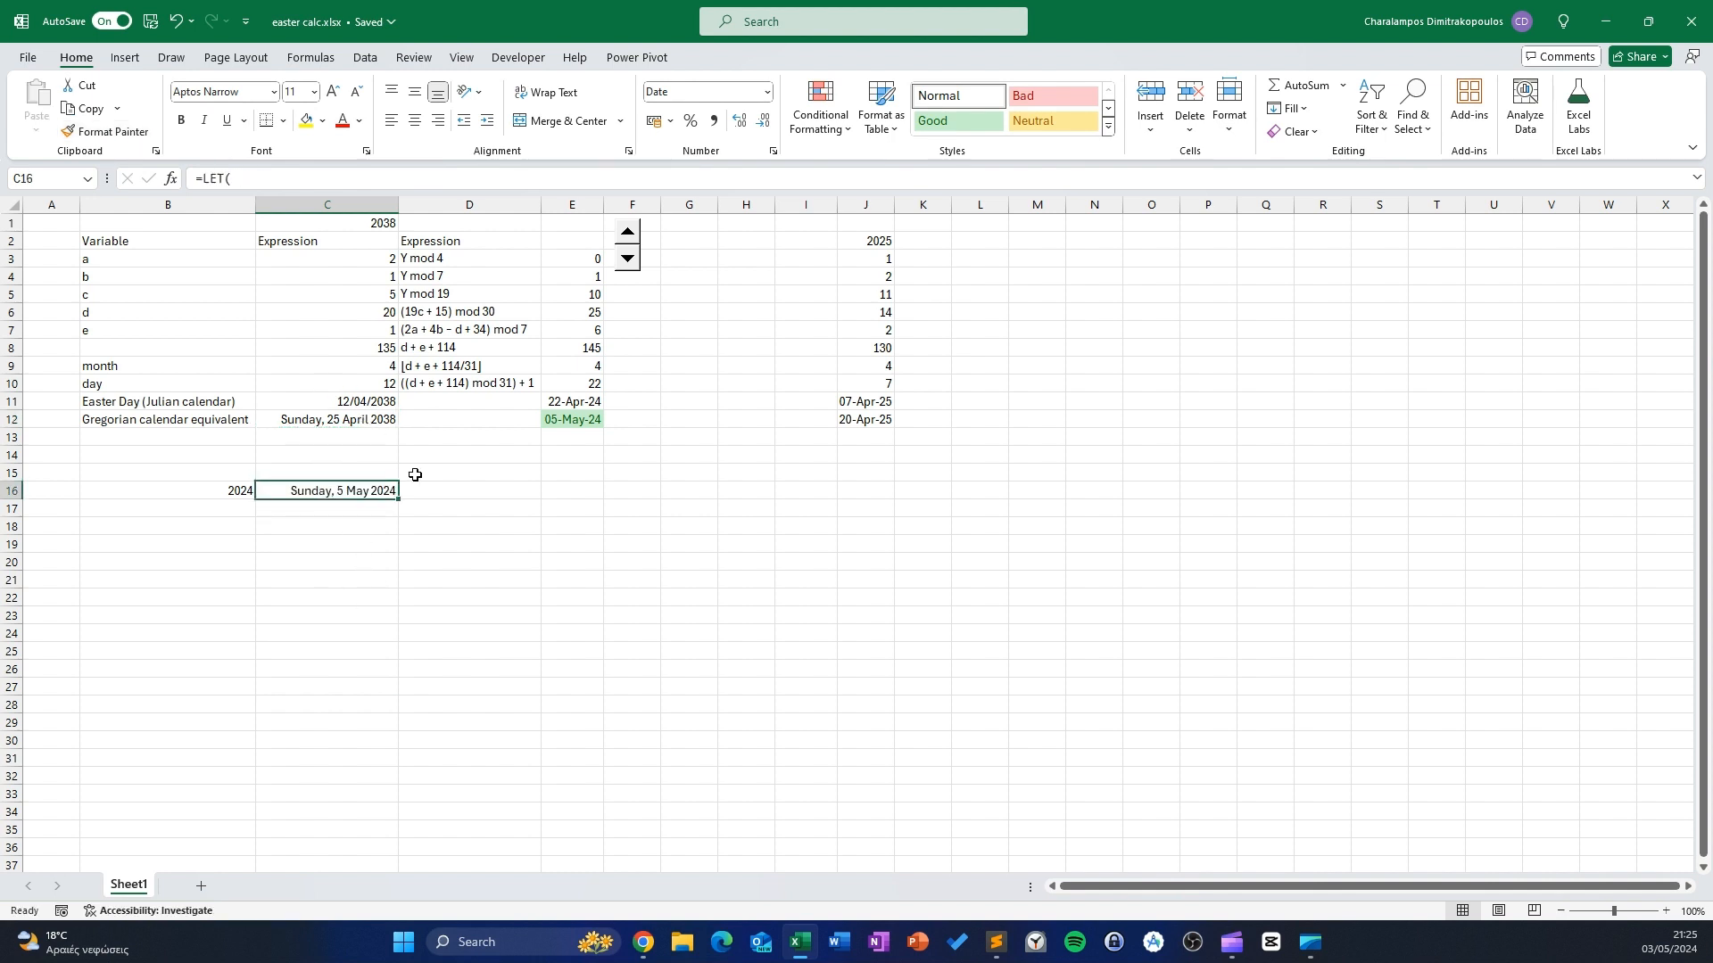
Fill a linear series of years down column B from 2024 in B16, with step value 1 and stop value 2050
{"action": "left_click", "coordinate": [236, 474]}
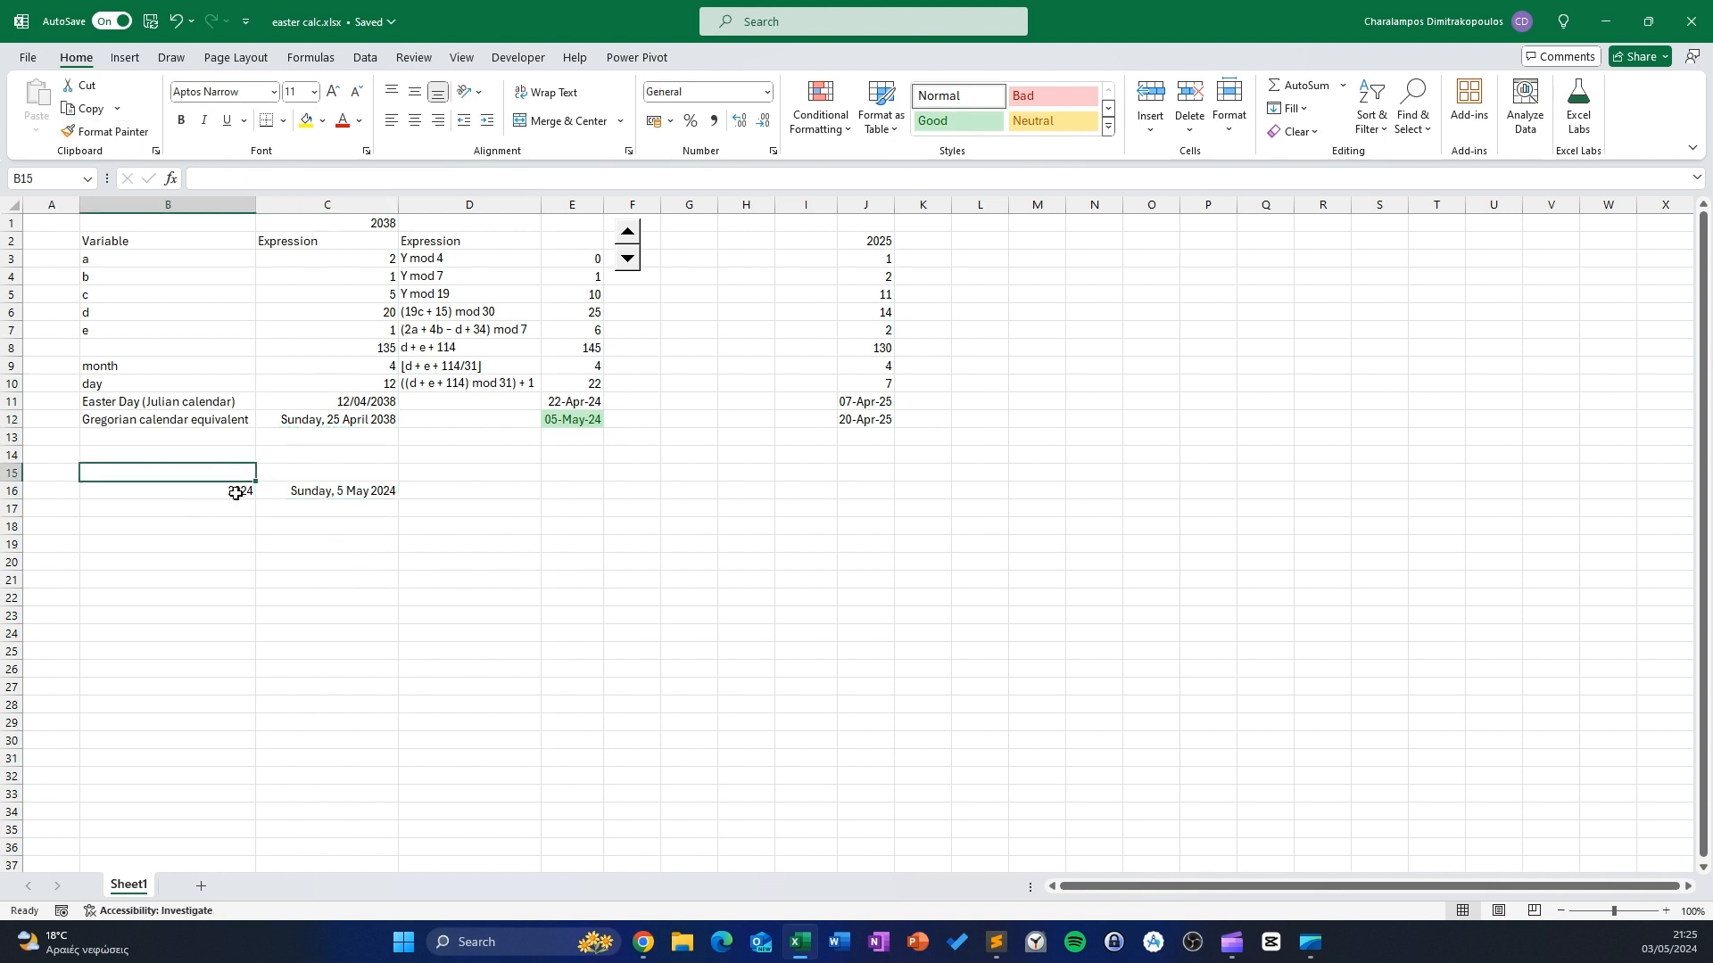
{"action": "left_click", "coordinate": [236, 492]}
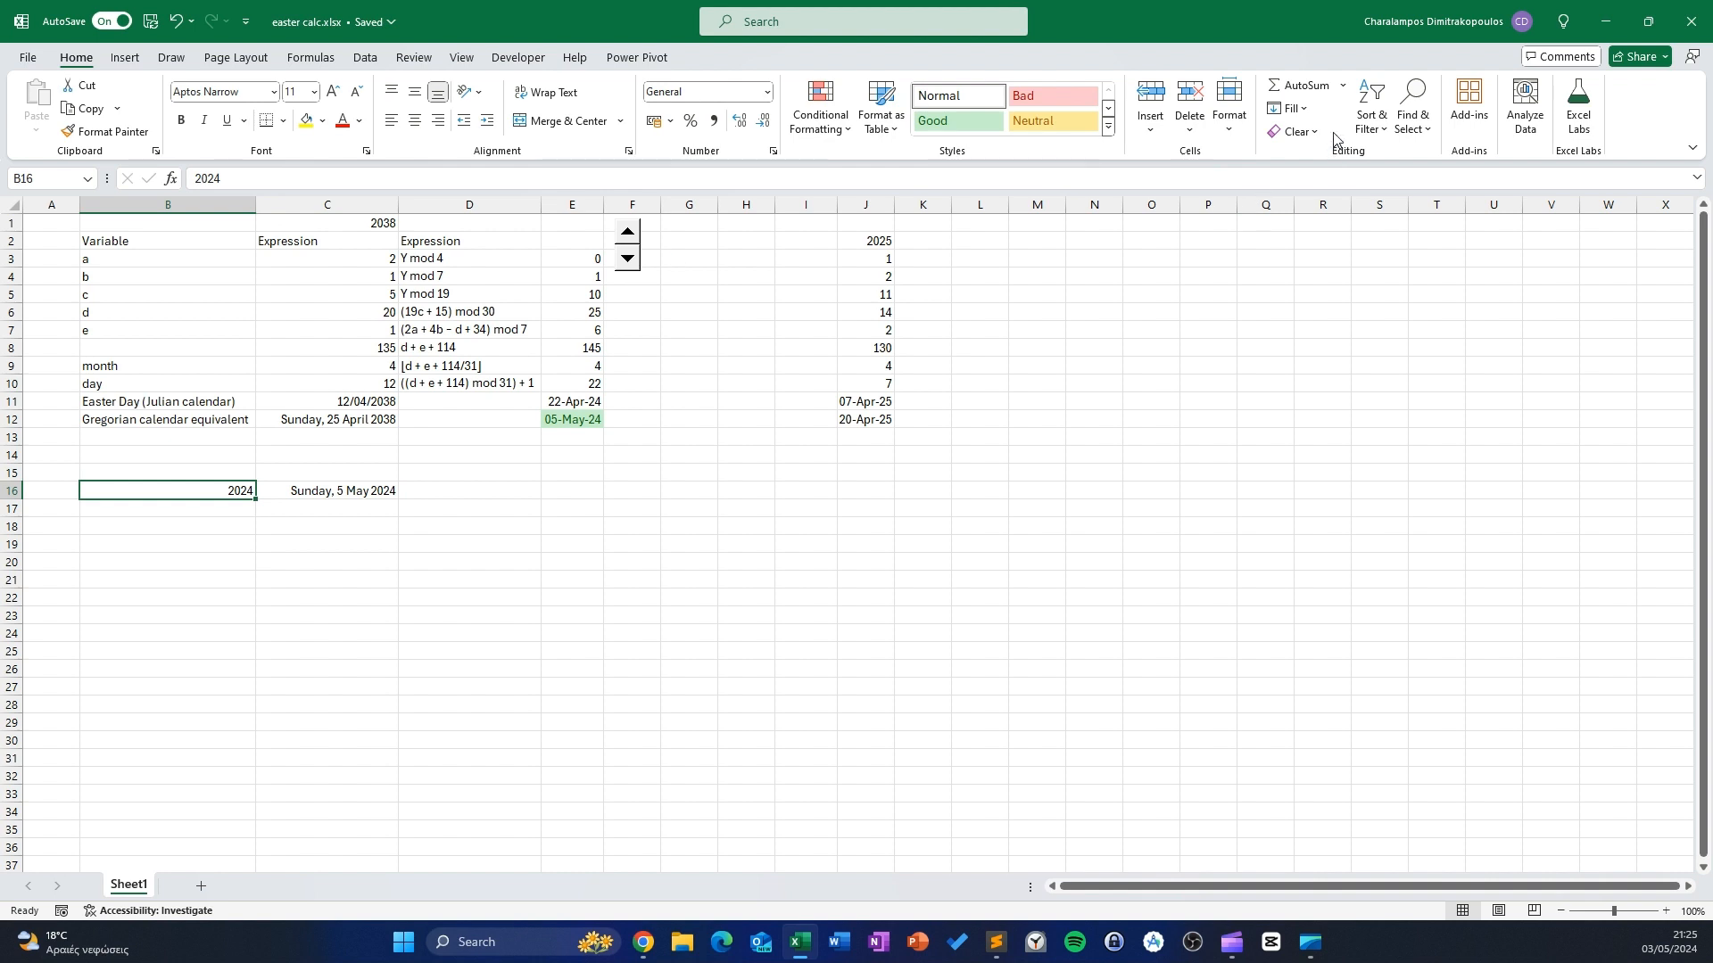
{"action": "left_click", "coordinate": [1292, 108]}
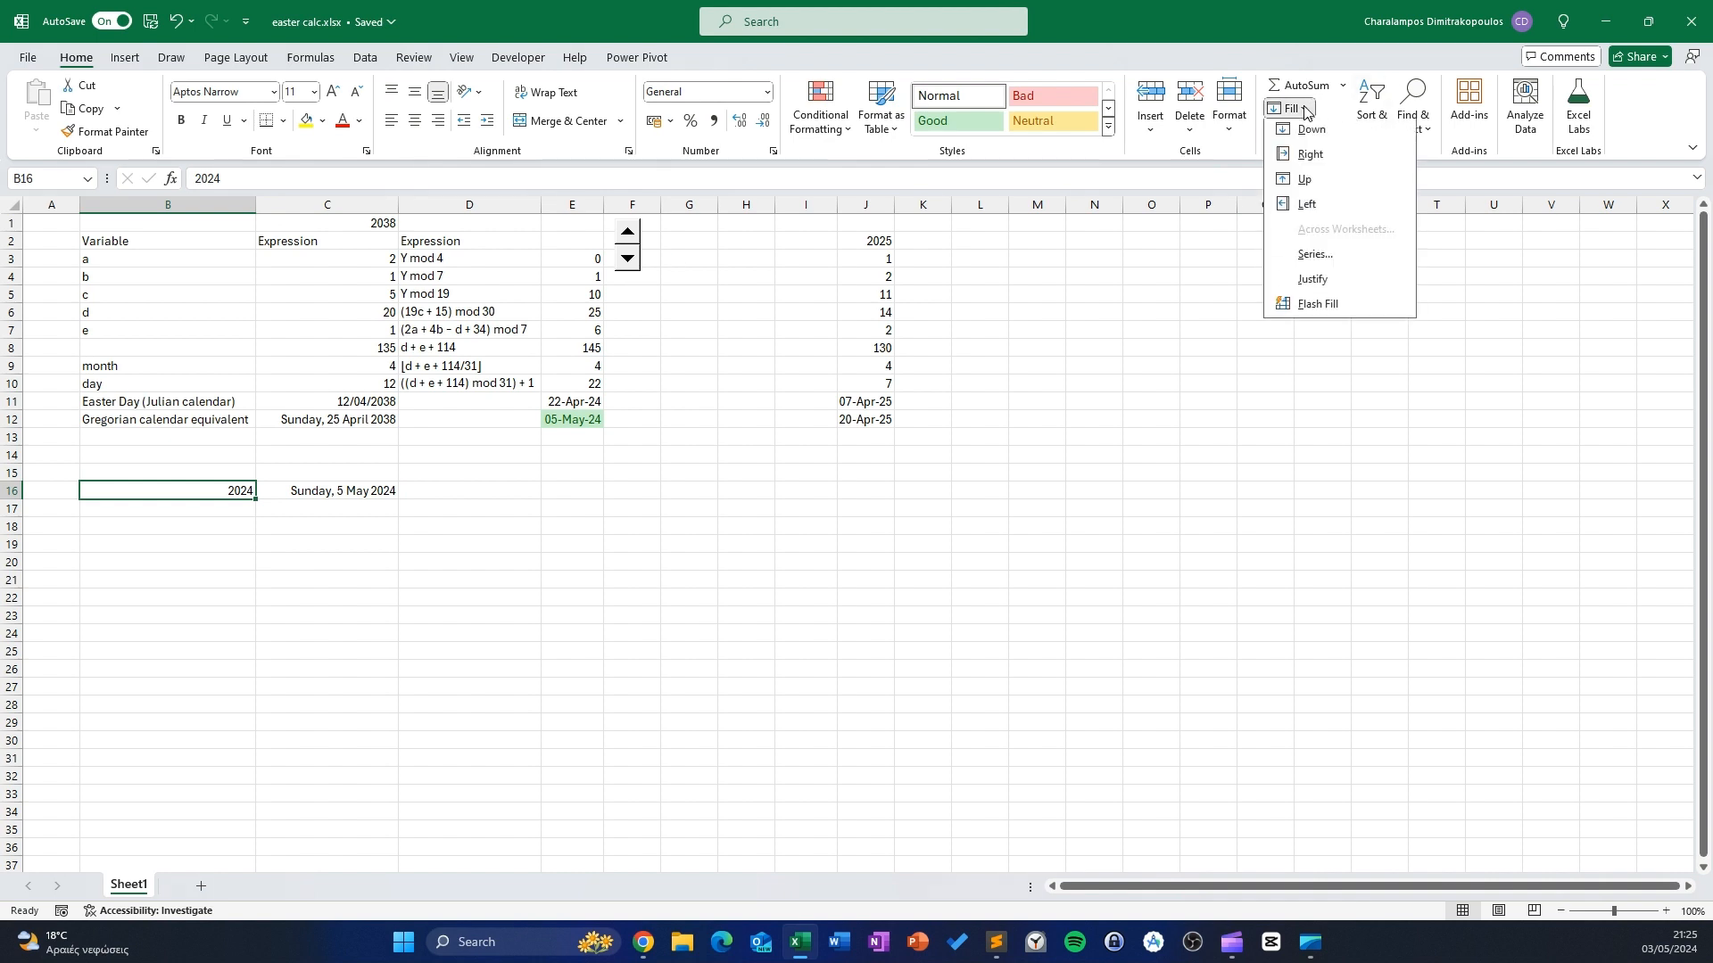
{"action": "left_click", "coordinate": [1328, 259]}
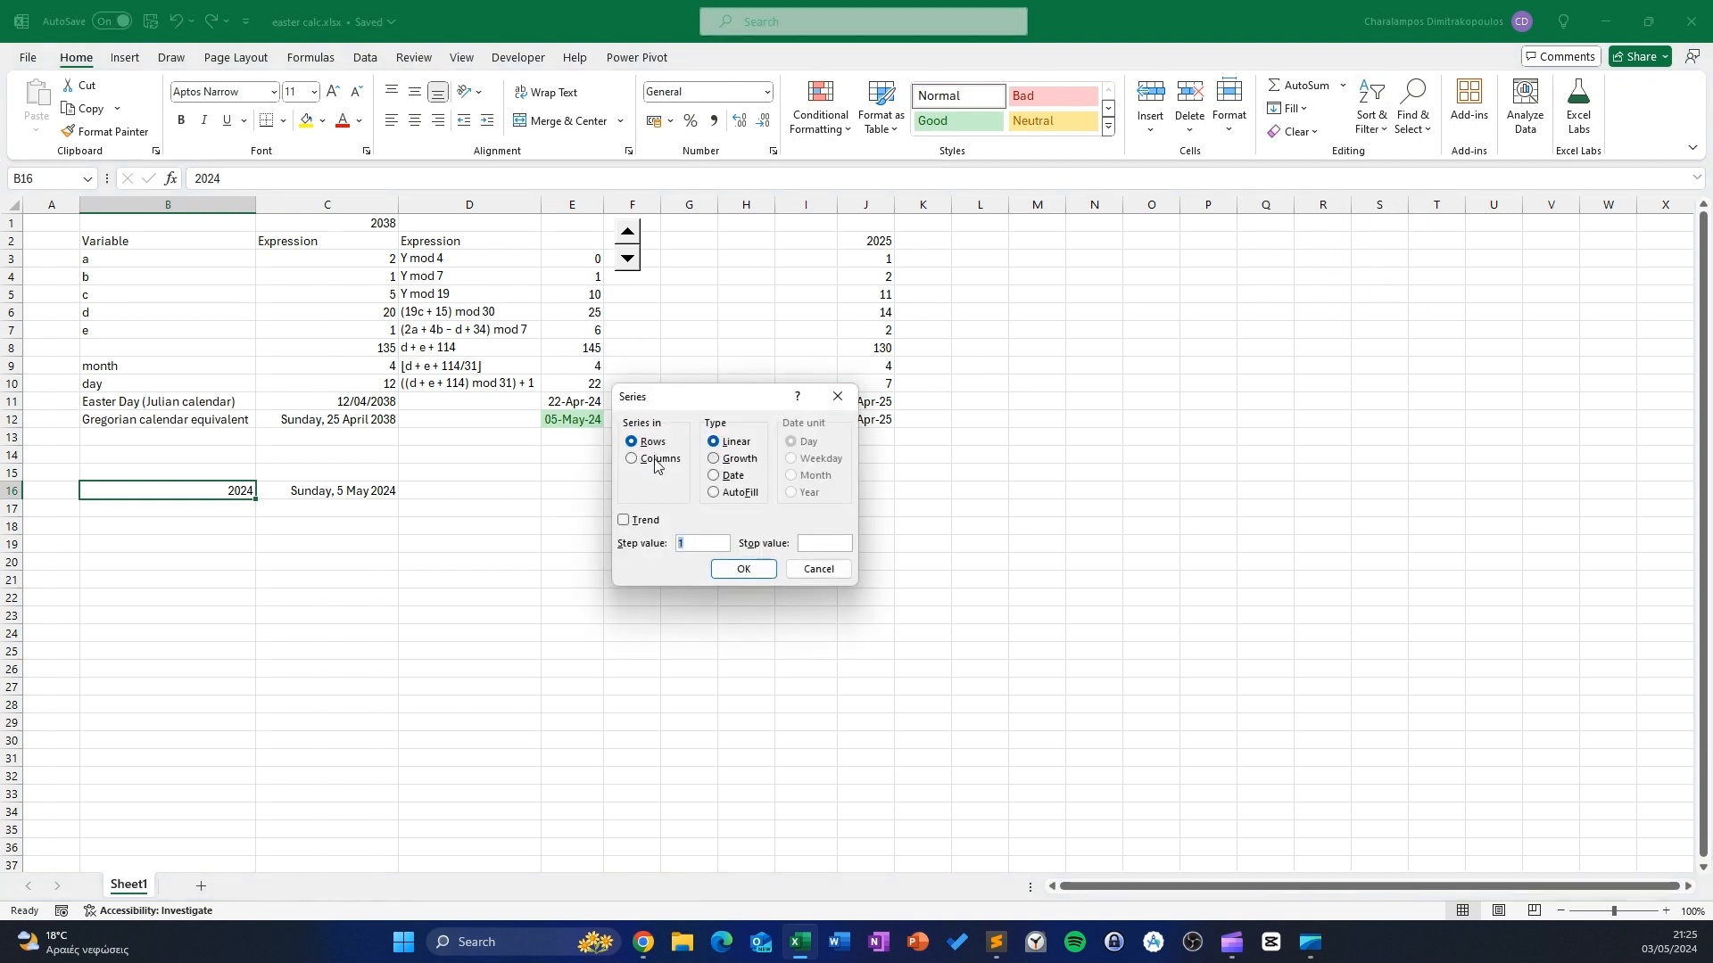
{"action": "left_click", "coordinate": [821, 542]}
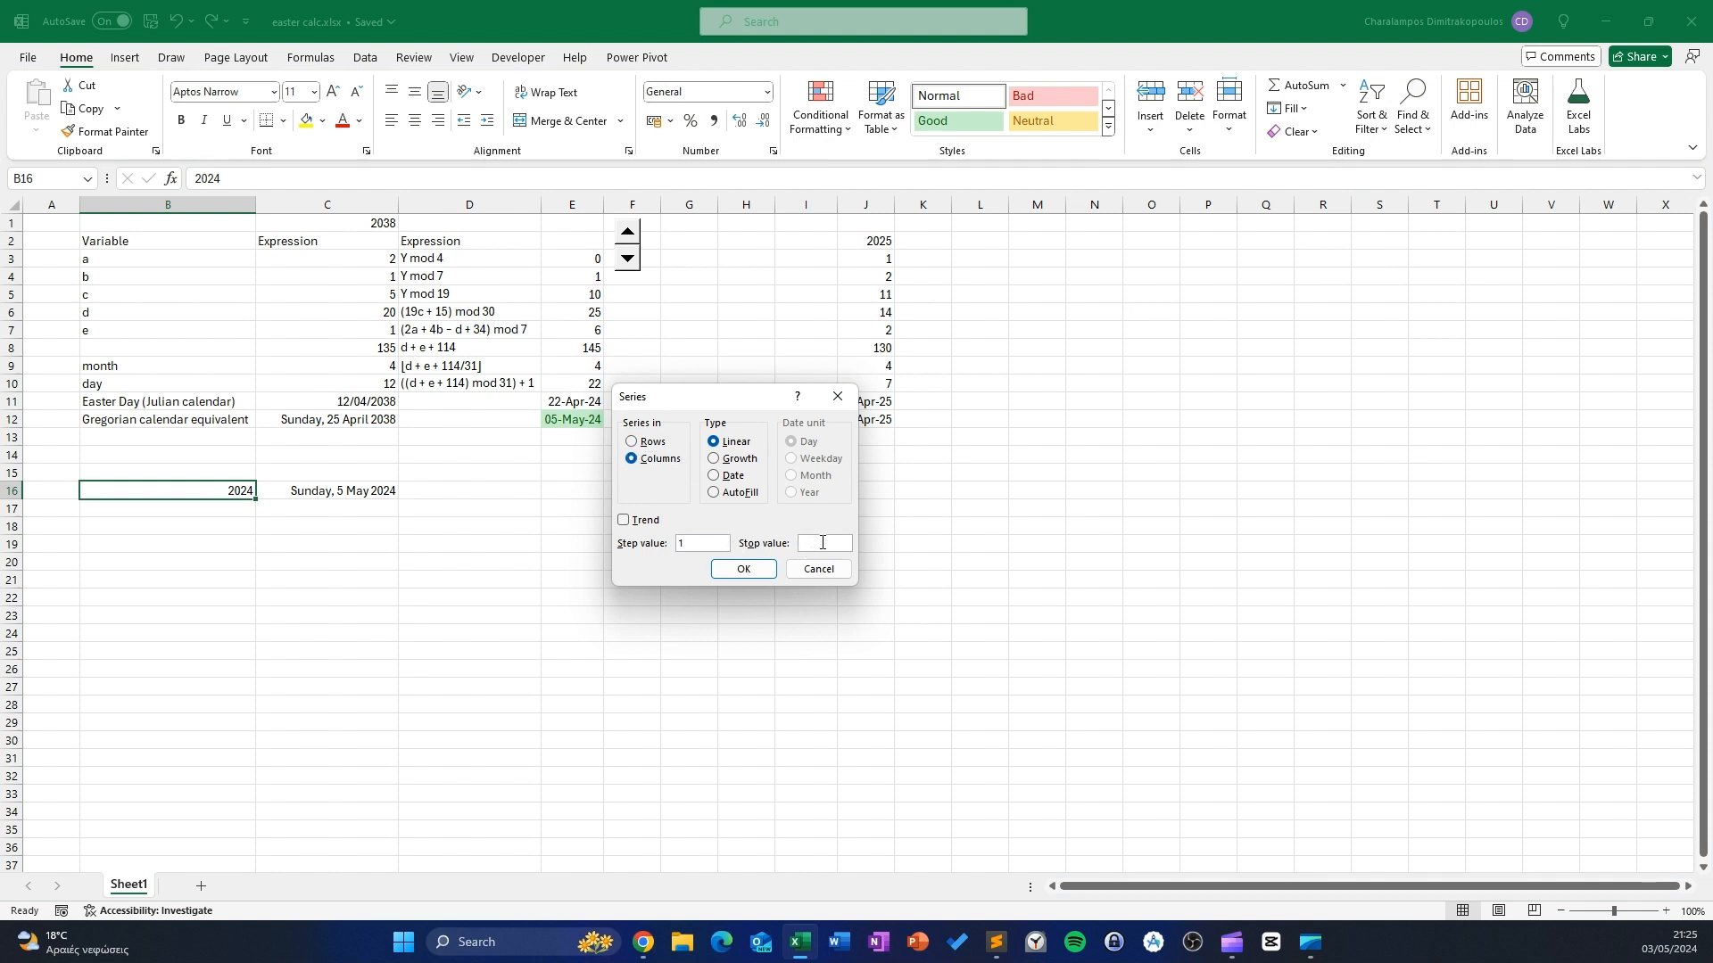
{"action": "type", "text": "2050"}
{"action": "right_click", "coordinate": [822, 546]}
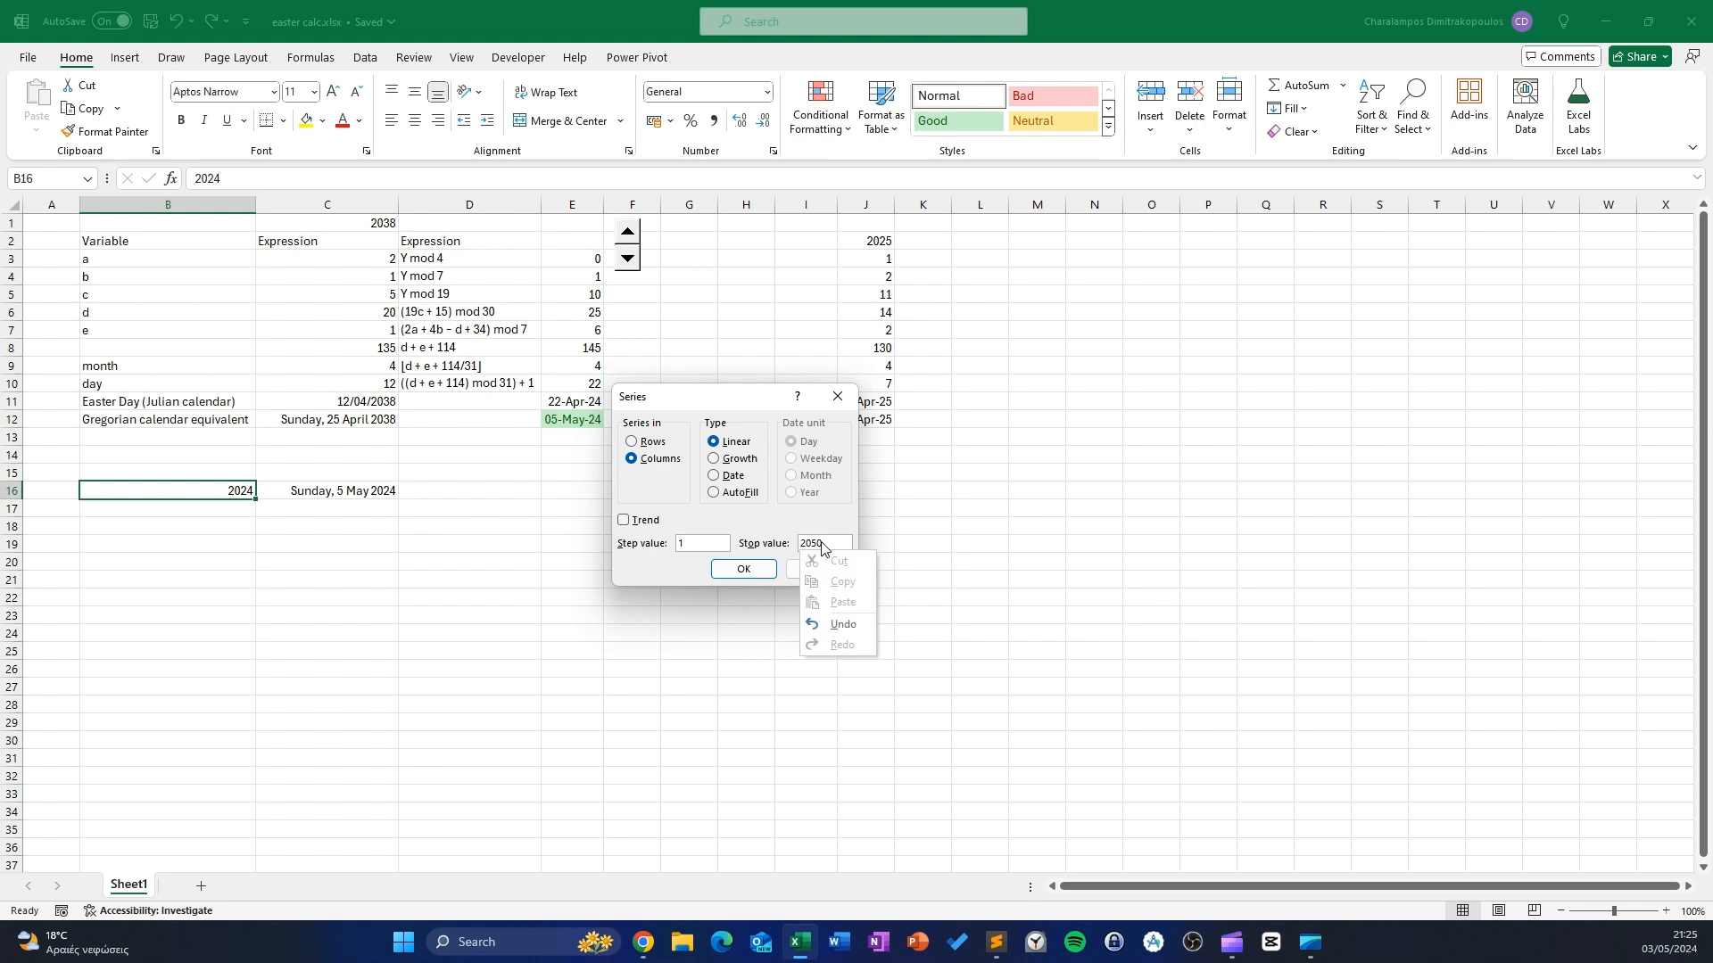
{"action": "left_click", "coordinate": [720, 574]}
Fill the LET formula in C16 down column C alongside all the listed years
{"action": "left_click", "coordinate": [388, 495]}
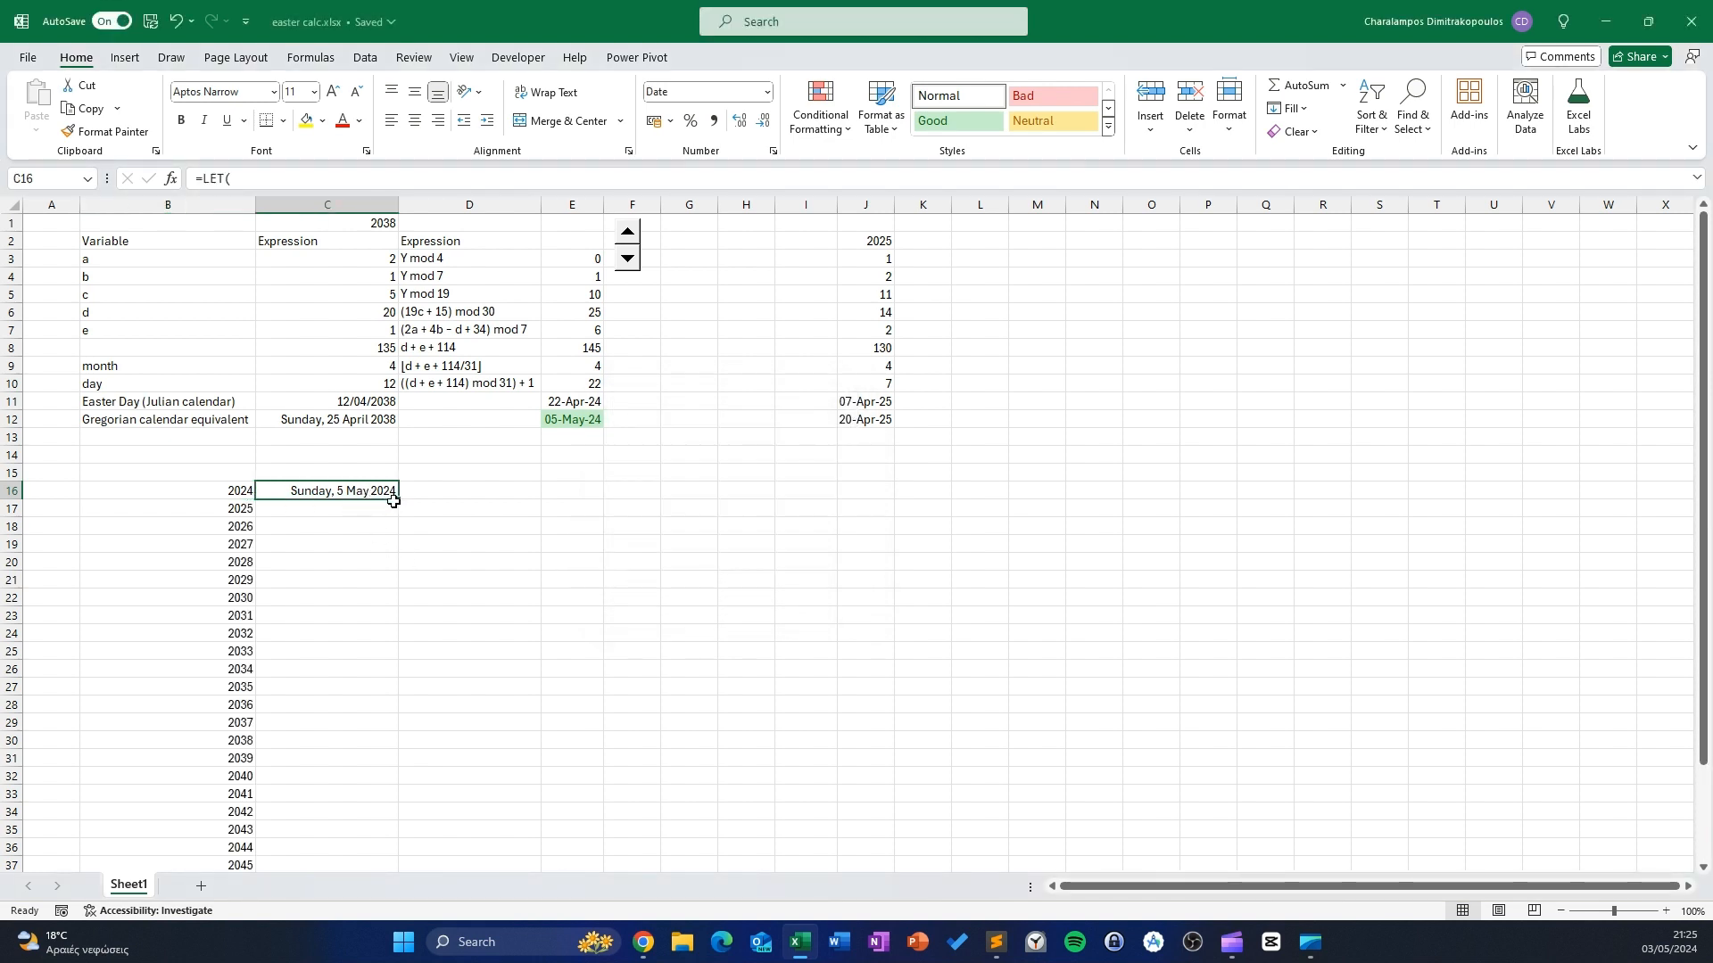
{"action": "left_click", "coordinate": [402, 498]}
{"action": "left_click", "coordinate": [395, 497]}
{"action": "double_click", "coordinate": [398, 505]}
{"action": "left_click", "coordinate": [633, 562]}
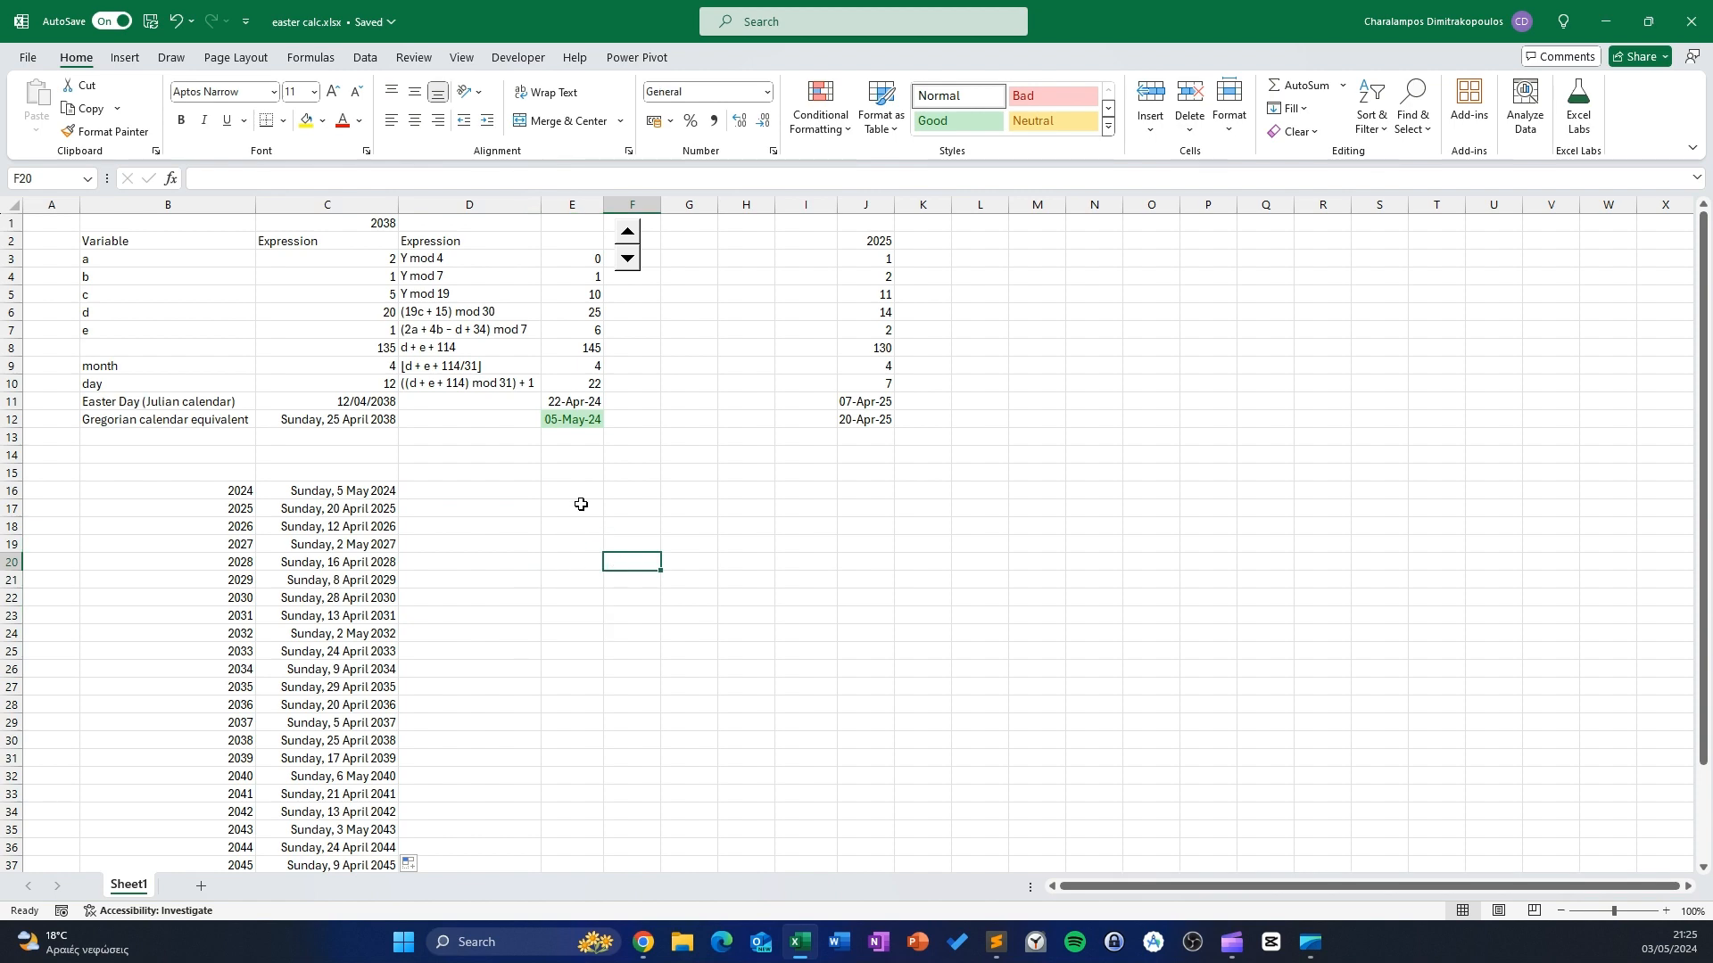
Review the calculated Easter dates for the years 2024 to 2050 and return to the first year in B16
{"action": "scroll", "coordinate": [459, 500], "scroll_direction": "down", "scroll_amount": 4}
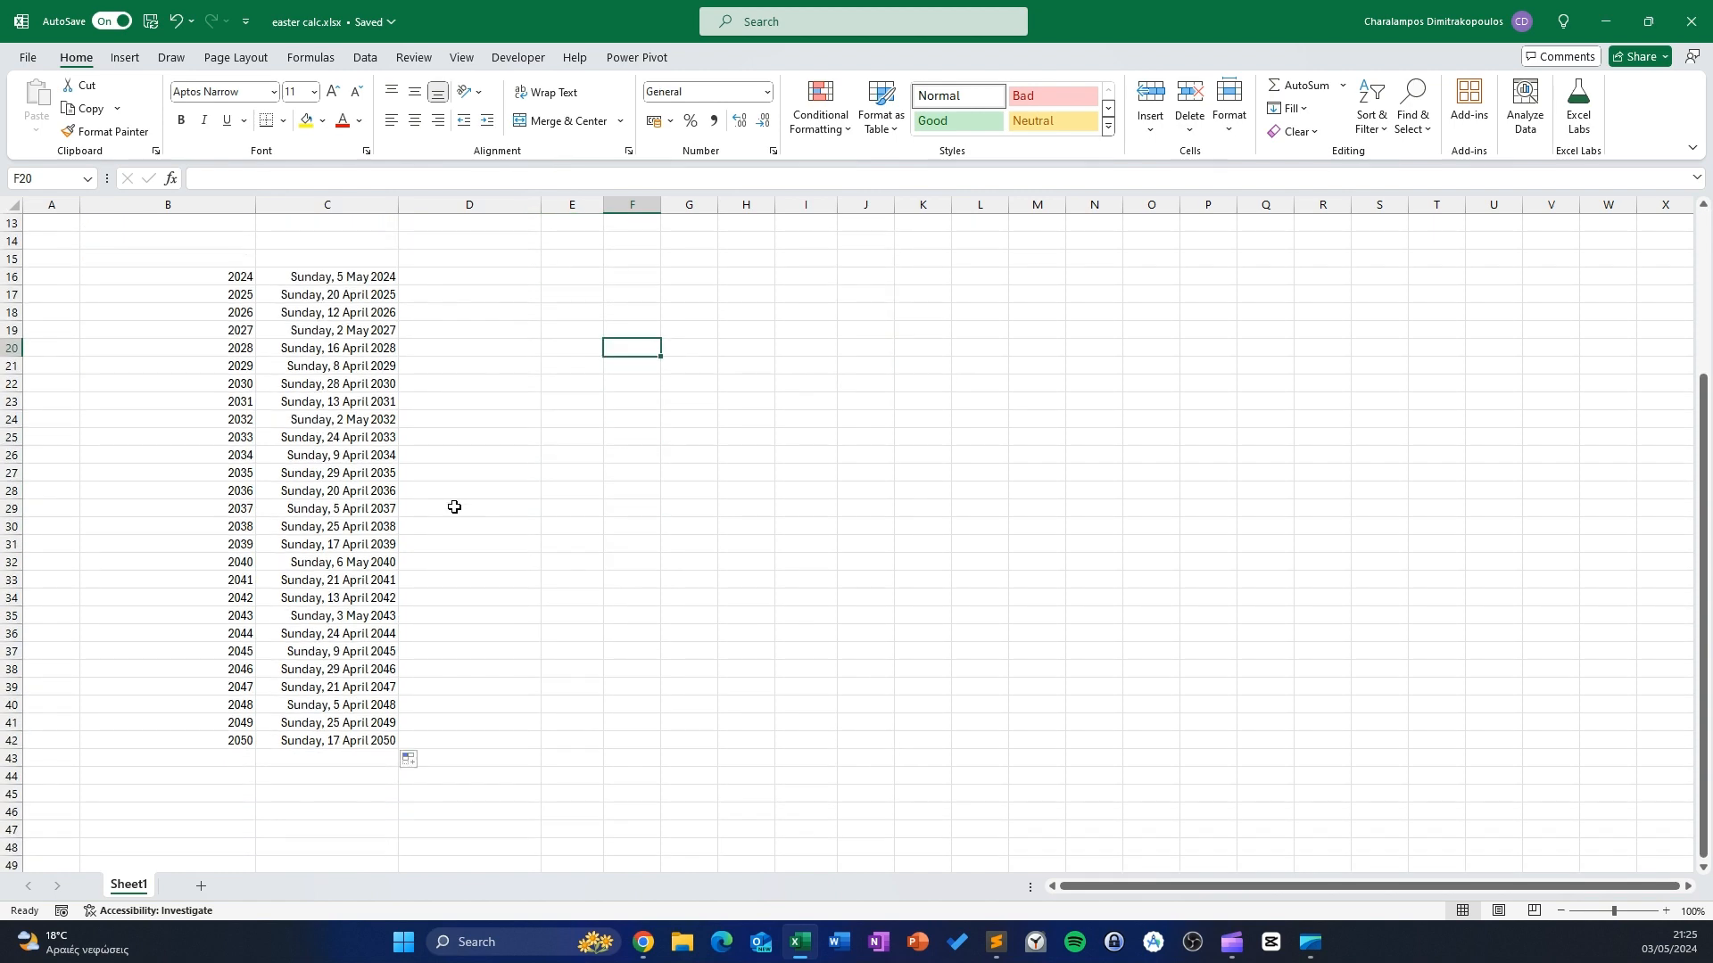
{"action": "scroll", "coordinate": [450, 508], "scroll_direction": "up", "scroll_amount": 1}
{"action": "scroll", "coordinate": [450, 521], "scroll_direction": "up", "scroll_amount": 2}
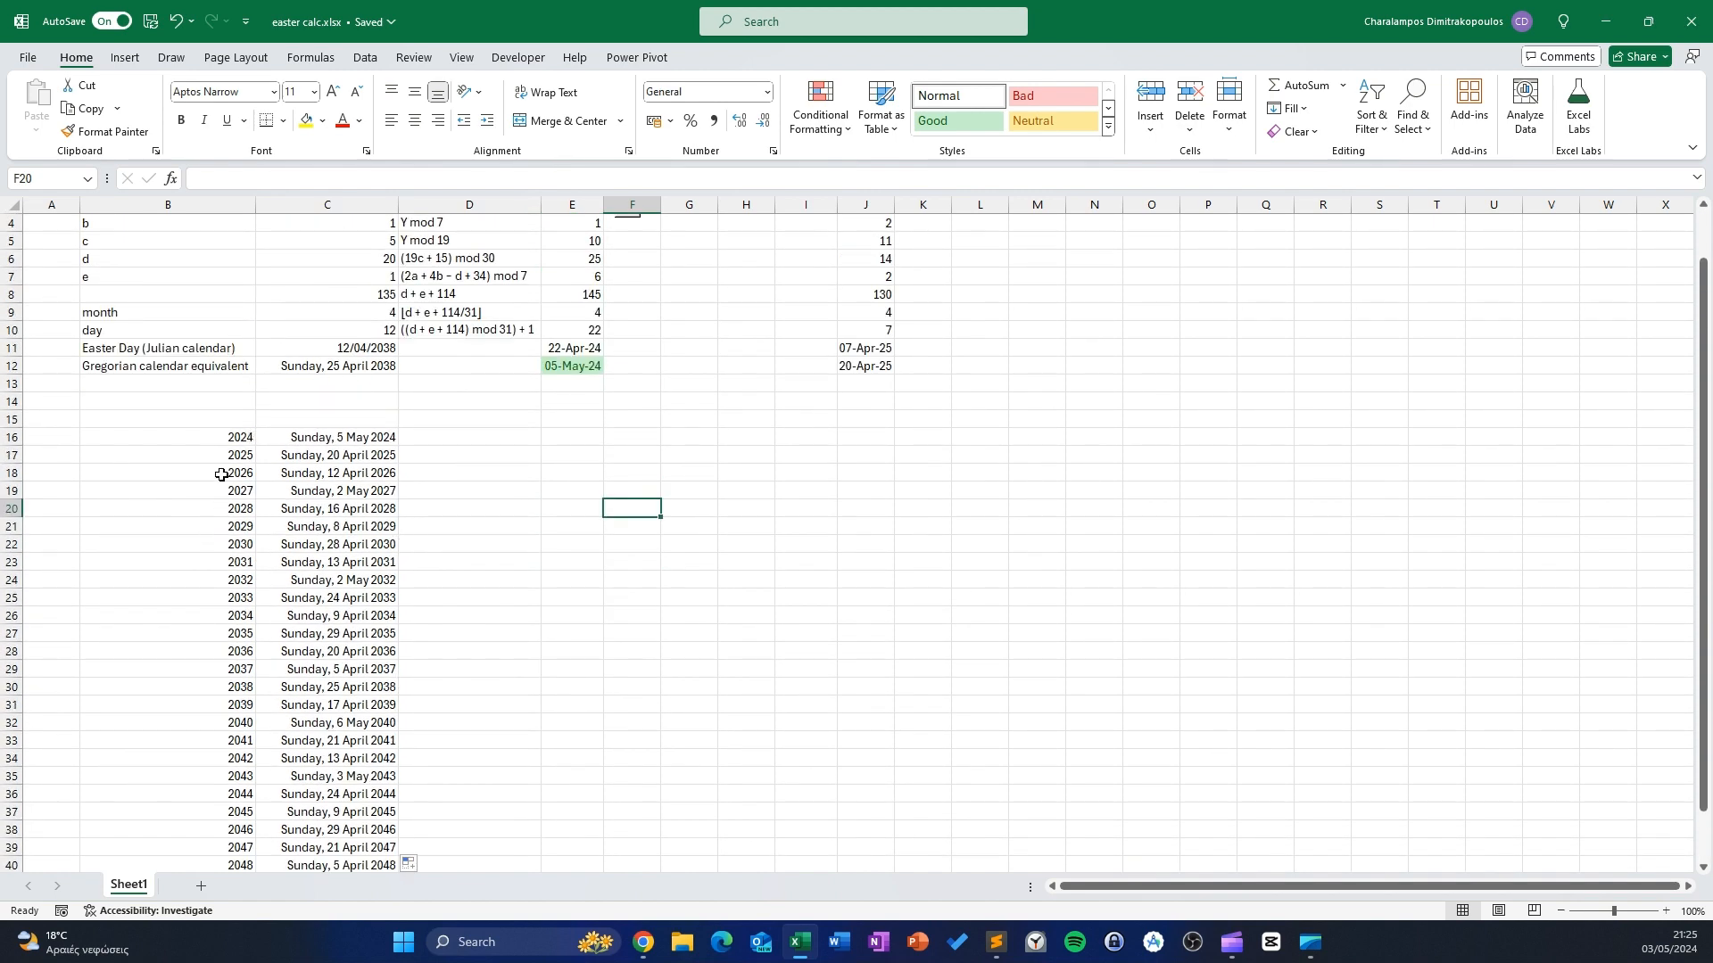
{"action": "scroll", "coordinate": [232, 446], "scroll_direction": "down", "scroll_amount": 2}
{"action": "scroll", "coordinate": [239, 490], "scroll_direction": "up", "scroll_amount": 3}
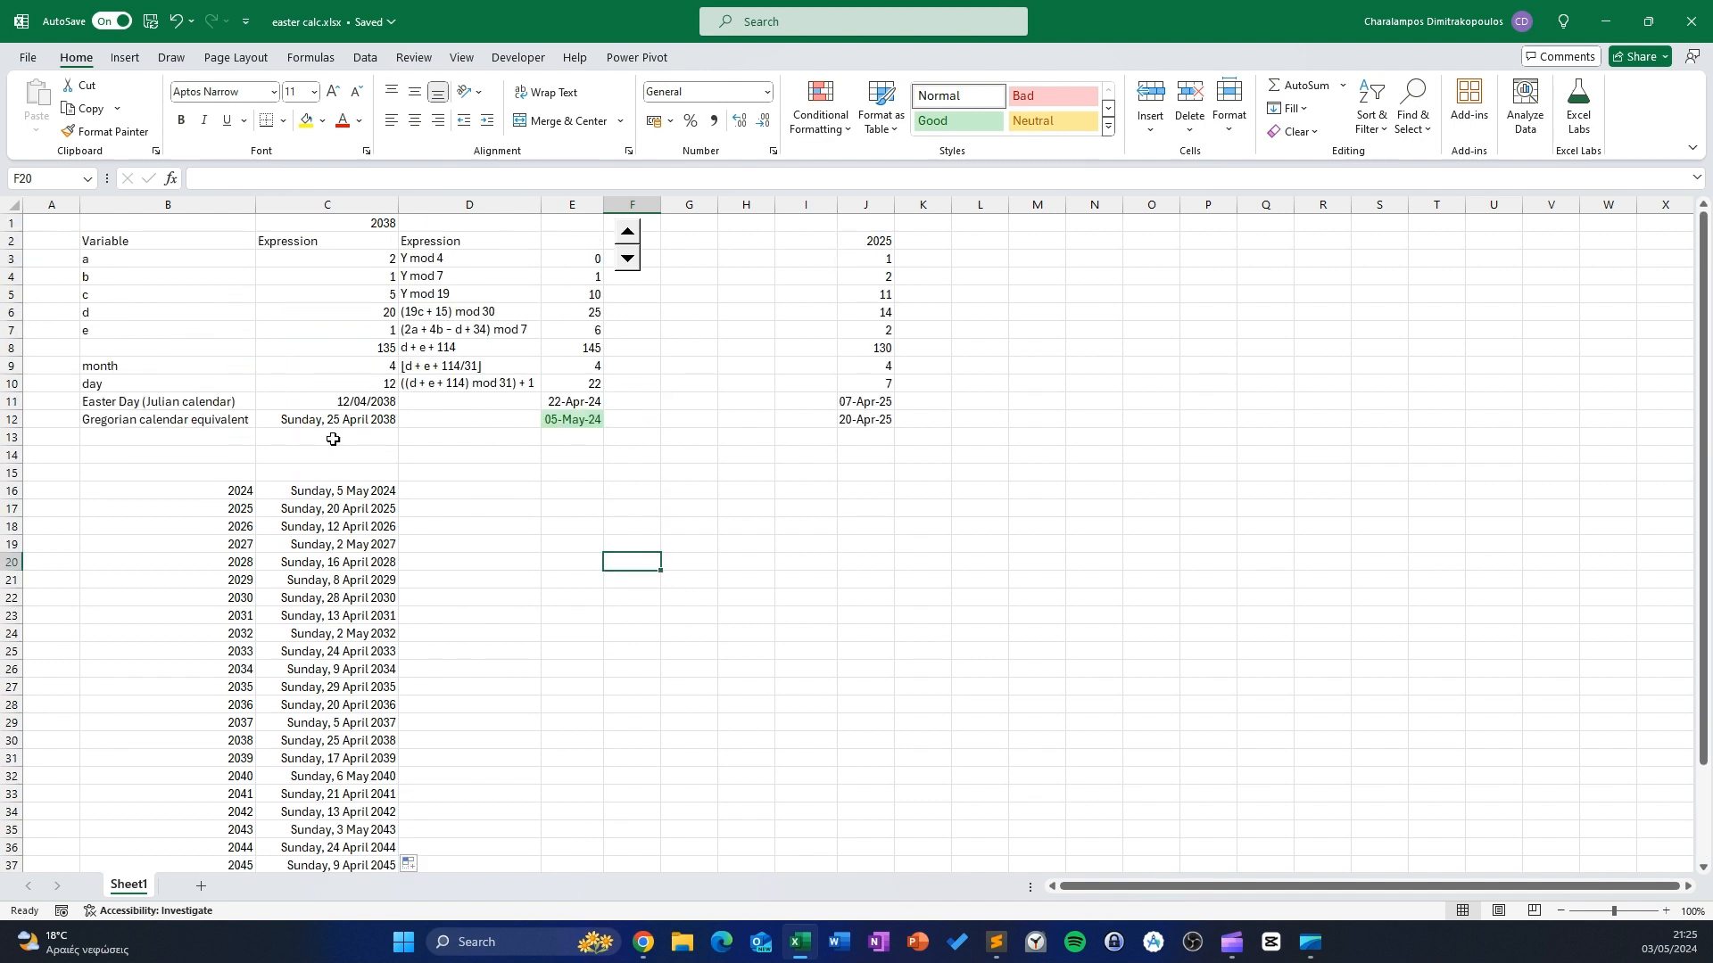
{"action": "left_click", "coordinate": [233, 493]}
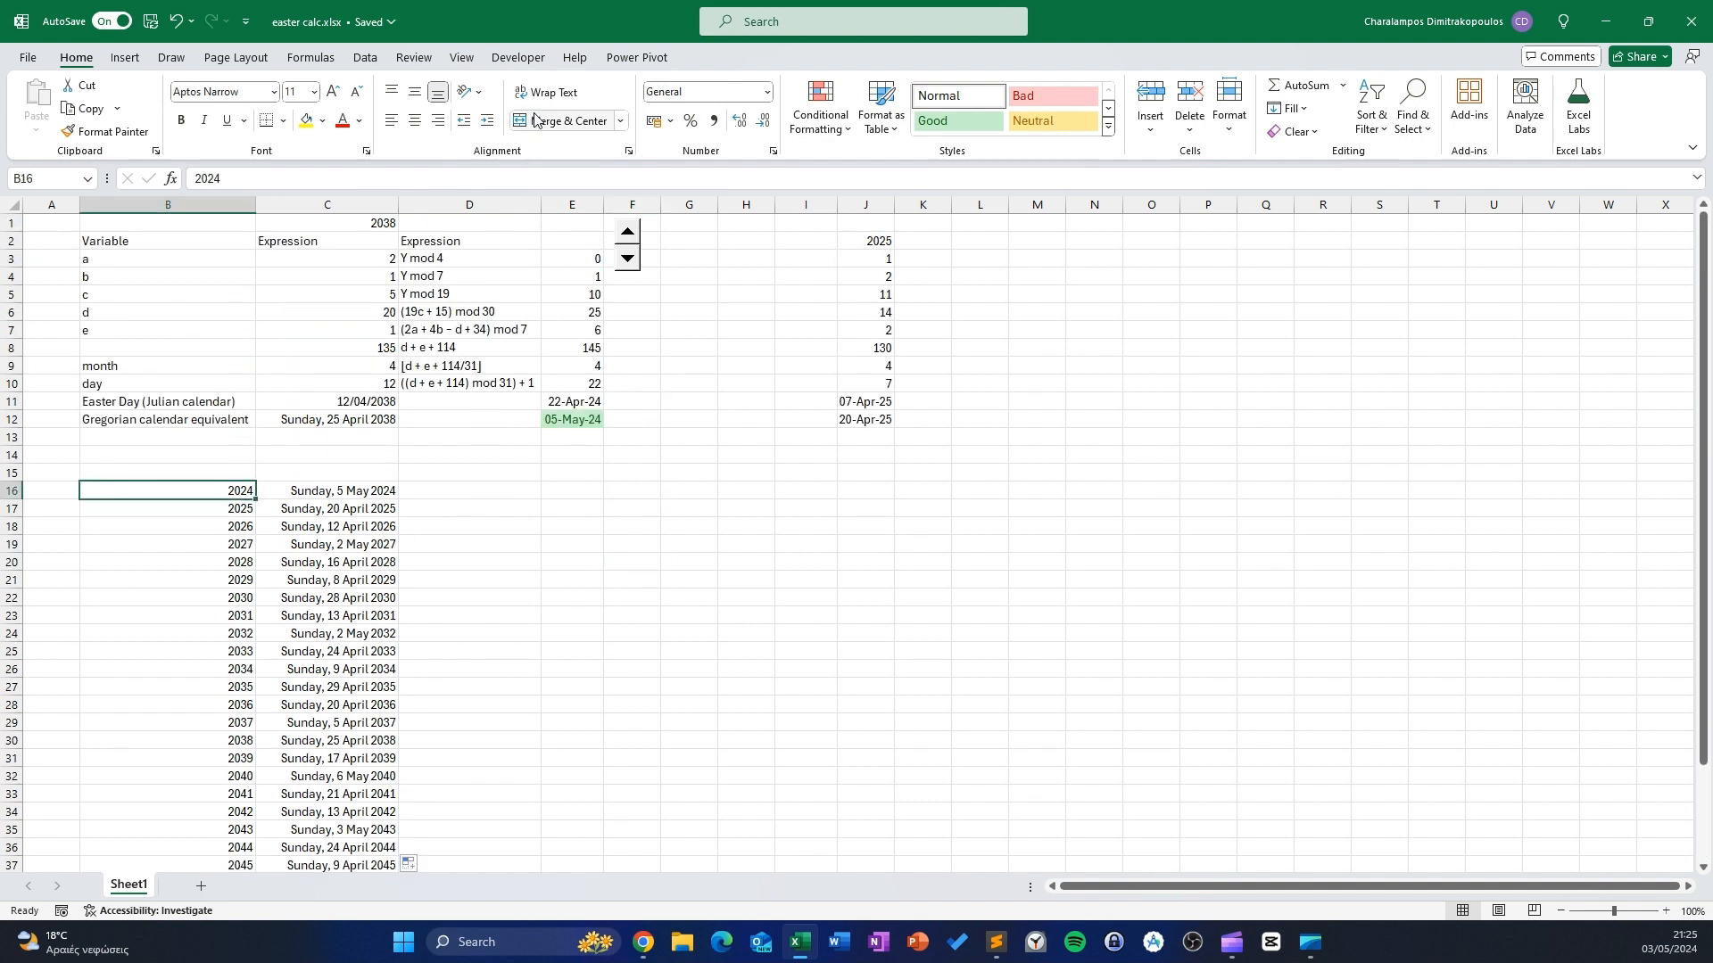